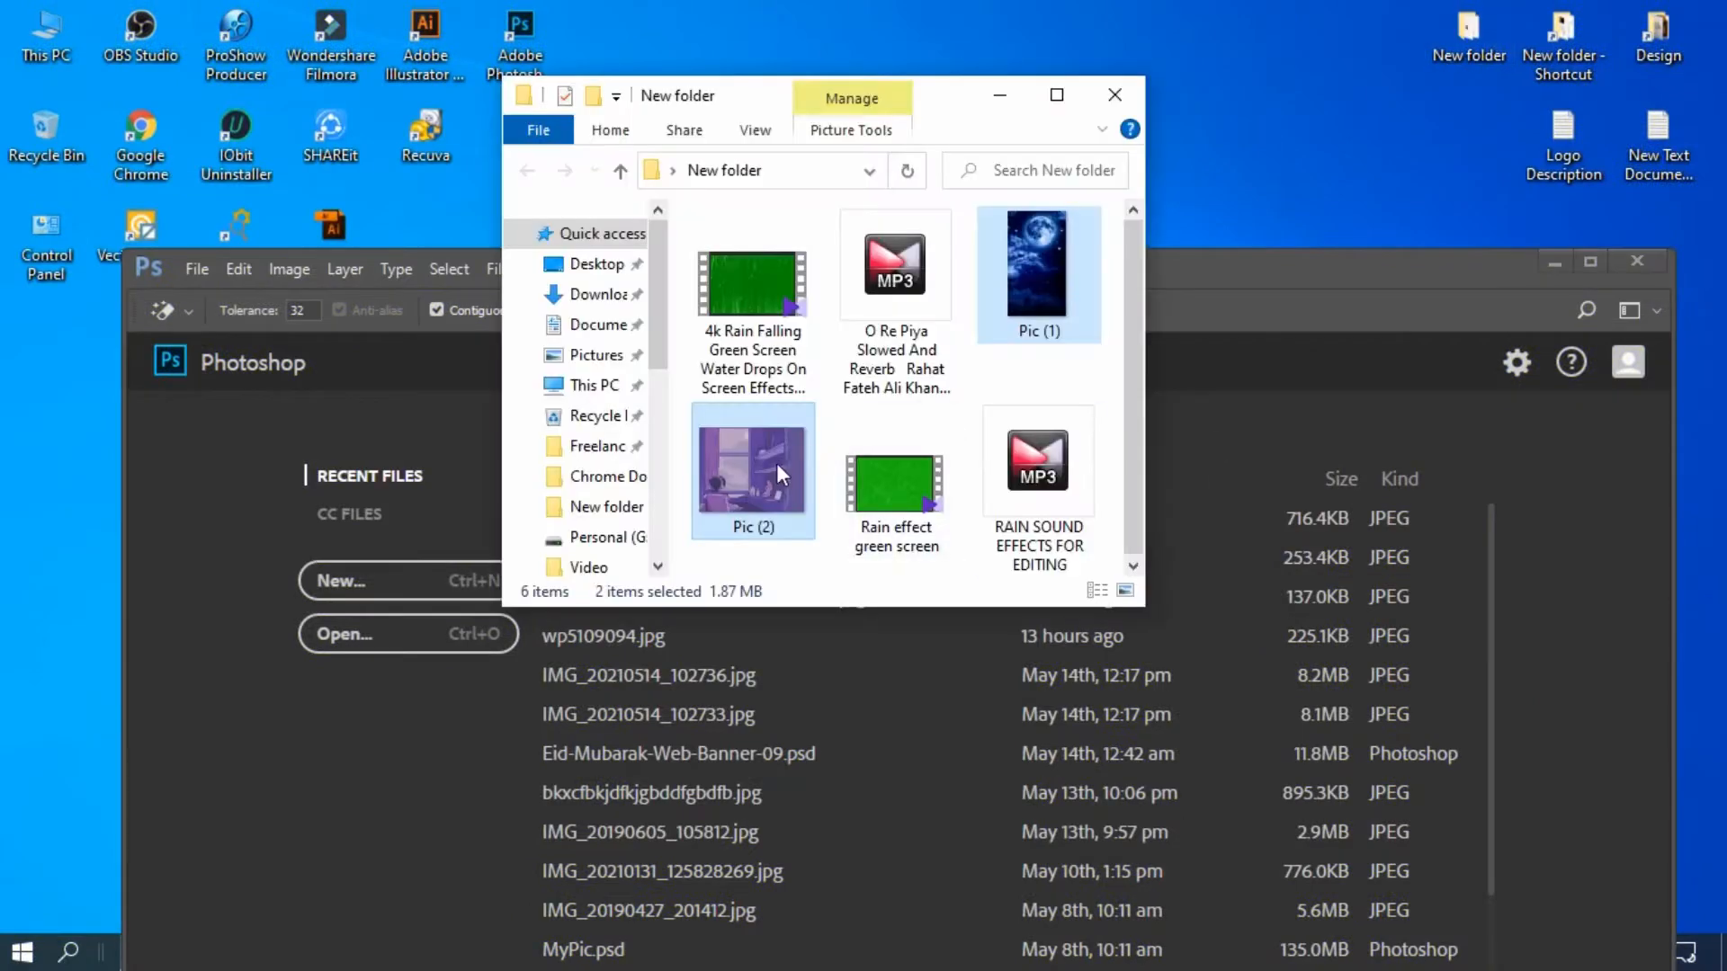
Open Pic (1) and Pic (2) from the folder in Photoshop and maximize its window
left_click_drag(779, 474, 926, 717)
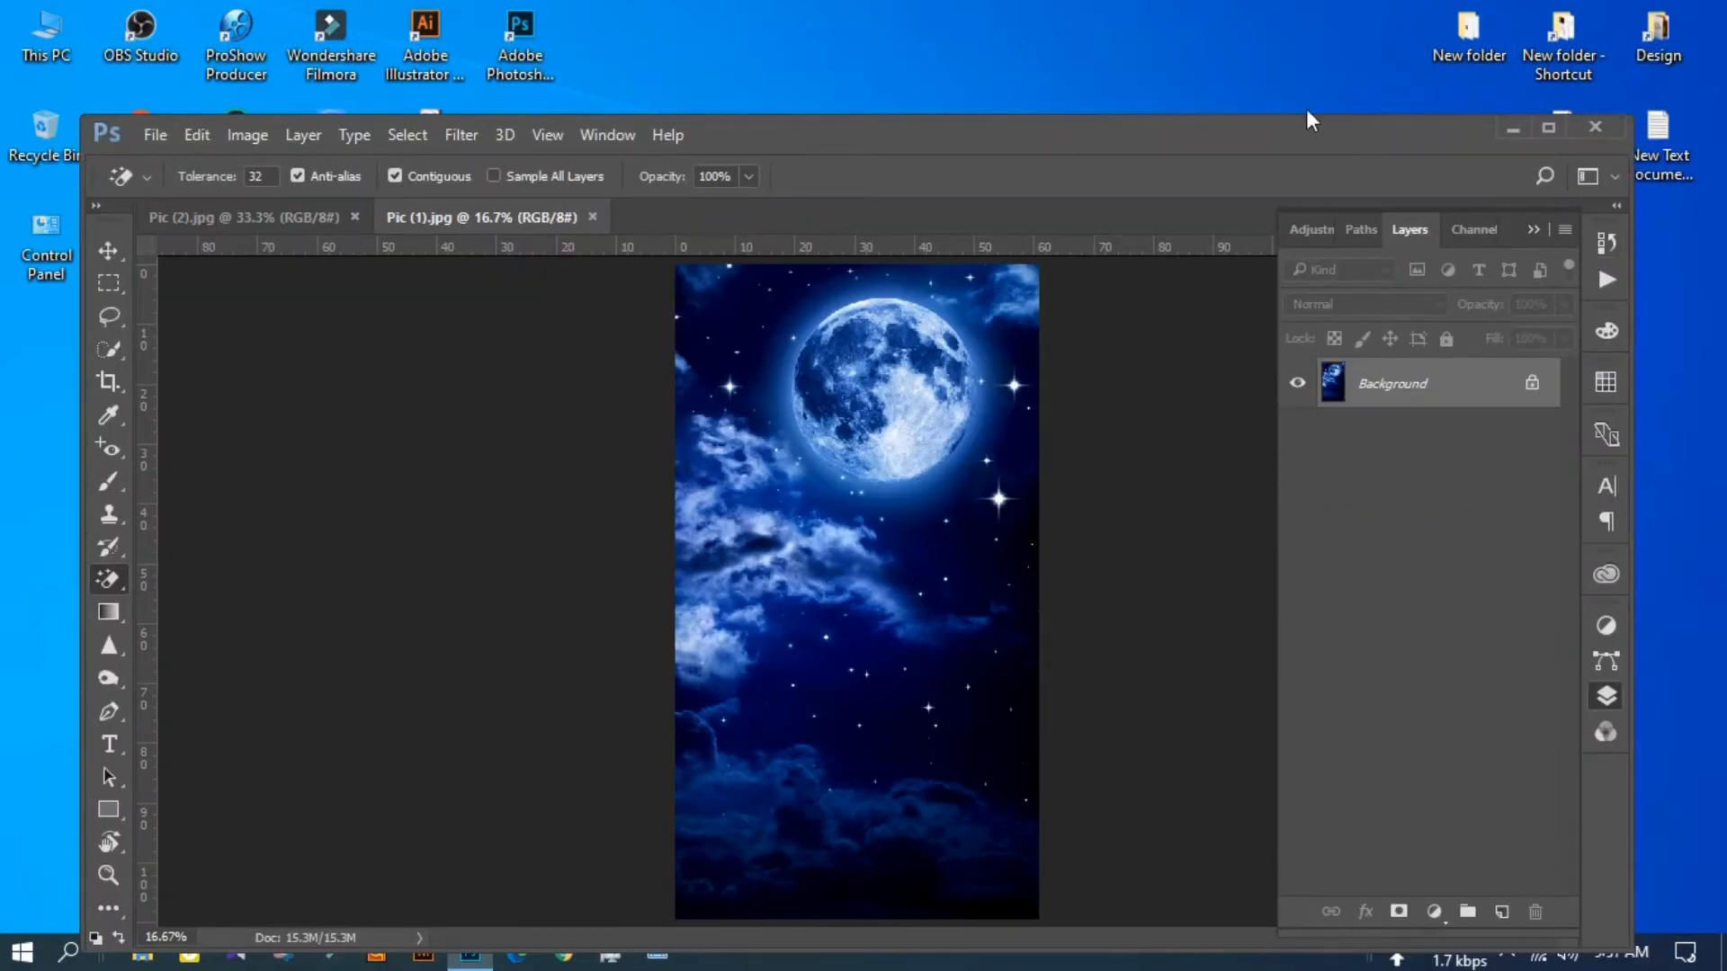
left_click_drag(1306, 131, 1185, 40)
left_click(1427, 37)
left_click(170, 104)
left_click(408, 94)
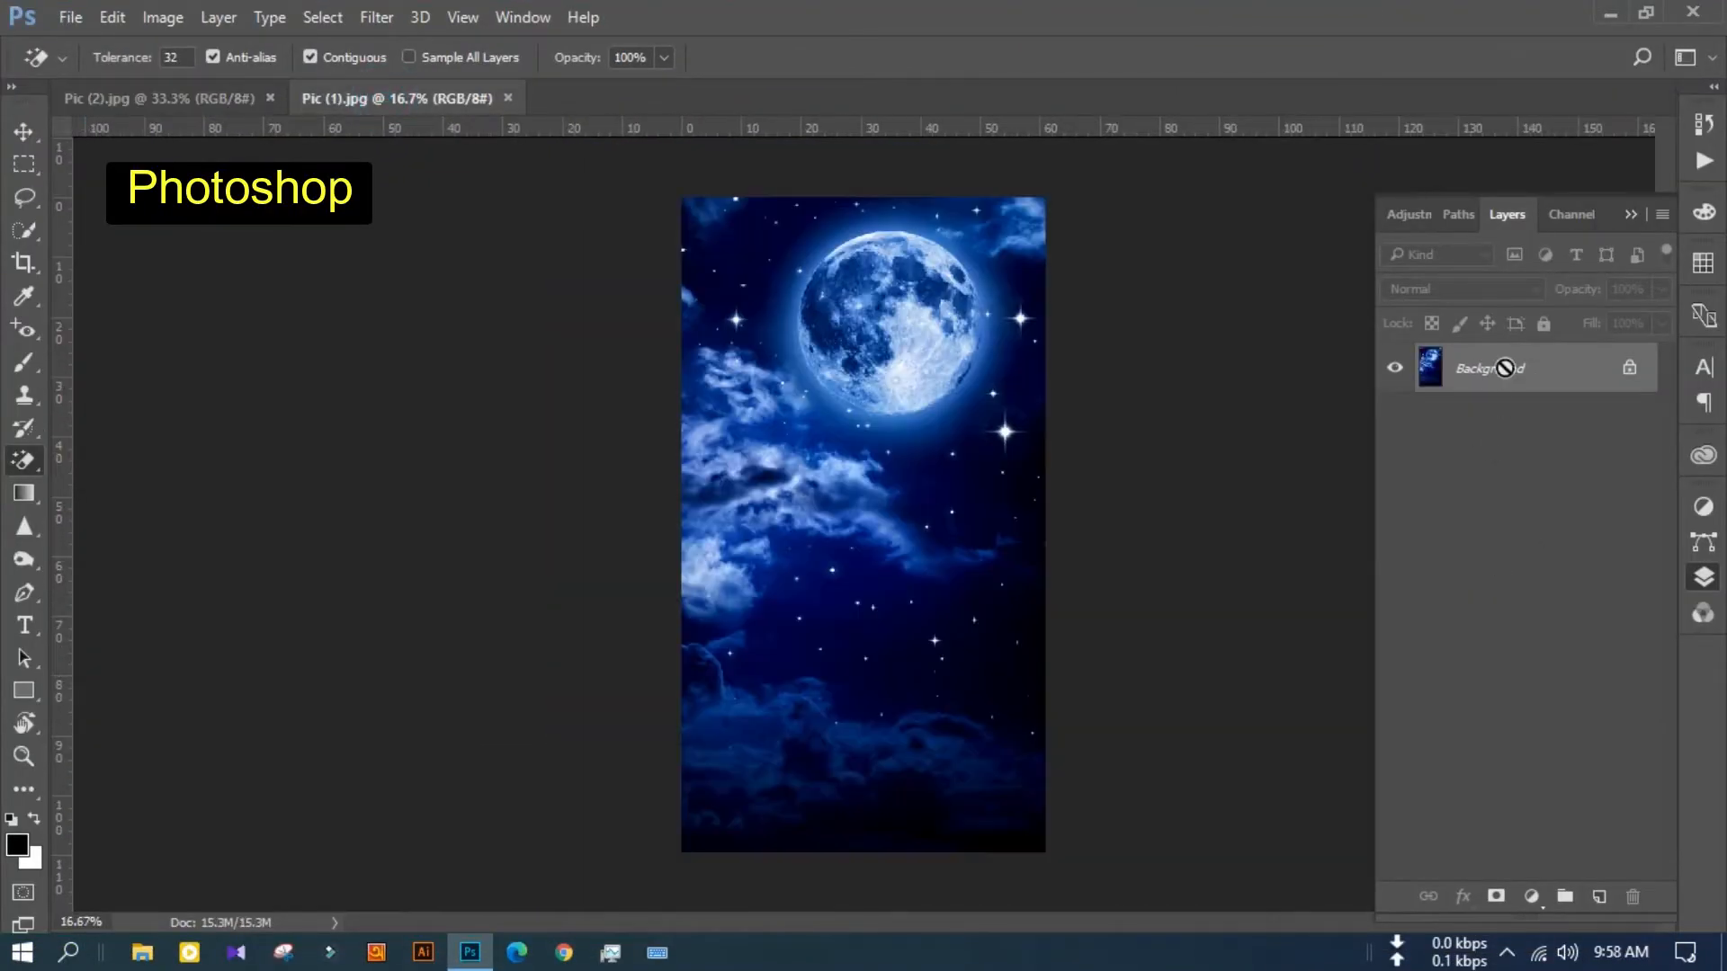
Duplicate the background of both pictures and place a black-filled layer beneath the copy in Pic (2)
key("ctrl+Tab")
key("ctrl+j")
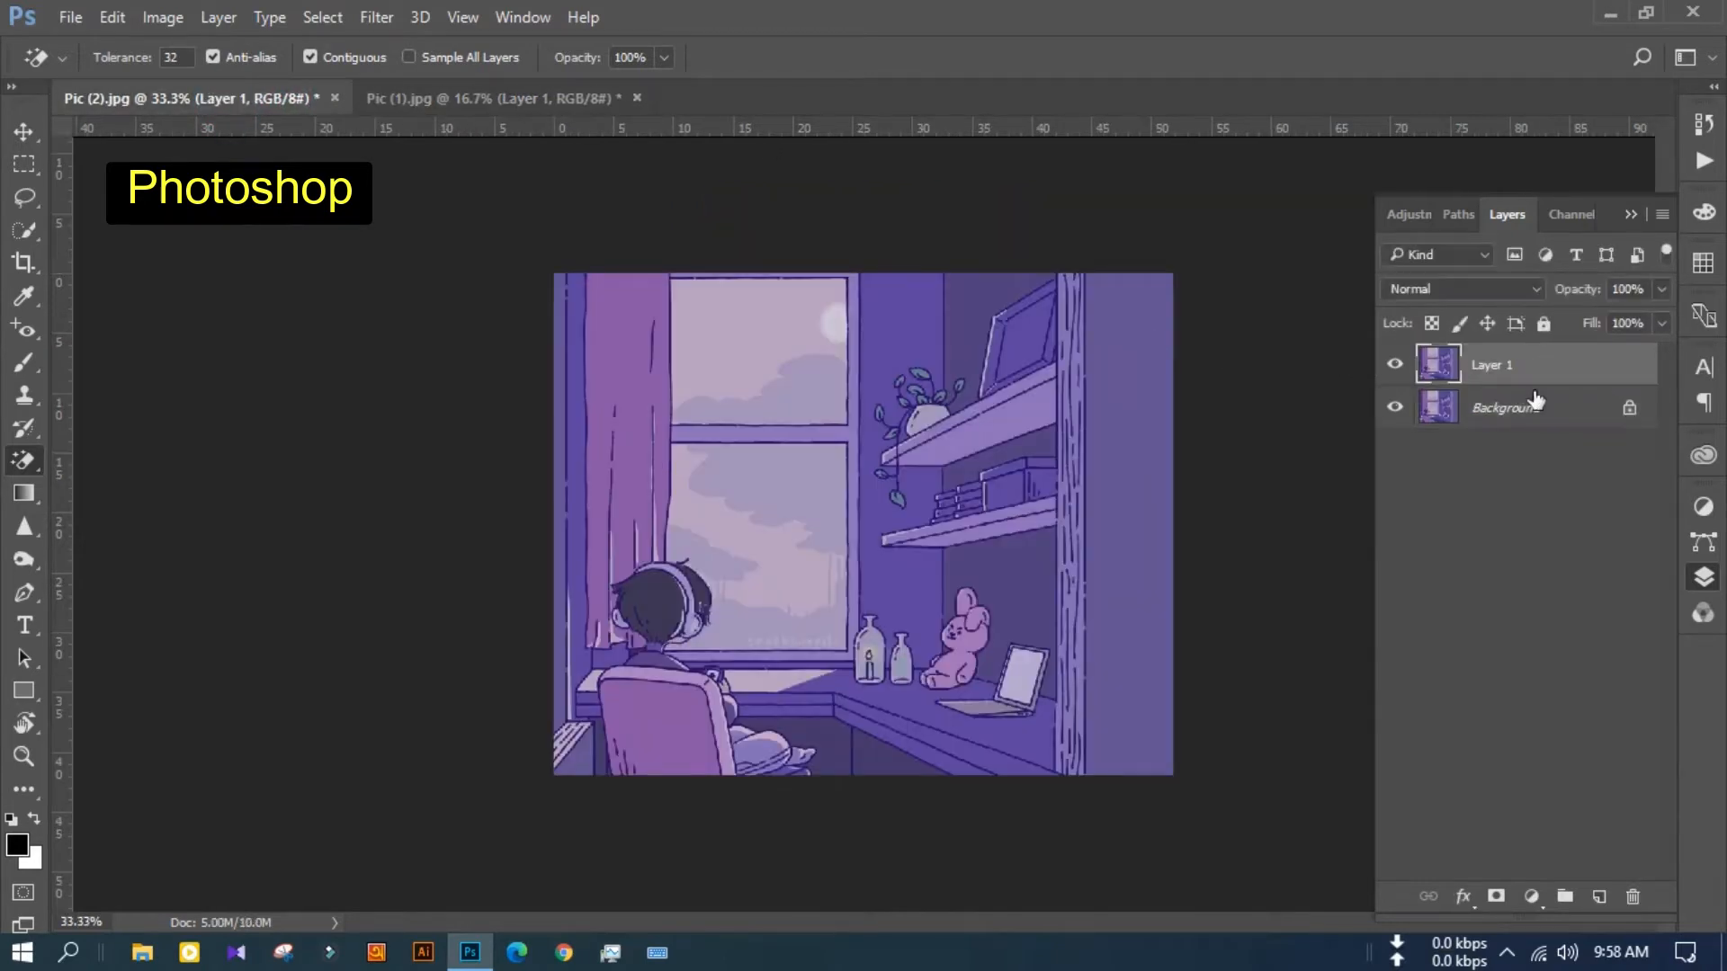
key("ctrl+plus")
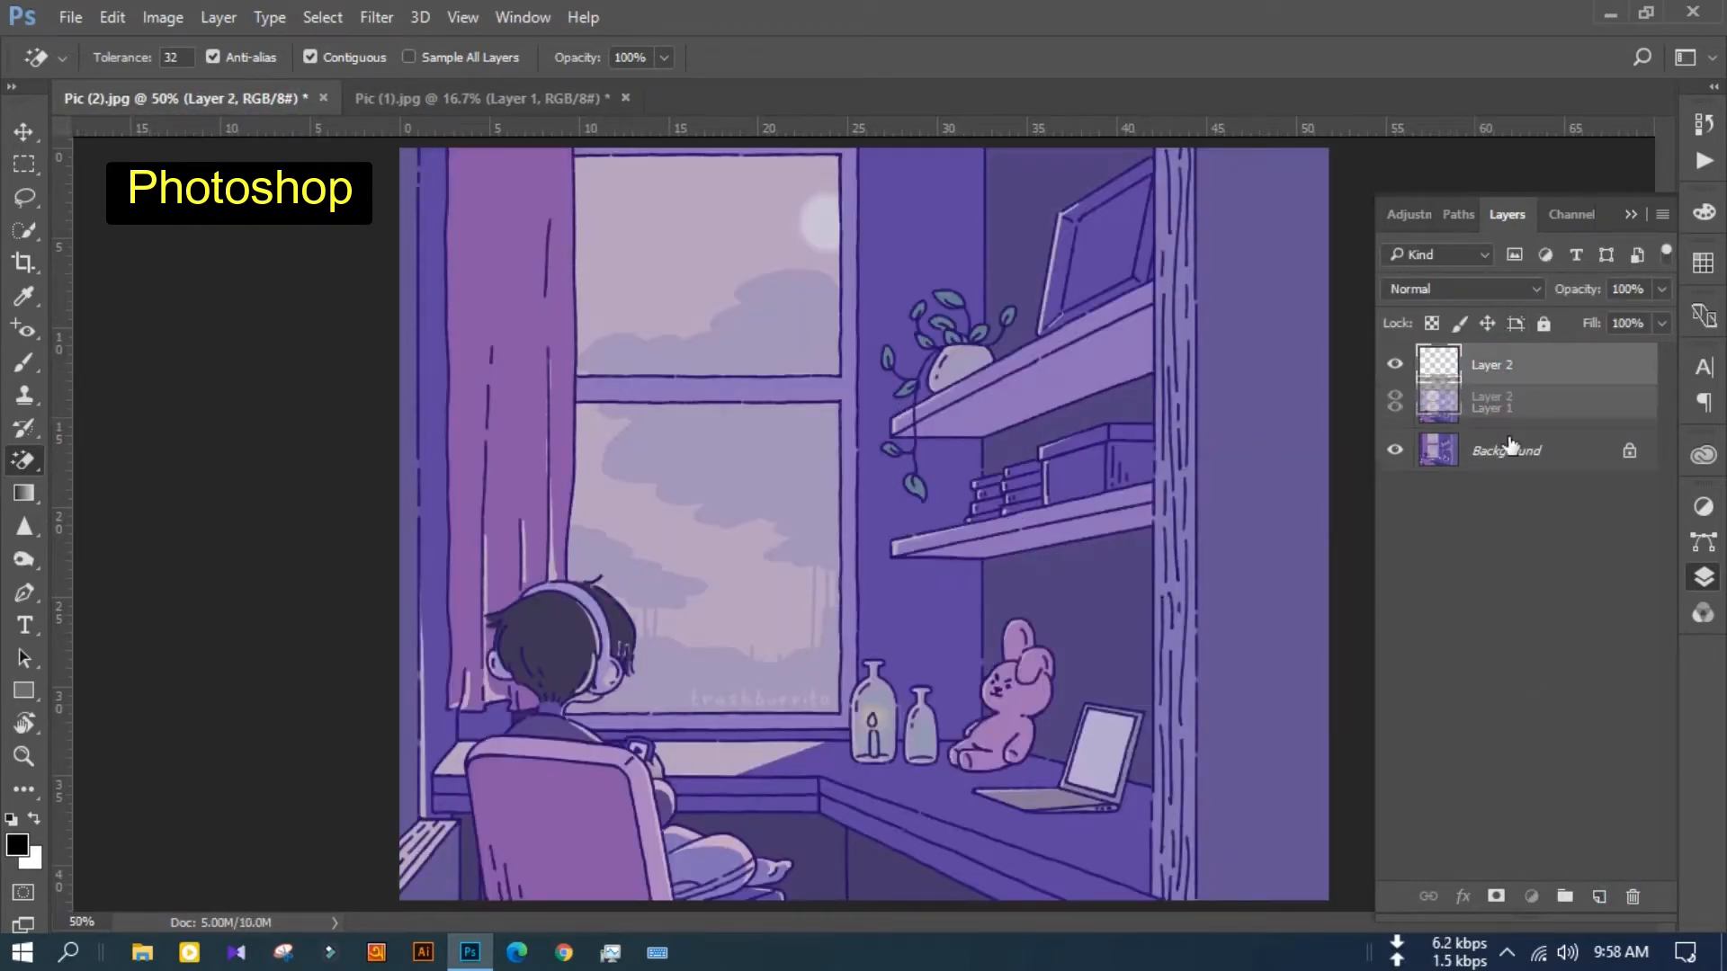
left_click_drag(1488, 423, 1489, 427)
left_click(1490, 367)
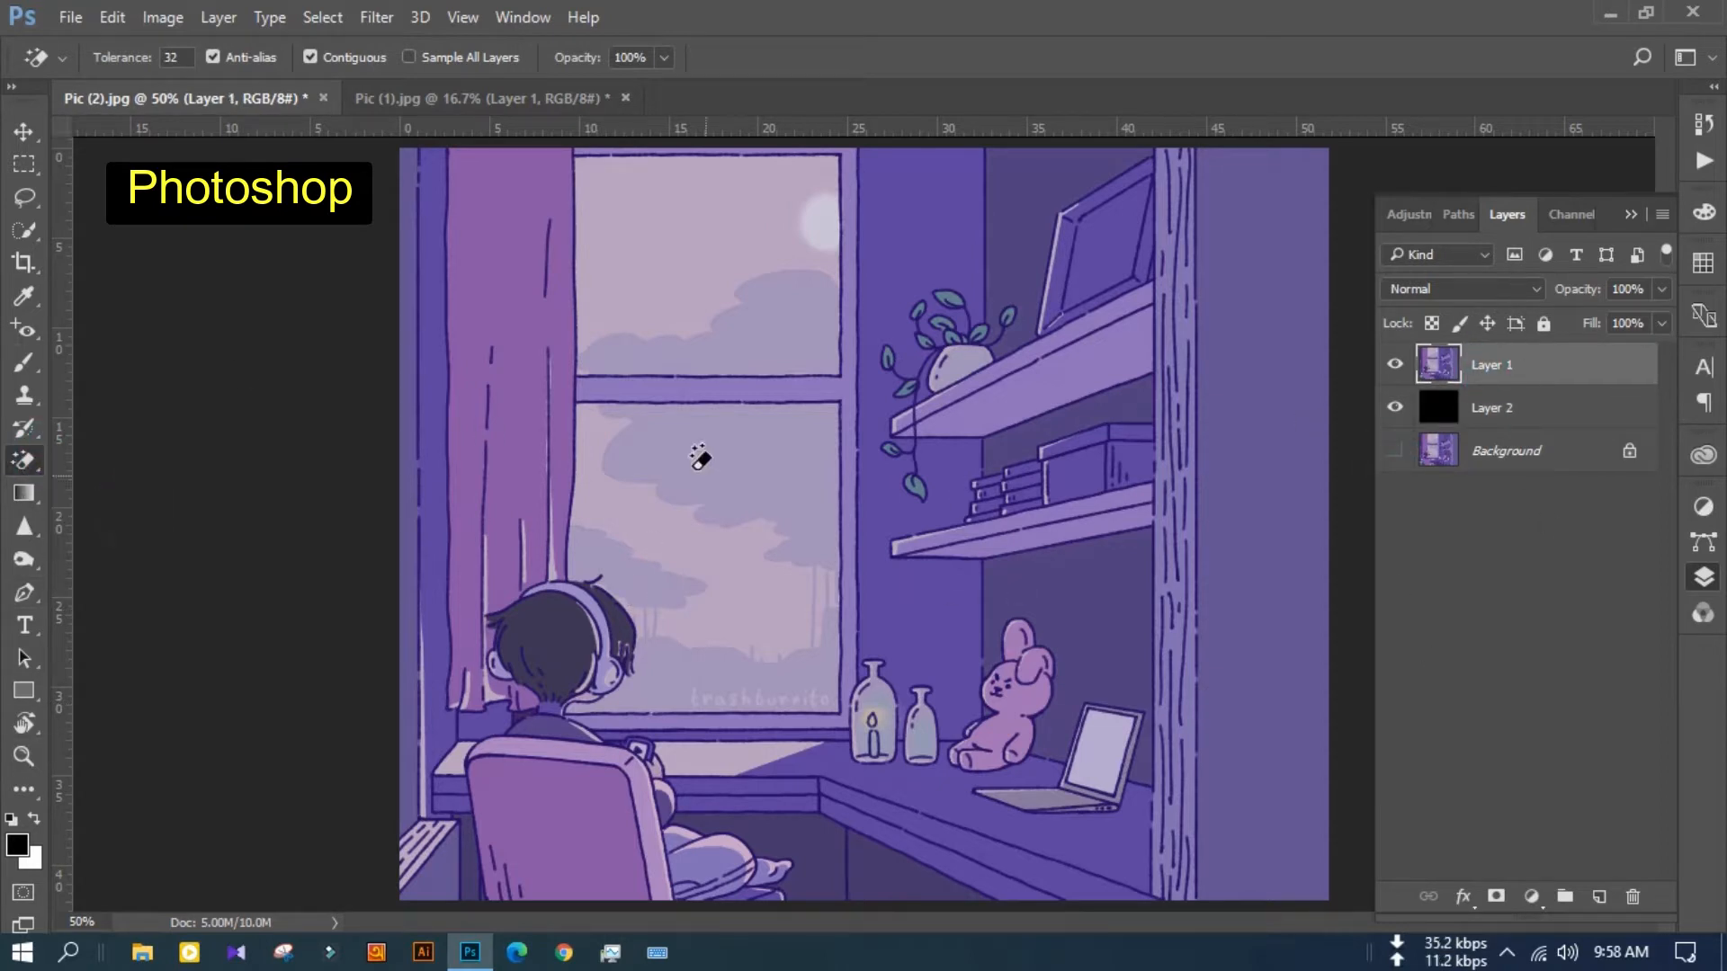
Erase both window panes on Layer 1 of Pic (2) with the Magic Eraser and delete the black layer
left_click(772, 543)
left_click(663, 277)
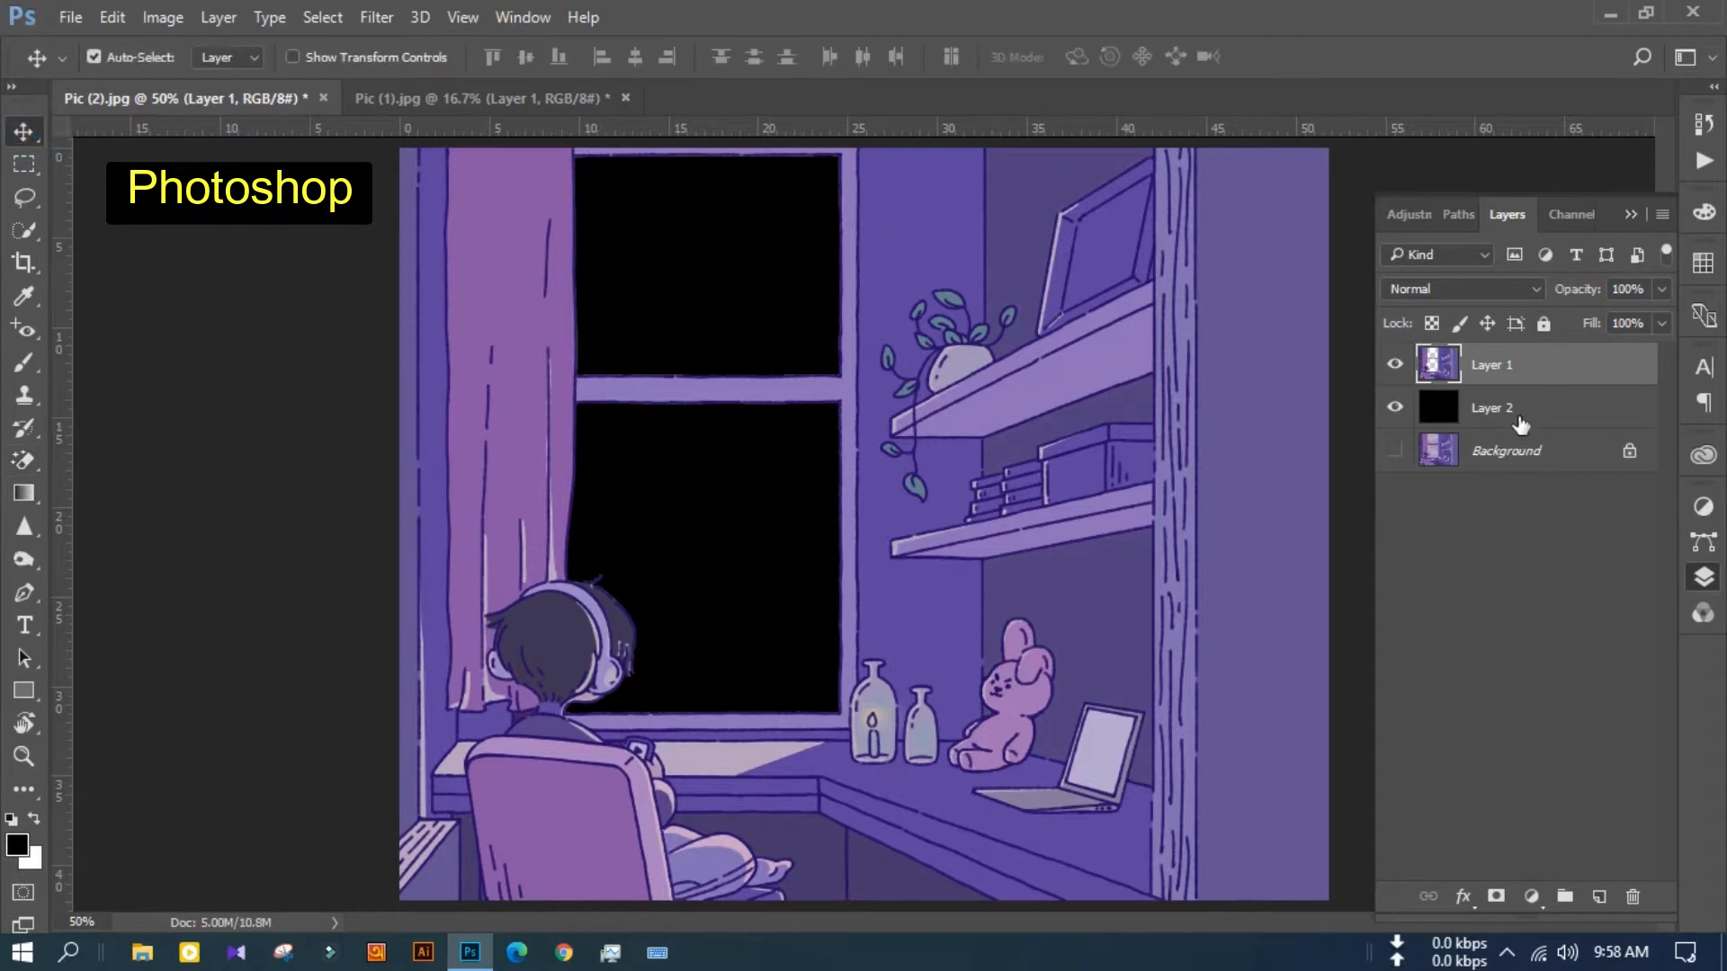
left_click(1518, 418)
left_click(1634, 897)
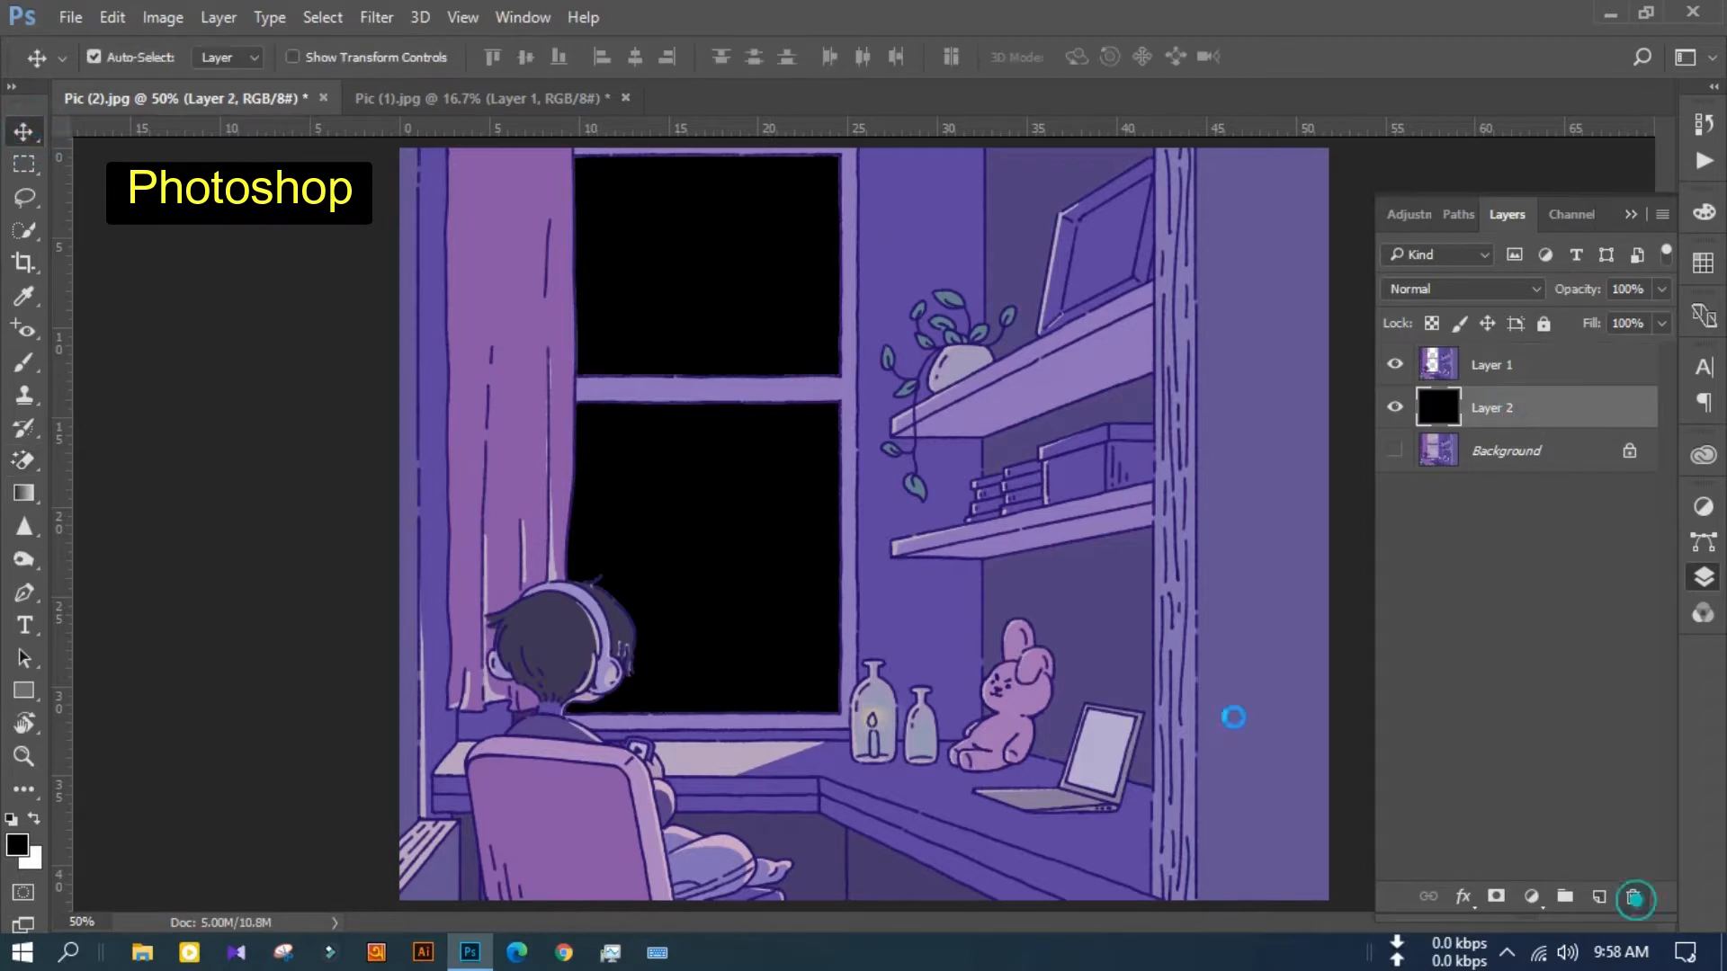
left_click(823, 368)
Copy the room layer with its cleared window panes from Pic (2) into the Pic (1) document
left_click(1493, 366)
key("ctrl+minus")
key("ctrl+minus")
left_click_drag(956, 547, 995, 559)
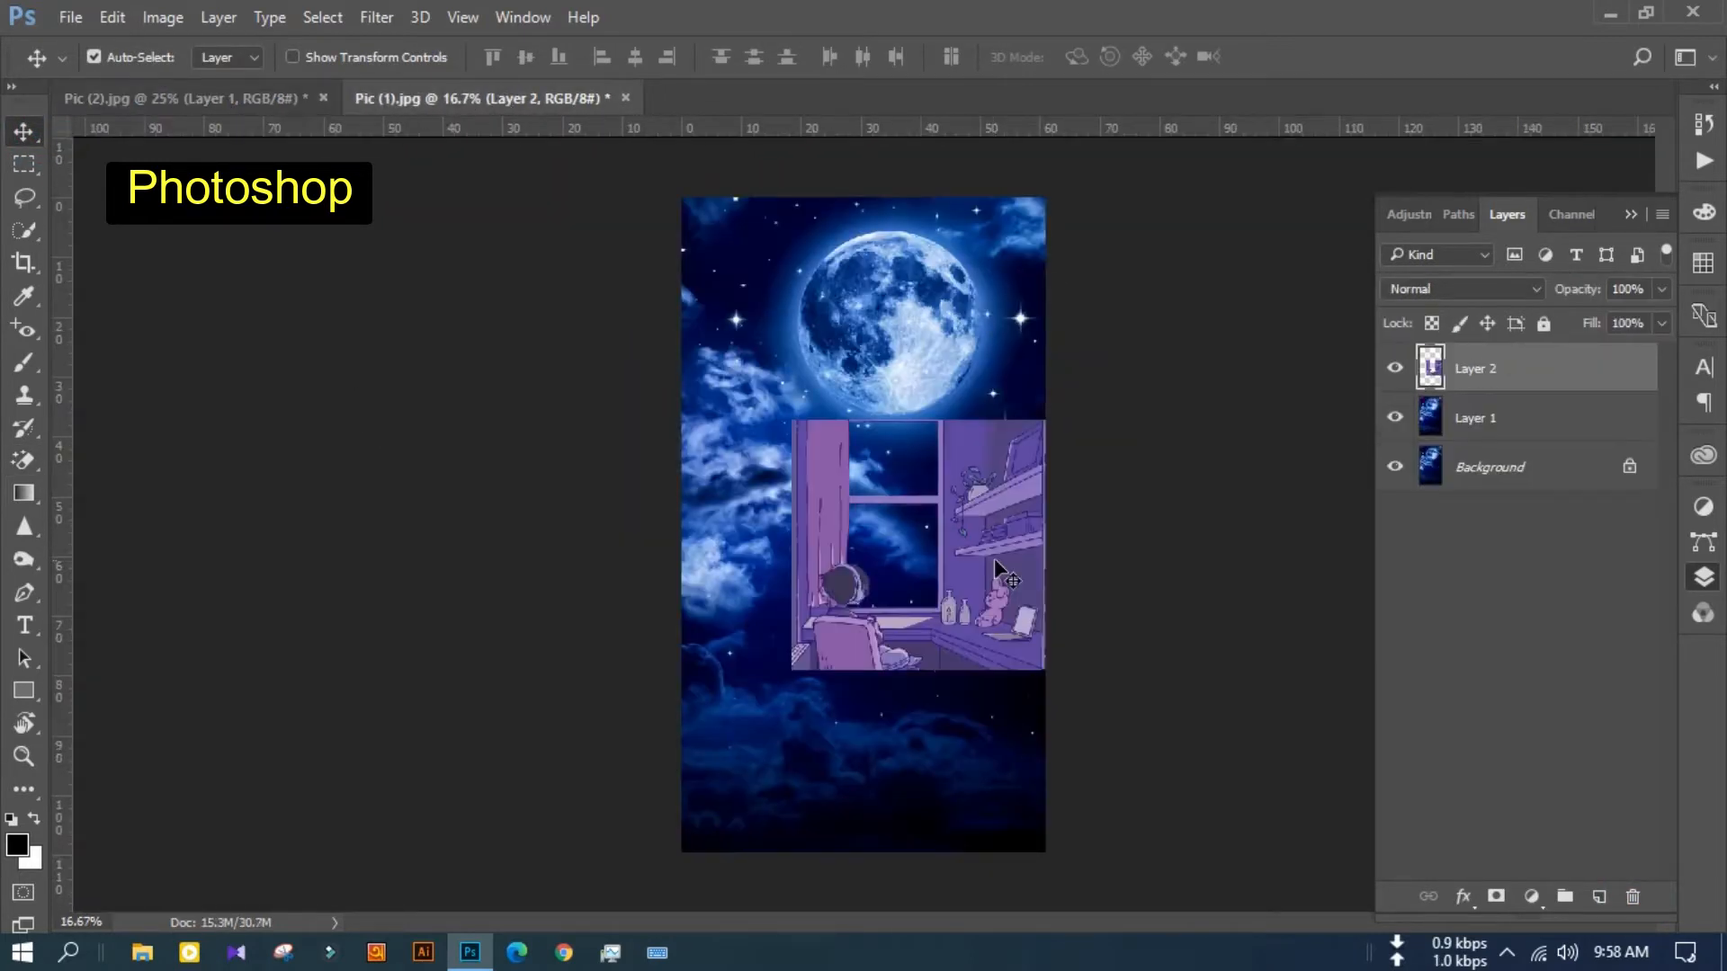
Enlarge the room layer to about 276% and shift it so the boy and window cover the canvas
key("ctrl+t")
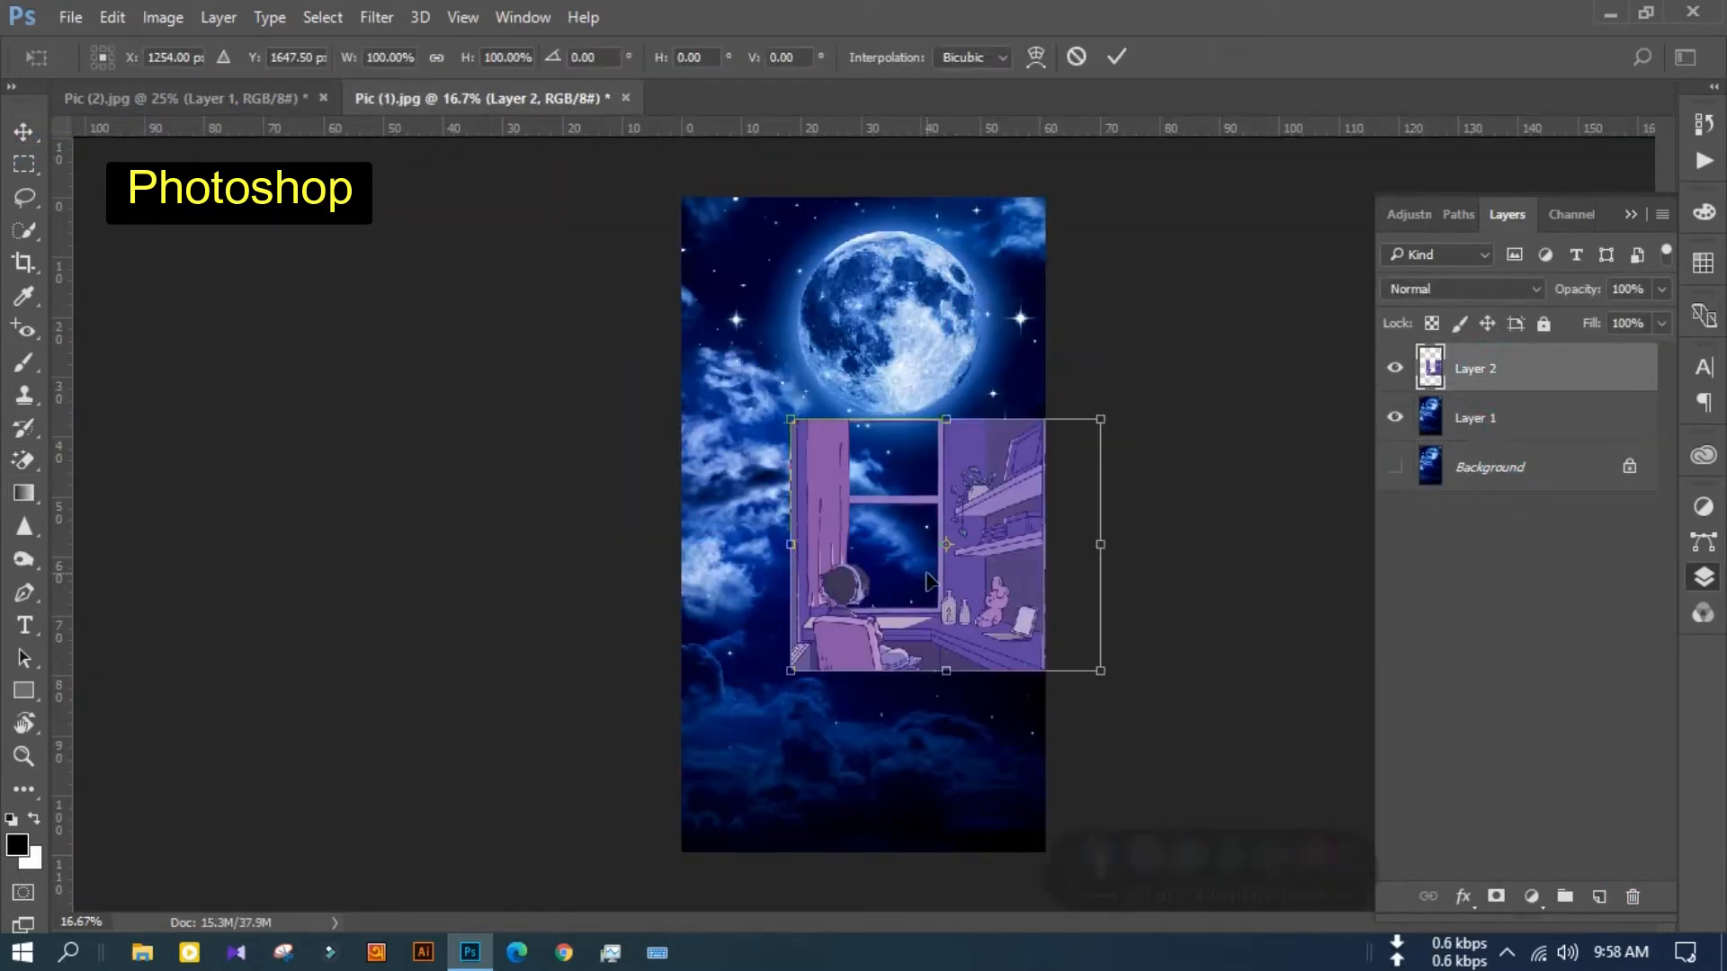
left_click_drag(793, 420, 623, 259)
left_click_drag(1023, 526, 1018, 439)
left_click_drag(1281, 738, 1376, 817)
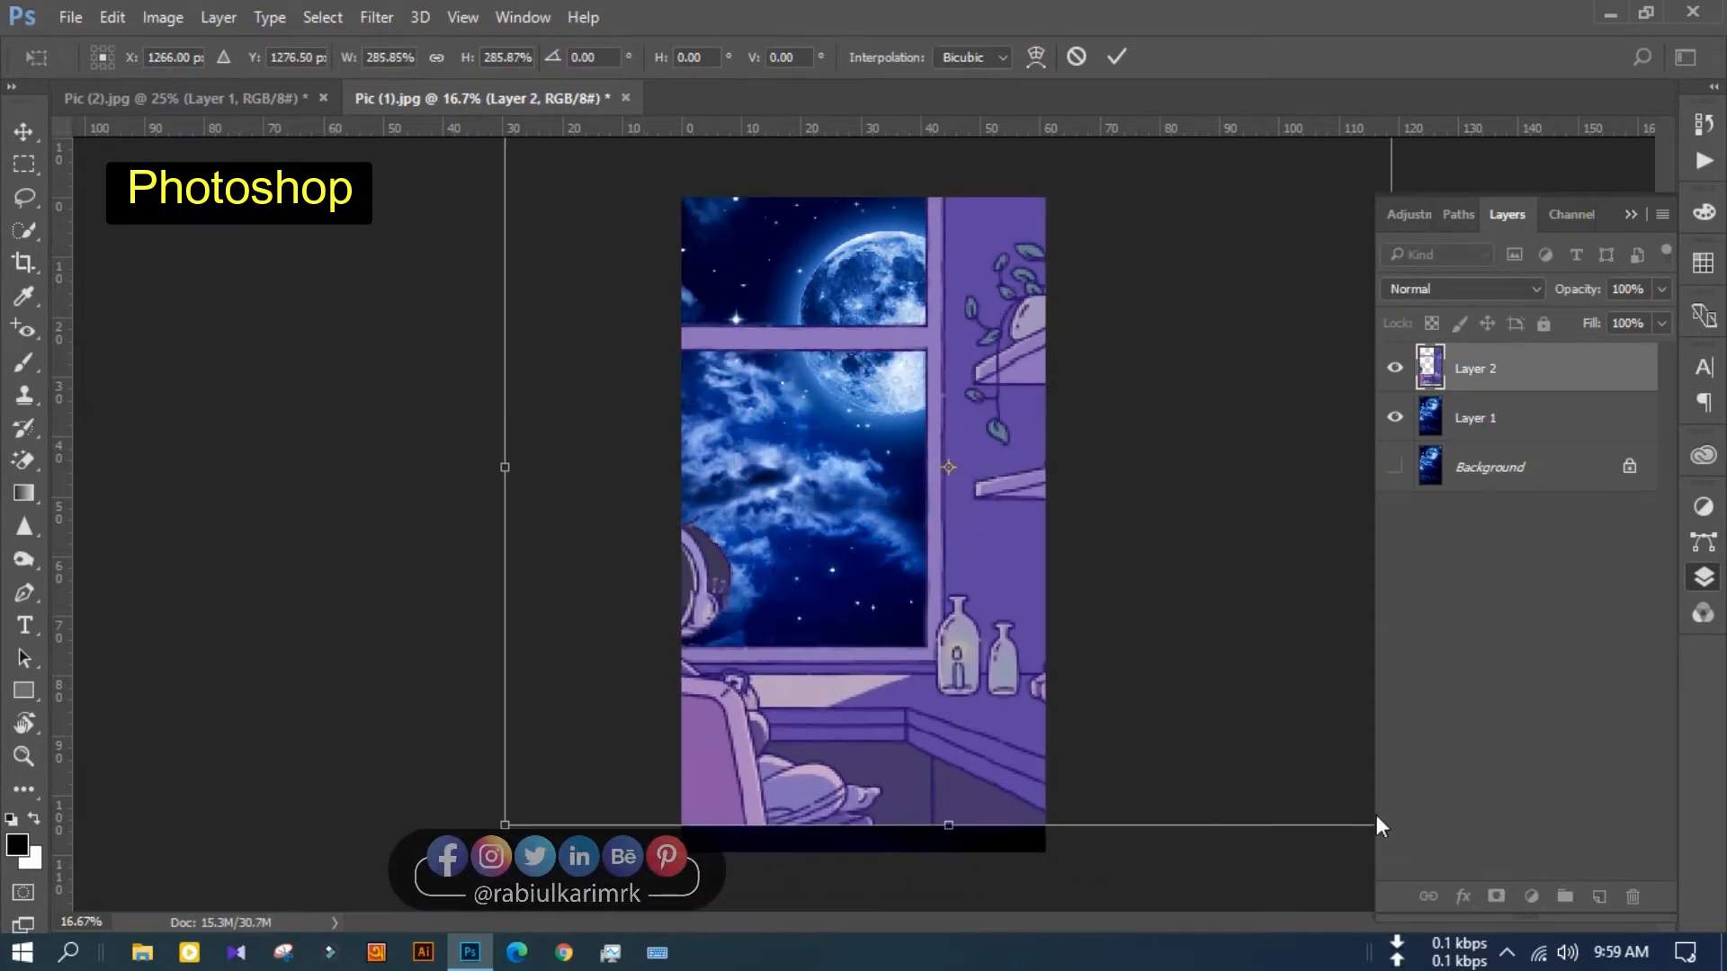
left_click_drag(945, 593, 1042, 621)
left_click_drag(602, 852, 618, 839)
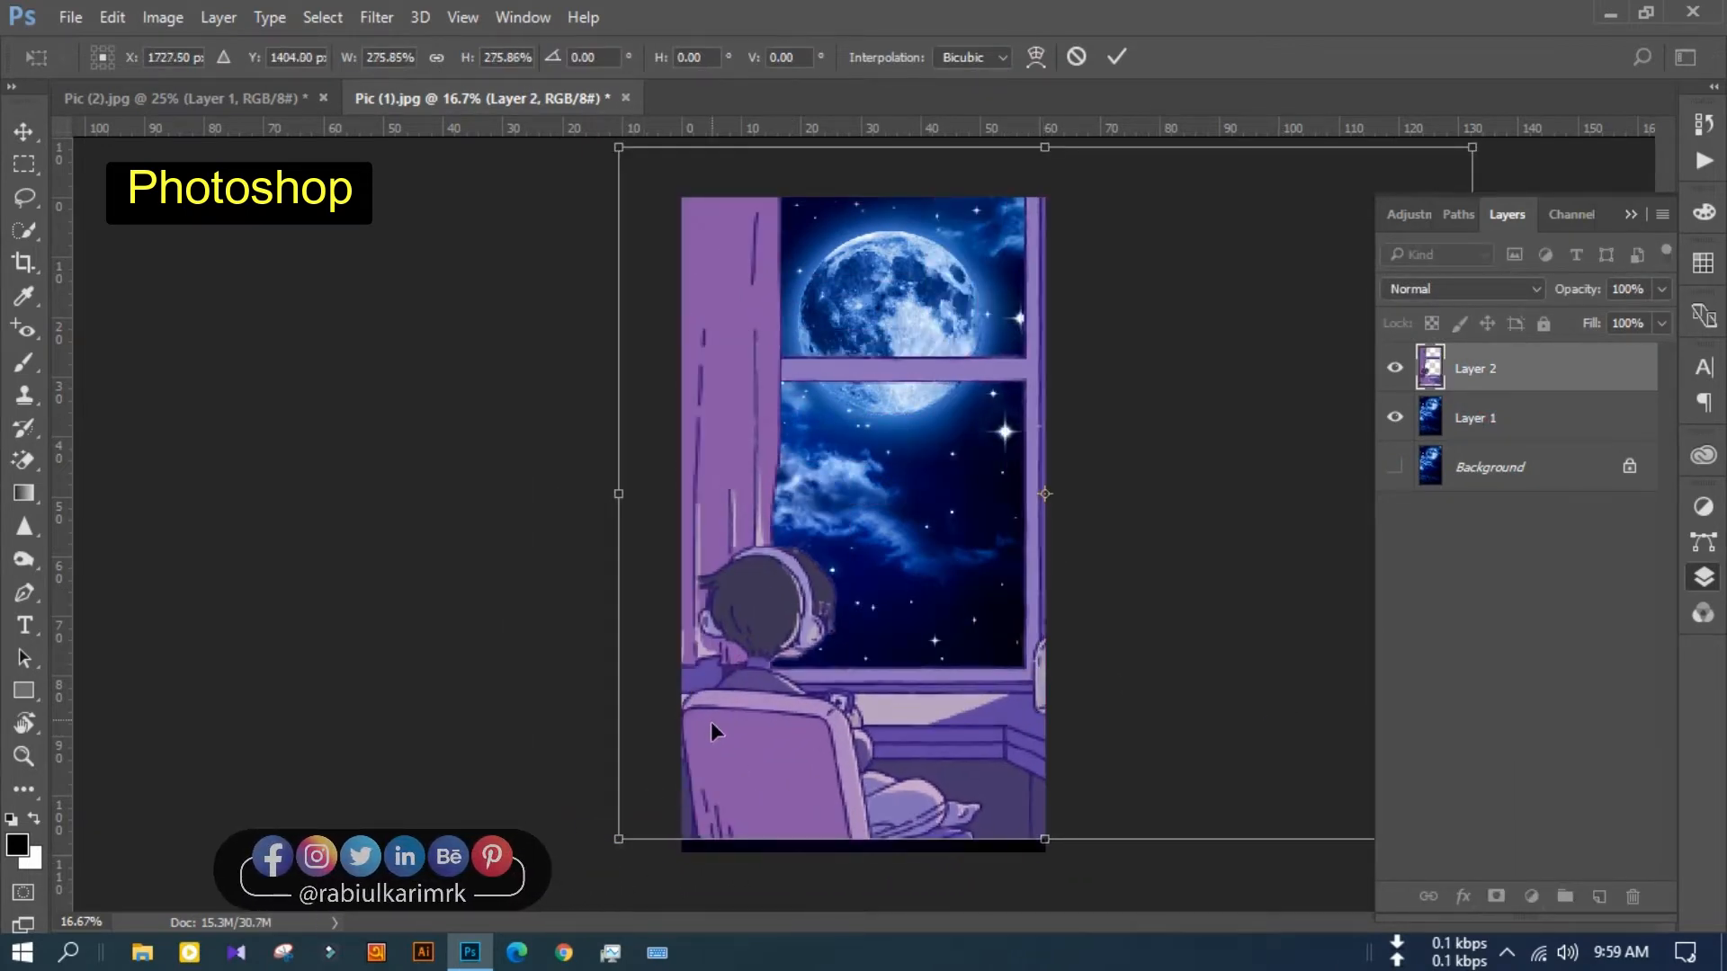
Reduce the room layer's scale to about 267%, align it so it fills the canvas height, and apply the transform
left_click_drag(710, 721, 711, 754)
left_click_drag(619, 871, 632, 860)
left_click_drag(893, 762, 876, 775)
key("Left")
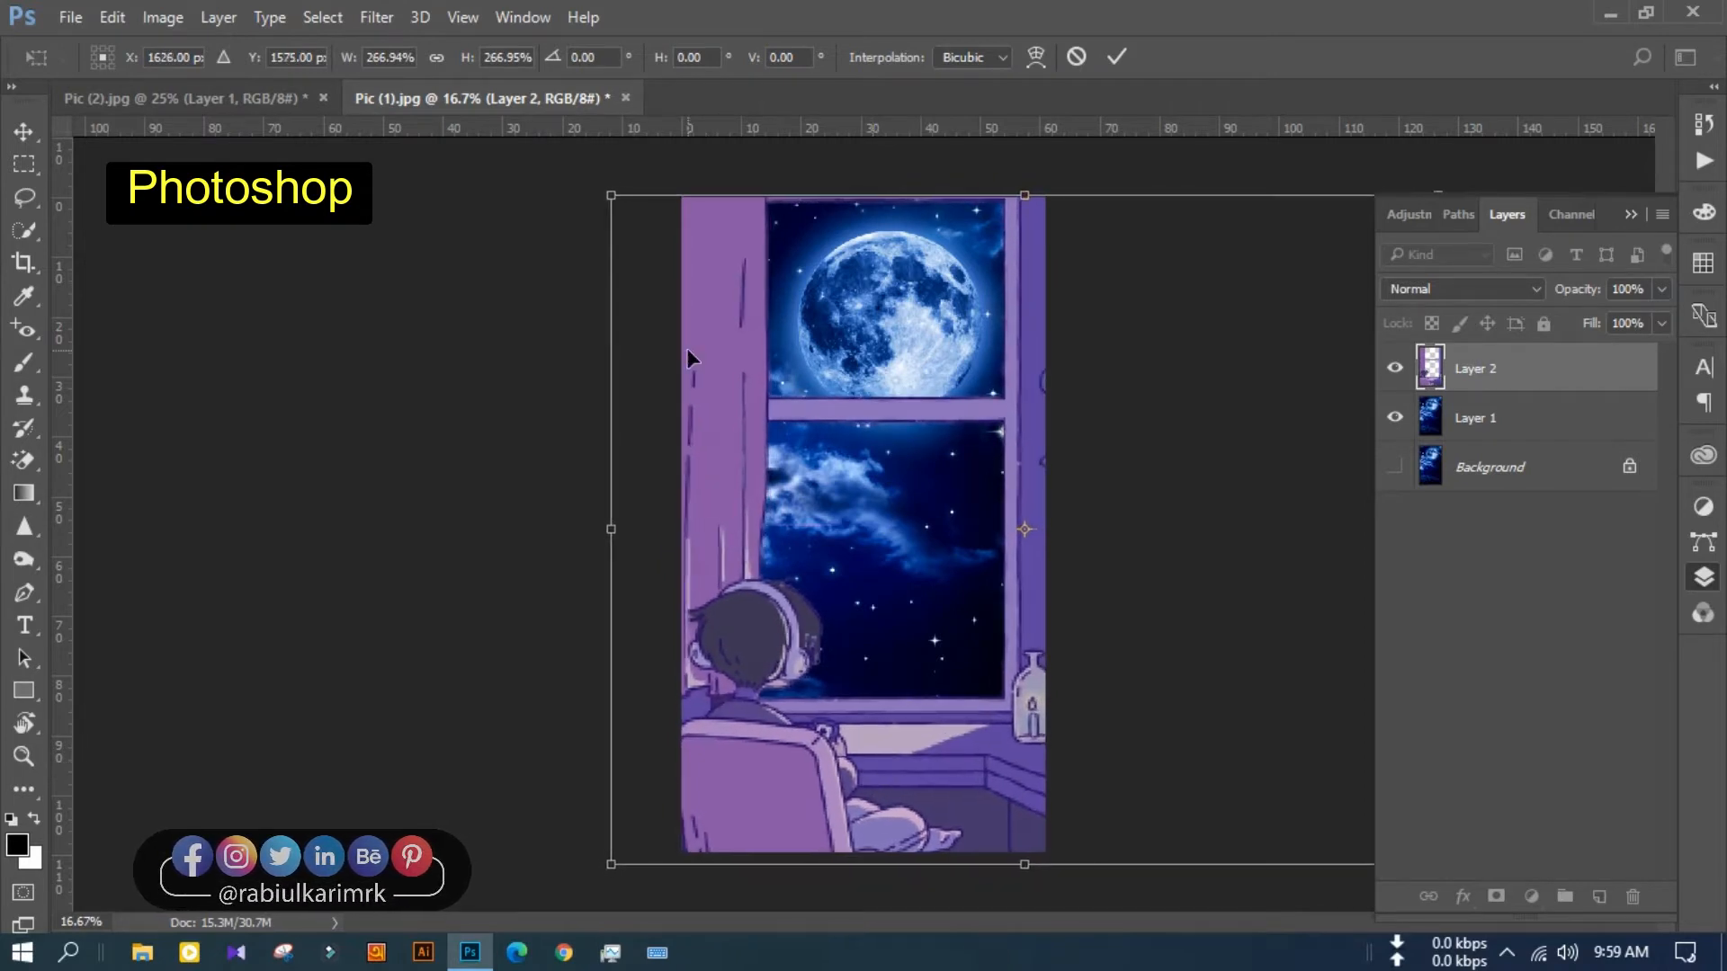
key("Up")
key("Up")
key("Up")
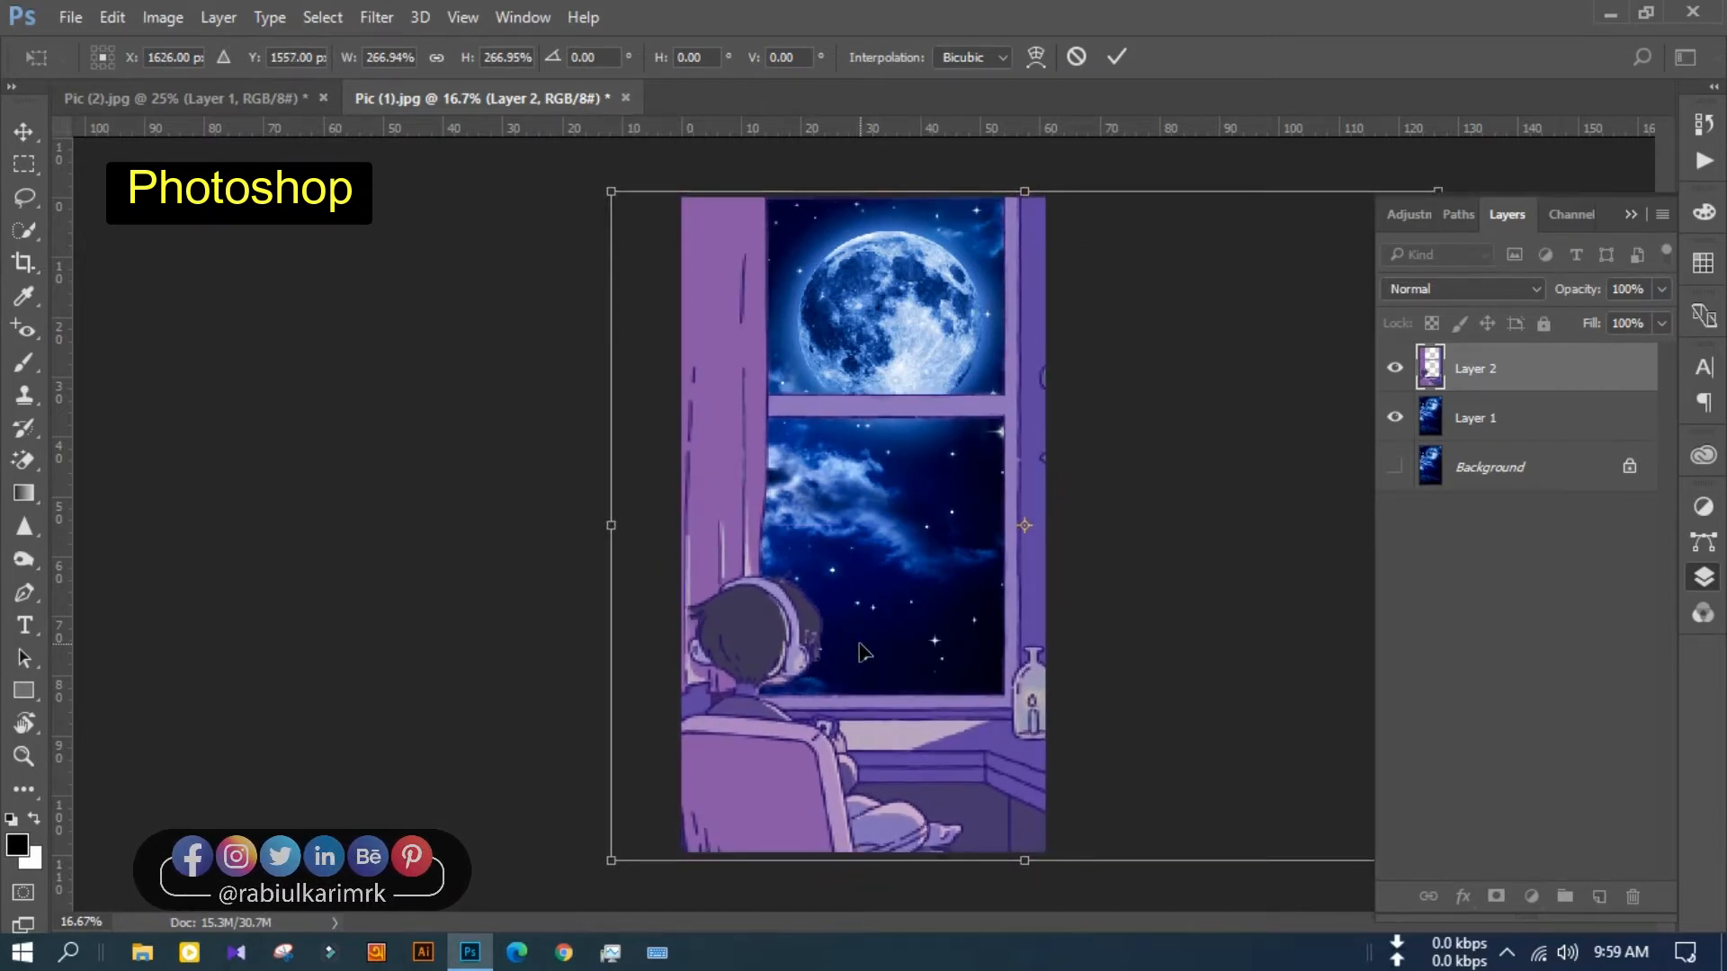
left_click(1117, 57)
Hide the room layer and rotate the Background copy layer by 180 degrees
left_click(1552, 416)
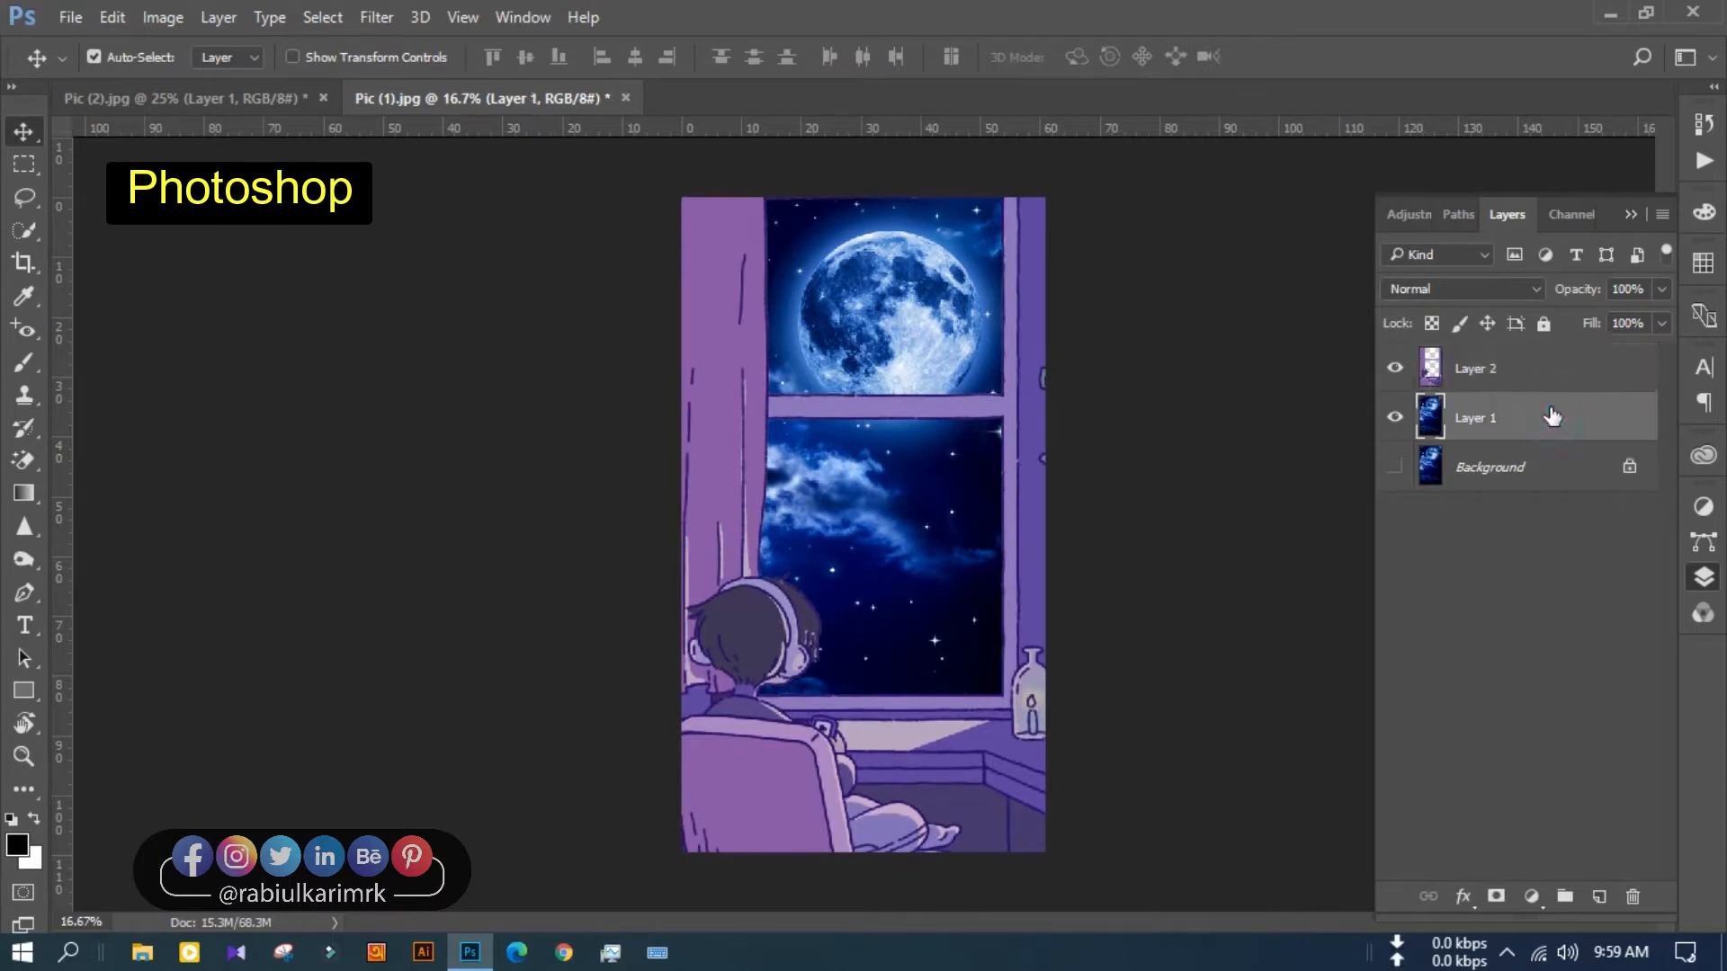
left_click(1395, 368)
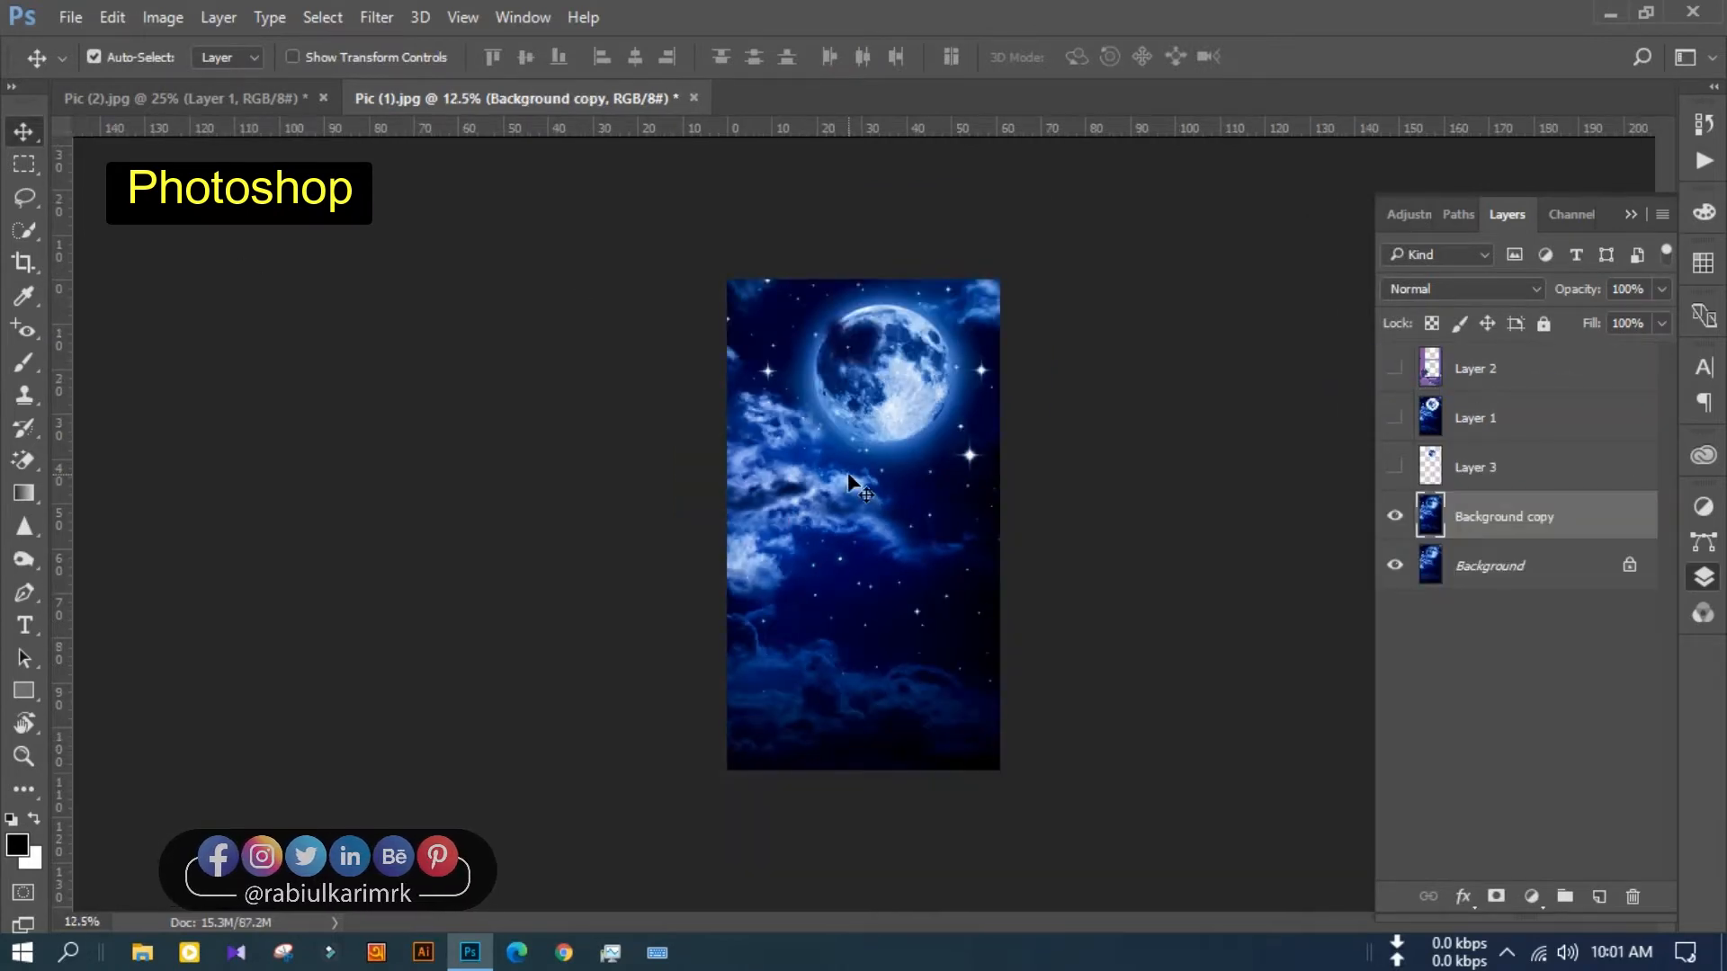
key("ctrl+t")
left_click_drag(1013, 257, 772, 669)
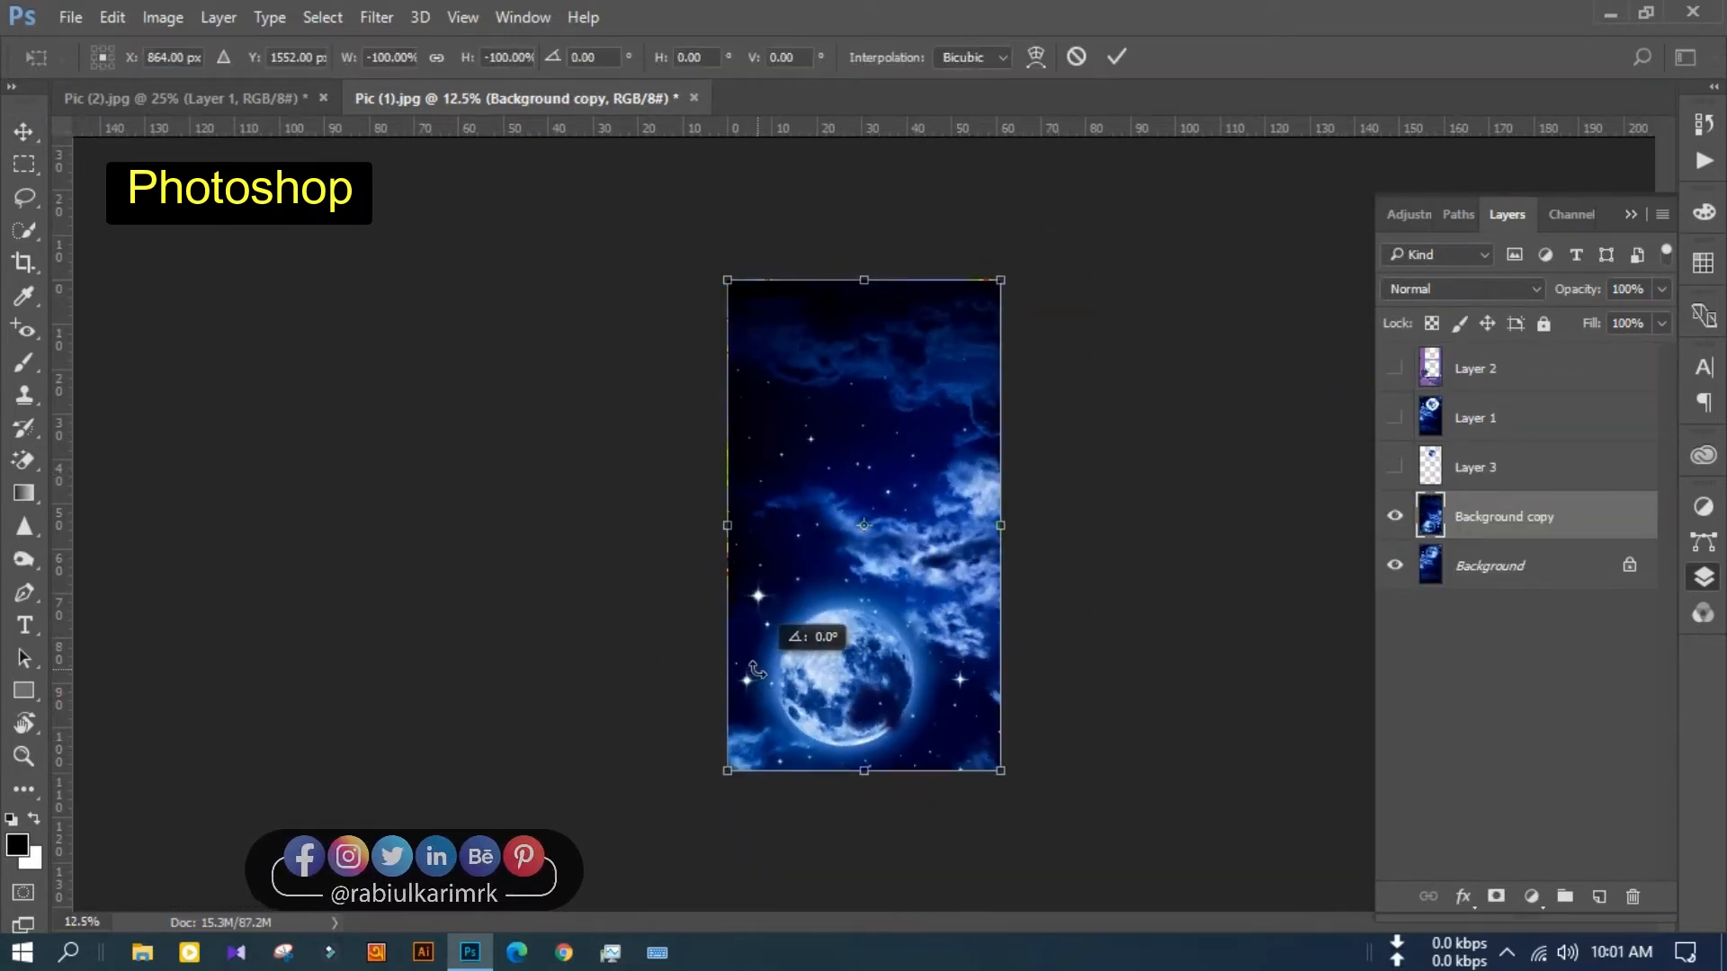
left_click(1118, 60)
left_click(1119, 57)
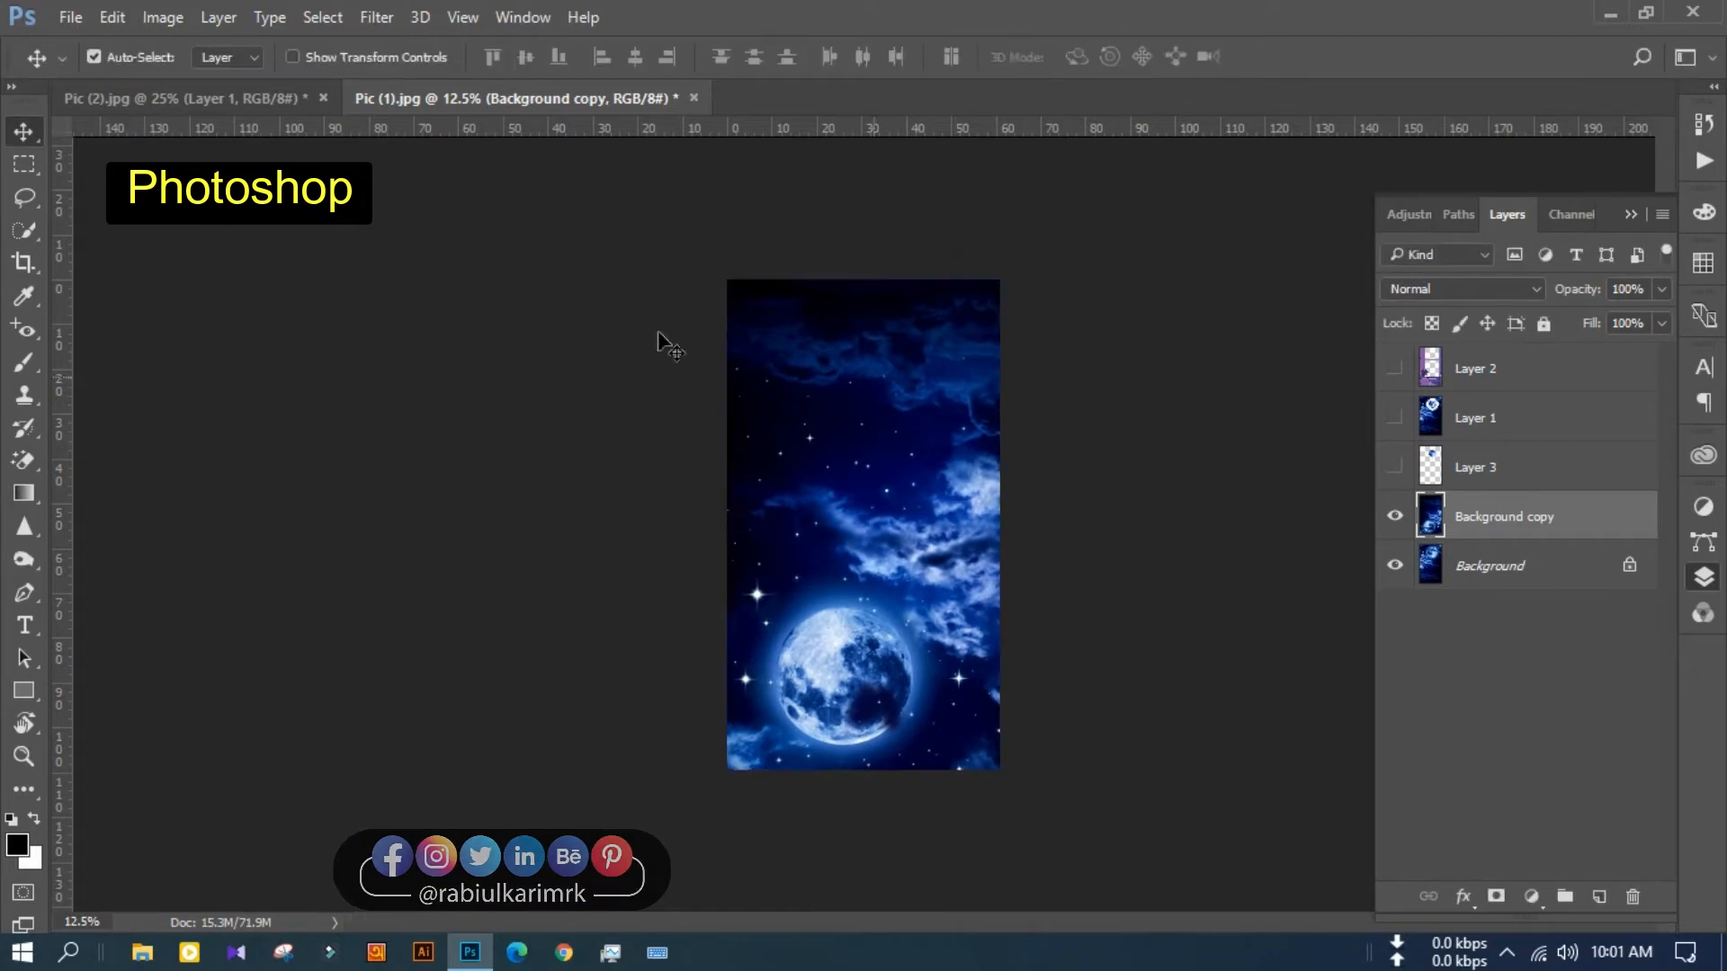
Erase the moon from the rotated Background copy layer with a soft 291-pixel Eraser
left_click(25, 460)
mouse_move(855, 638)
left_mouse_down()
mouse_move(791, 710)
mouse_move(861, 790)
left_mouse_up()
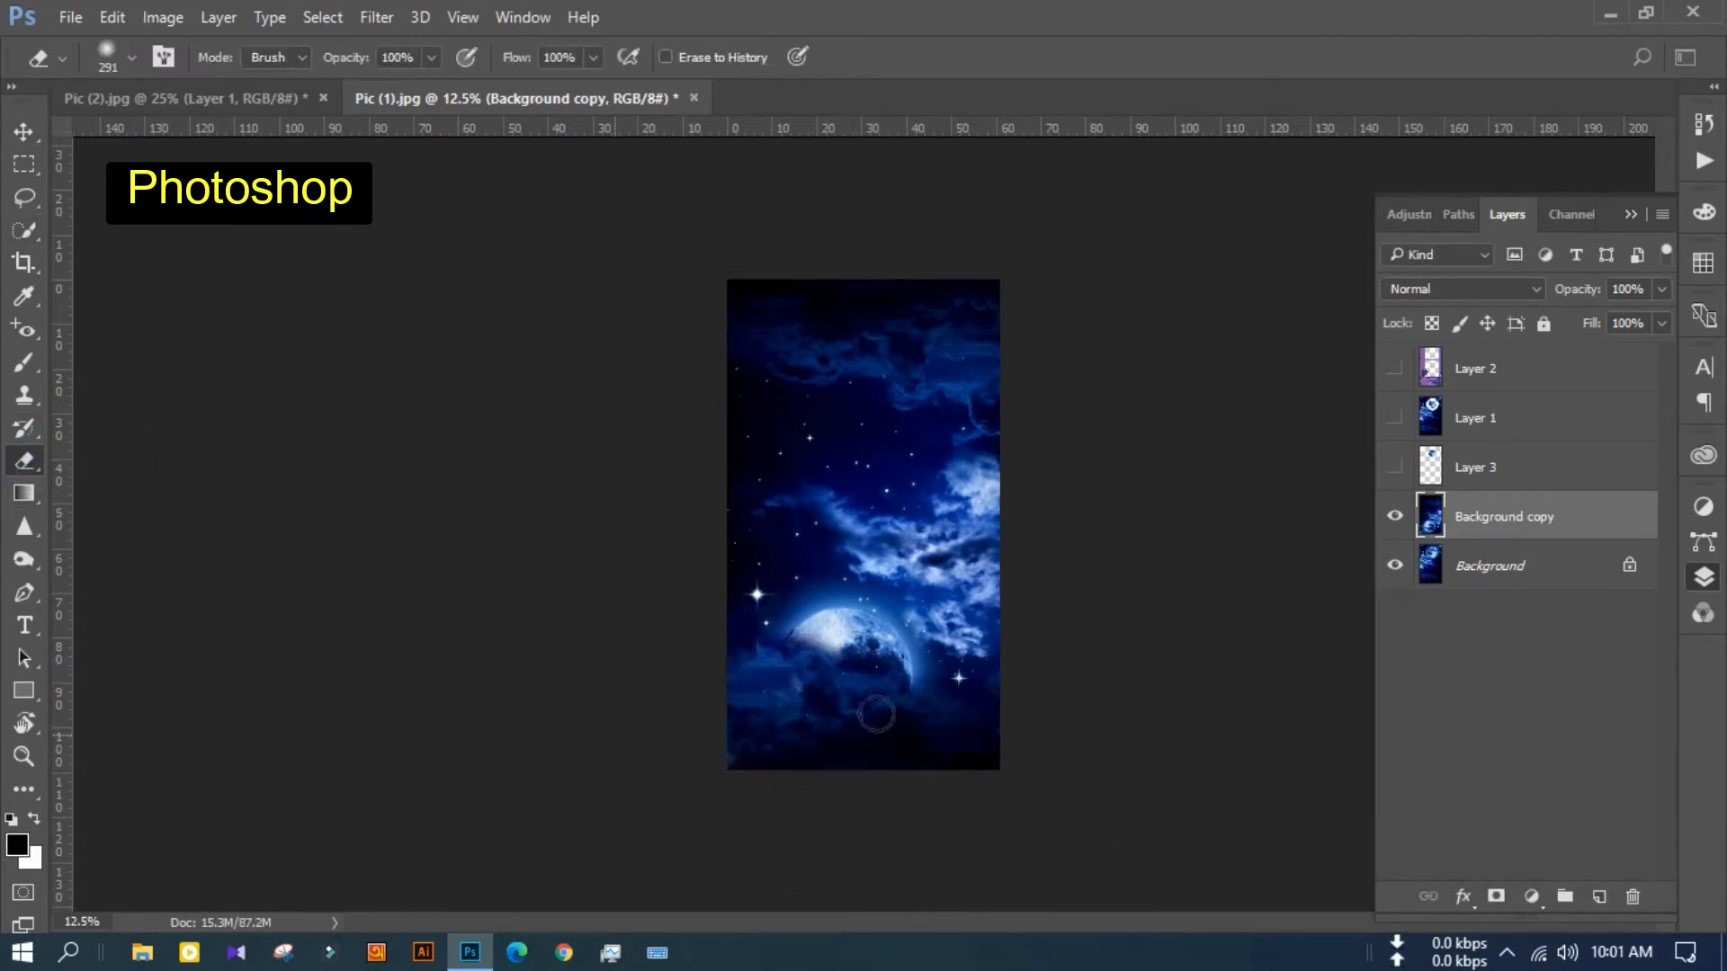
right_click(1143, 414)
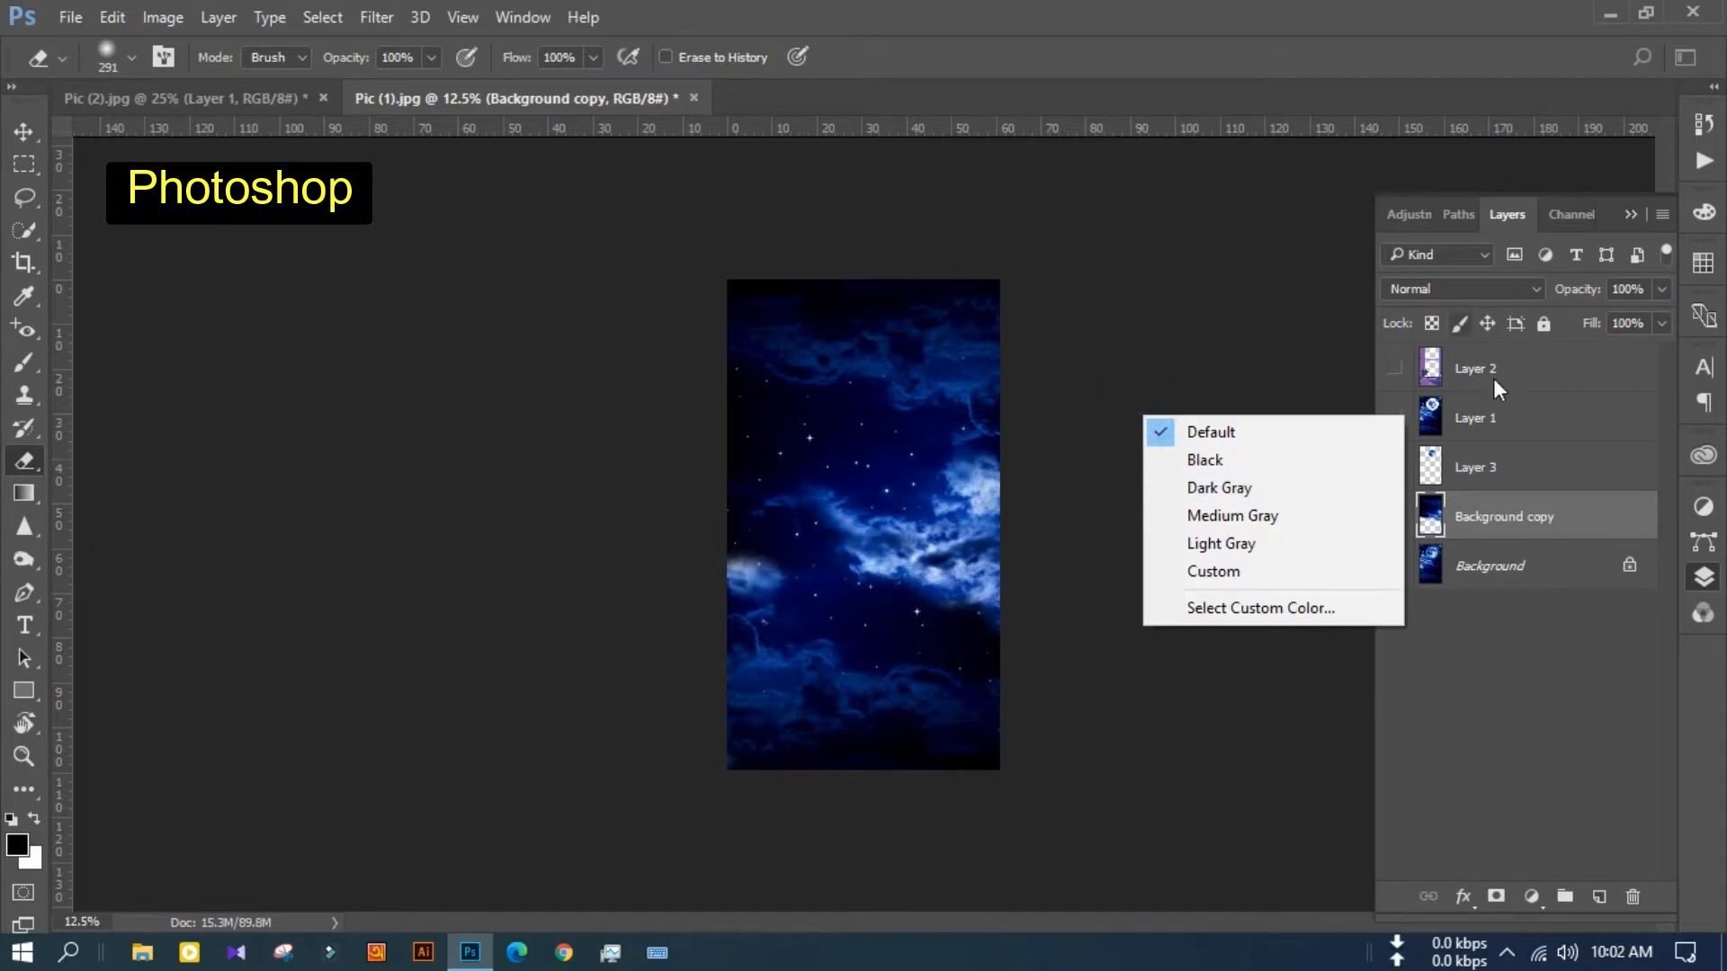
Show Layer 3 with the cut-out moon and delete it
left_click(1395, 467)
key("ctrl+plus")
key("v")
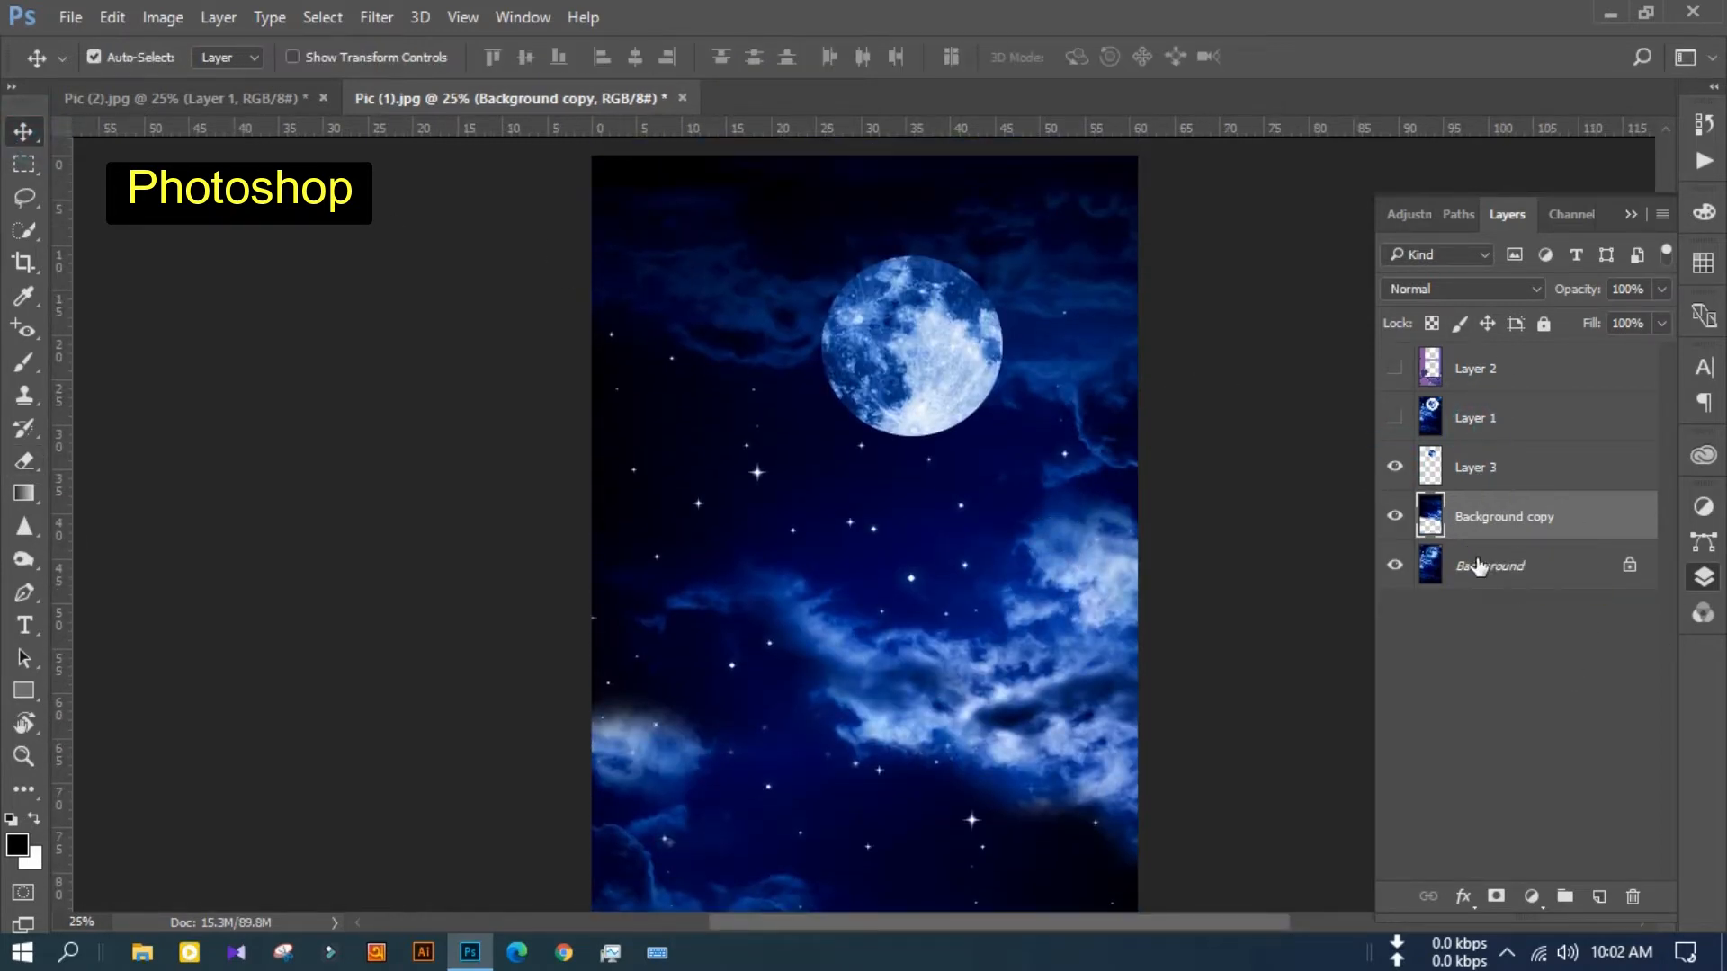
left_click(1498, 467)
key("ctrl+e")
left_click(1632, 897)
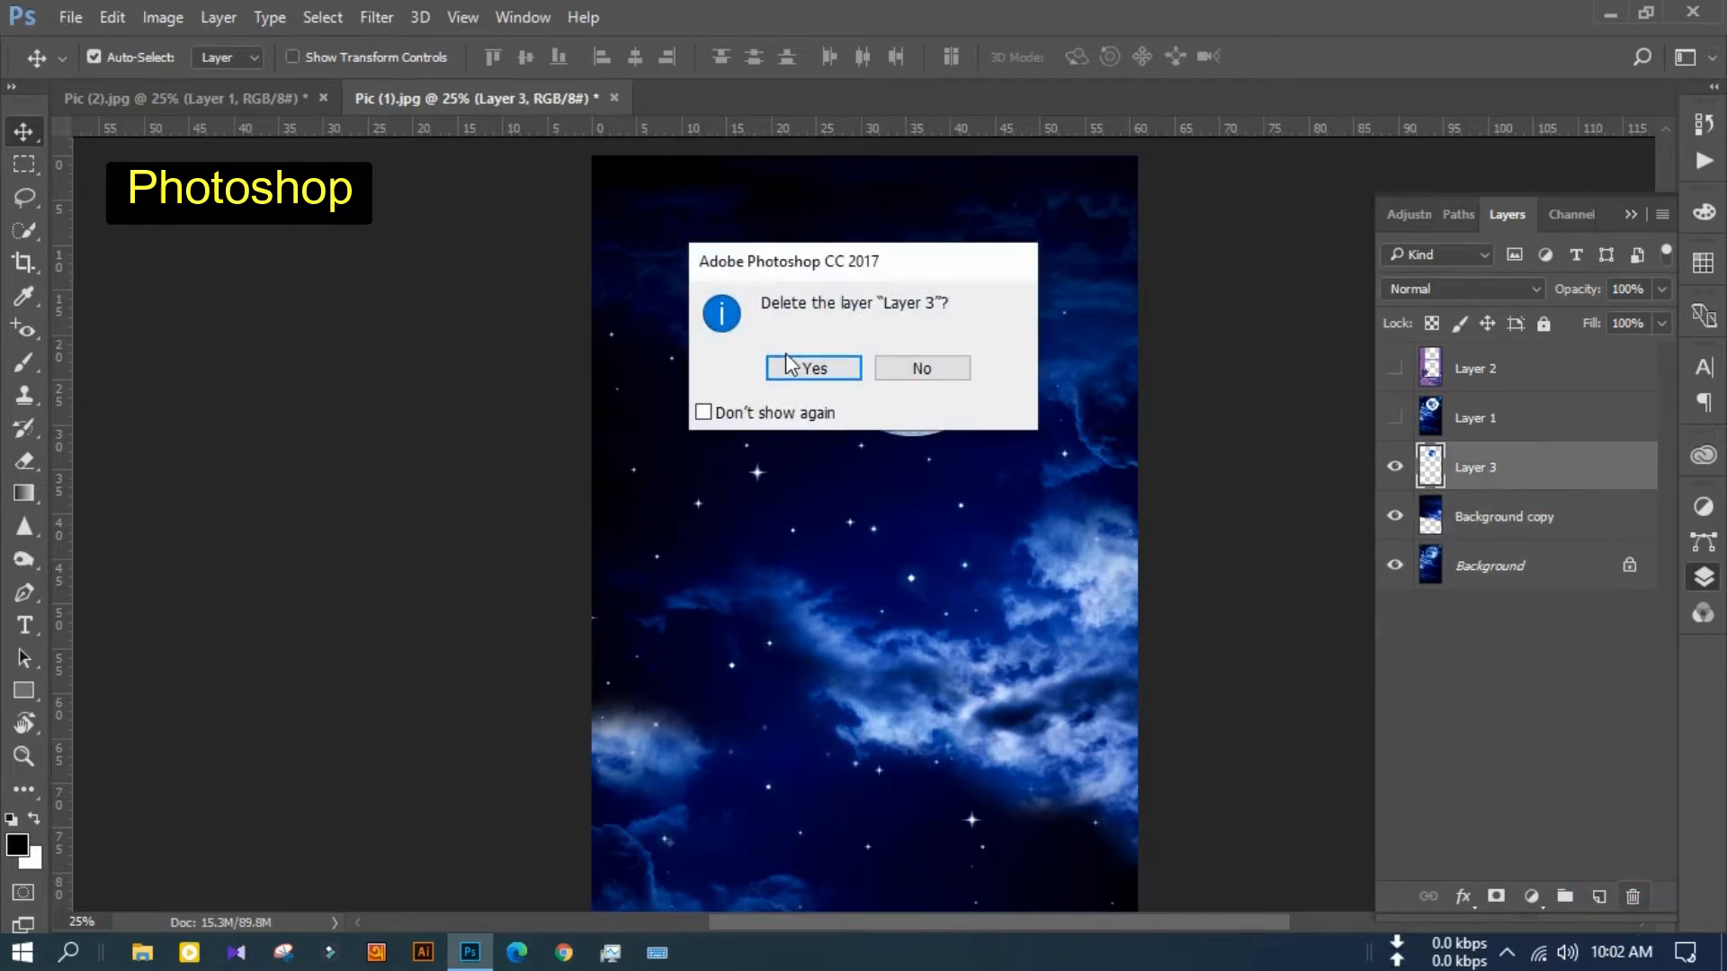
left_click(790, 366)
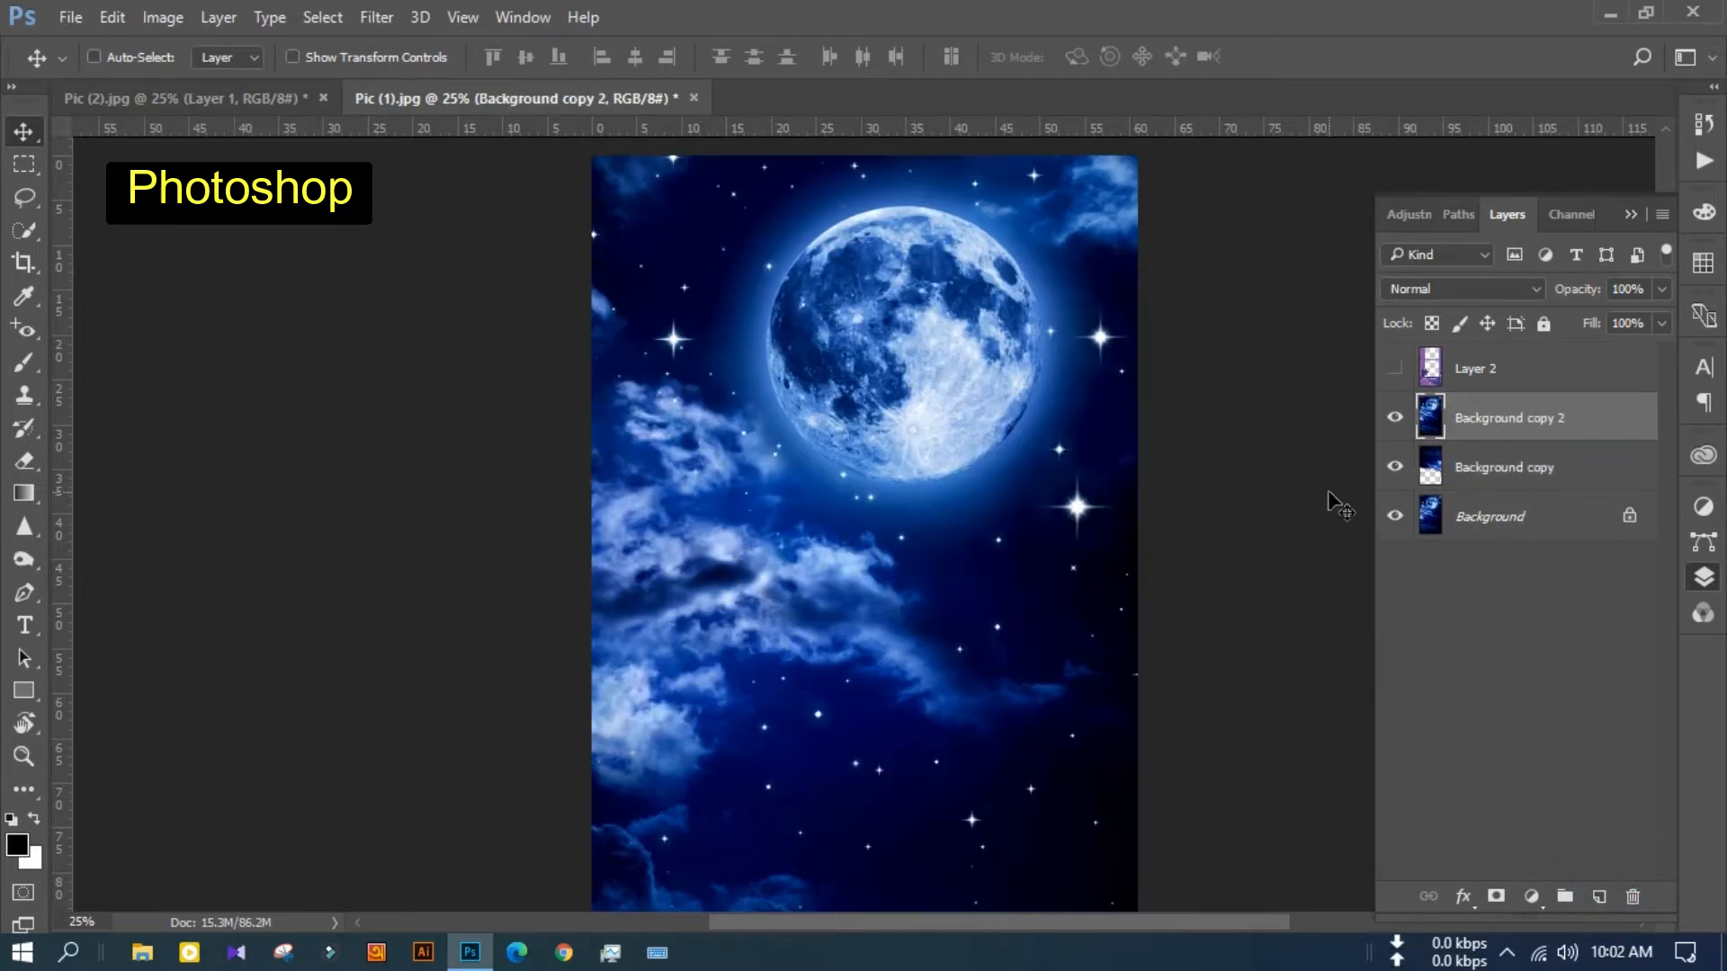
Shrink the Background copy 2 layer to about two-thirds of its size and move it up about 3.8 cm
key("ctrl+t")
left_click_drag(582, 162, 744, 284)
left_click_drag(862, 405, 876, 348)
left_click(1115, 58)
left_click(1395, 366)
left_click(1395, 367)
left_click_drag(878, 422, 871, 379)
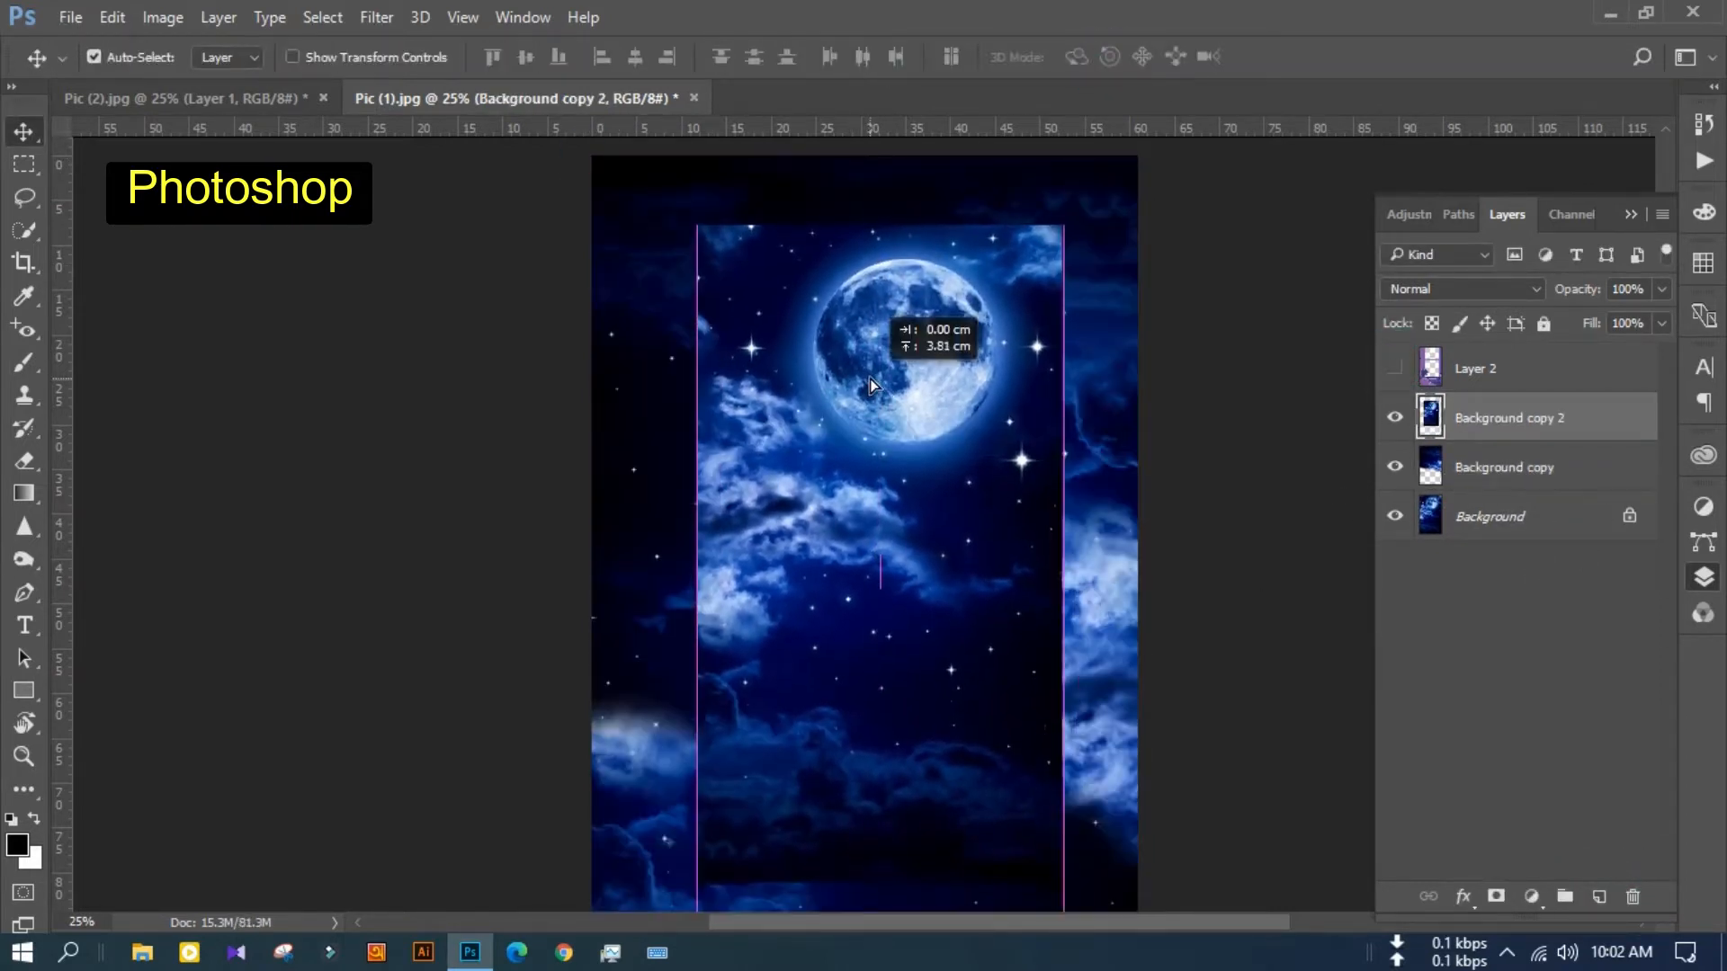
Show the room layer and shrink Background copy 2 further so its moon fits inside the upper window pane
left_click(1395, 369)
key("ctrl+minus")
key("ctrl+t")
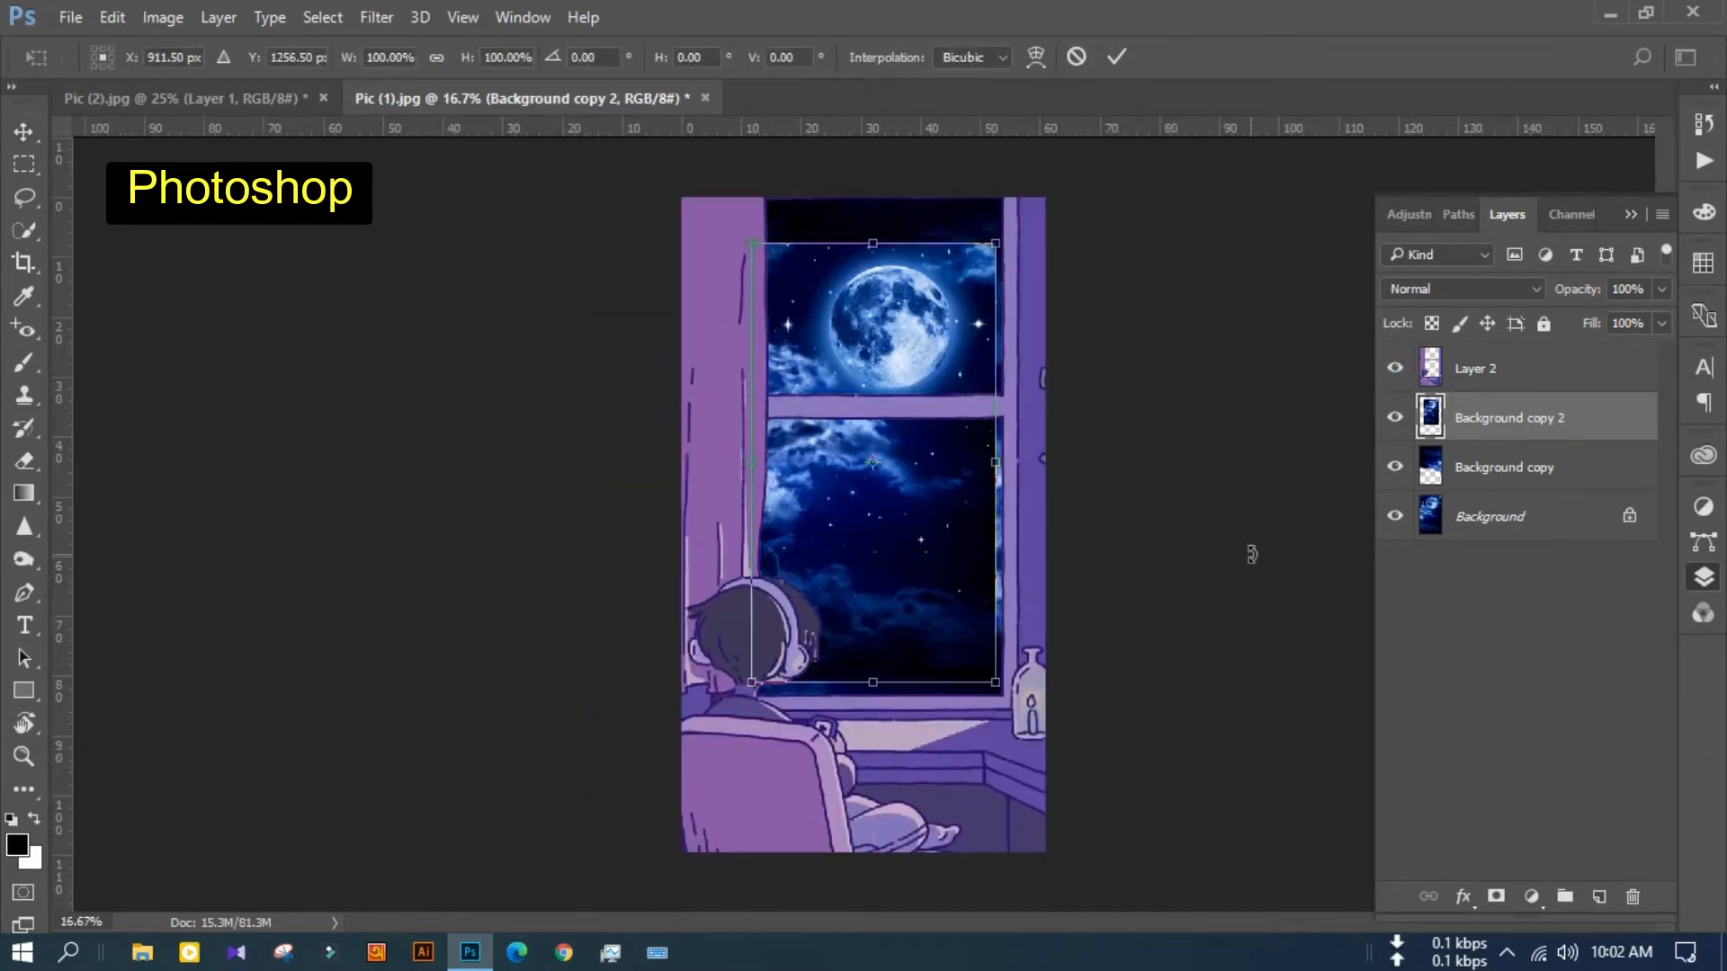
left_click_drag(945, 665, 913, 559)
left_click(1116, 56)
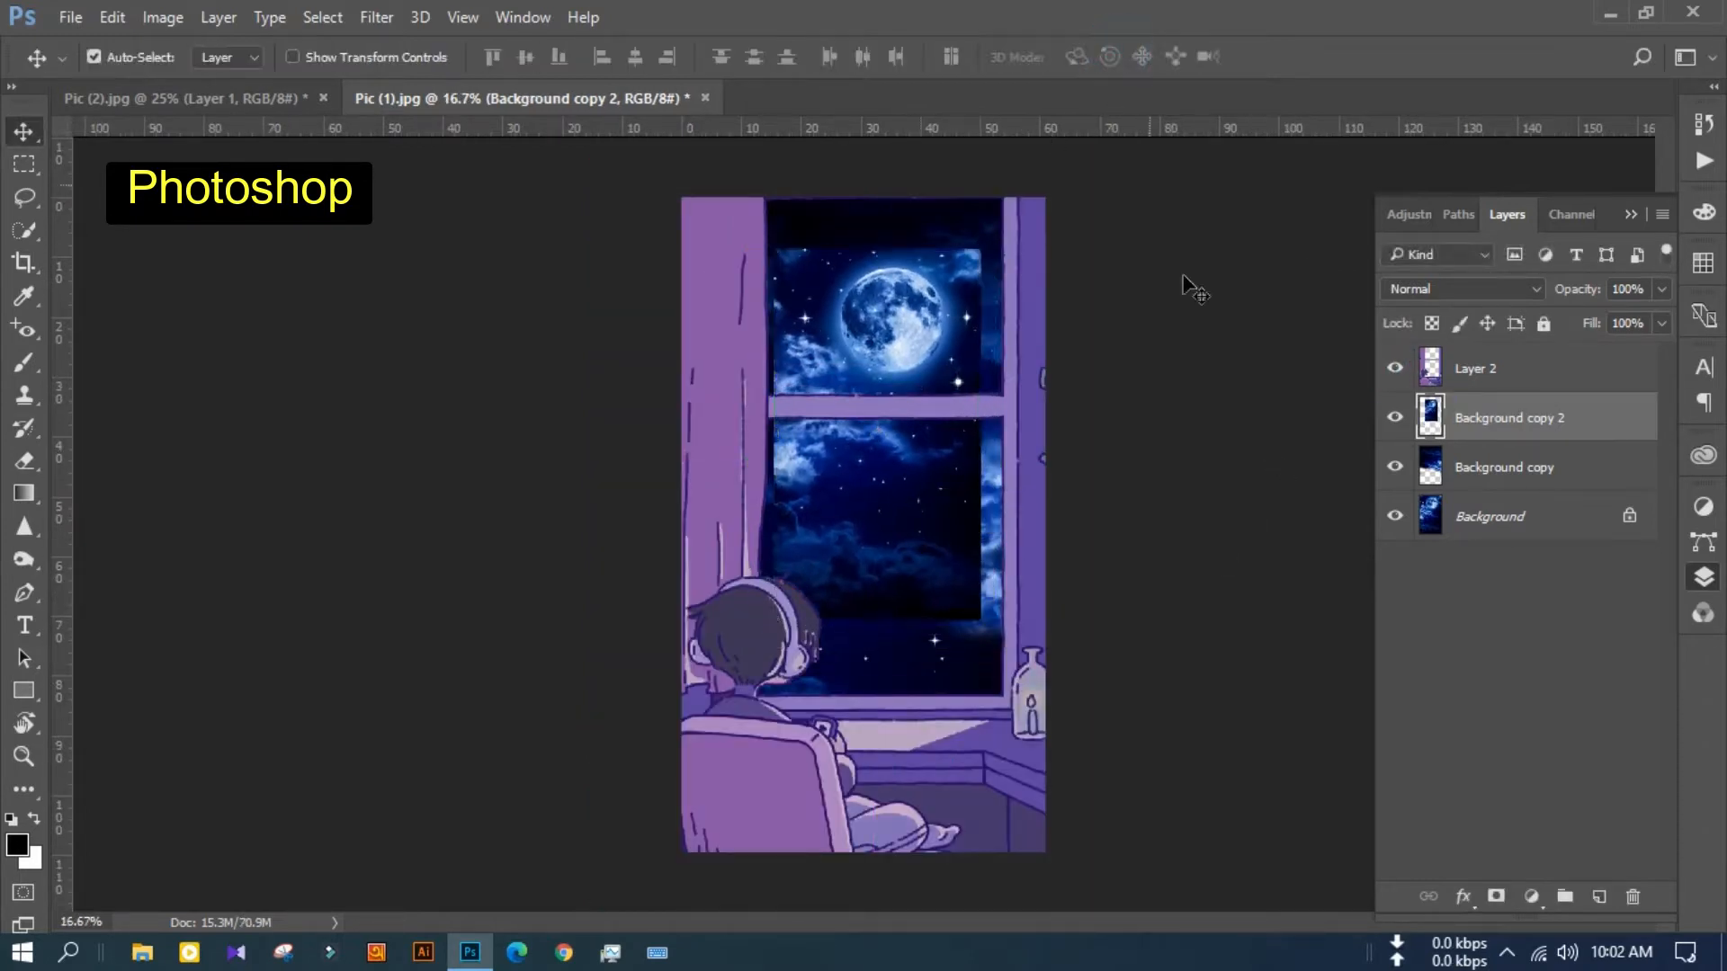
Erase the sky around the moon on Background copy 2 with the soft Eraser to blend its edges
key("ctrl+plus")
key("ctrl+plus")
left_click(24, 462)
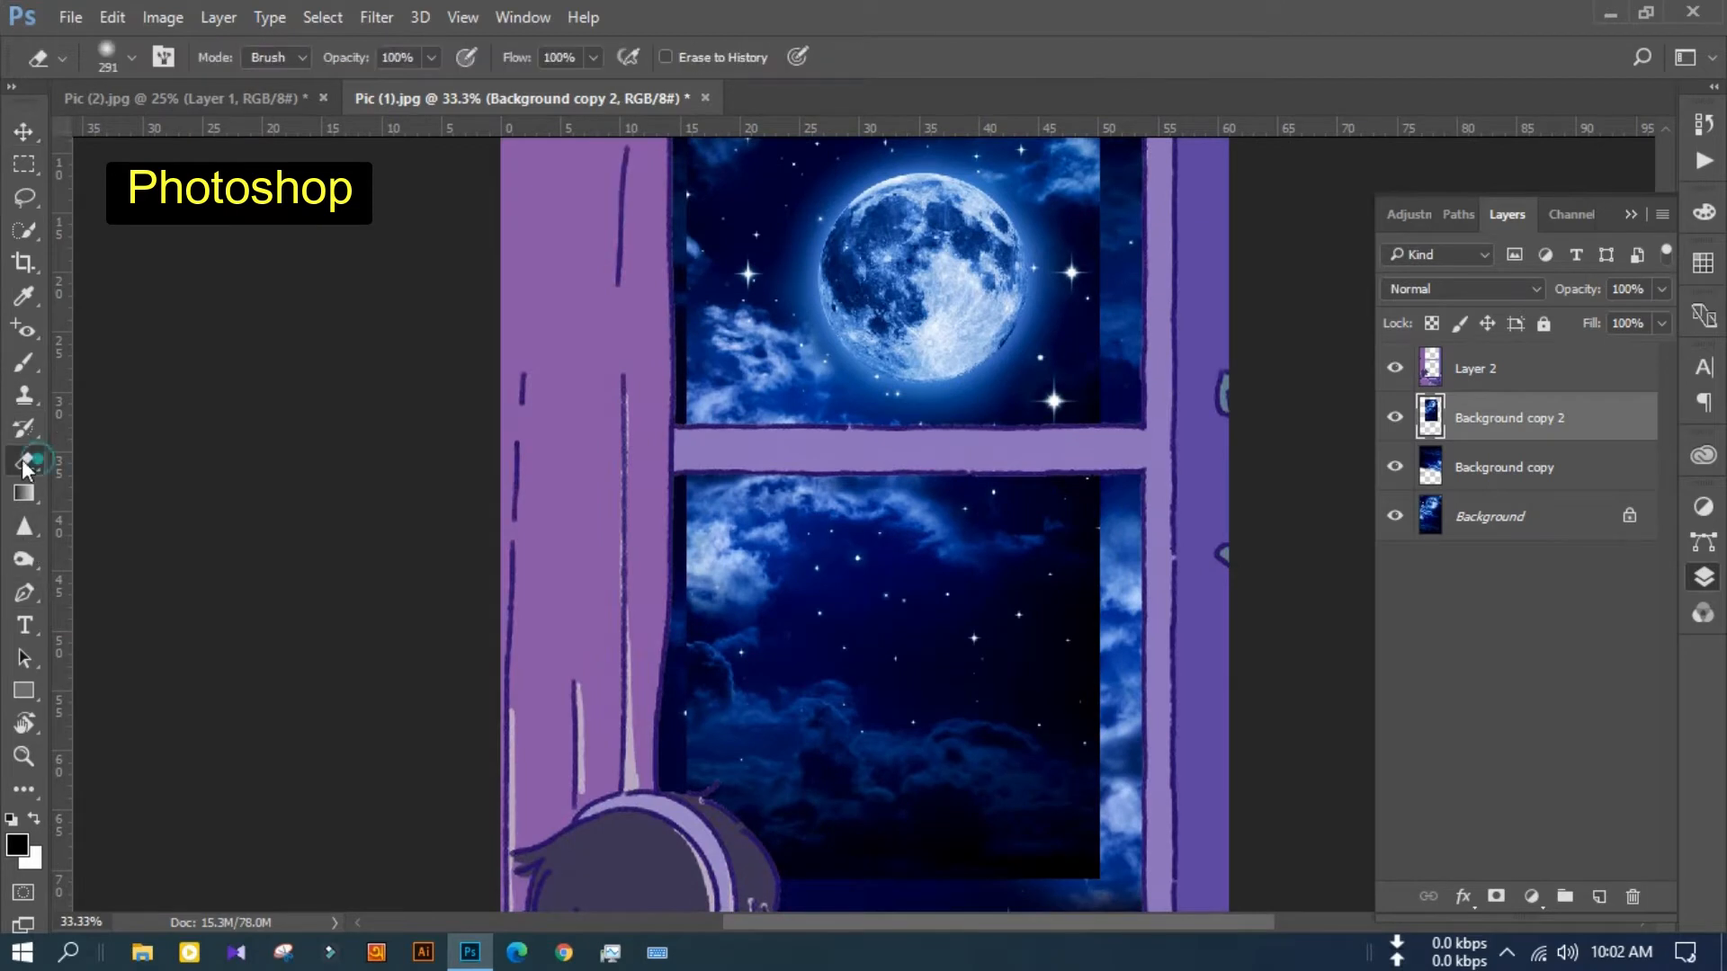
mouse_move(779, 752)
left_mouse_down()
mouse_move(656, 418)
mouse_move(900, 687)
mouse_move(766, 813)
left_mouse_up()
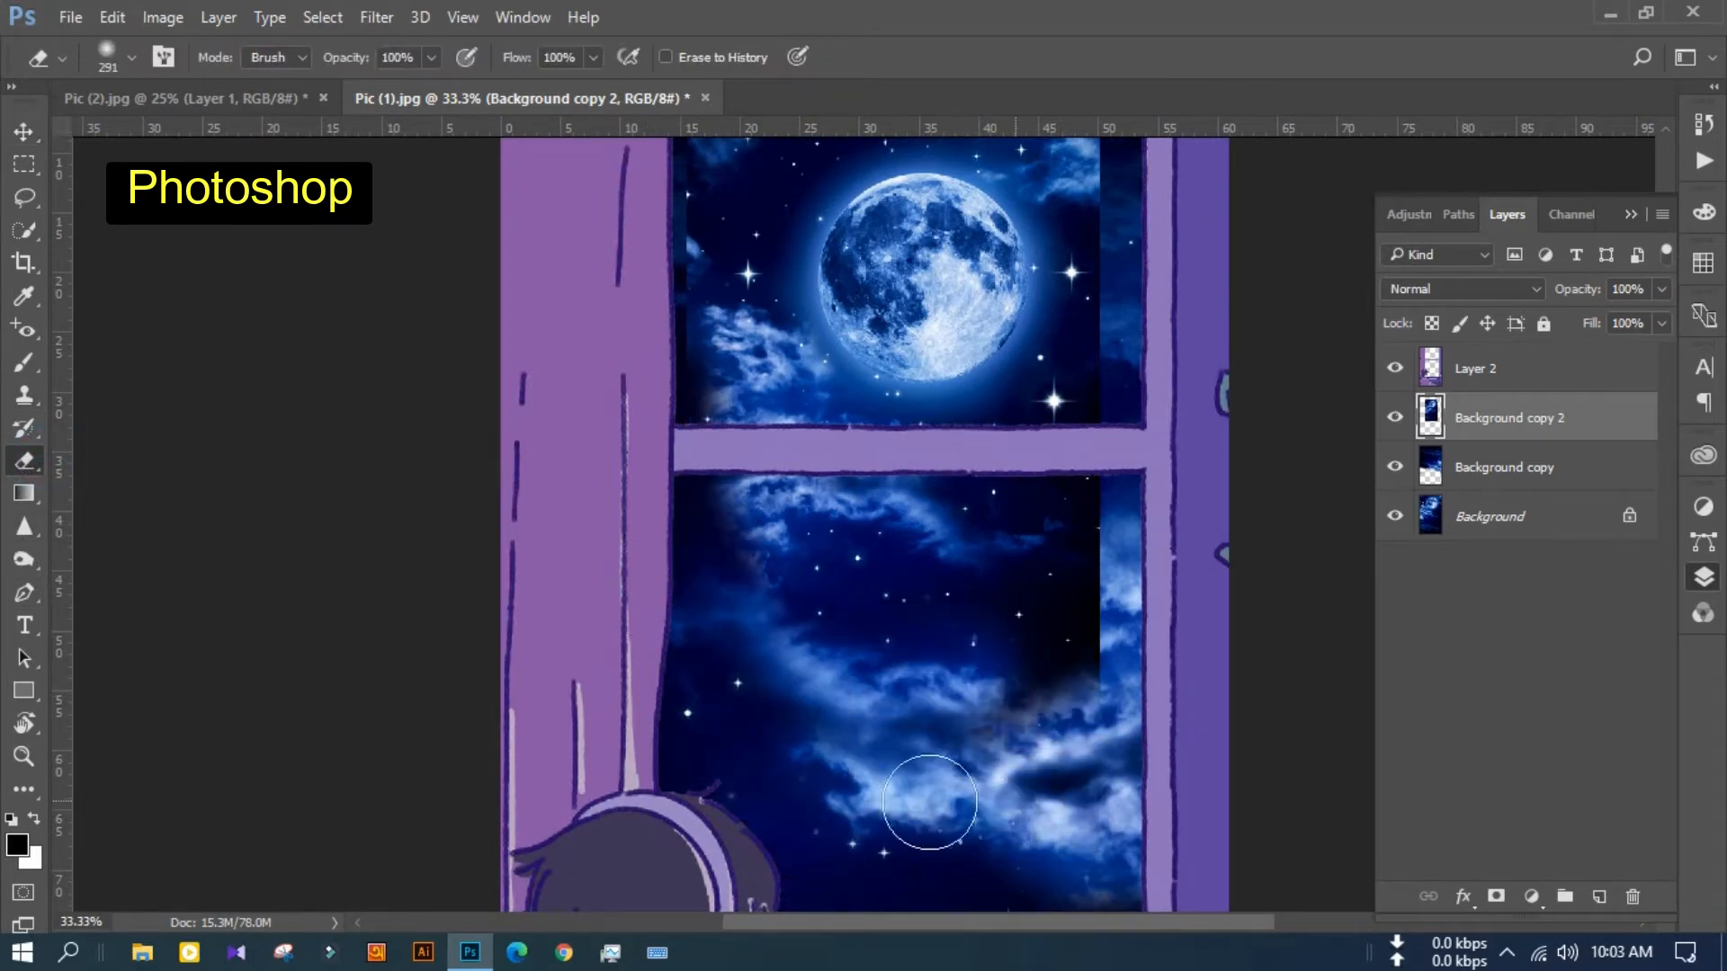
left_click_drag(930, 803, 1110, 506)
scroll(1143, 401, "up", 3)
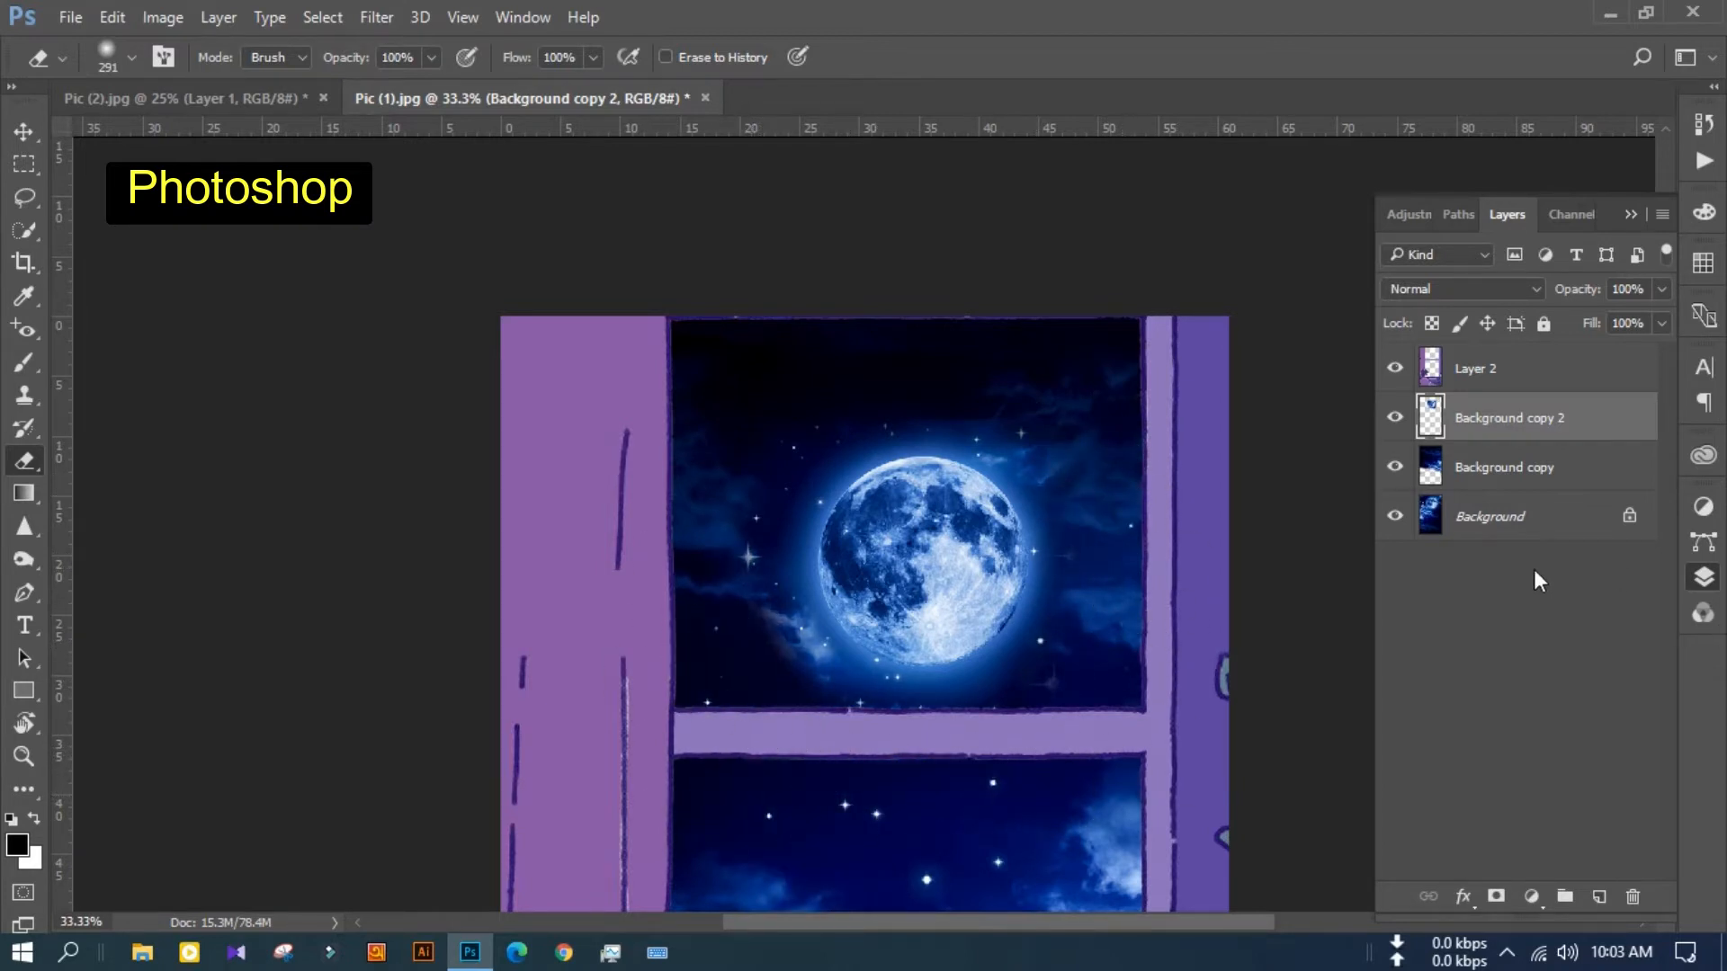
Scale the moon on Background copy 2 to about 86% and reposition it within the upper window pane
key("ctrl+t")
left_click_drag(688, 419, 719, 468)
left_click_drag(990, 592, 984, 542)
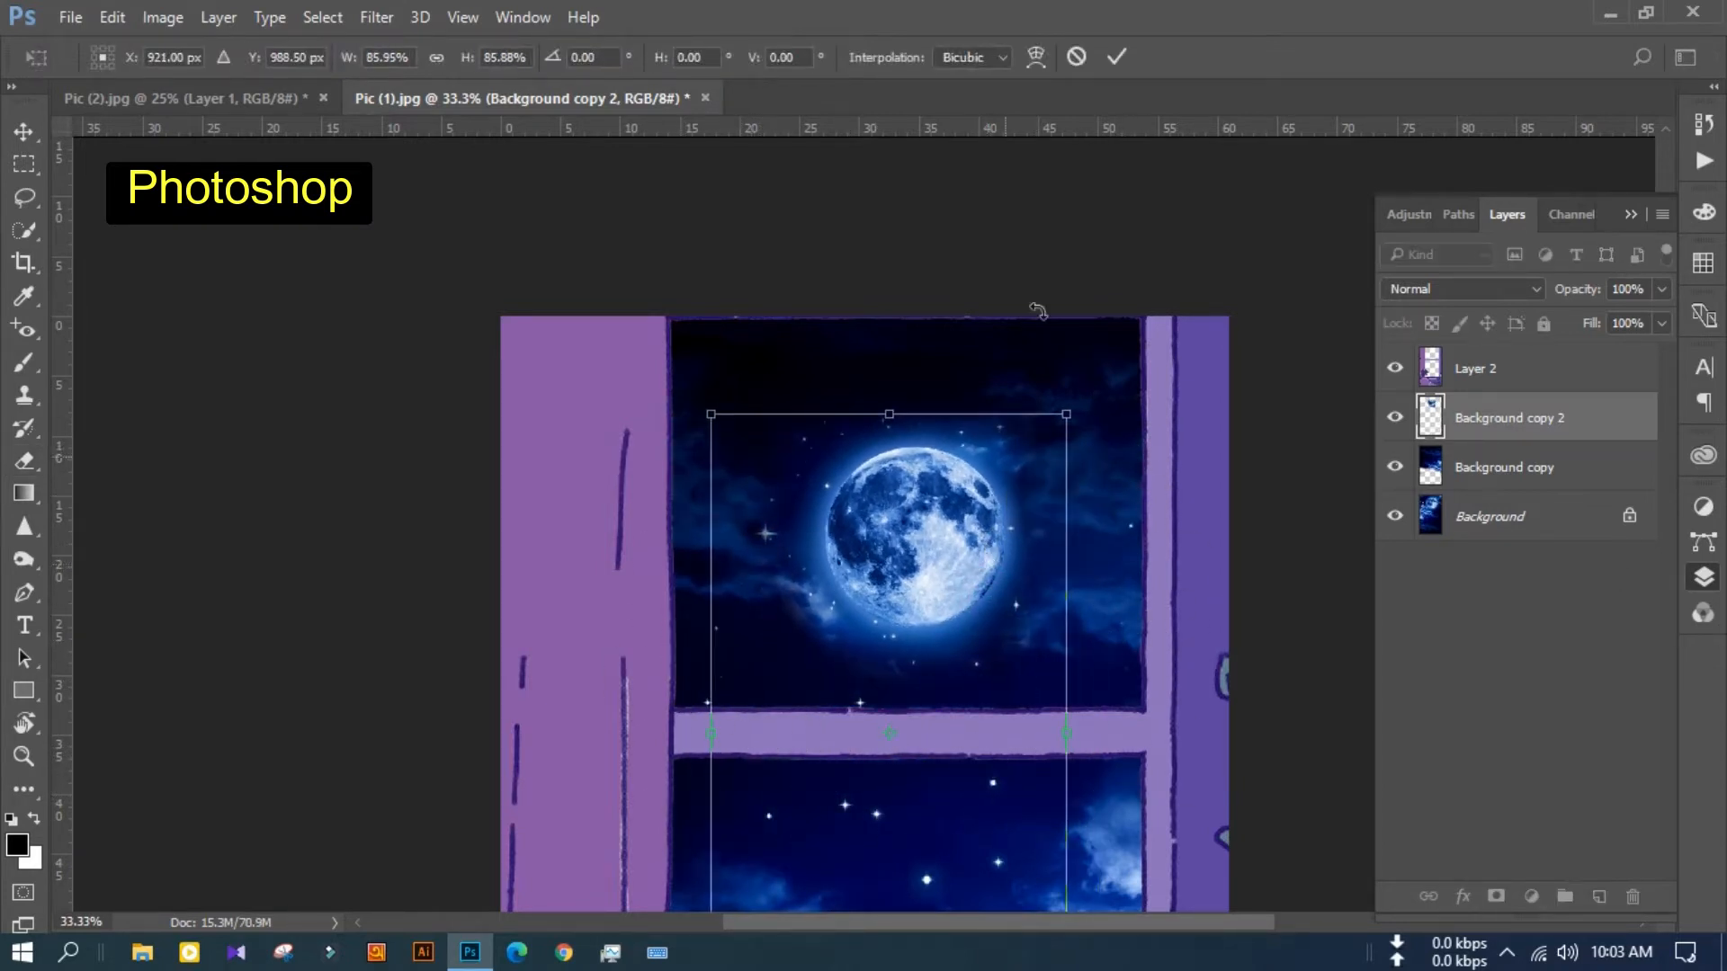
key("Return")
key("e")
key("ctrl+minus")
key("ctrl+minus")
key("v")
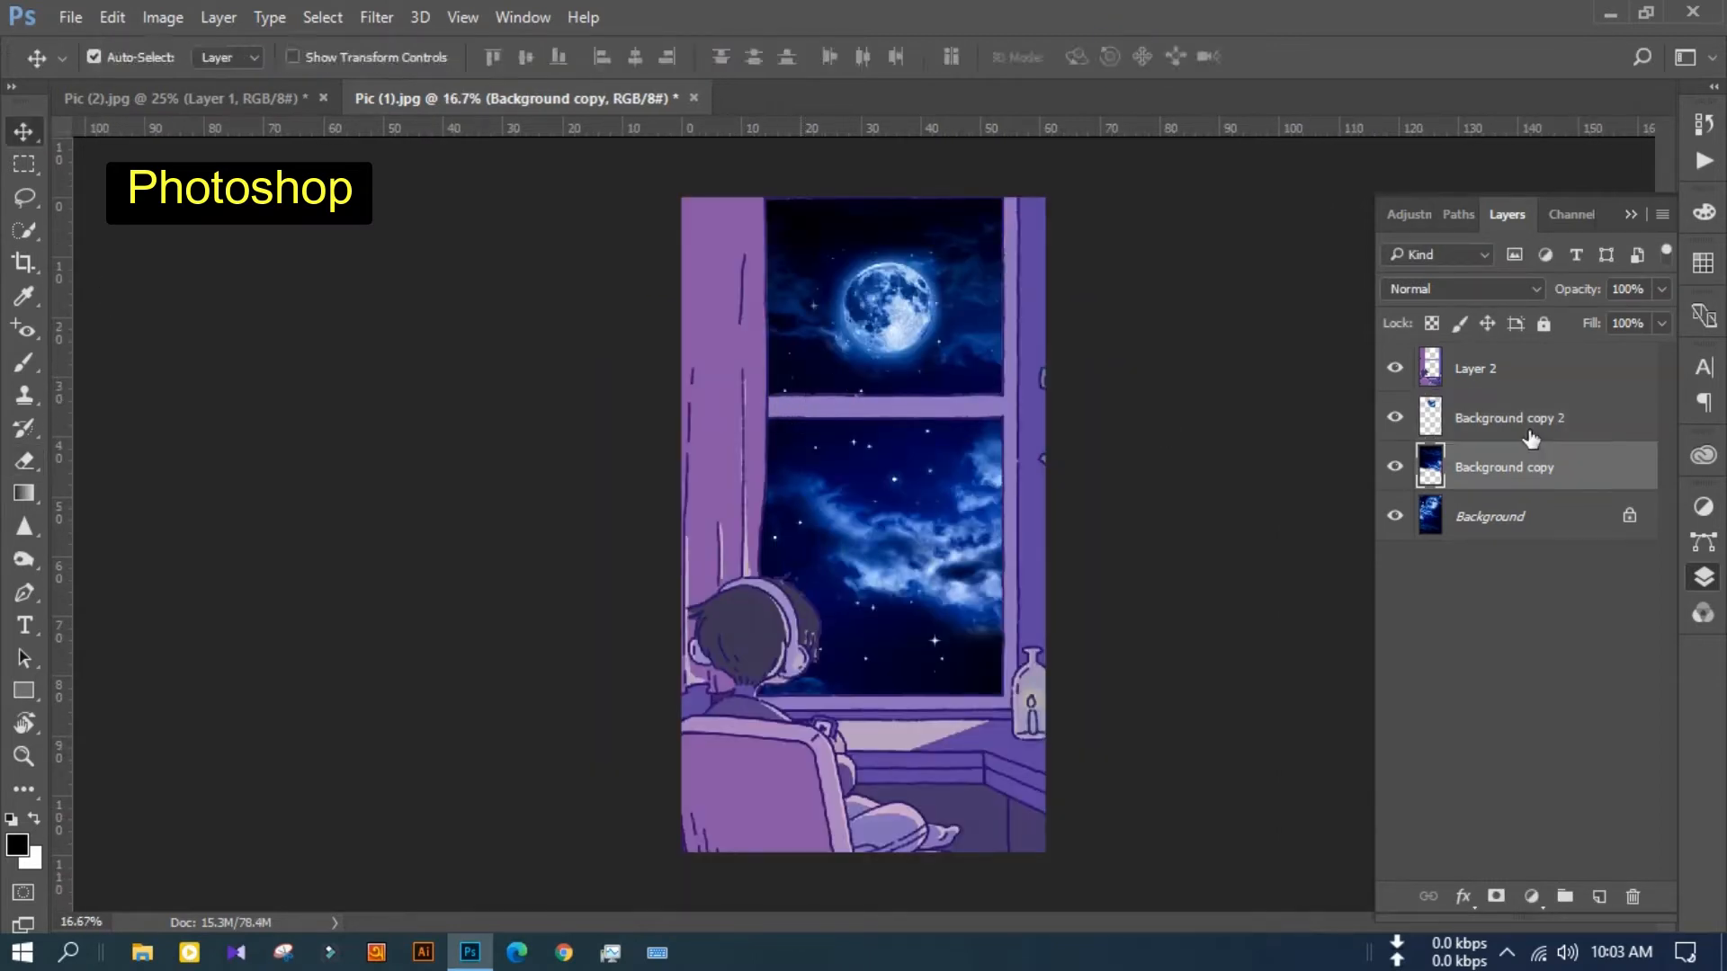
Duplicate the Background layer and merge the duplicate with Background copy and Background copy 2
left_click(1535, 450, "shift")
left_click(1531, 429)
left_click(1512, 486, "ctrl")
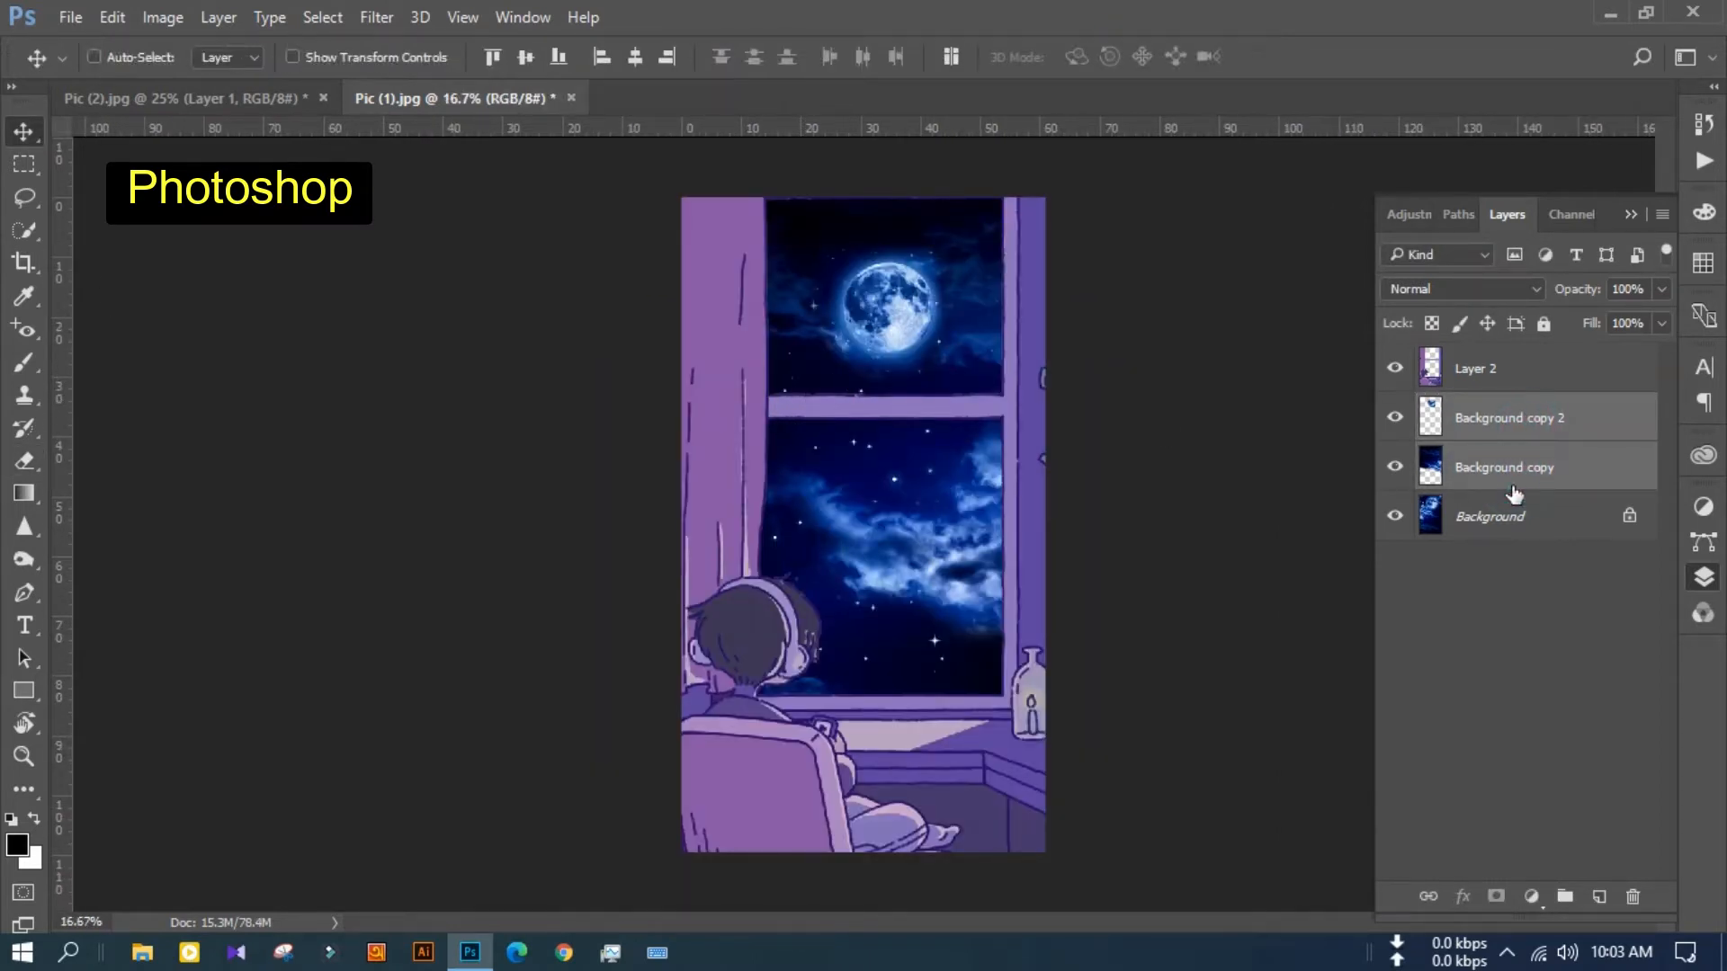
left_click(1529, 537)
key("ctrl+j")
left_click(1512, 405, "shift")
key("ctrl+e")
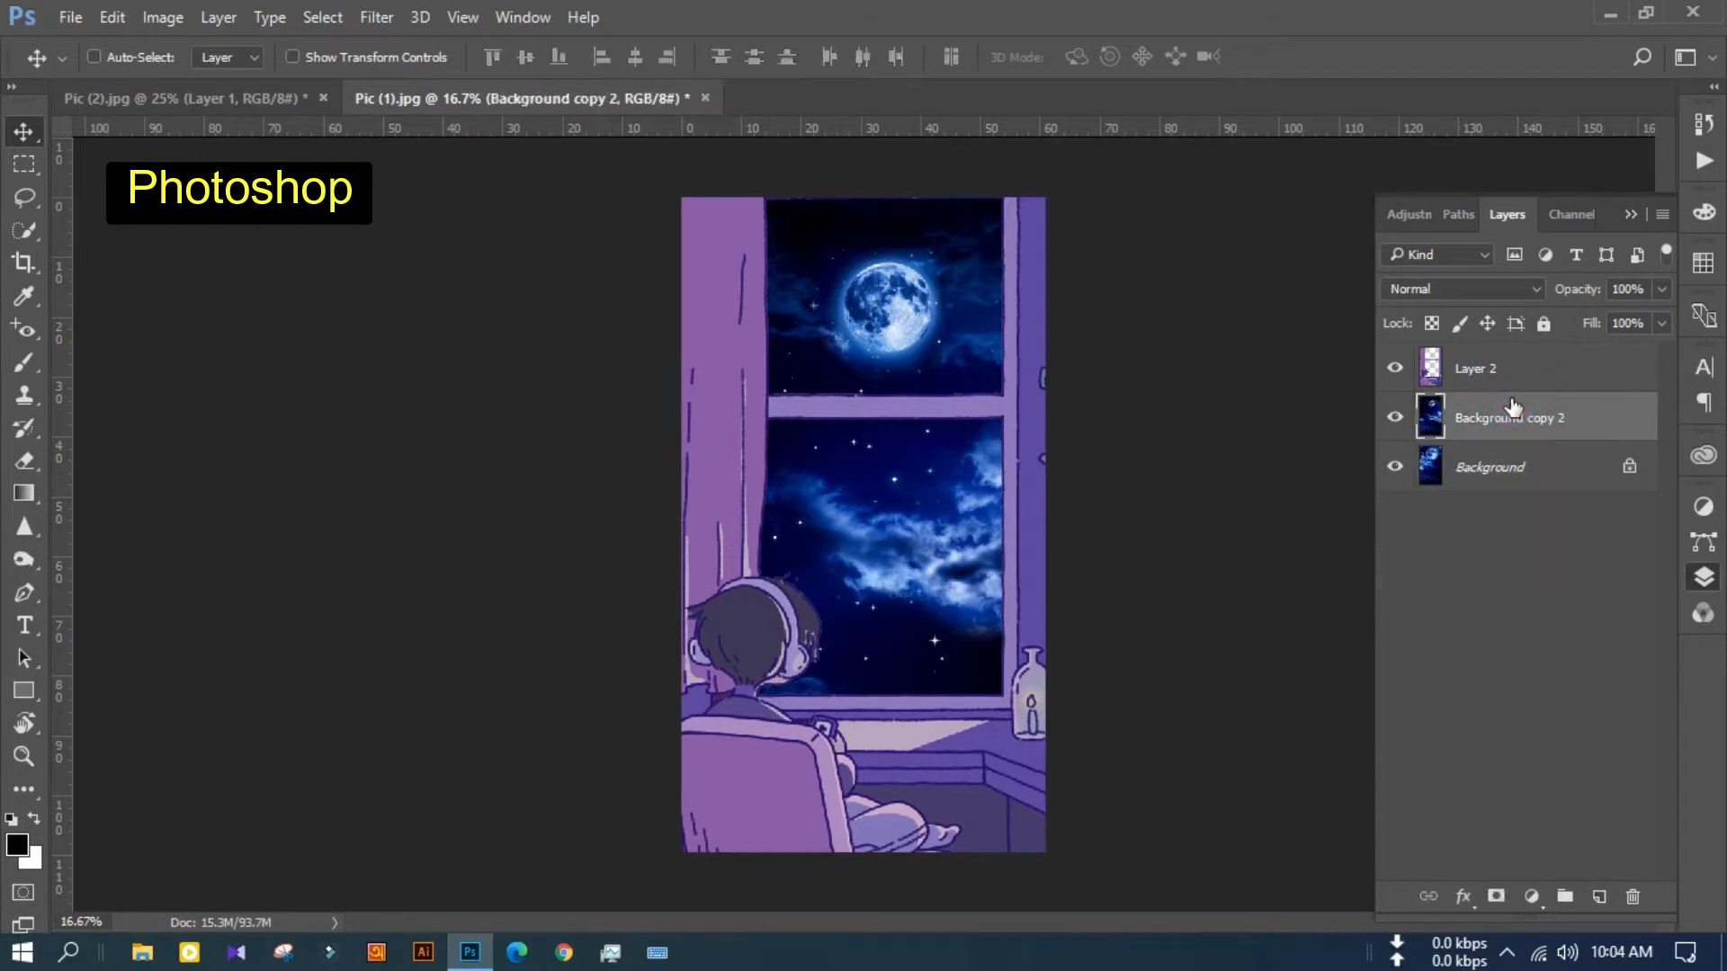
Hide the Background layer and brighten the merged sky with Curves, raising the midtones and mapping input 222 to output 241
left_click(1518, 474)
left_click(1395, 468)
left_click(1505, 425)
key("ctrl+m")
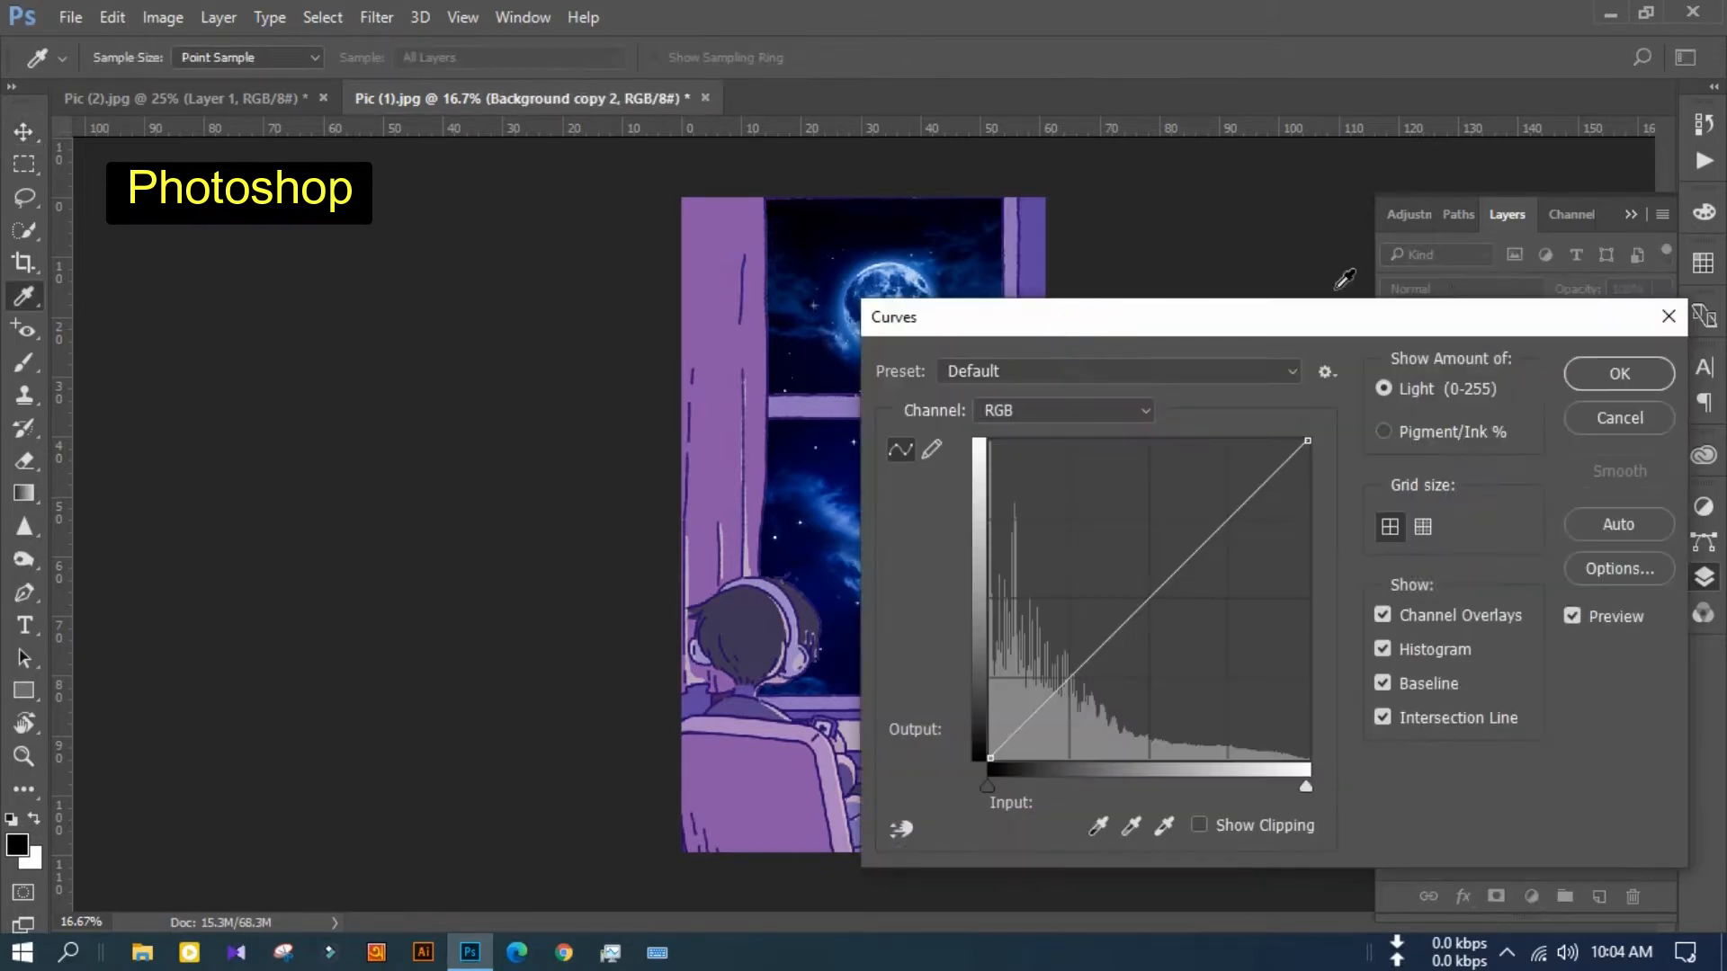
left_click_drag(989, 318, 1194, 214)
left_click_drag(1341, 493, 1341, 462)
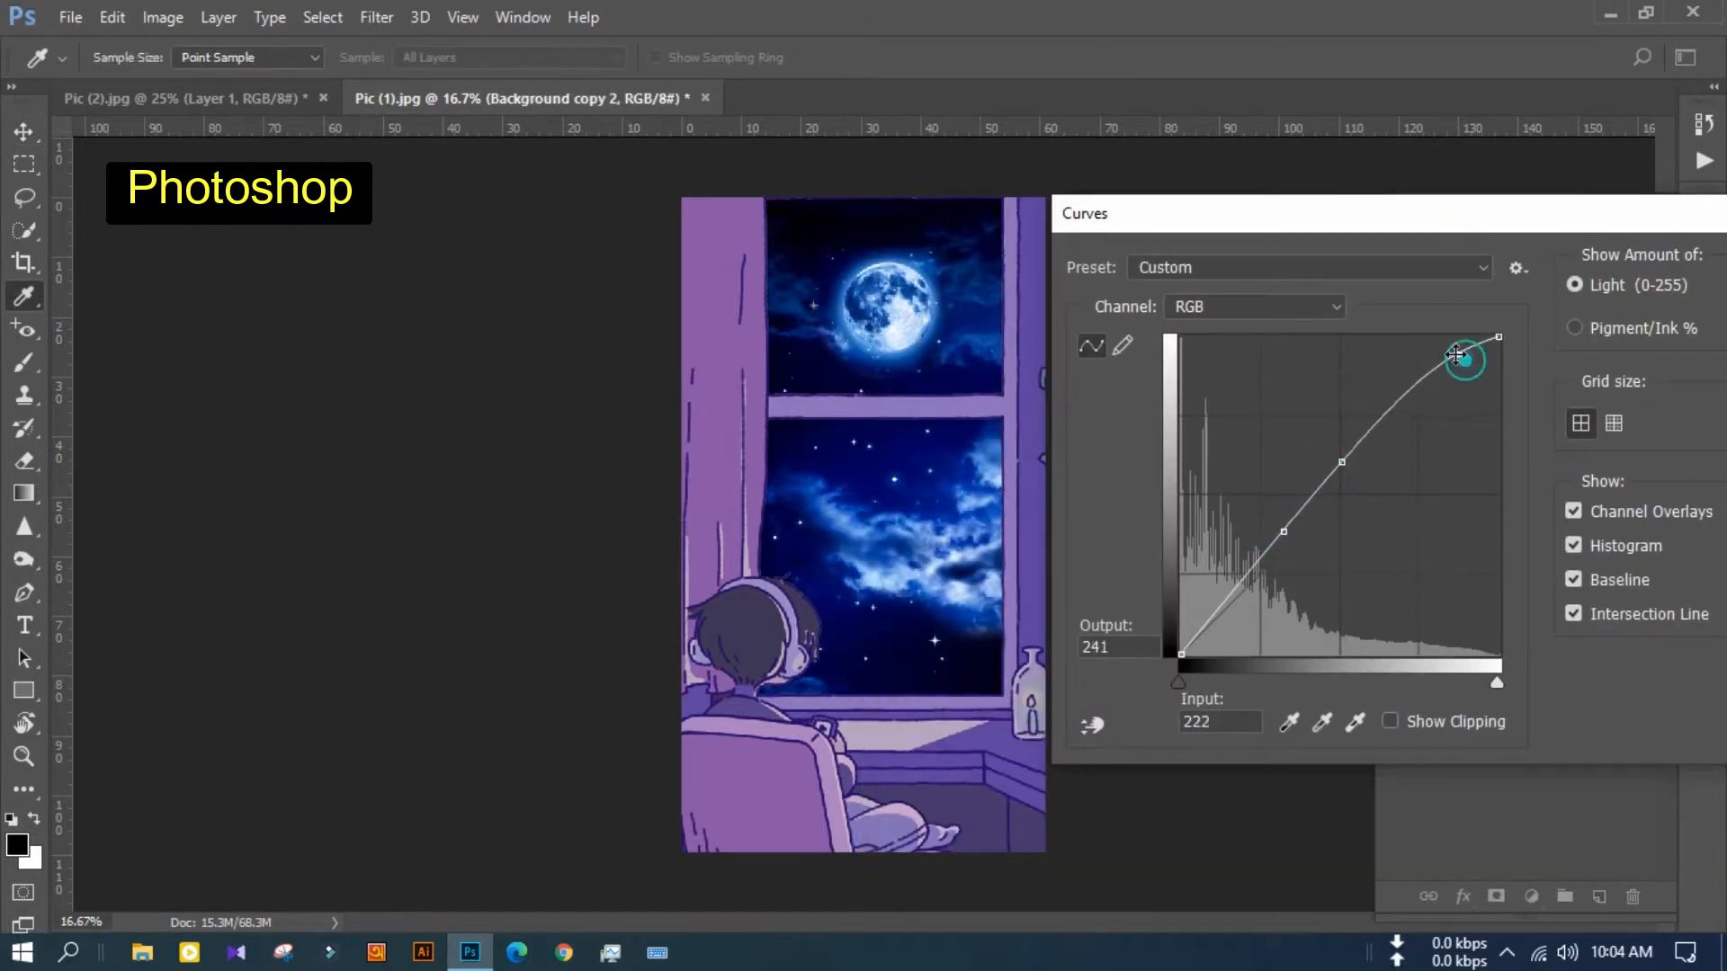
left_click(1311, 385)
left_click_drag(1502, 222, 1408, 252)
Brighten the room artwork on Layer 2 with Curves, mapping input 70 to output 83
left_click(1487, 376)
key("ctrl+m")
left_click_drag(1117, 693, 1191, 589)
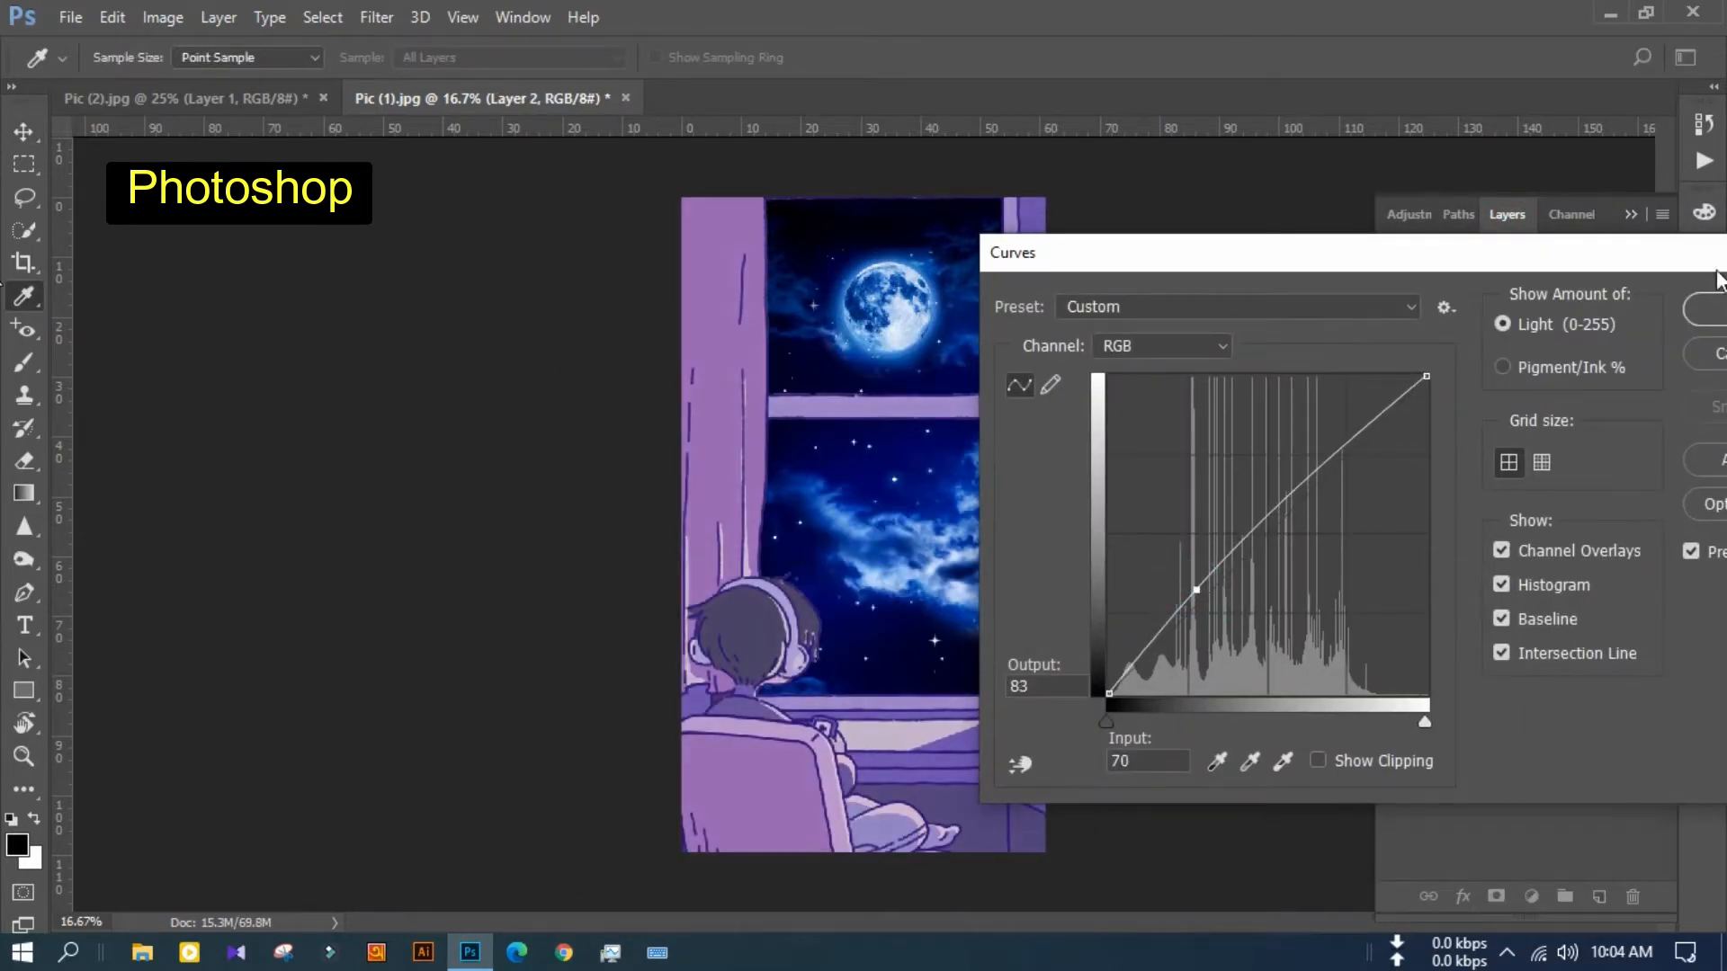
left_click(1711, 311)
Select Layer 2 and hide Background copy 2, leaving only the room artwork displayed
left_click(1511, 418)
left_click(1498, 368)
left_click(1395, 417)
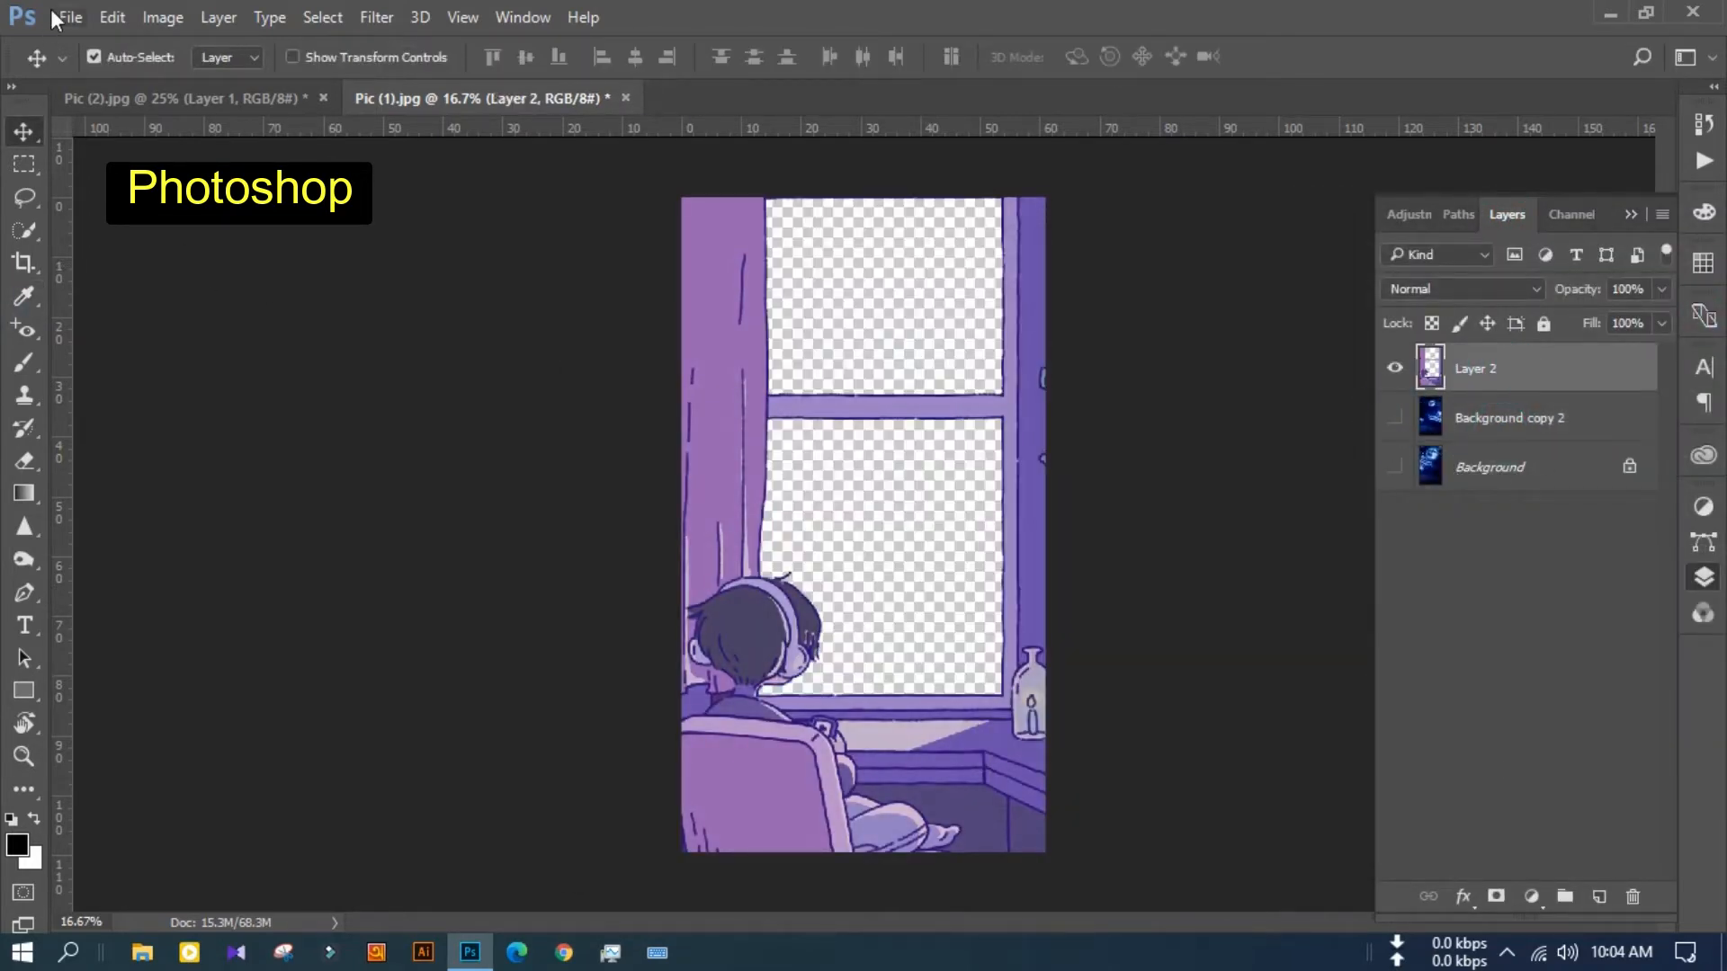
Start a Save As and create a folder named Final files inside the Desktop's New folder
left_click(57, 15)
left_click(554, 263)
key("ctrl+shift+s")
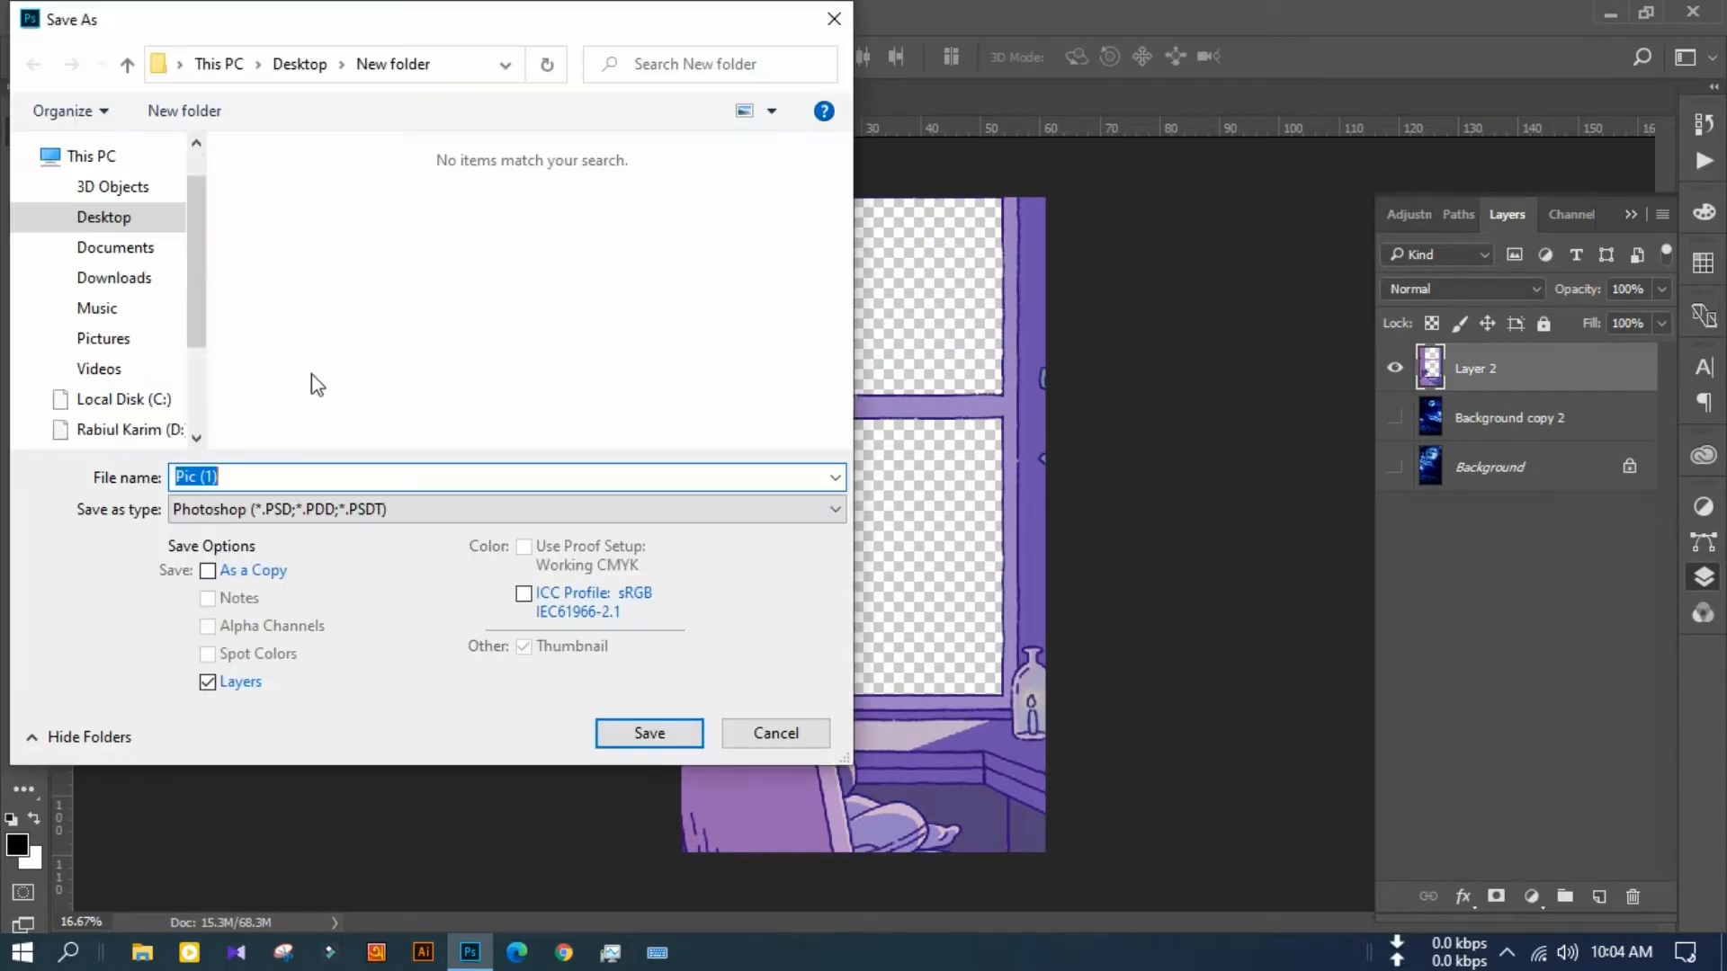
left_click(114, 202)
double_click(273, 197)
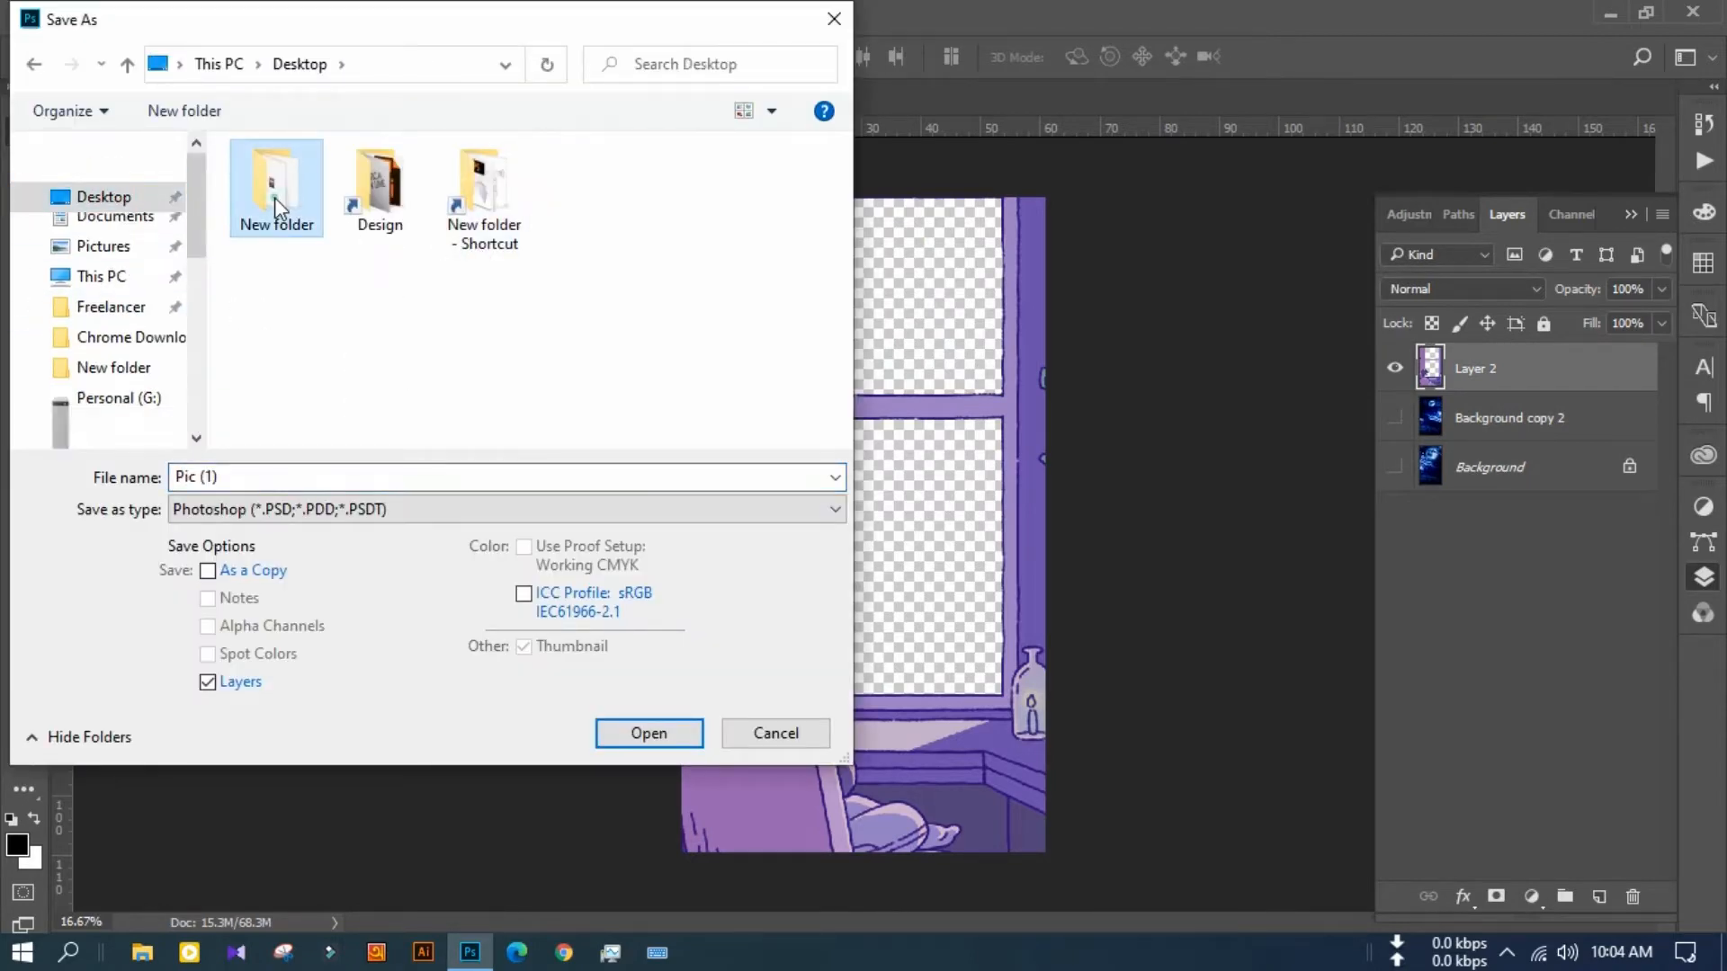
right_click(460, 325)
mouse_move(594, 590)
left_click(791, 591)
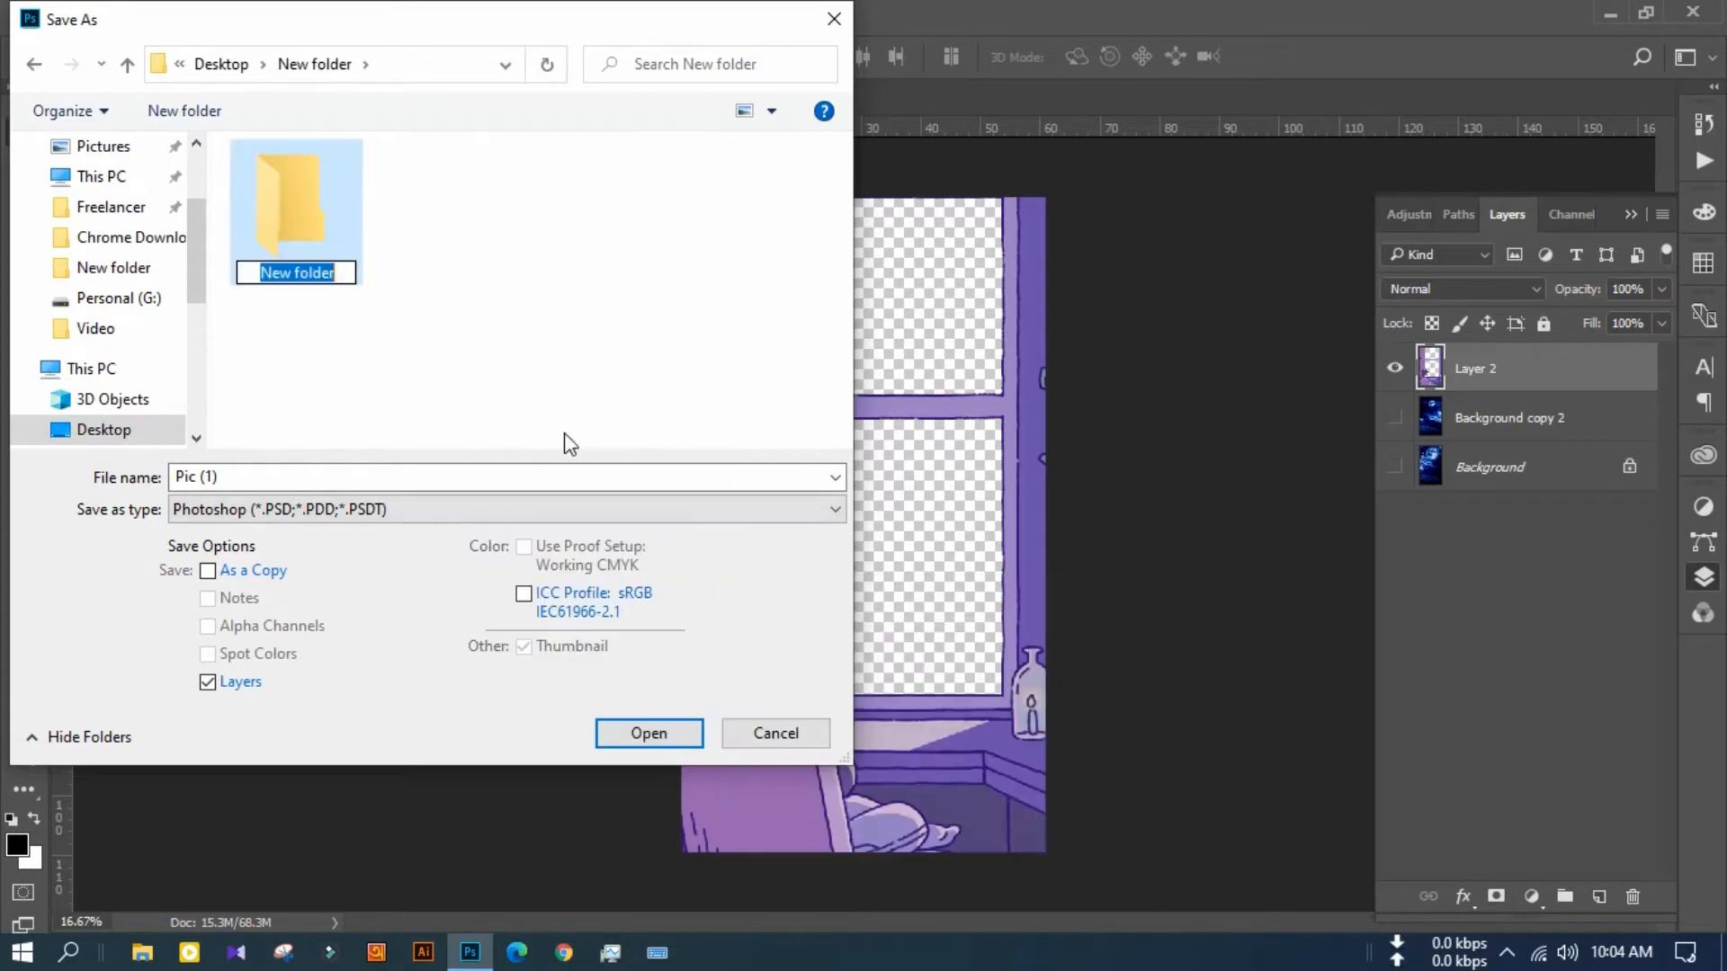
type("Final files")
key("Return")
Save the transparent room artwork as a PNG named Windows in the Final files folder
left_click(503, 509)
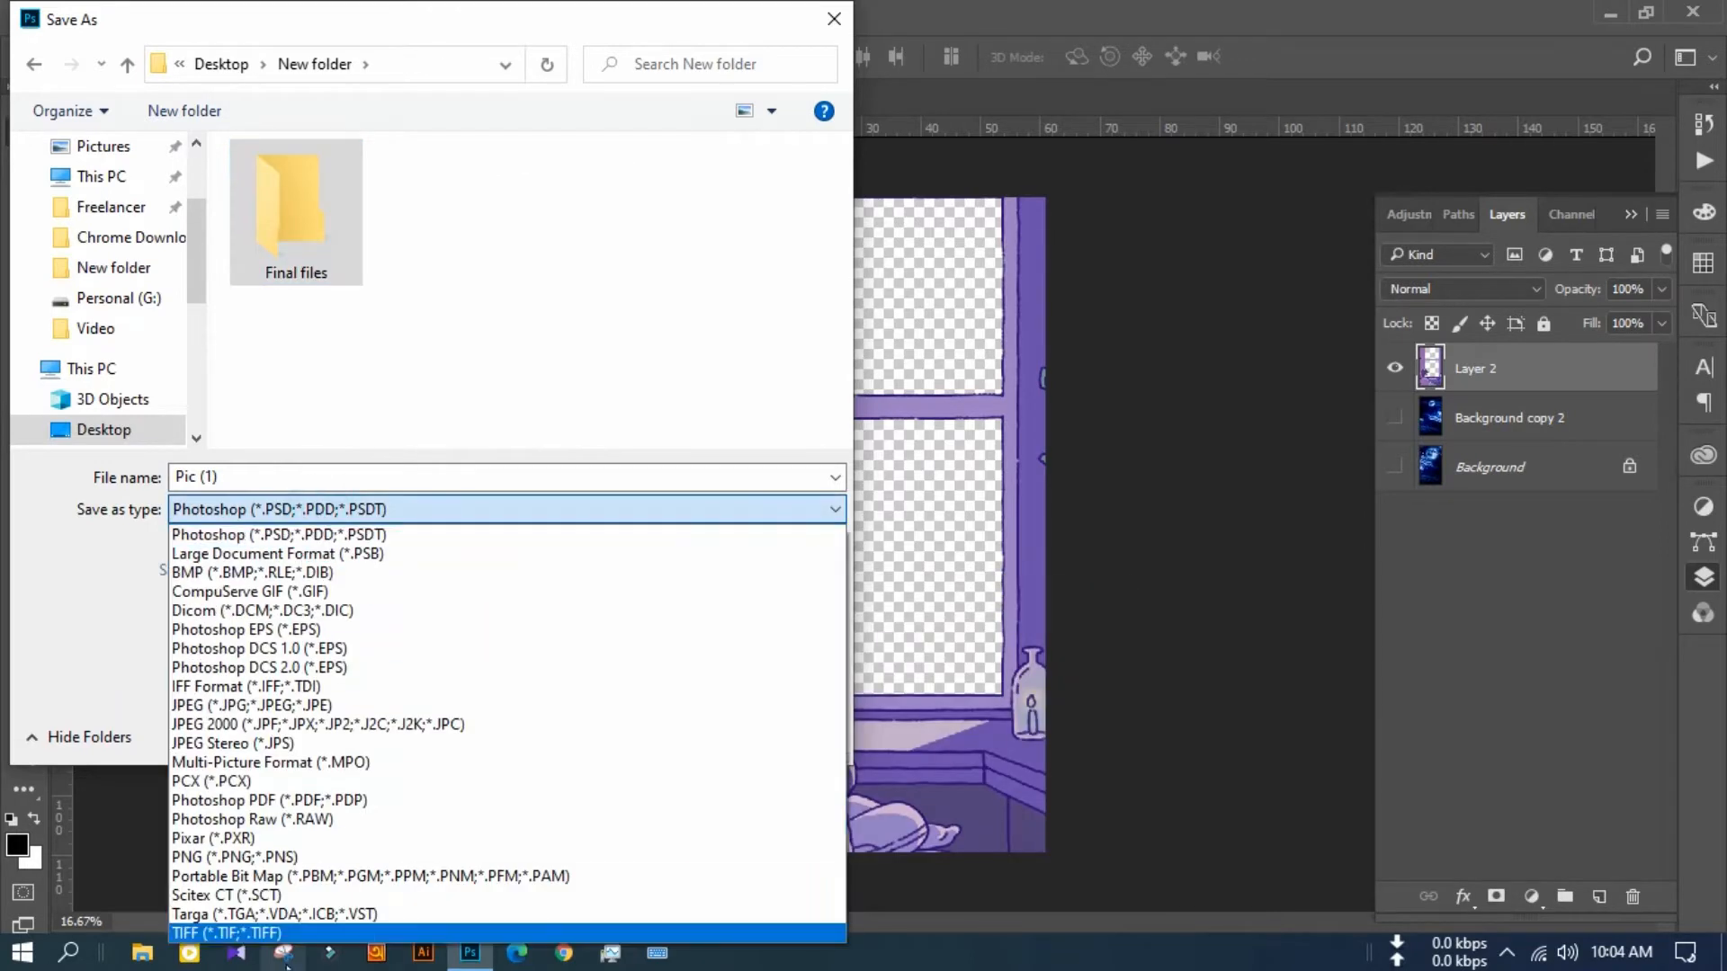
left_click(288, 855)
left_click(668, 736)
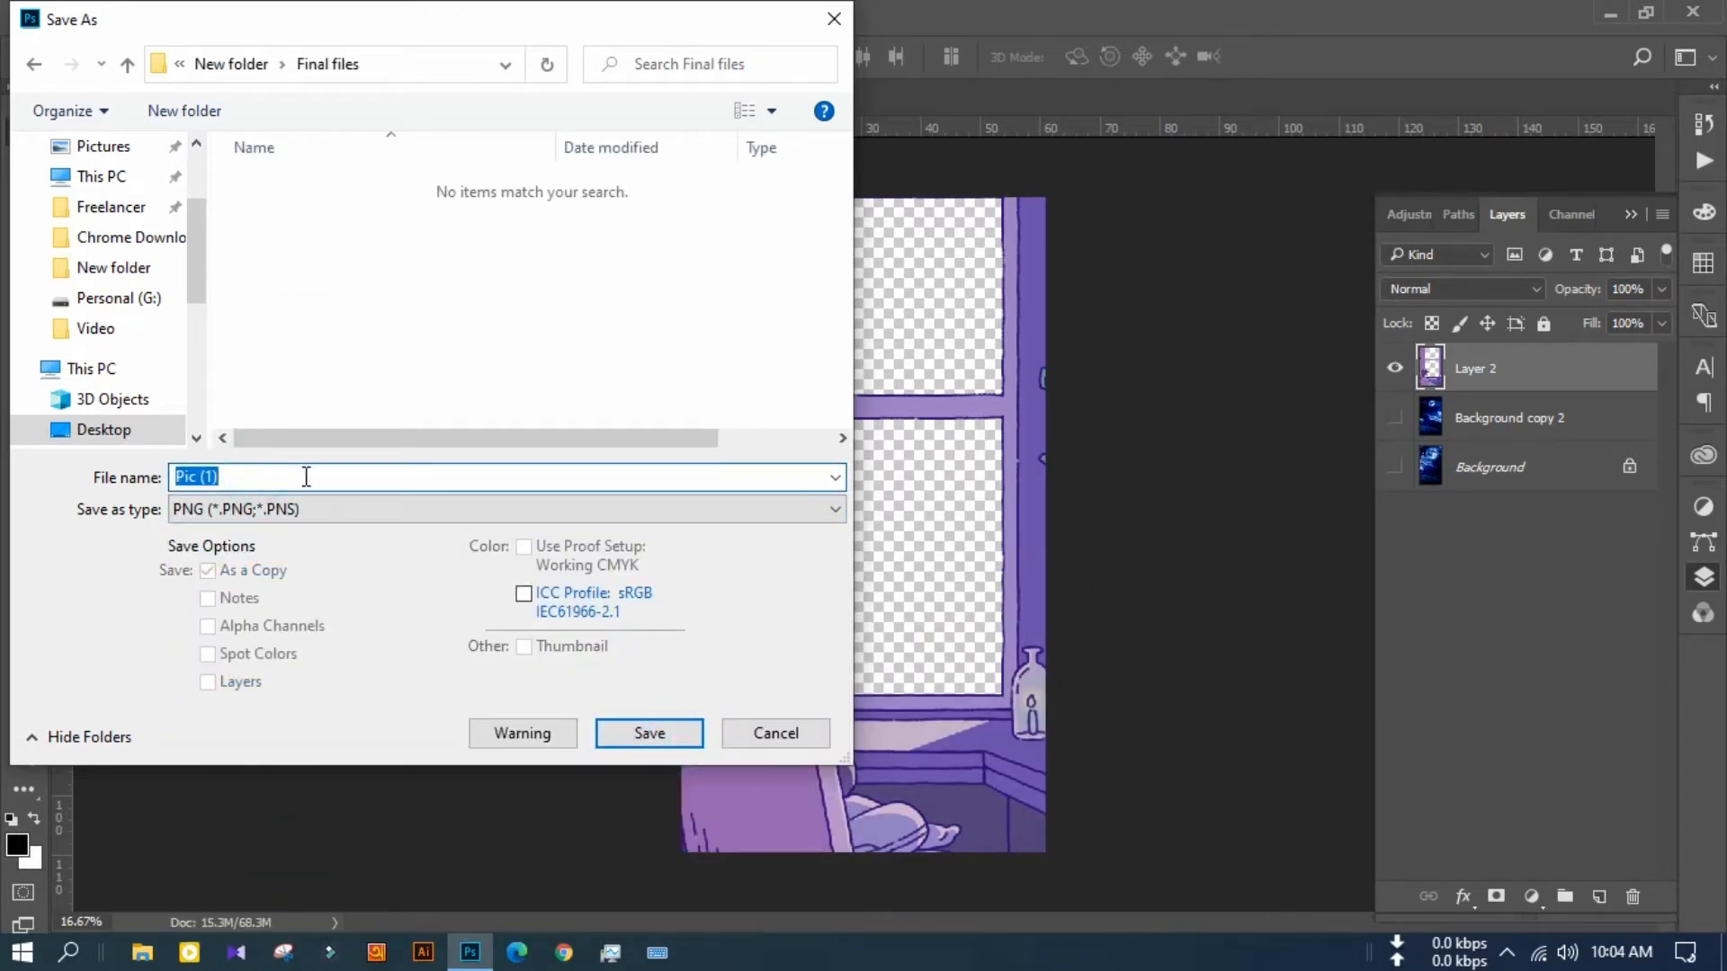
left_click(649, 733)
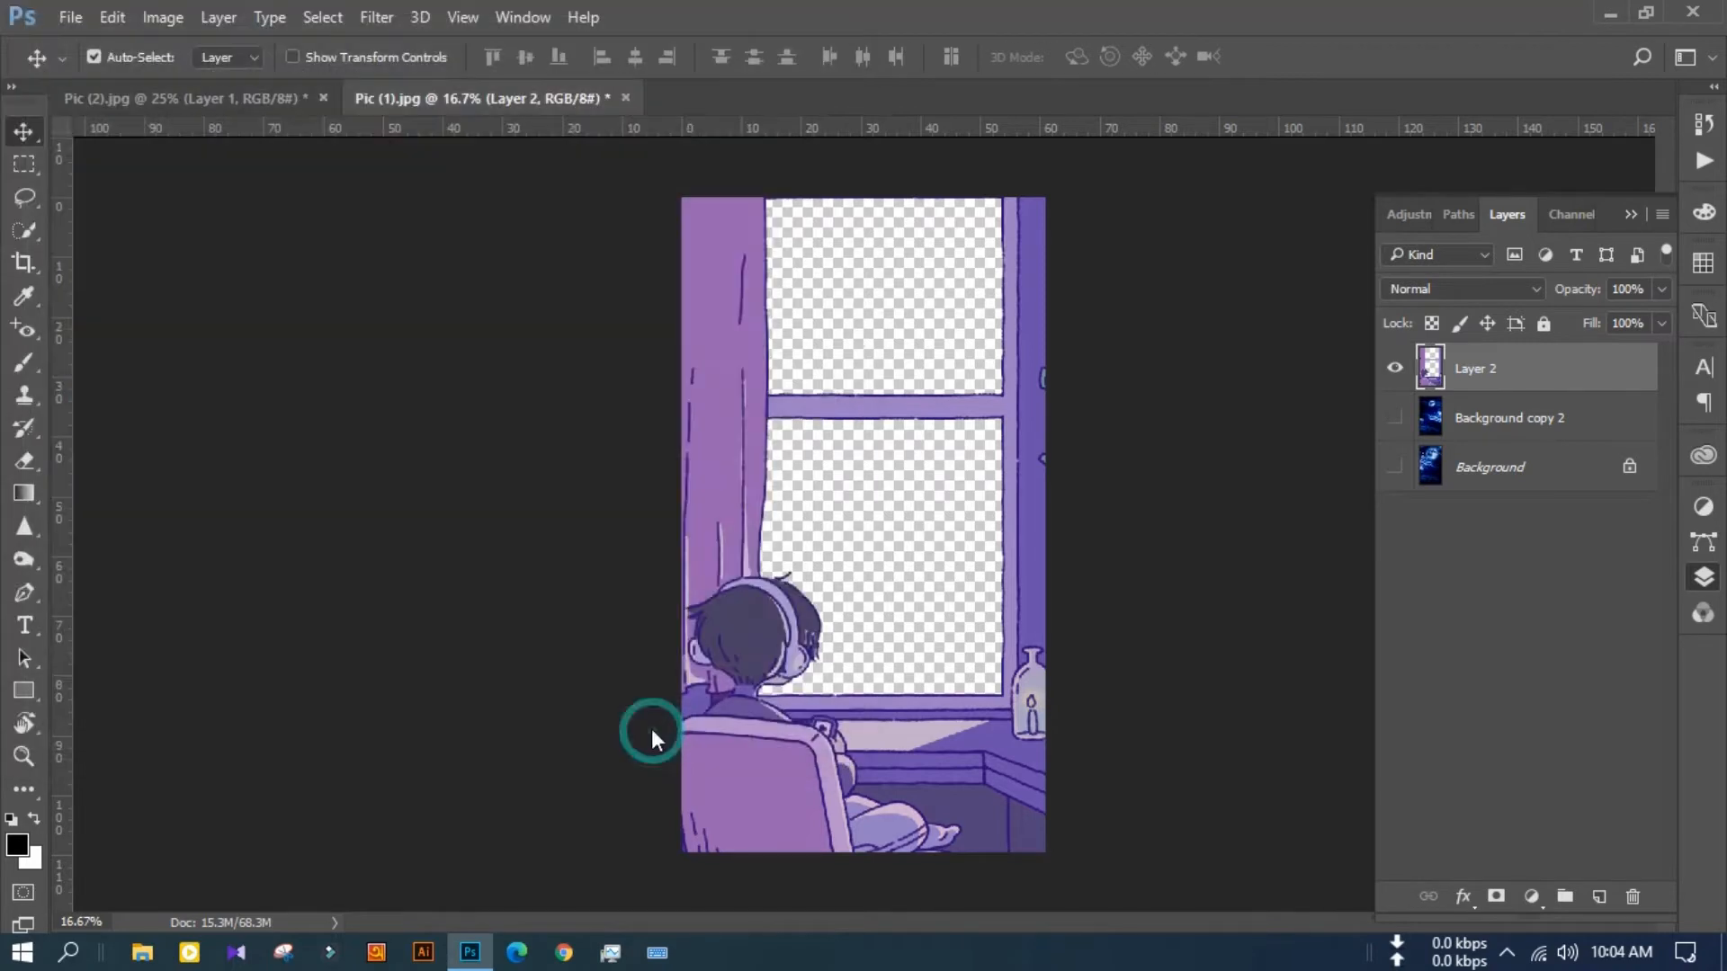
left_click(953, 299)
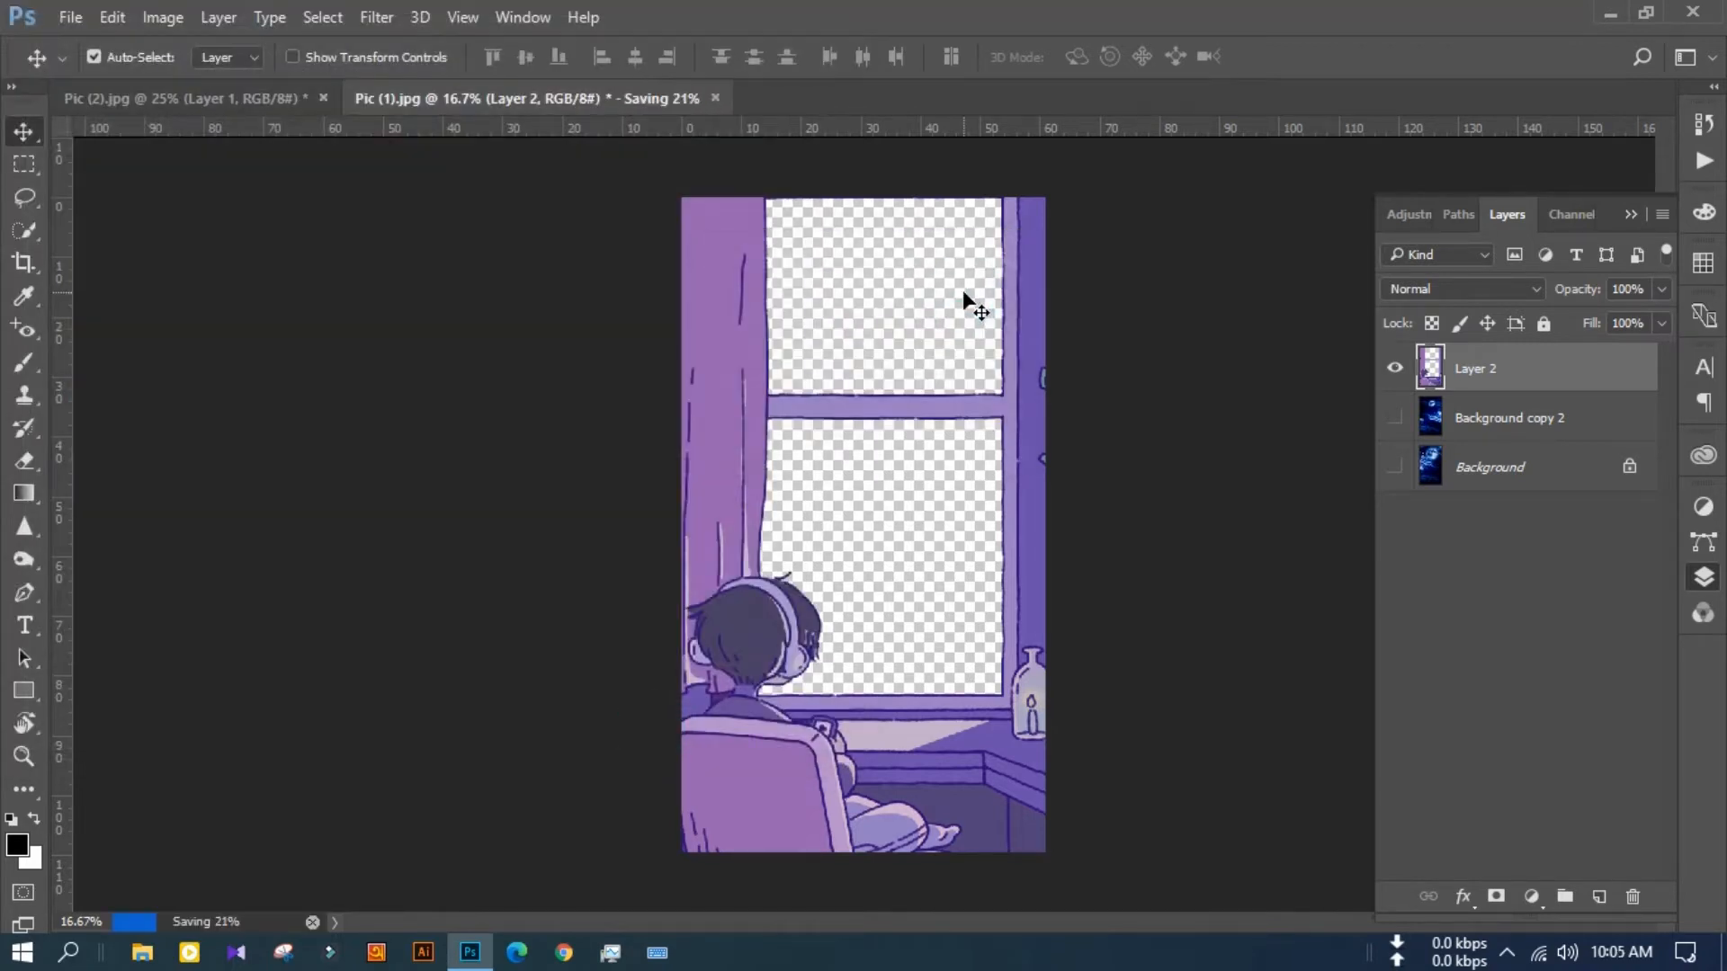
Hide Layer 2, then show and select Background copy 2
left_click(1395, 368)
left_click(1395, 417)
left_click(1519, 429)
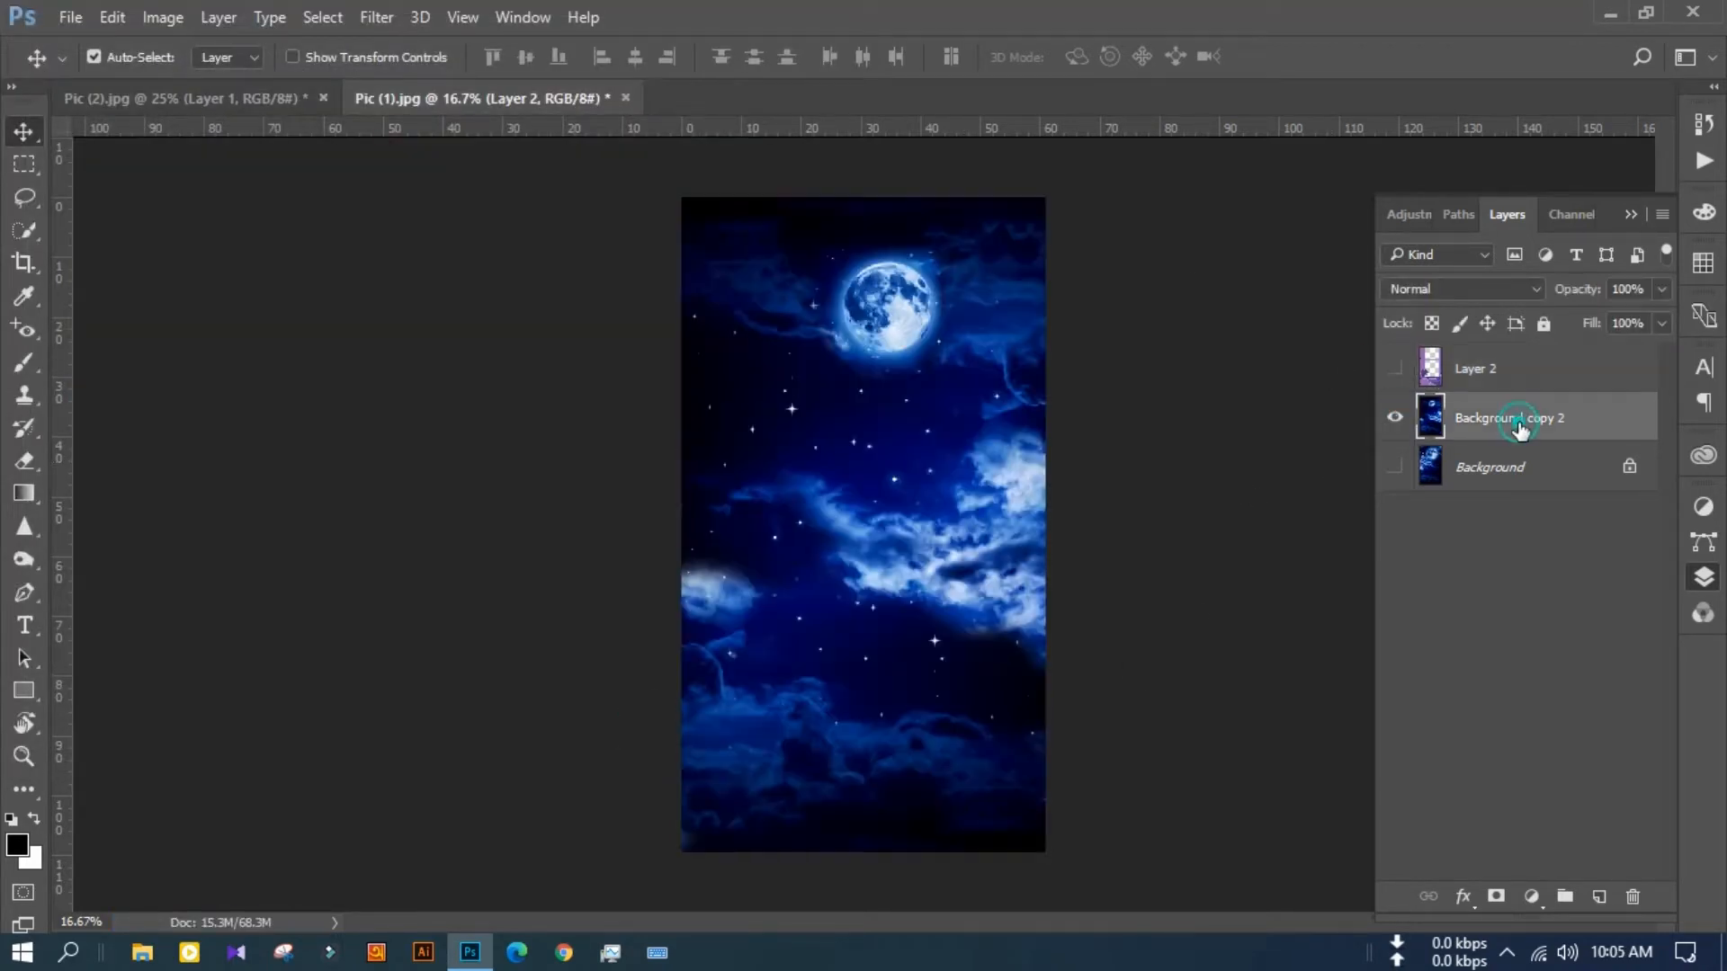
Save the night sky as a JPEG named Sky in the Final files folder
key("ctrl+shift+s")
left_click(378, 509)
left_click(360, 723)
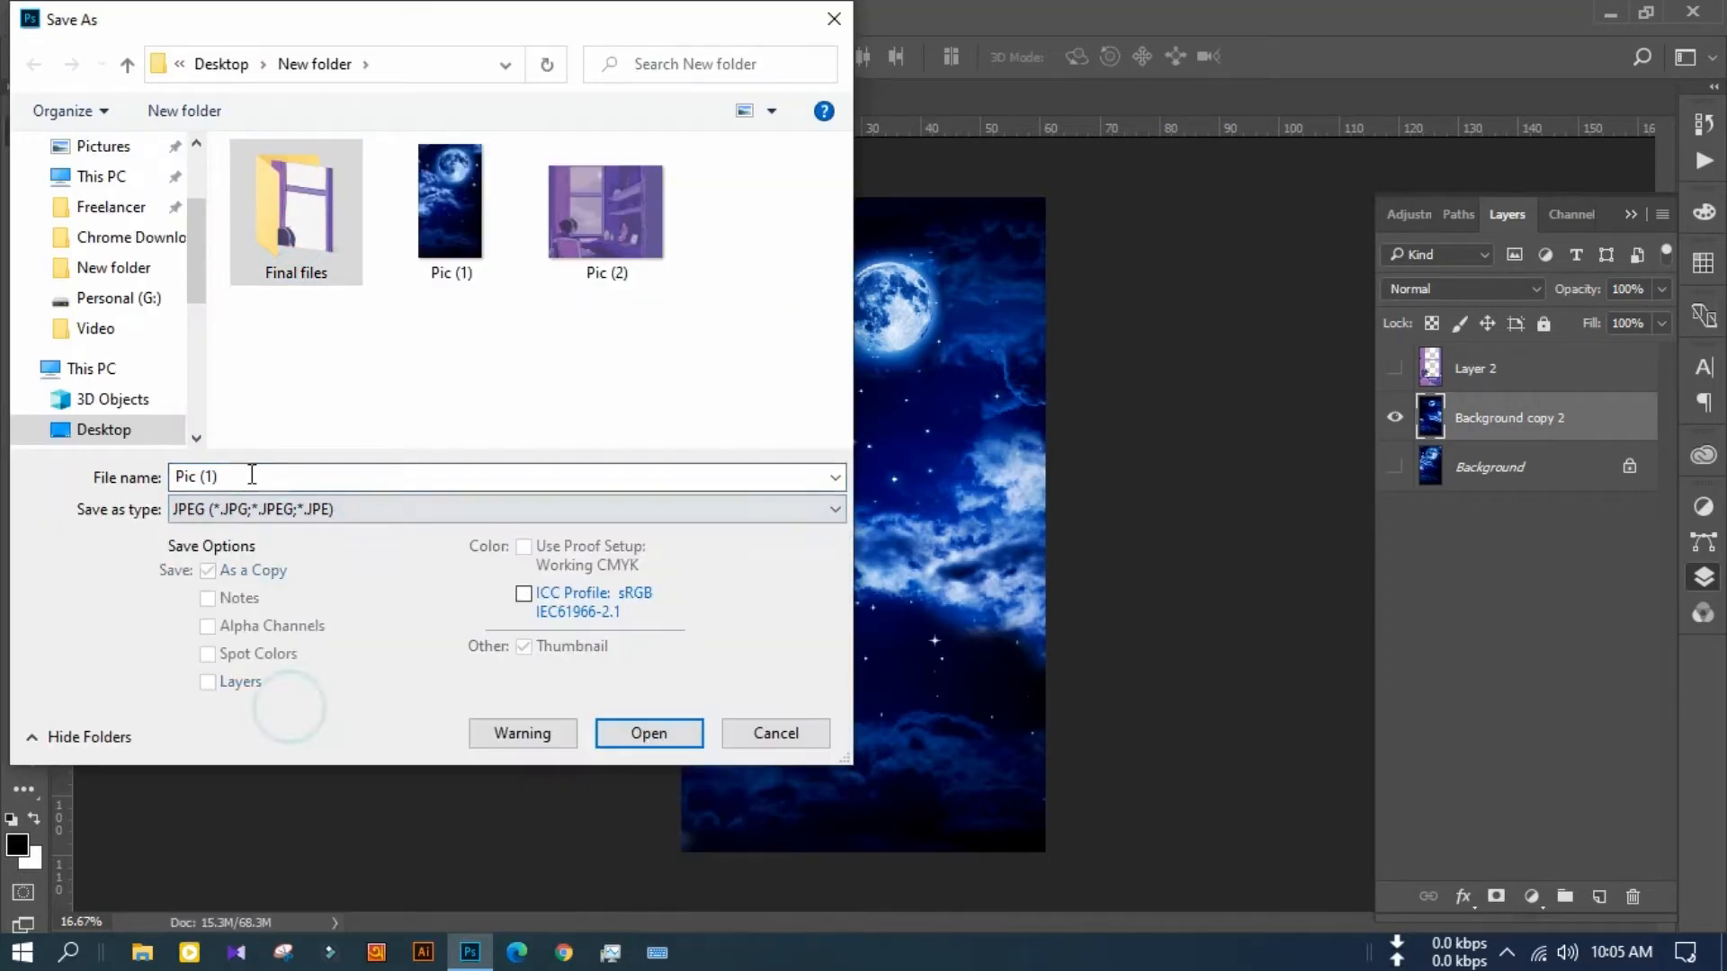
double_click(296, 216)
type("Sky")
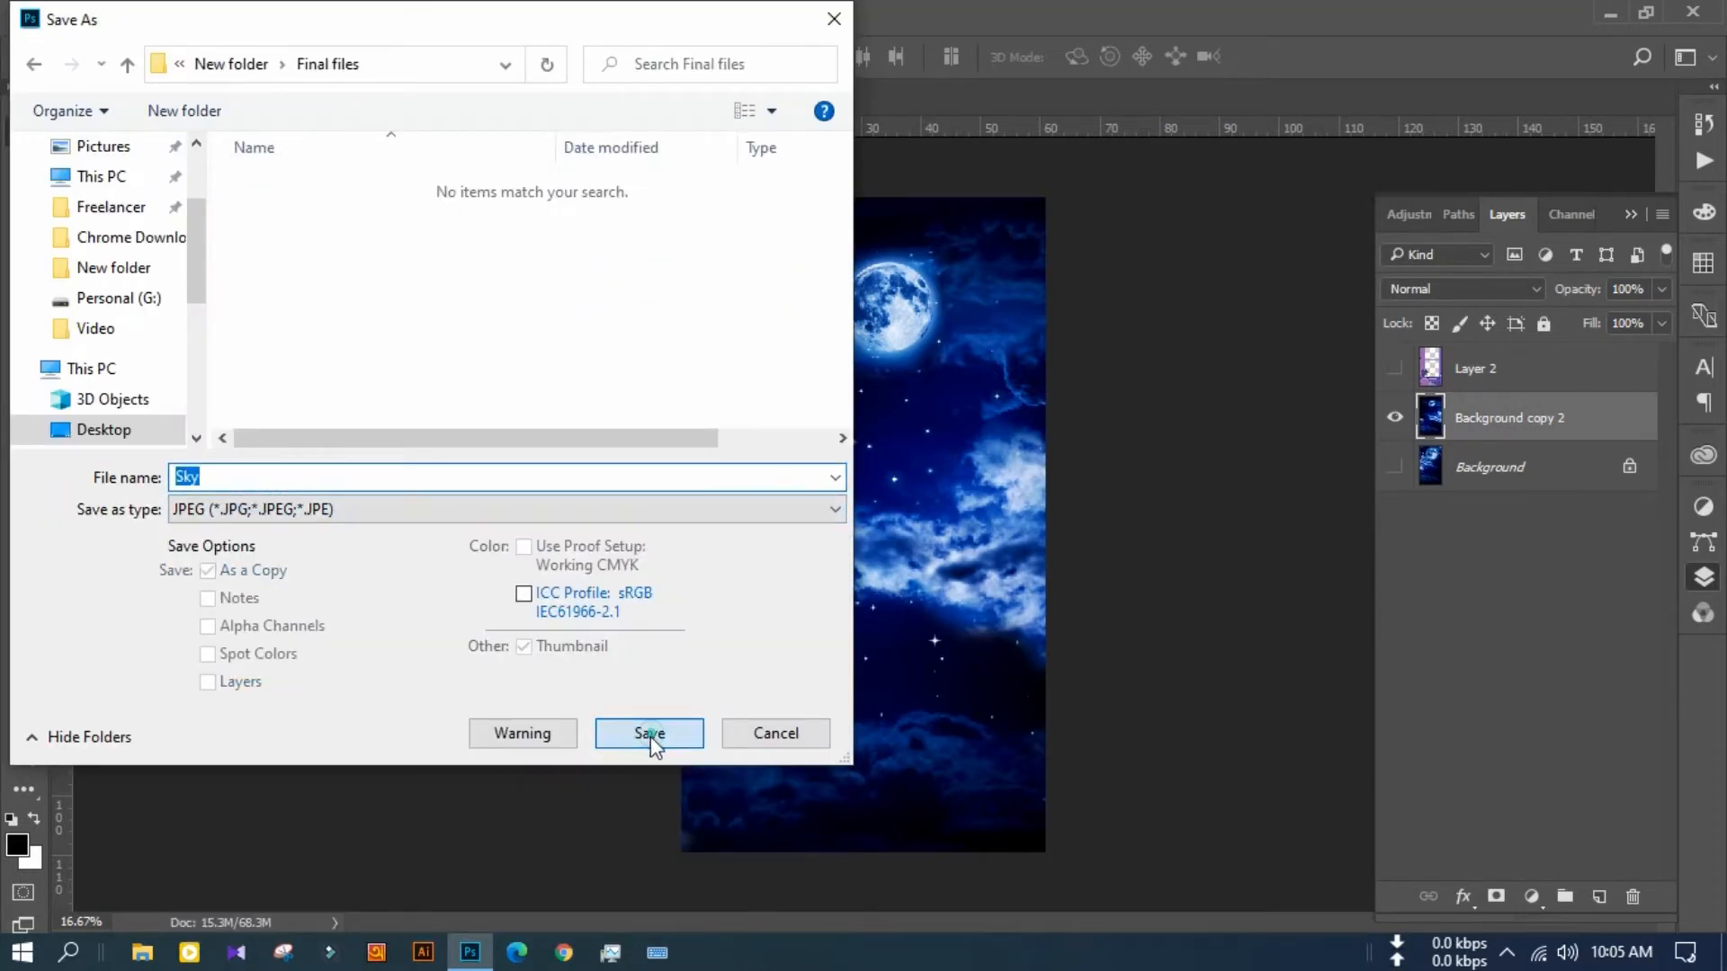
left_click(649, 734)
left_click(1007, 234)
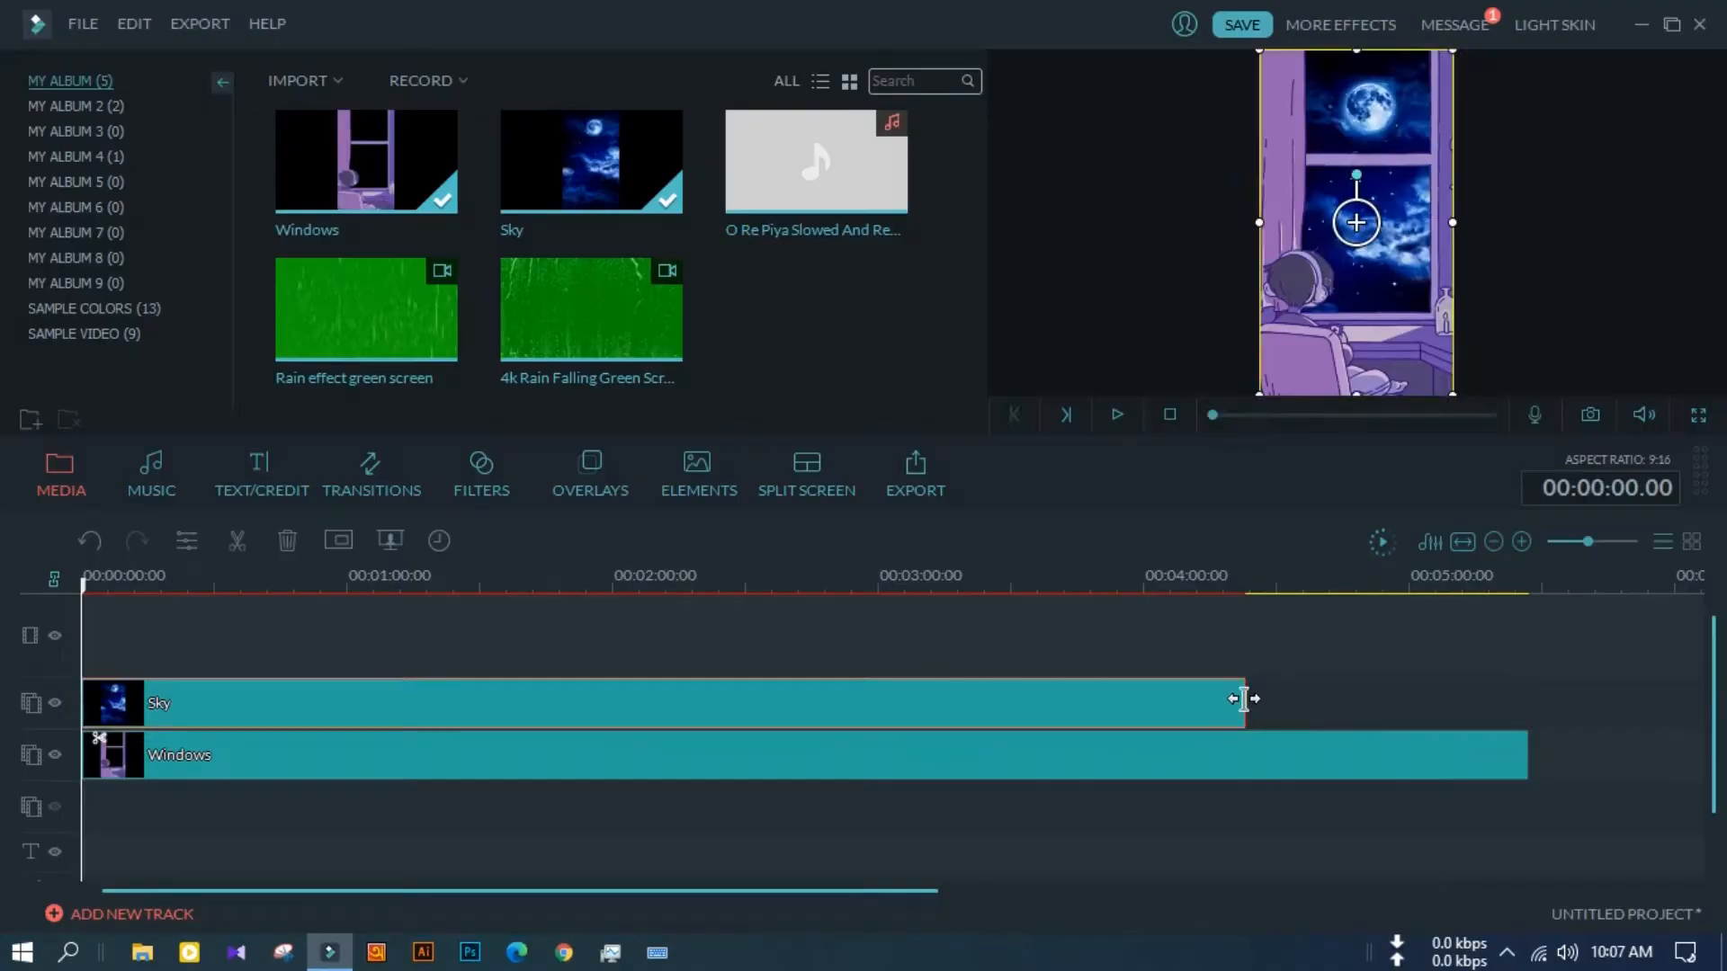
In Filmora, lengthen the Sky and Windows clips and trim the Sky's excess, ending both at about 00:07:08
left_click_drag(1241, 698, 1430, 702)
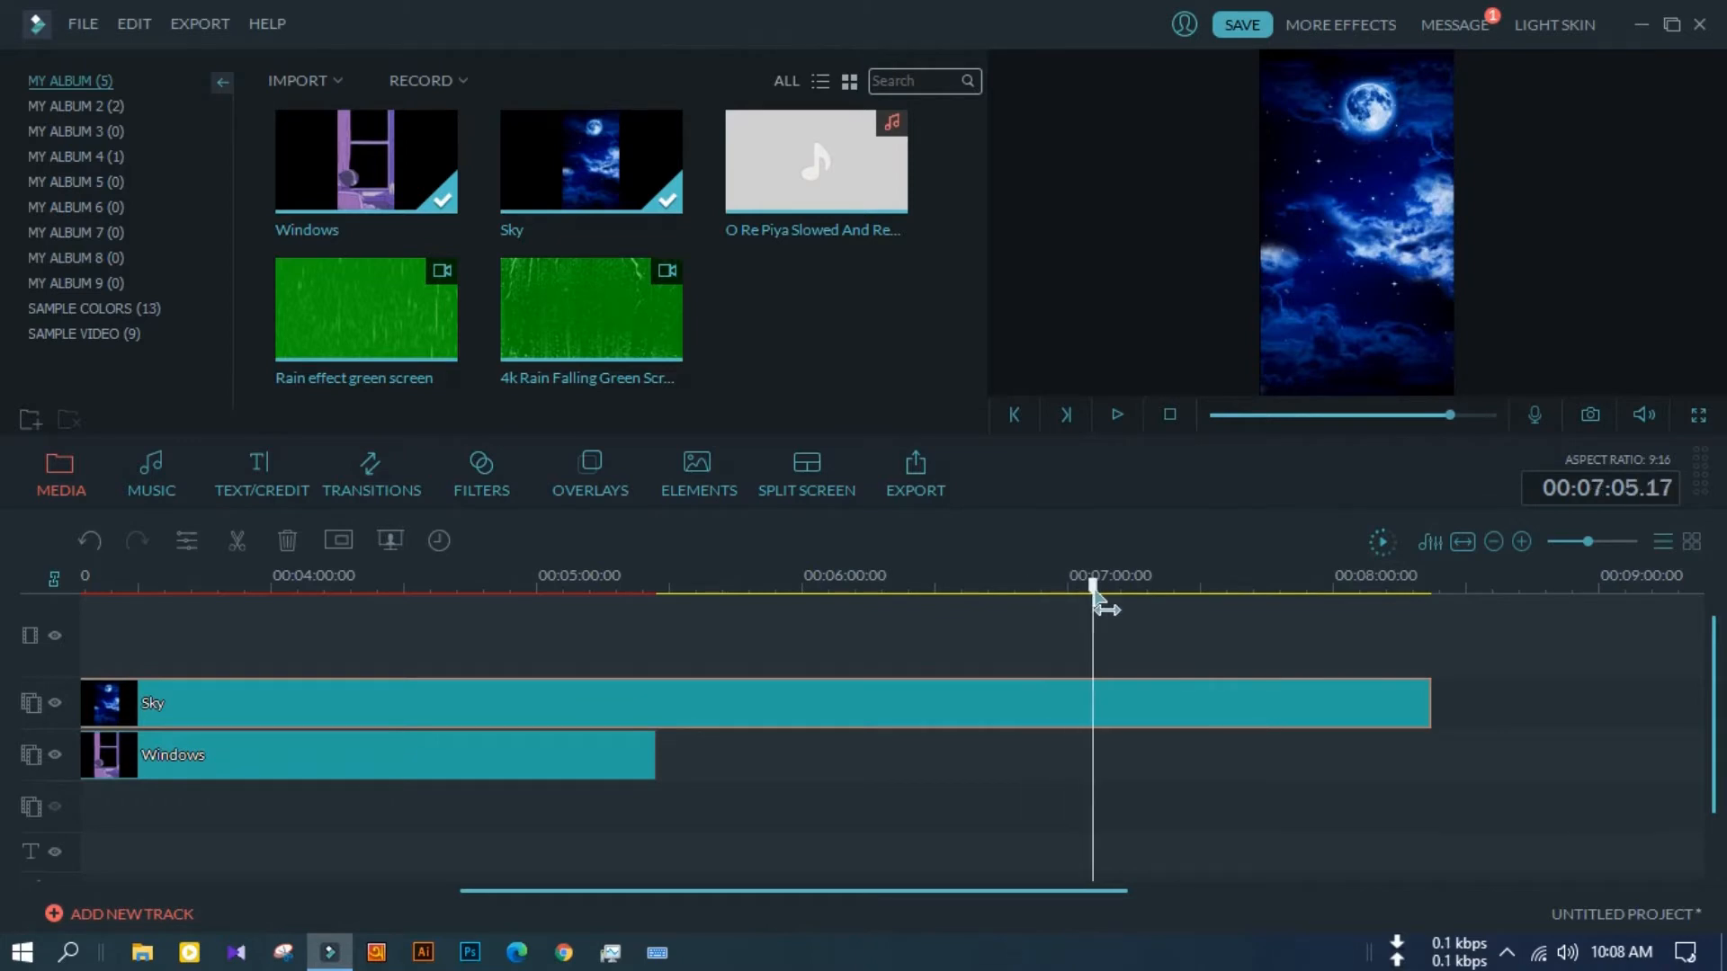
left_click(1125, 739)
right_click(1162, 708)
left_click(1201, 690)
left_click(547, 758)
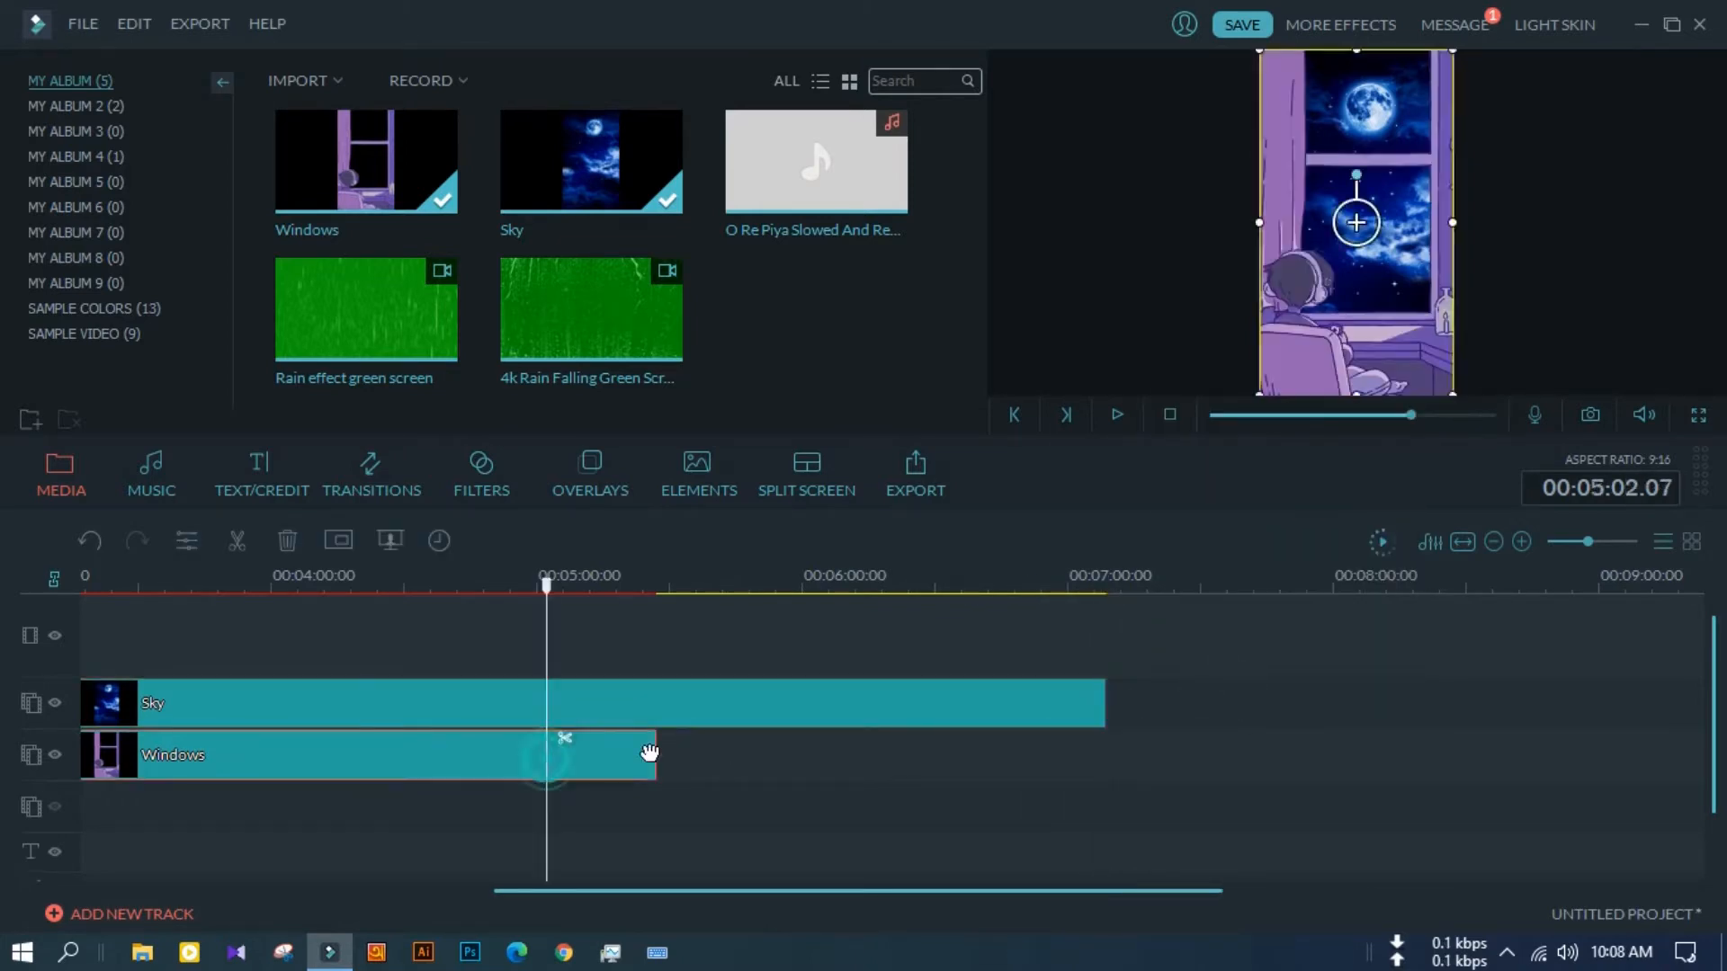
left_click_drag(652, 755, 1097, 748)
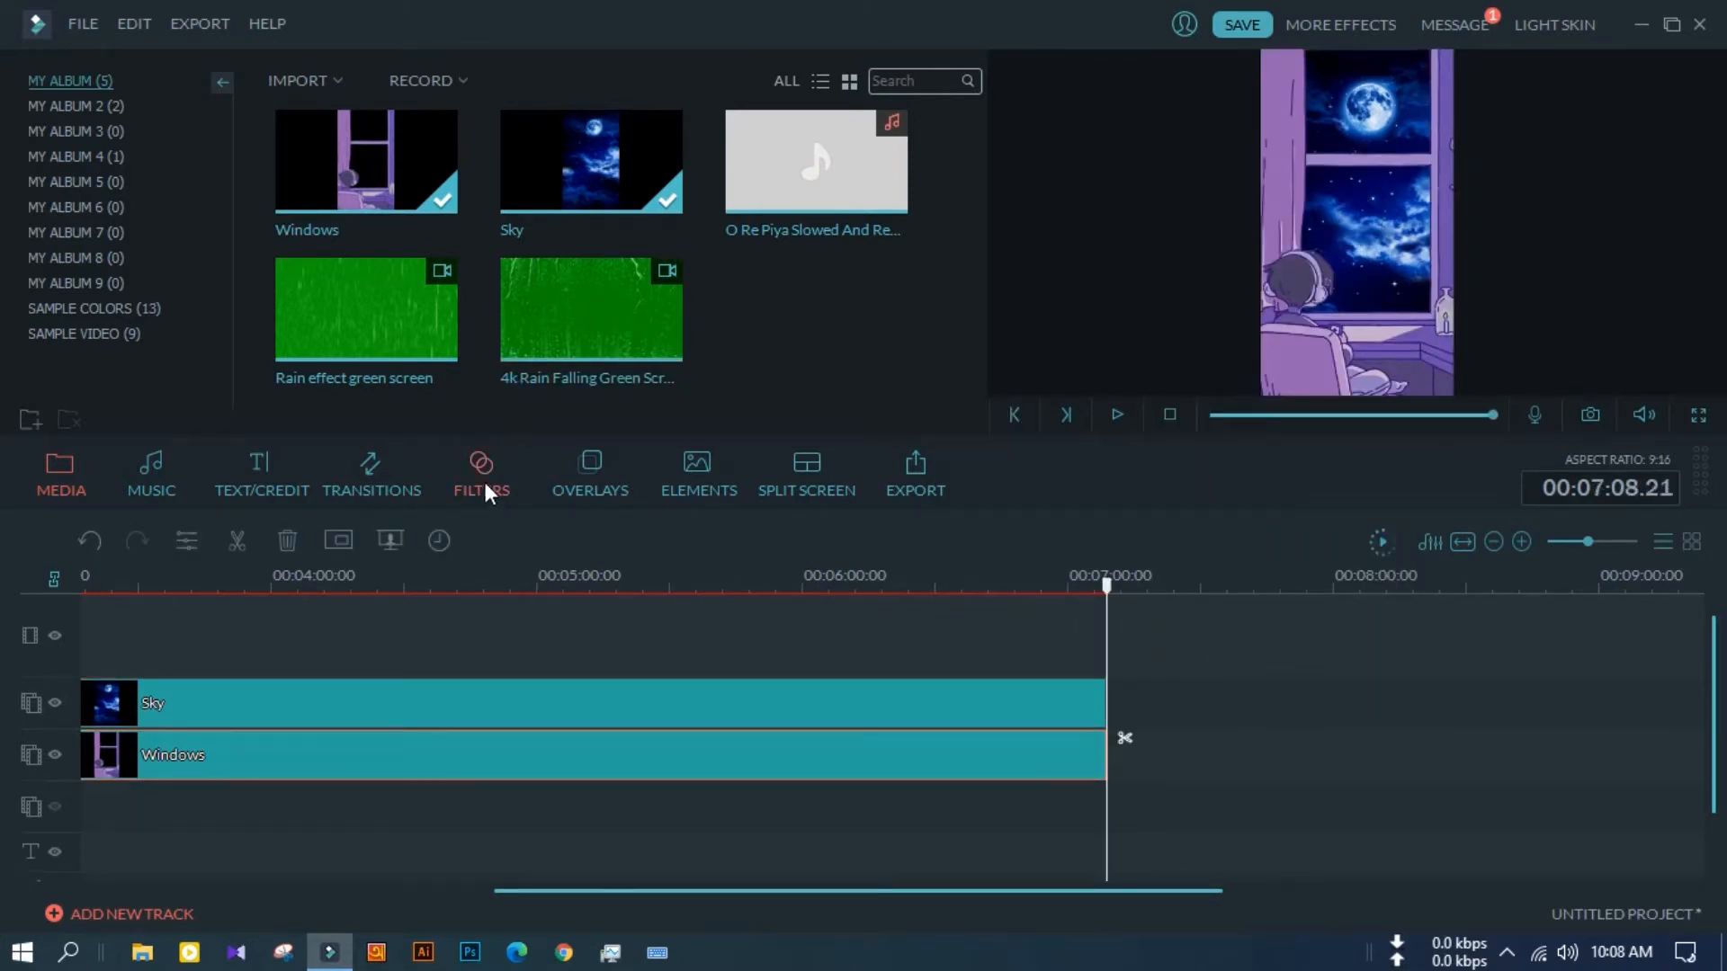
Preview the rain clips and place Rain effect green screen between the Sky and Windows tracks at the timeline's start
left_click(651, 302)
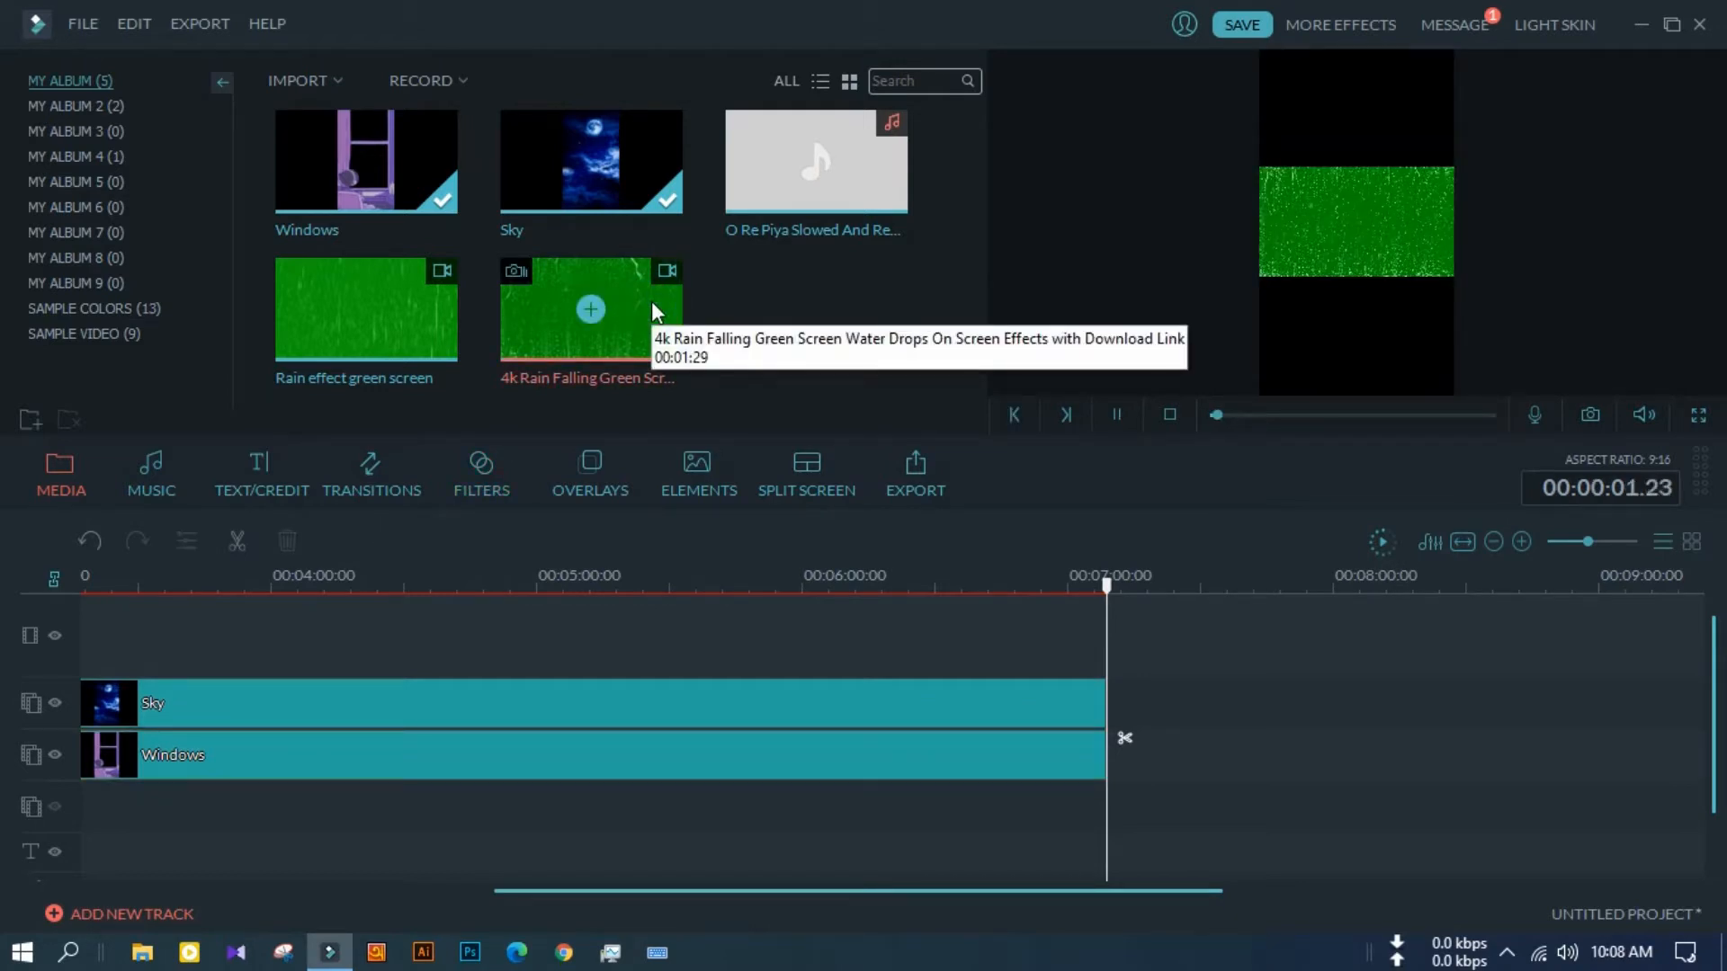
left_click(417, 318)
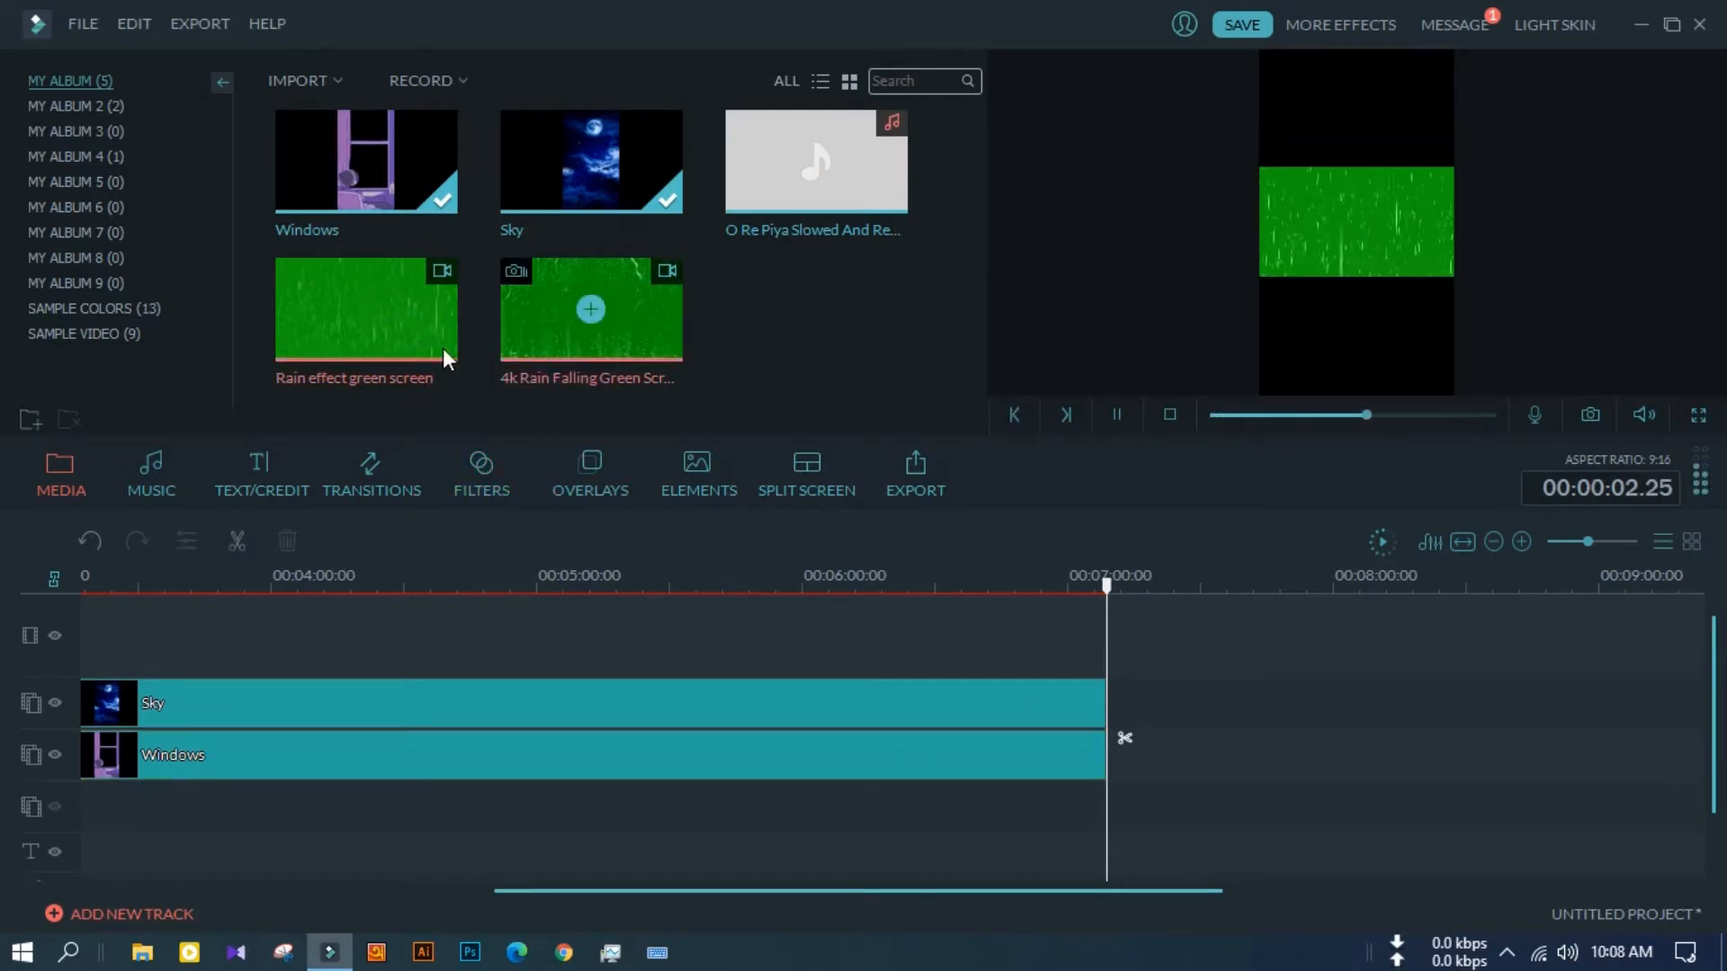
left_click_drag(418, 319, 1187, 764)
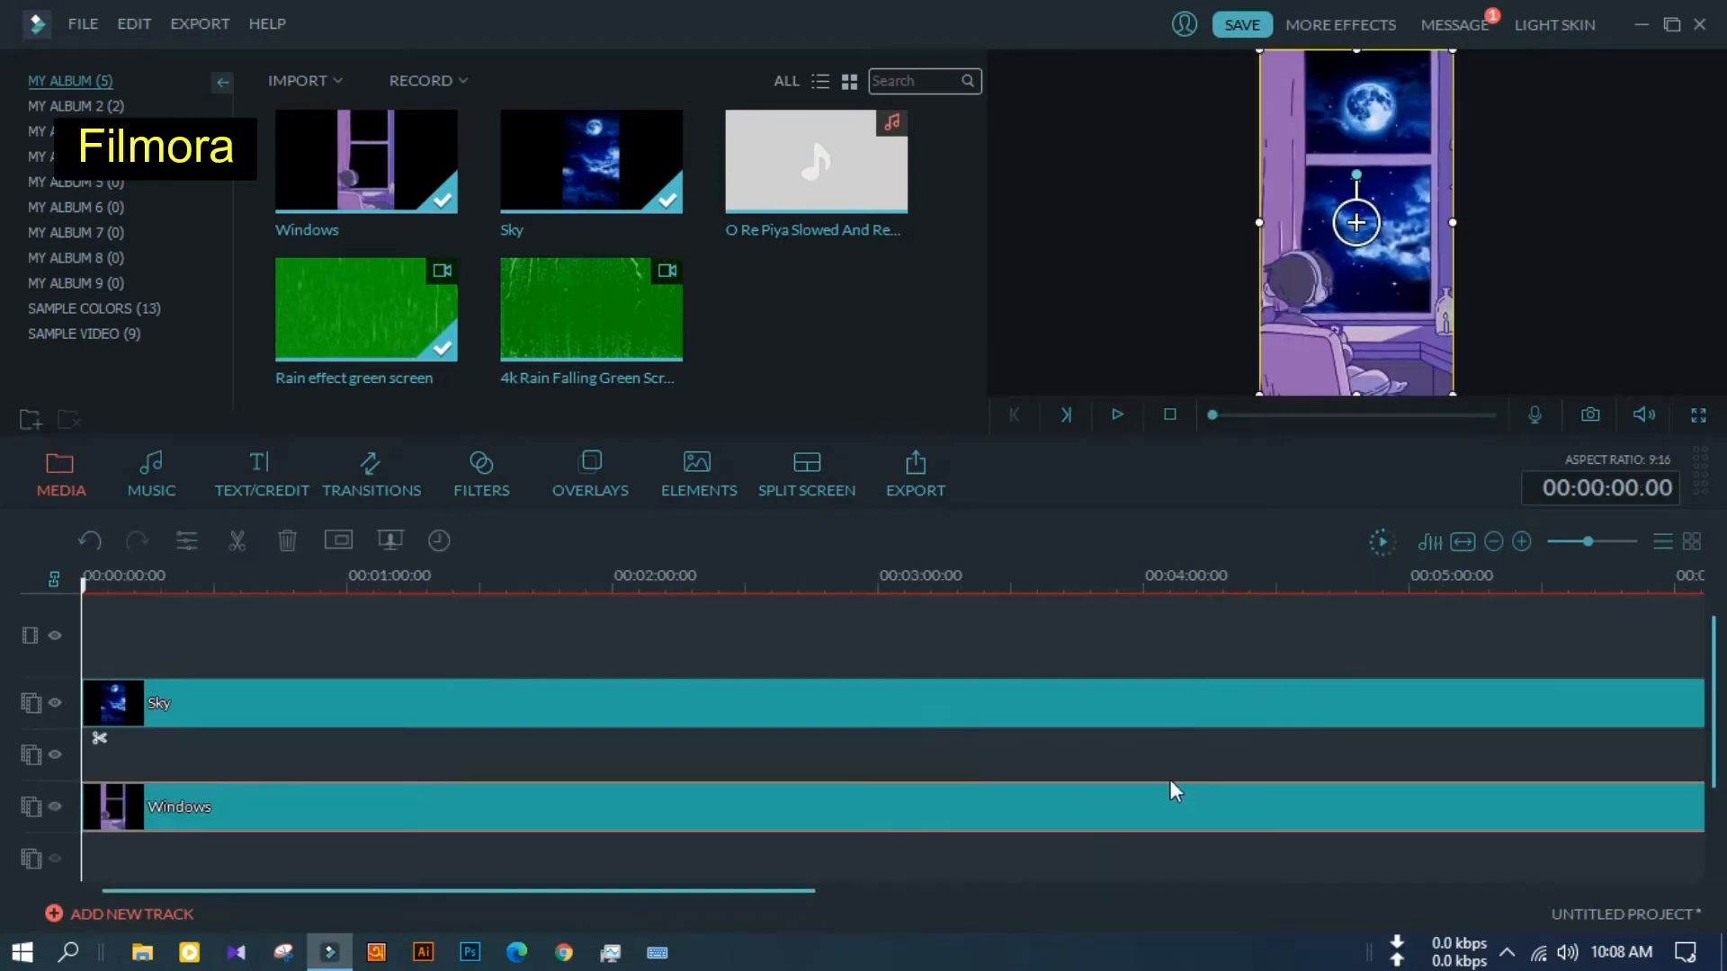
left_click_drag(328, 894, 684, 896)
left_click_drag(1242, 754, 114, 766)
left_click_drag(490, 894, 81, 877)
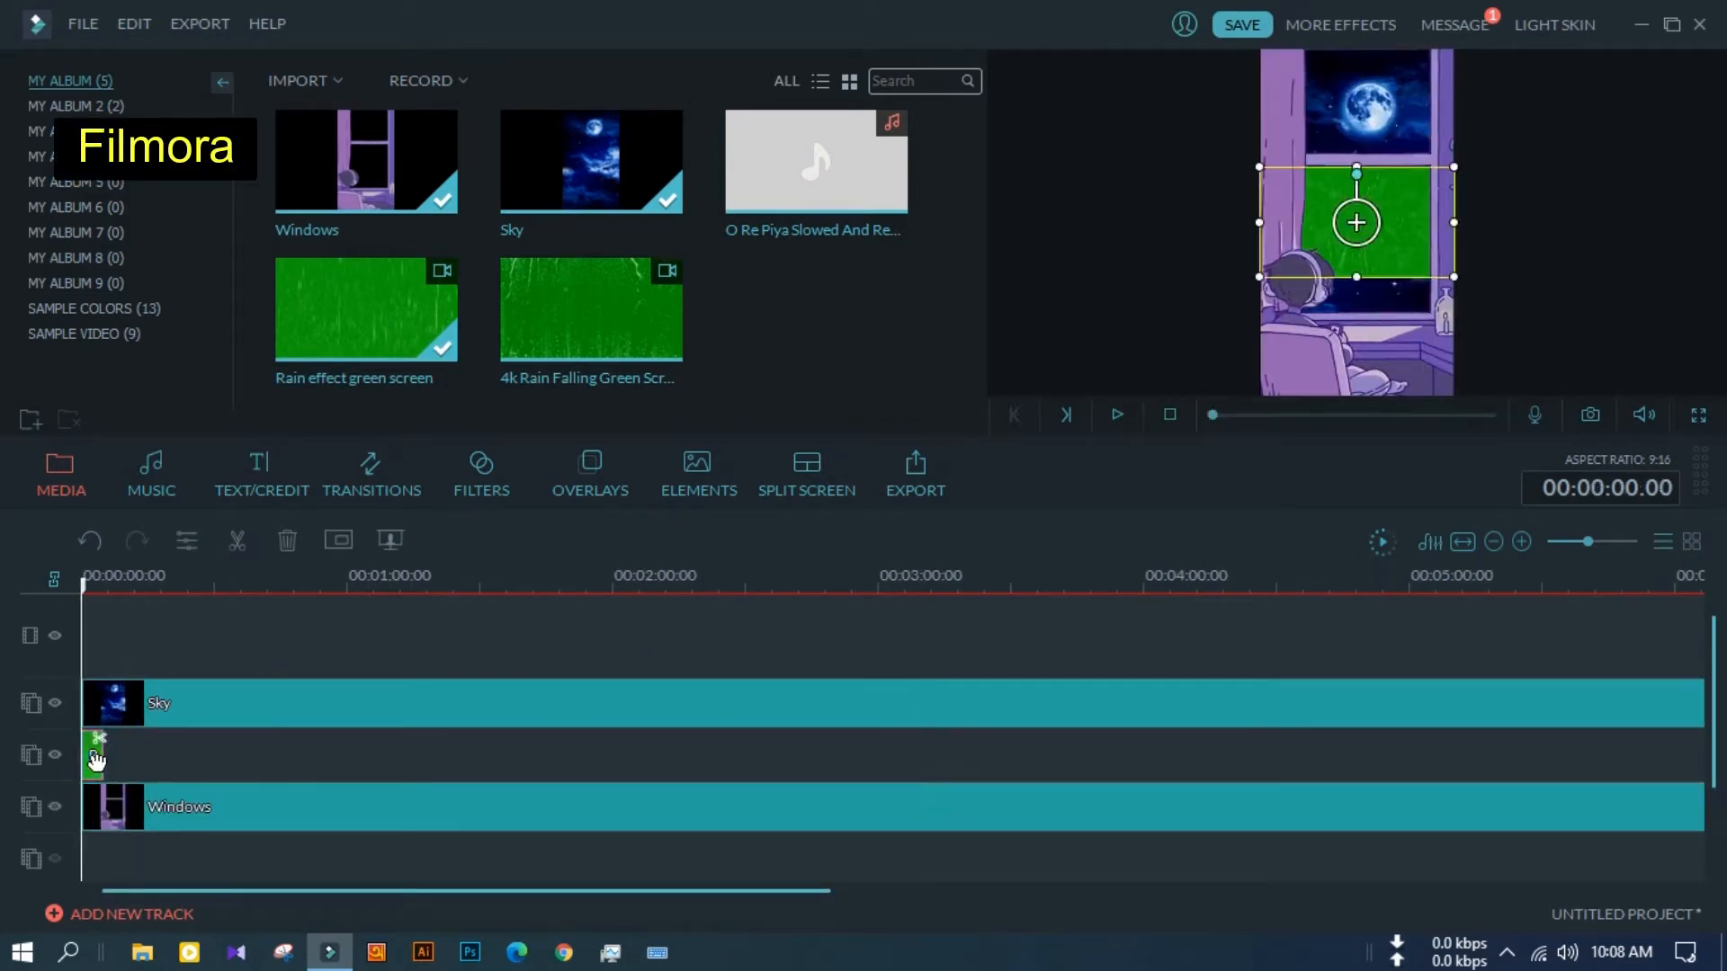
Enlarge and reposition the rain overlay in the preview to cover both window panes
left_click_drag(1452, 273, 1607, 436)
left_click_drag(1578, 350, 1475, 219)
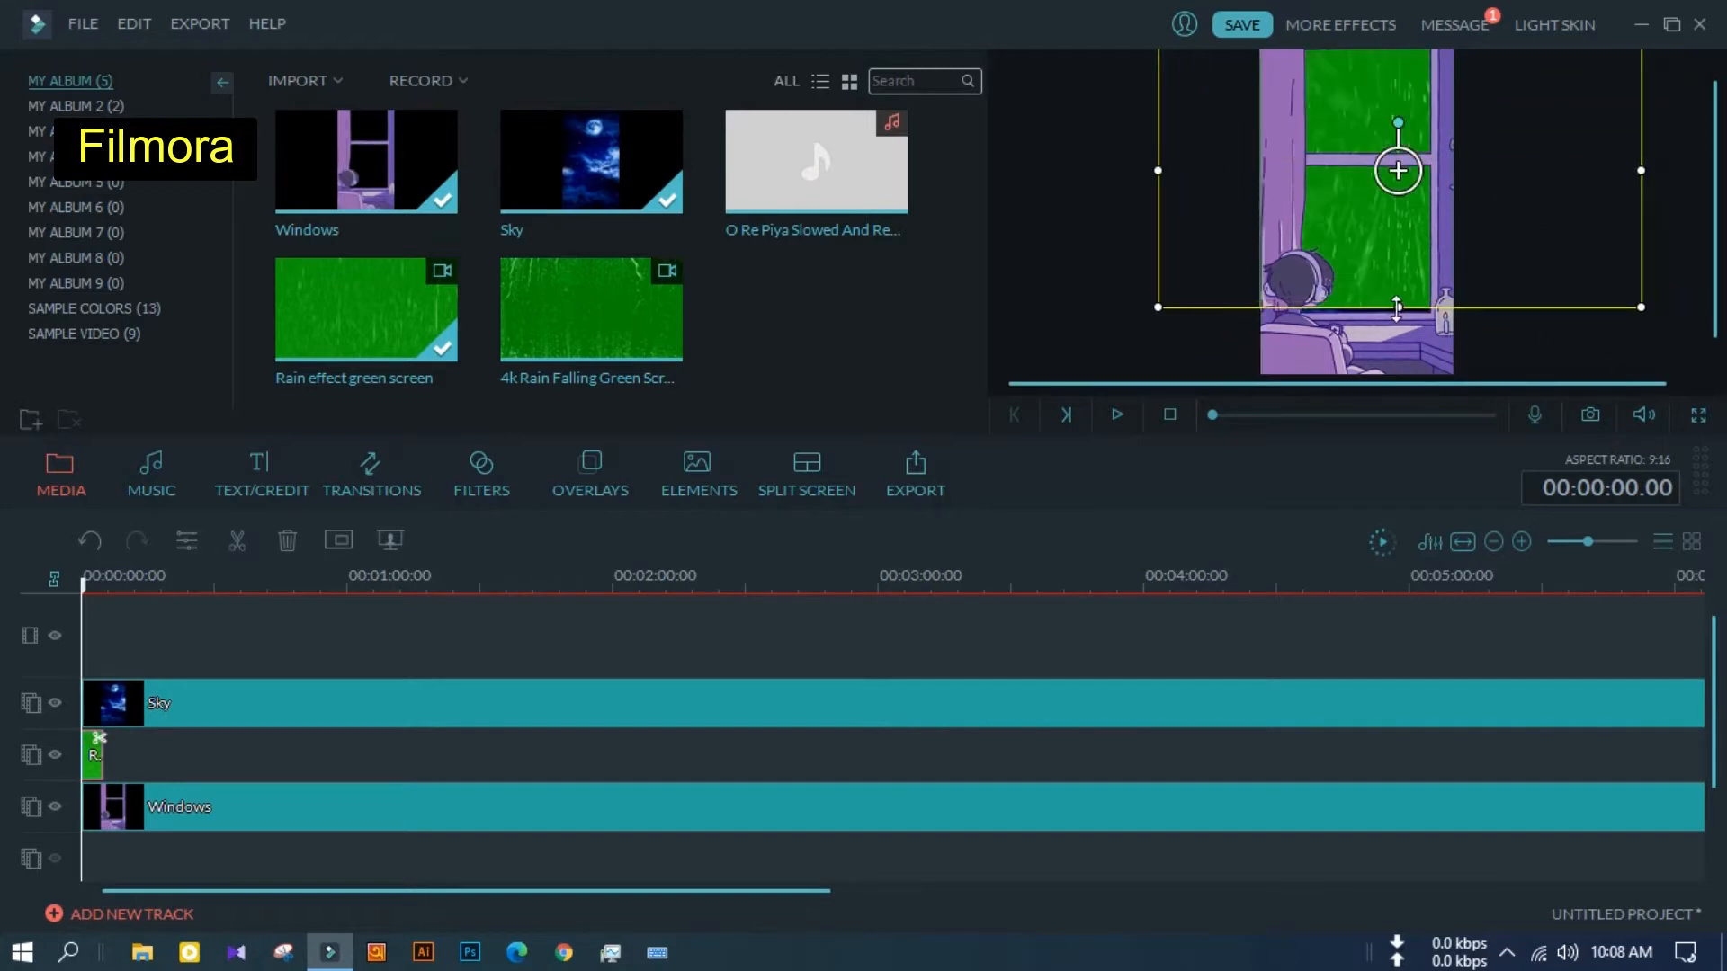
left_click_drag(1639, 217, 1571, 218)
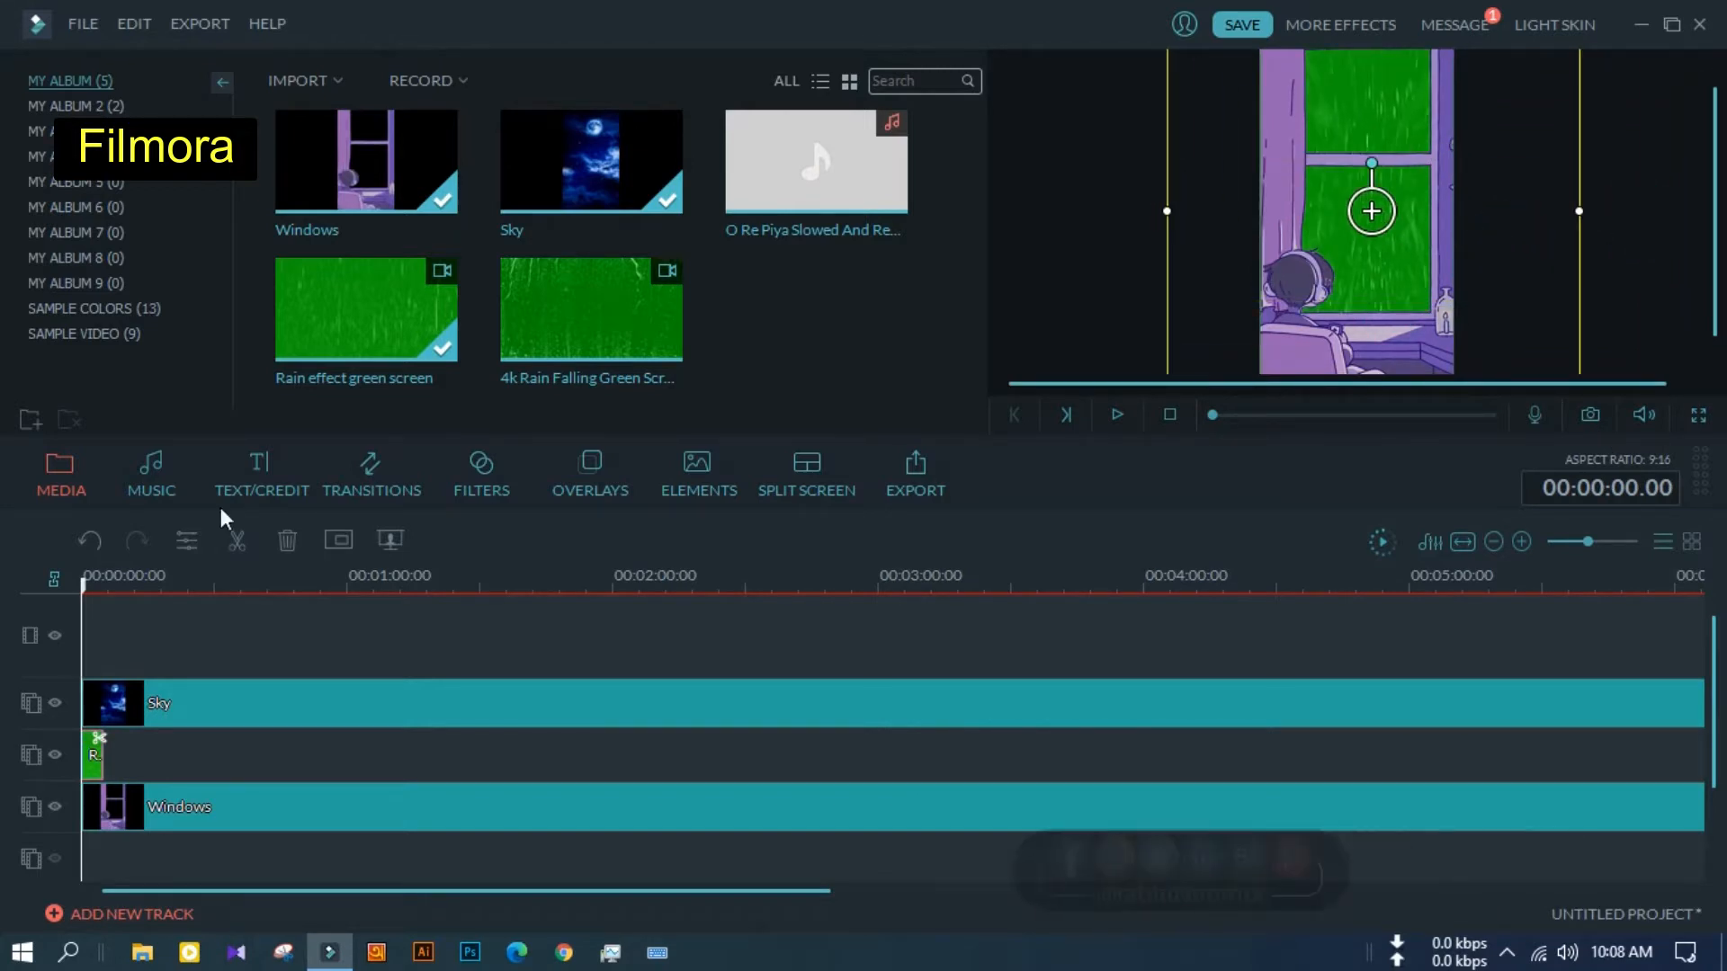
Make the rain clip's green transparent with the Chroma Key (Green Screen) effect and play the result
right_click(97, 765)
left_click(99, 791)
double_click(94, 765)
left_click(800, 492)
left_click(521, 155)
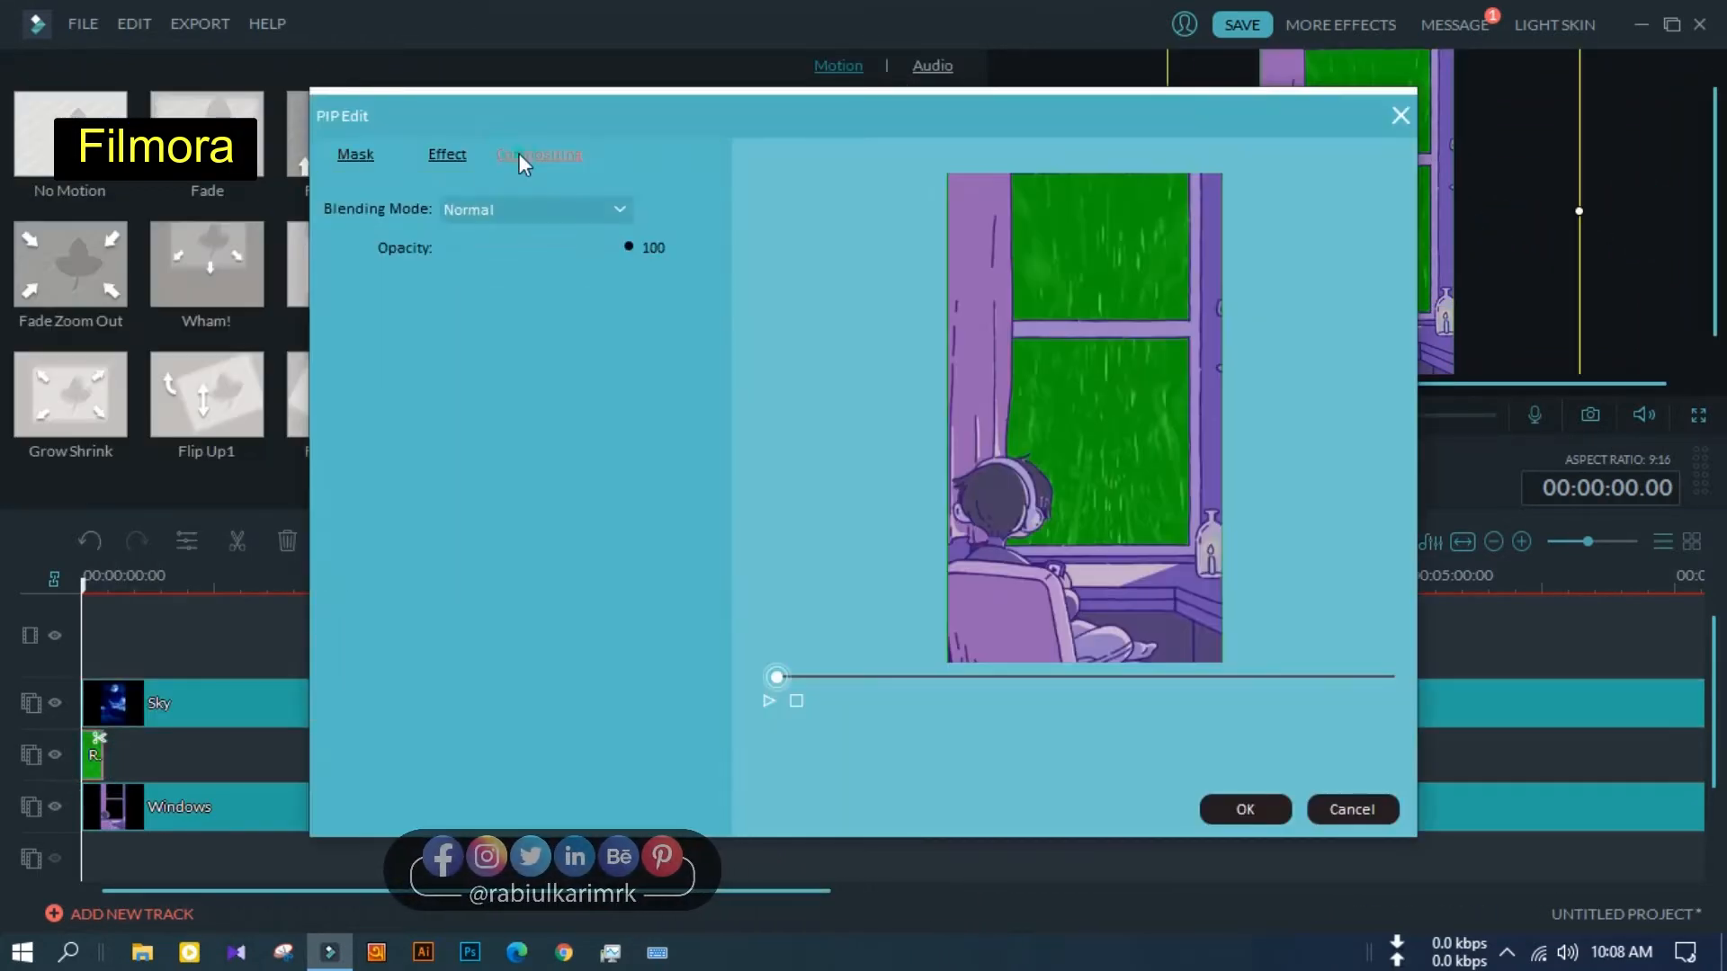
left_click(447, 154)
left_click(335, 222)
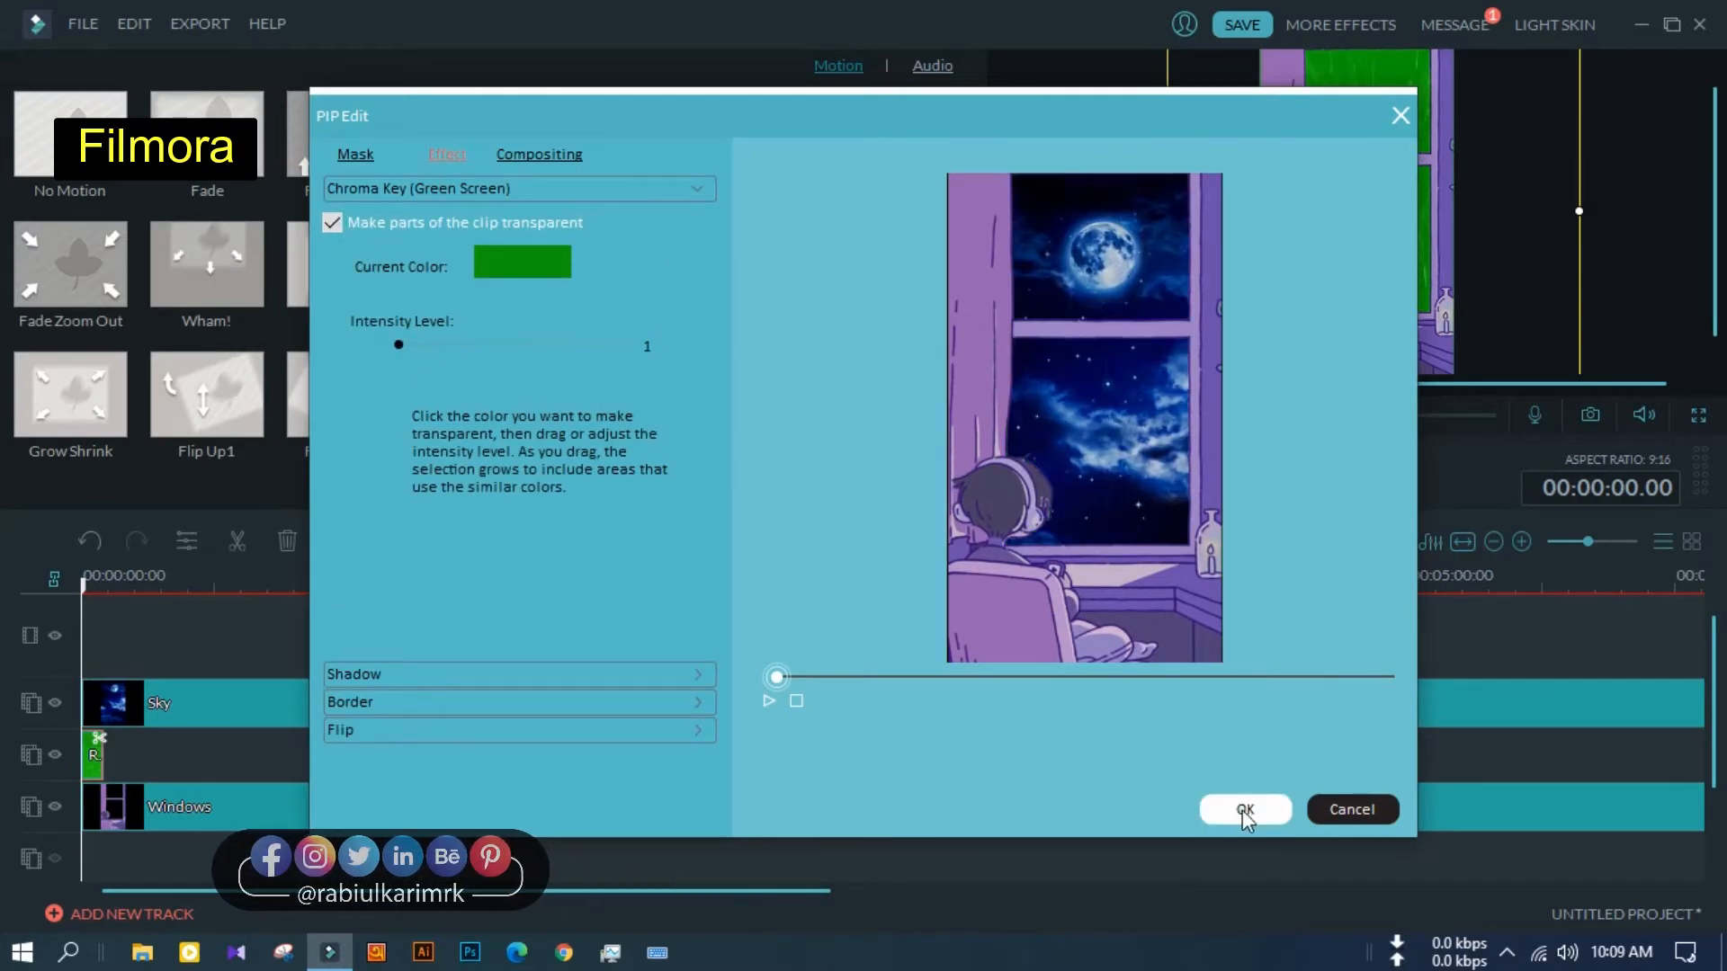
left_click(1243, 810)
left_click(1113, 411)
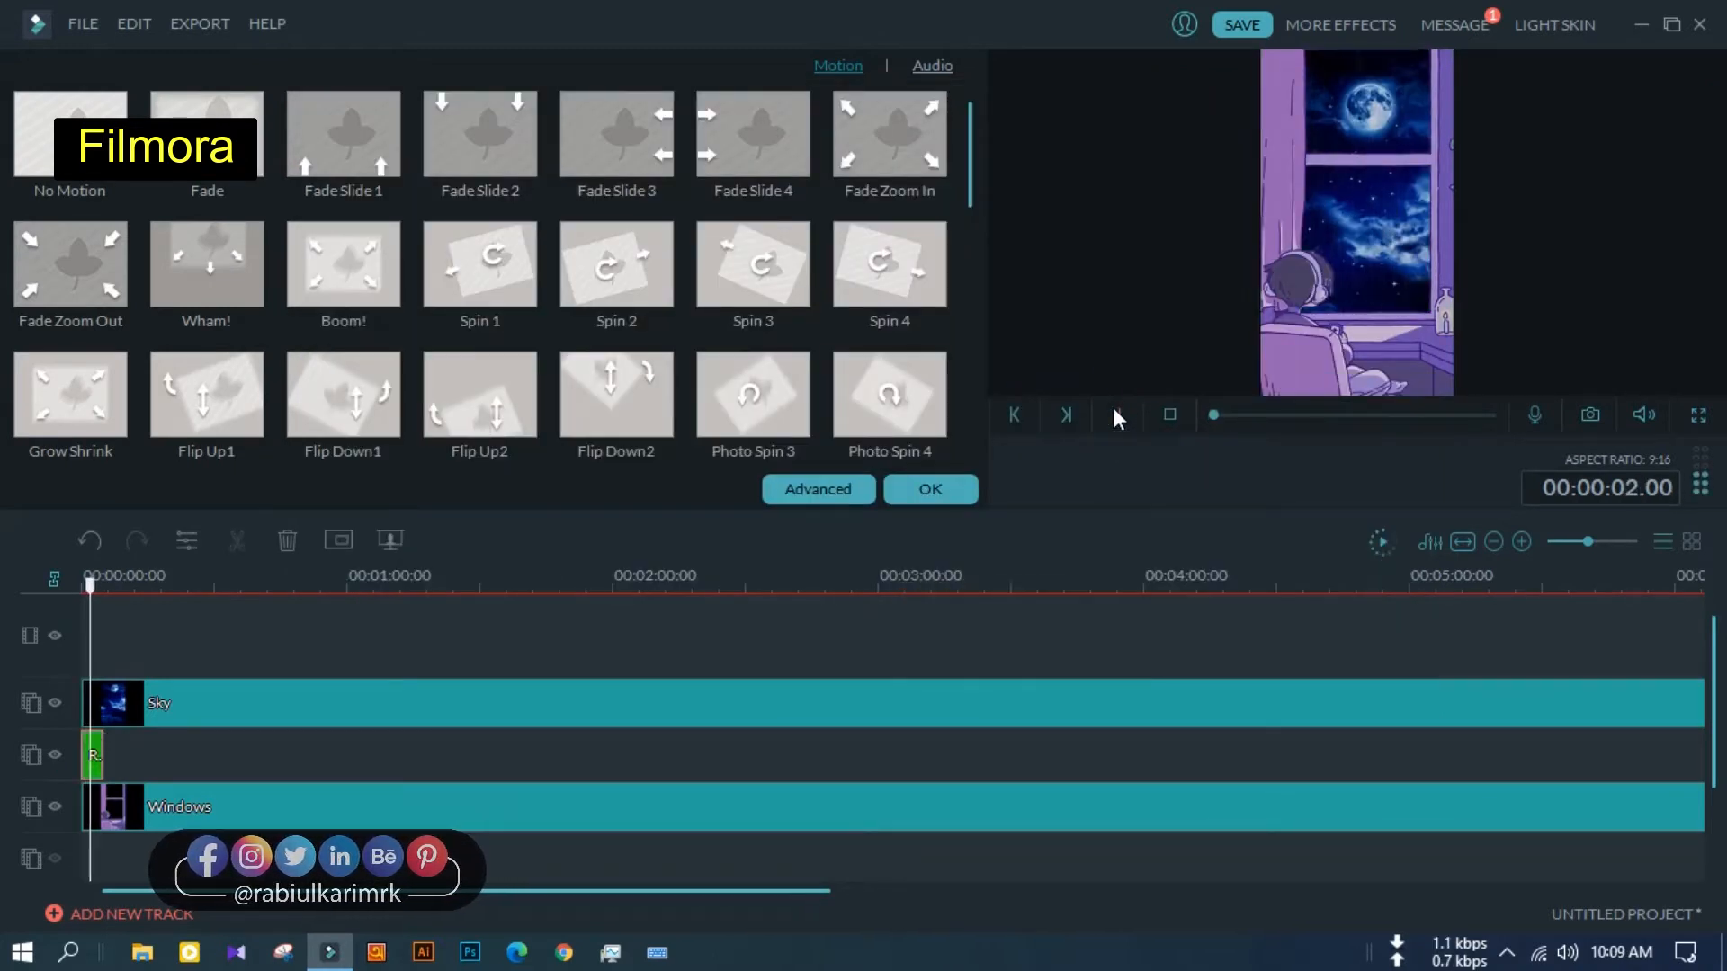
left_click(1116, 414)
left_click(929, 490)
Mute the rain clip and paste a copy directly after it at about 00:00:05
right_click(92, 761)
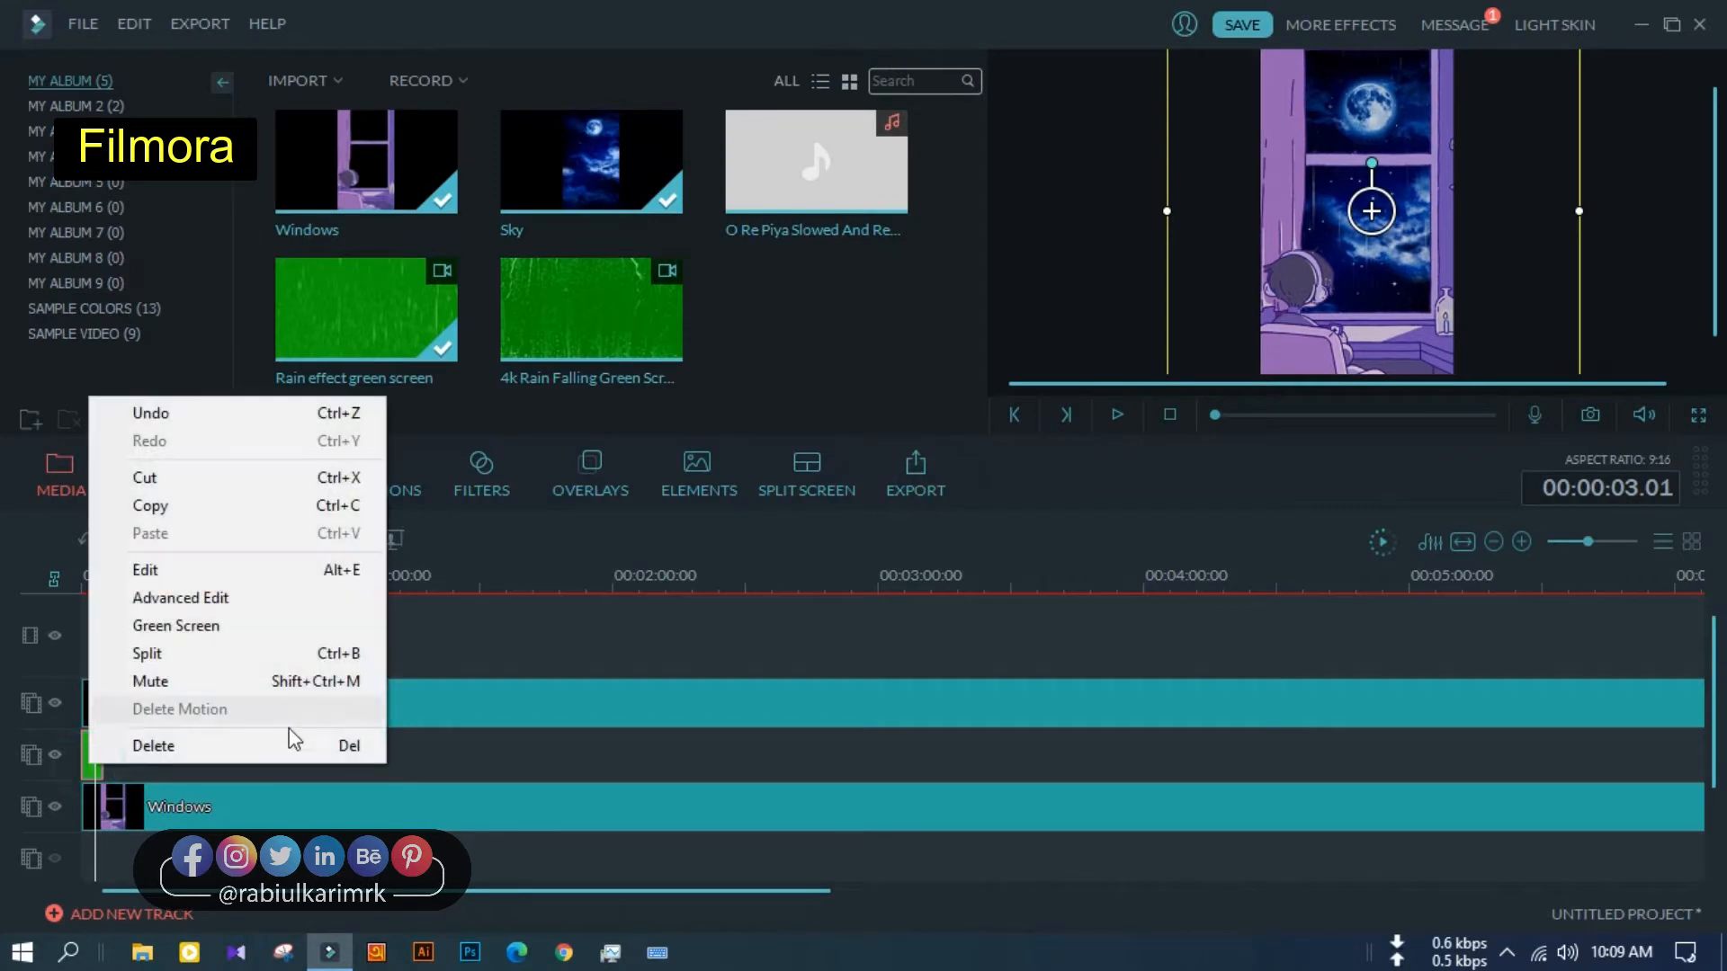
left_click(177, 681)
right_click(93, 765)
left_click(166, 507)
left_click_drag(1589, 541, 1602, 544)
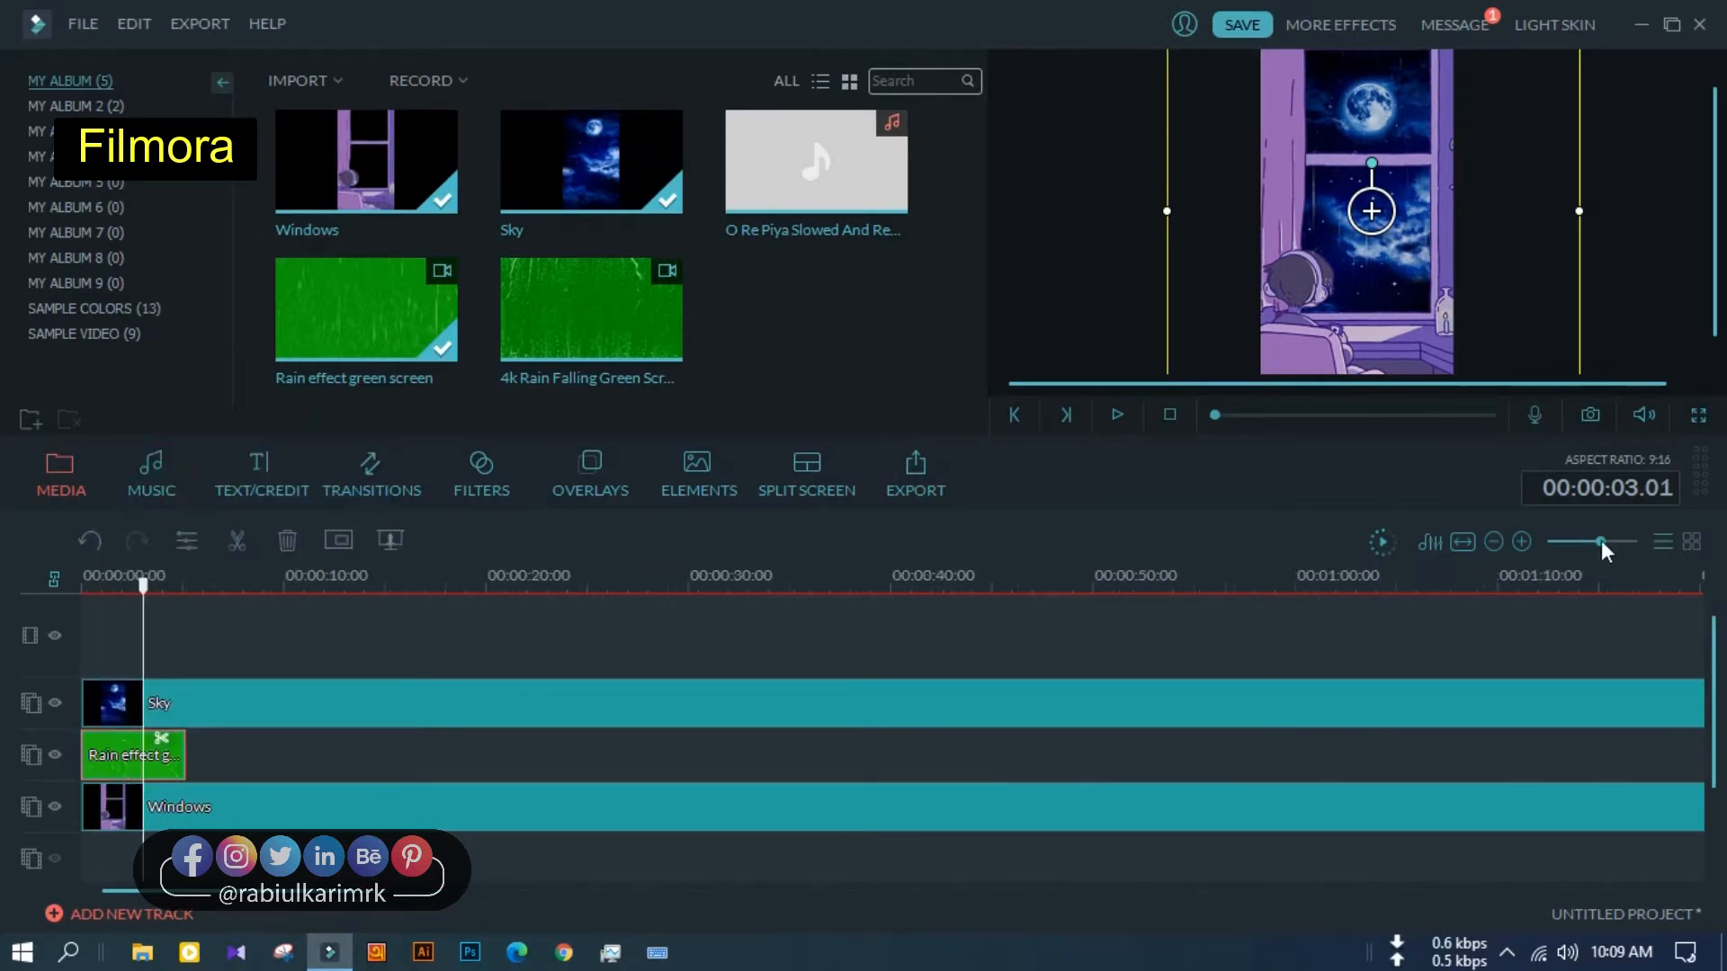
left_click_drag(141, 584, 166, 590)
key("ctrl+v")
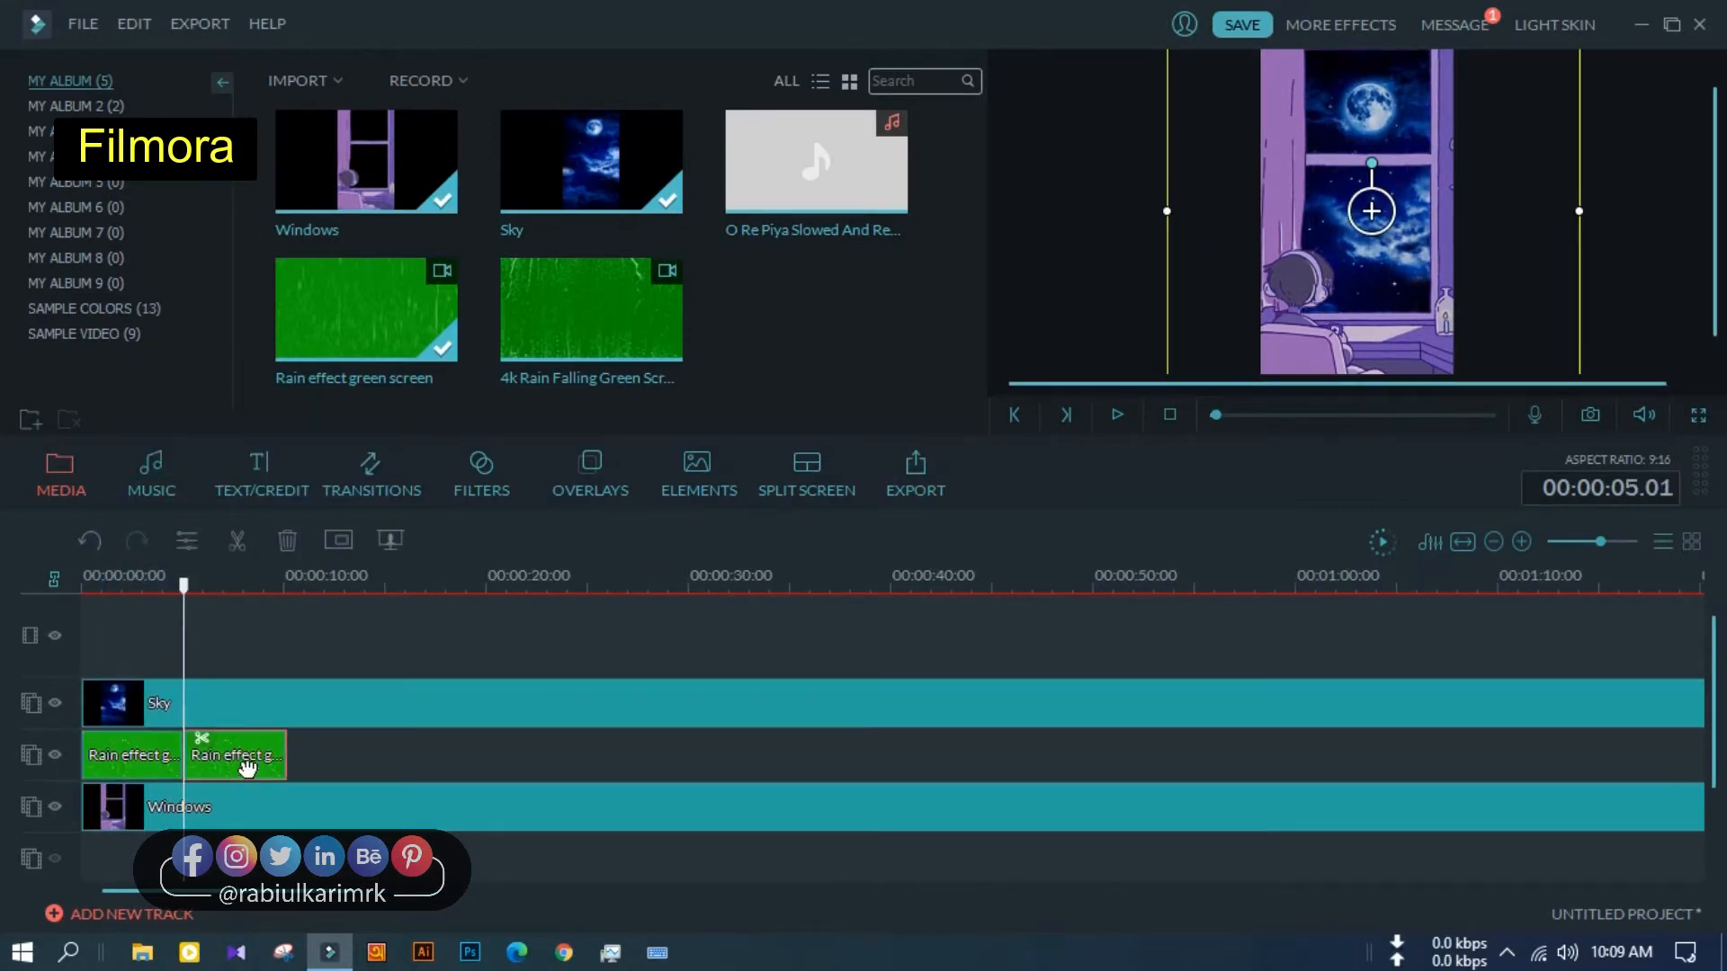
Copy both rain clips and paste them at 00:00:10, directly after the existing pair
left_click(169, 761, "ctrl")
right_click(267, 762)
left_click(327, 618)
left_click_drag(82, 587, 286, 605)
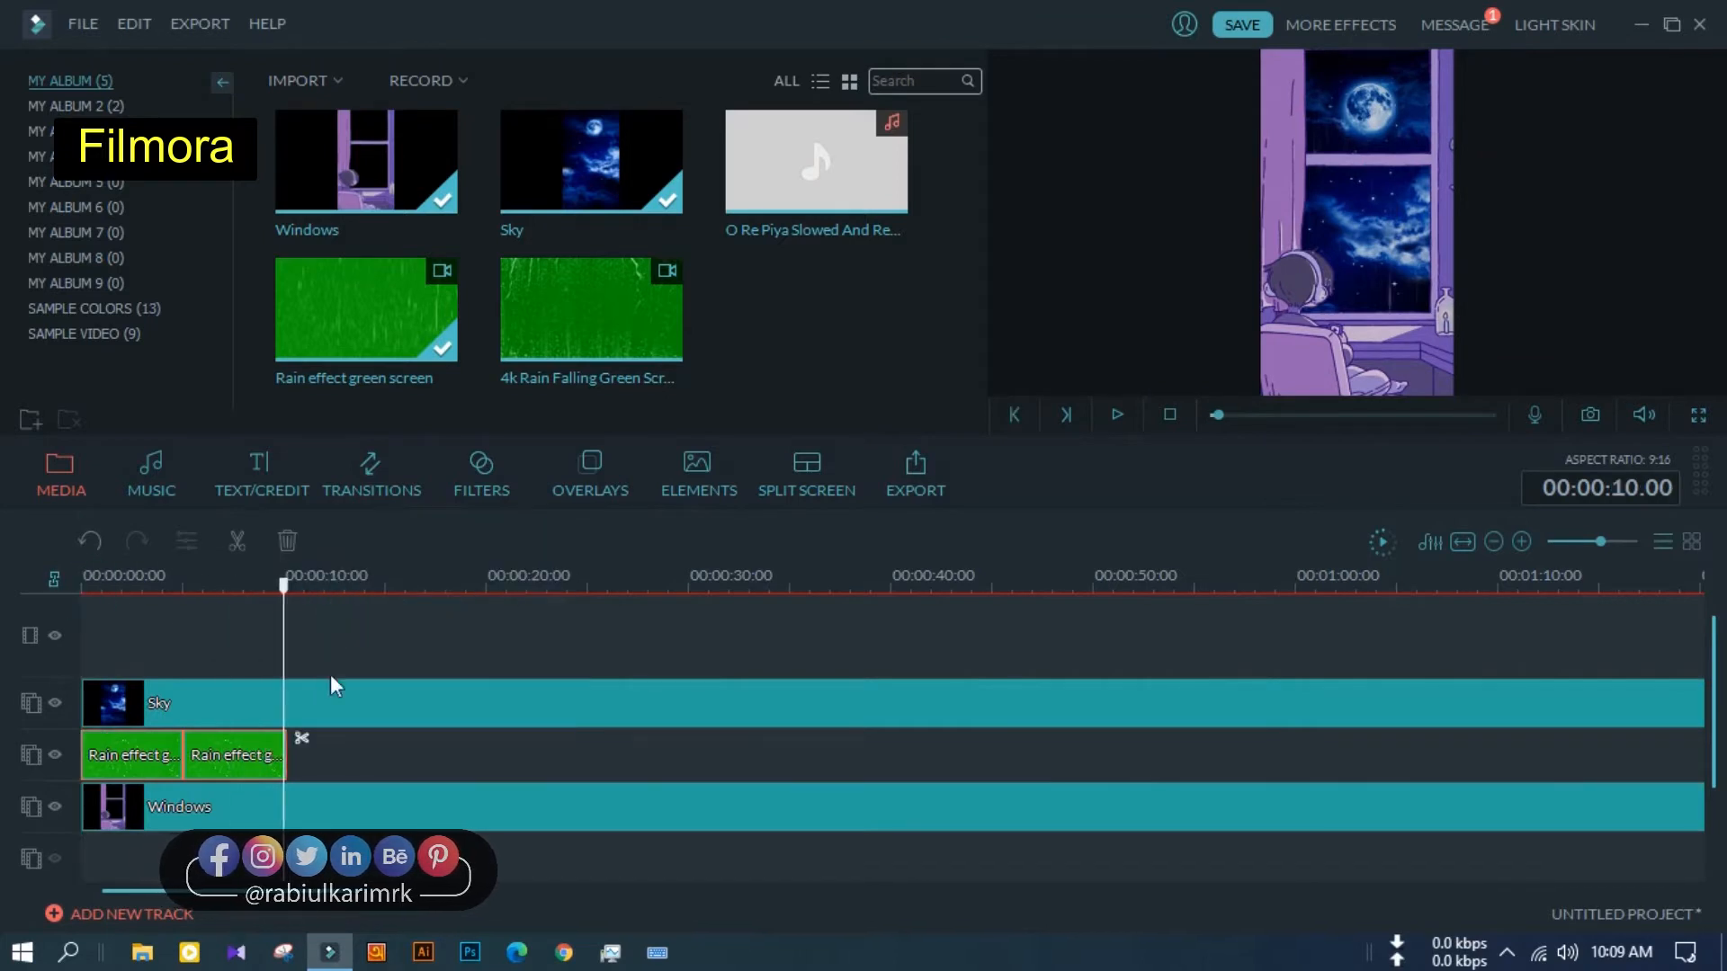
right_click(393, 754)
left_click(473, 636)
Copy all four rain clips and paste them at about 00:00:20, right after the fourth
left_click_drag(551, 757, 135, 760)
right_click(134, 760)
left_click(255, 615)
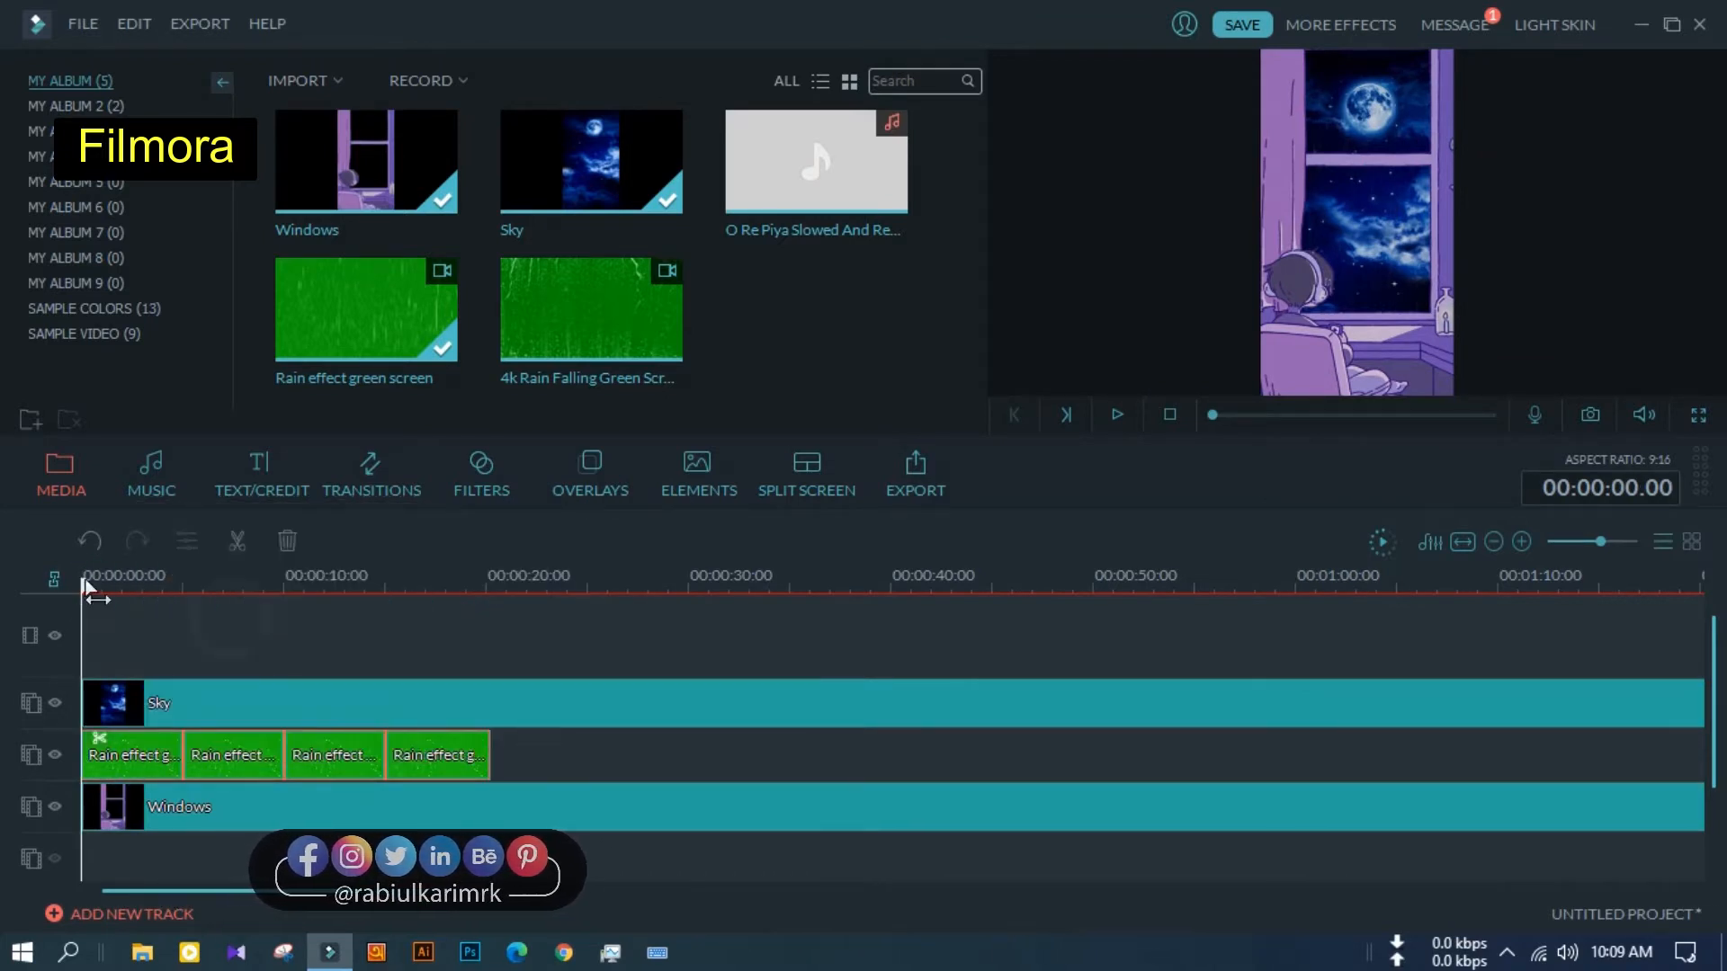
left_click_drag(83, 587, 491, 621)
right_click(570, 750)
left_click(642, 633)
Copy all eight rain clips and paste them at about 00:00:40, right after the eighth
left_click_drag(974, 746, 96, 765)
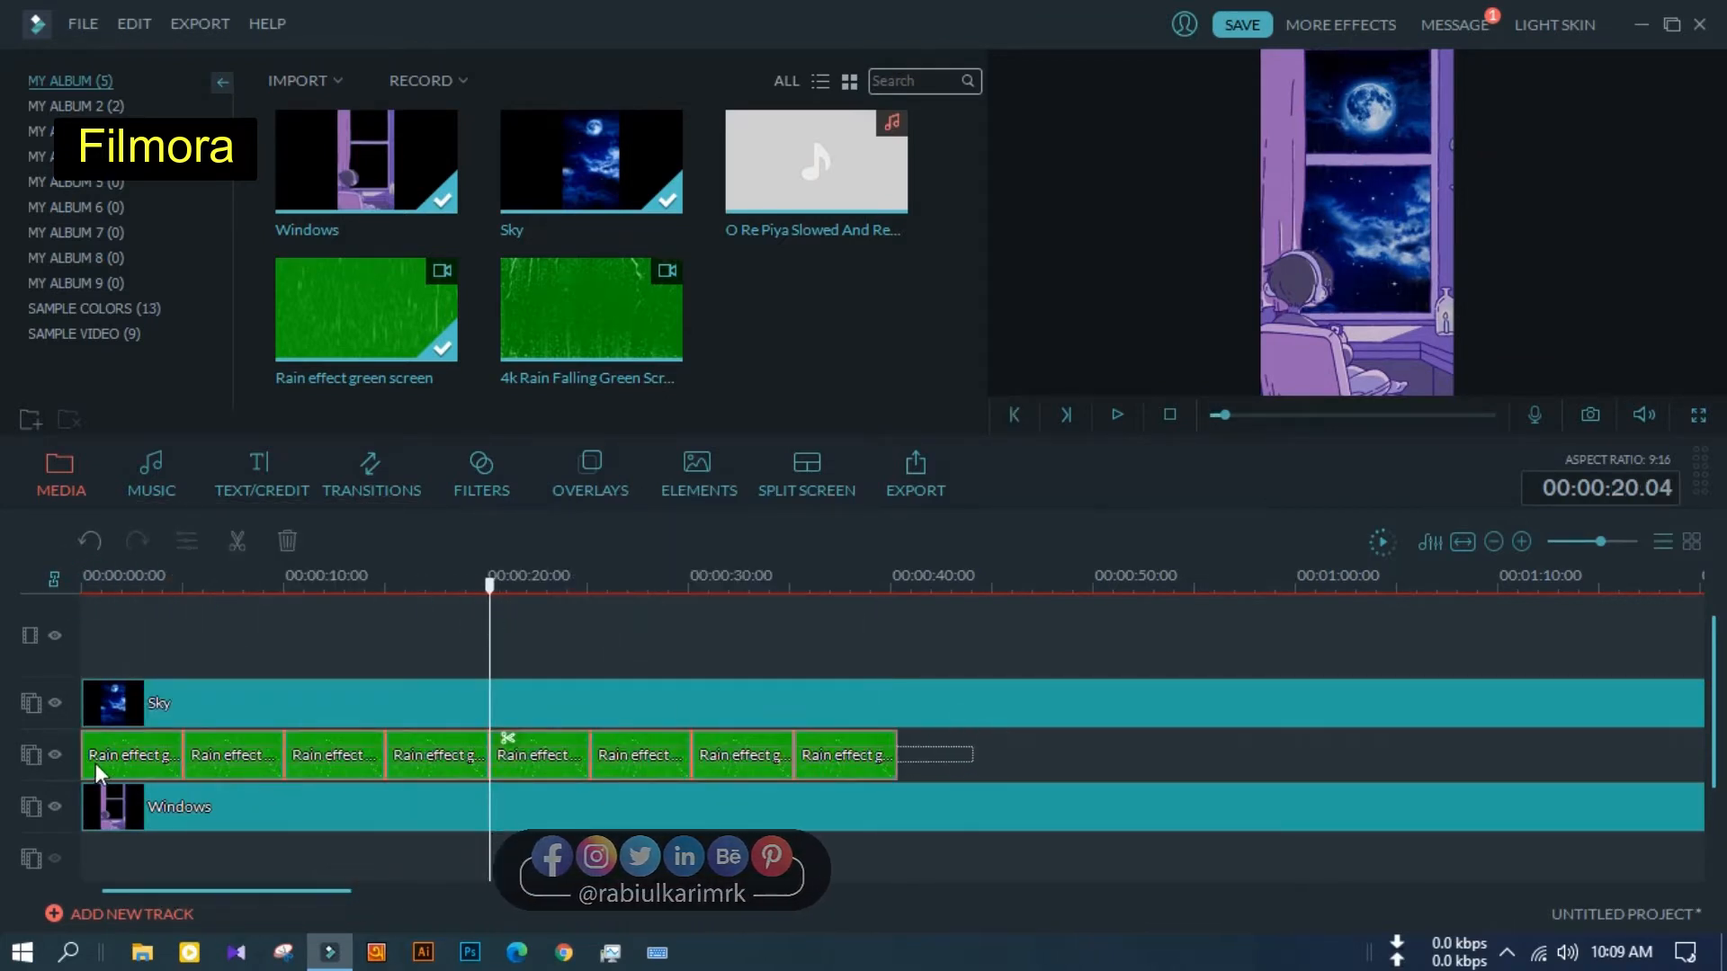
right_click(517, 748)
left_click(632, 595)
left_click_drag(877, 585, 898, 587)
right_click(993, 769)
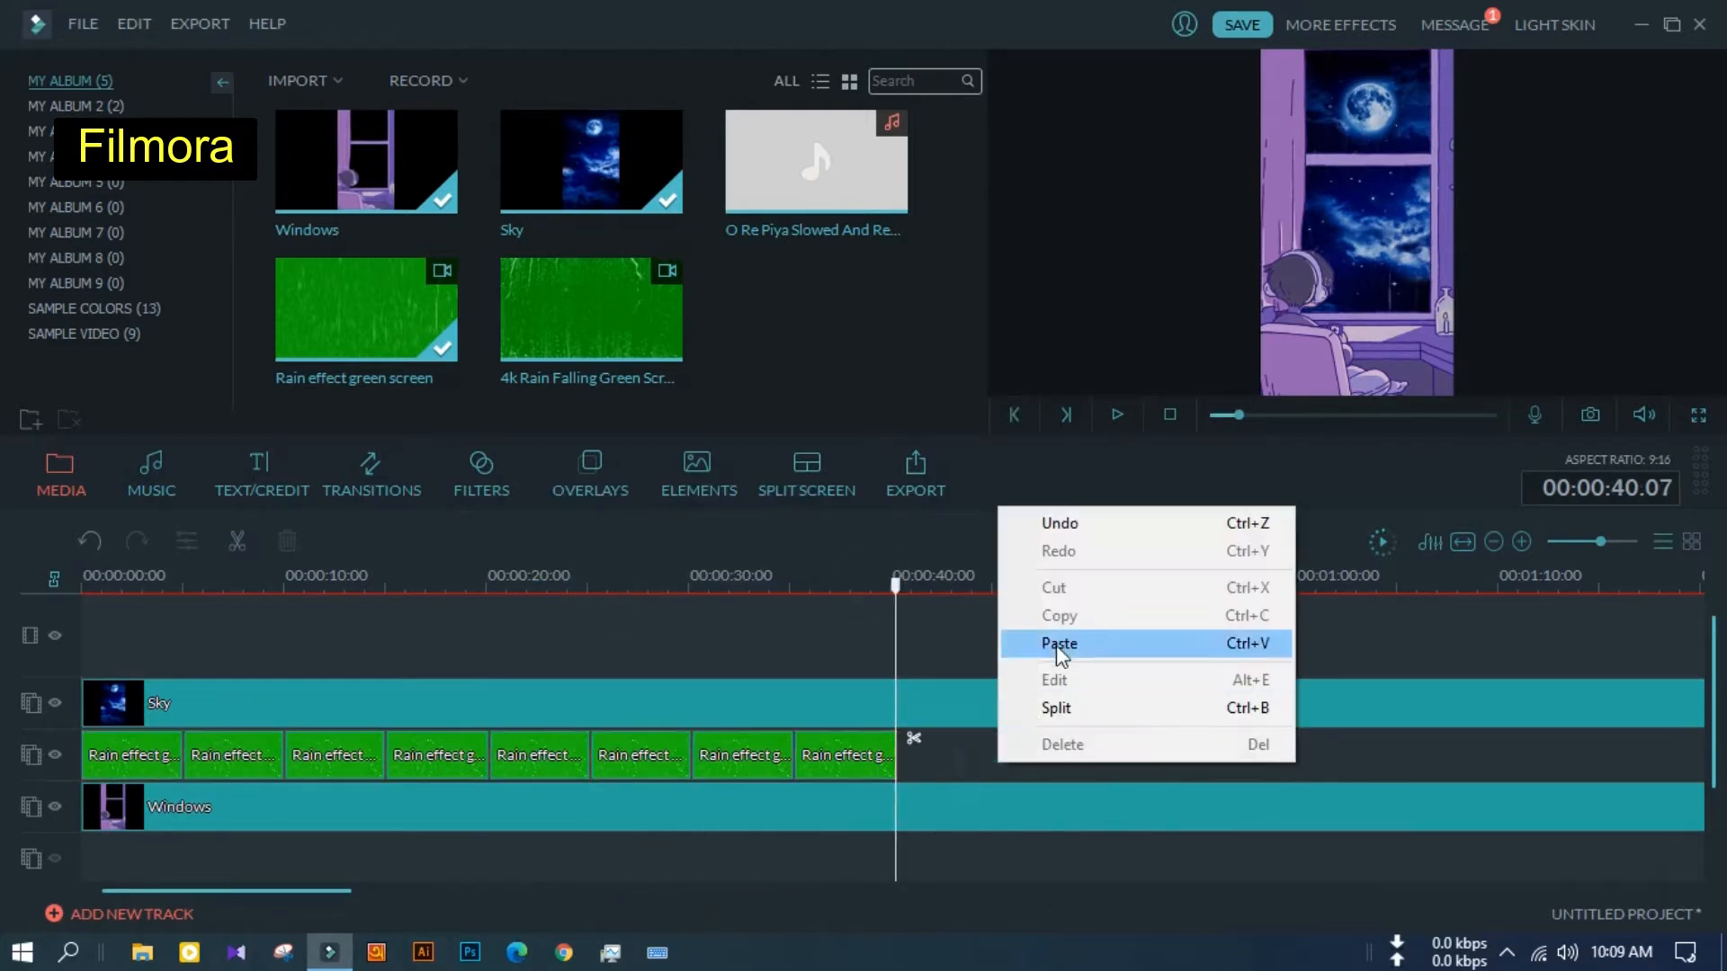
left_click(1052, 640)
Copy all sixteen rain clips and paste them at about 00:01:20, right after the last one
left_click_drag(1666, 750, 79, 769)
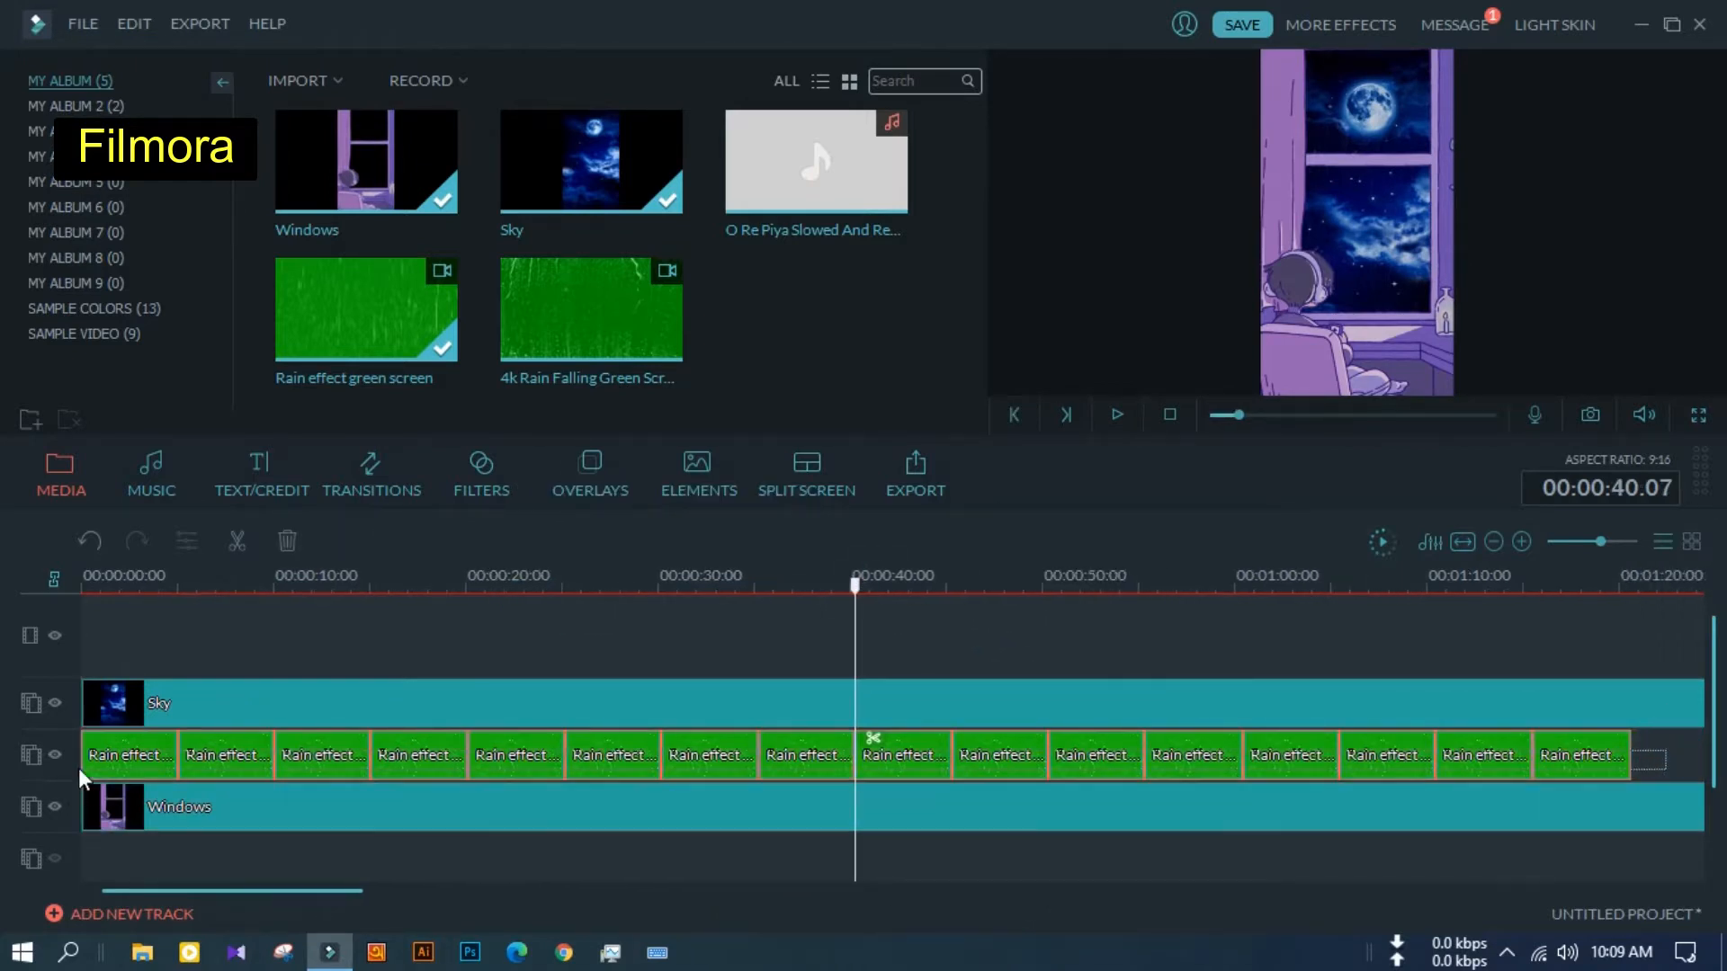
left_click_drag(267, 891, 472, 892)
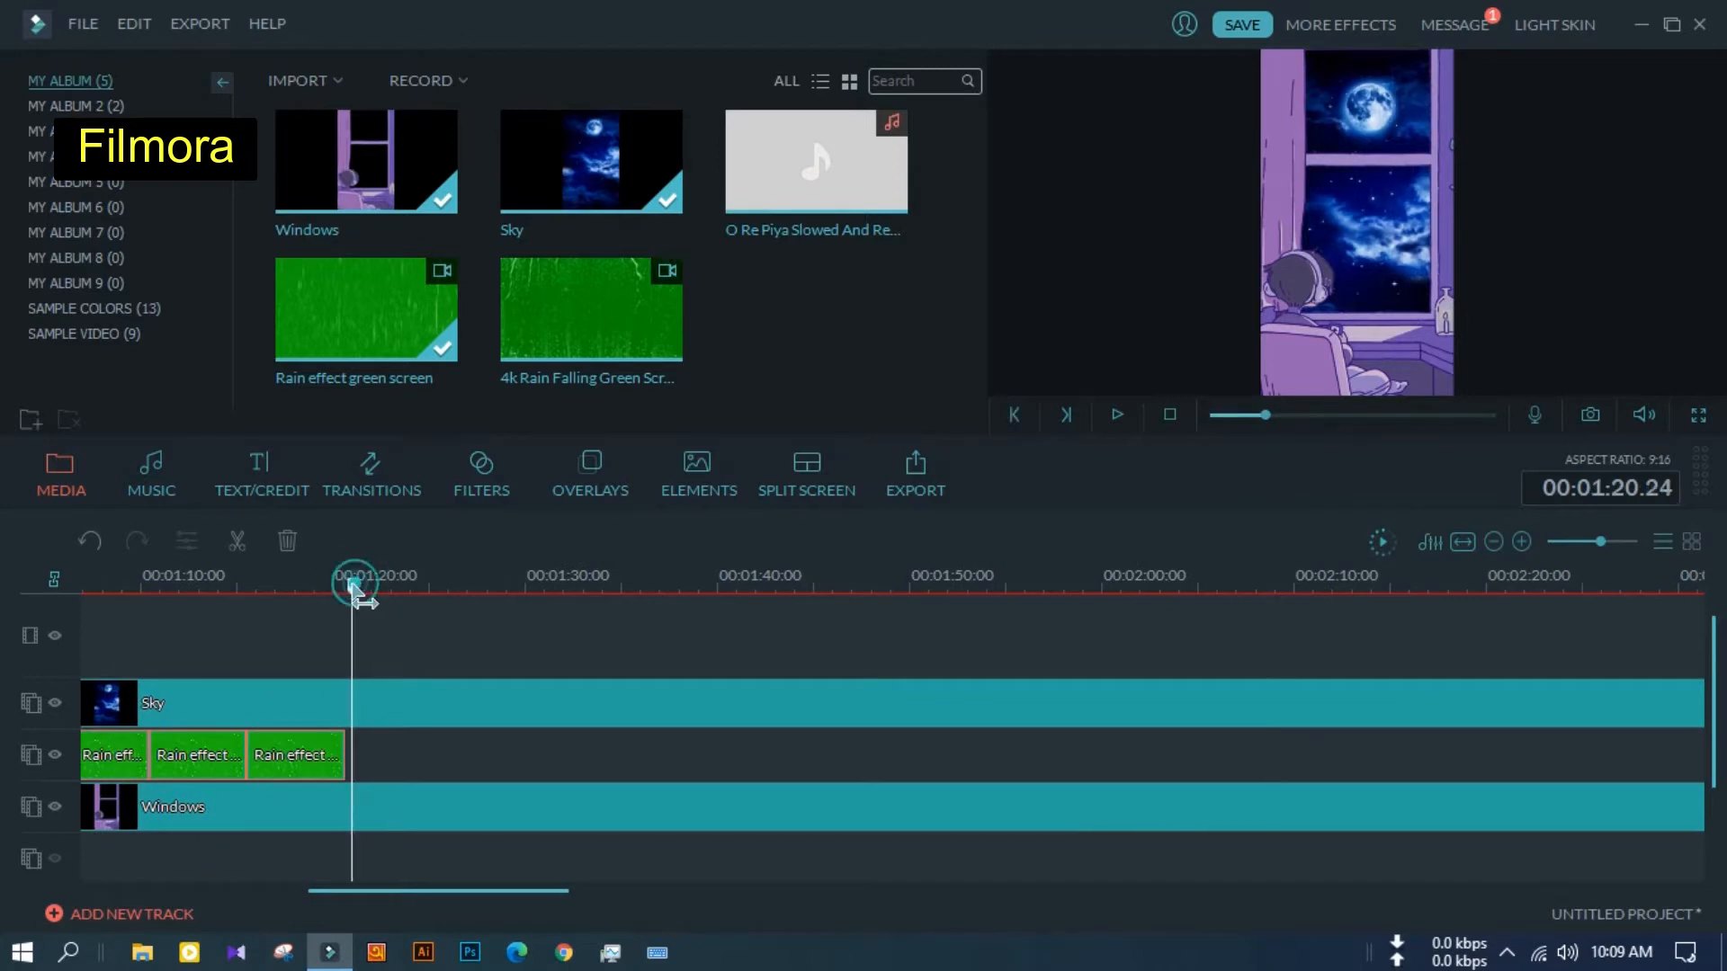
key("ctrl+v")
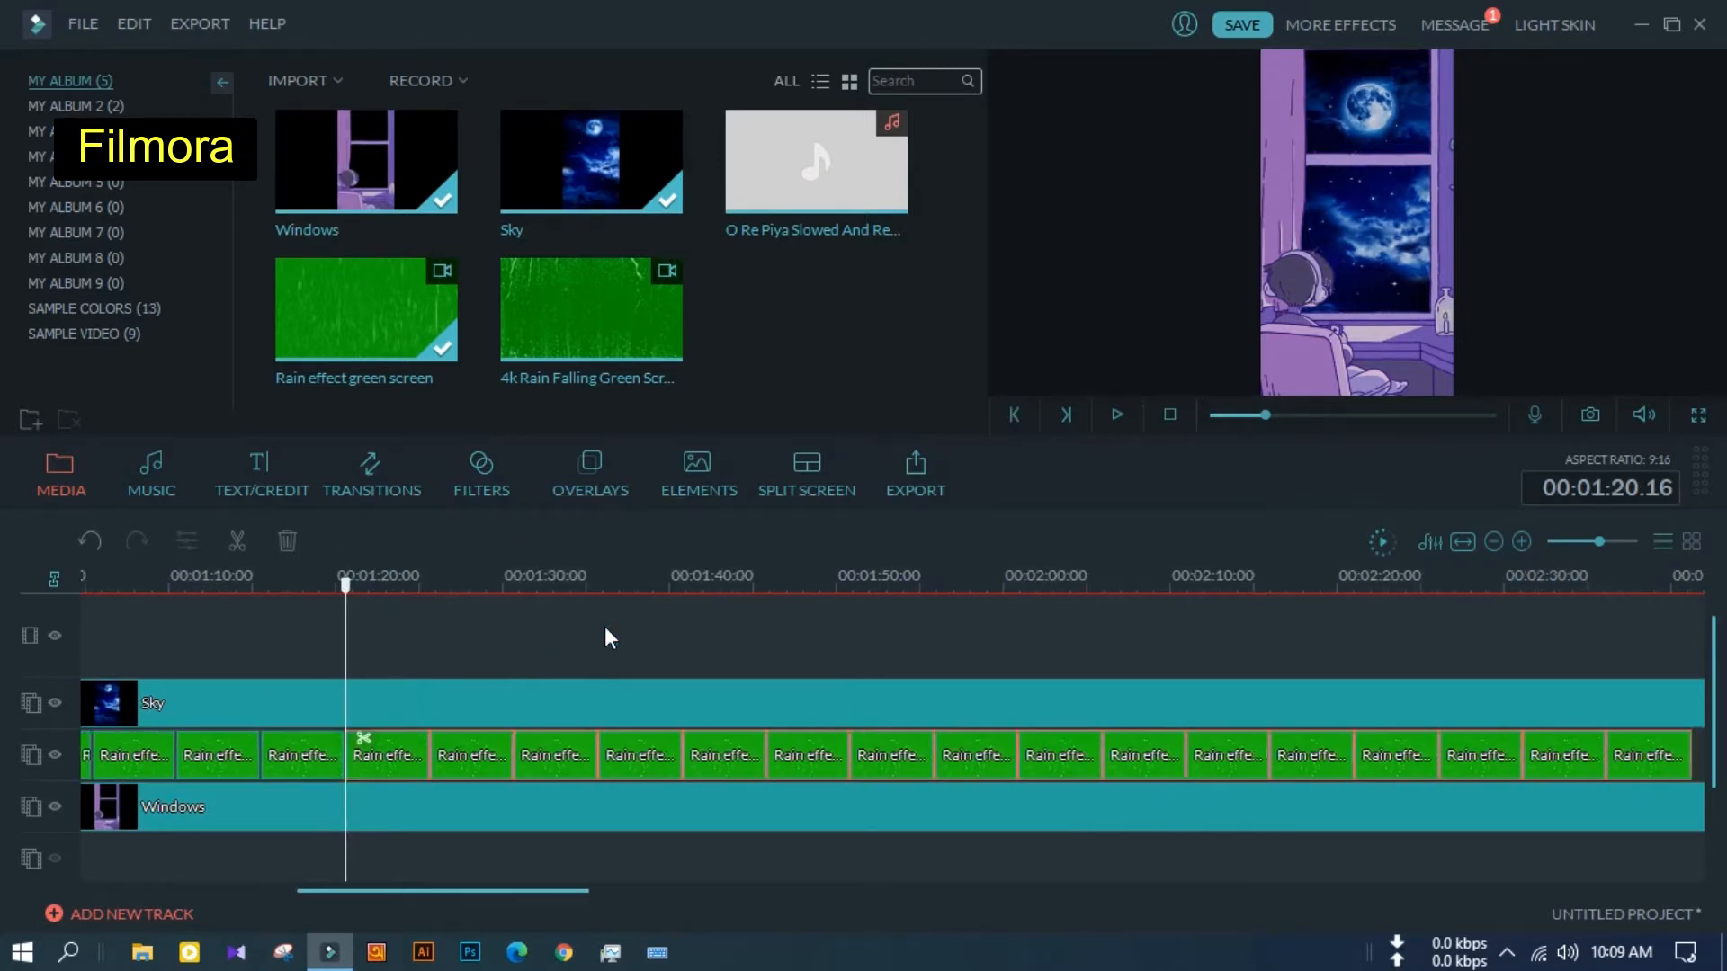
Copy all rain clips and paste them at about 00:02:41, repeating the paste after the last clip until the rain outruns the Sky clip
scroll(606, 627, "down", 2)
mouse_move(462, 890)
left_mouse_down()
mouse_move(548, 904)
mouse_move(448, 898)
left_mouse_up()
left_click_drag(1503, 753, 112, 772)
right_click(595, 764)
left_click(650, 614)
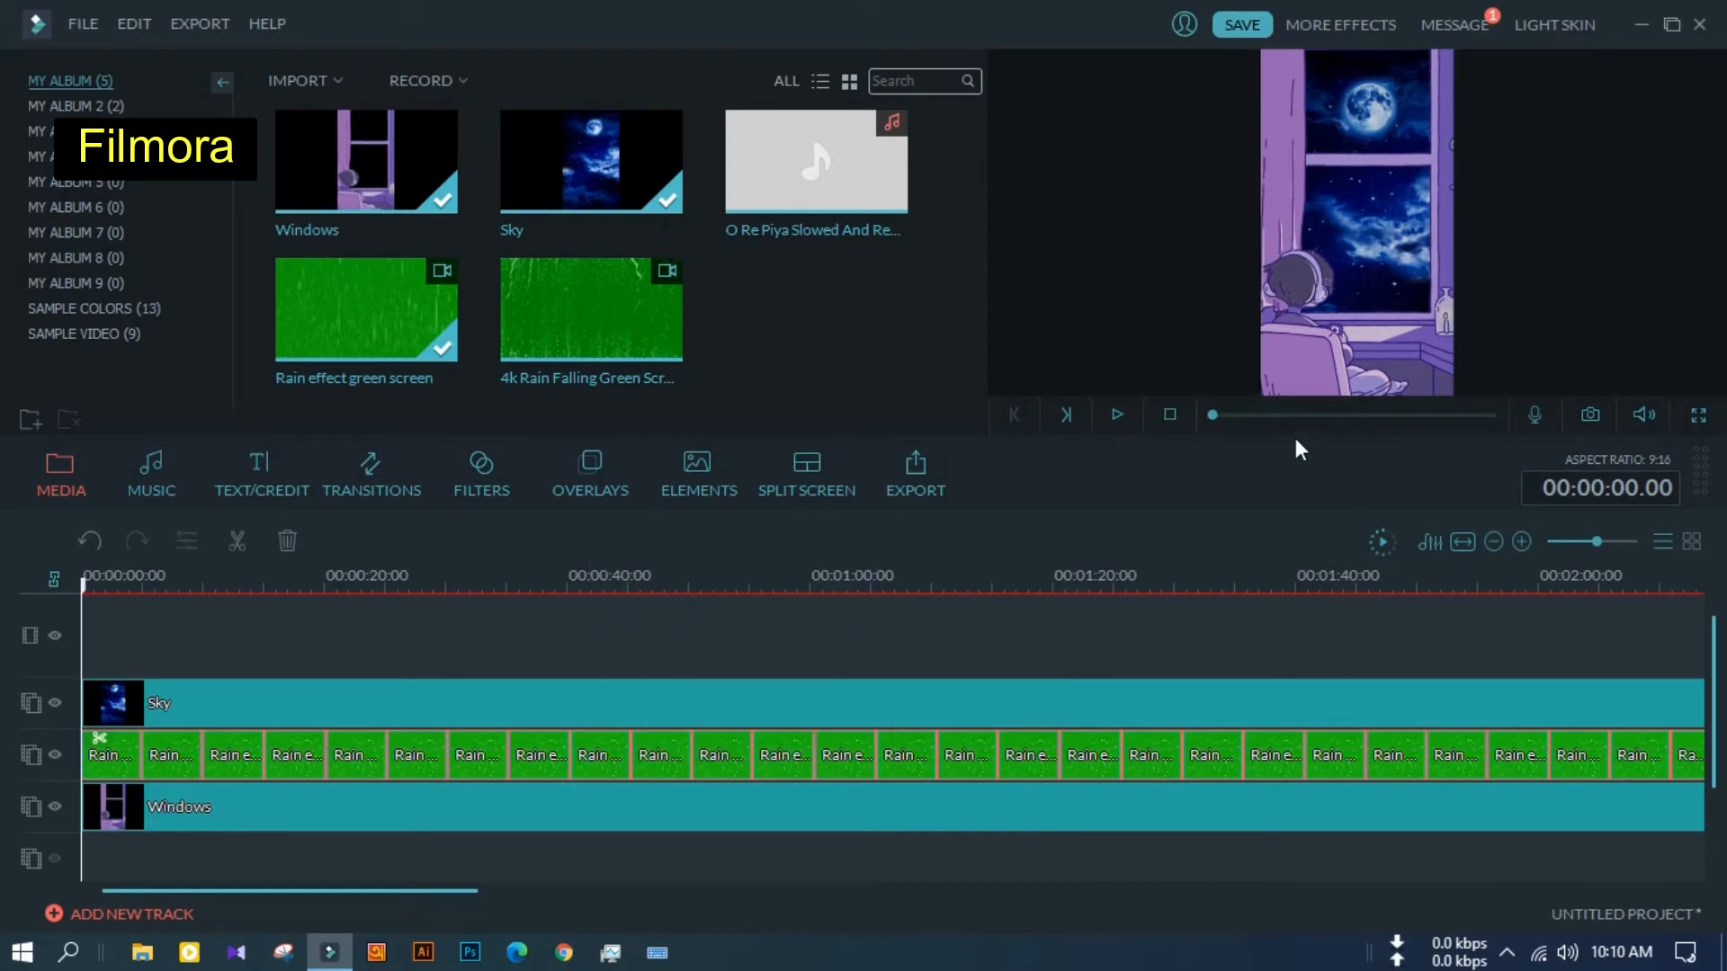
left_click_drag(1256, 417, 1314, 415)
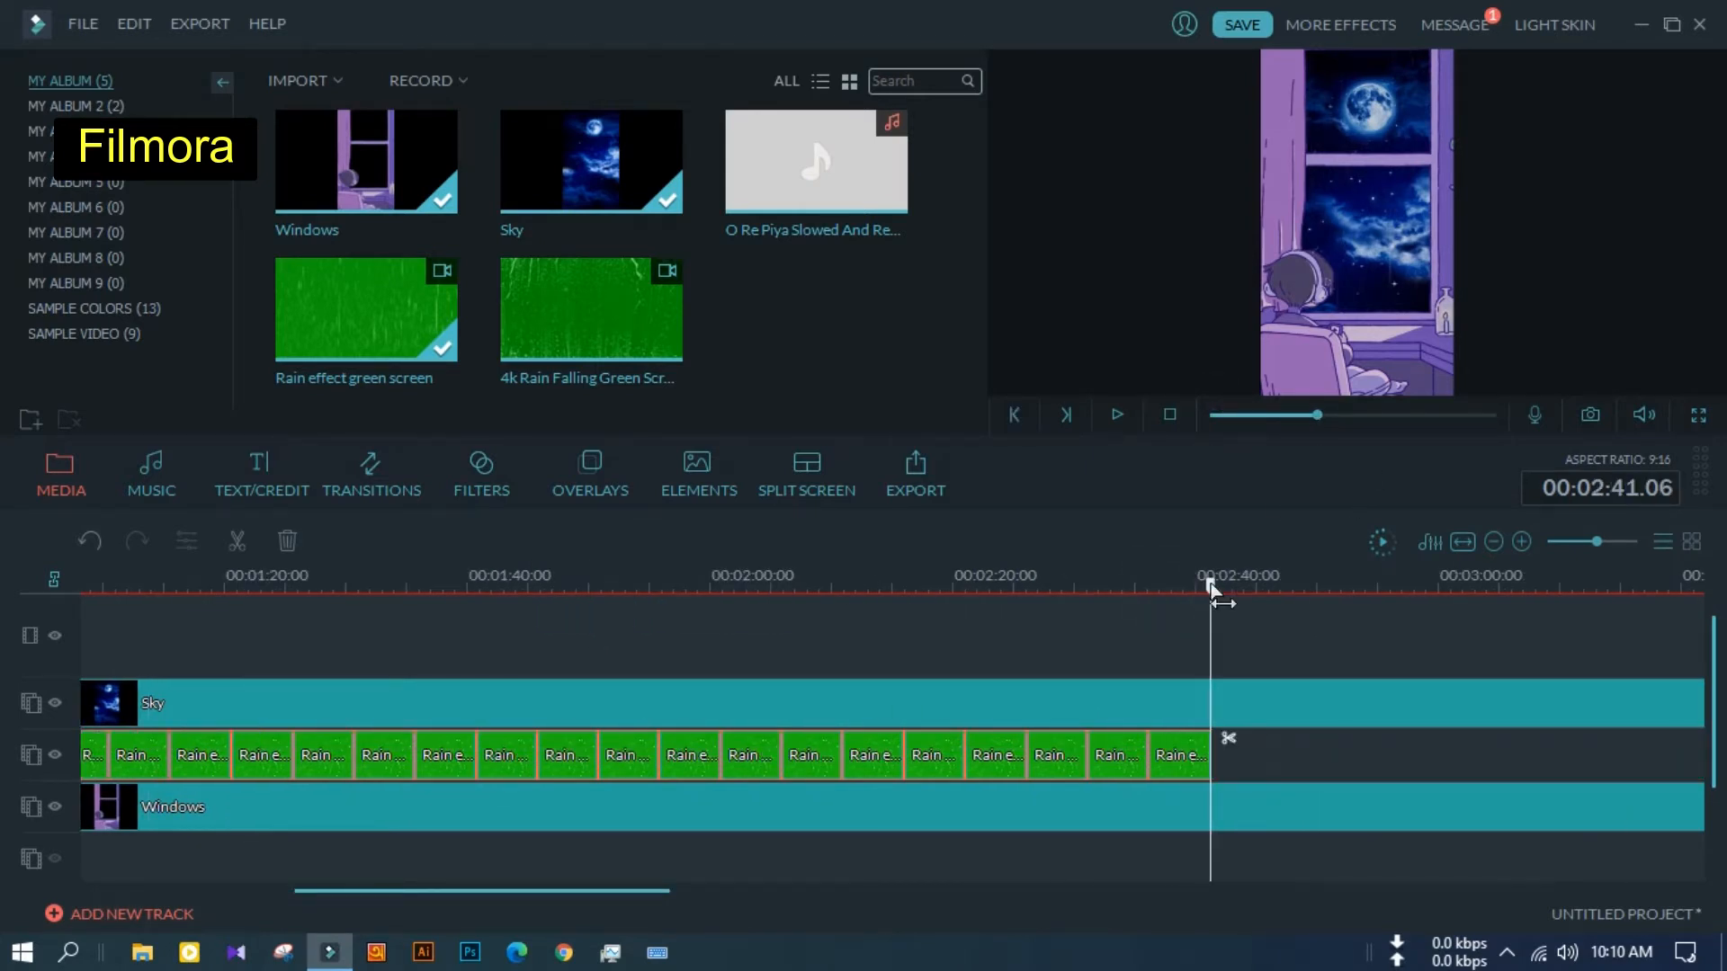
key("ctrl+v")
left_click_drag(518, 892, 1189, 892)
key("ctrl+v")
Split the rain track where the Sky clip ends, at about 00:07:08, and delete all surplus rain clips beyond that point
left_click(1085, 579)
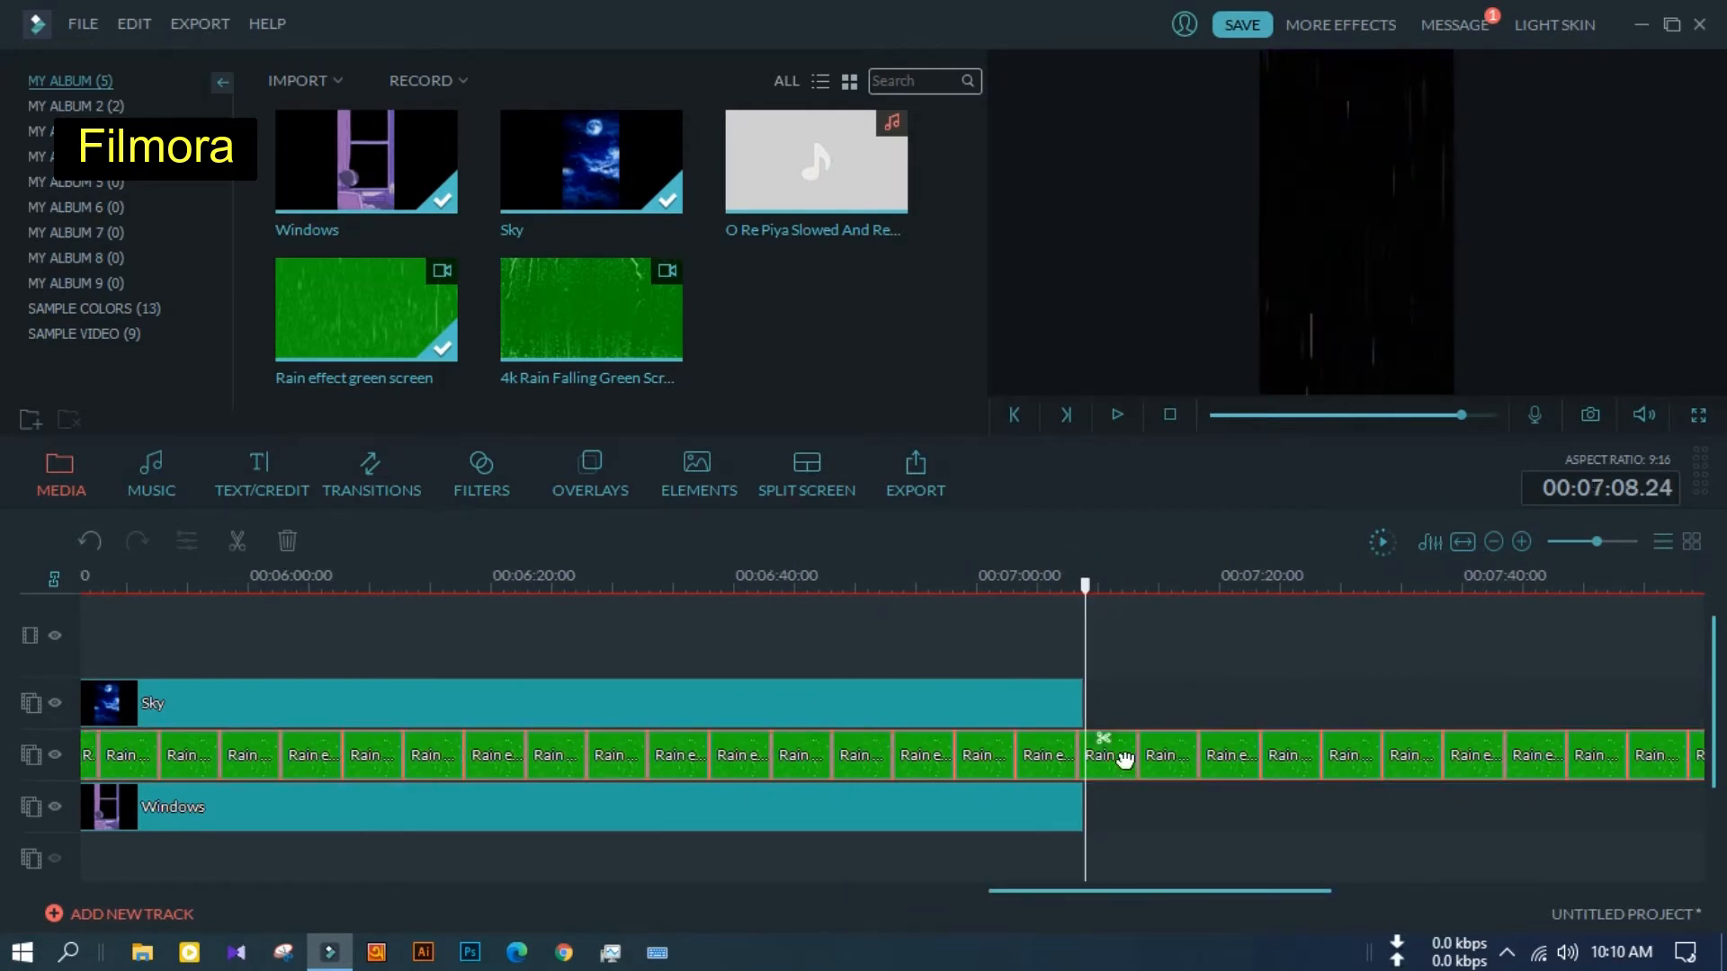
left_click(1104, 739)
left_click_drag(1135, 685, 1419, 781)
right_click(1304, 760)
left_click(1370, 738)
left_click_drag(1287, 659, 1506, 852)
right_click(1032, 770)
left_click(1090, 748)
Preview the video from the beginning and add the O Re Piya Slowed And Reverb song to the audio track from 00:00:00
key("space")
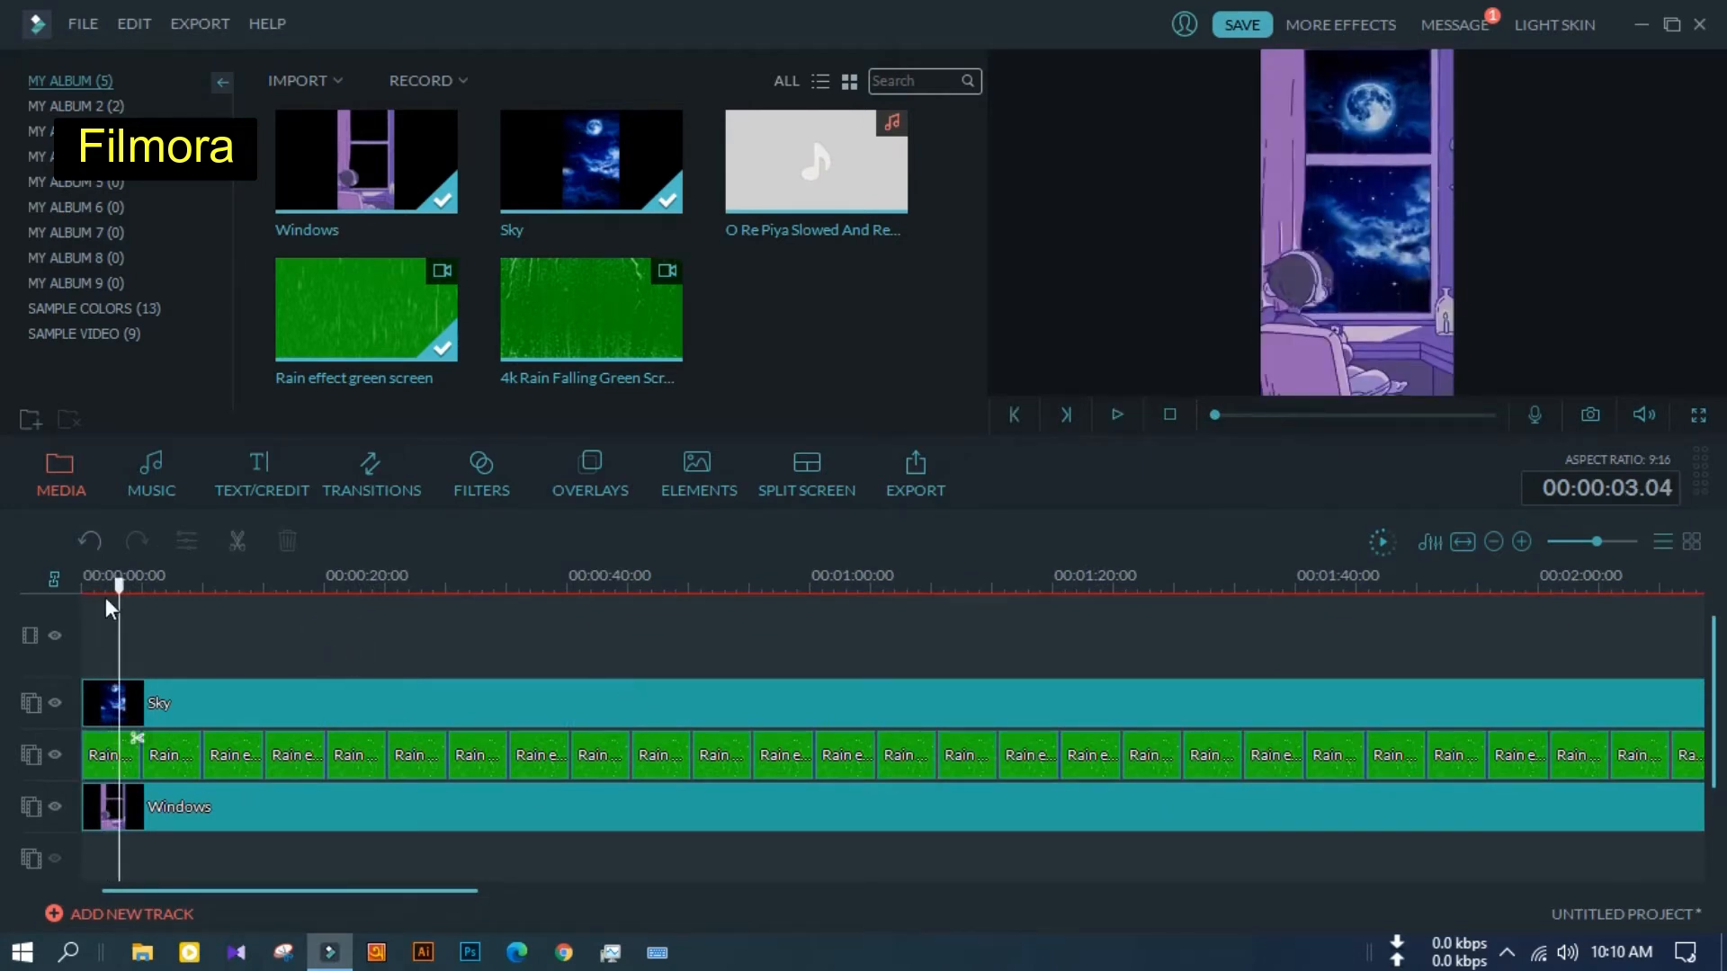
double_click(888, 187)
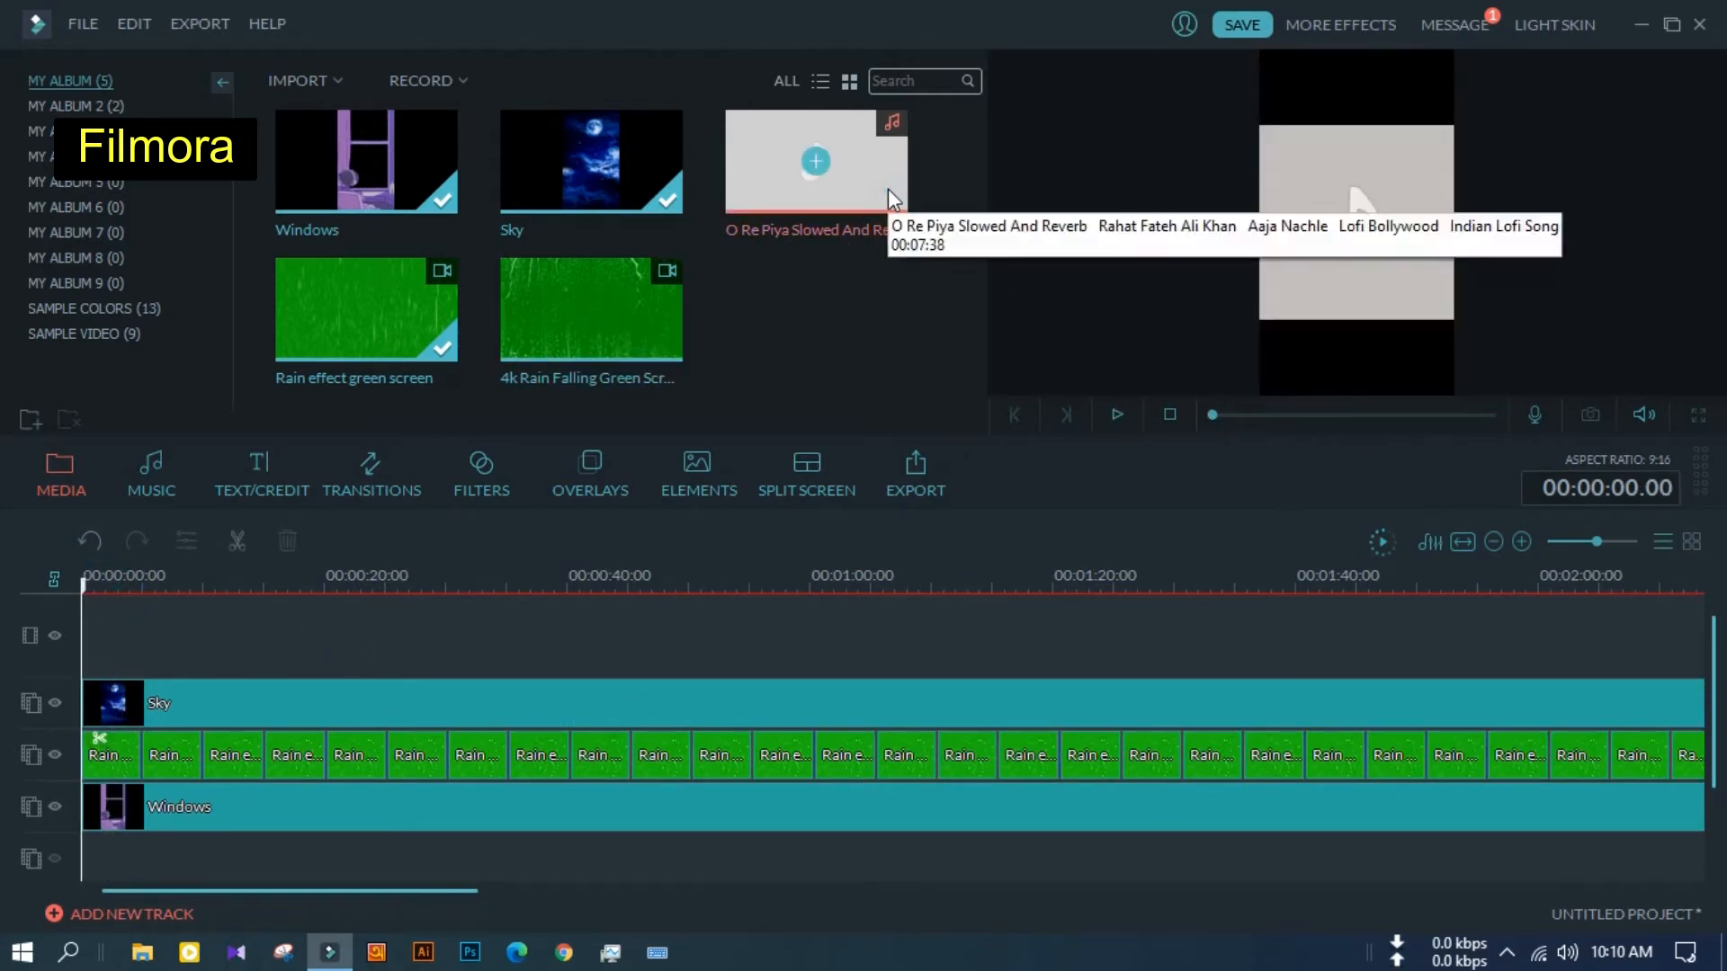
left_click_drag(859, 206, 216, 817)
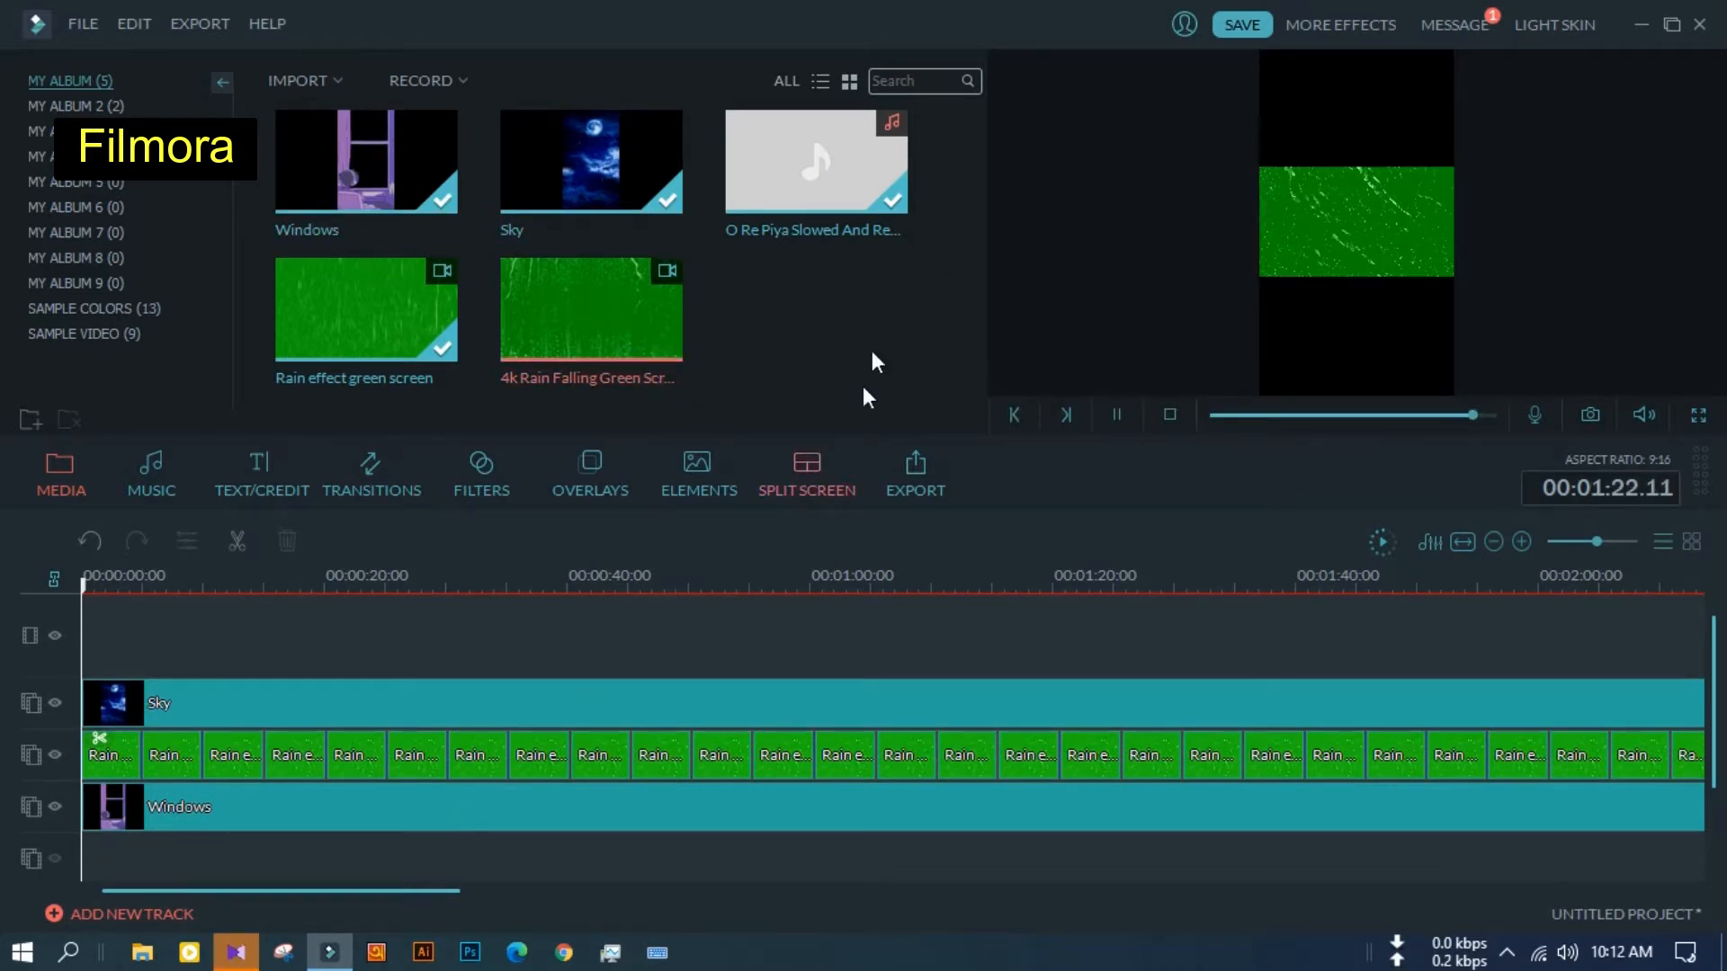
Preview the 4k Rain Falling Green Screen video and place it on the rain track just beyond the last rain clip
left_click(669, 322)
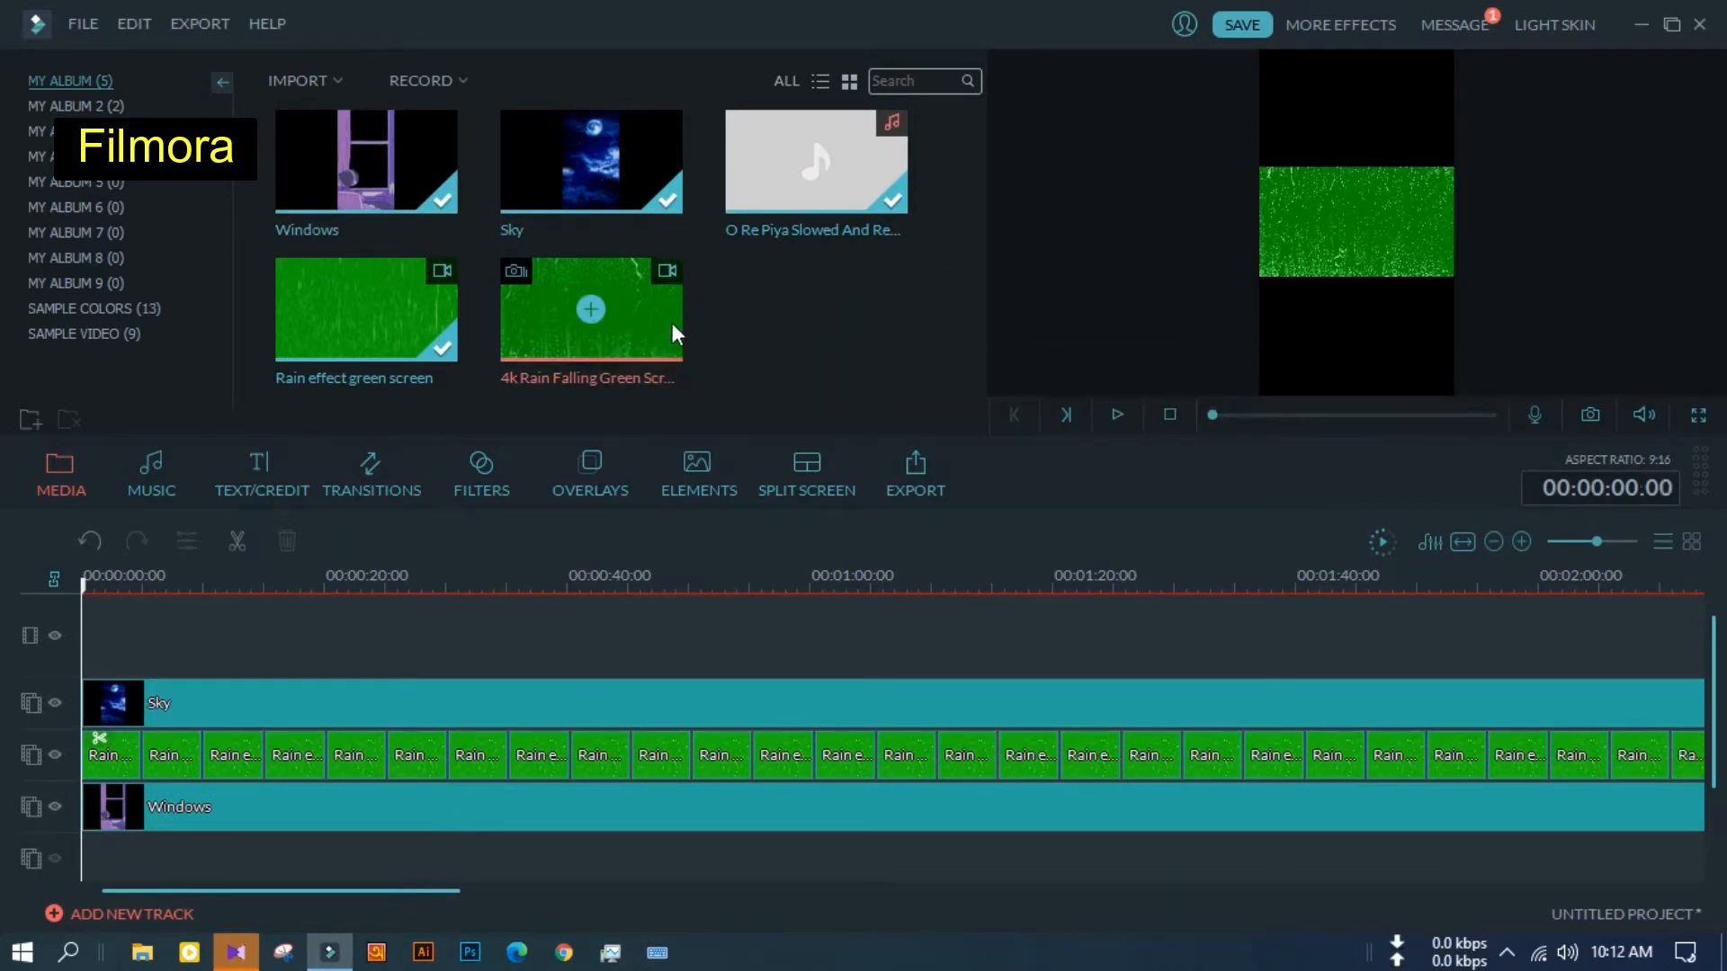
left_click_drag(672, 322, 522, 643)
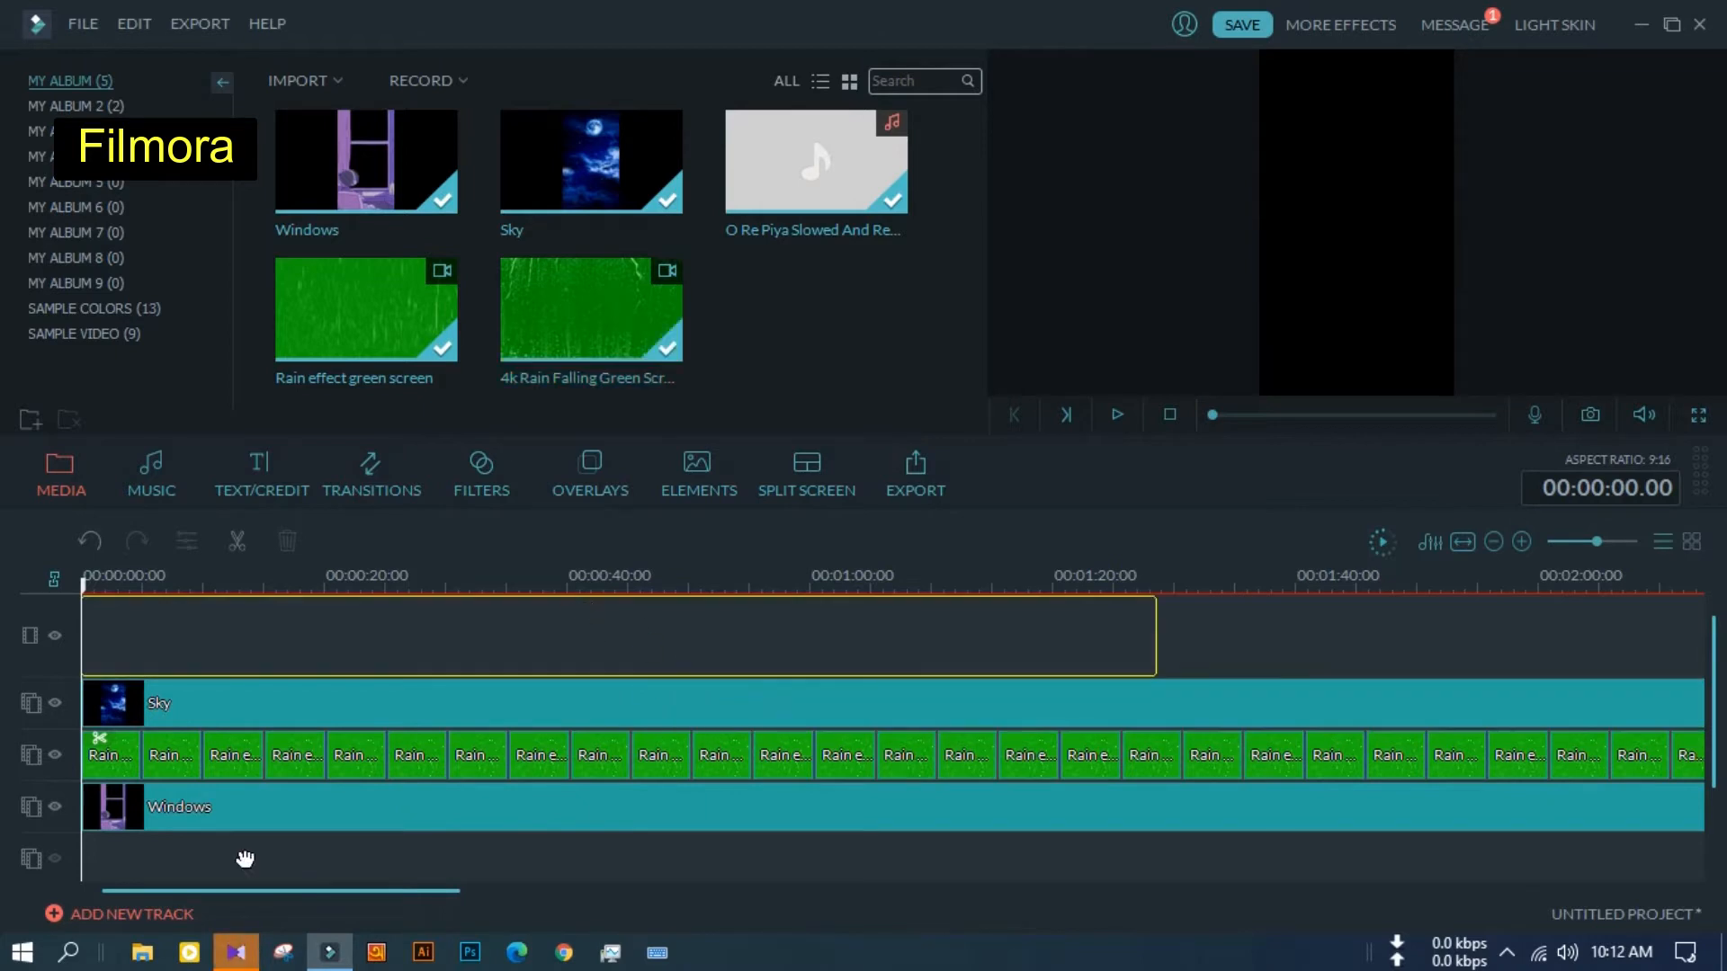
scroll(479, 817, "down", 10)
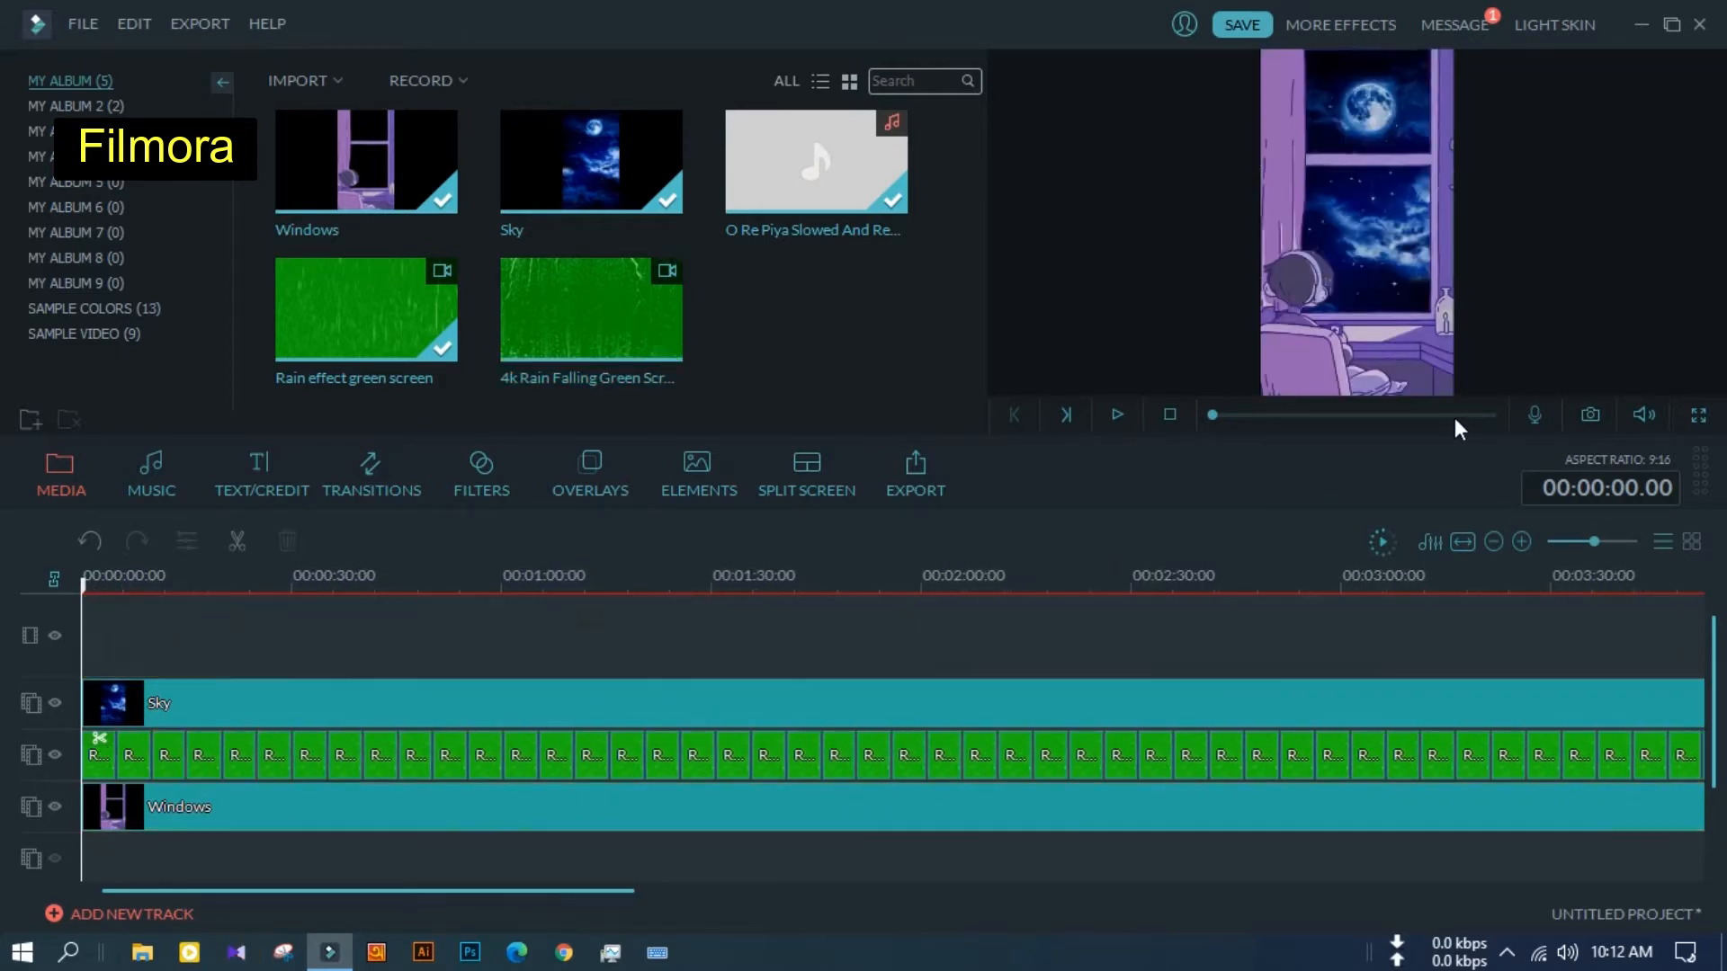
left_click_drag(1458, 429, 1296, 763)
Key out the green of the 4k rain clip and move it to about 00:05:58 in place of the final short rain clips
left_click(591, 756)
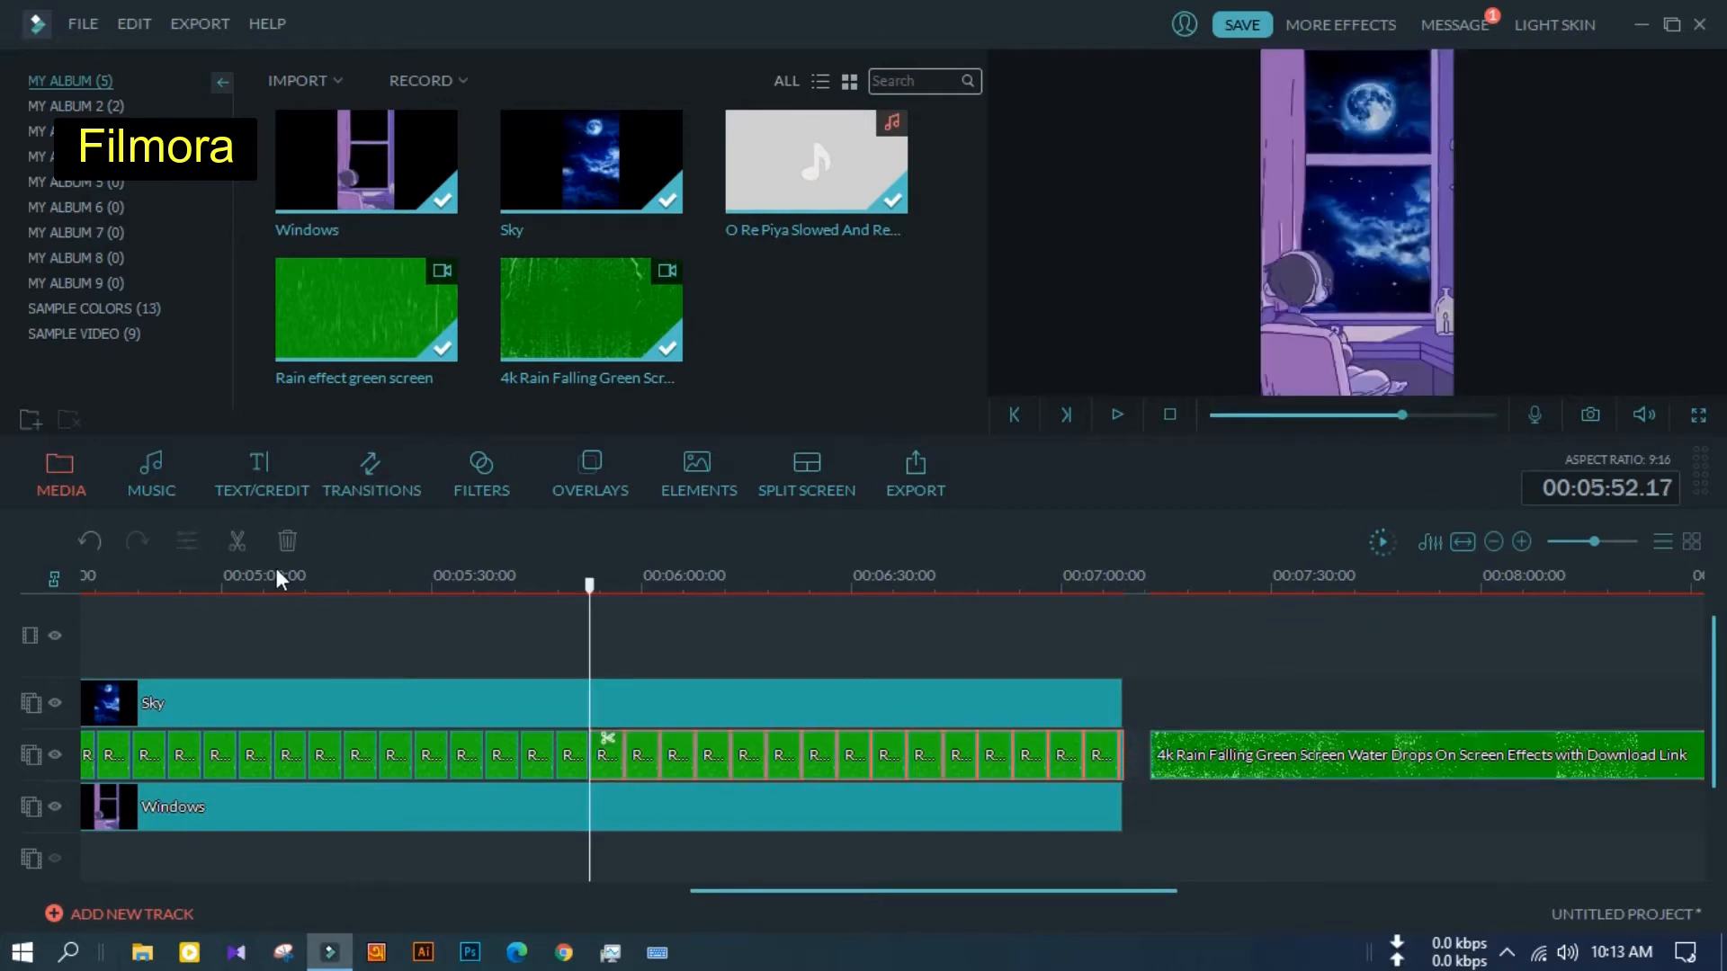
left_click(1241, 755)
left_click(850, 490)
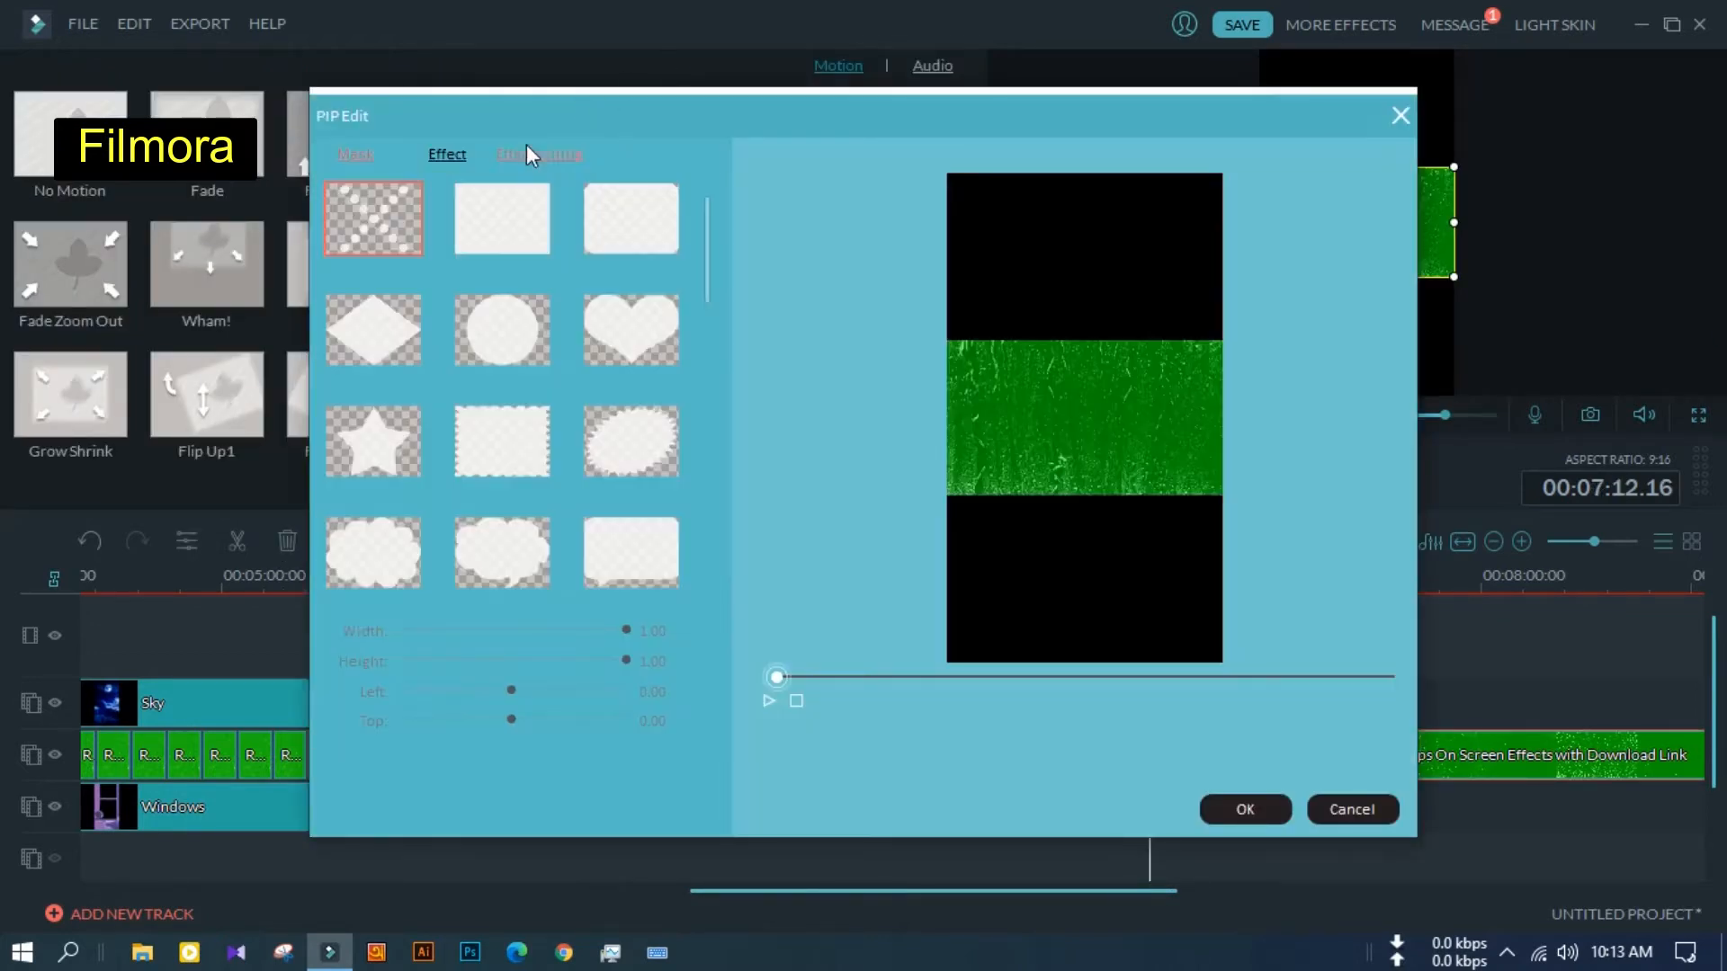
left_click(449, 155)
left_click(362, 223)
left_click(1249, 812)
key("space")
left_click_drag(1263, 775, 782, 746)
key("space")
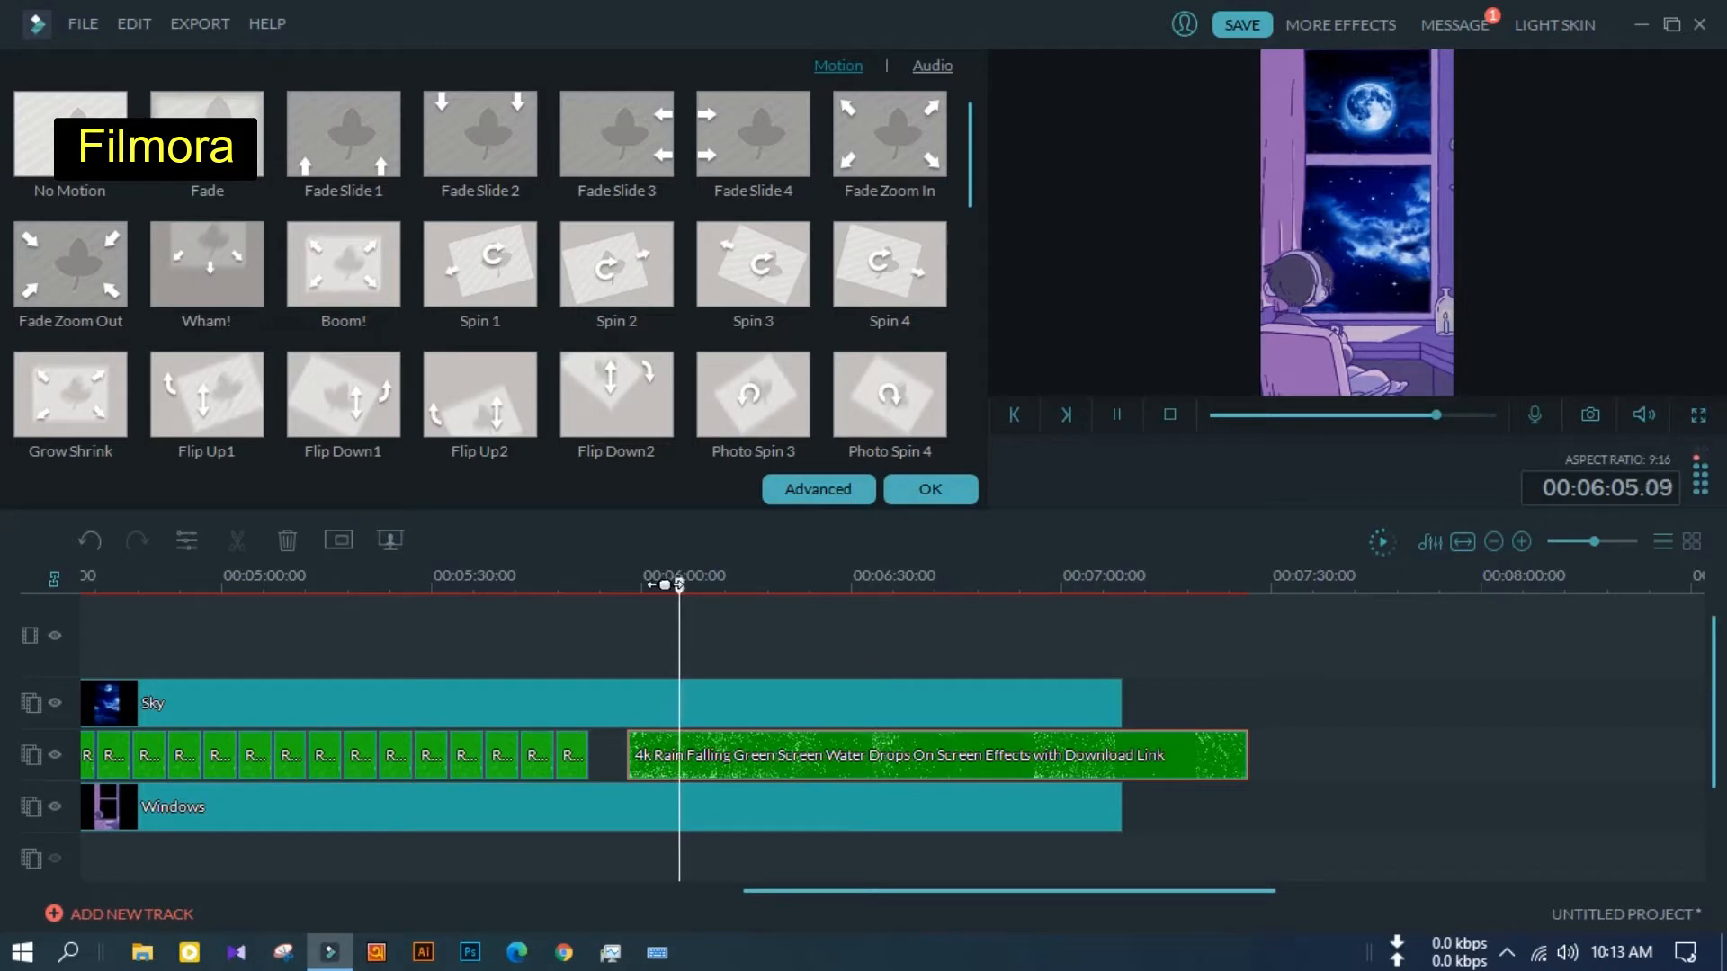
Recheck the 4k rain clip's advanced picture-in-picture effect settings, preview it from its start and delete it
left_click_drag(676, 585, 522, 630)
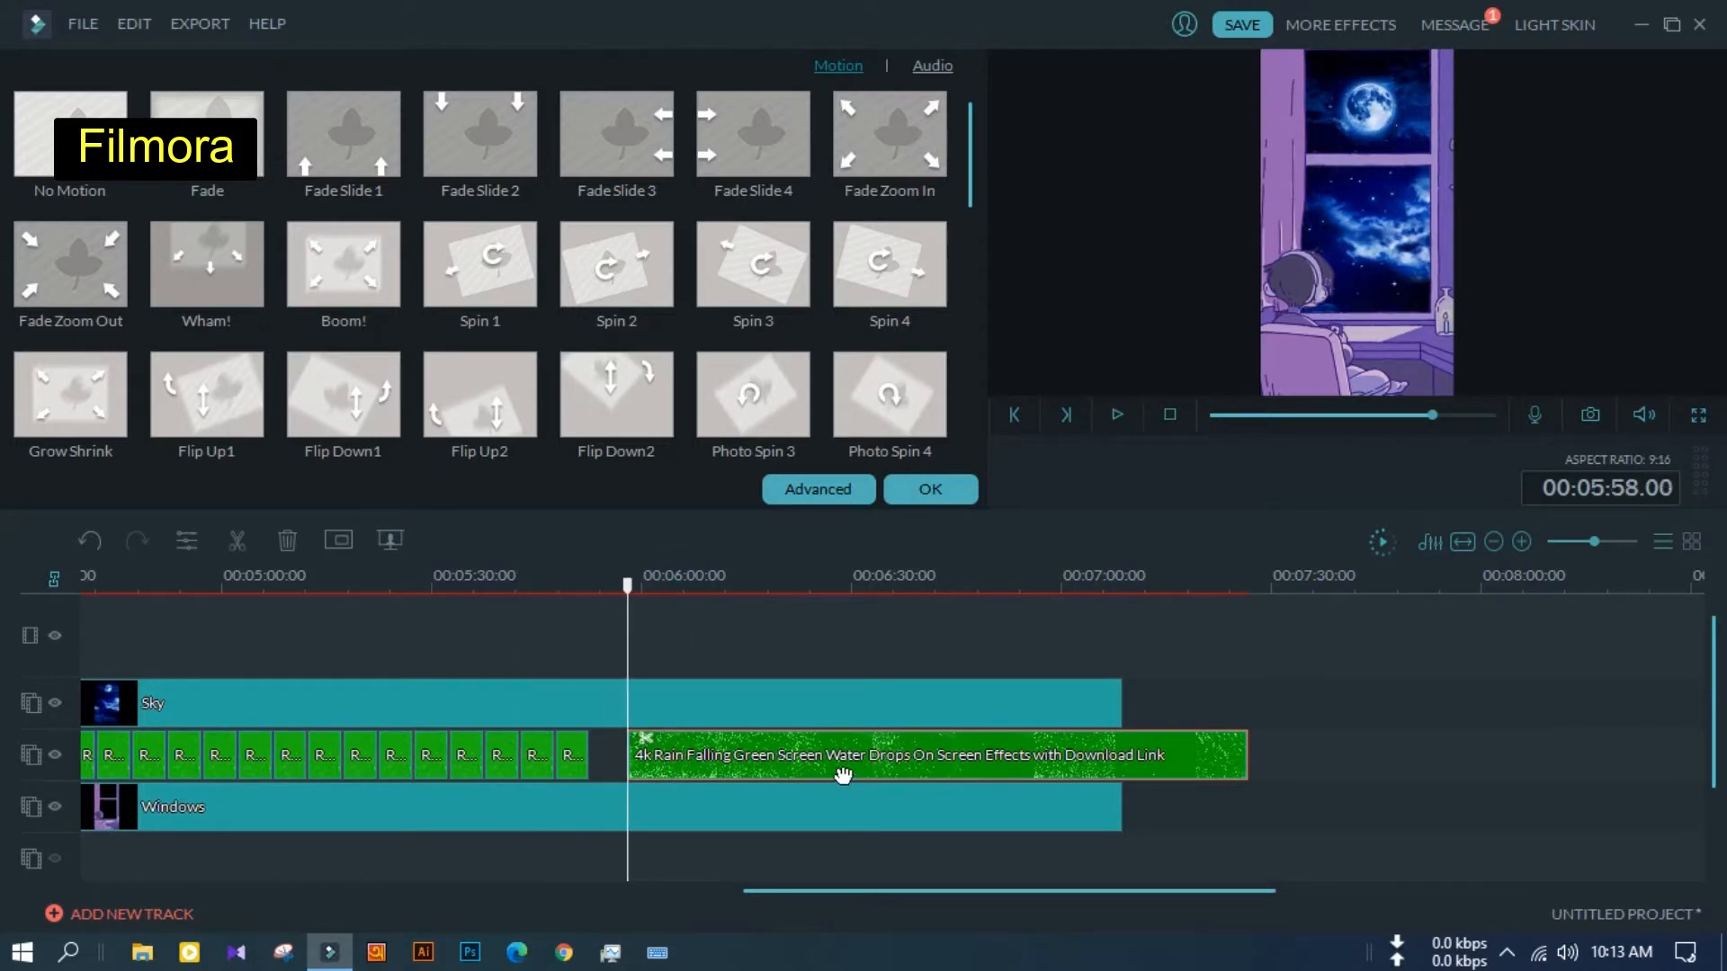
left_click(817, 489)
left_click(441, 156)
left_click(1250, 809)
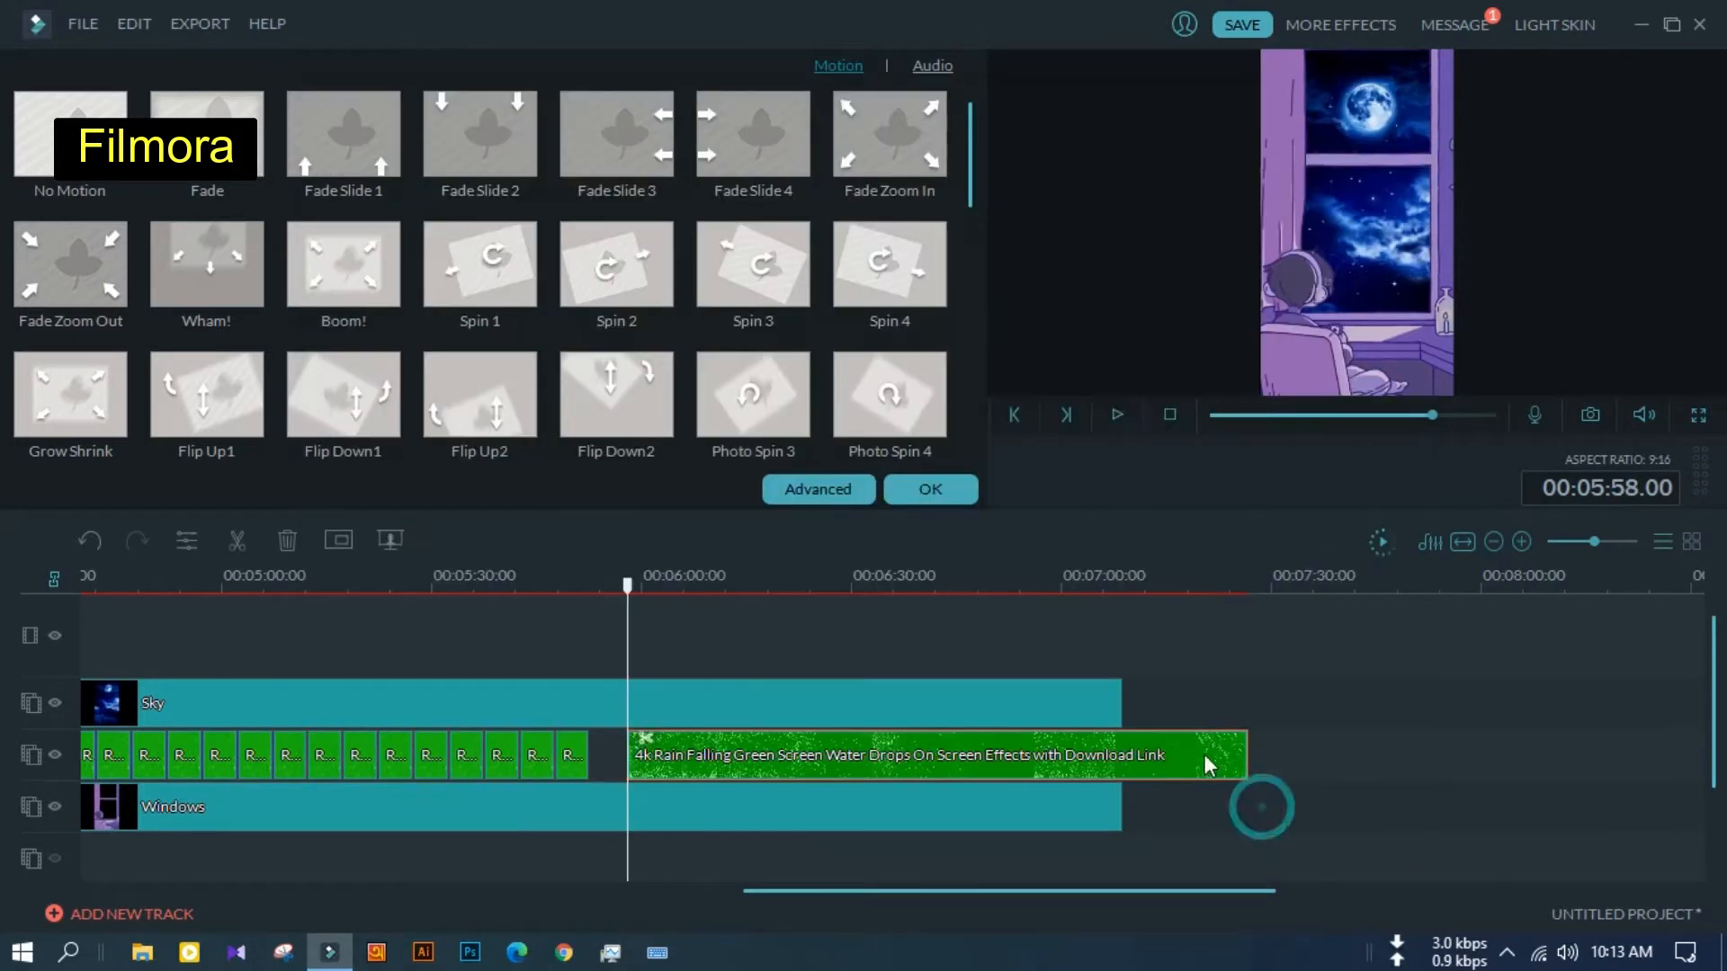
key("space")
right_click(1164, 762)
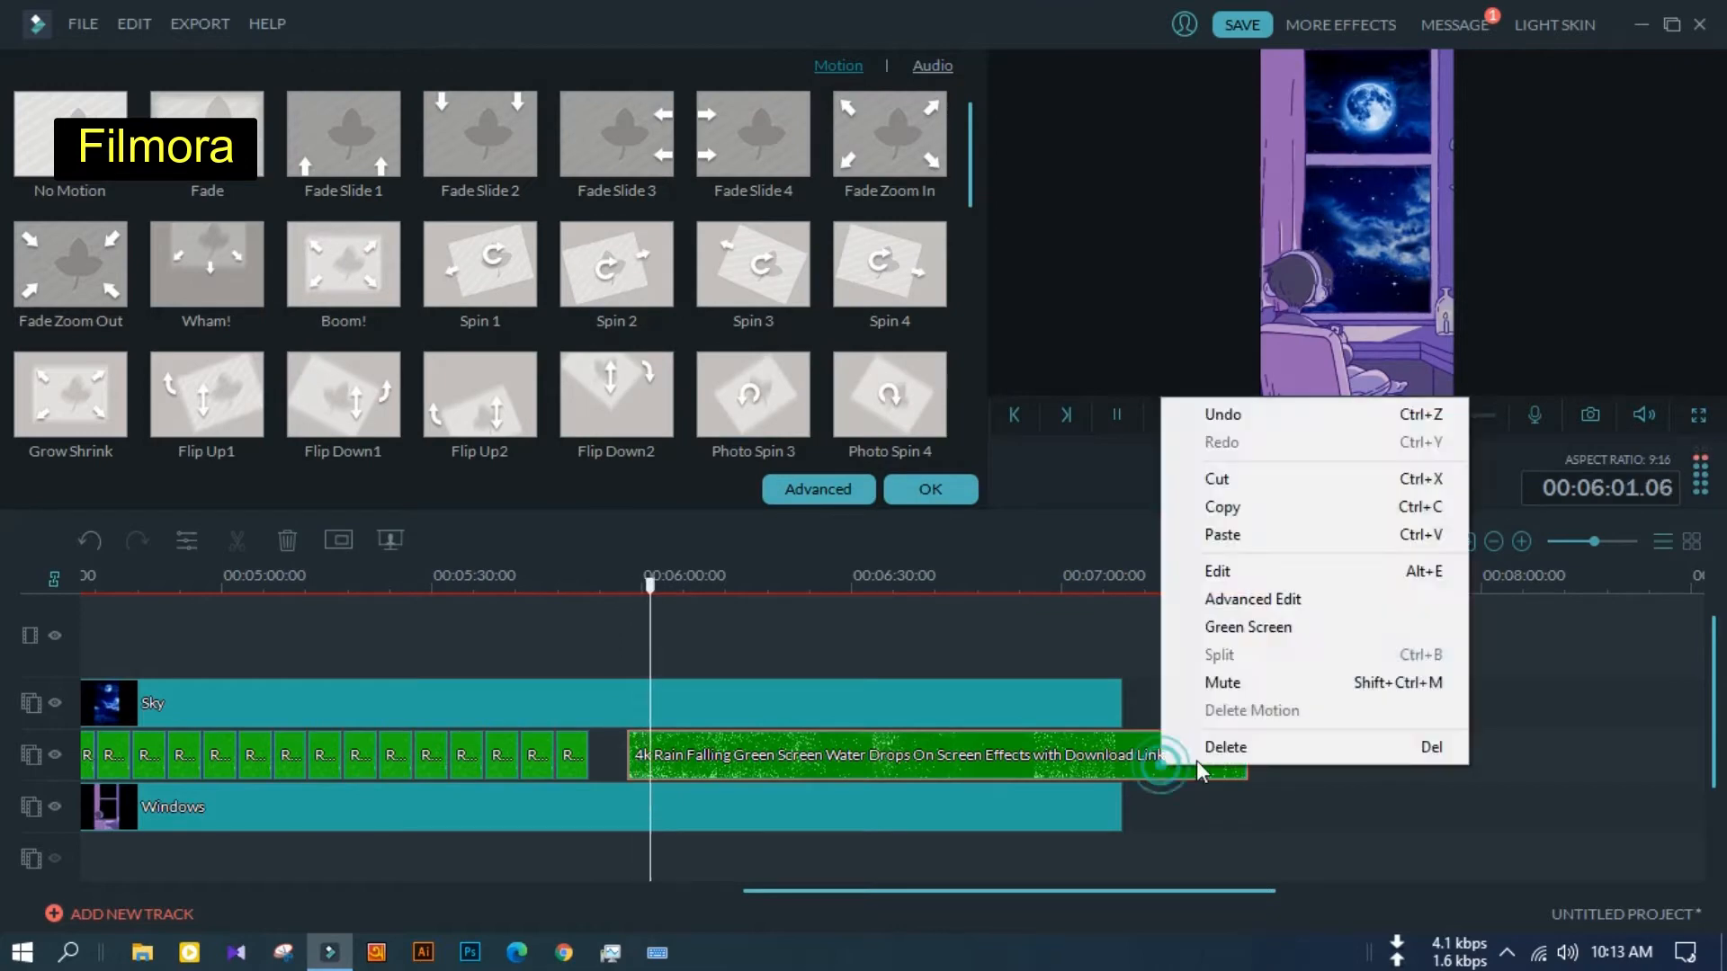
left_click(1198, 756)
Undo the 4k rain clip changes to restore the full row of short rain clips, preview it and close the motion settings
left_click(101, 538)
left_click(101, 536)
left_click(101, 537)
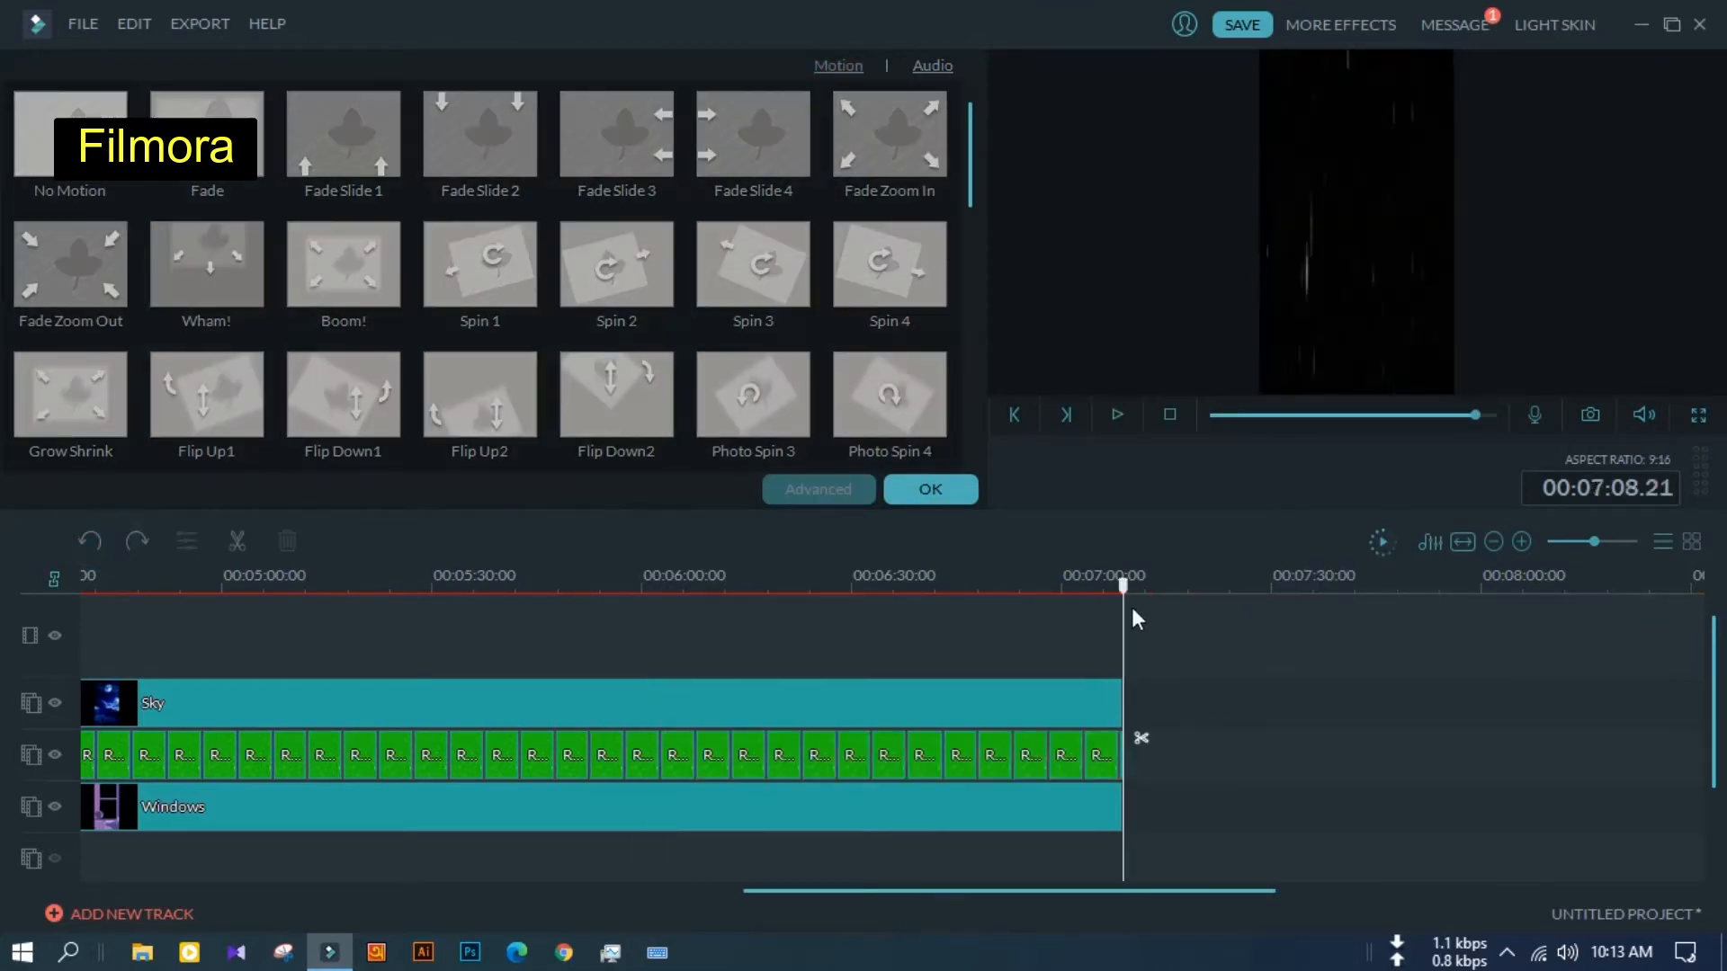
key("space")
left_click(930, 488)
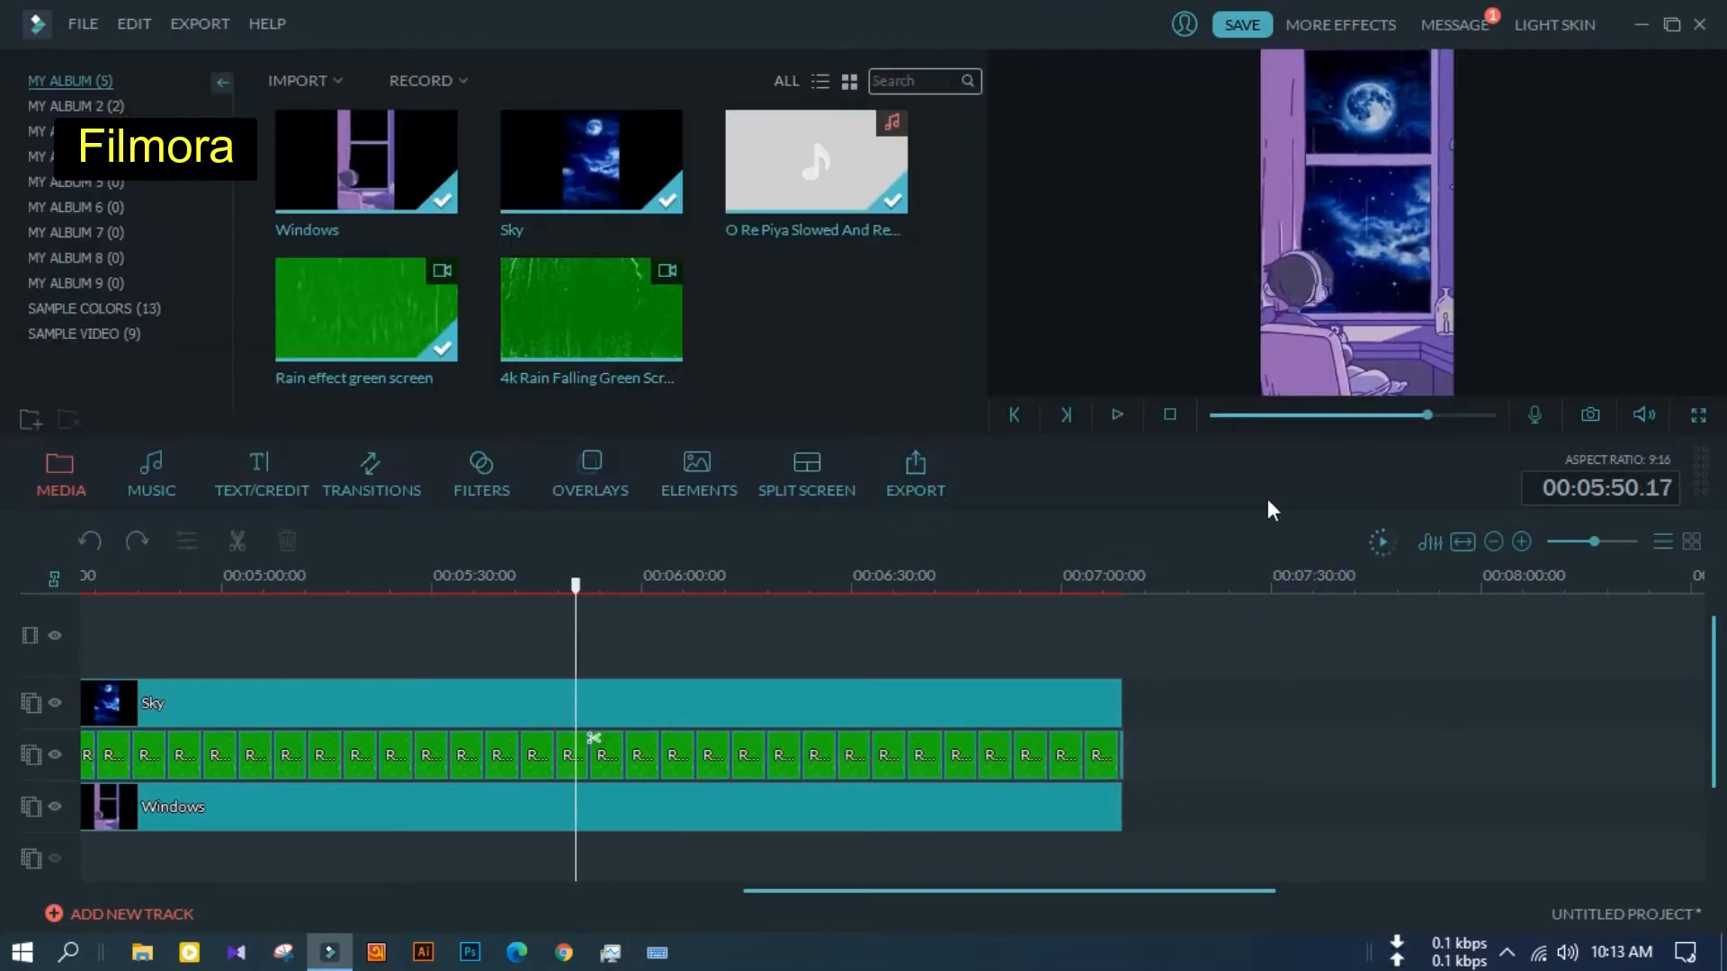
Preview several overlays, try CinematicFlares 4 on an overlay track at about 00:04:42, and delete it
left_click(498, 474)
left_click(382, 266)
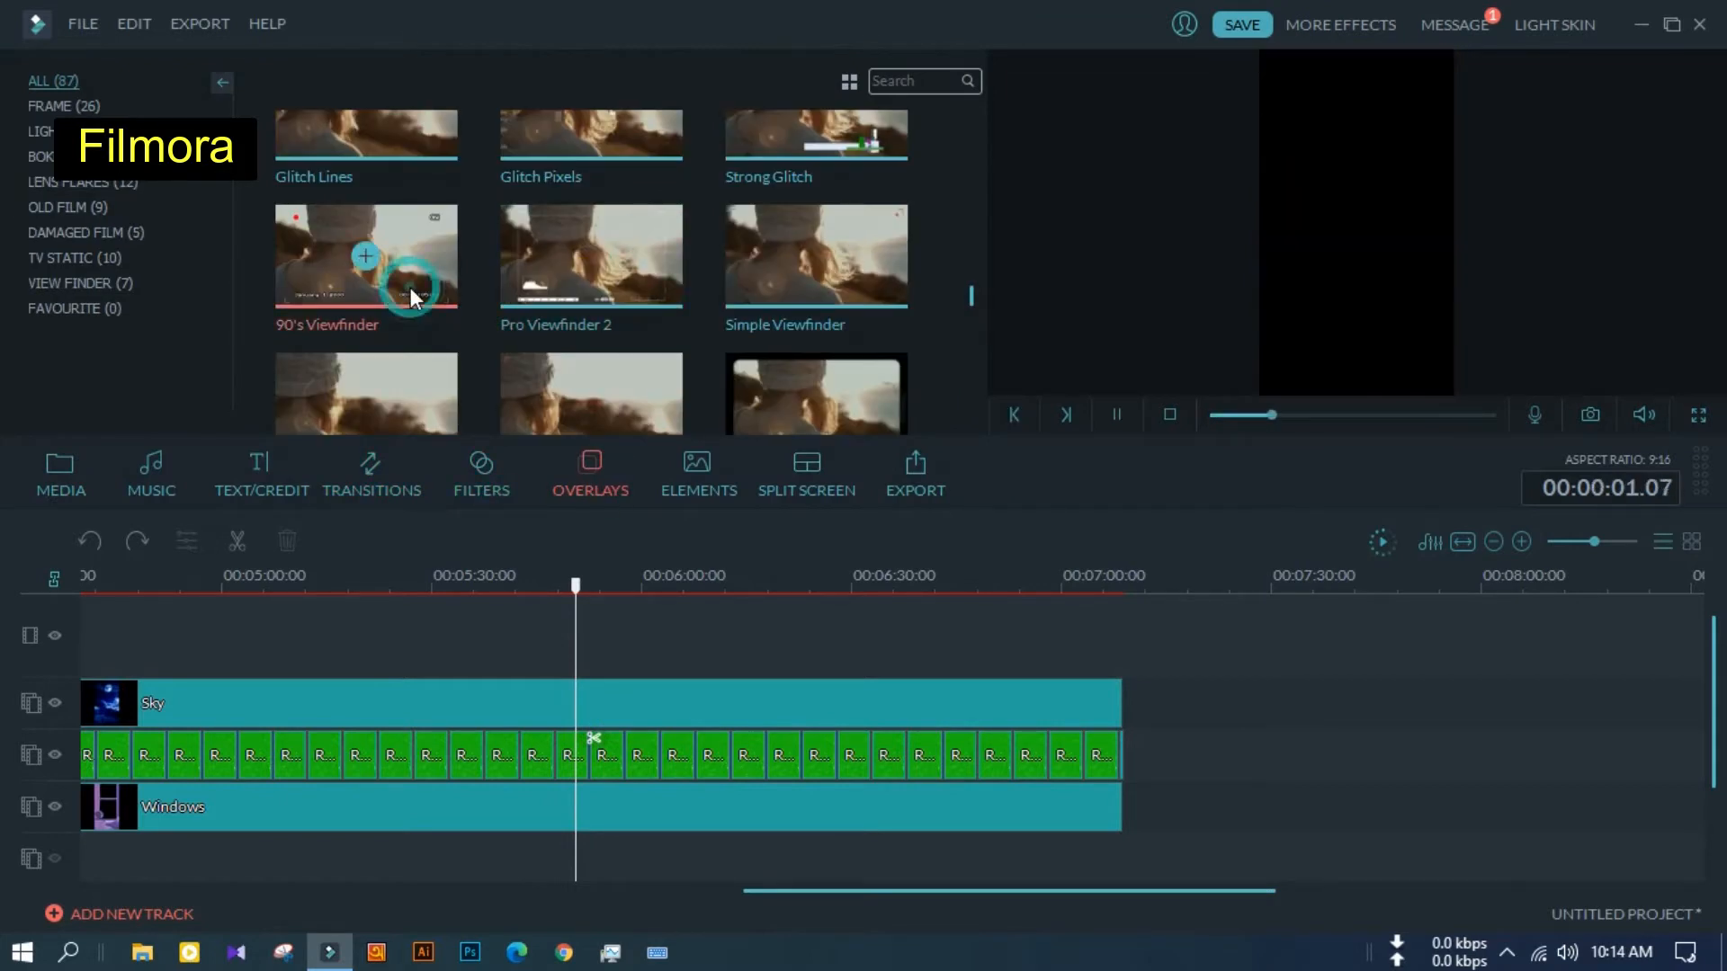
scroll(943, 369, "down", 5)
left_click(666, 328)
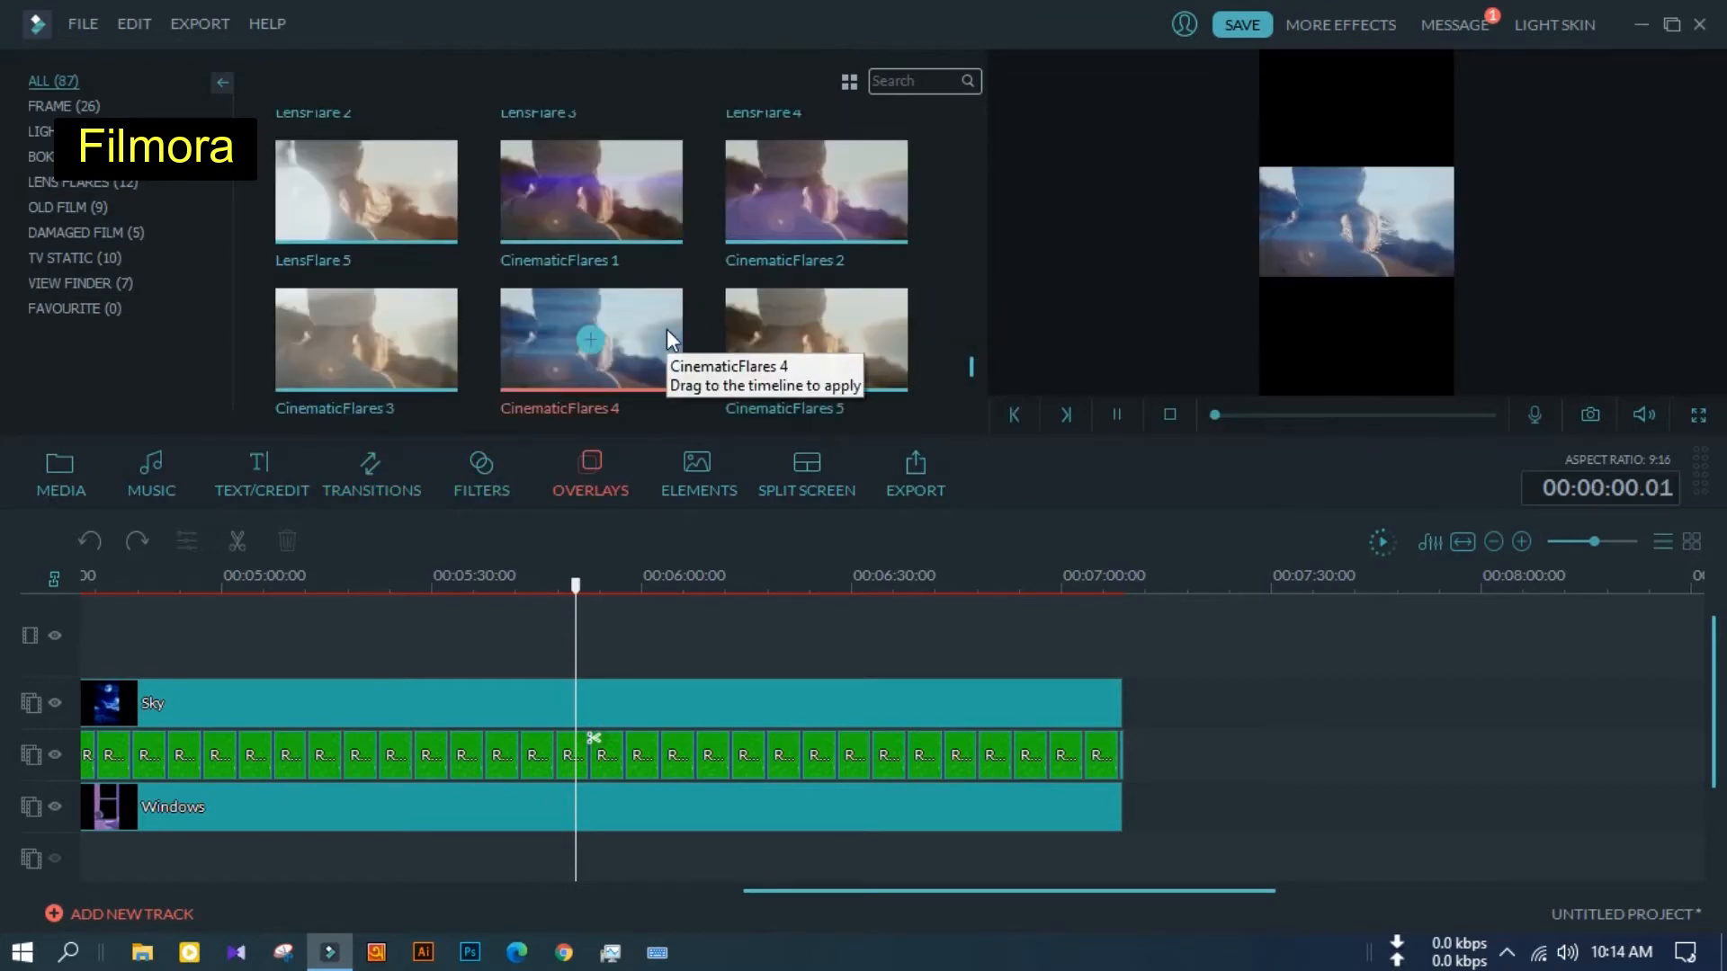
left_click_drag(667, 328, 518, 725)
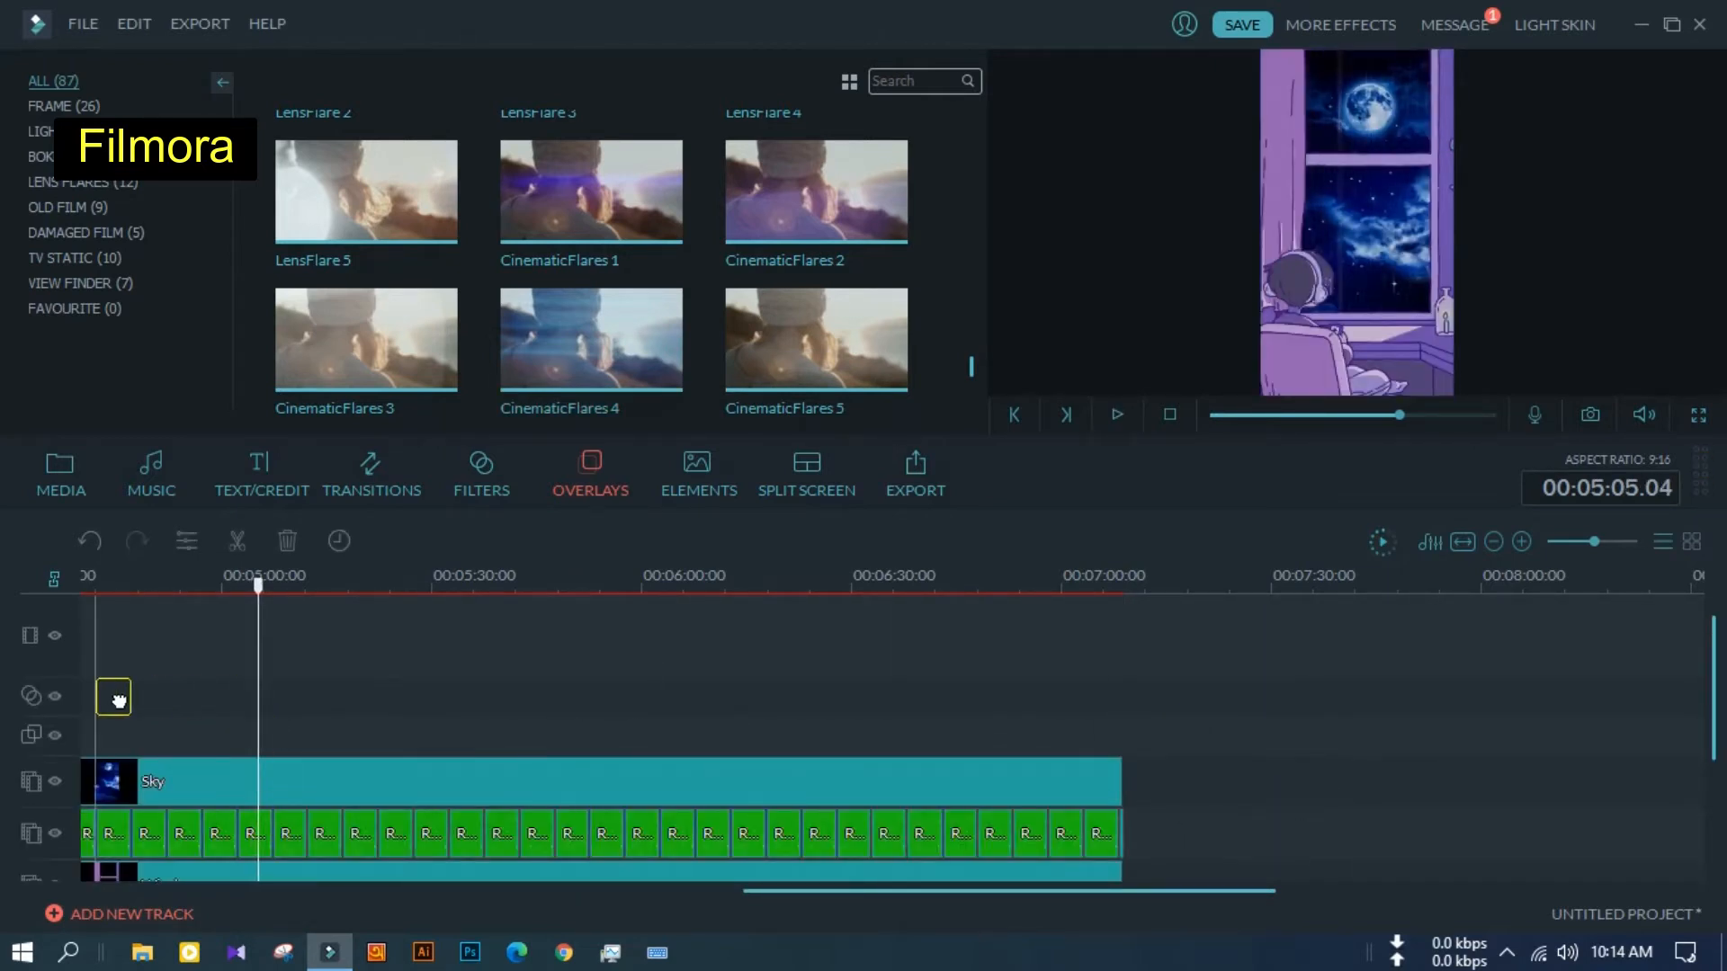
left_click_drag(926, 906, 536, 888)
right_click(1120, 695)
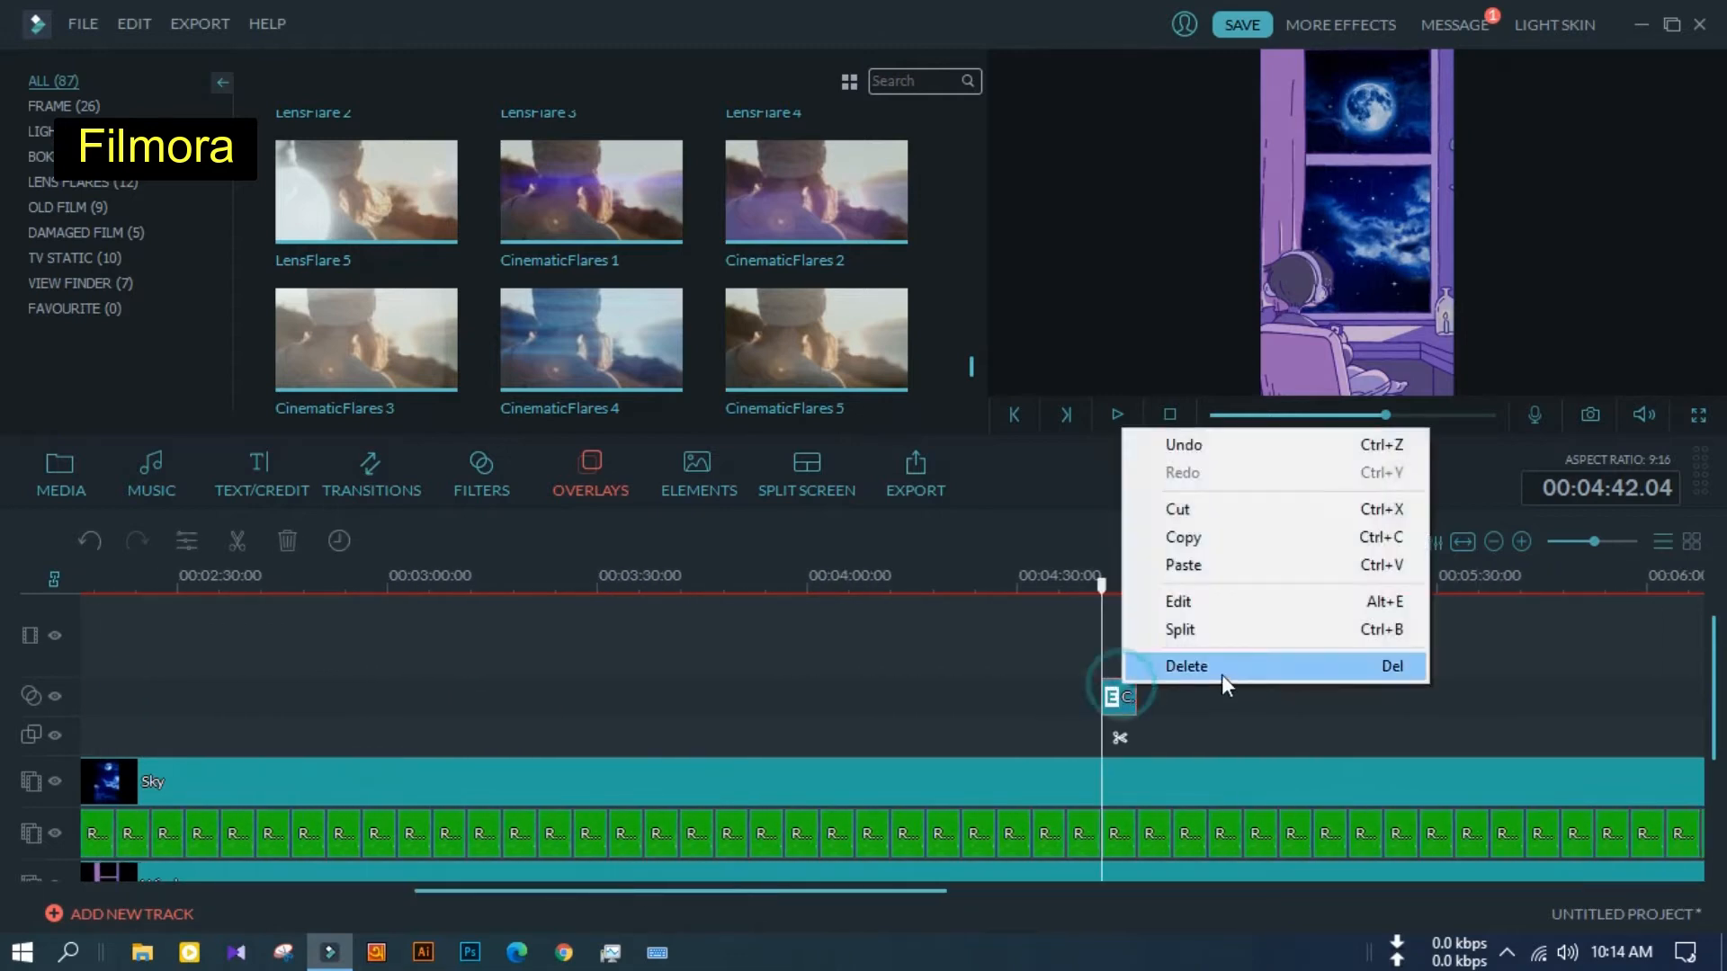
left_click(1214, 670)
Place the Sky image on the main video track from 00:00:00, extend it to about 00:02:46, and browse the filters
left_click(61, 477)
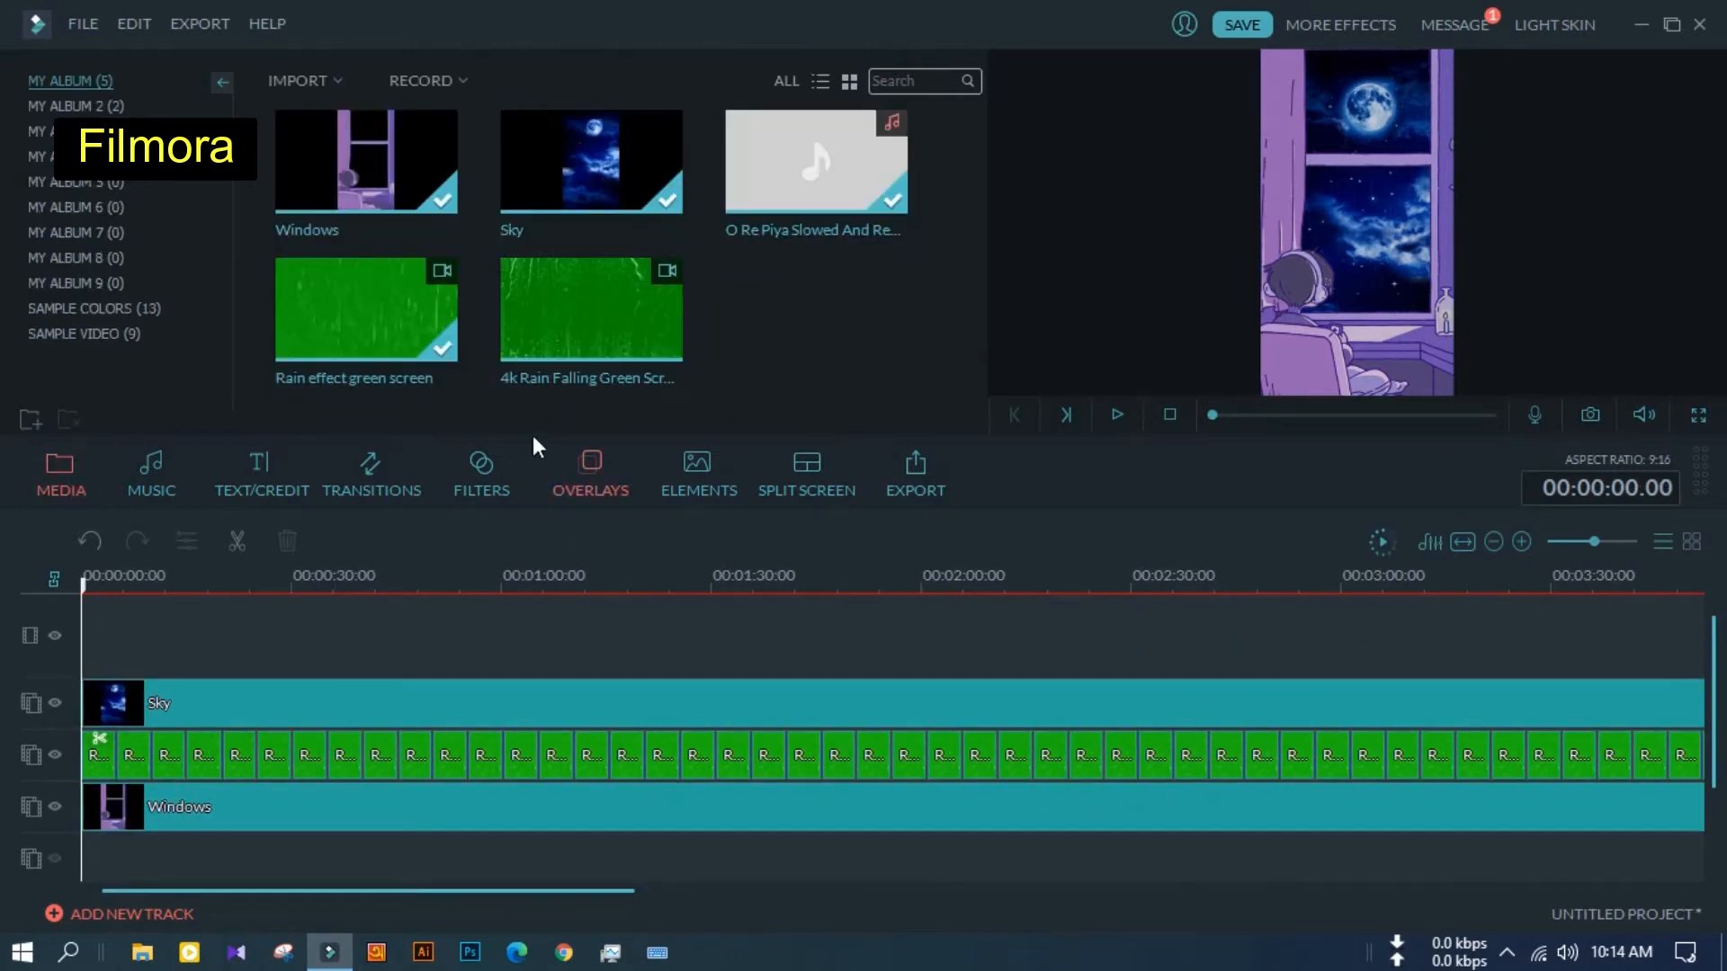
left_click_drag(653, 168, 302, 640)
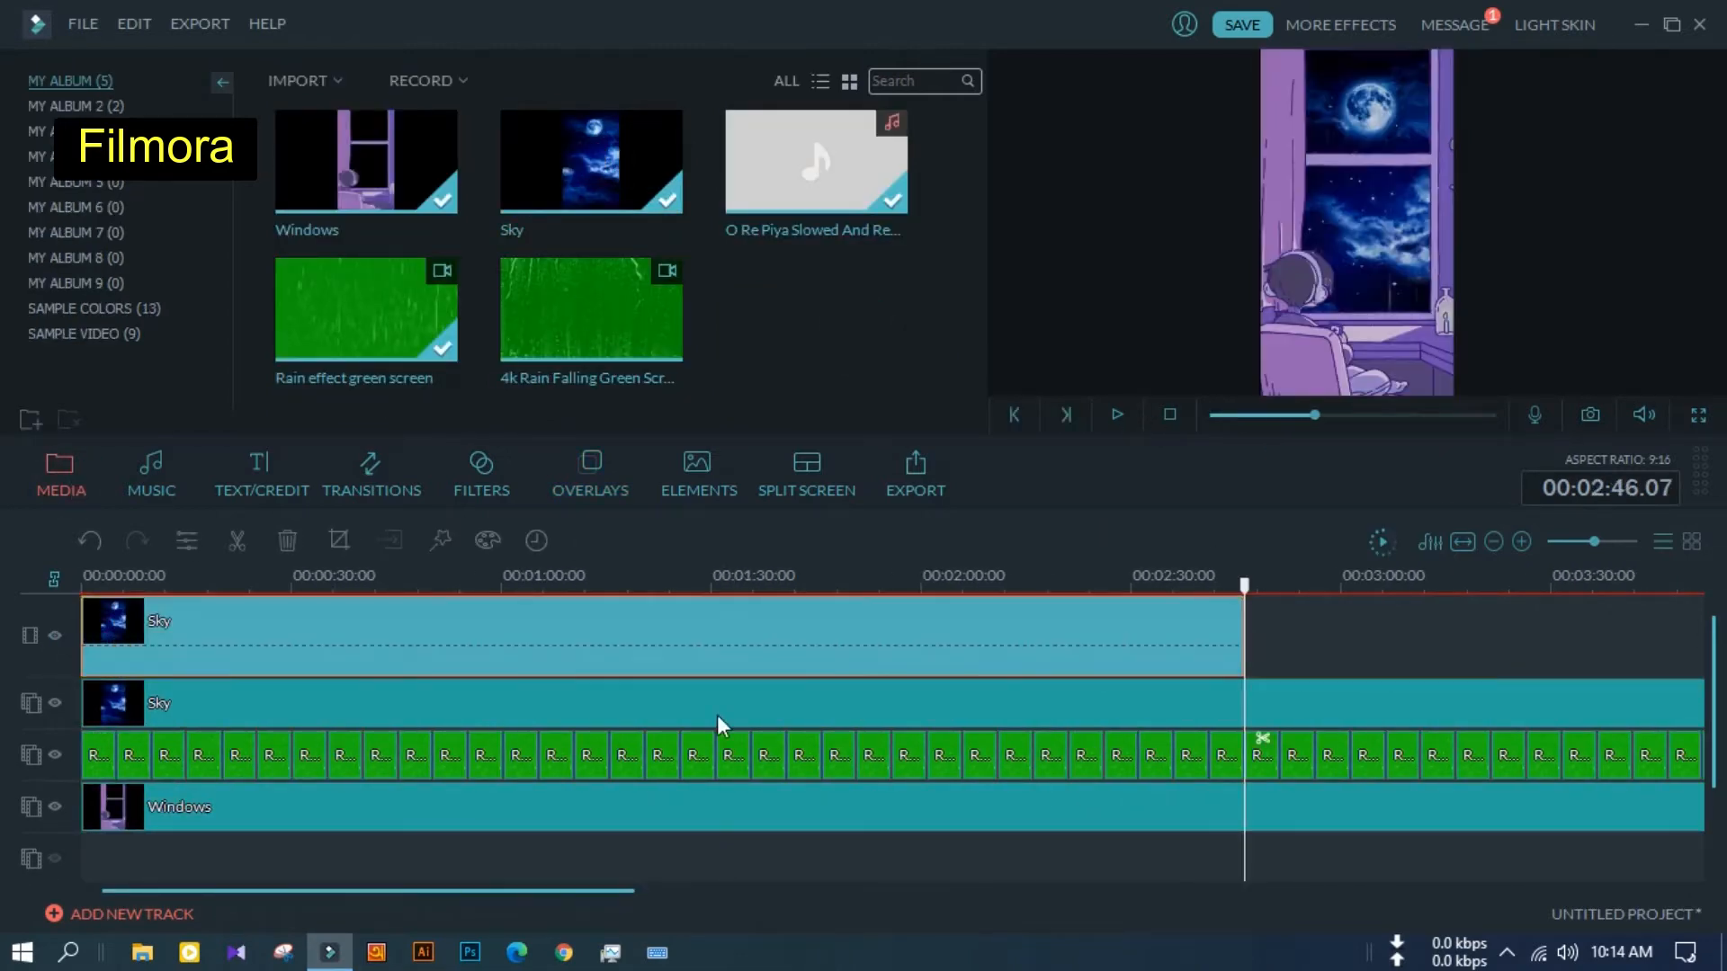
left_click(477, 503)
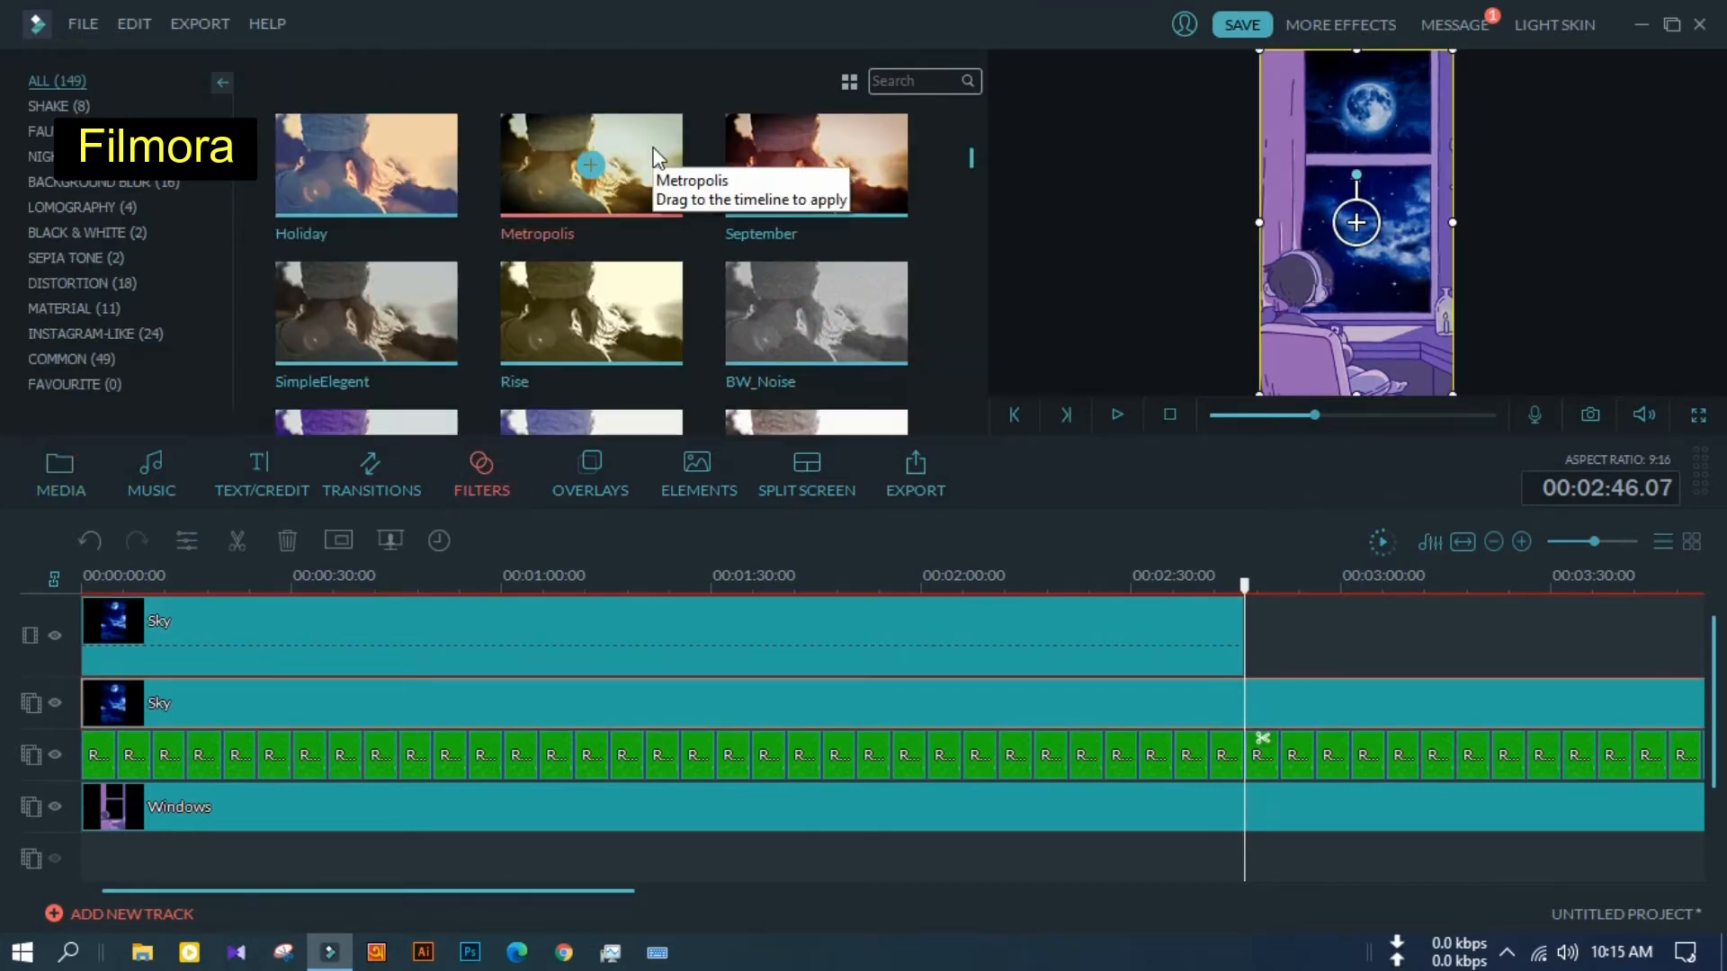
scroll(706, 286, "down", 3)
Add the CinematicFlares 2 overlay below the main Sky clip from the start, stretched slightly past that clip's end, with Alpha at 100
left_click(603, 486)
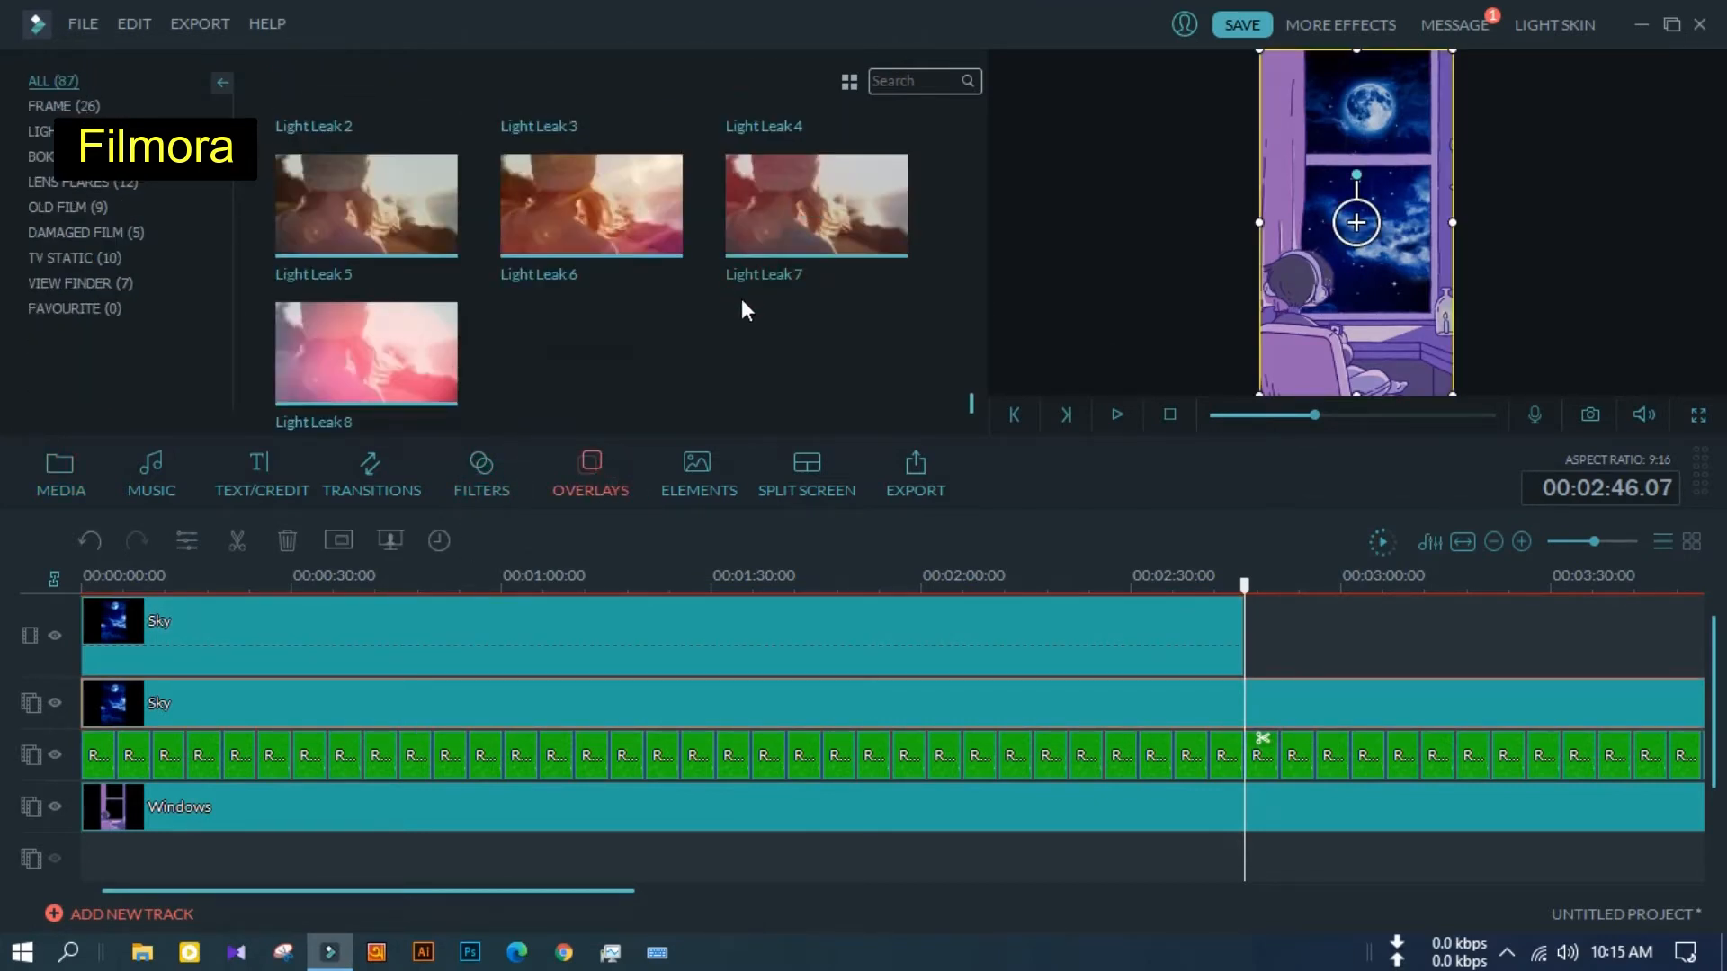
scroll(810, 302, "down", 3)
left_click_drag(883, 286, 656, 709)
double_click(133, 697)
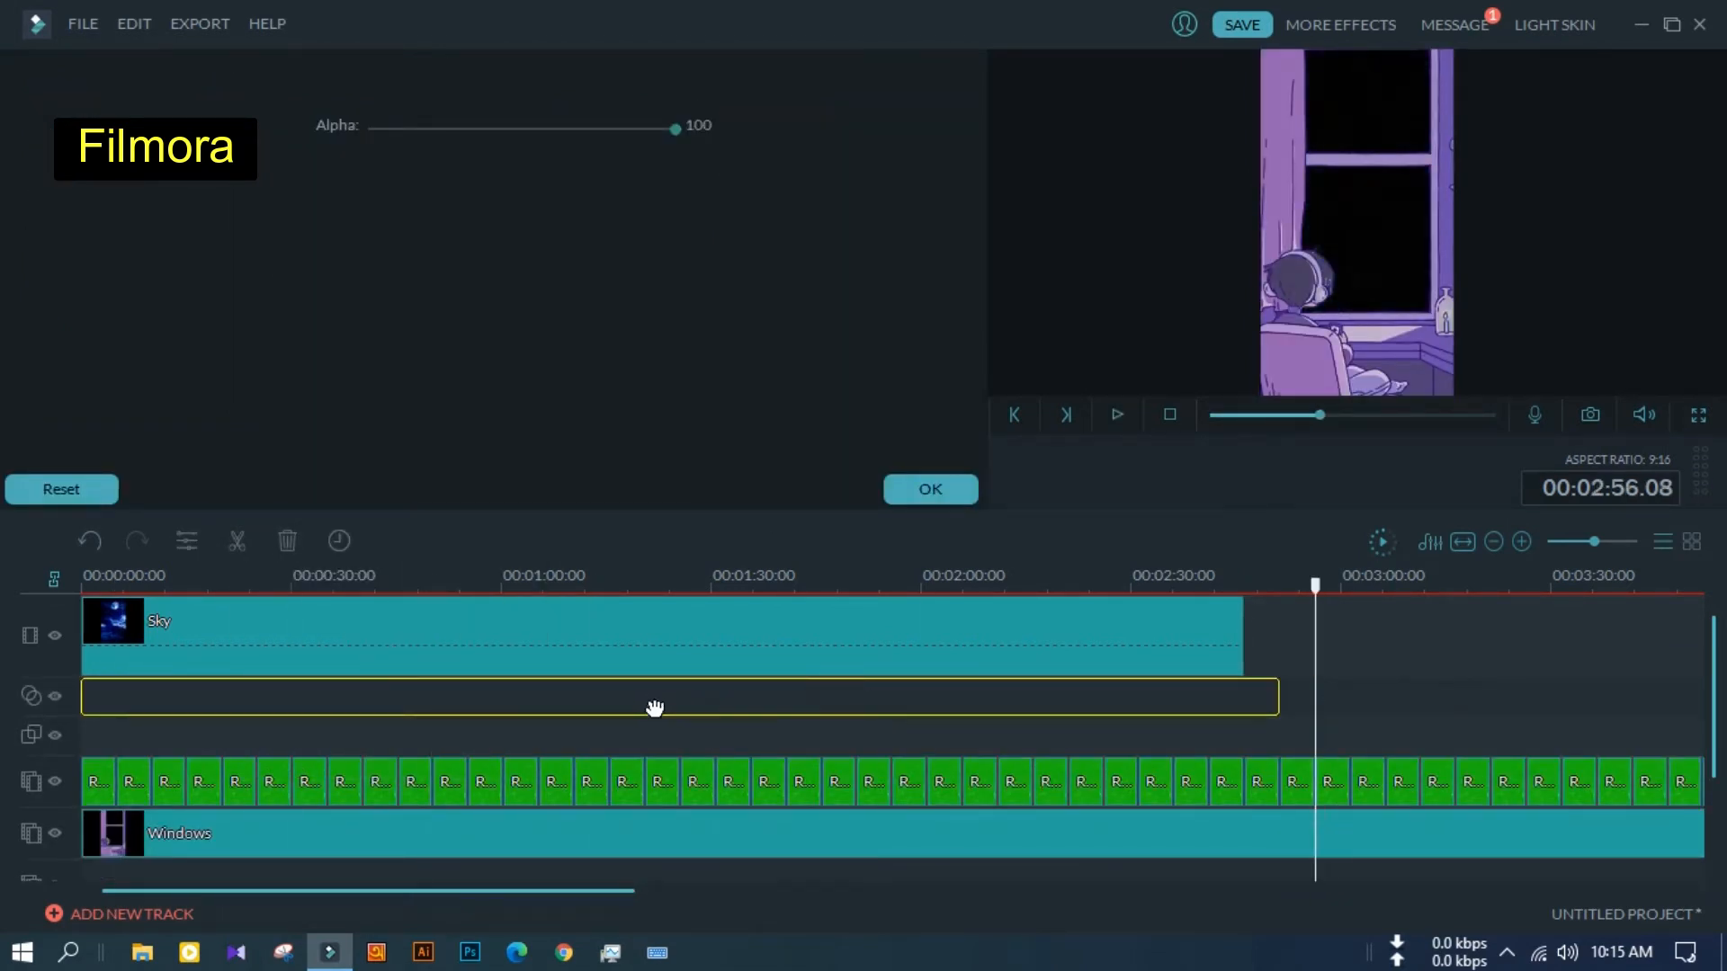
left_click(942, 488)
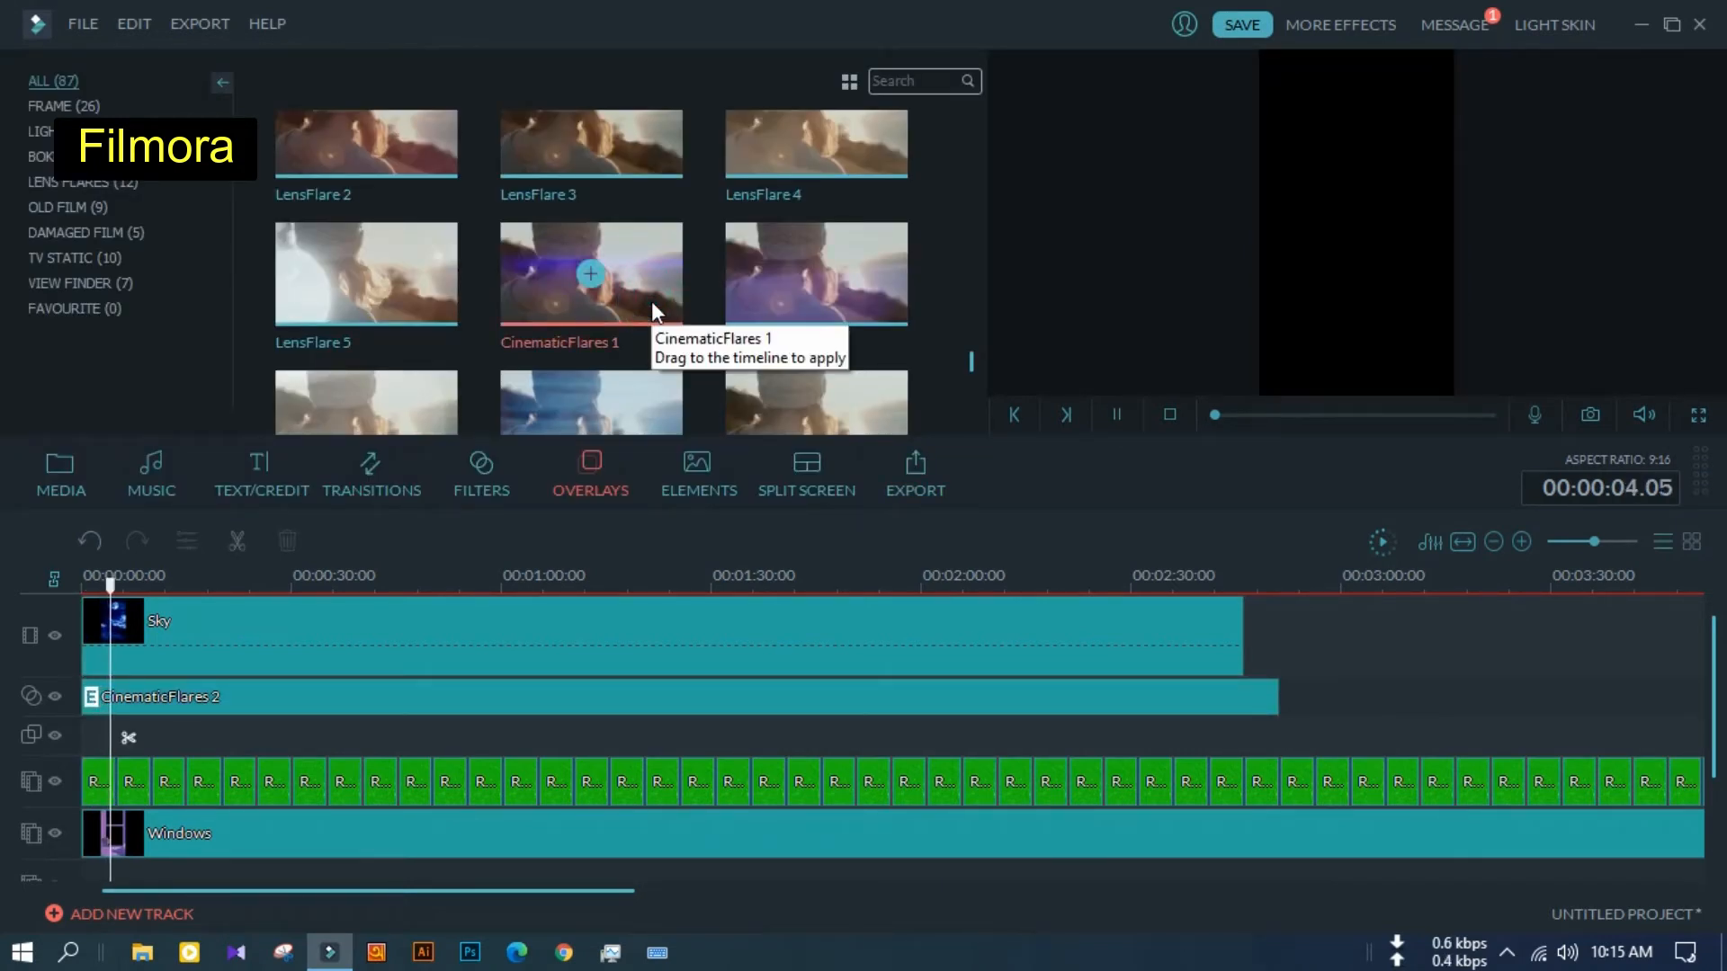
Preview the Bokeh Blur overlays, add Light Leak 4 to the second overlay track at about 00:01:36, and play it back
scroll(651, 300, "up", 5)
scroll(946, 401, "down", 5)
left_click(869, 171)
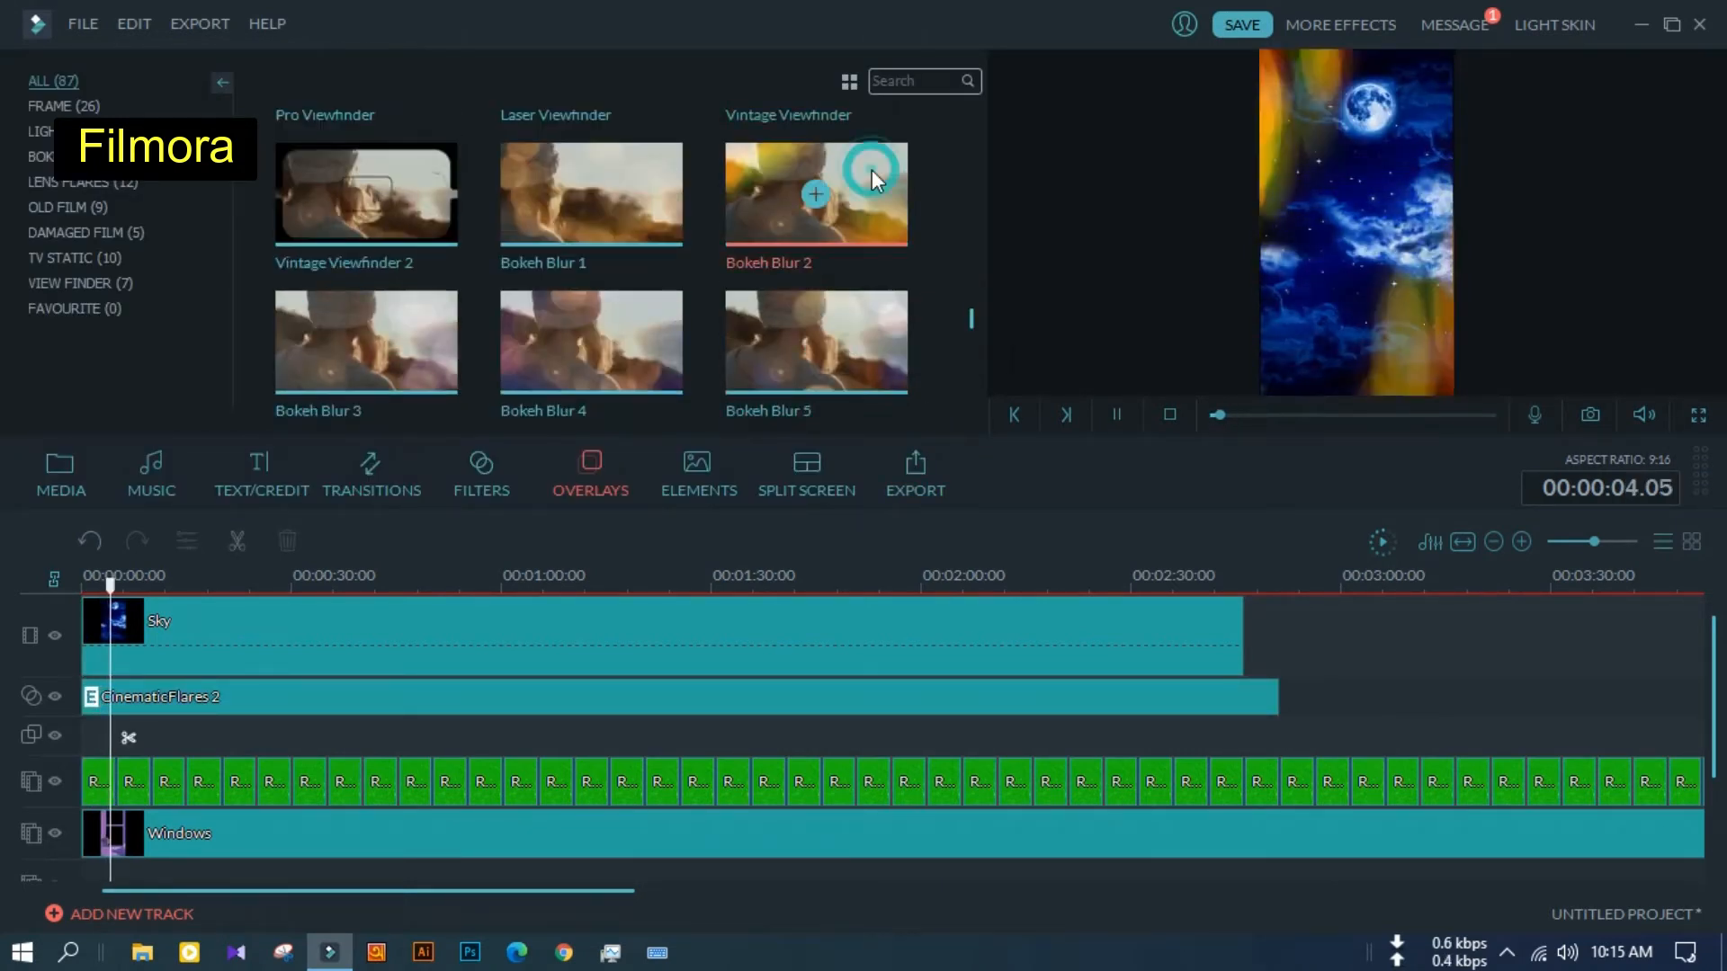
left_click(656, 207)
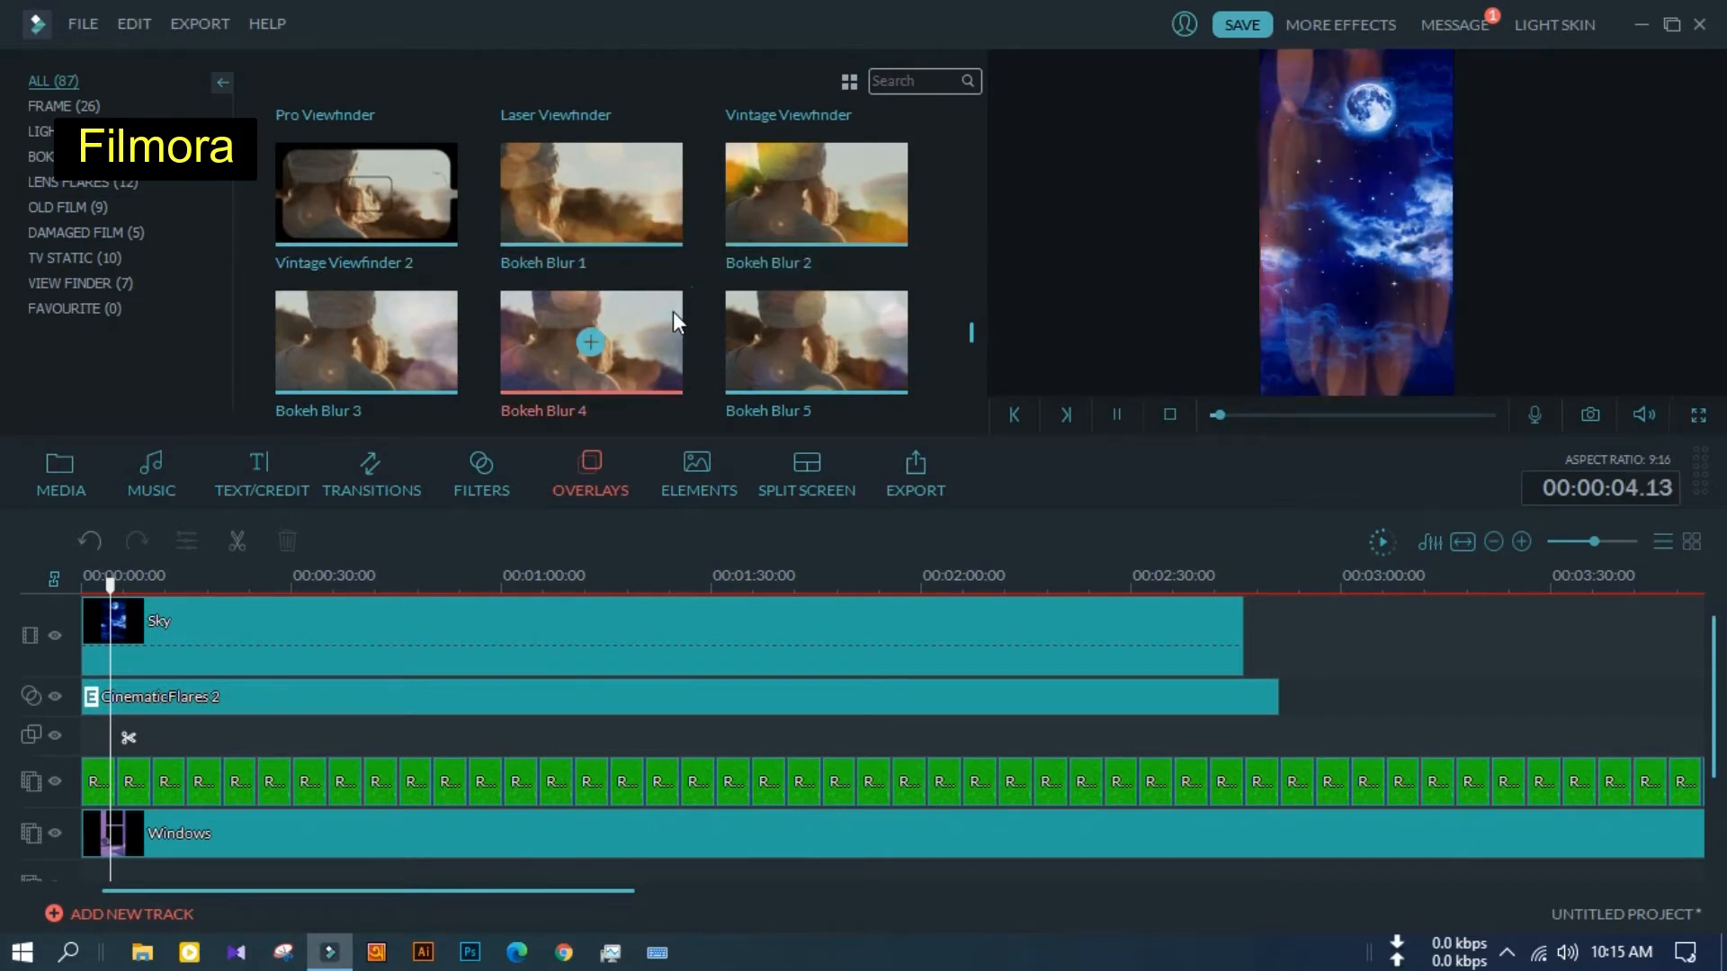
scroll(892, 304, "down", 3)
left_click_drag(892, 304, 764, 725)
key("space")
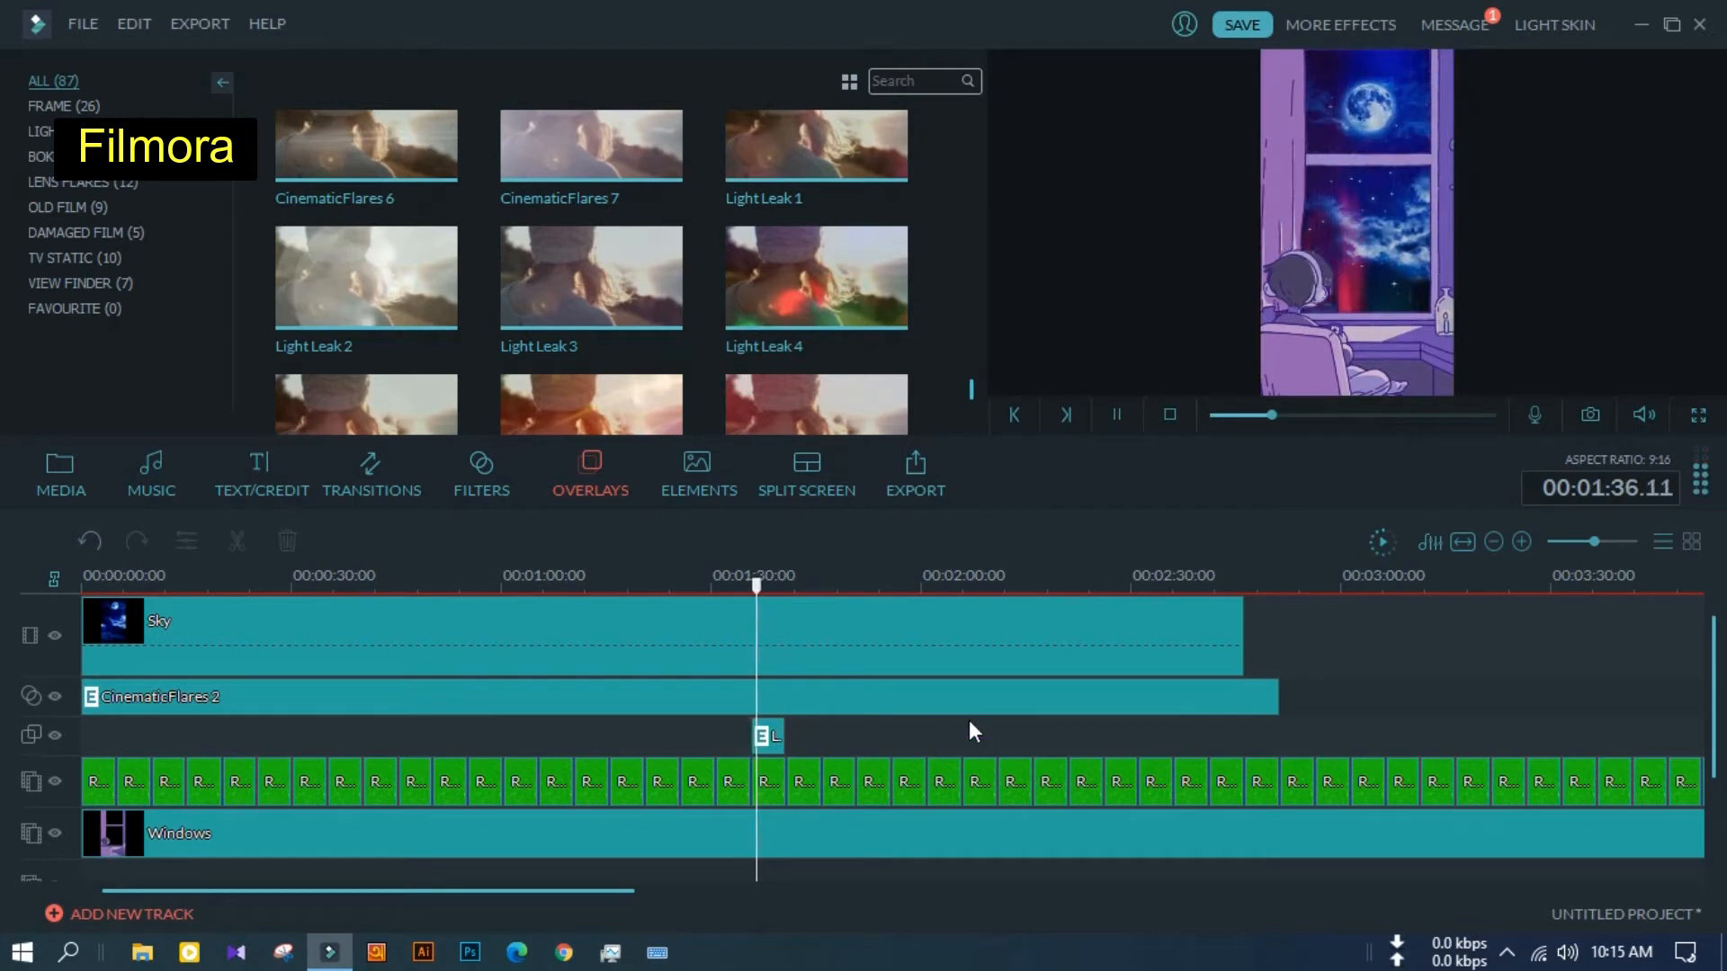
Stretch Light Leak 4 from the timeline start and extend CinematicFlares 2 so both overlays end at about 00:07:08
left_click_drag(116, 737, 1164, 736)
left_click_drag(1164, 585, 81, 586)
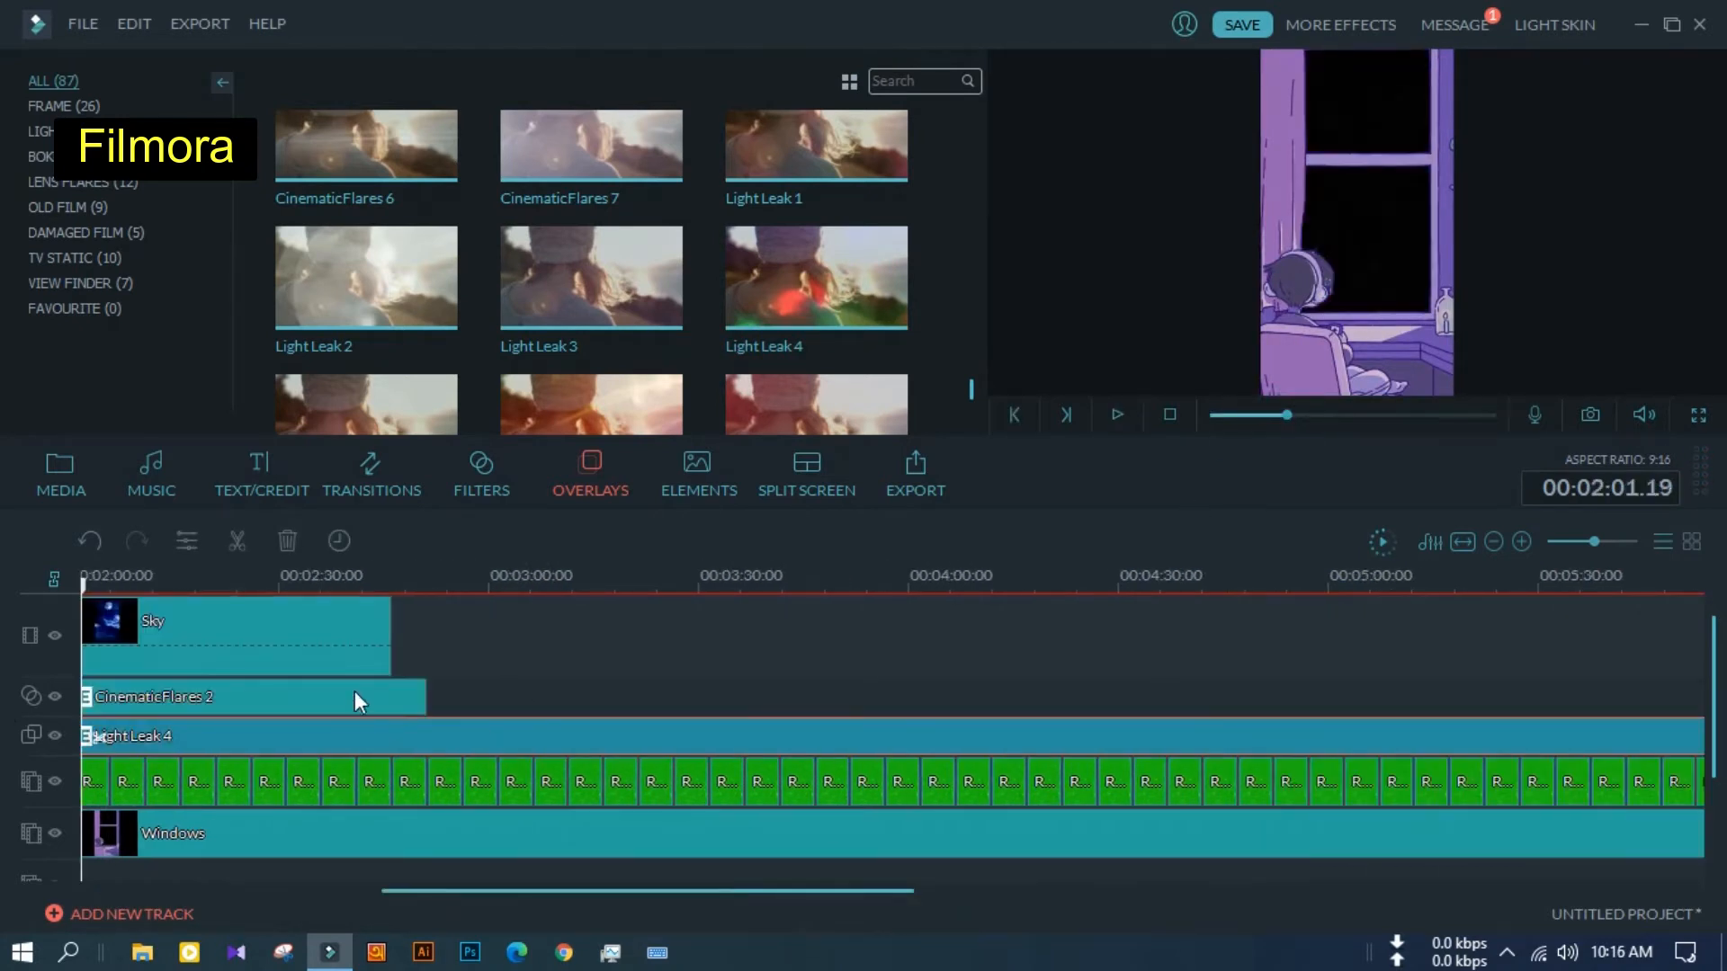
left_click_drag(424, 691, 932, 736)
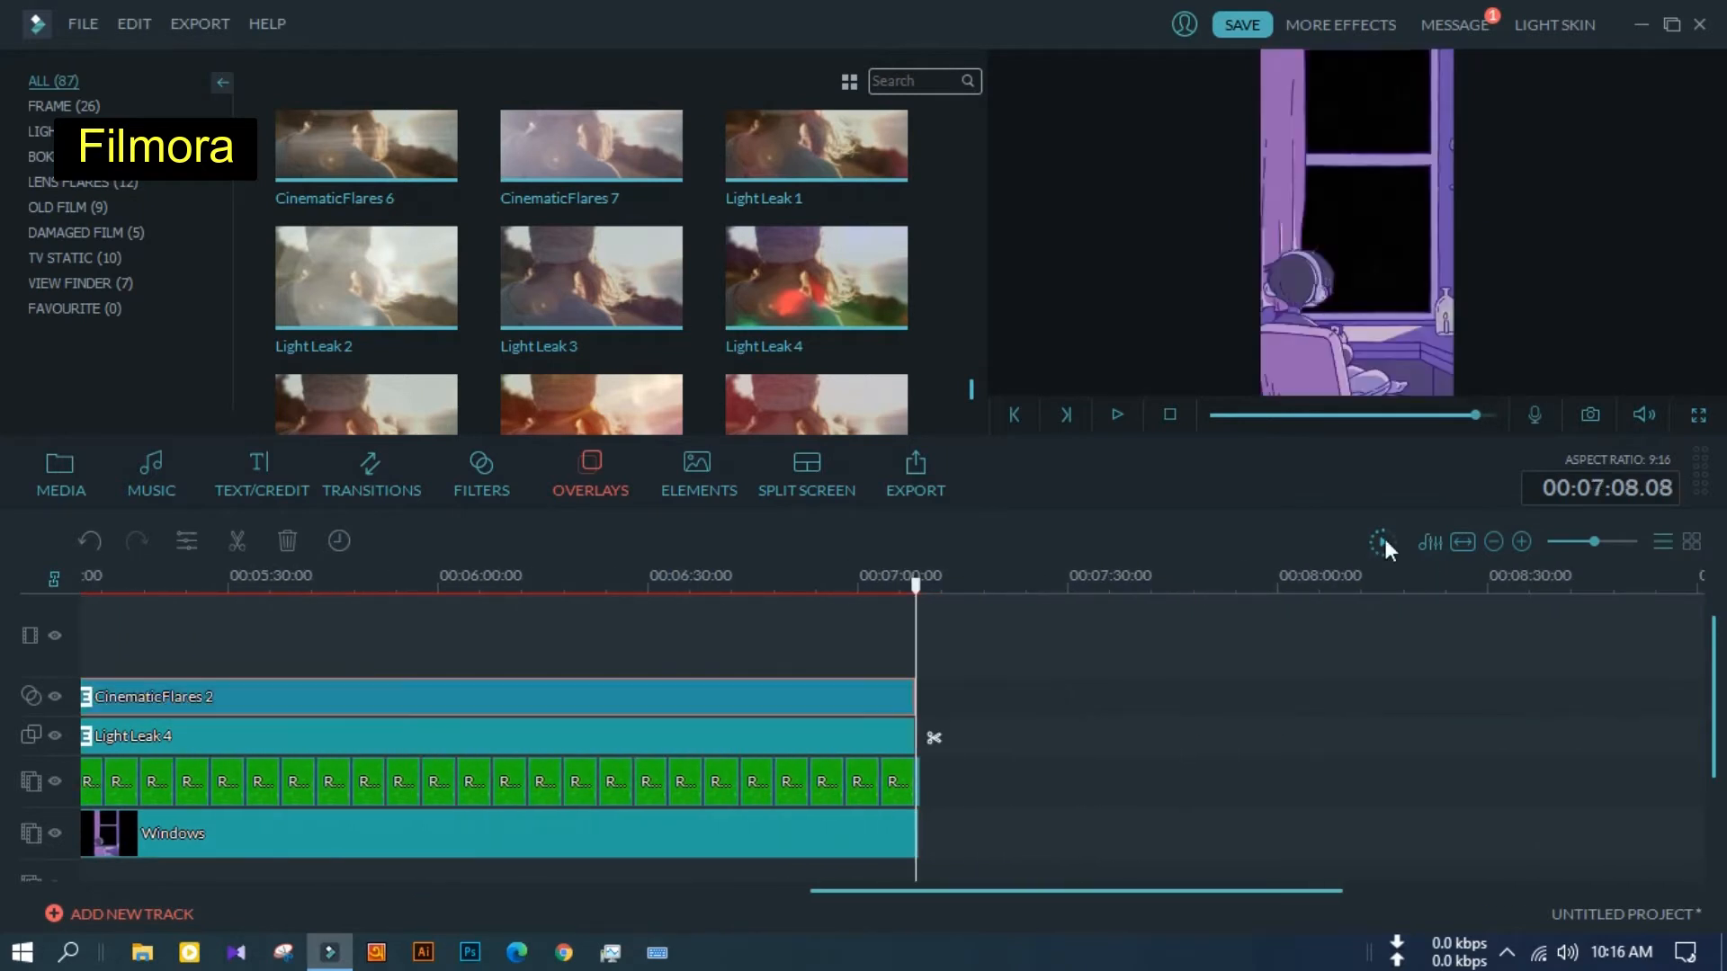
Stop playback and extend the main track's Sky clip to the end of the song
left_click(1169, 415)
left_click_drag(1245, 644, 1356, 593)
scroll(1283, 737, "down", 3)
scroll(1282, 737, "up", 3)
scroll(1408, 636, "down", 3)
Split the song at about 00:07:31 and delete the remaining piece at its end
left_click(1364, 829)
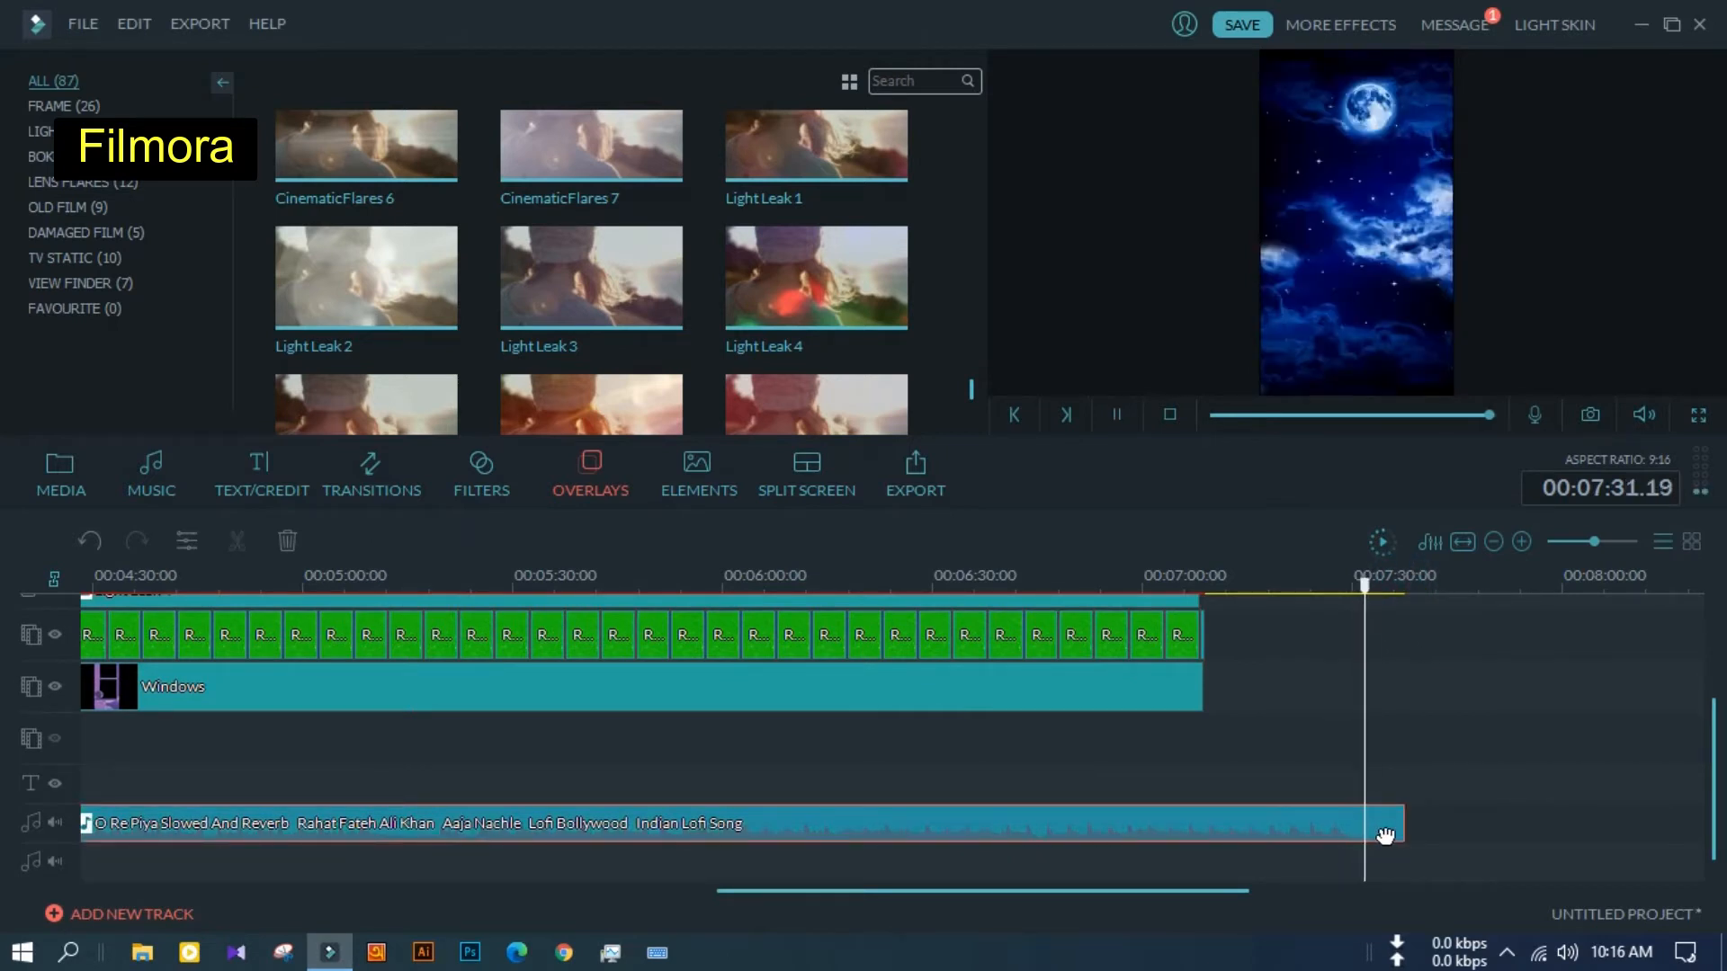
key("space")
key("ctrl+b")
right_click(1383, 834)
left_click(1417, 809)
Trim the Sky clip to the song's end at about 00:07:31 and extend CinematicFlares 2 and Light Leak 4 to match
scroll(1412, 737, "up", 3)
left_click_drag(1404, 660, 1363, 666)
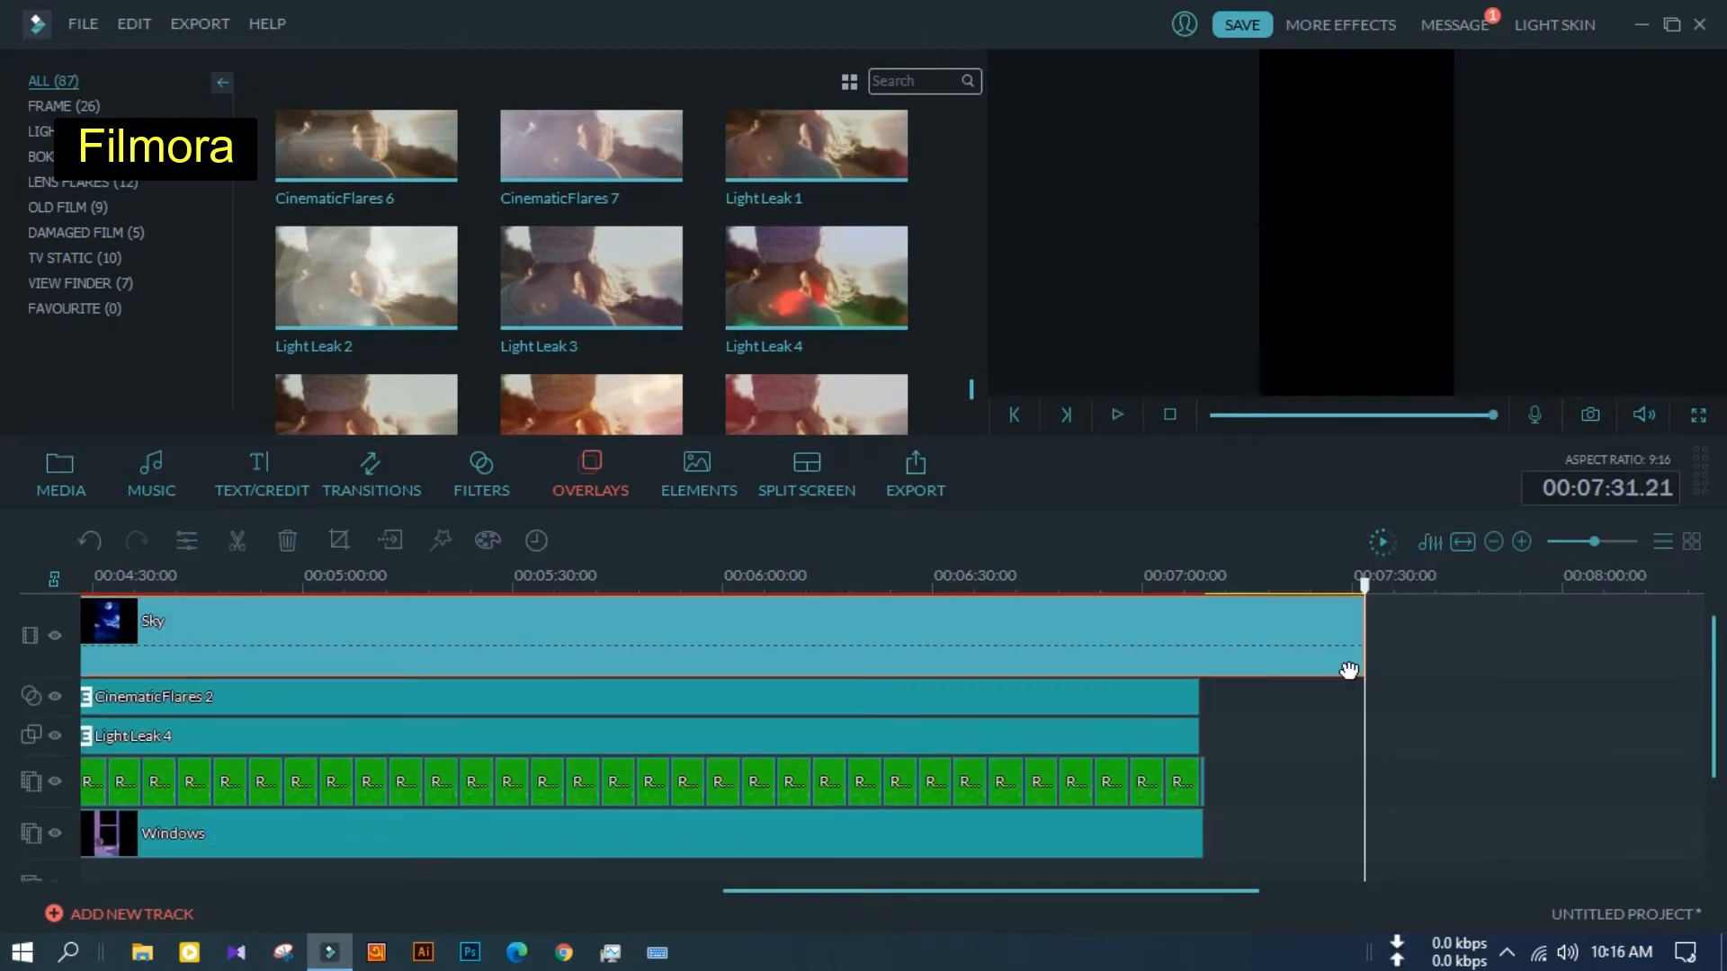
left_click_drag(1198, 697, 1361, 698)
left_click(1201, 737)
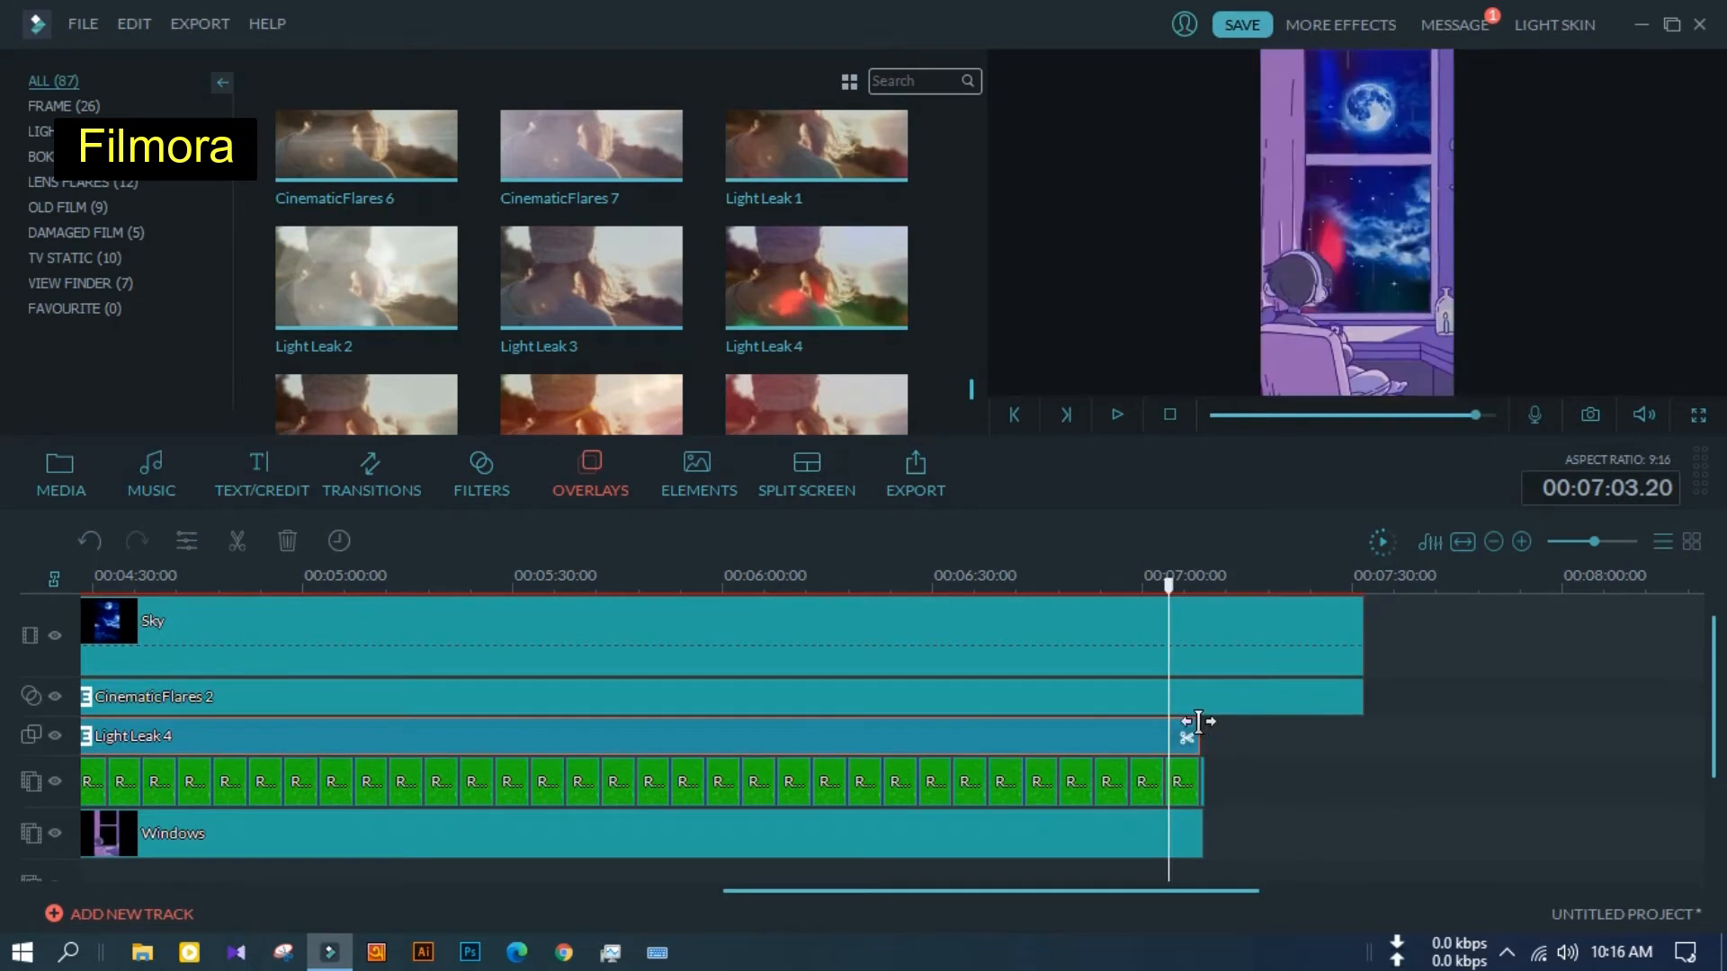
left_click_drag(1199, 721, 1375, 733)
Delete the leftover rain sliver at the end of its track and copy the last six rain clips to continue the loop
left_click(1203, 792)
right_click(1204, 792)
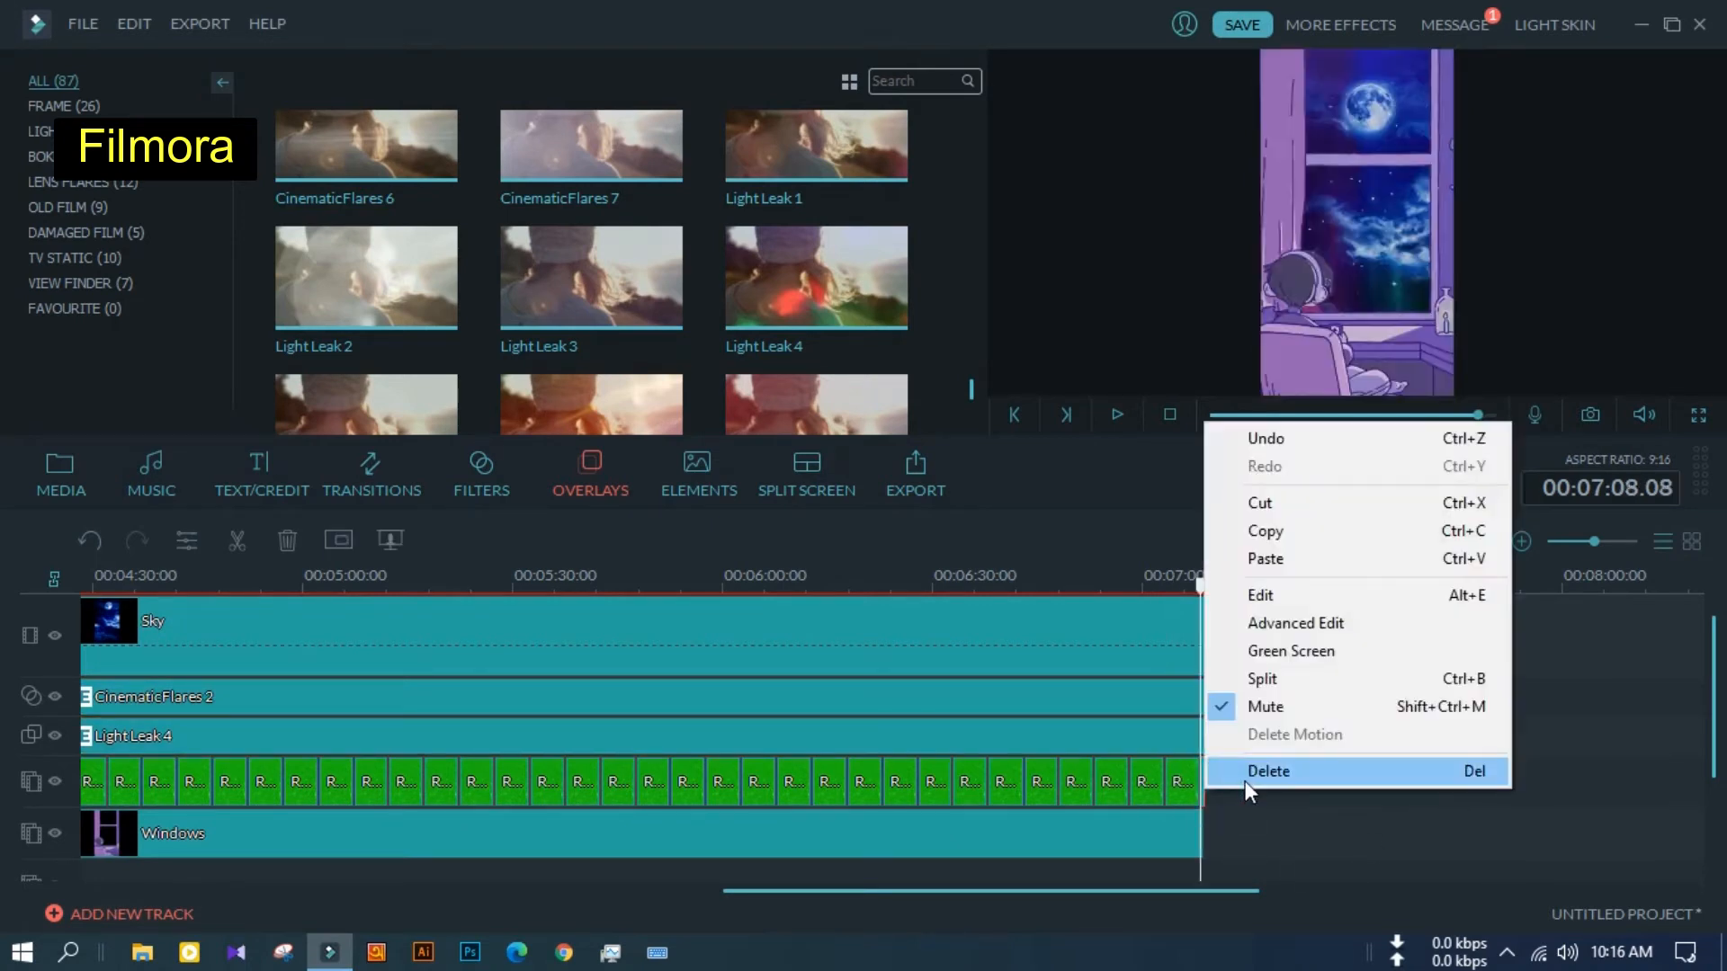
left_click(1247, 779)
left_click(1189, 781)
left_click_drag(1217, 777, 1000, 787)
right_click(999, 788)
left_click(1044, 634)
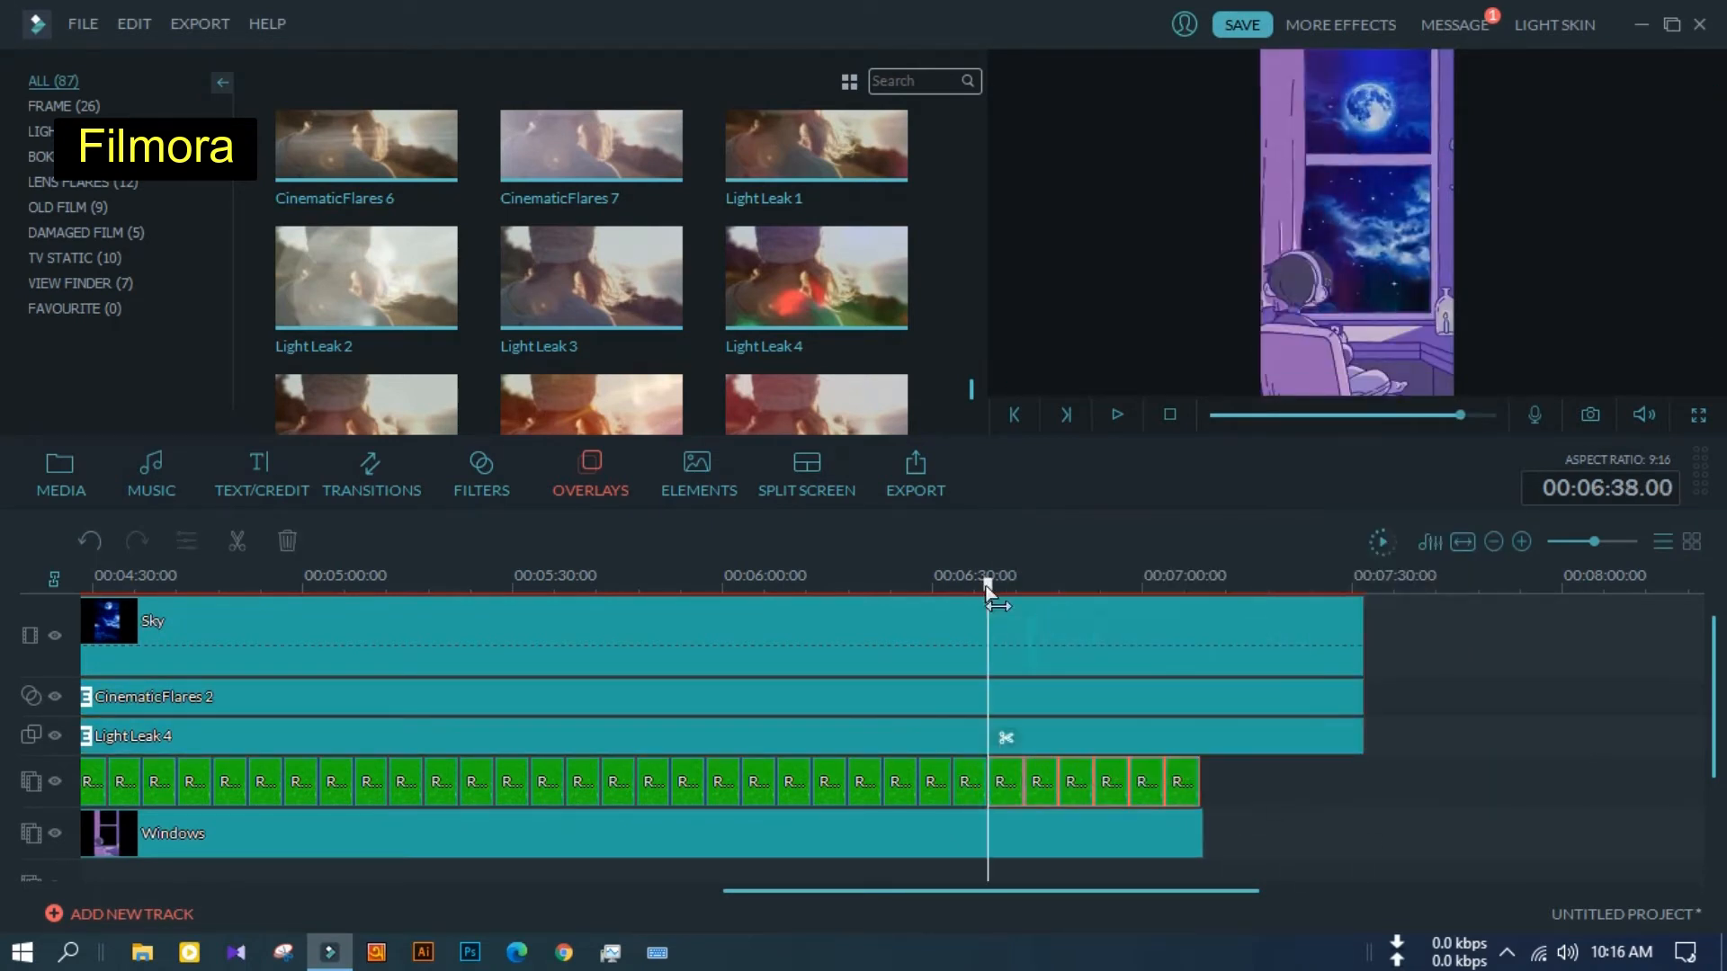
Split the rain track at the song's end, delete the excess, and extend the Windows clip to the same point
left_click_drag(986, 592, 1364, 623)
right_click(1263, 789)
left_click(1314, 670)
right_click(1369, 780)
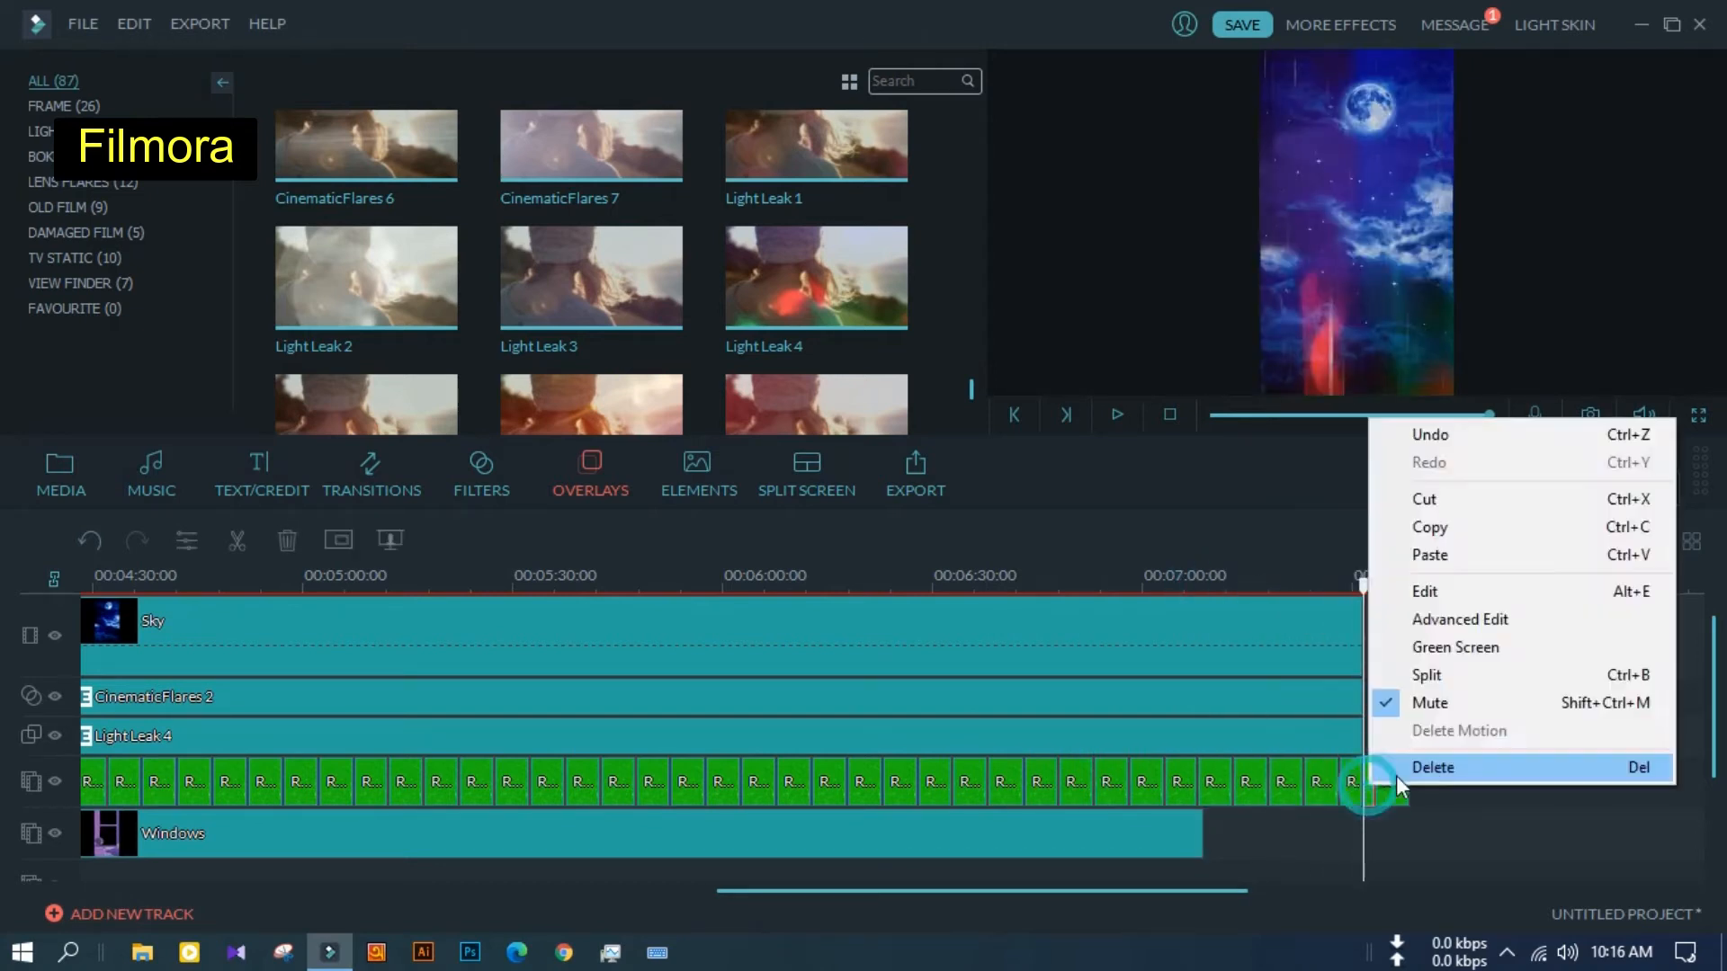
left_click(1430, 770)
left_click_drag(1202, 823, 1358, 818)
double_click(1199, 739)
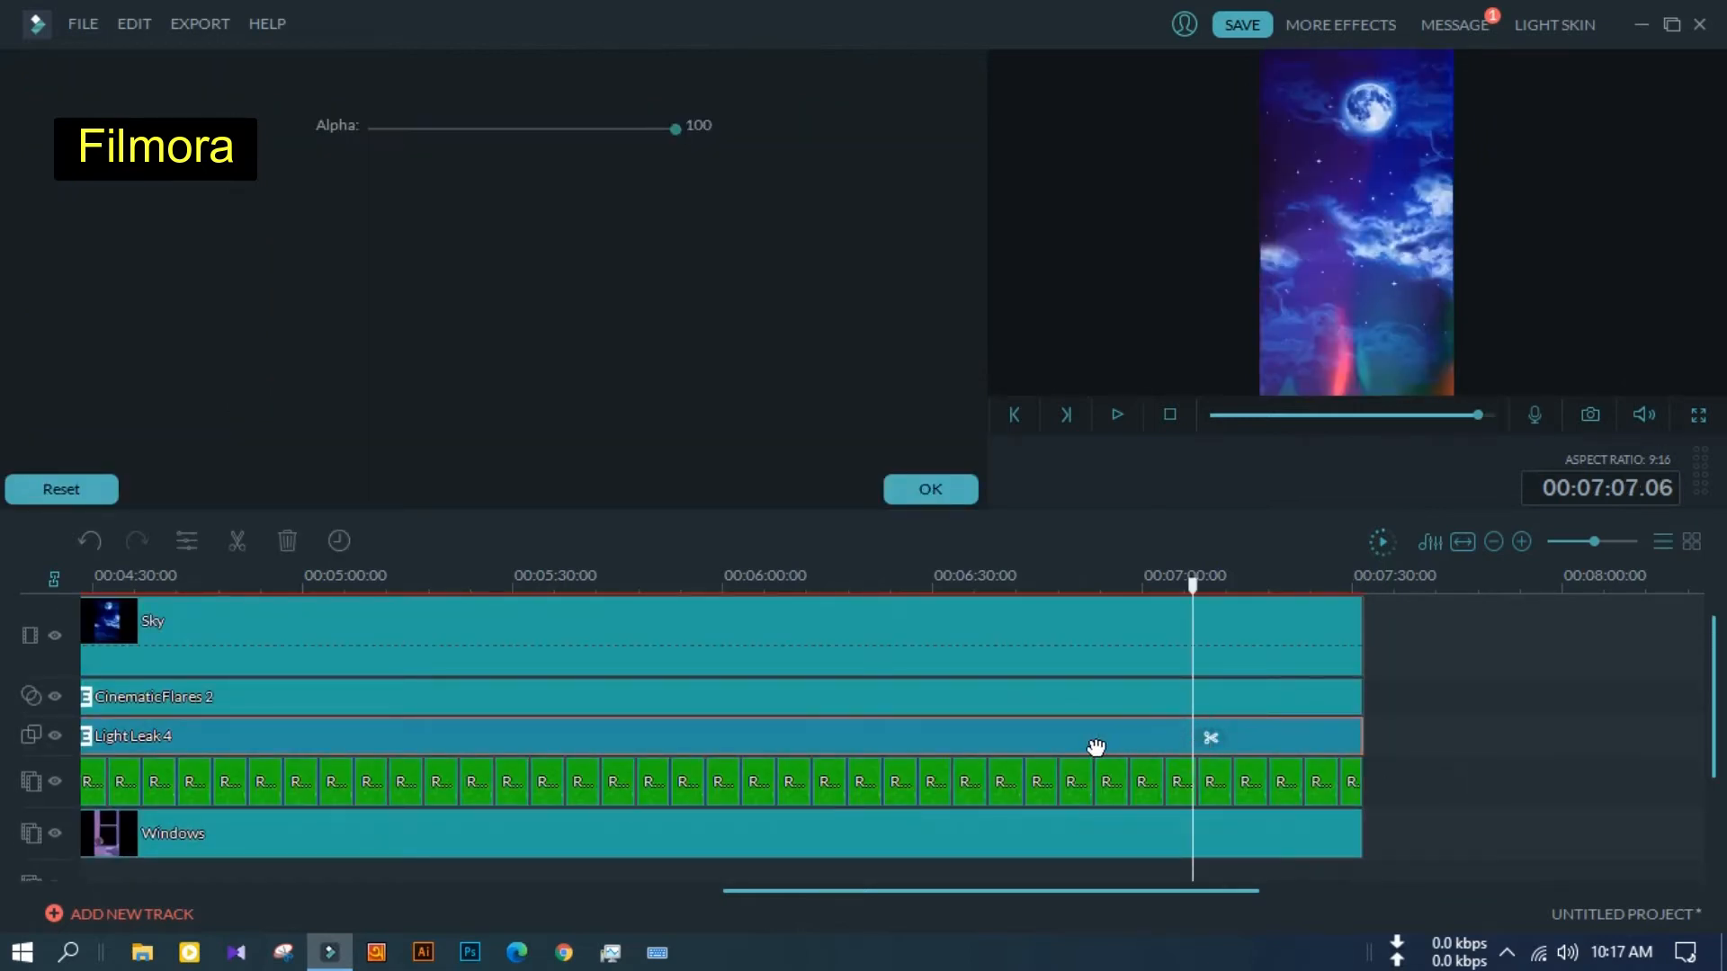
left_click(935, 488)
left_click(1422, 706)
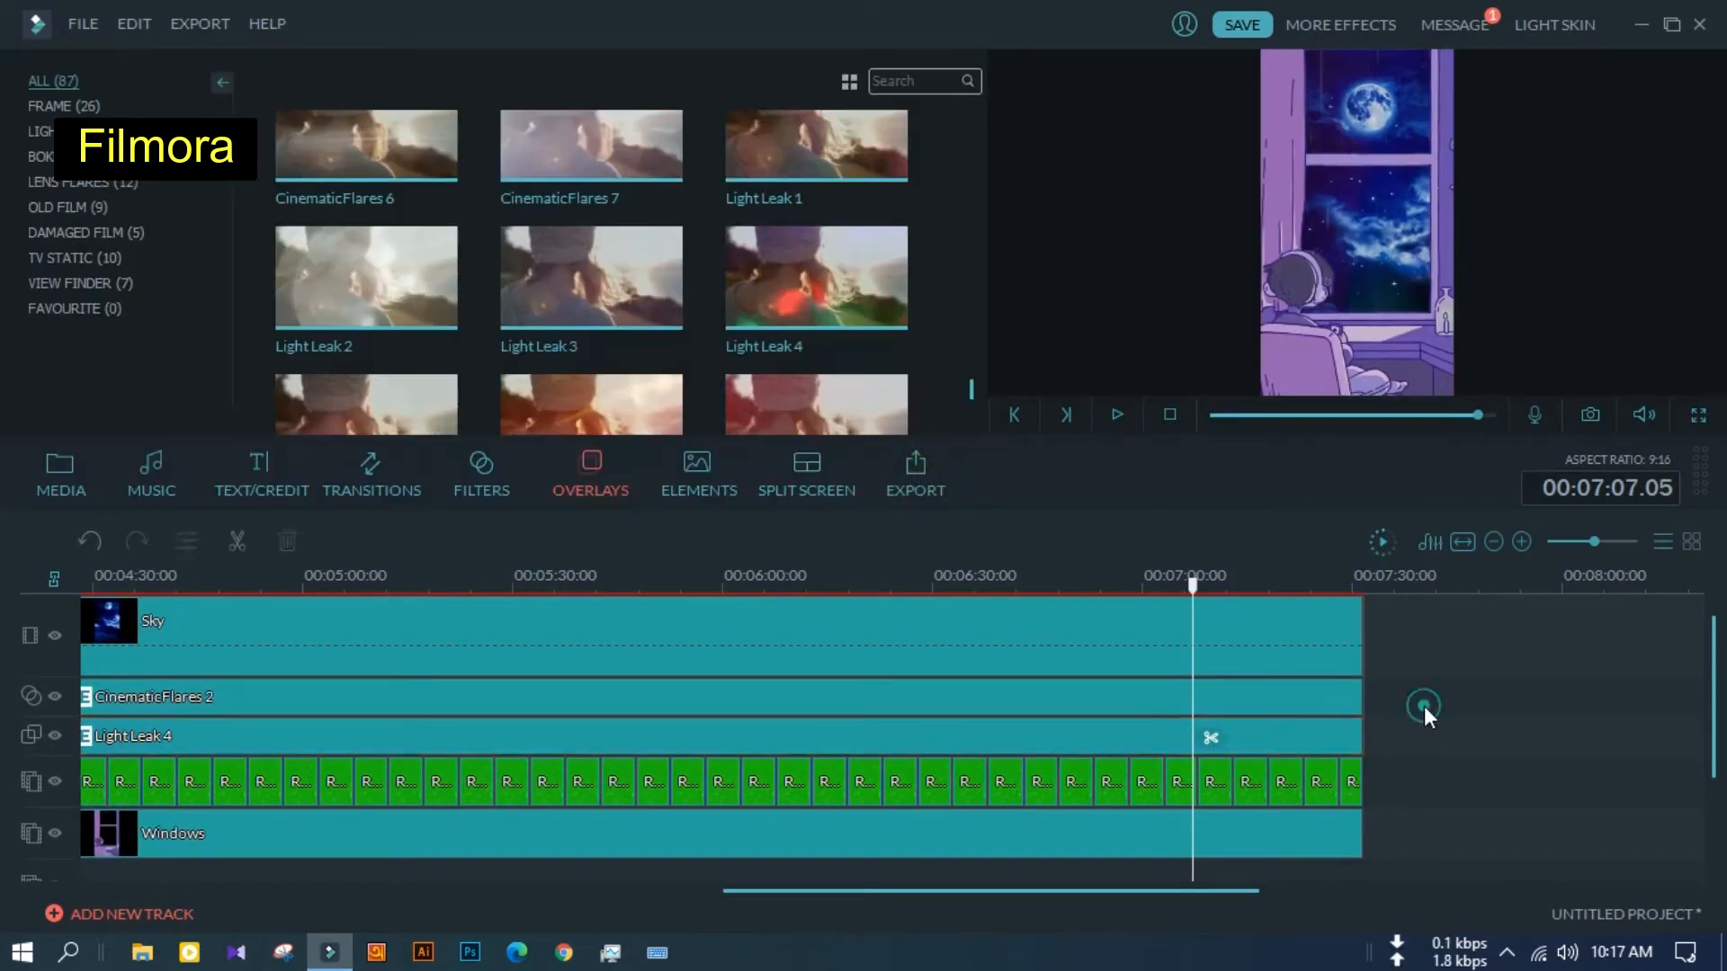
Play the project from its beginning to check the layered result, and pause it
left_click(806, 713)
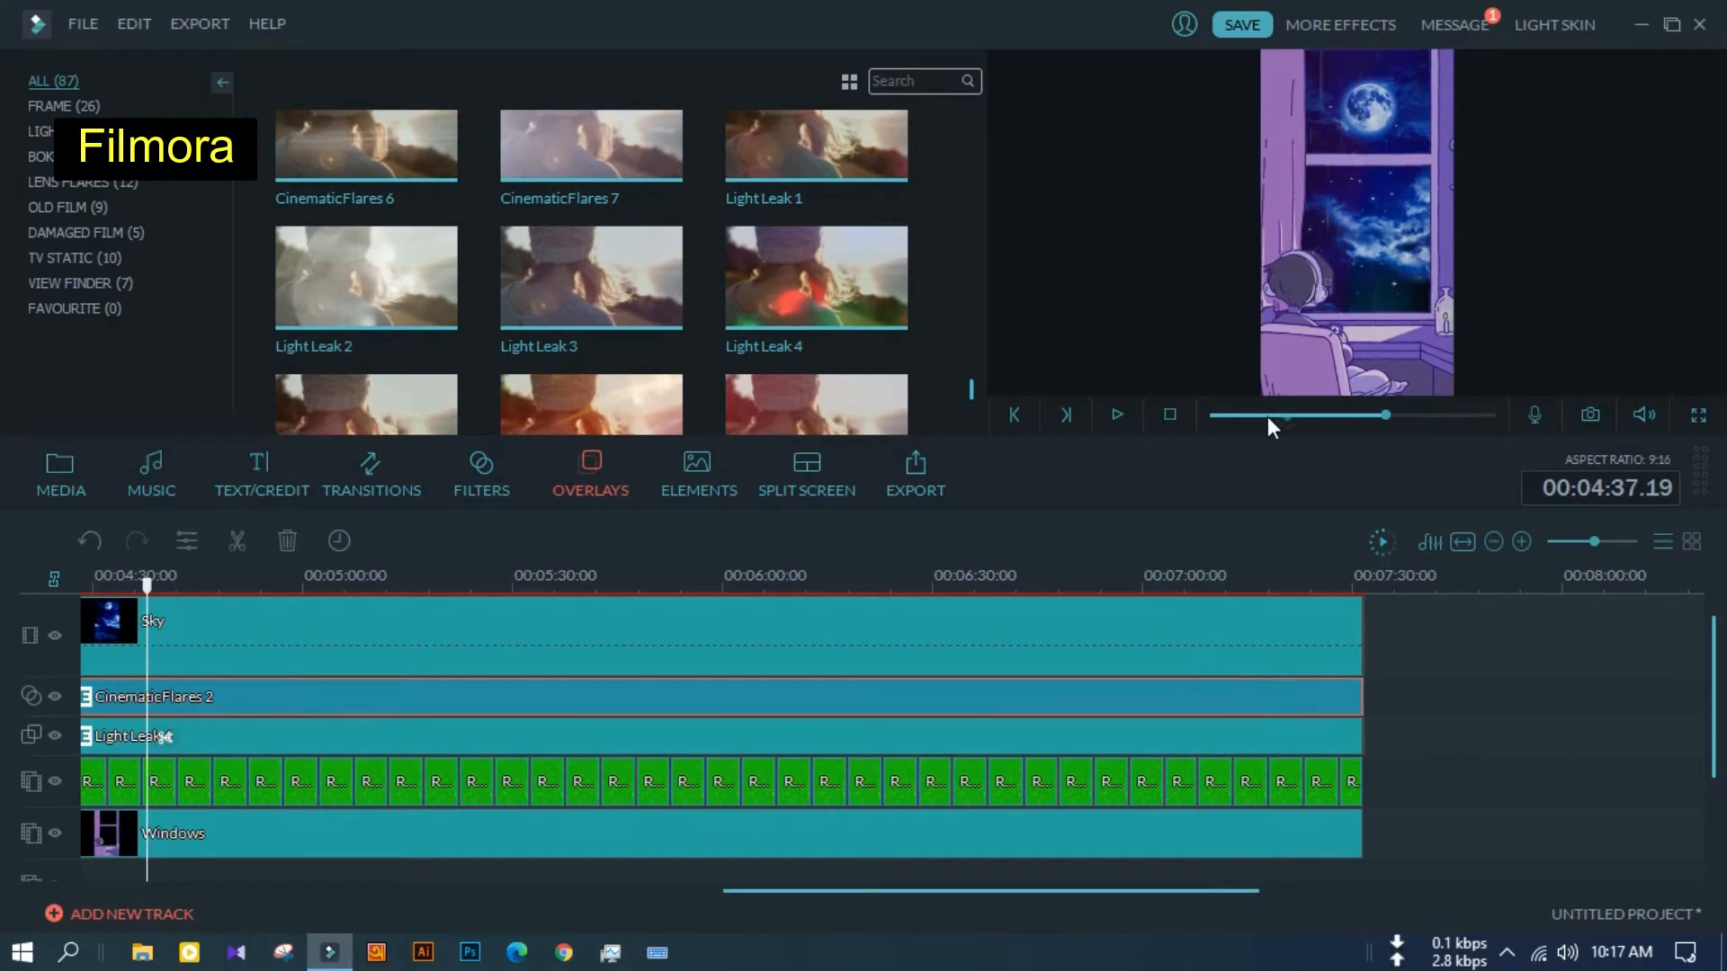
left_click_drag(1266, 417, 1201, 420)
left_click(835, 872)
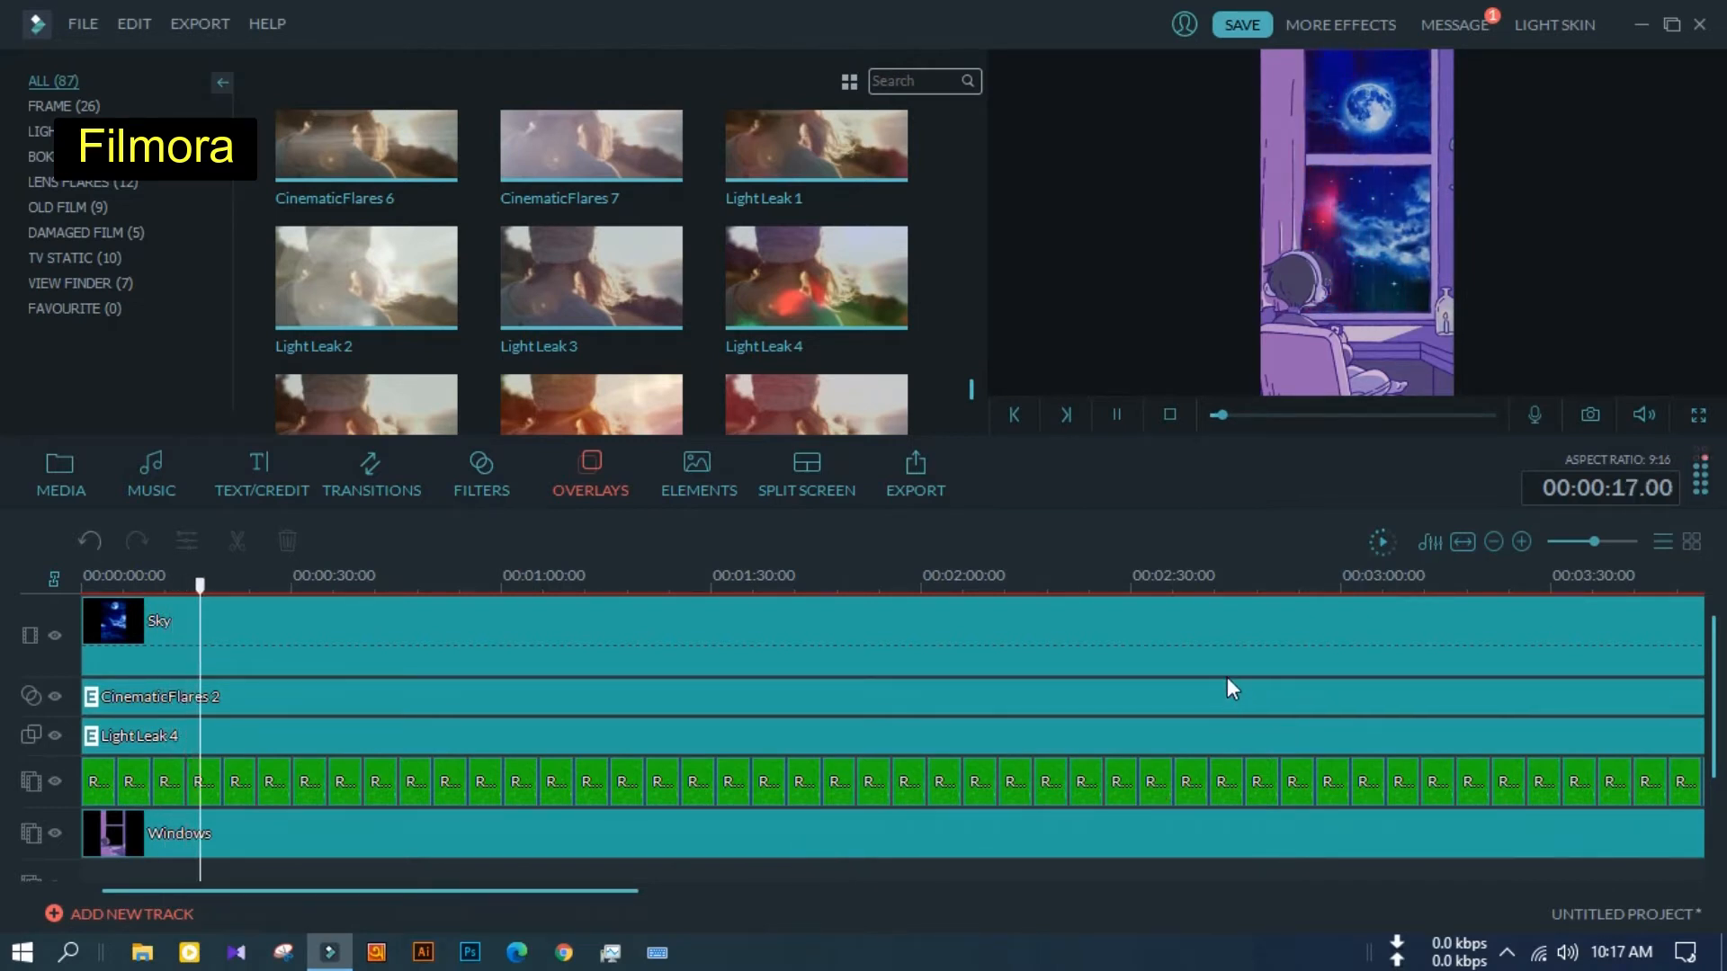
key("space")
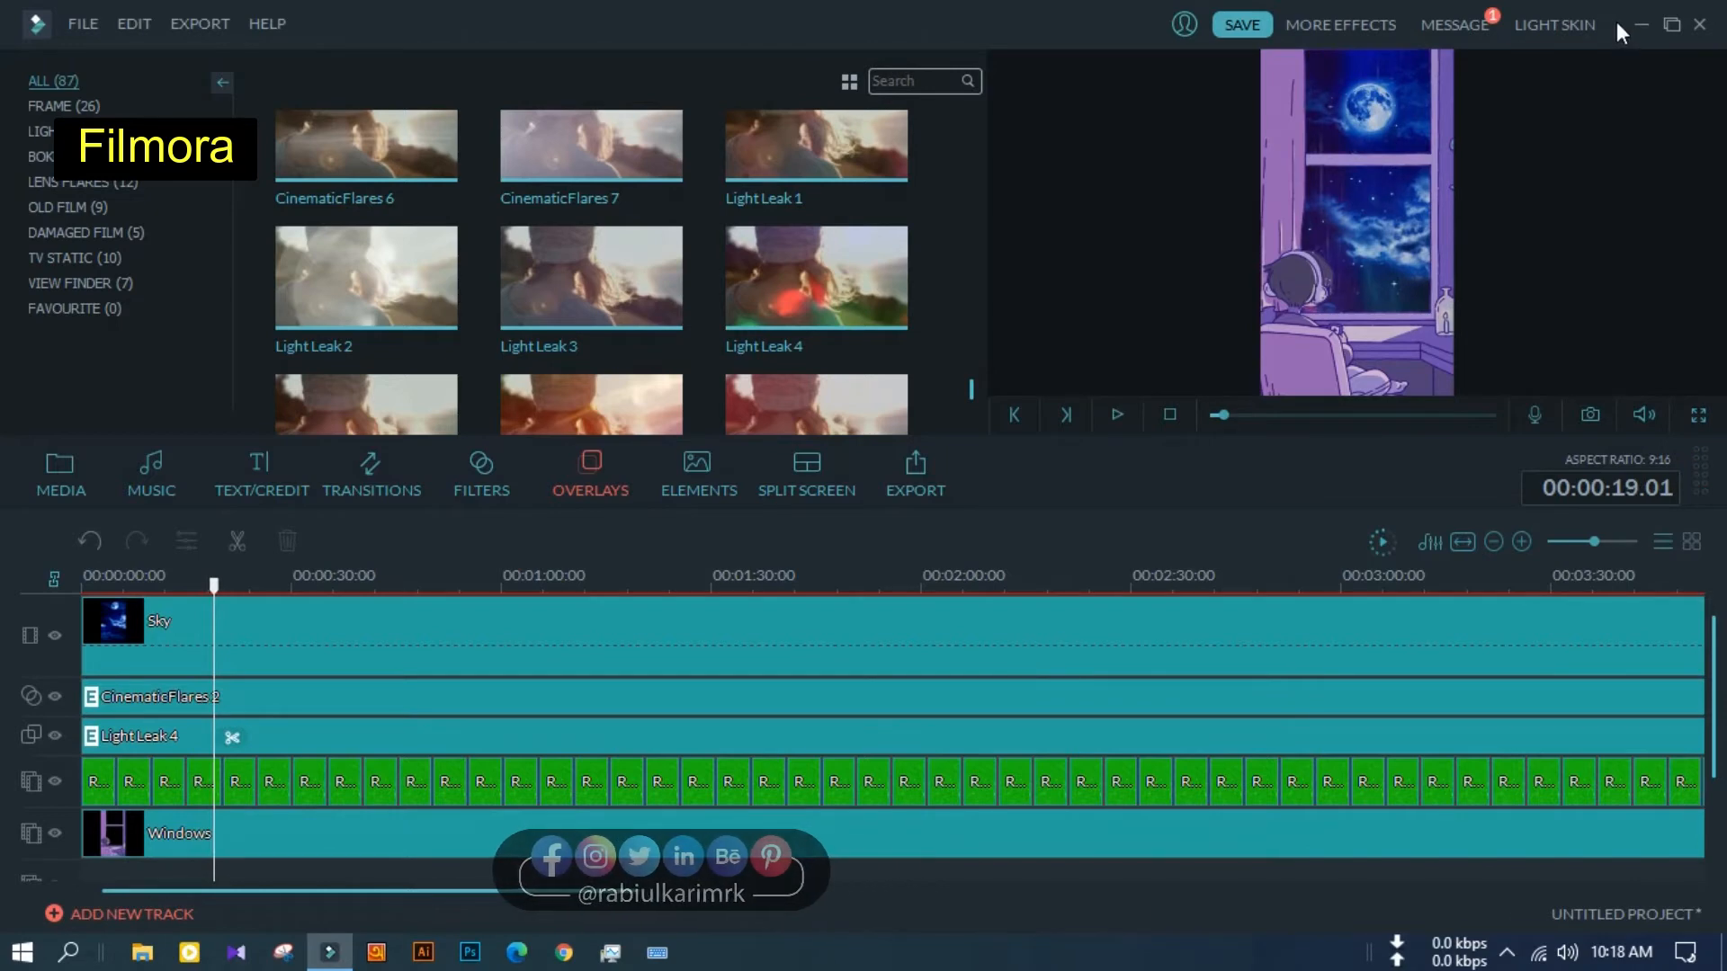
Save the project on the Desktop under the name Ore Piya
left_click(83, 24)
left_click(230, 172)
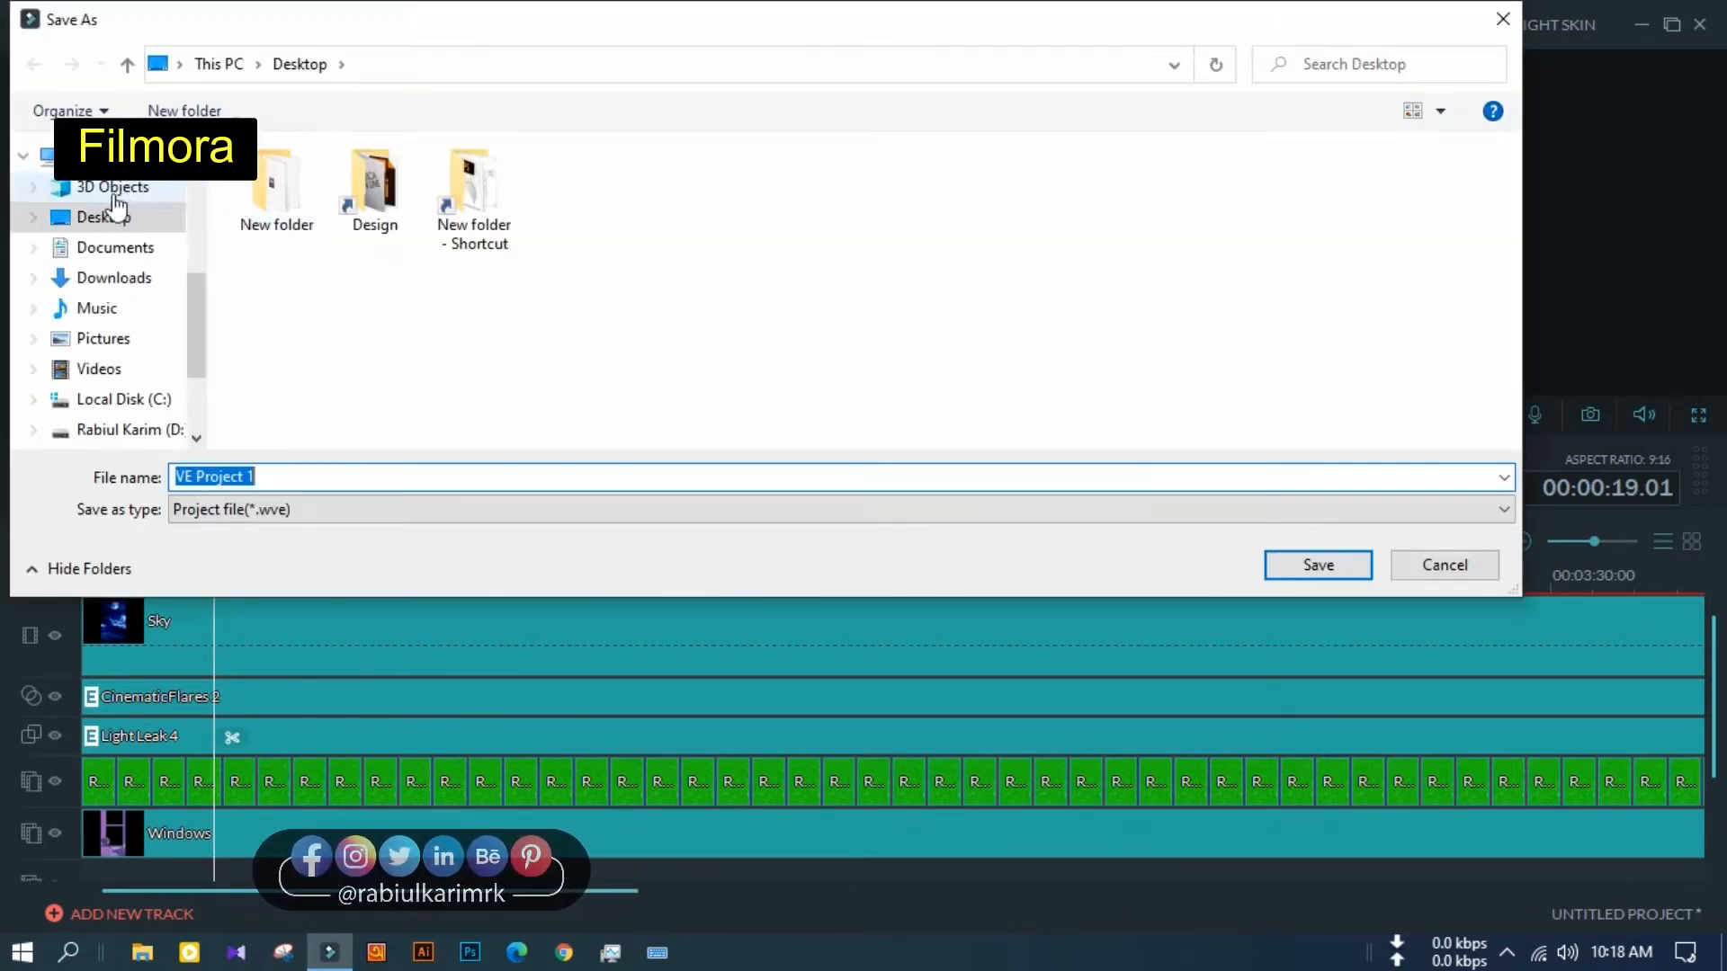
scroll(118, 206, "up", 5)
left_click(117, 204)
left_click(325, 467)
type("Ore")
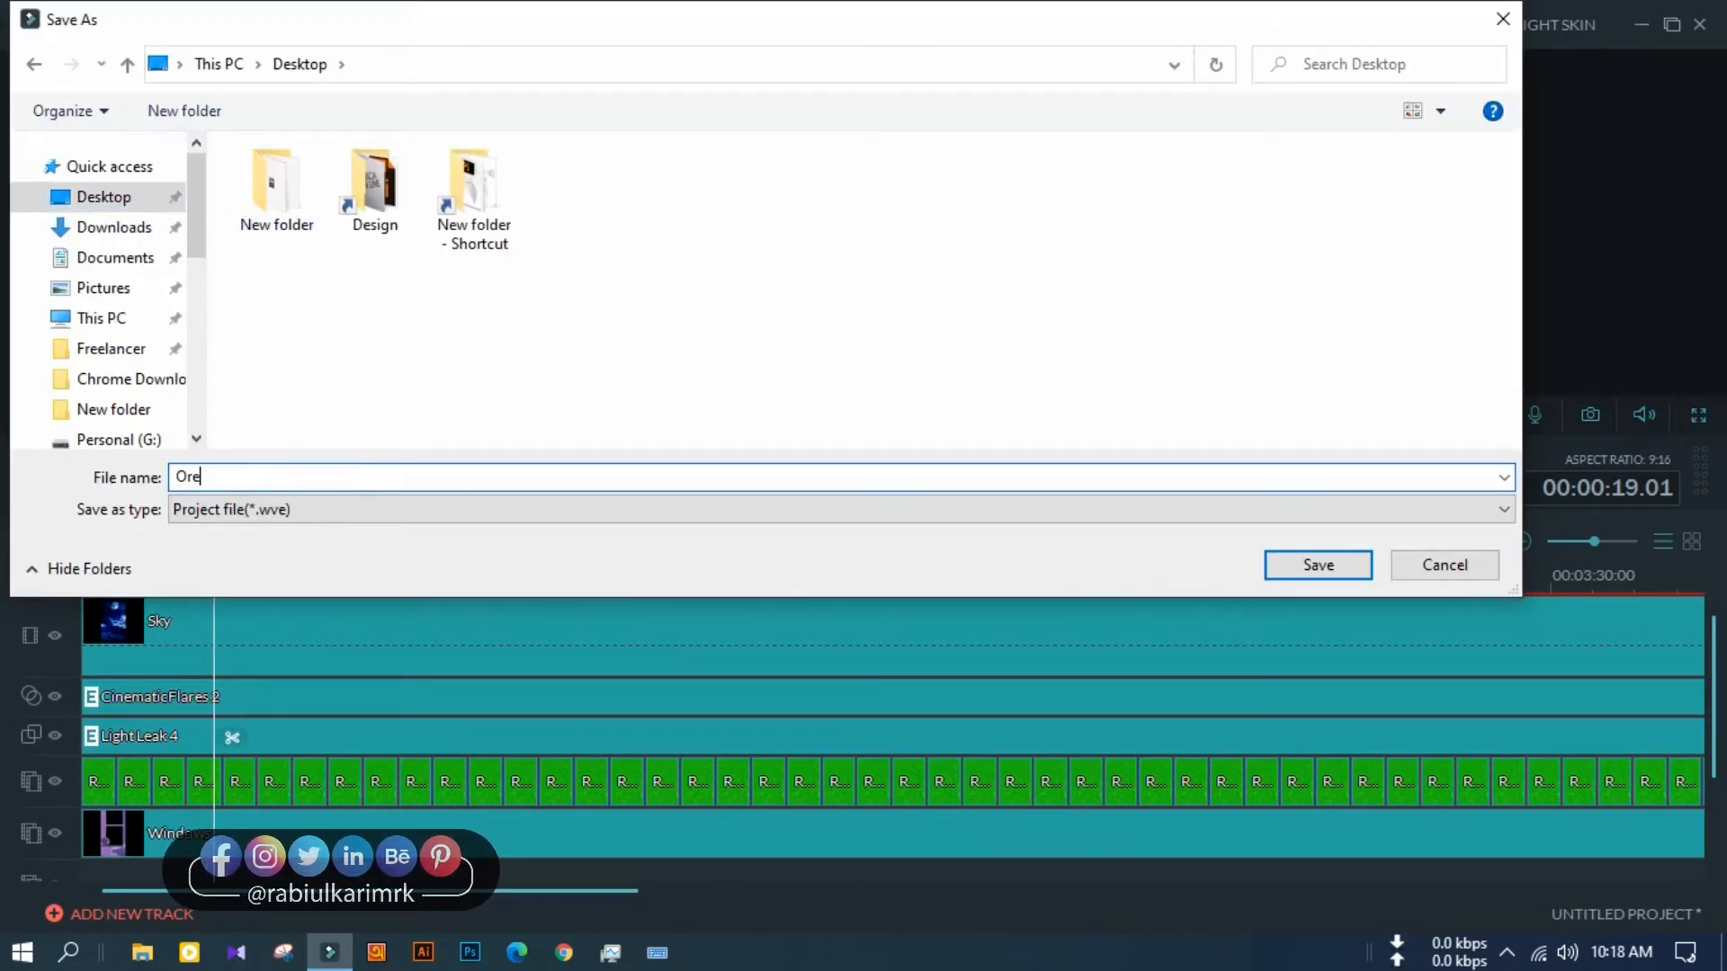
type(" Piya")
key("Return")
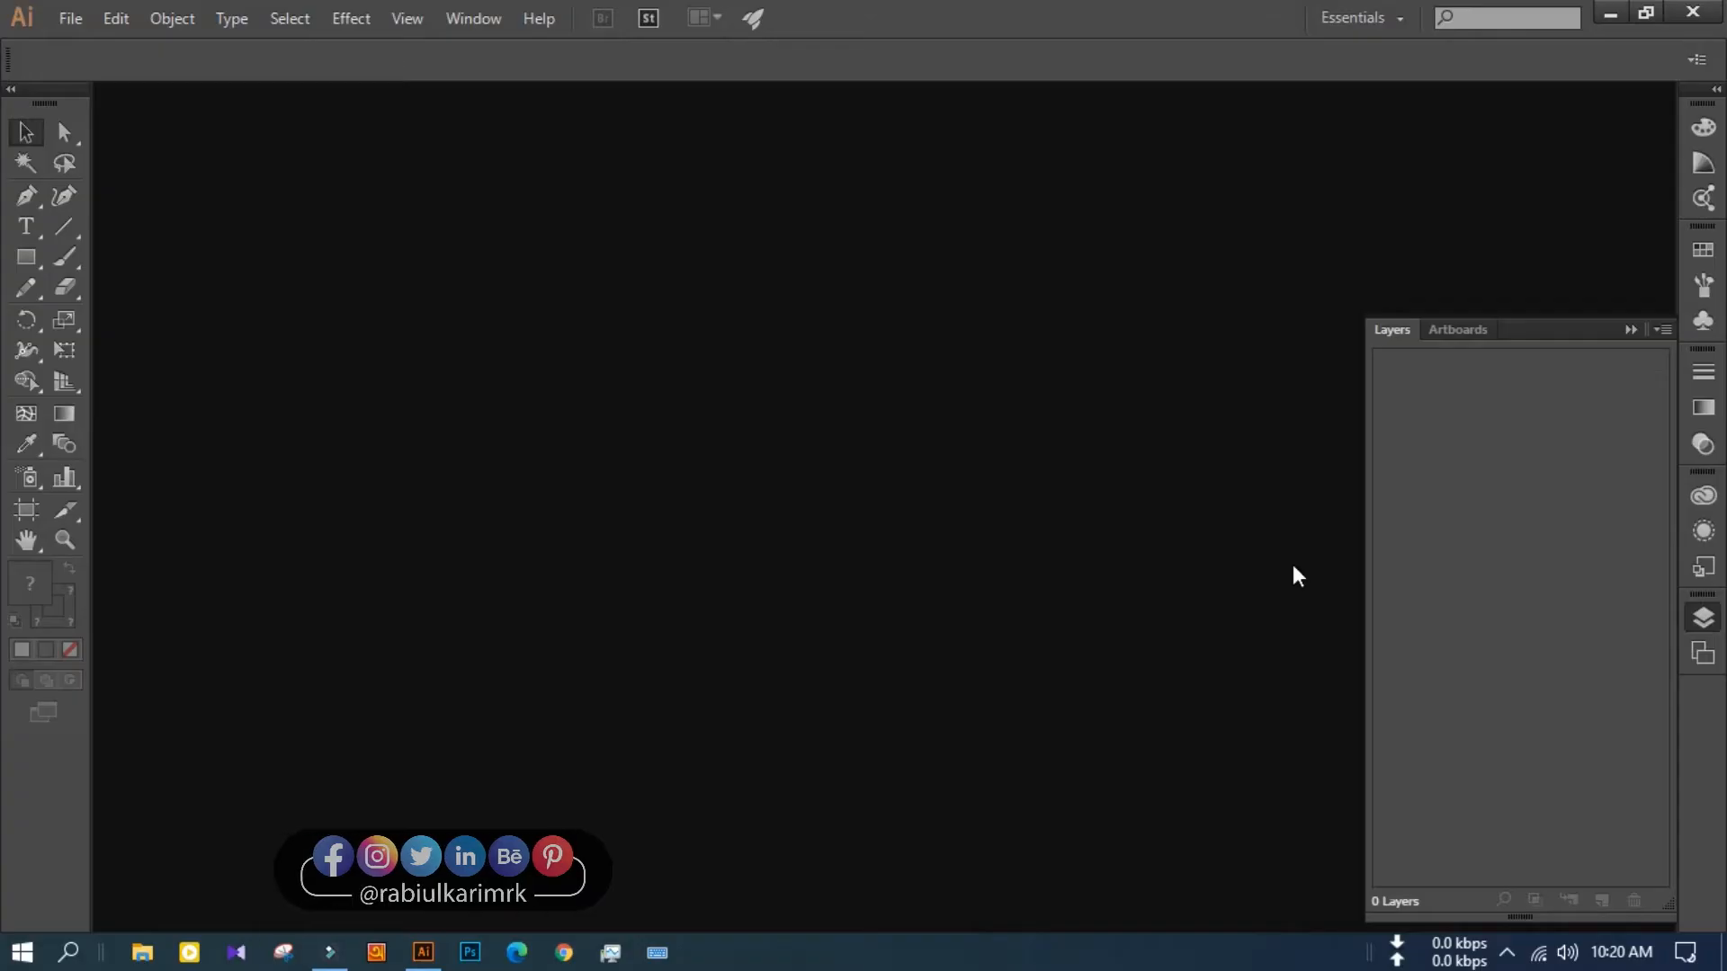
In Illustrator, create a new landscape document 1280 px wide and 720 px high in RGB colour mode
left_click(68, 20)
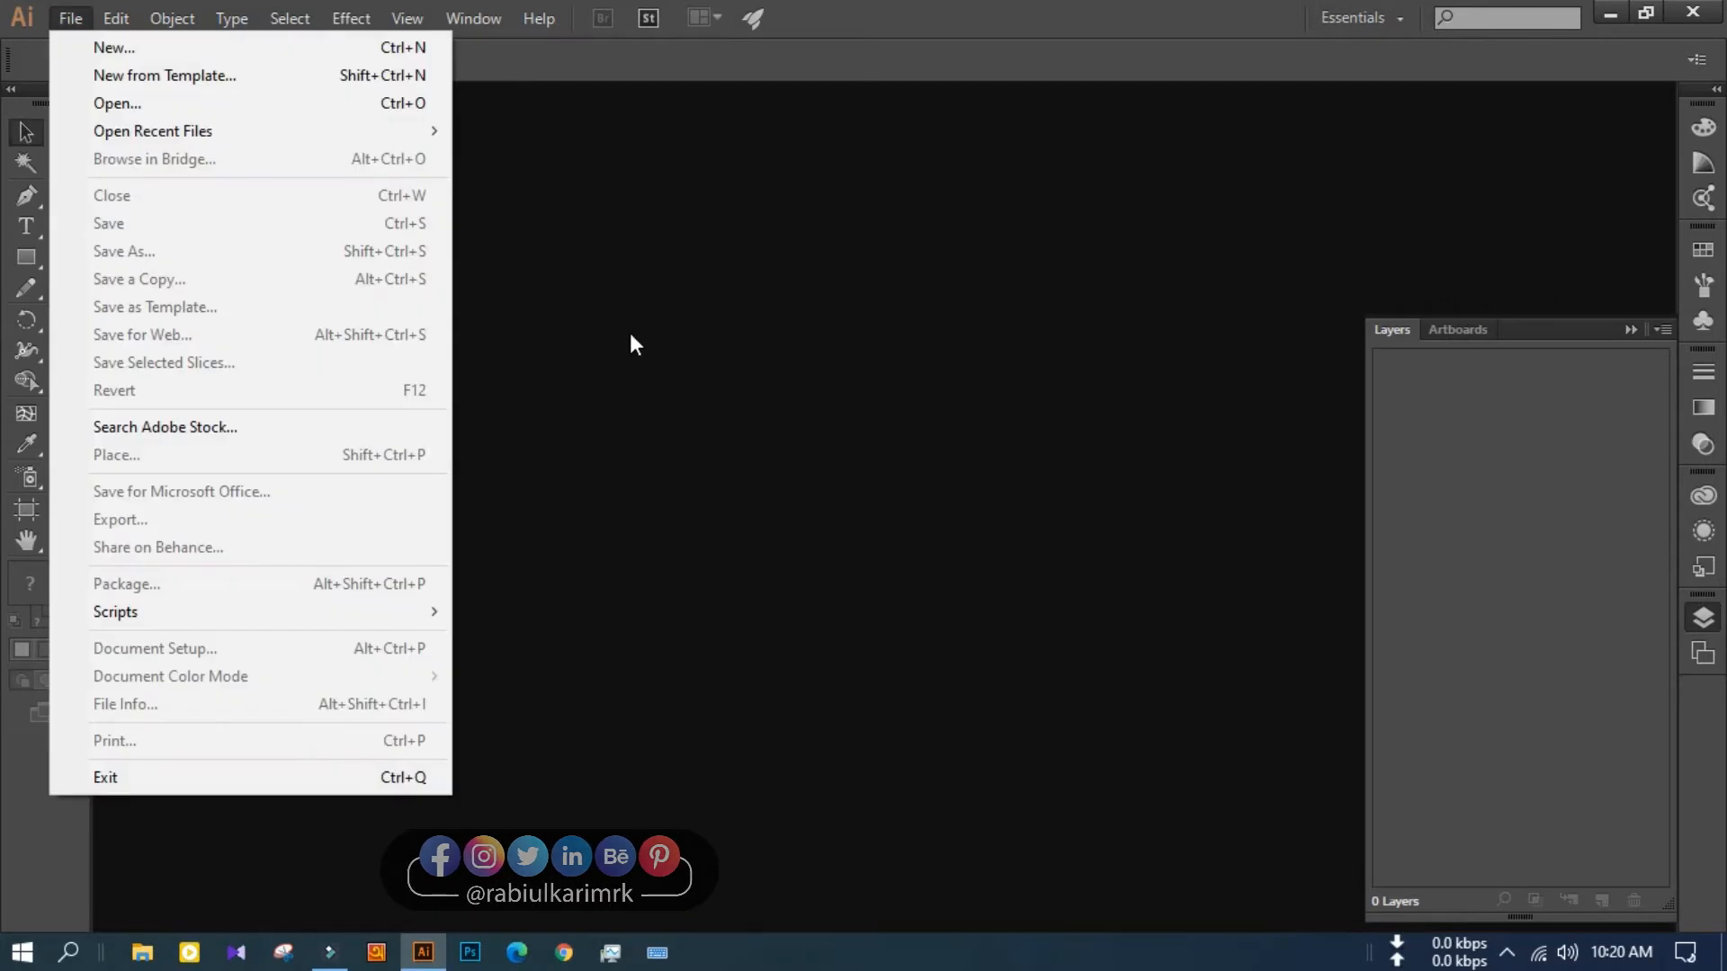
key("ctrl+n")
left_click(1097, 458)
left_click(1067, 624)
left_click(760, 458)
type("1280")
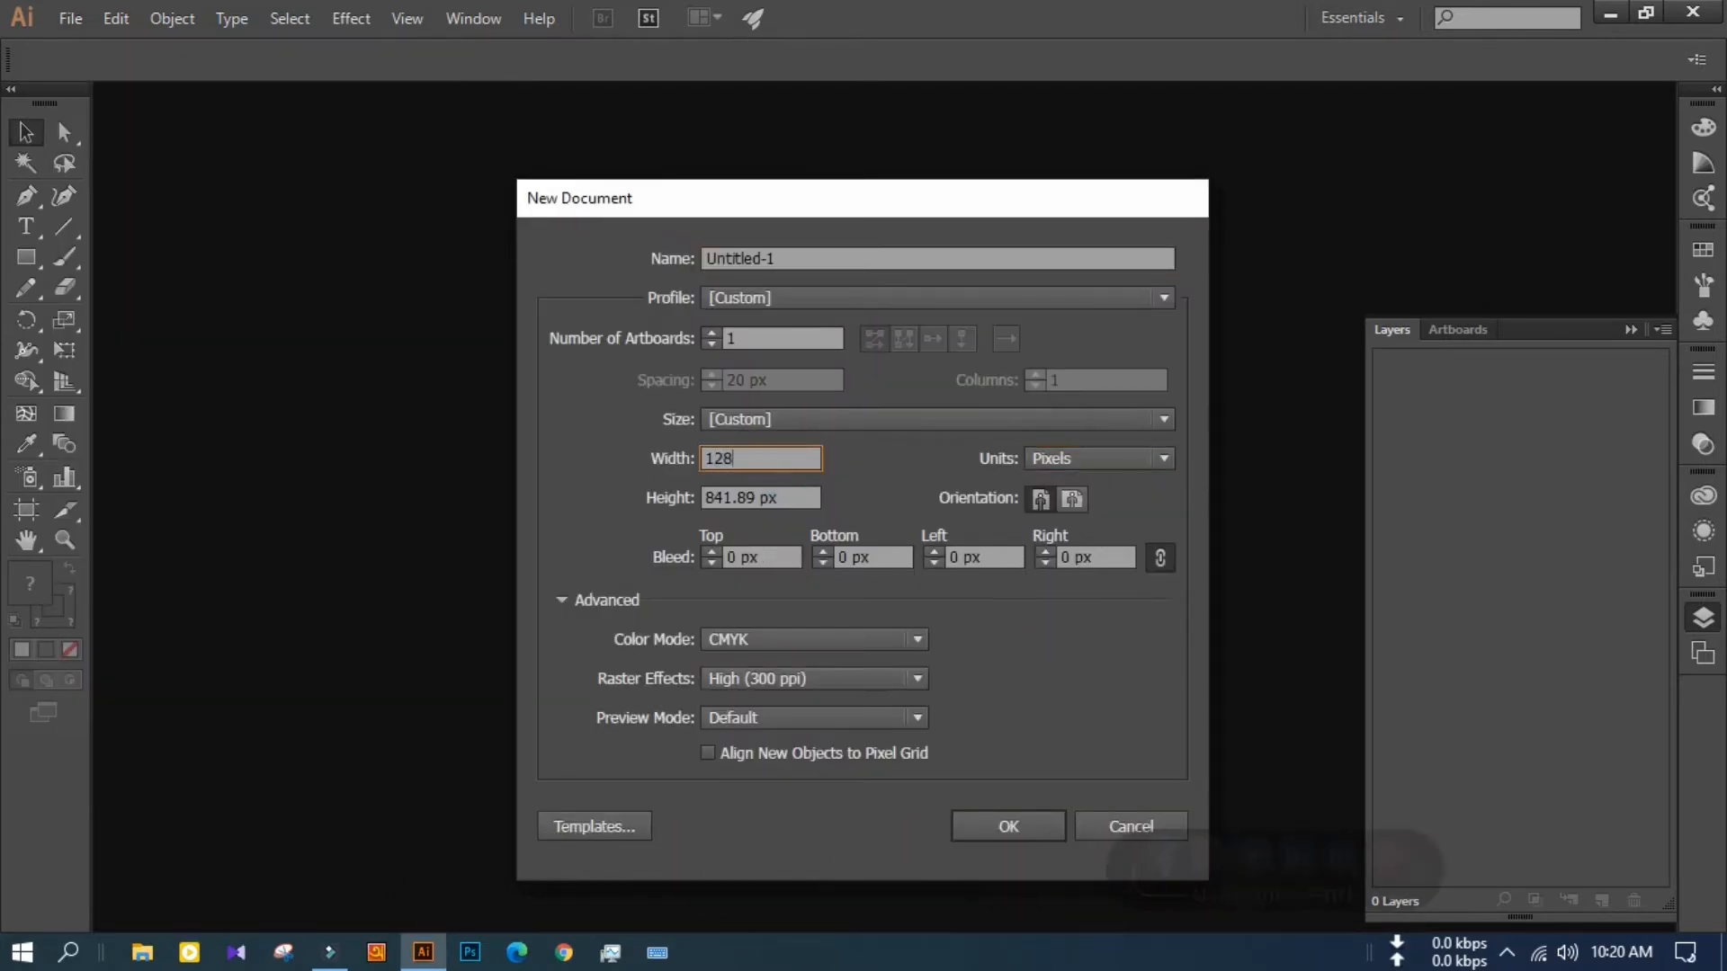
left_click(789, 497)
left_click(727, 652)
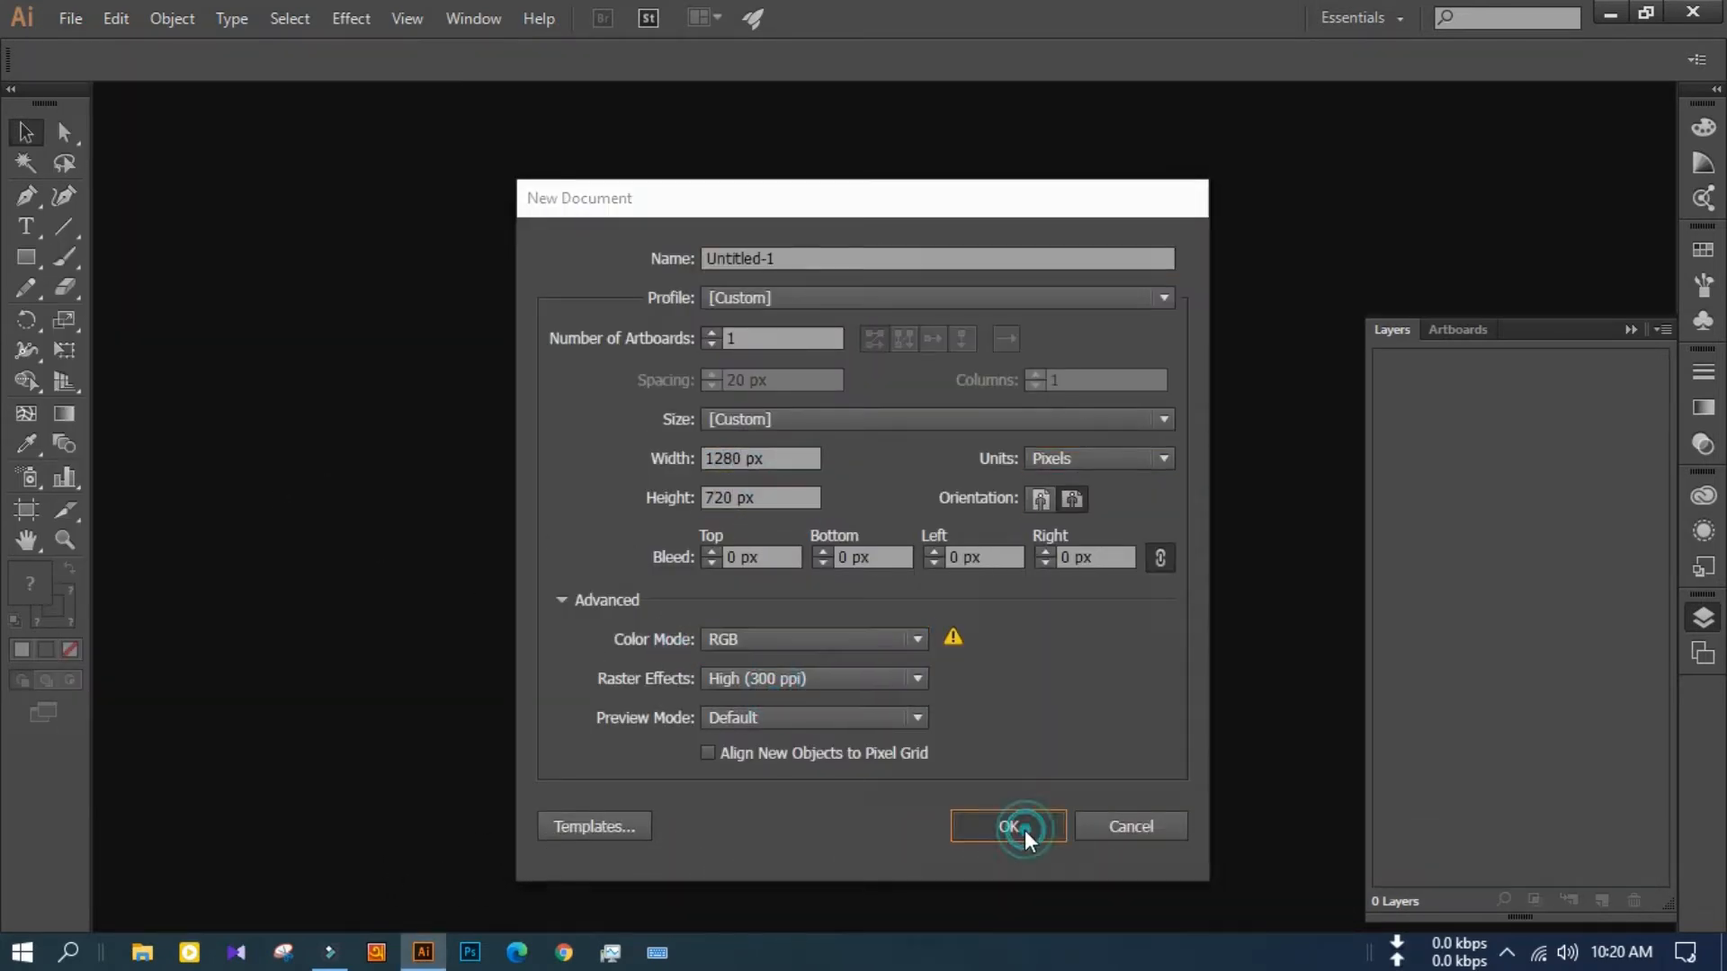
left_click(1016, 825)
Draw a yellow-filled rectangle about 122 px high near the middle of the artboard
left_click(25, 256)
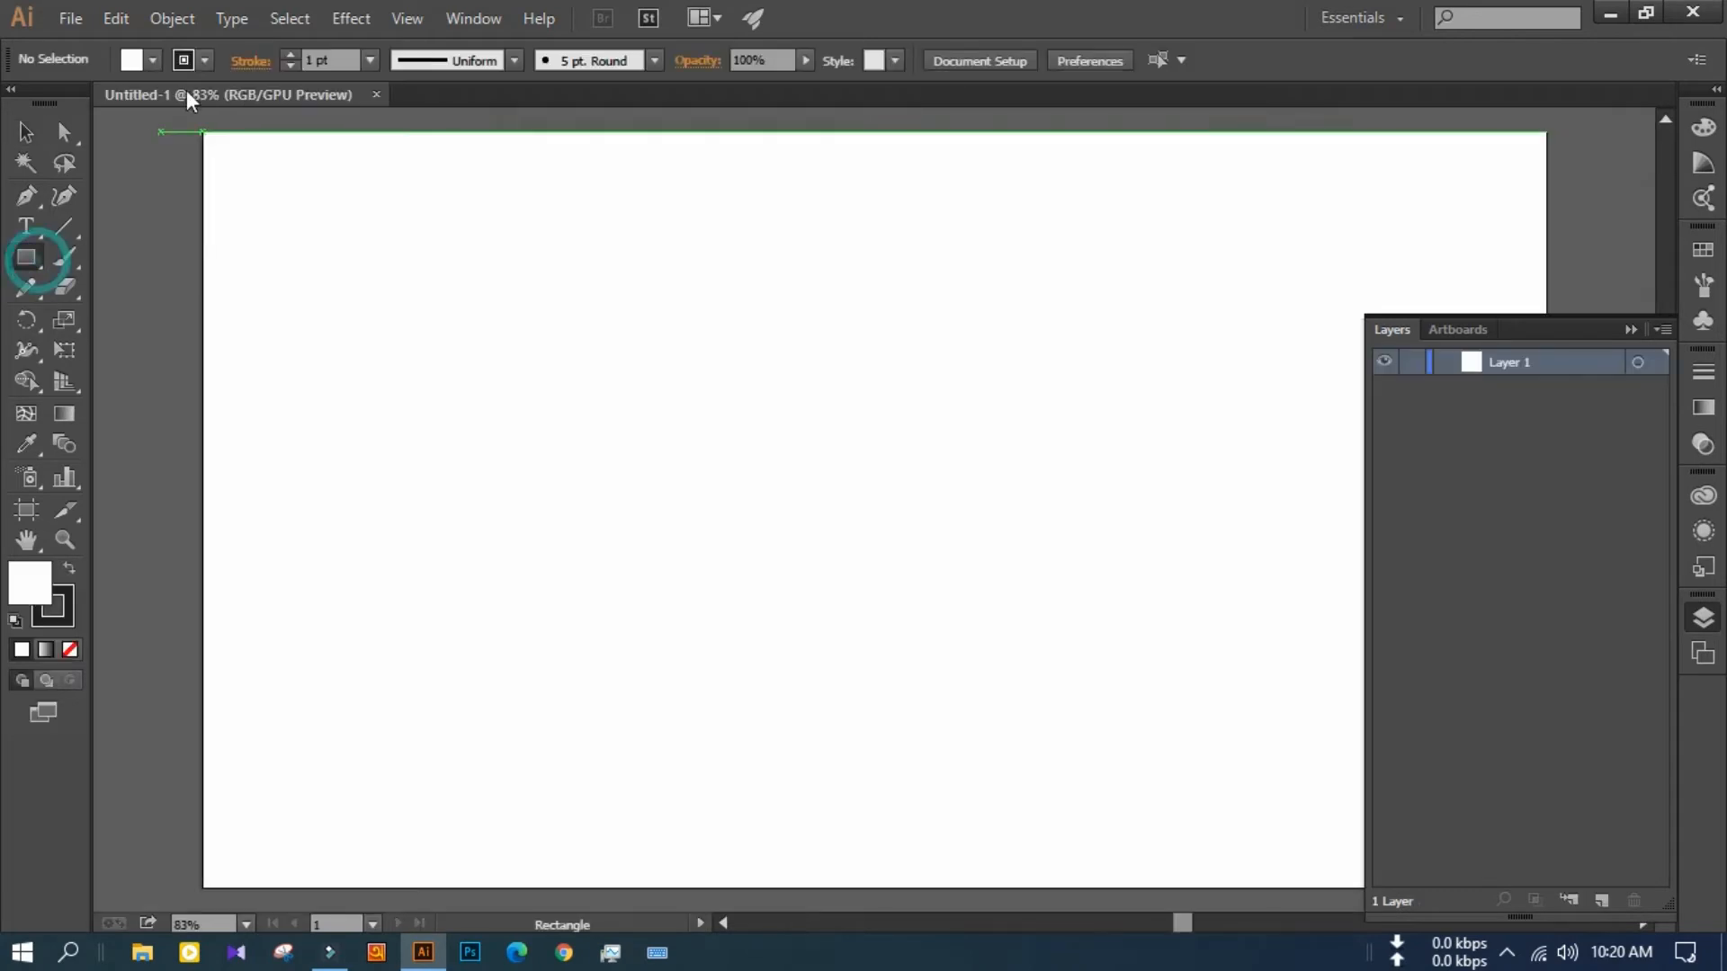
left_click(153, 60)
left_click(93, 117)
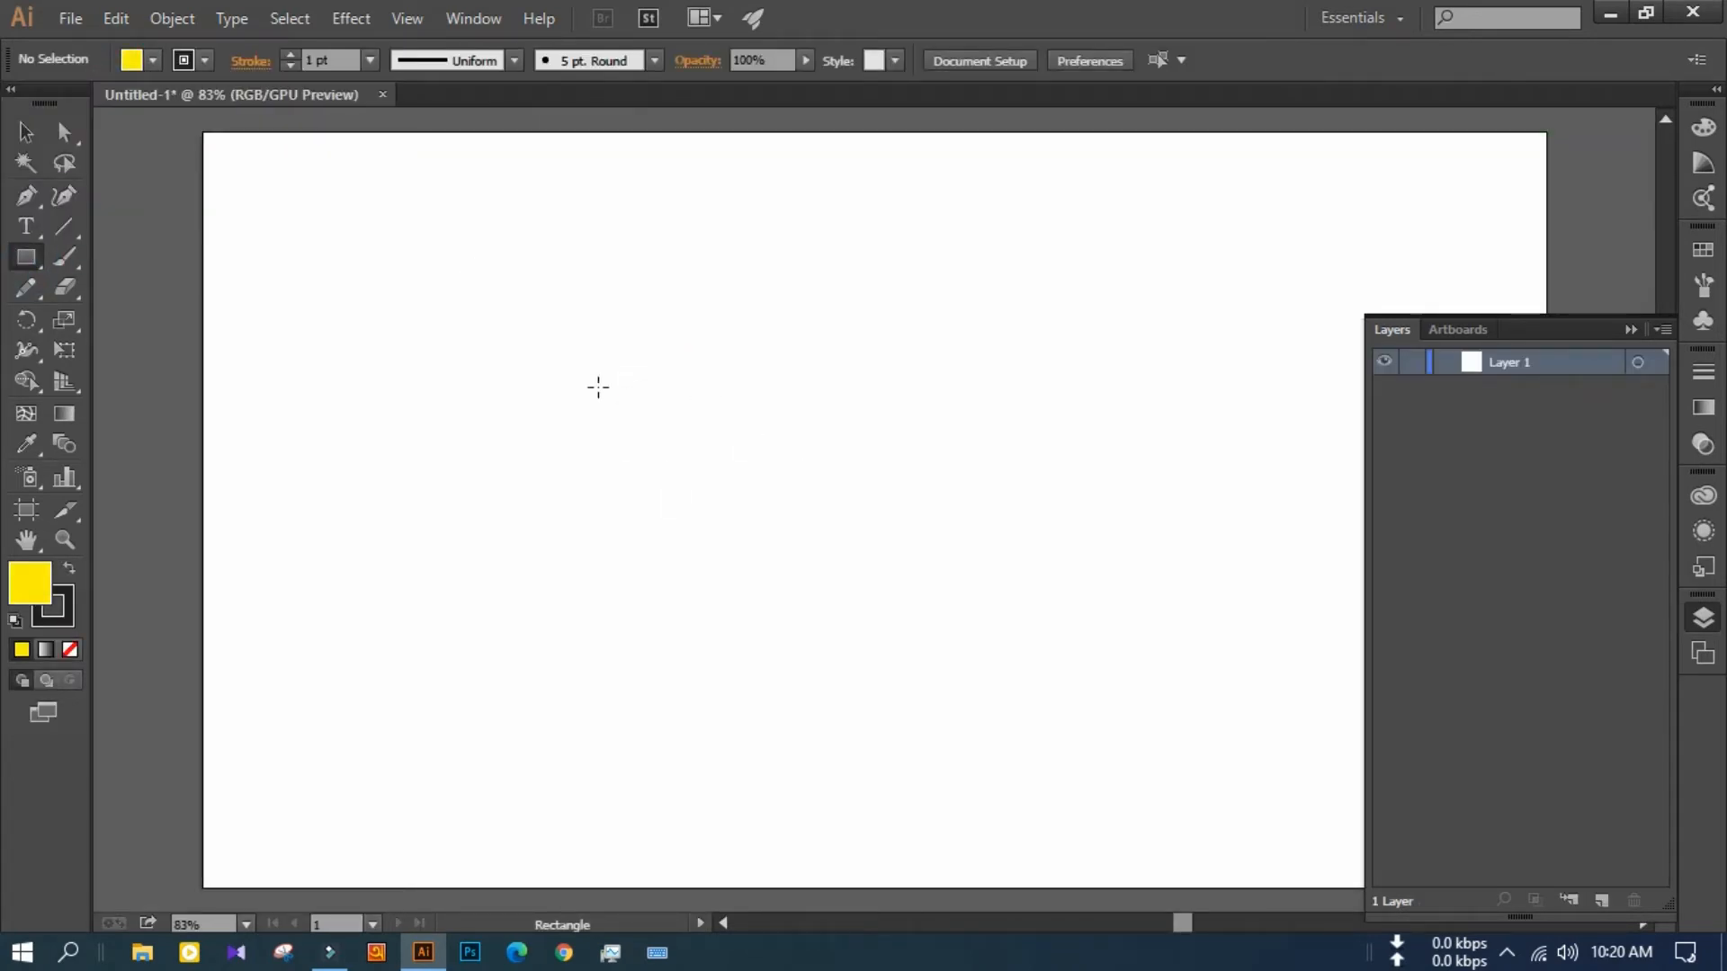
left_click_drag(598, 387, 933, 515)
left_click(26, 132)
left_click(796, 349)
key("ctrl+plus")
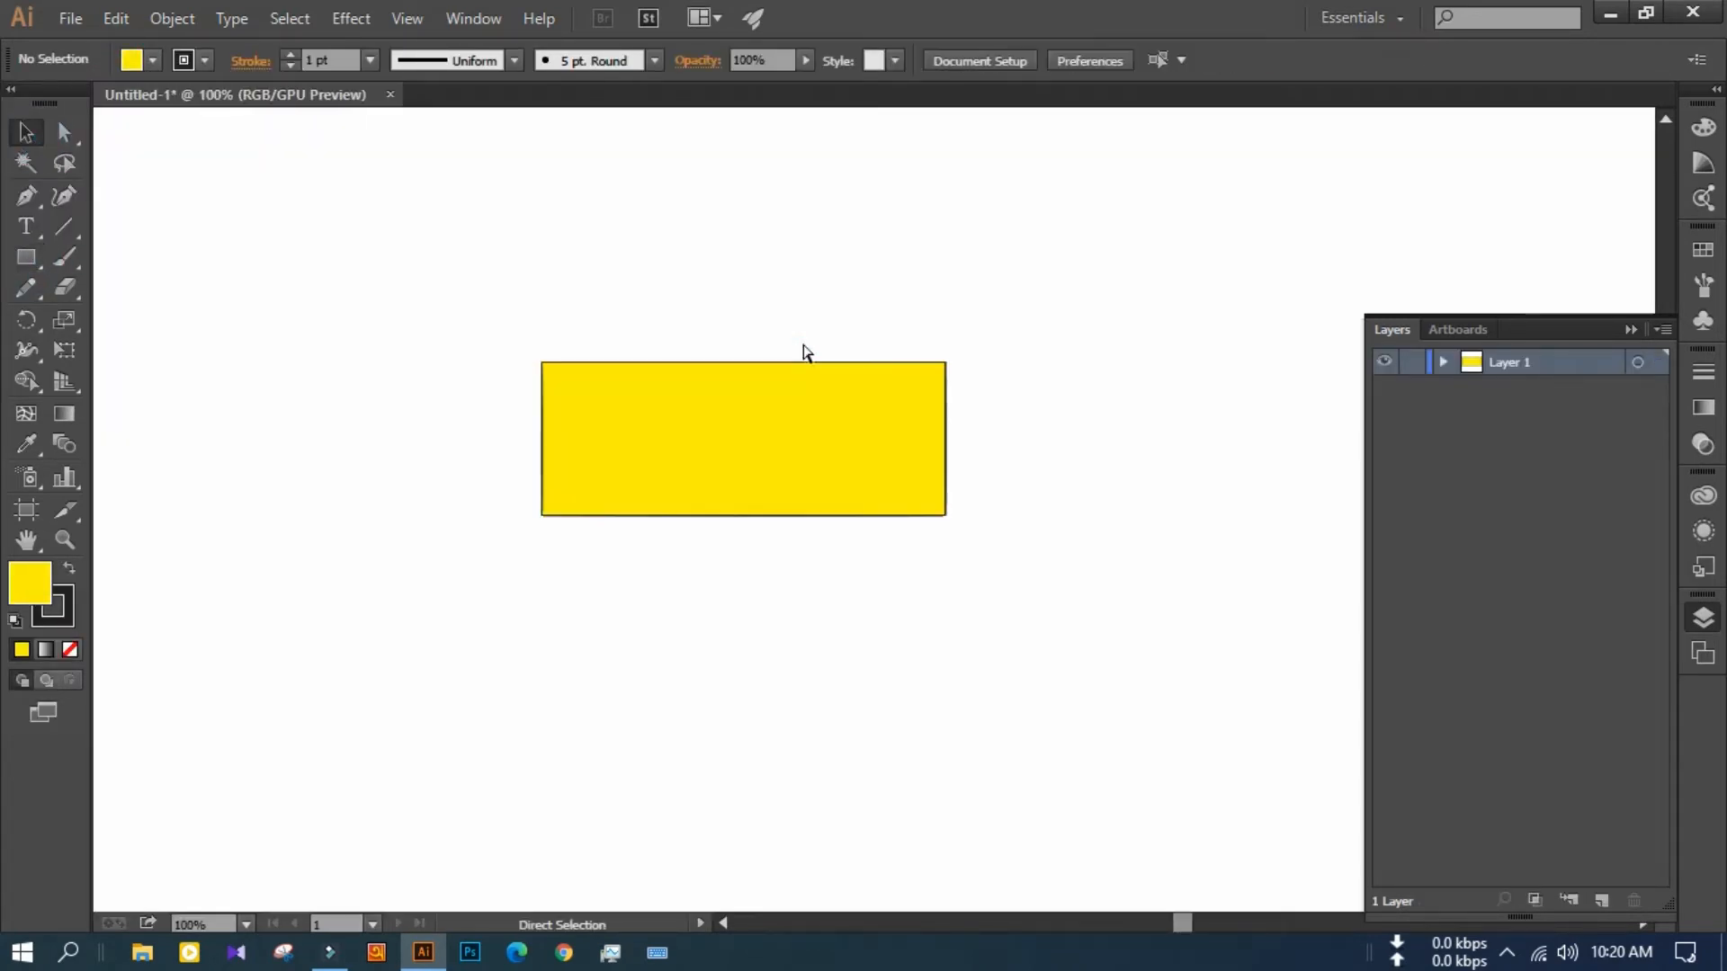
Round the yellow rectangle's corners slightly and remove its stroke
left_click(574, 398)
left_click_drag(558, 379, 565, 384)
left_click(189, 59)
left_click(16, 99)
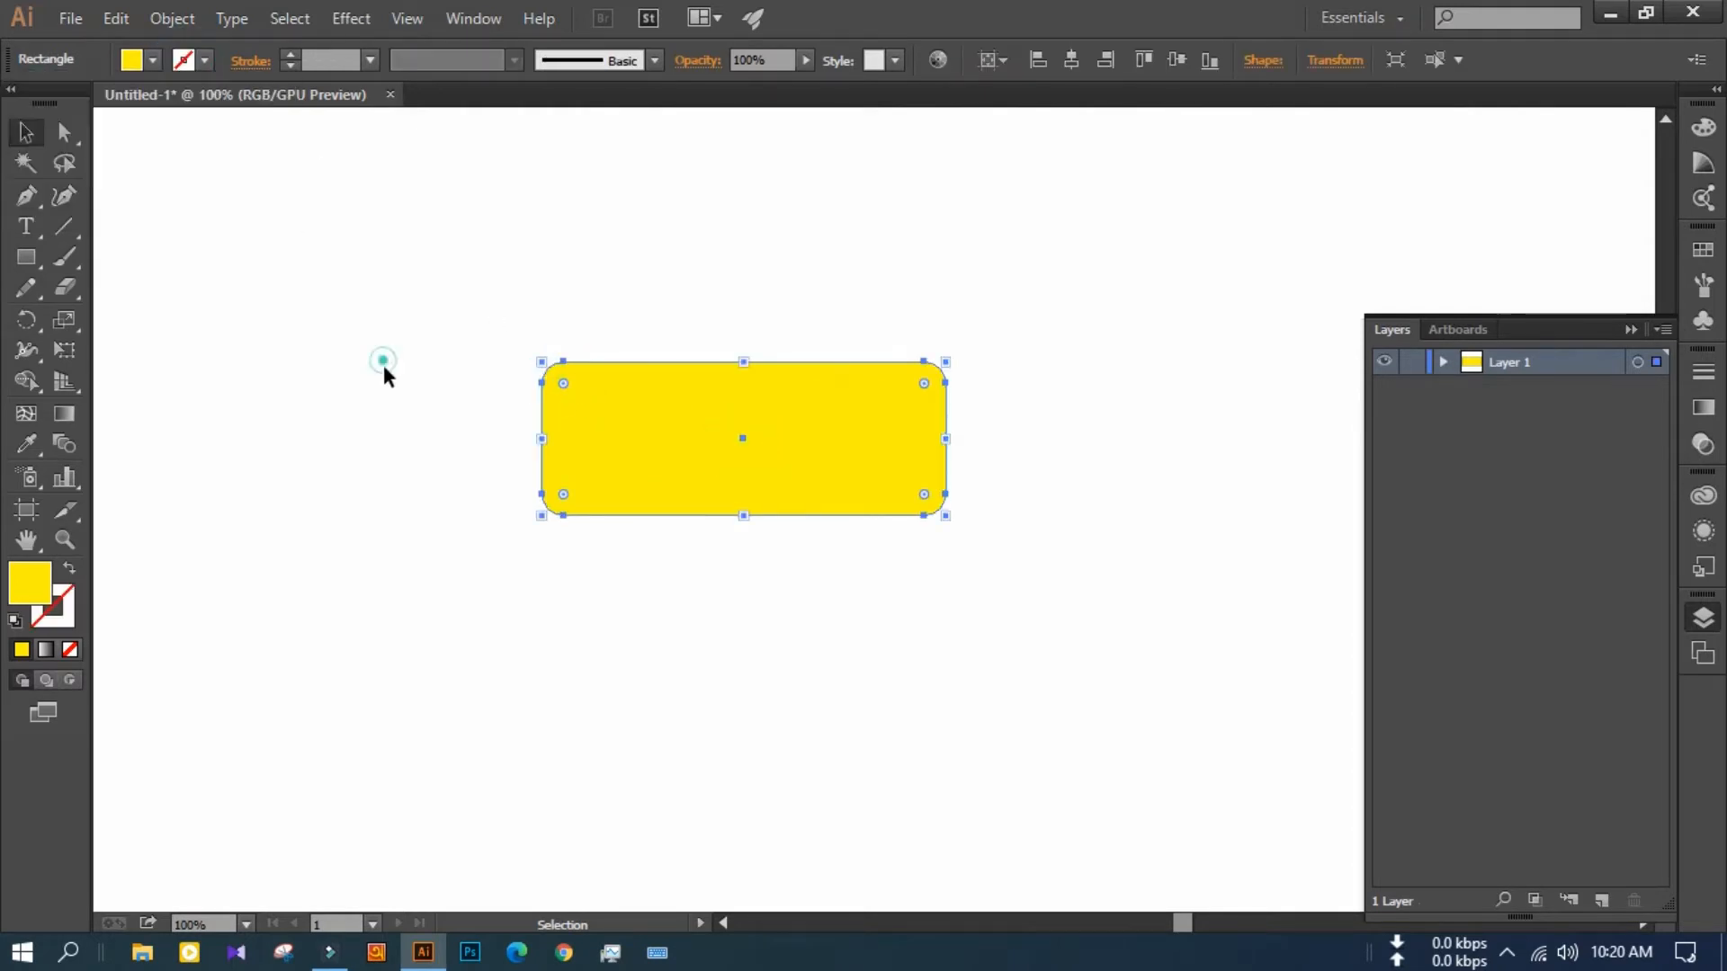
left_click(355, 297)
key("ctrl+plus")
left_click(606, 320)
Create a second rectangle the size of the artboard, 1280 px wide
key("ctrl+minus")
key("ctrl+minus")
key("ctrl+minus")
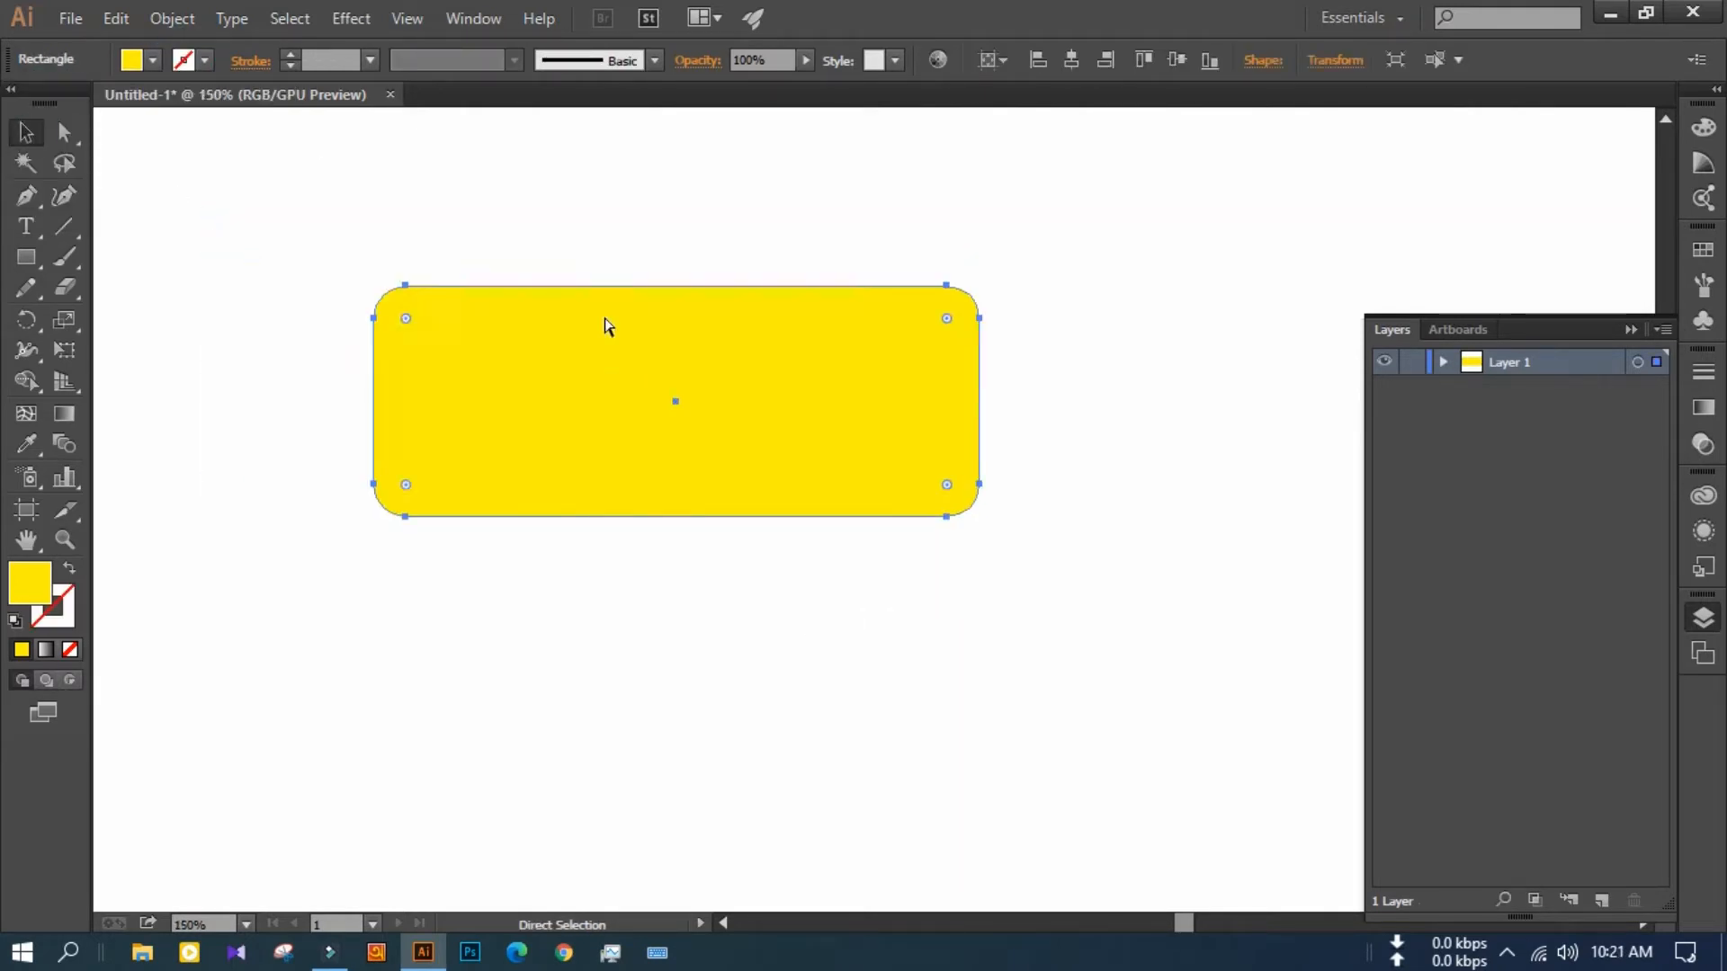
left_click(36, 256)
left_click(698, 402)
type("1280")
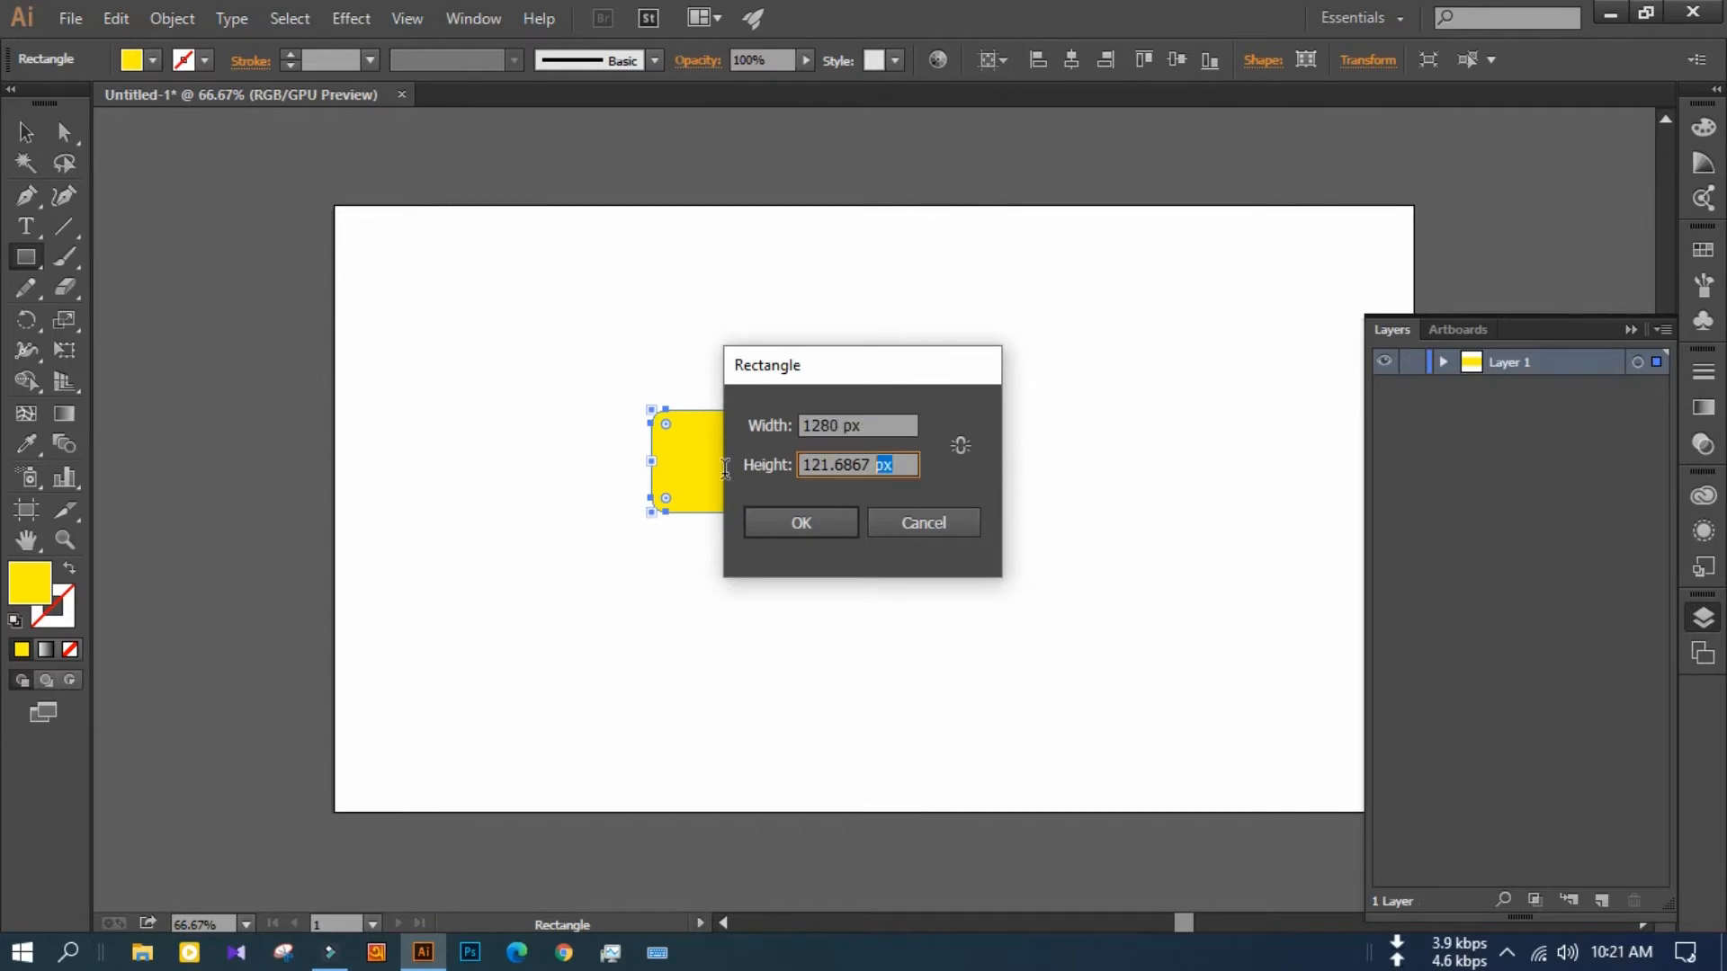
key("Return")
Fill the large rectangle with black and centre it horizontally and vertically on the artboard
left_click(34, 138)
left_click(134, 60)
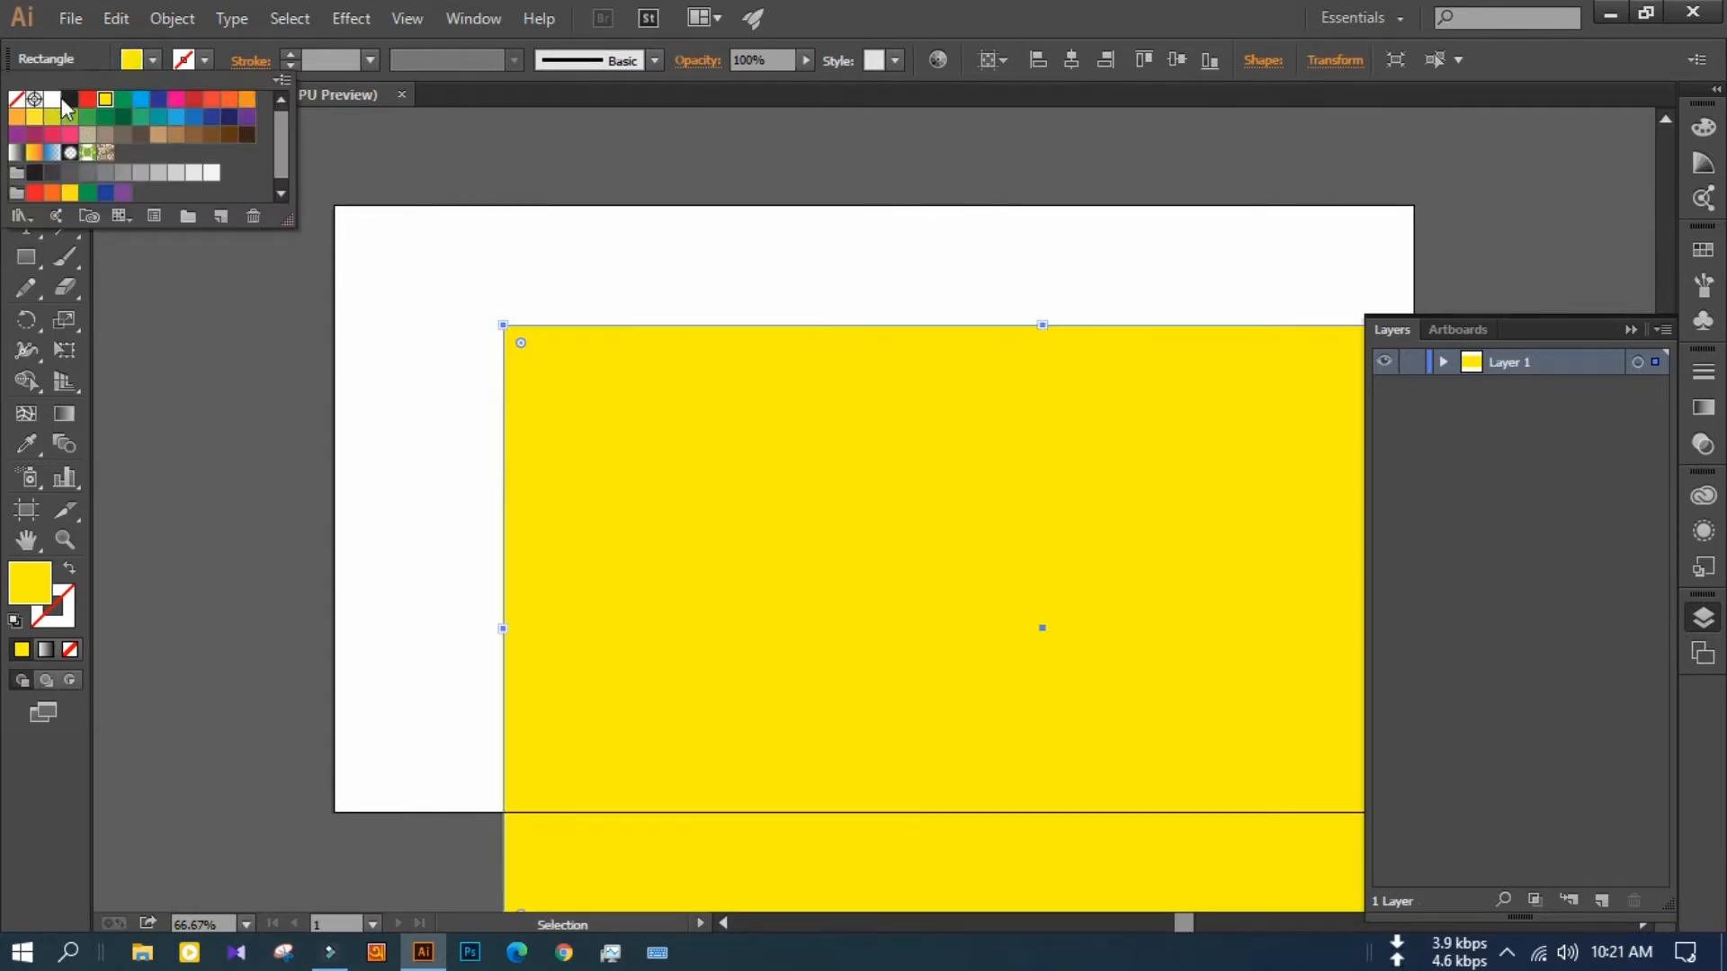
left_click(70, 99)
left_click(1072, 60)
left_click(1143, 60)
left_click(1072, 60)
left_click(1178, 61)
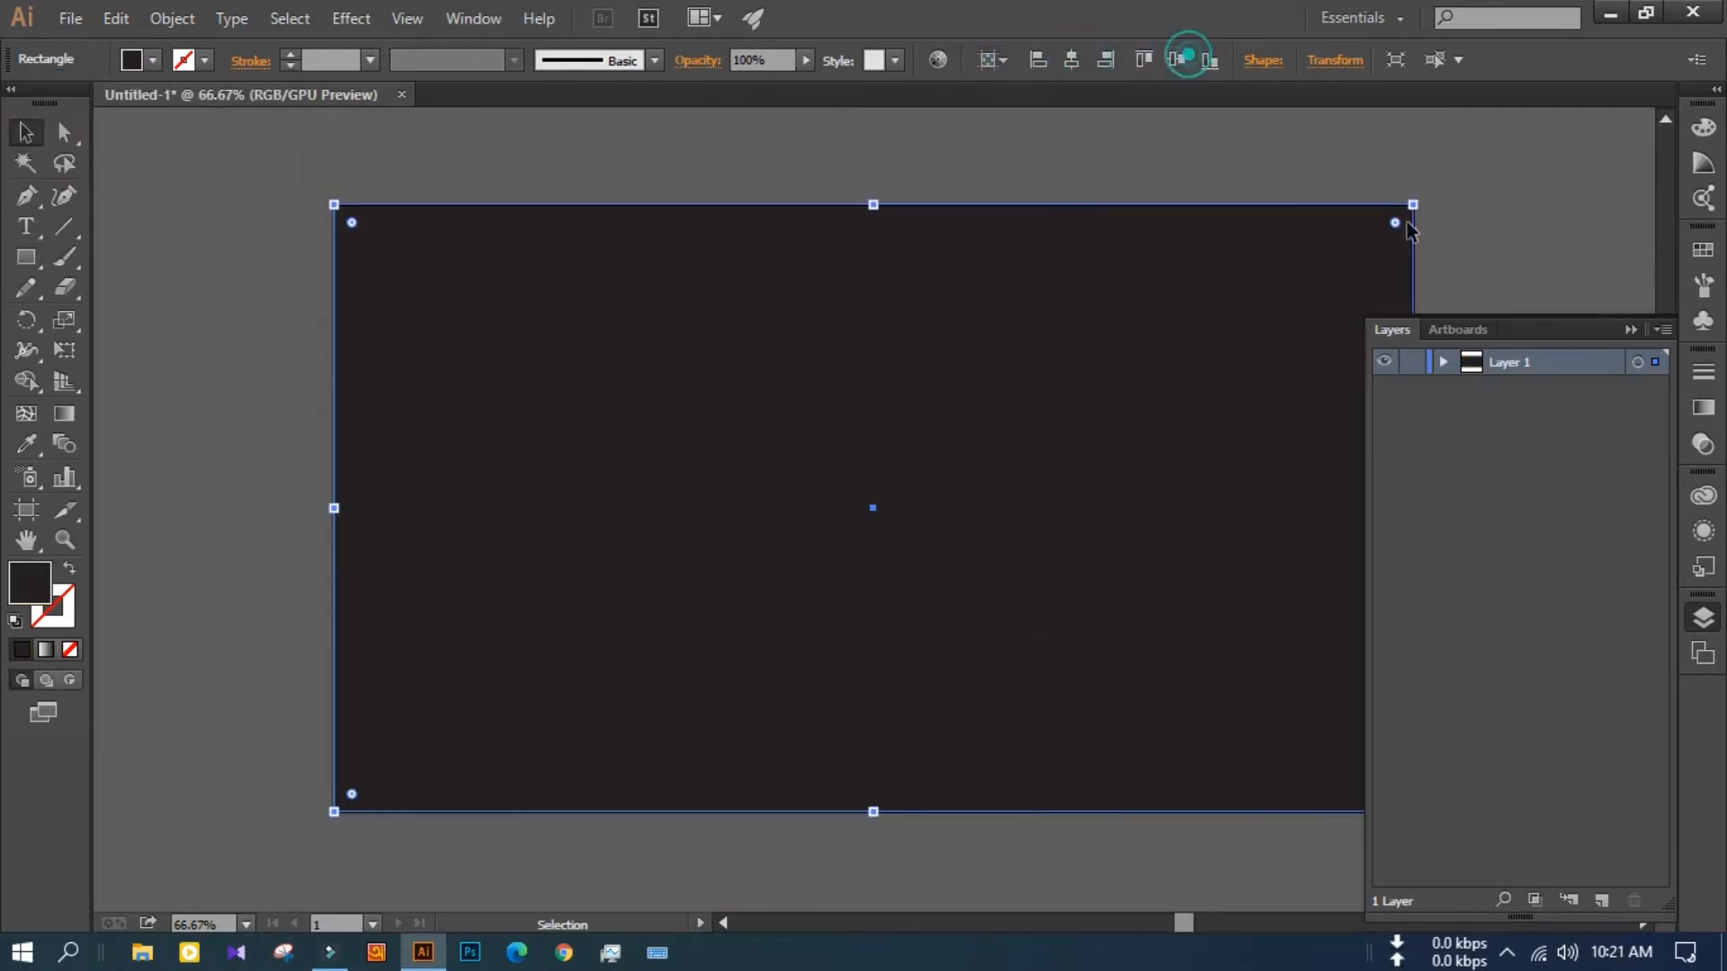
Move the black rectangle below the rounded rectangle in the layer order
left_click(1443, 361)
left_click_drag(1540, 389, 1530, 426)
left_click(1467, 223)
key("ctrl+plus")
key("ctrl+plus")
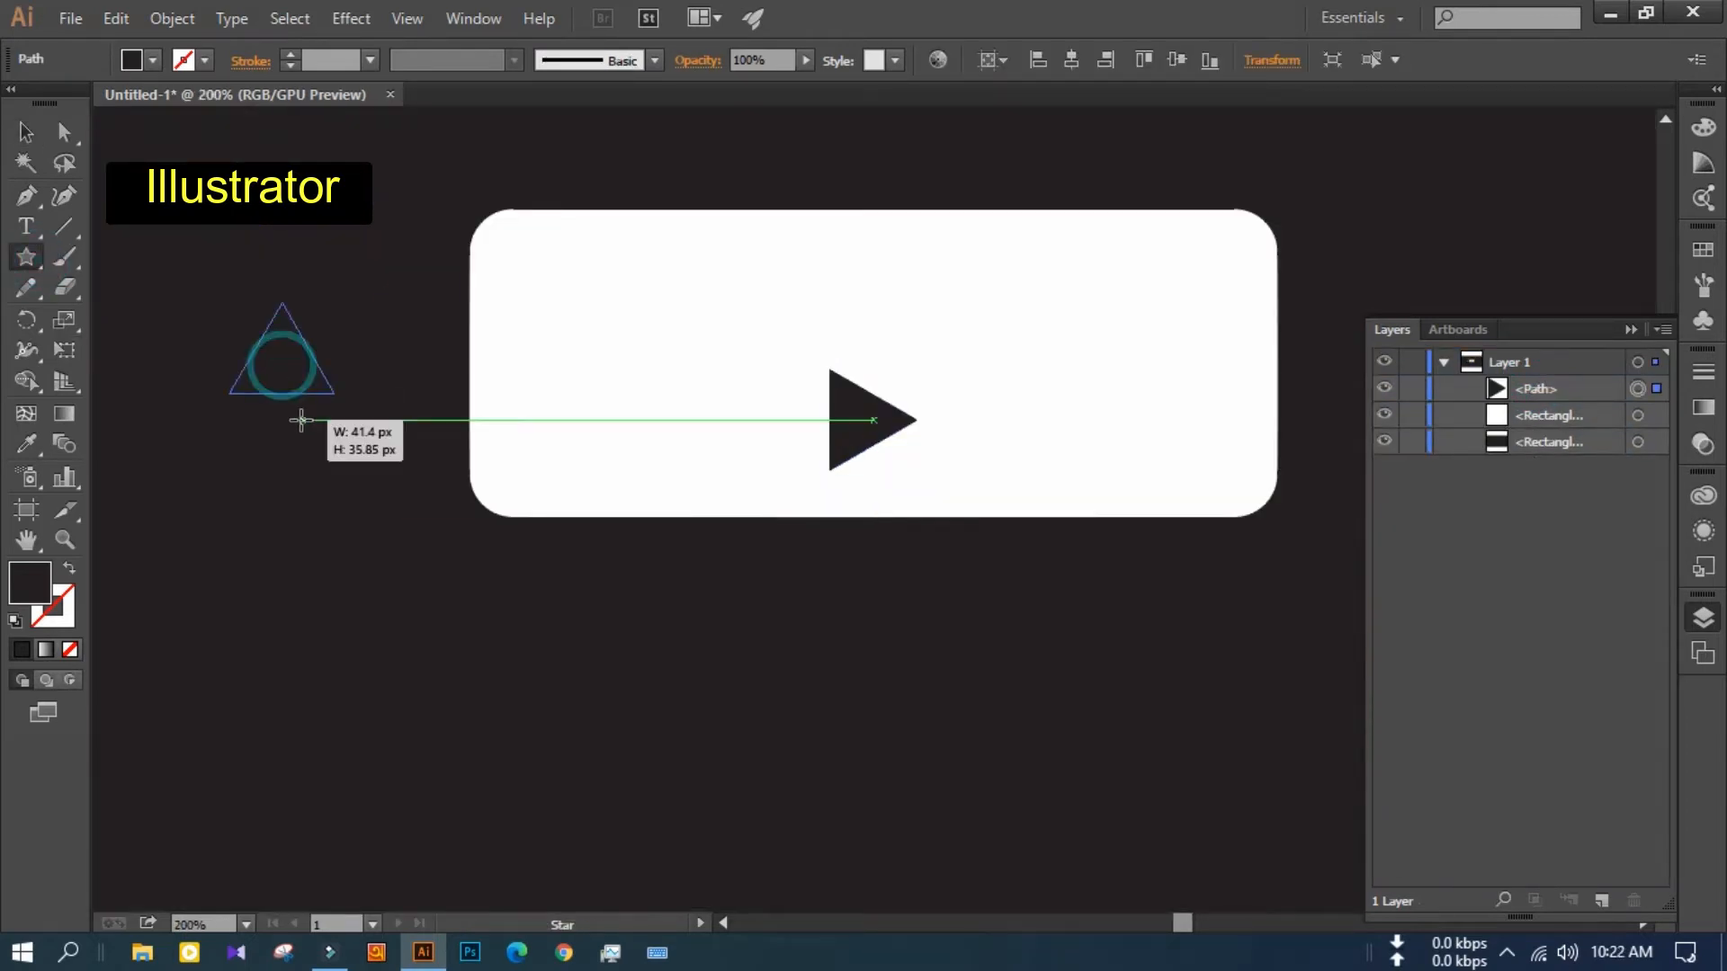
Draw a new dark triangle with the Star tool, place it on the white card, and delete the existing triangle
left_click_drag(300, 419, 909, 339)
key("v")
left_click(872, 401)
key("Delete")
Rotate the new triangle to point right and place it at the lower middle of the white card
left_click_drag(871, 399, 976, 256)
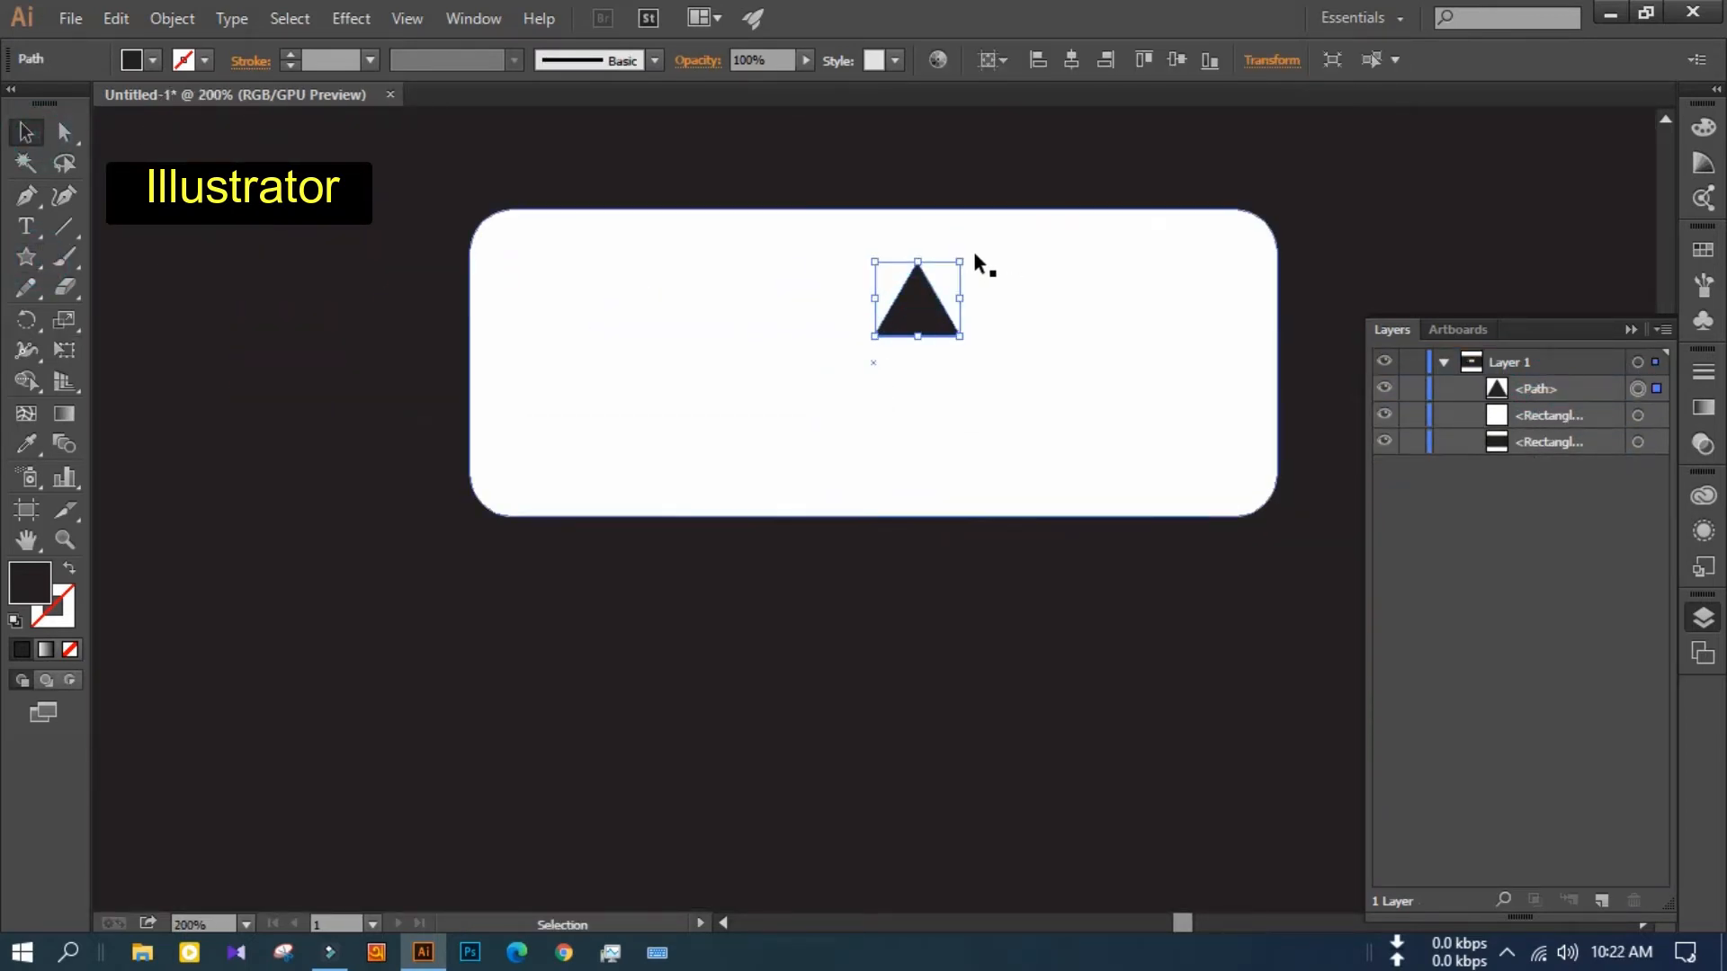
left_click_drag(996, 358, 995, 359)
left_click(234, 370)
left_click_drag(908, 310, 864, 428)
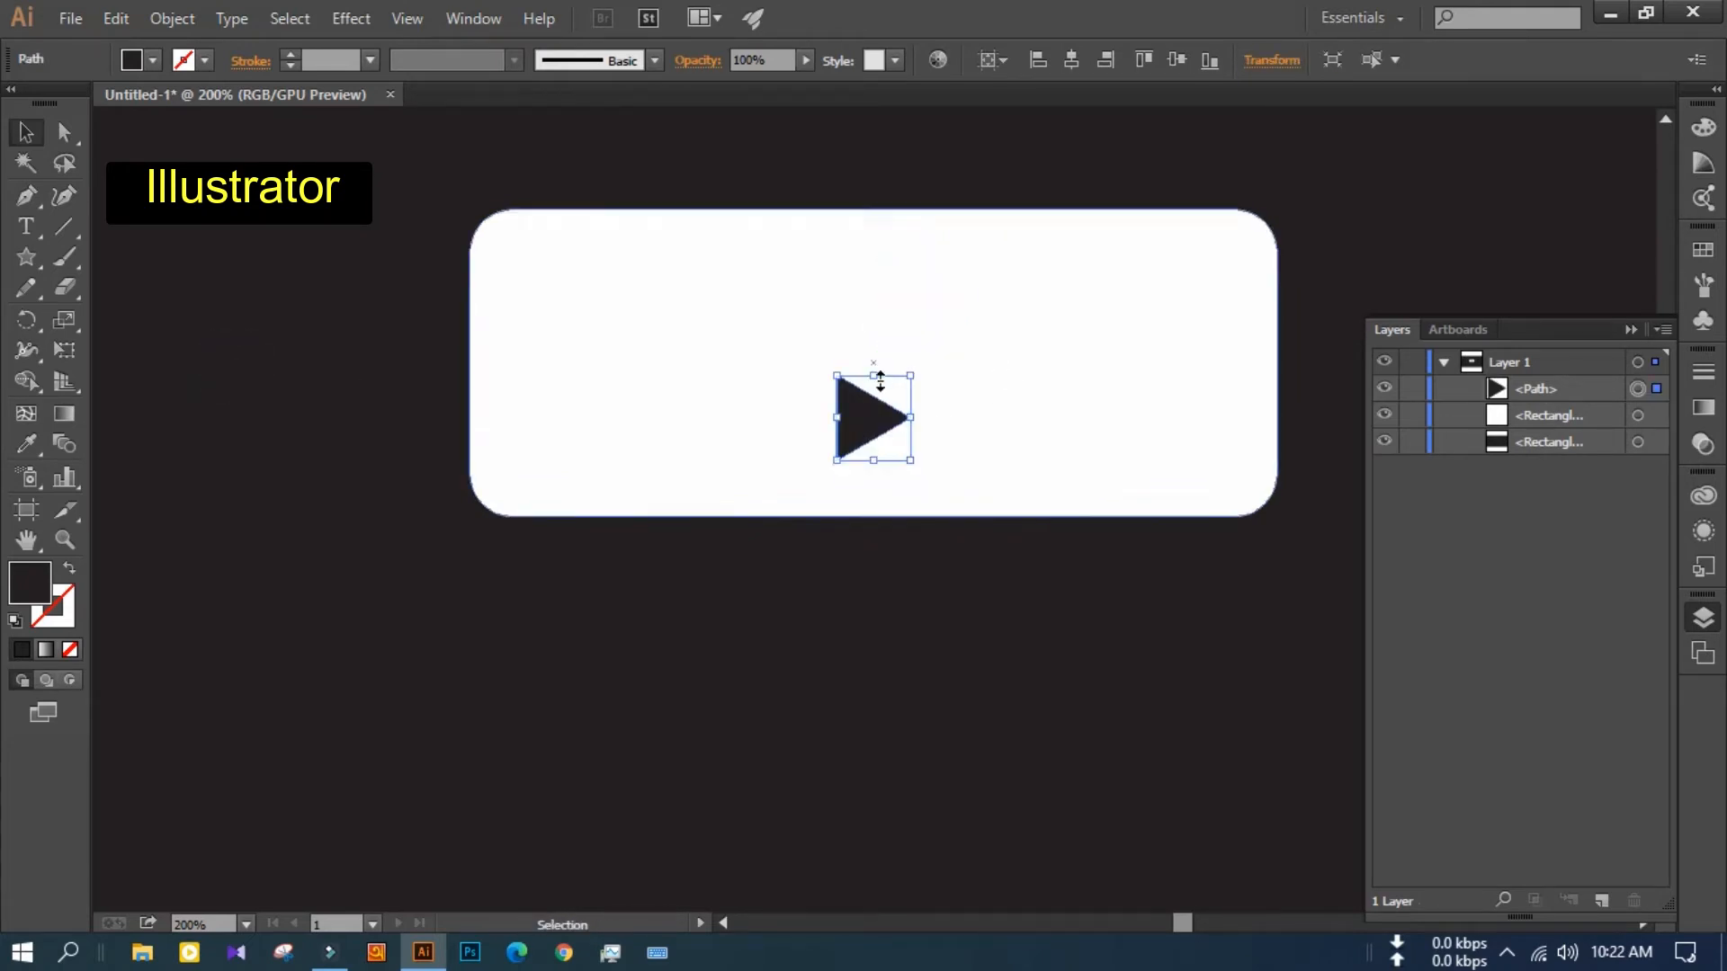
Build a fast-forward icon on the card's right side from two overlapping copies of the triangle, grouped and merged with Shape Builder
left_click_drag(1080, 419, 1124, 424)
left_click(1071, 421, "shift")
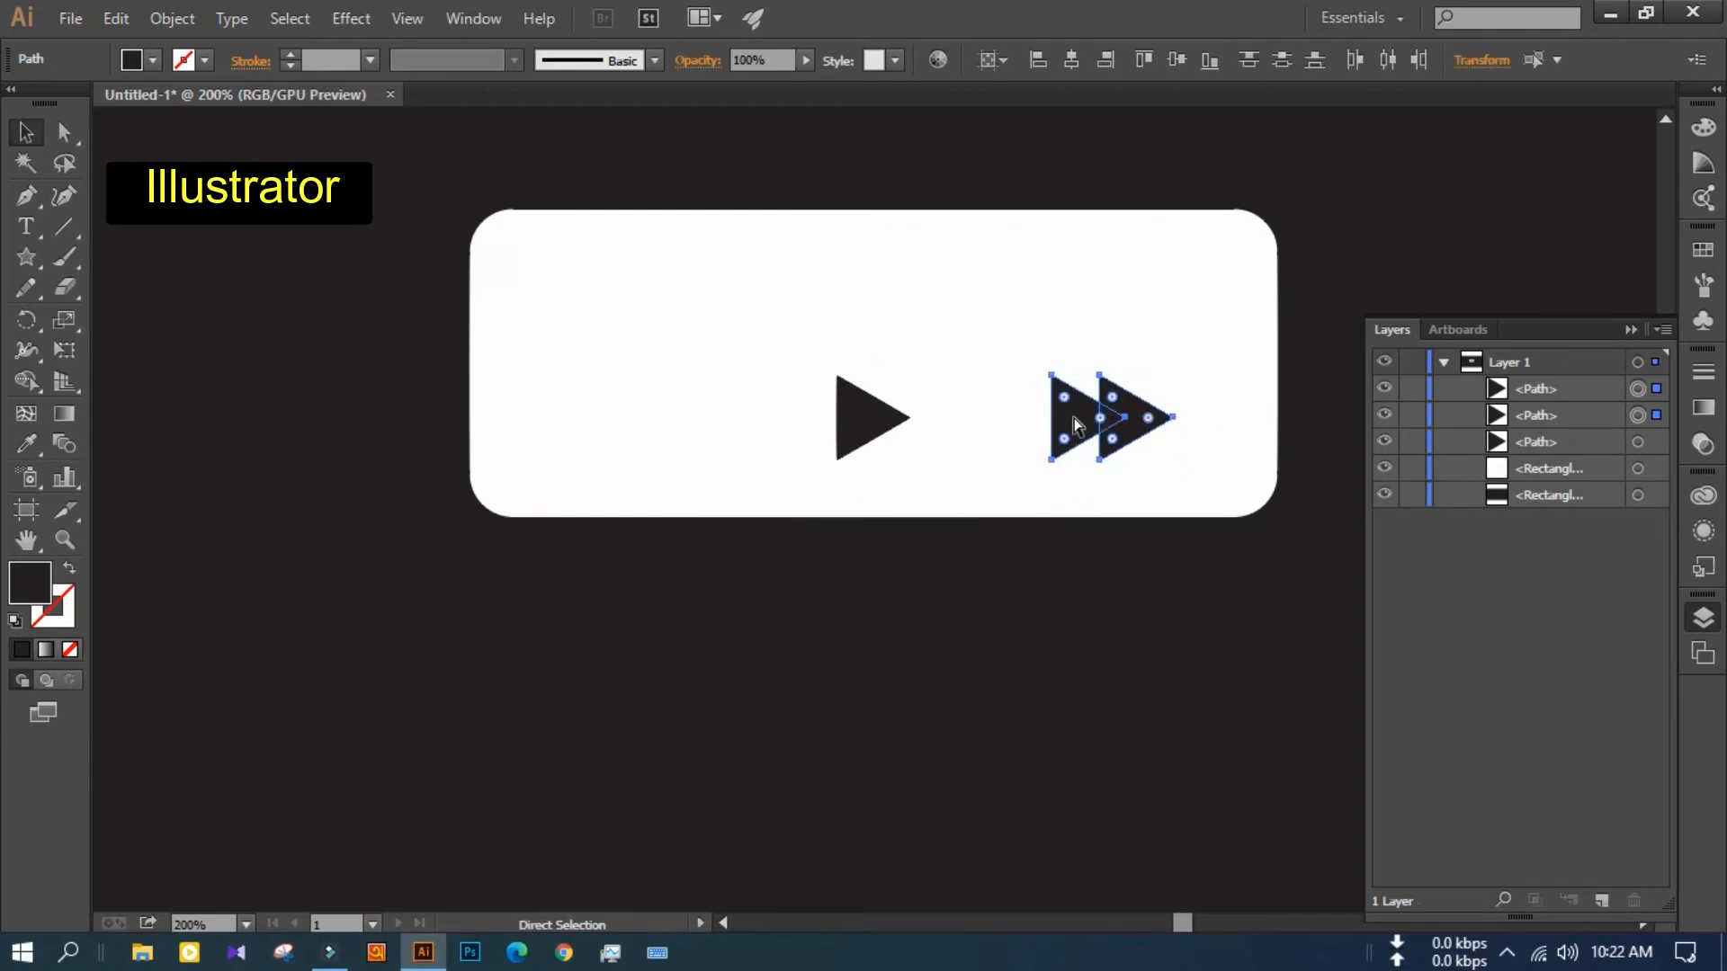
key("ctrl+g")
left_click(26, 381)
left_click(29, 134)
left_click(231, 327)
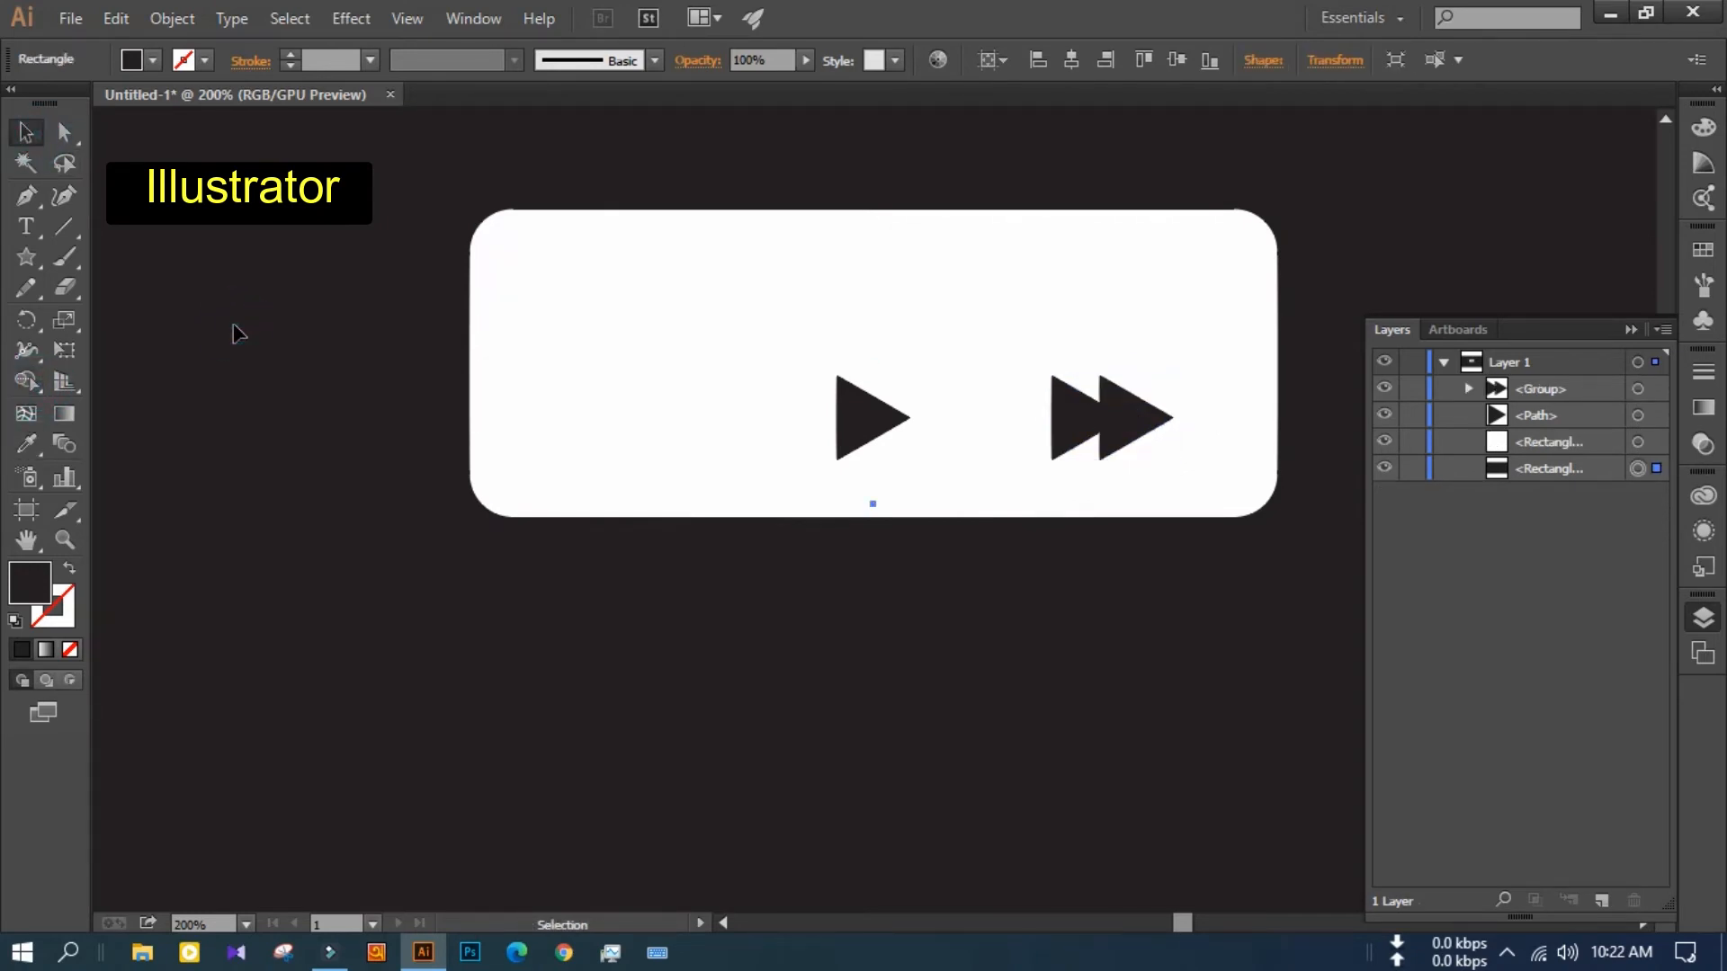
Copy the middle play triangle to the card's left side and make the copy point left
left_click_drag(877, 421, 627, 427)
right_click(567, 419)
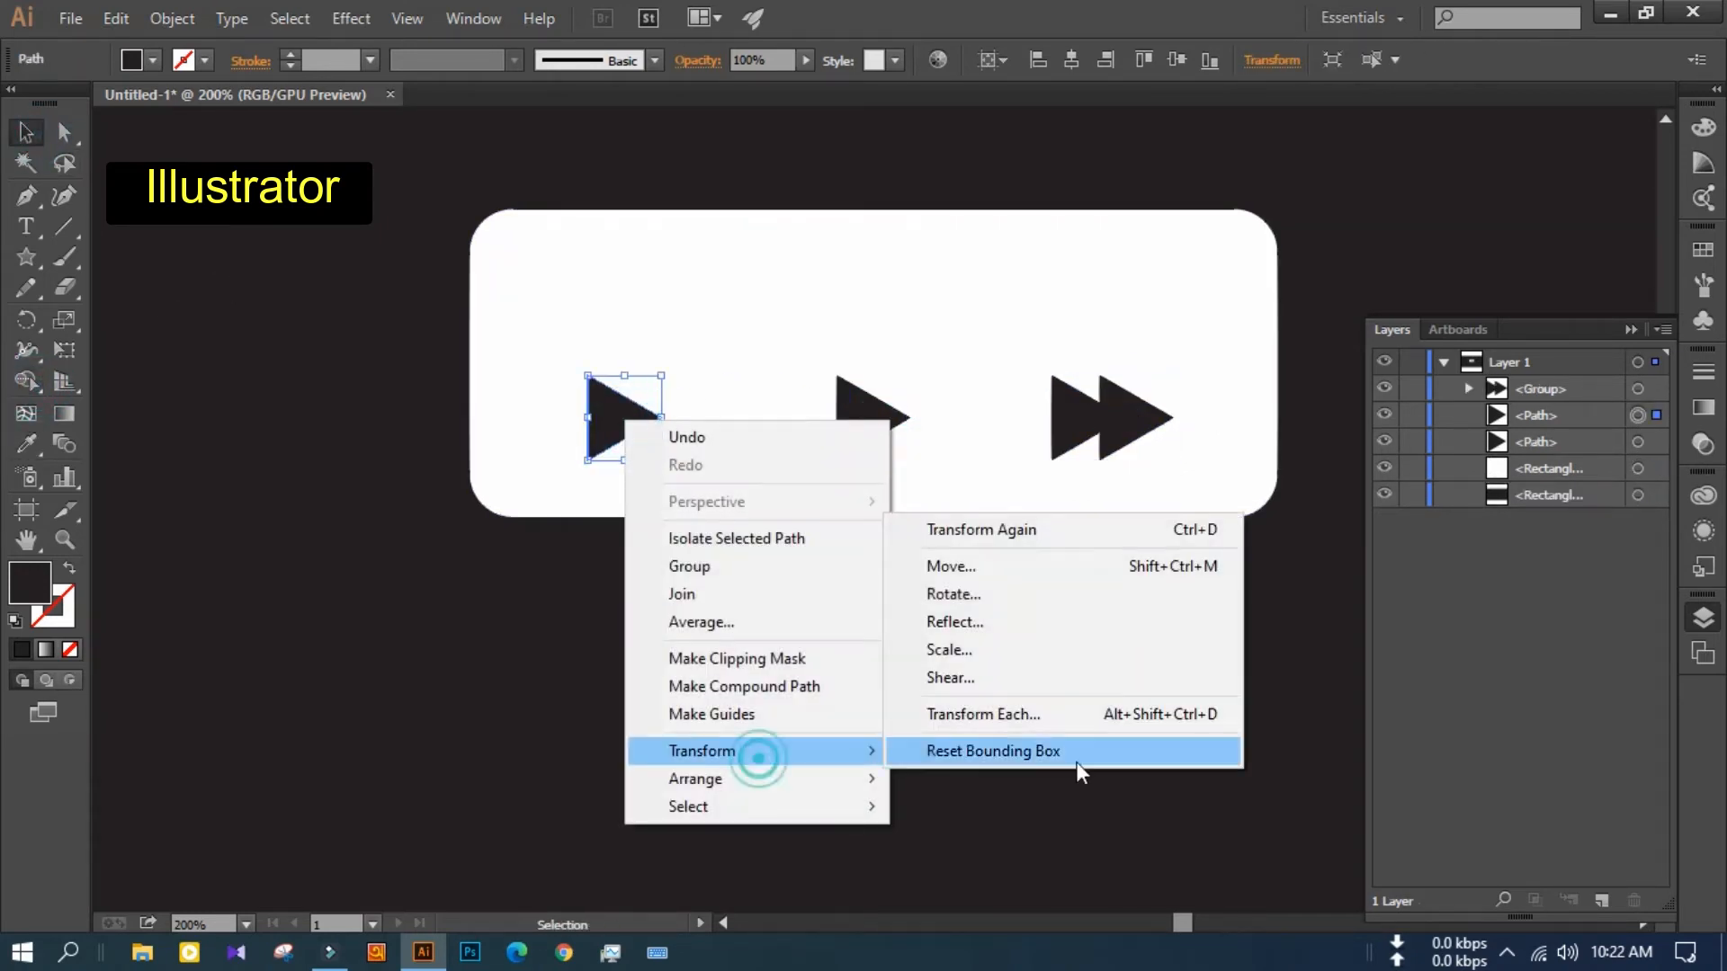
left_click(962, 591)
left_click(1329, 505)
left_click(1507, 563)
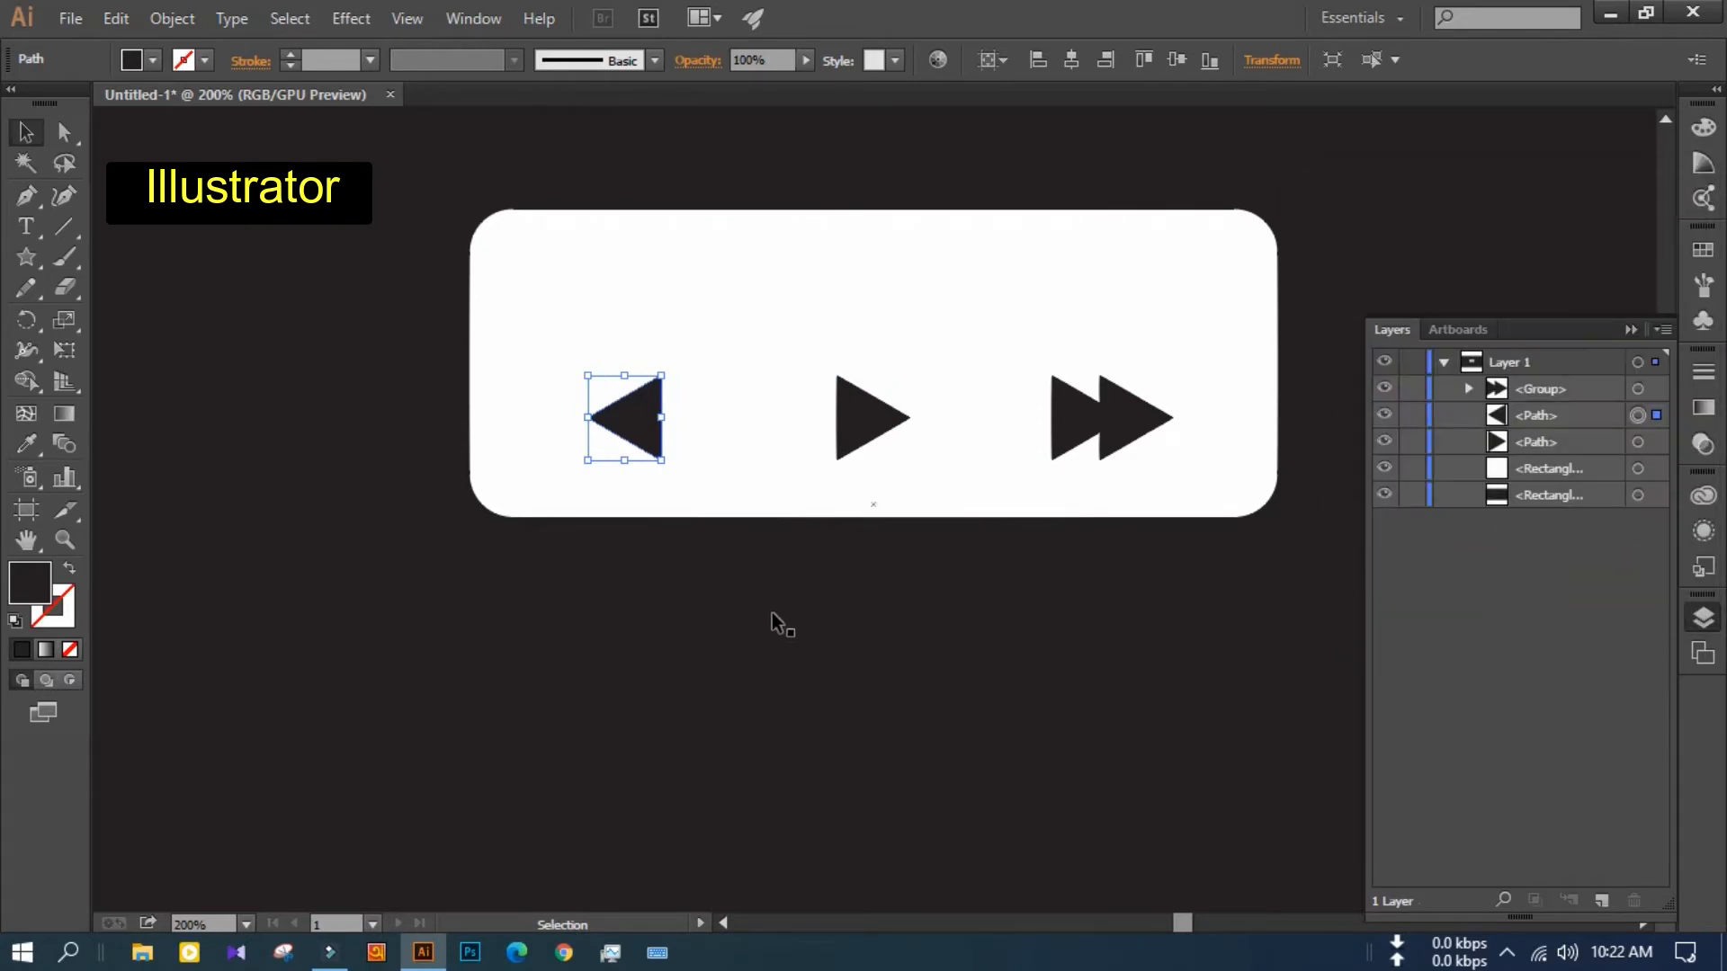
Select all three icons and distribute them evenly in the horizontal direction
left_click(879, 413, "shift")
left_click(1124, 418, "shift")
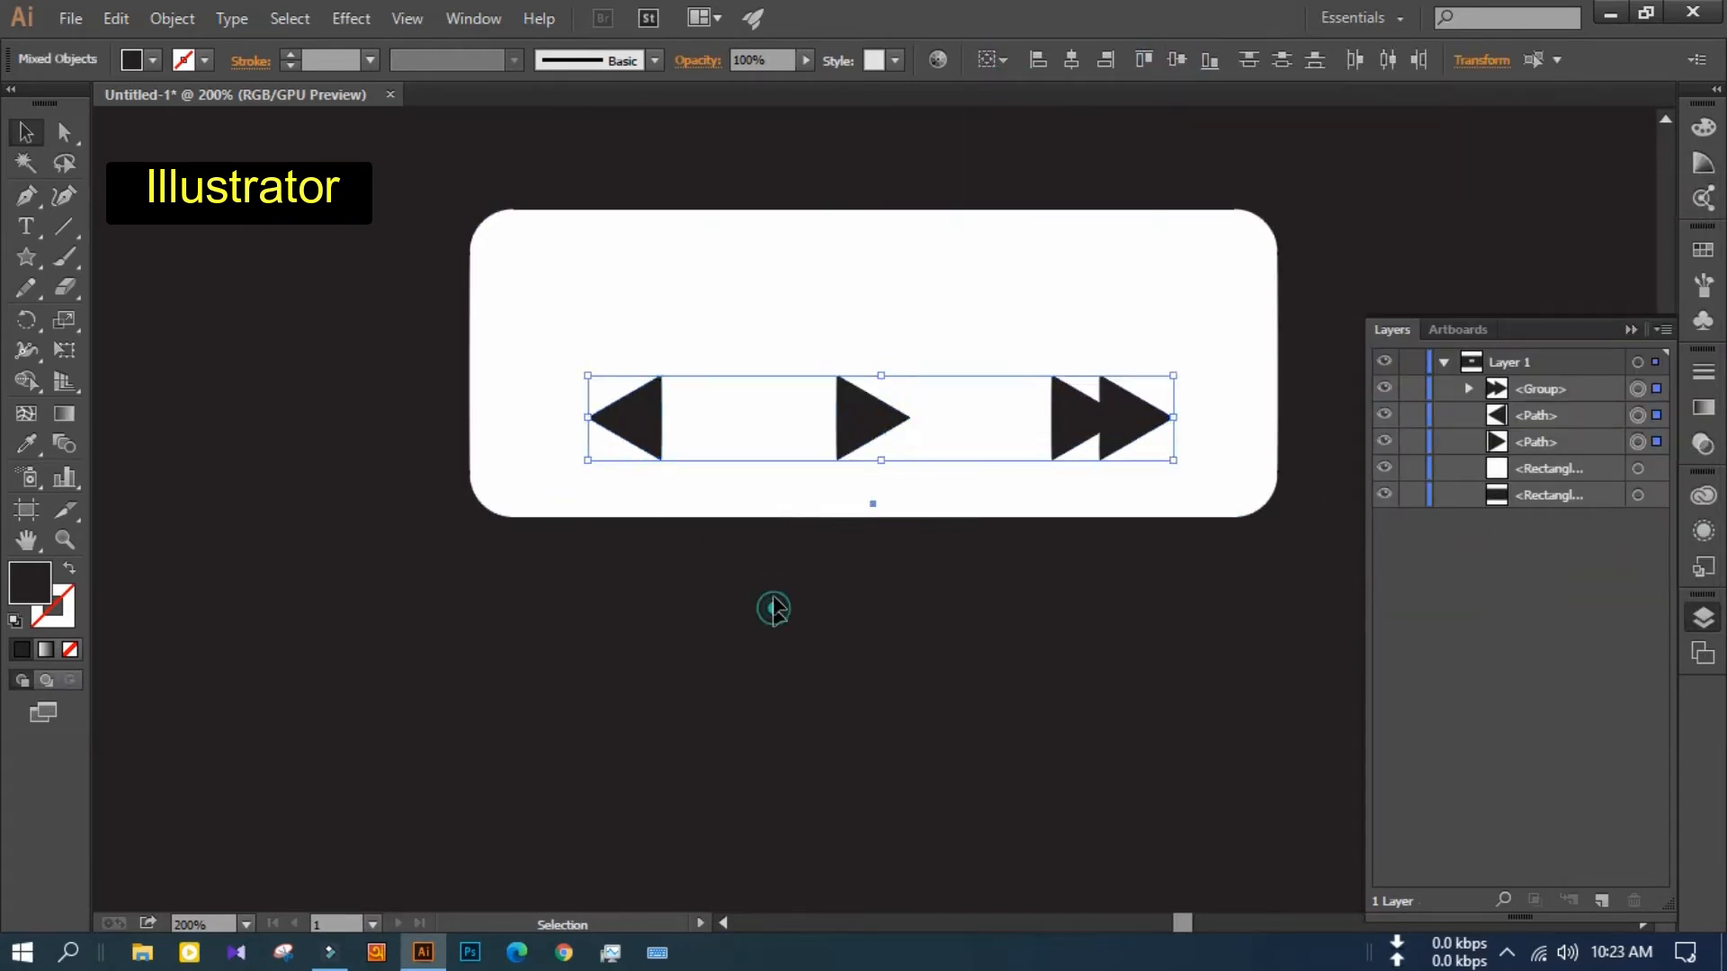
left_click(1388, 60)
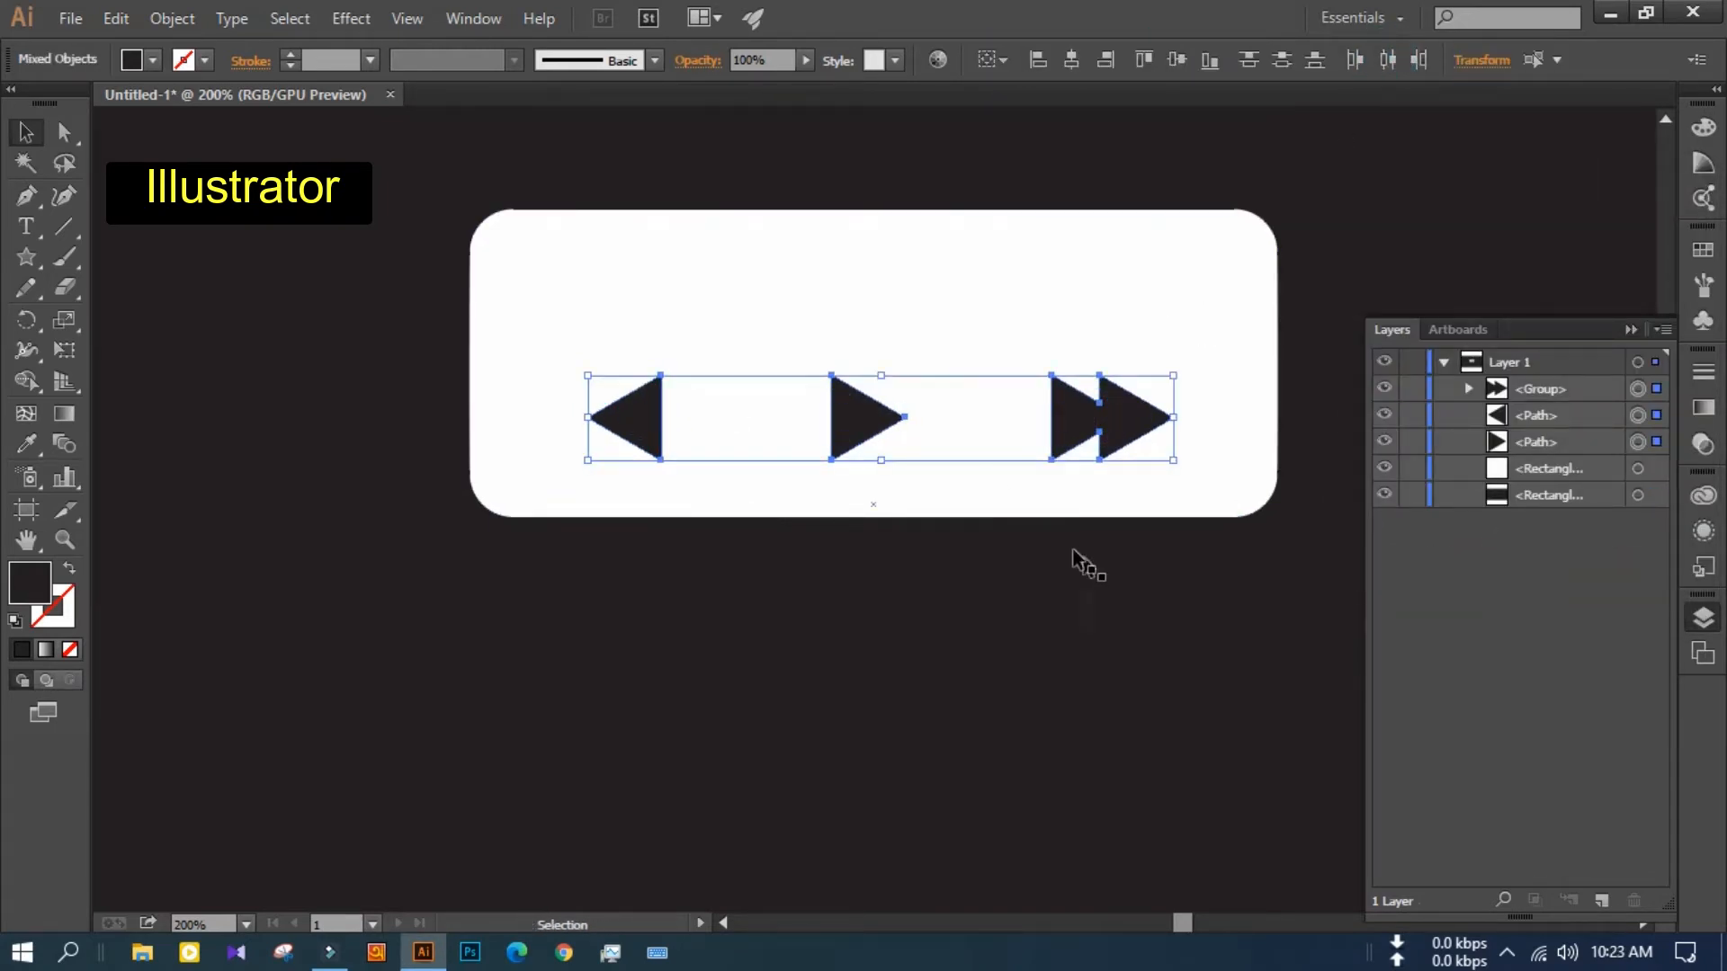
Try to align the ungrouped icons and the white card on their horizontal centres, and undo the alignment
left_click(1001, 486, "shift")
left_click(1071, 60)
key("ctrl+z")
left_click(879, 891)
Group the three icons and align the group with the white card on their horizontal centres
left_click(638, 423)
left_click(866, 419, "shift")
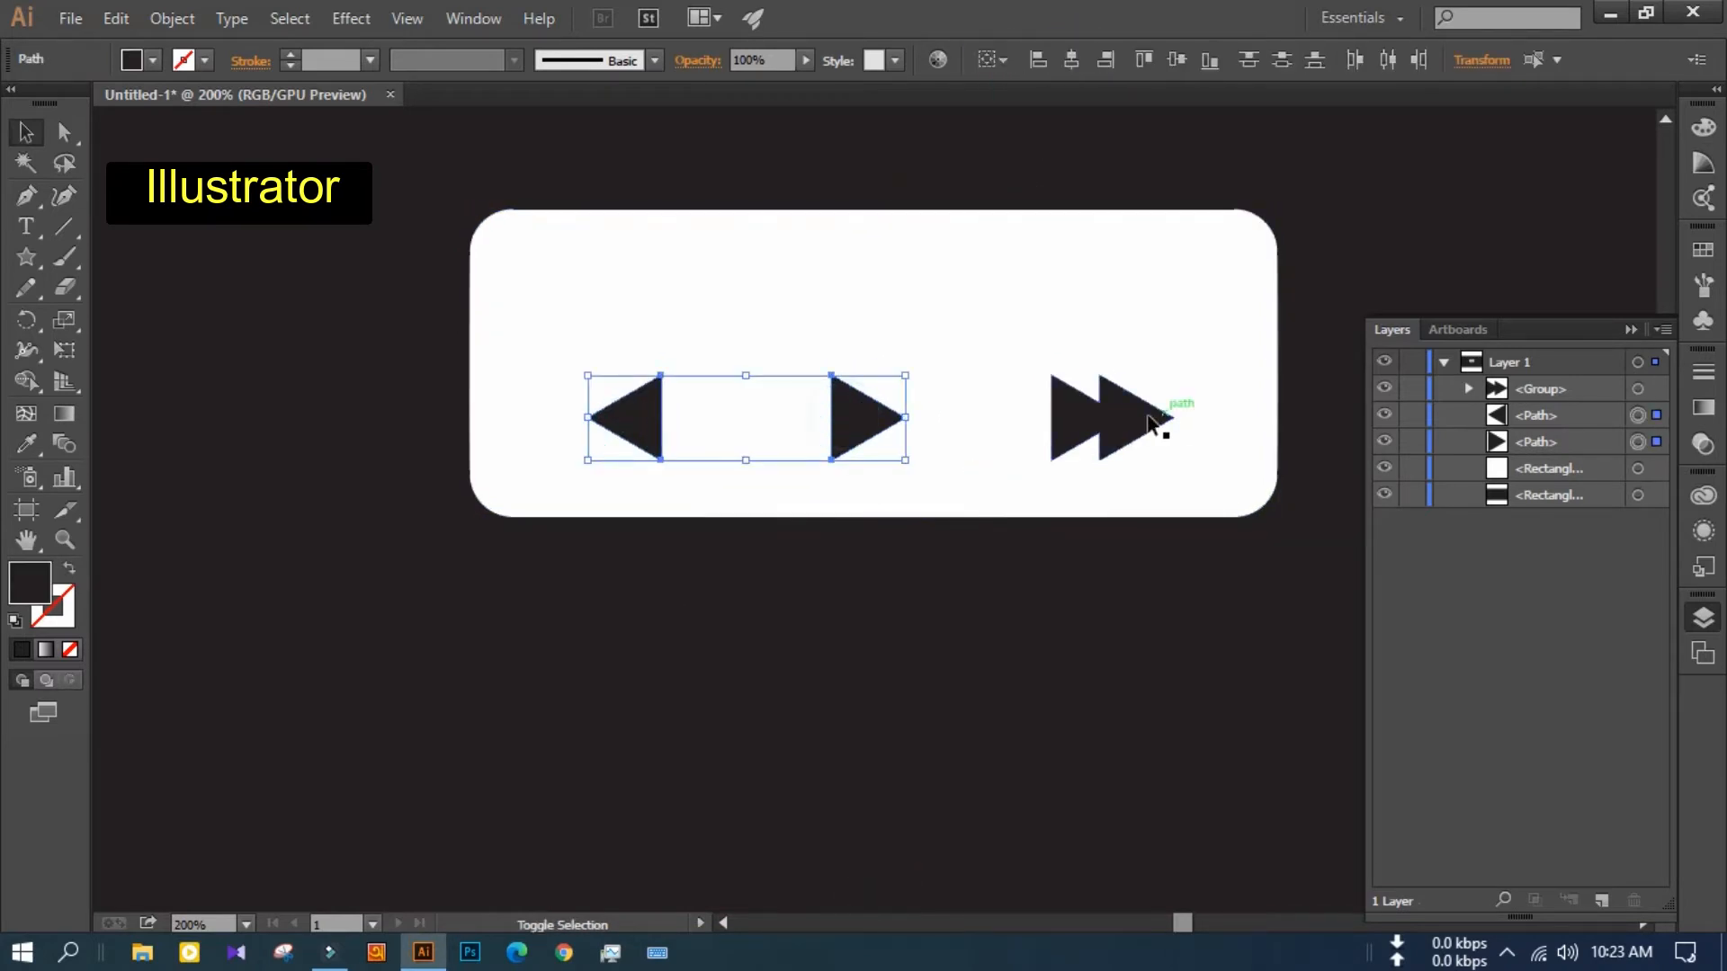
left_click(1150, 421, "shift")
key("ctrl+g")
left_click(1093, 323, "shift")
left_click(1071, 60)
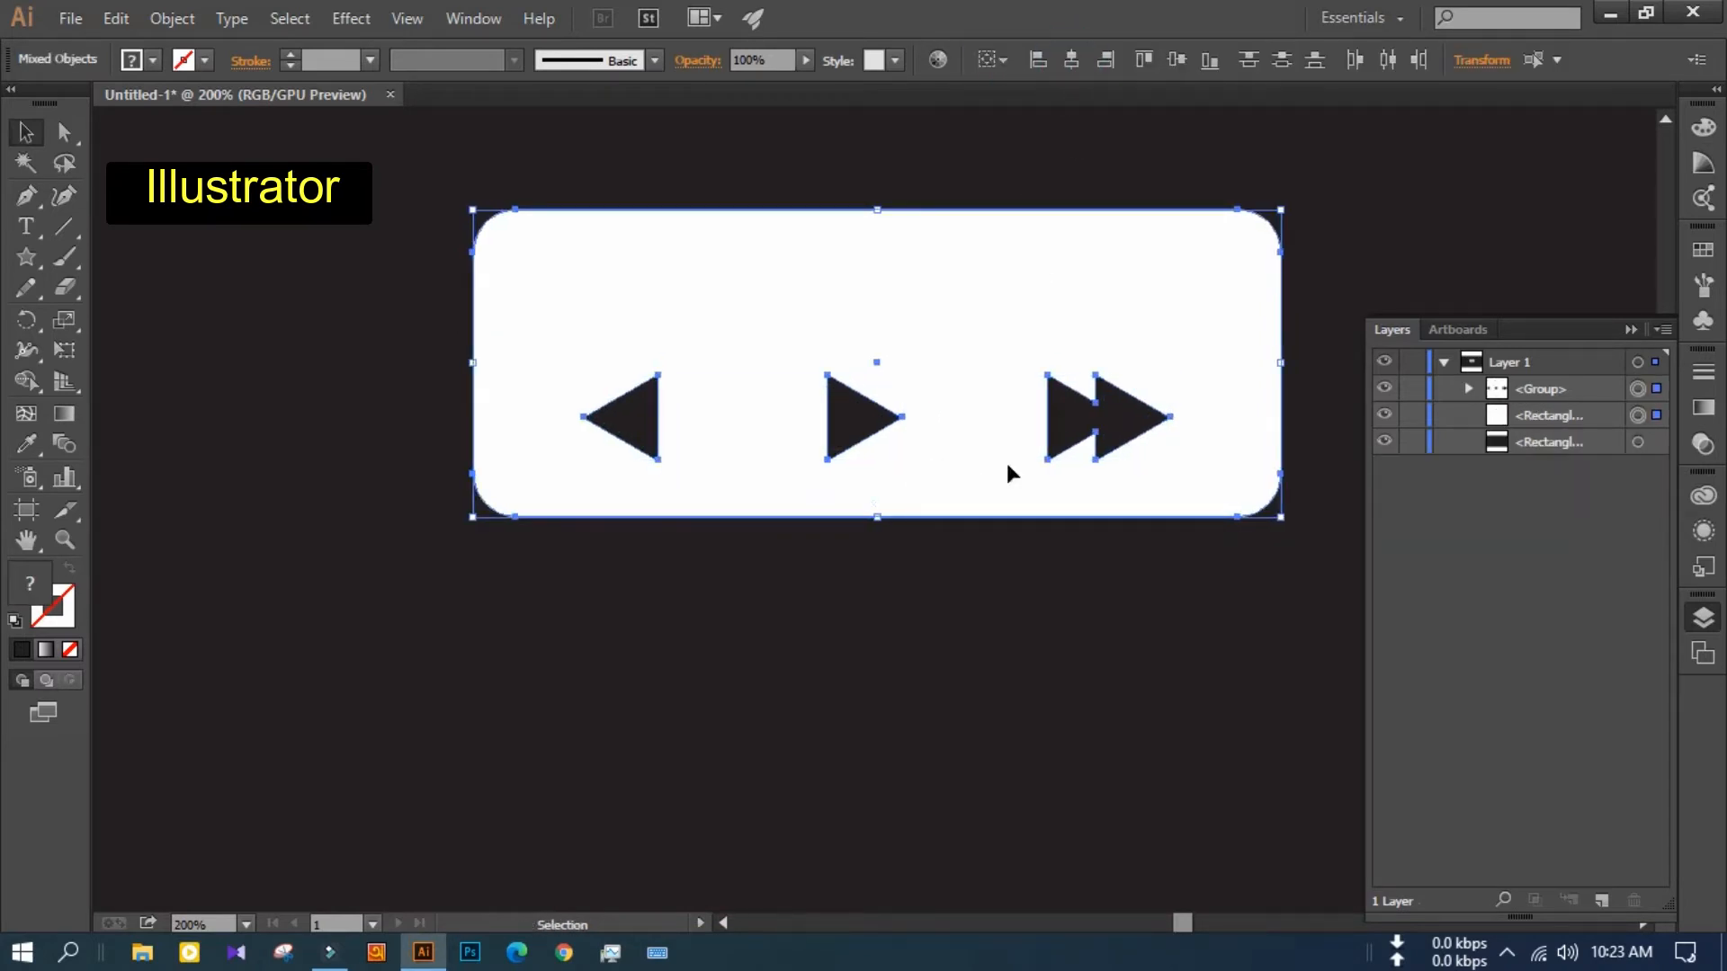
Move the icon group down so it sits closer to the white card's lower edge
left_click(929, 594)
left_click_drag(1098, 412, 1099, 447)
left_click(978, 579)
left_click(1092, 445)
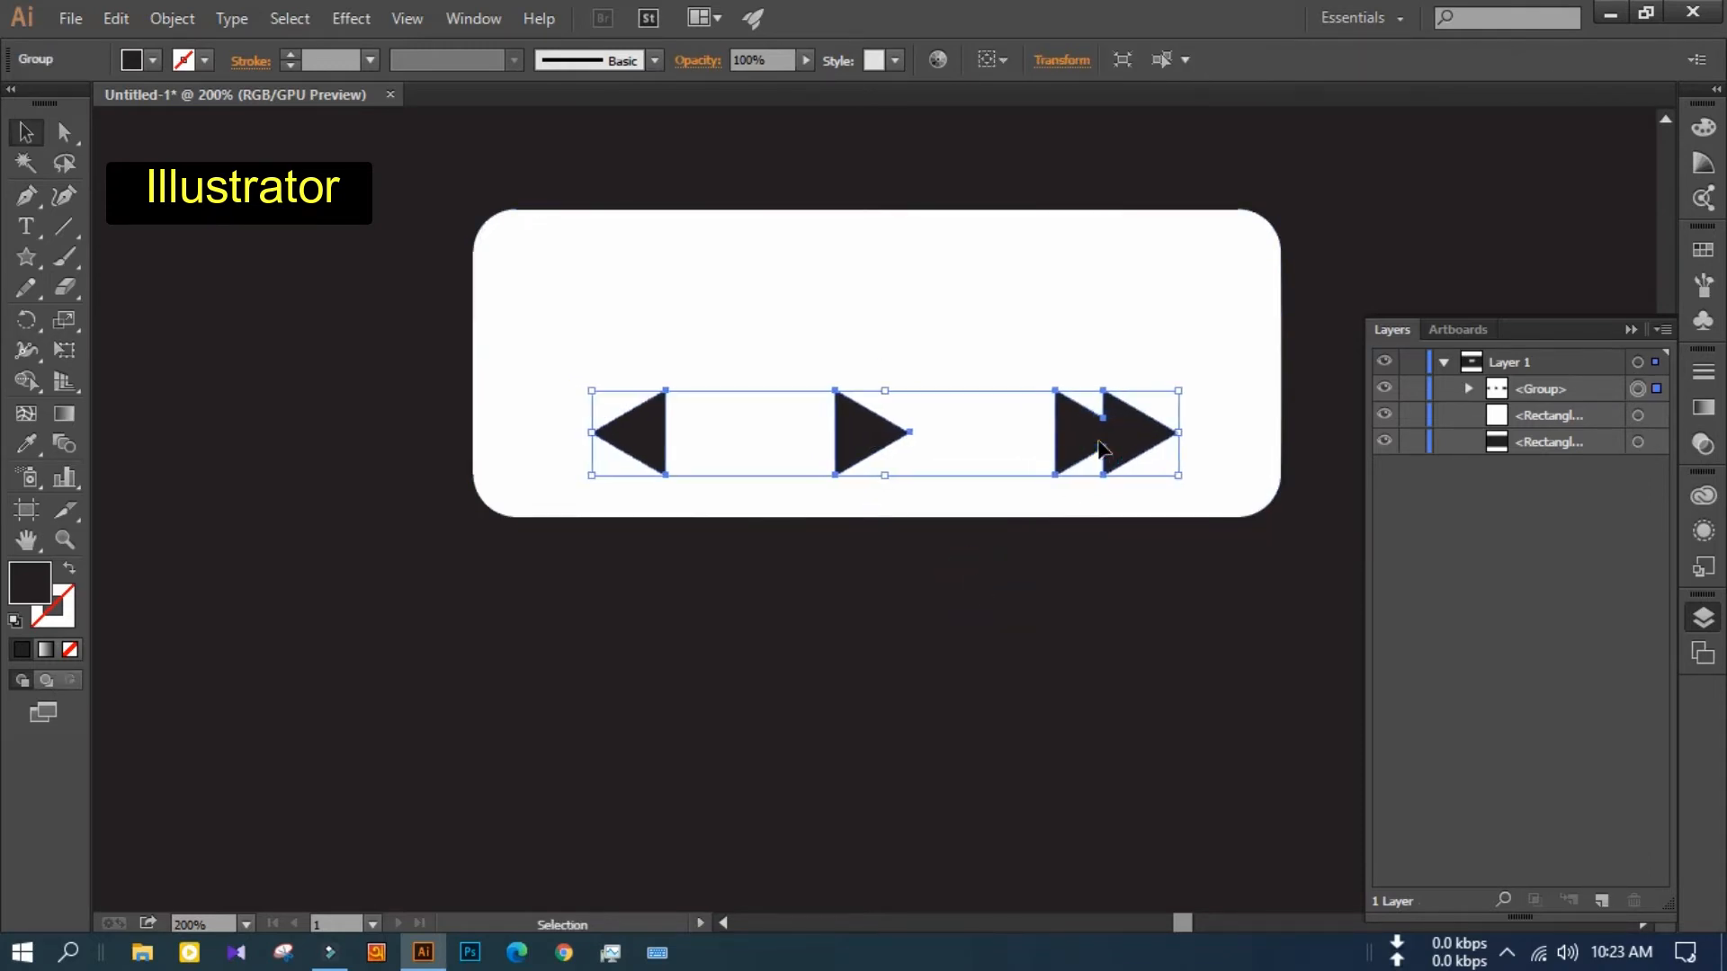
Place a vertical guide at the card's centre and align the icon group with the card on their horizontal centres
left_click(932, 286)
key("ctrl+r")
left_click_drag(104, 295, 875, 323)
left_click_drag(895, 450, 858, 441)
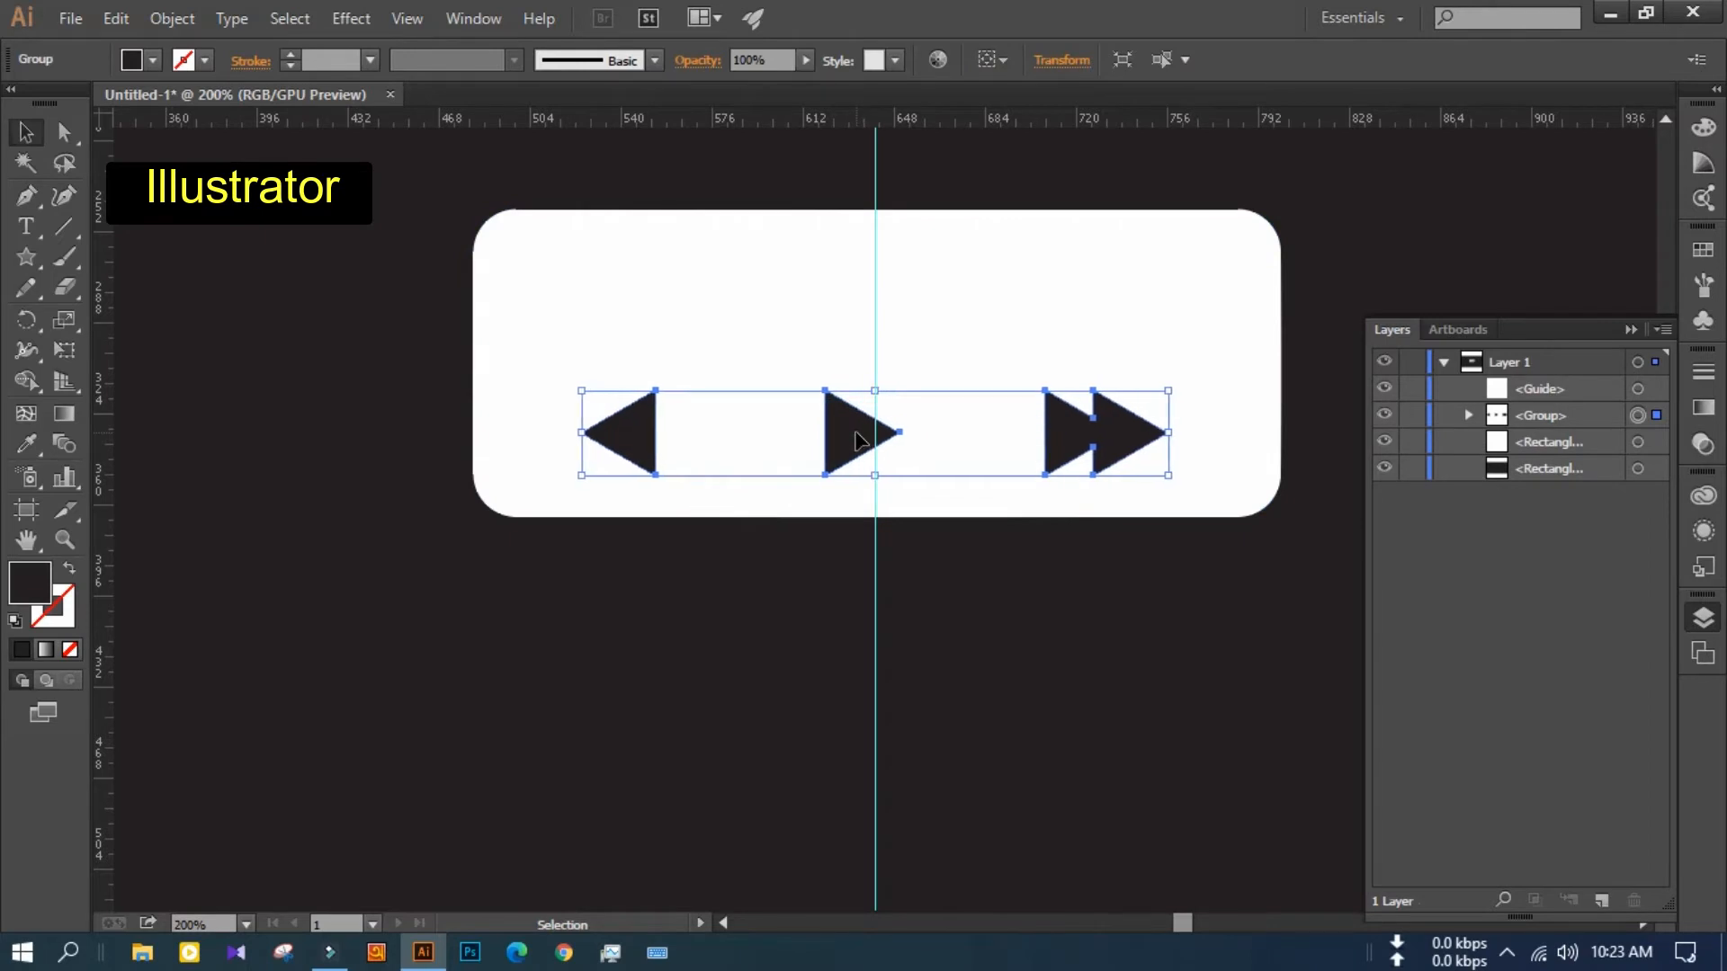
left_click(984, 359, "shift")
left_click(1076, 62)
Remove the vertical guide and lock the dark background rectangle
left_click(946, 576)
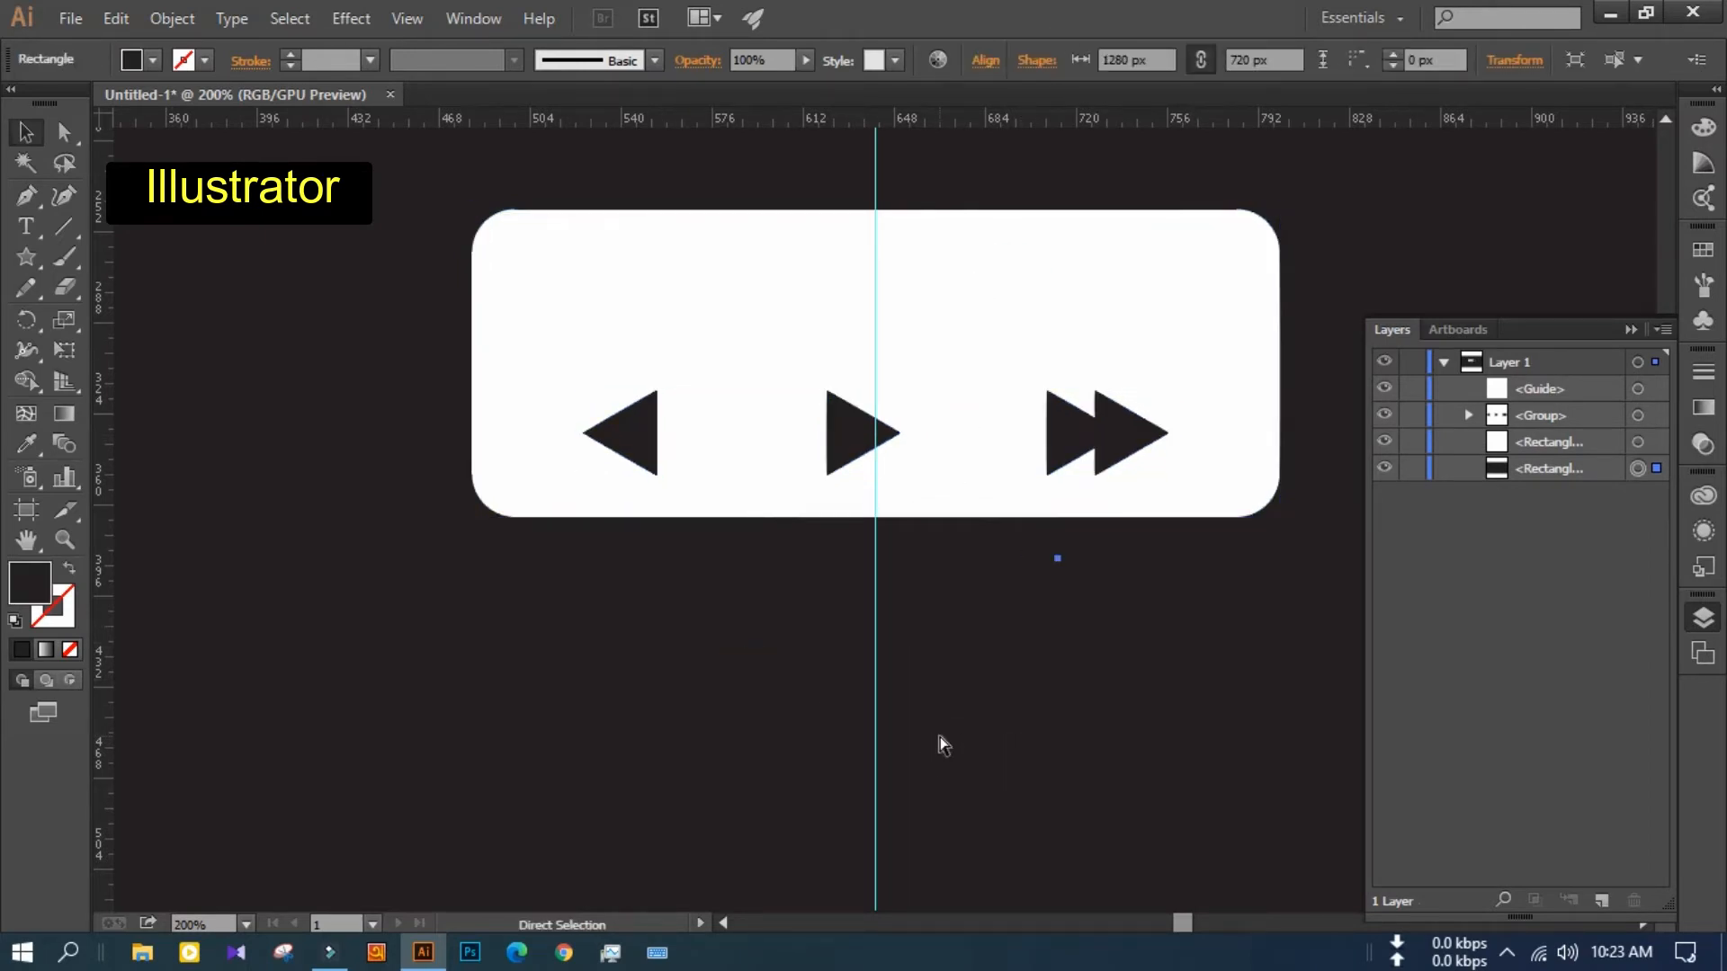
left_click(1413, 468)
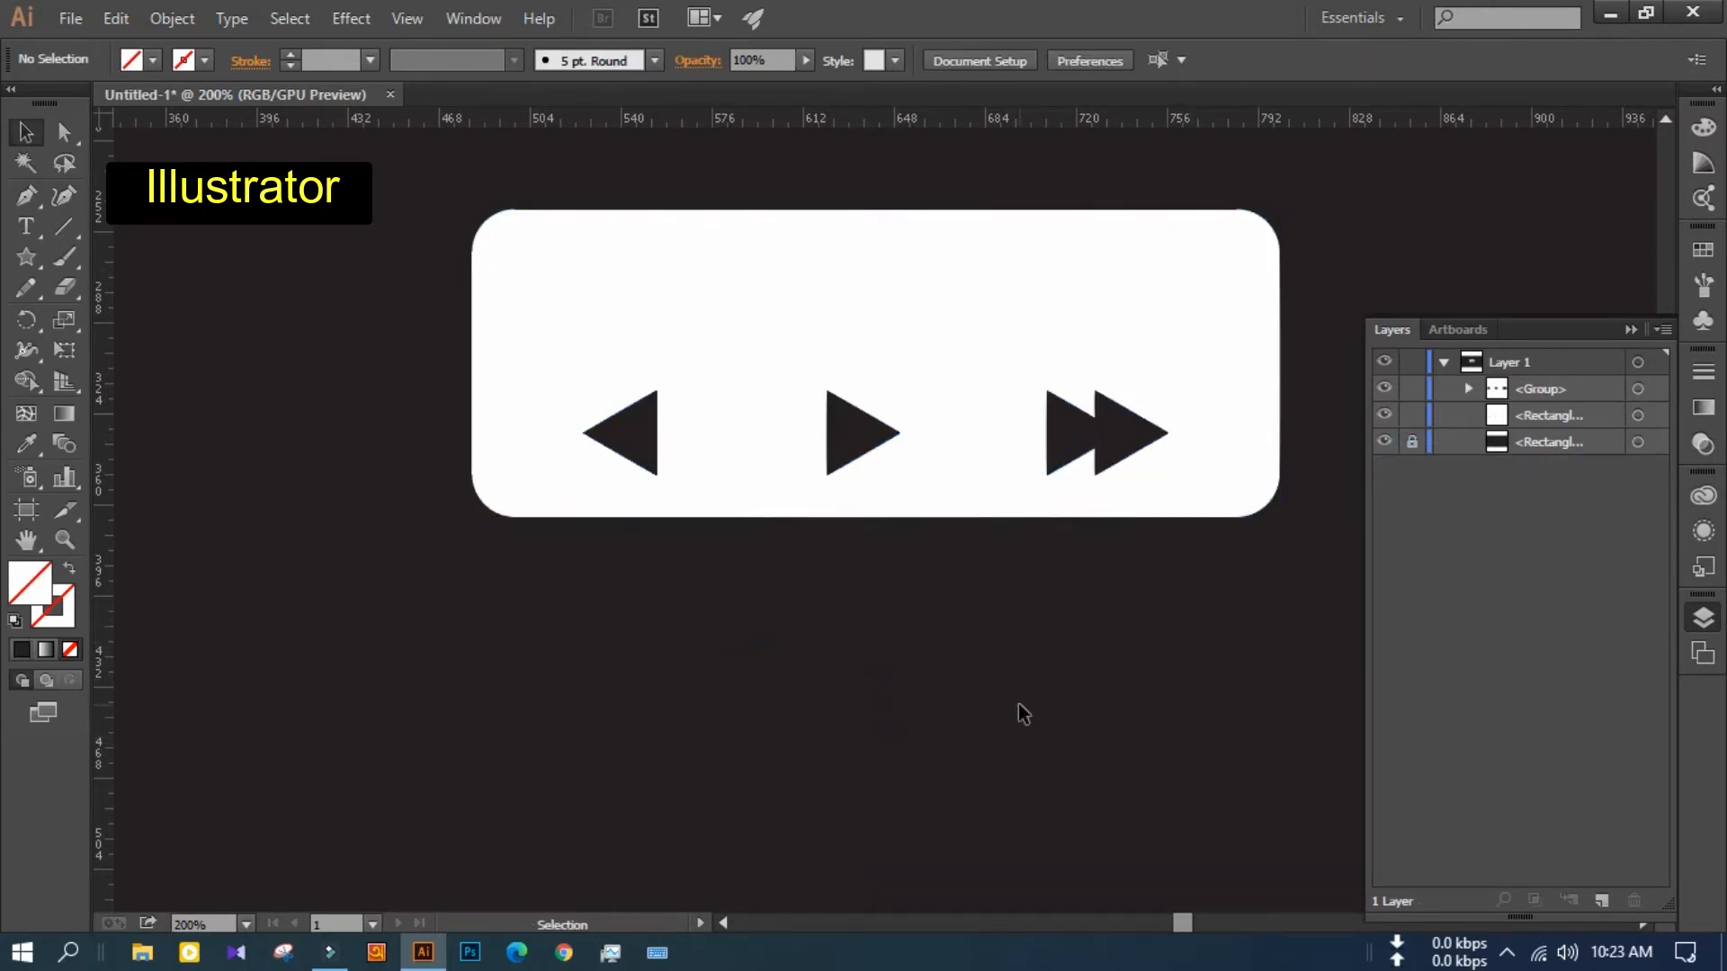
Check the song's end time in Filmora and add it as the text 07:31:15 above the icons in Illustrator
key("ctrl+=")
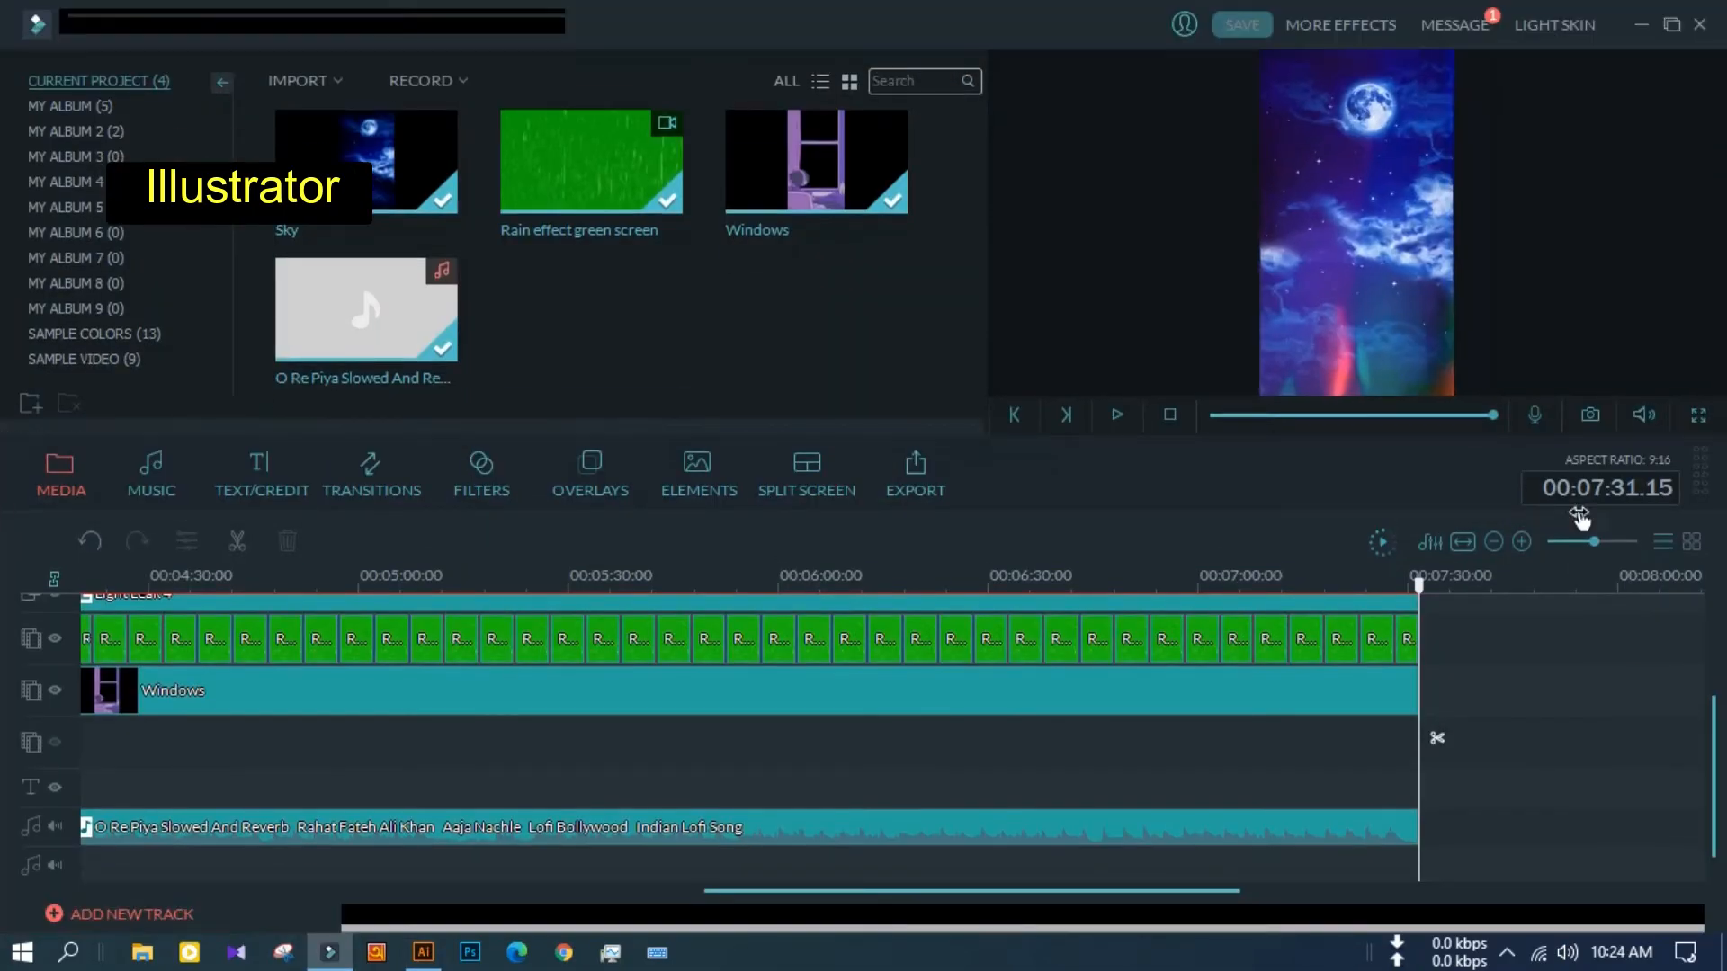
left_click(1583, 490)
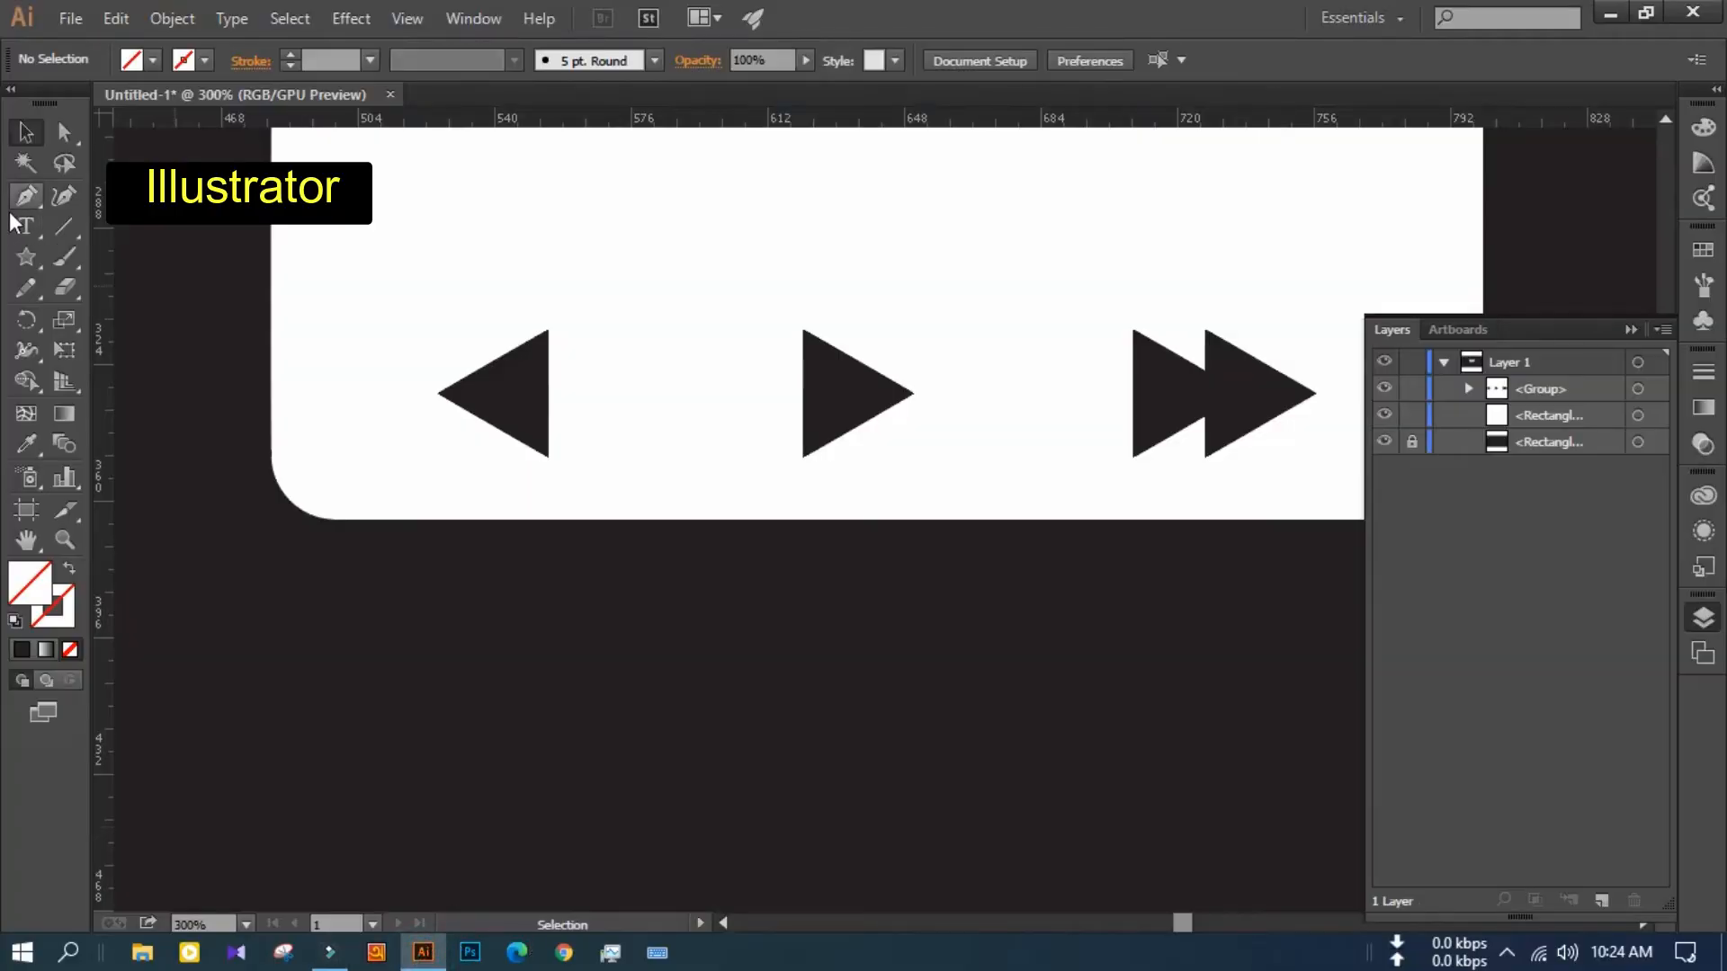
key("t")
left_click(823, 288)
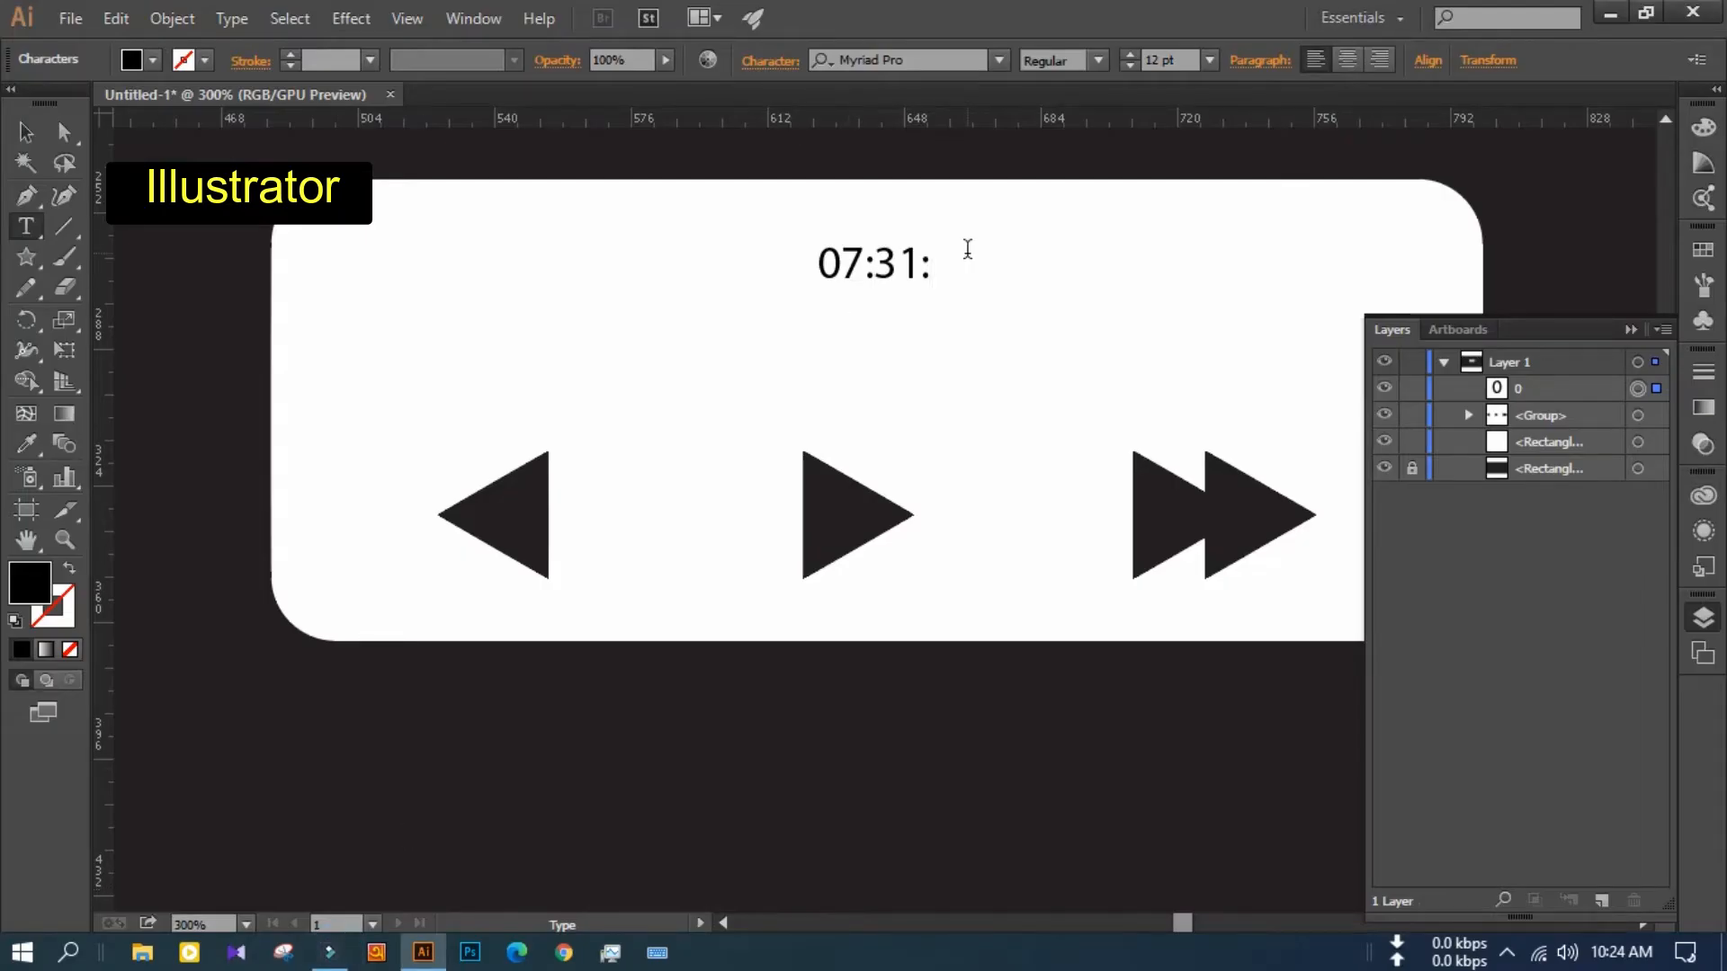
type("15")
left_click(18, 134)
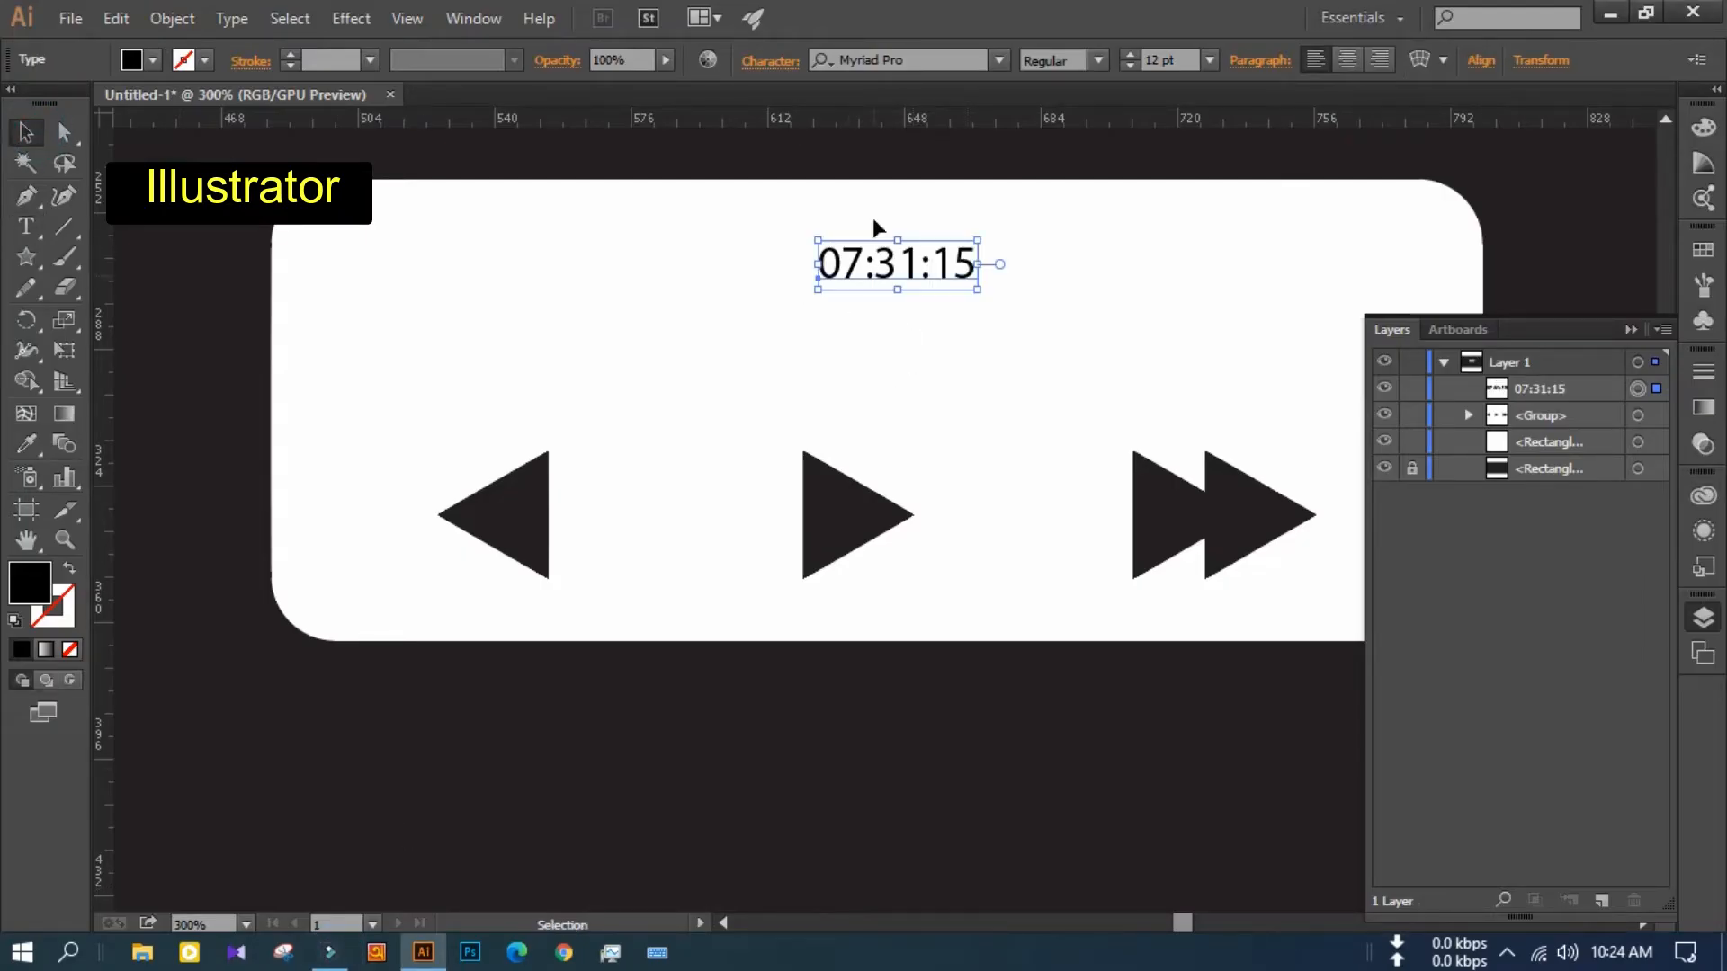
Copy the 07:31:15 text to its left and change the copy to 03:51
left_click_drag(880, 274, 586, 273, "alt")
left_click(37, 216)
triple_click(556, 261)
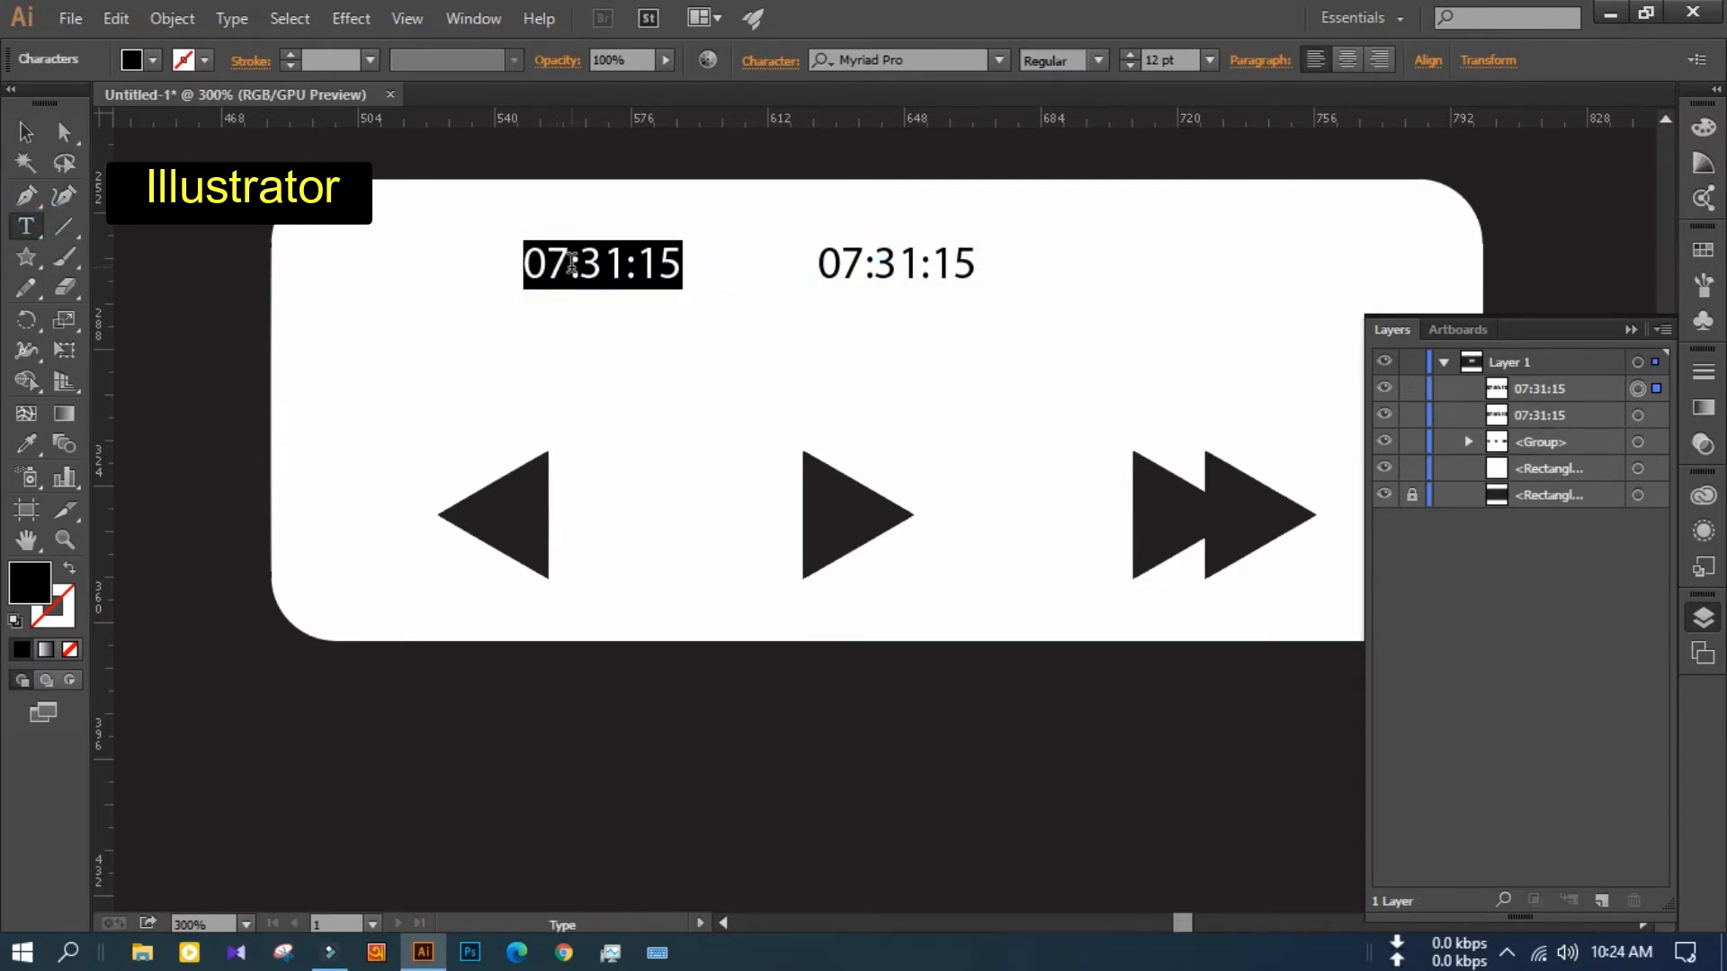
type("3:51")
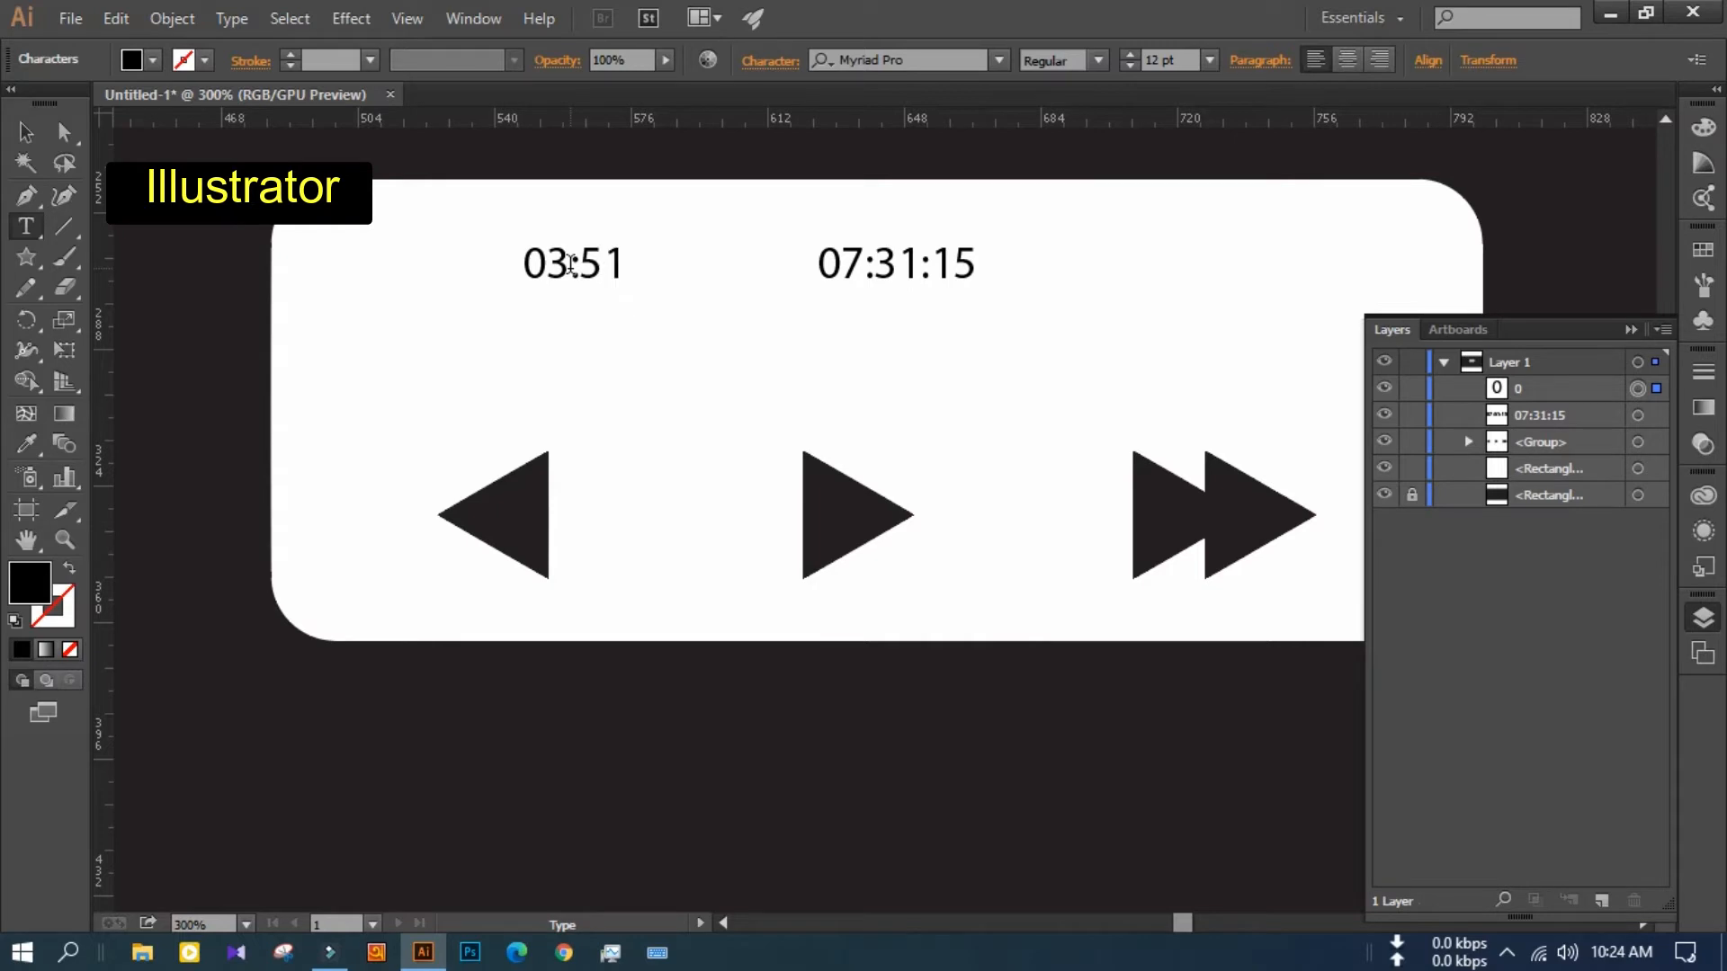
Move the 07:31:15 and 03:51 texts down to just above the icons
left_click(32, 137)
left_click(900, 263, "shift")
left_click(638, 401)
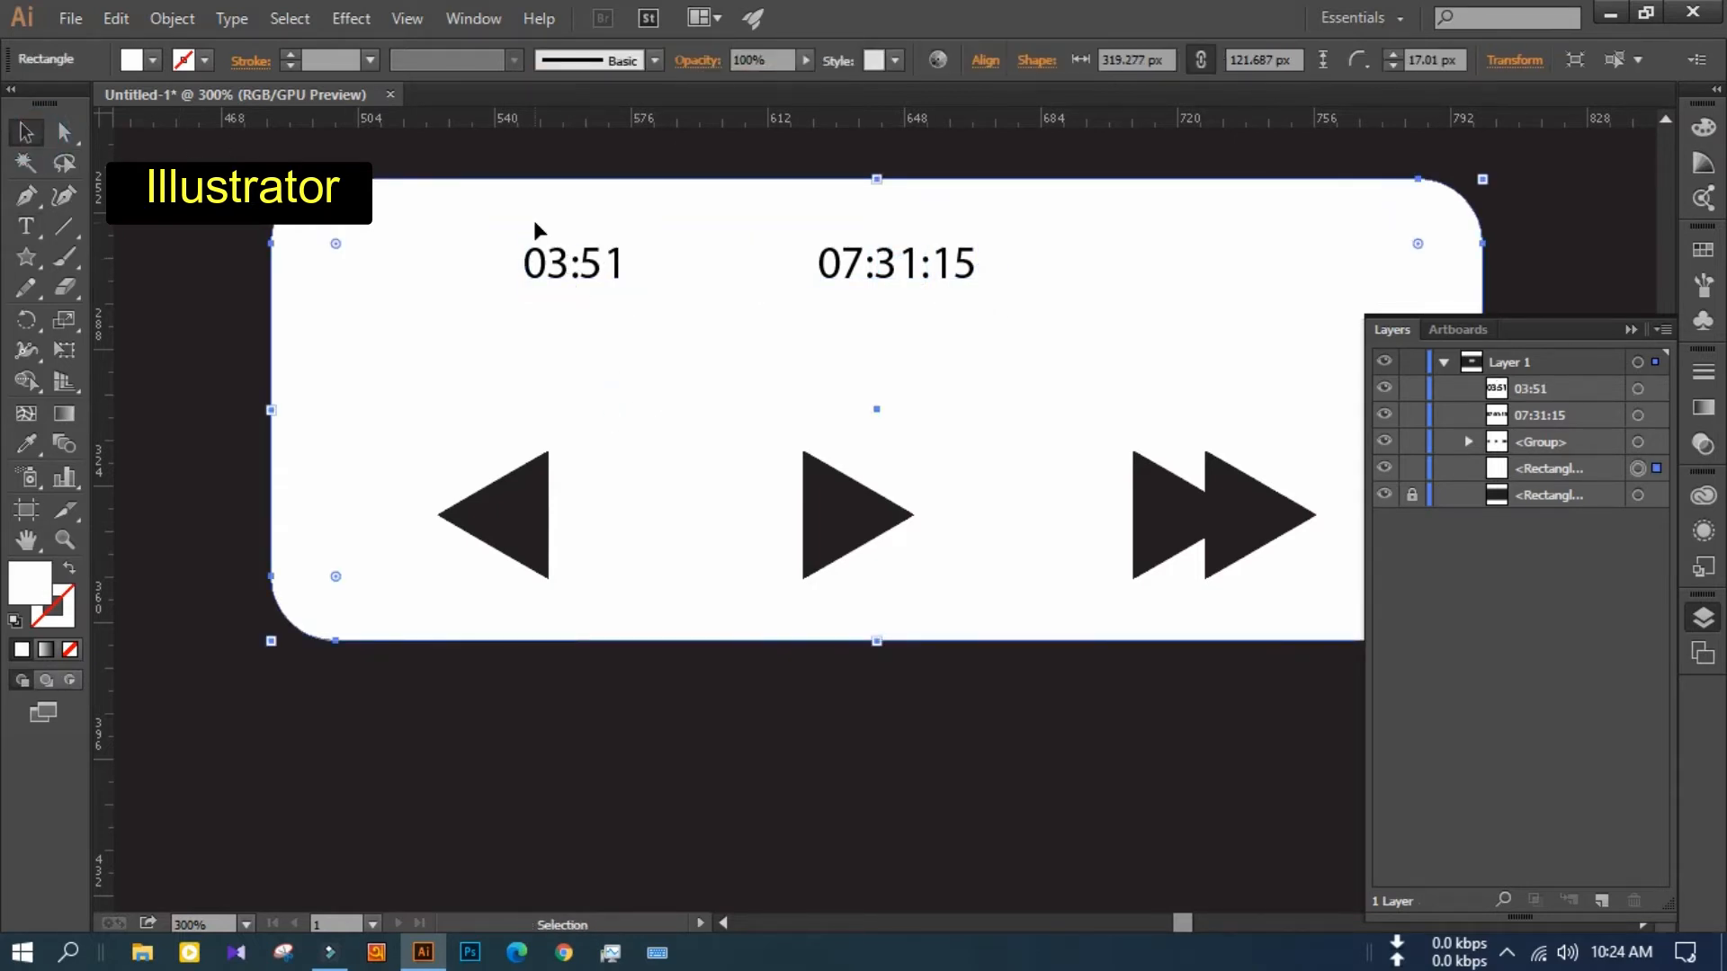
left_click(584, 270)
left_click(889, 273)
left_click_drag(888, 274, 956, 392)
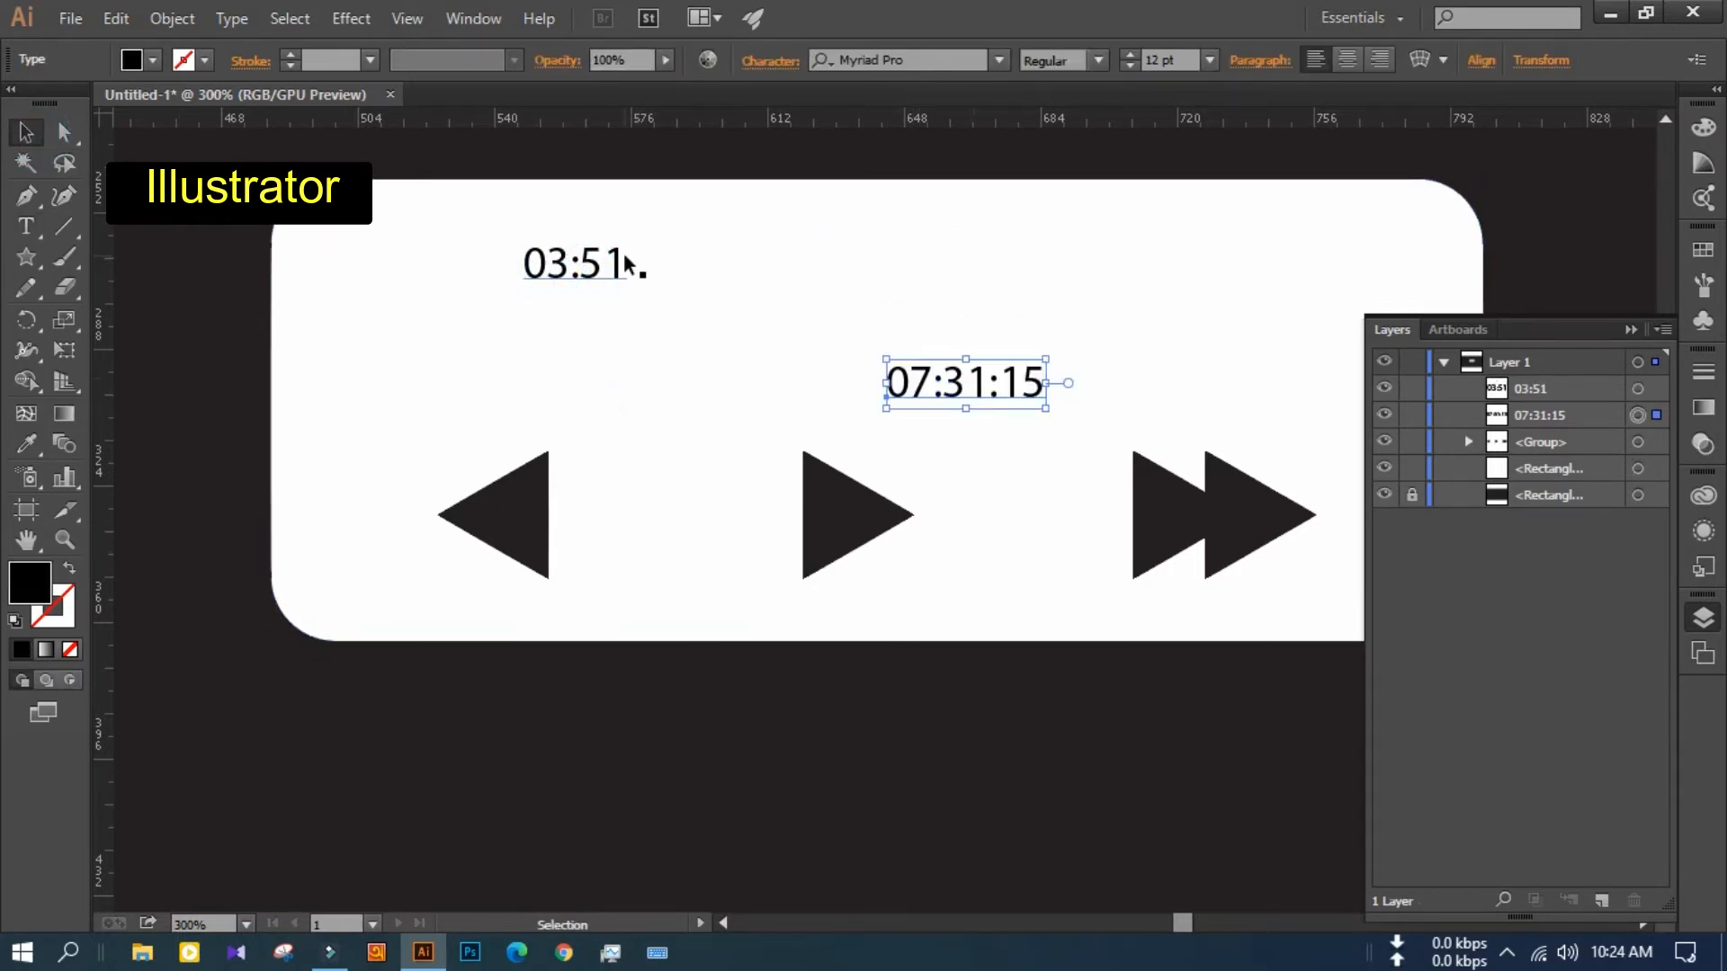
left_click_drag(566, 264, 566, 404)
left_click_drag(566, 404, 509, 230)
Add the song title text "O RE PRIYA ( AJA NACHLE )" at the top of the card
left_click(29, 227)
type("ORE")
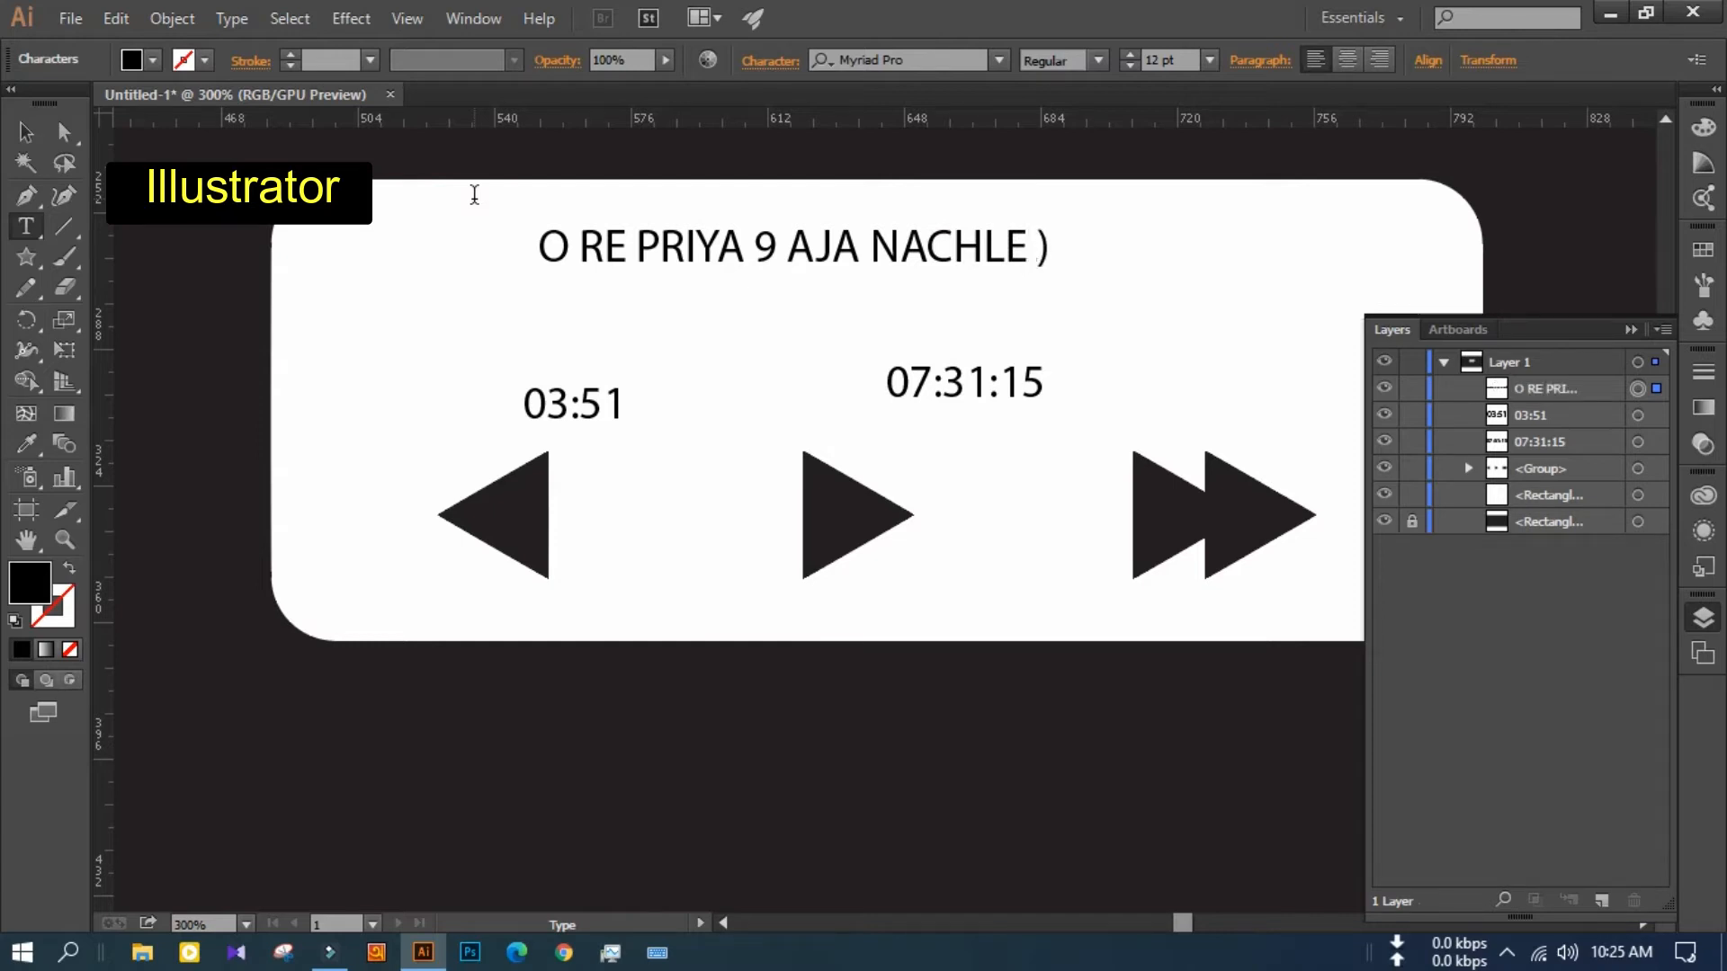
key("BackSpace")
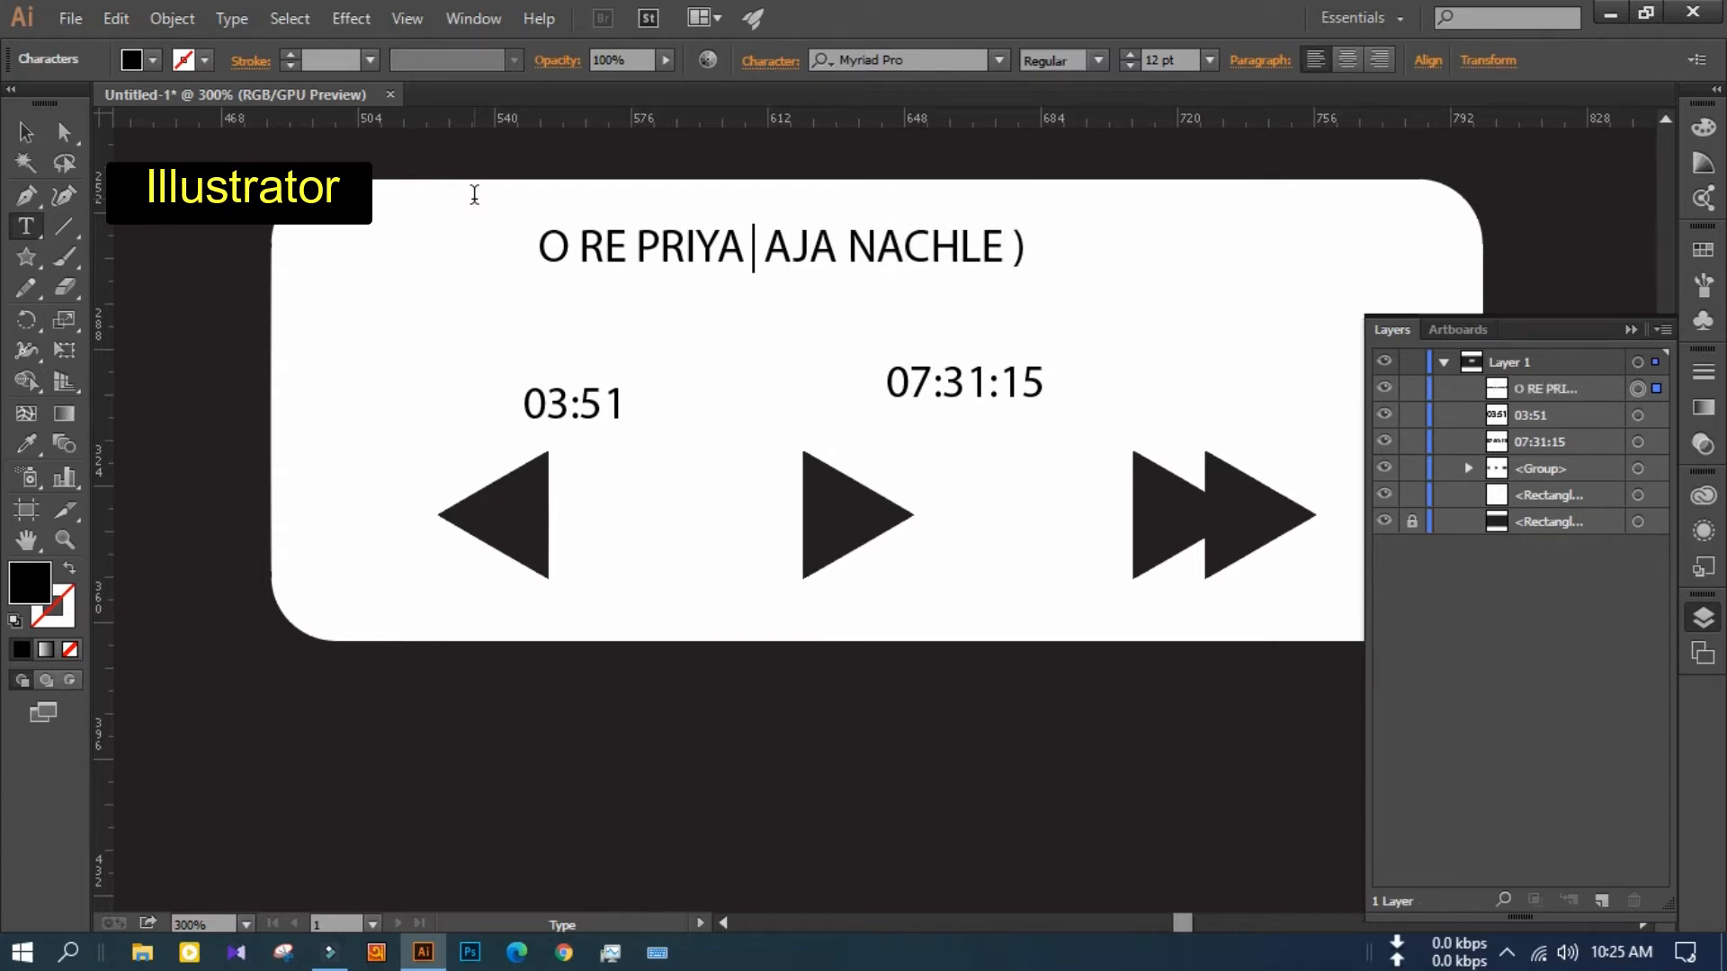
type("(")
Try Montserrat on the whole song title, and settle on the Dubai font
key("ctrl+a")
left_click(903, 63)
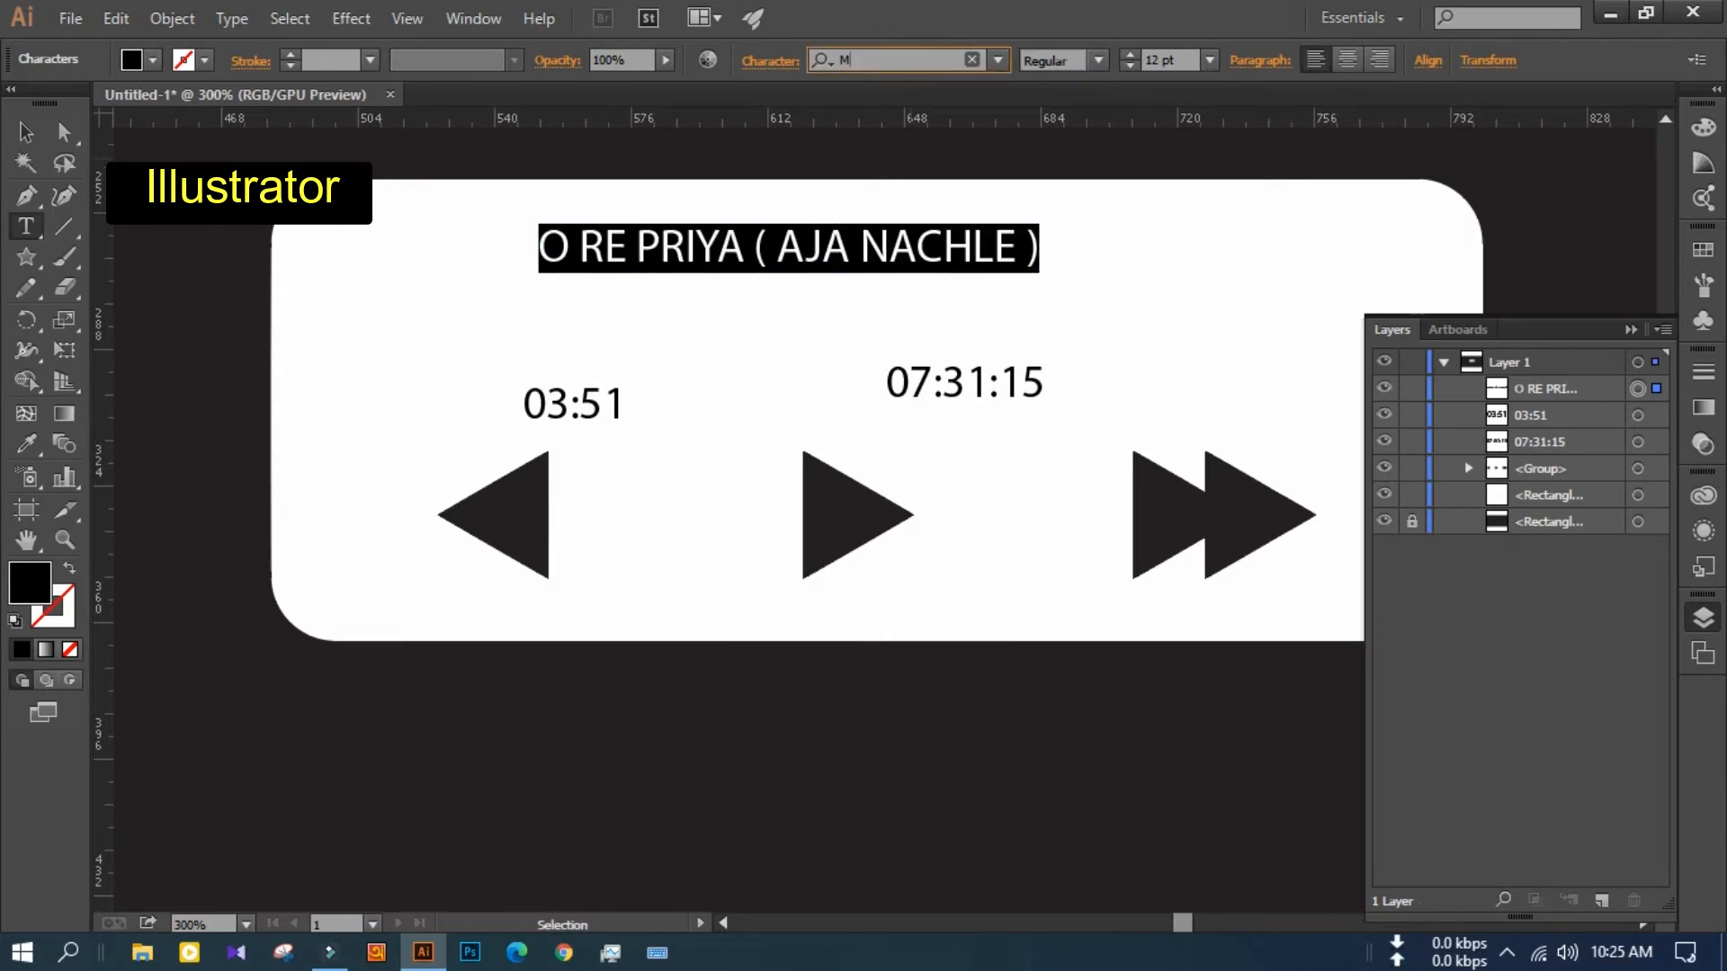
type("MONT")
left_click(967, 239)
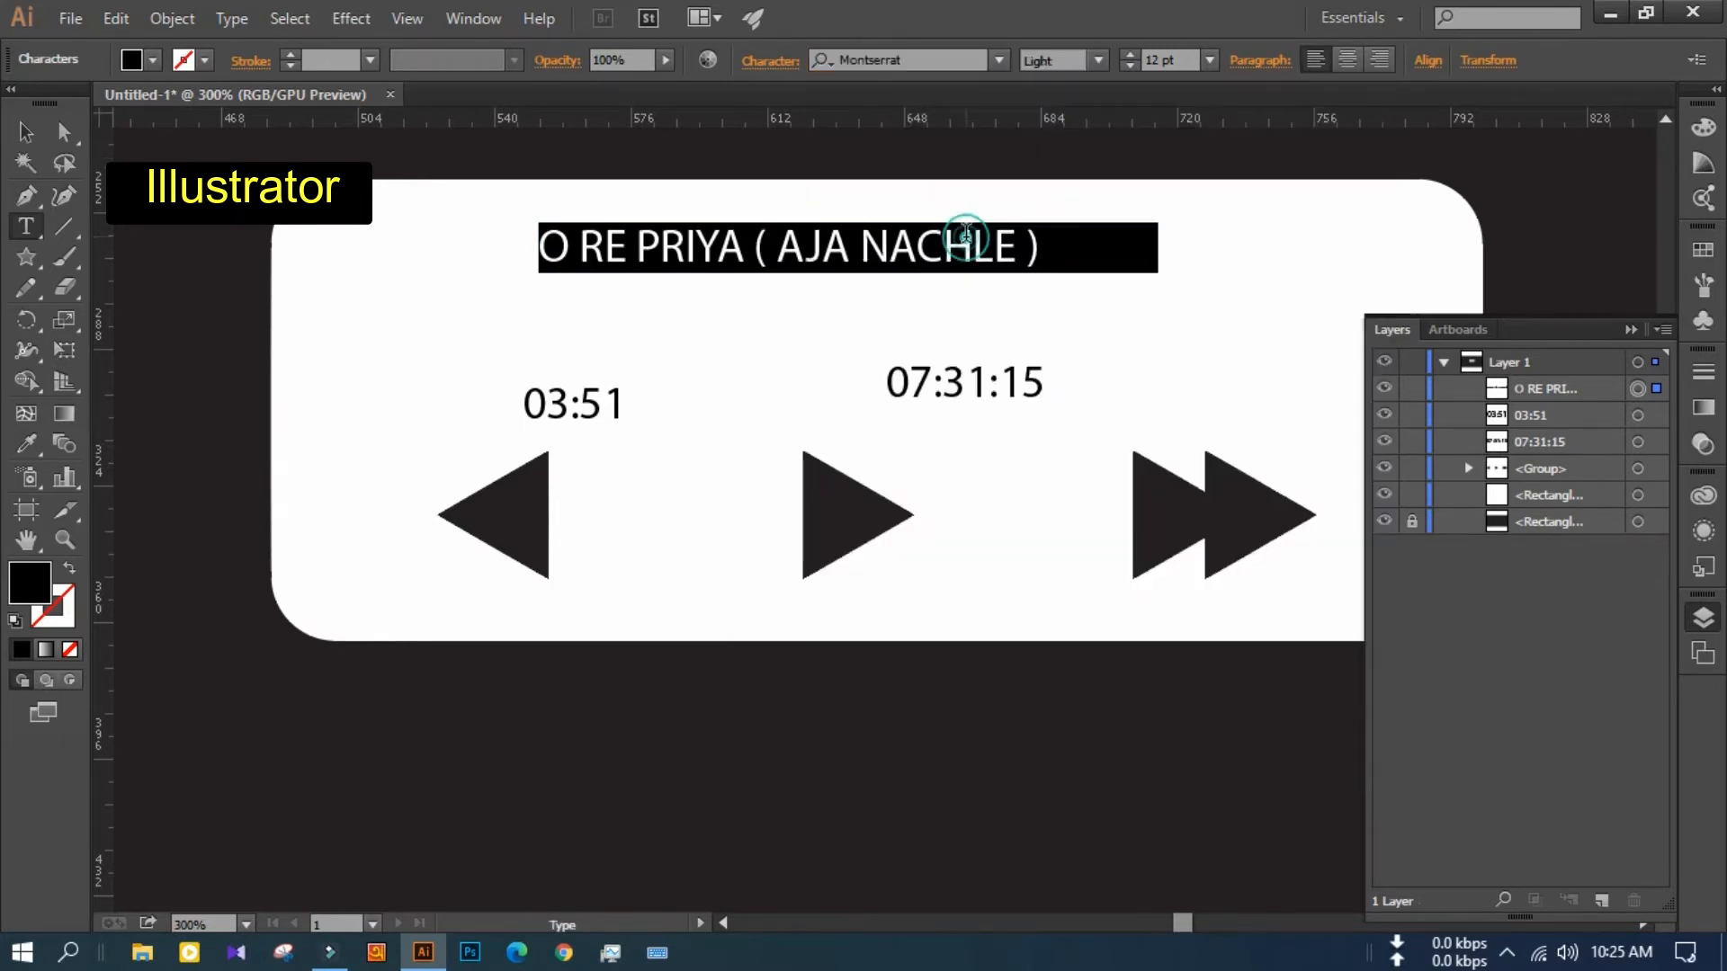
left_click(912, 65)
type("DD")
left_click(926, 181)
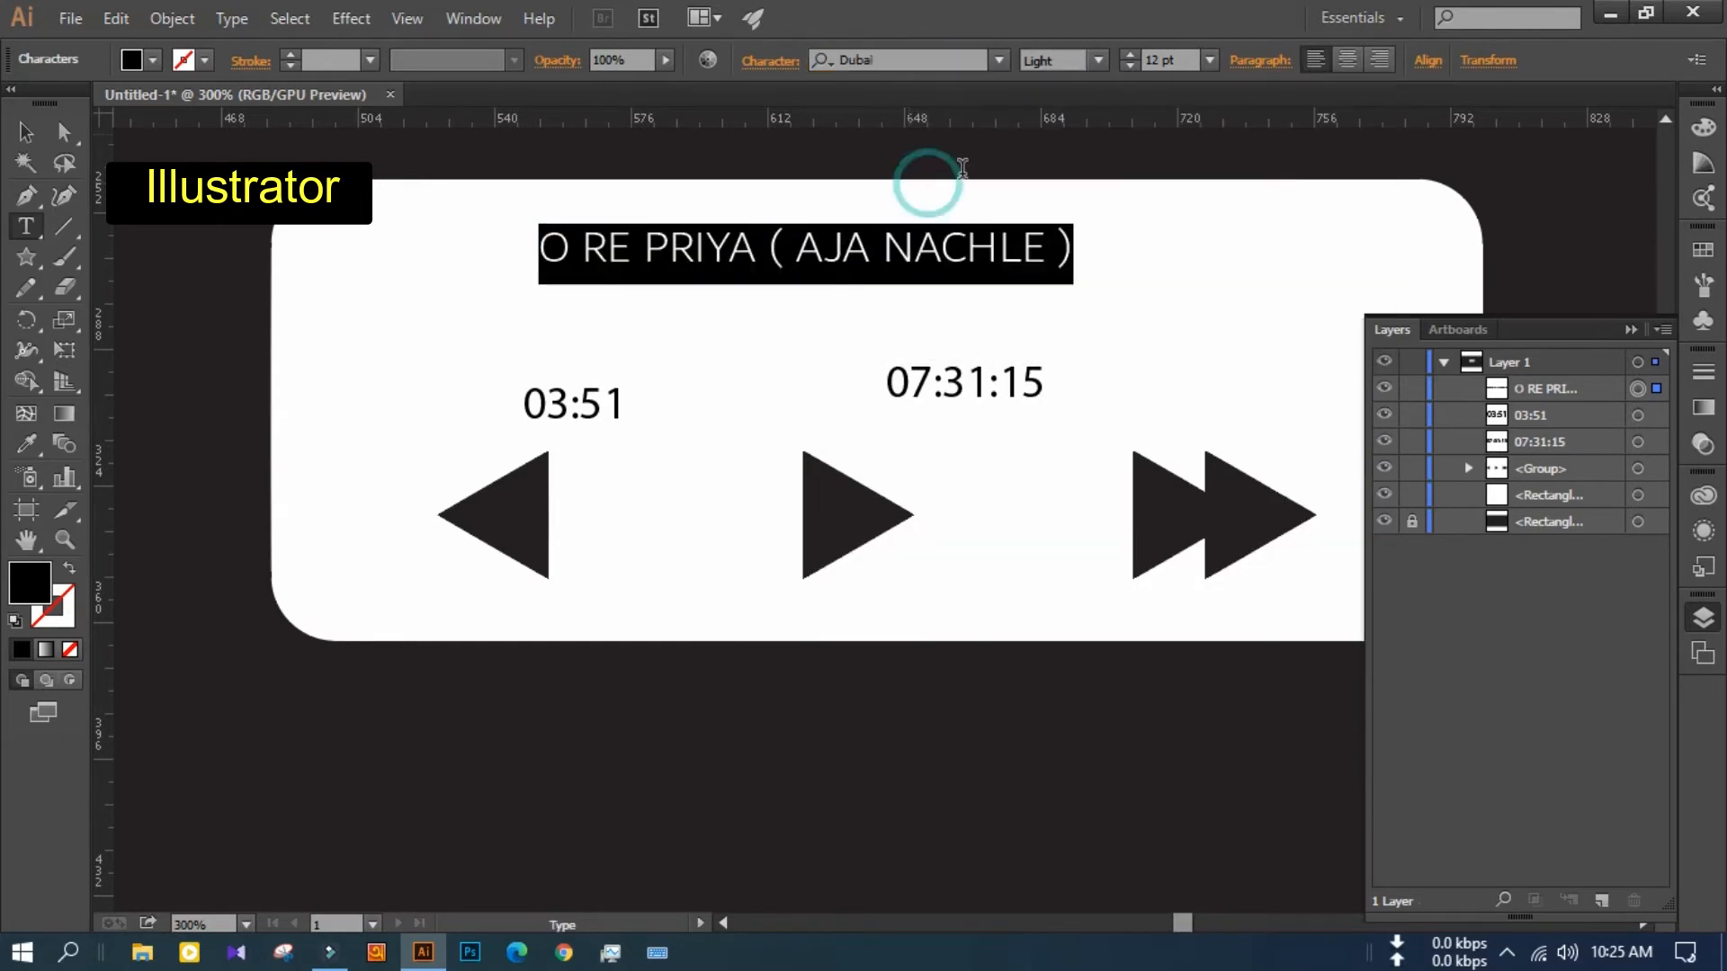
Enlarge the song title to about 17.1 pt and set its style to Bold
key("Escape")
left_click_drag(1073, 286, 1130, 300)
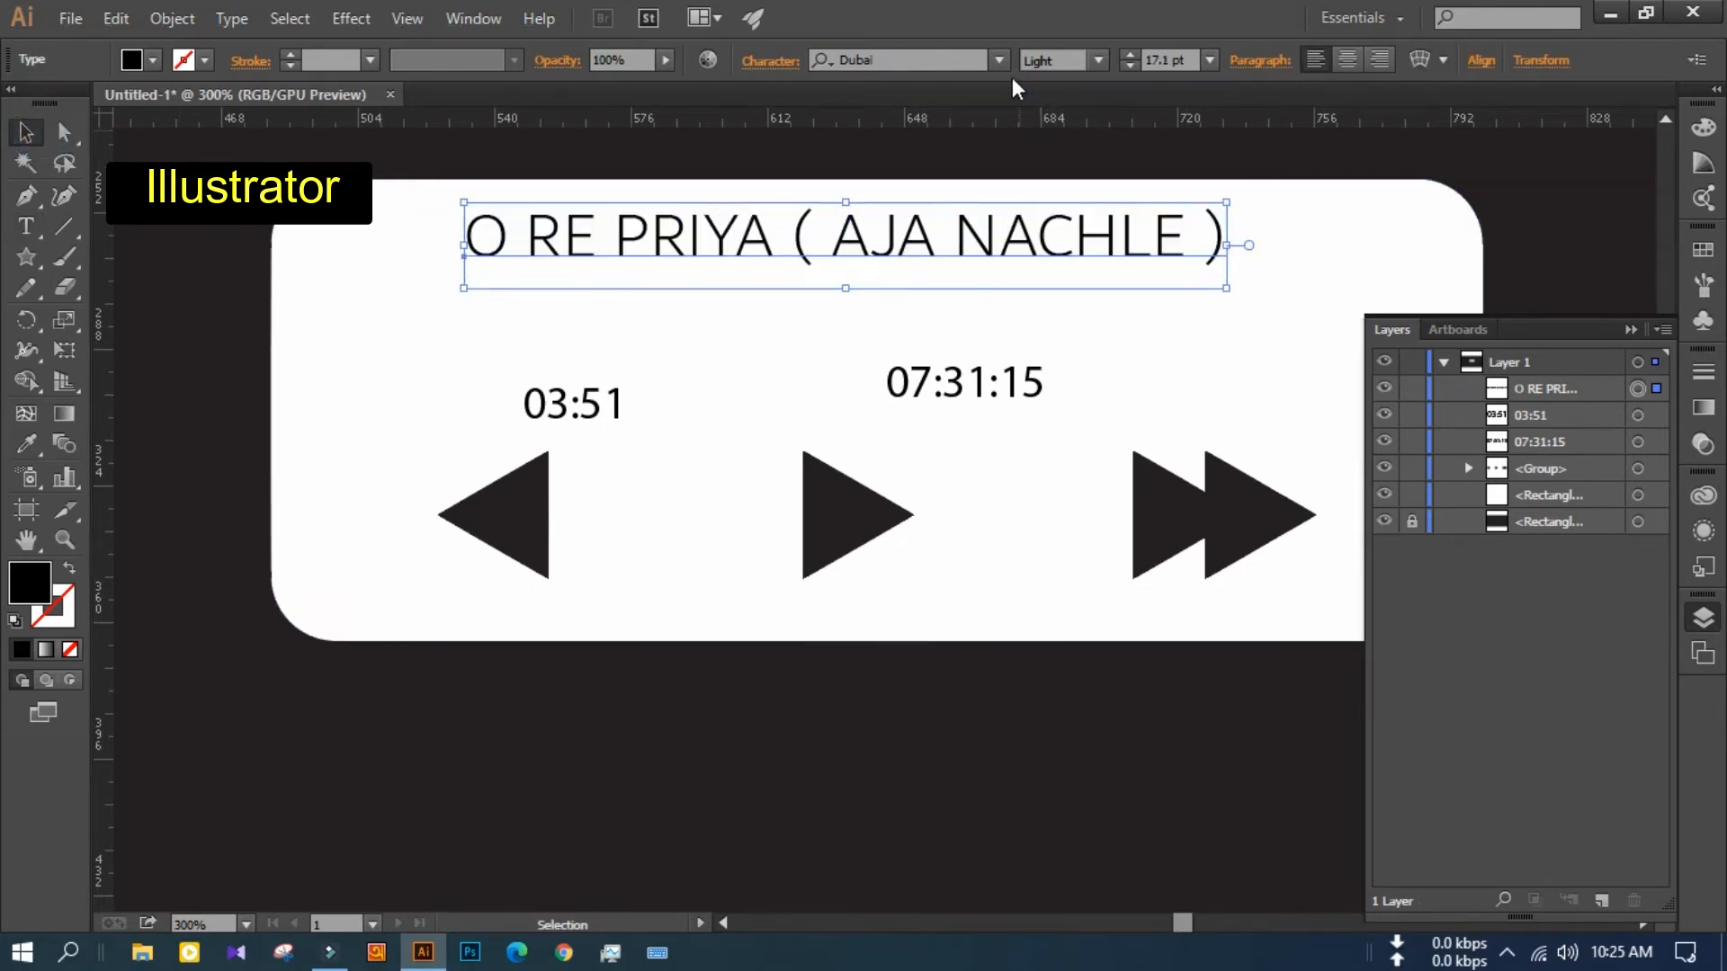
left_click(1098, 60)
left_click(1061, 116)
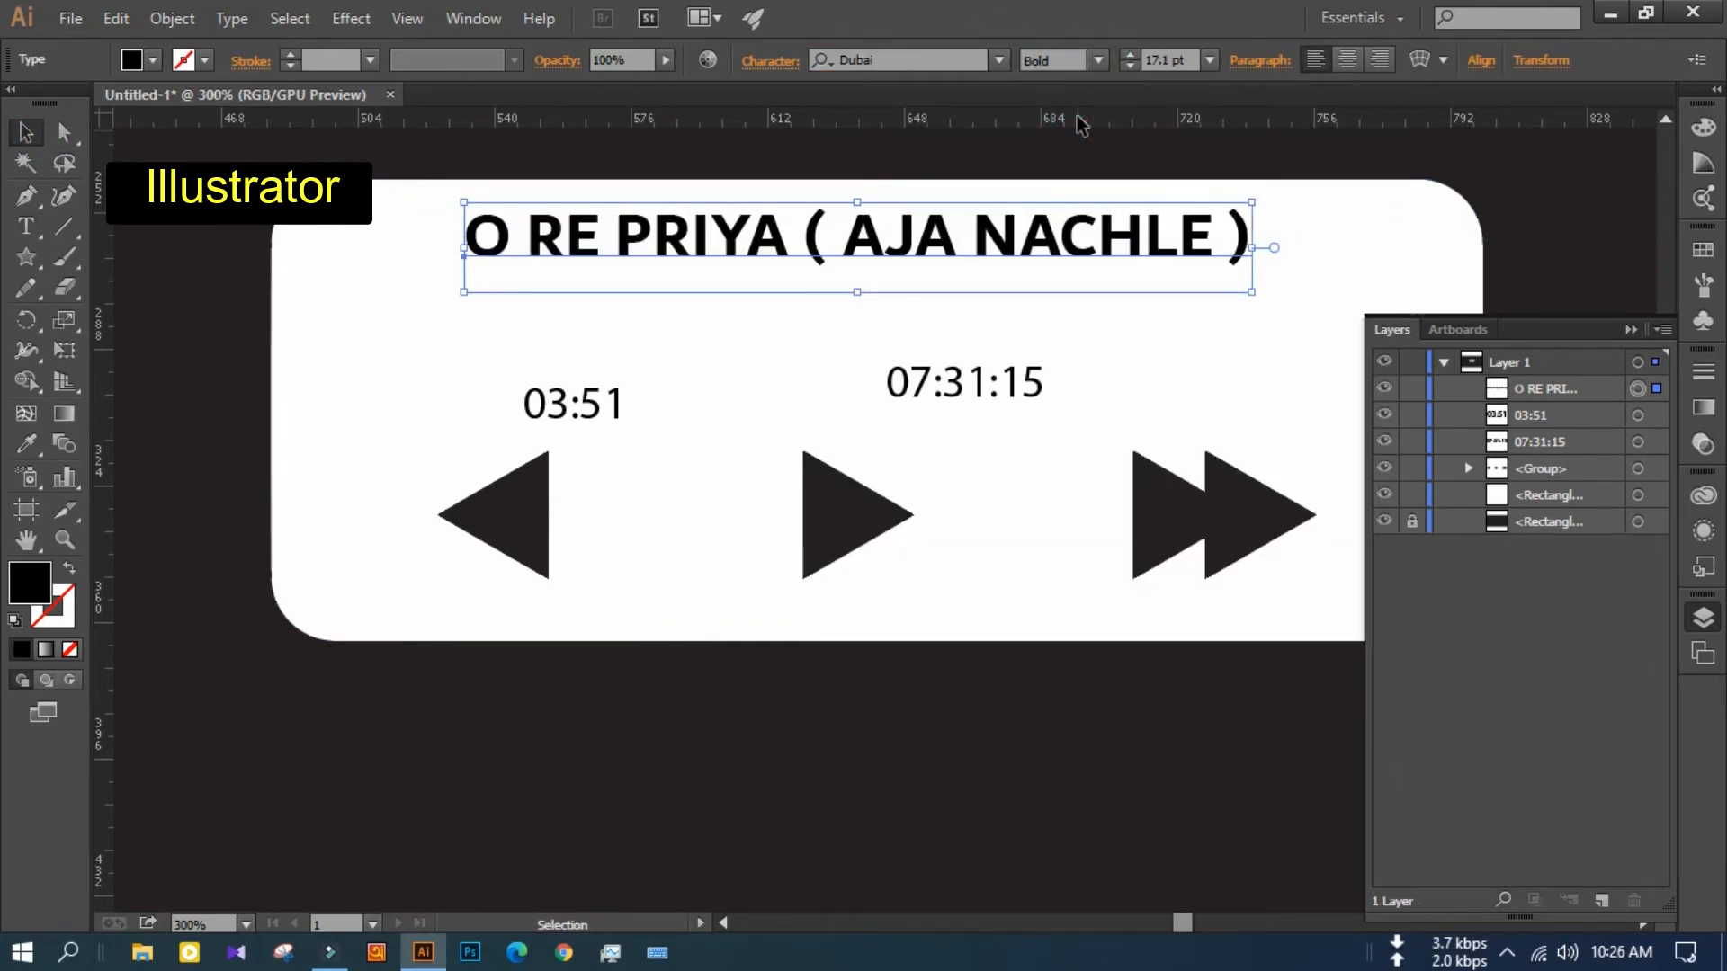
Copy the song title directly below itself and change the copy's text to RAHAT FATEH ALI
left_click_drag(1044, 235, 1046, 295)
left_click(34, 228)
triple_click(744, 296)
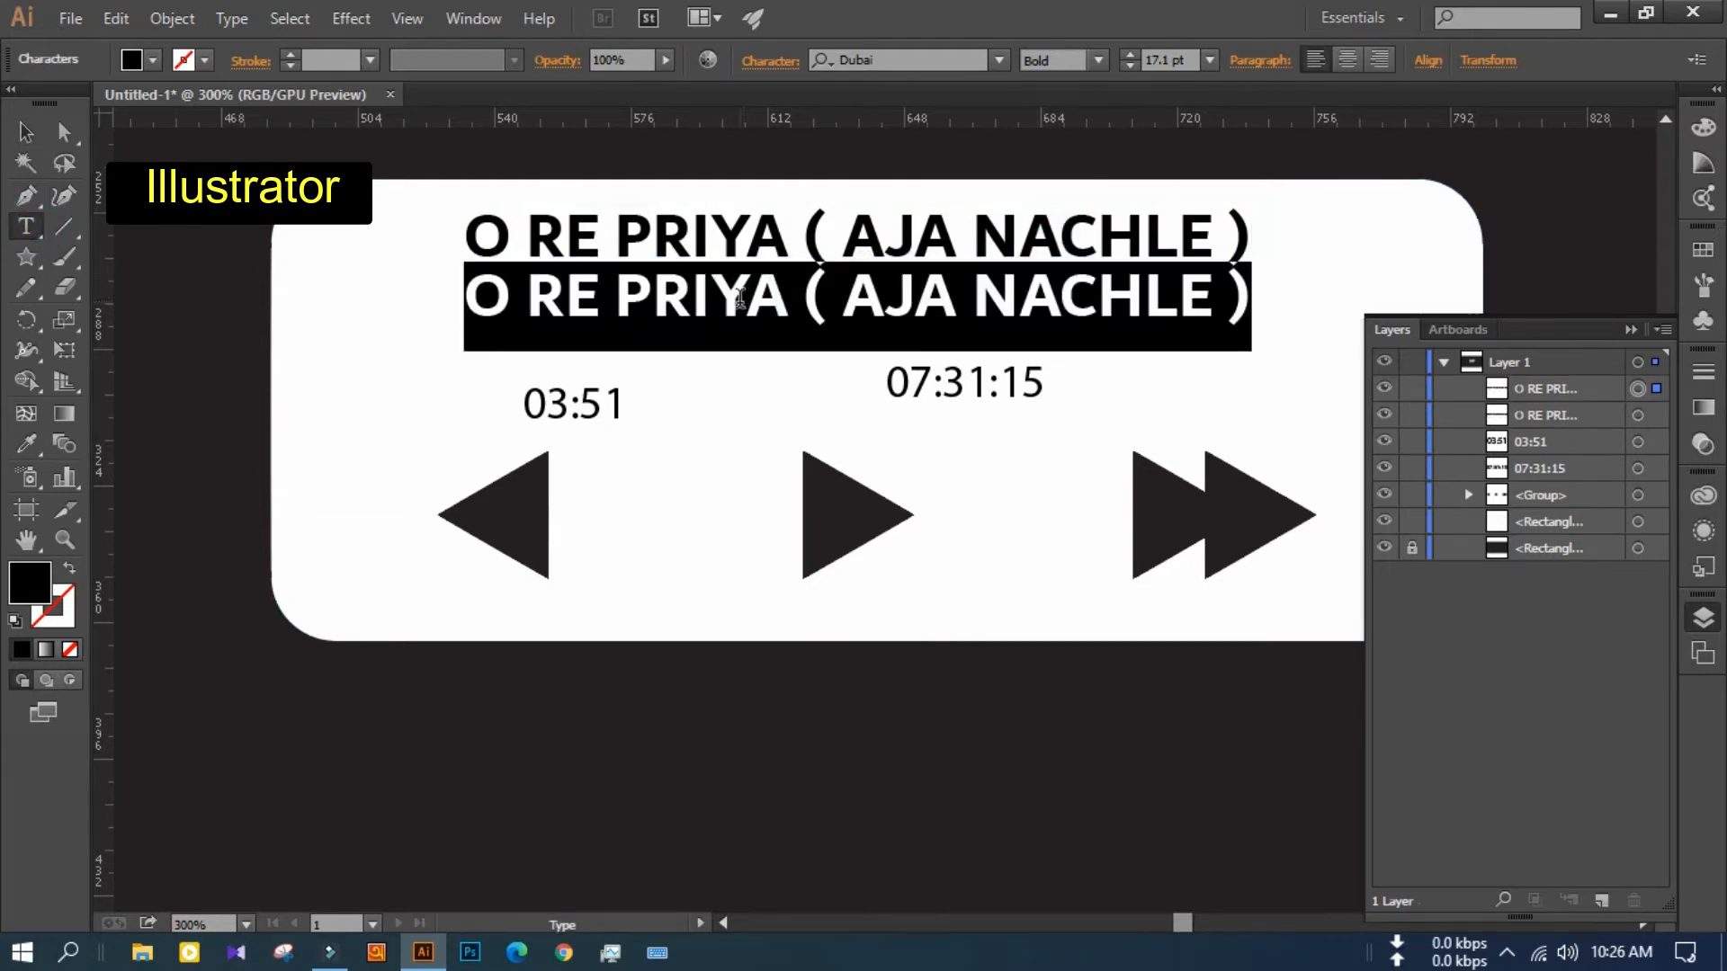
type("RAHAT FATEH ALI")
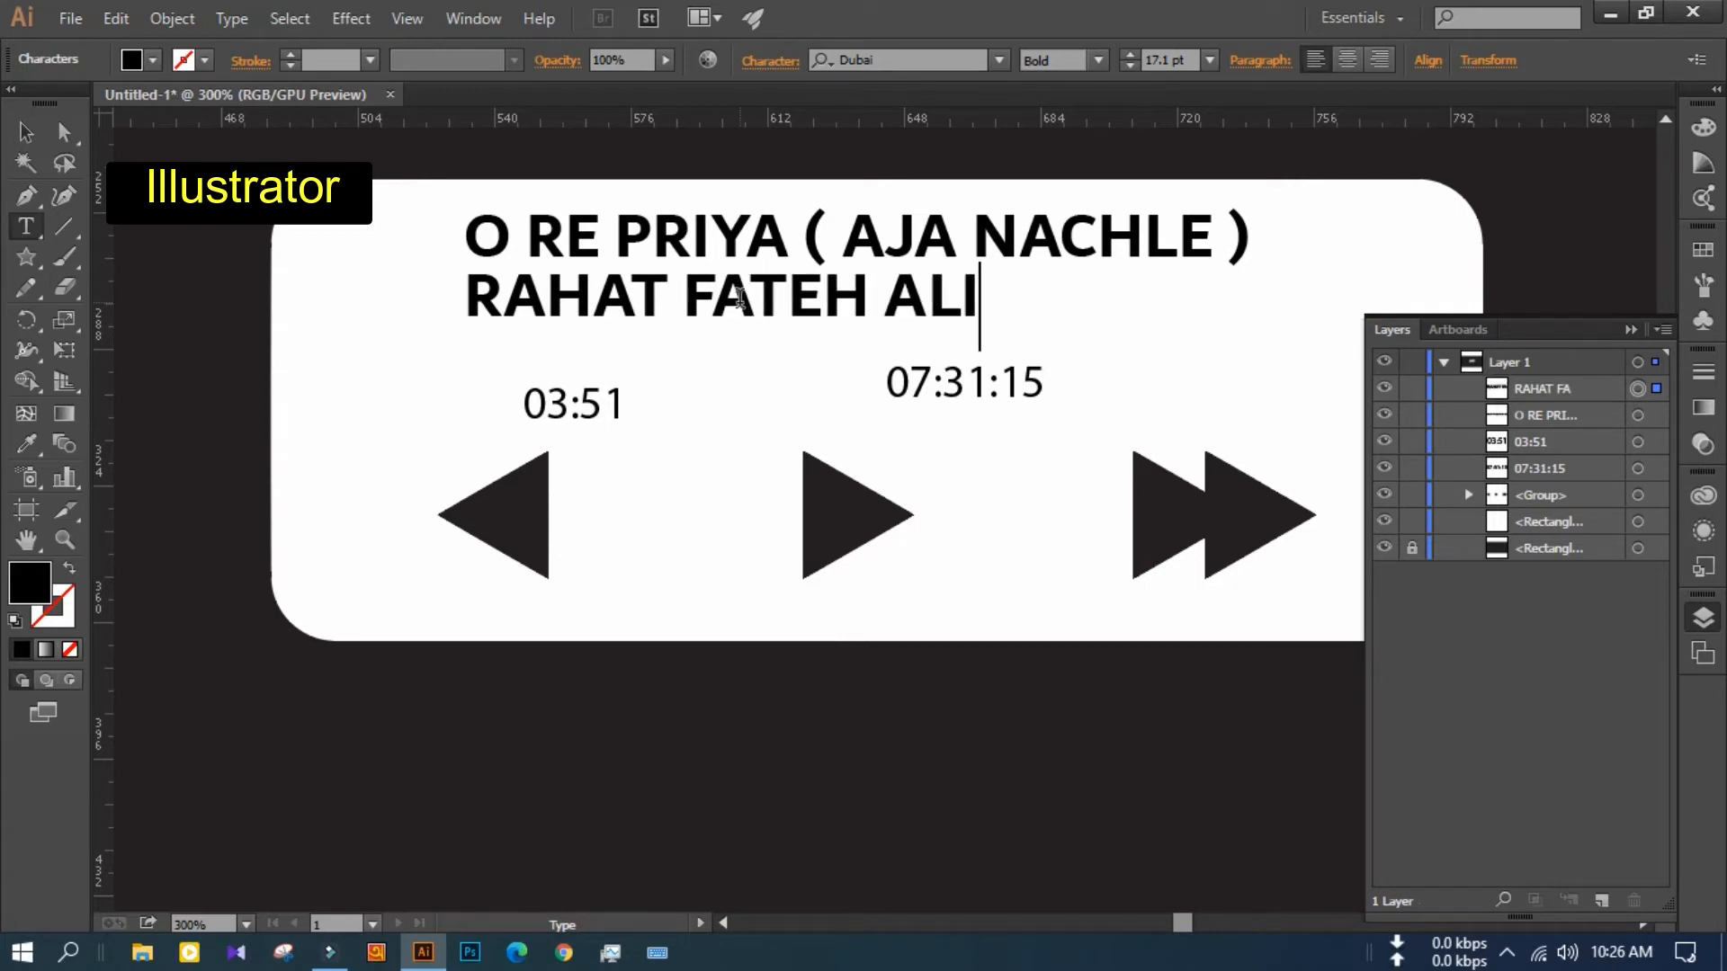
Set the artist name's style to Light and reduce its size to 13 pt
triple_click(739, 296)
left_click(1098, 60)
left_click(1091, 153)
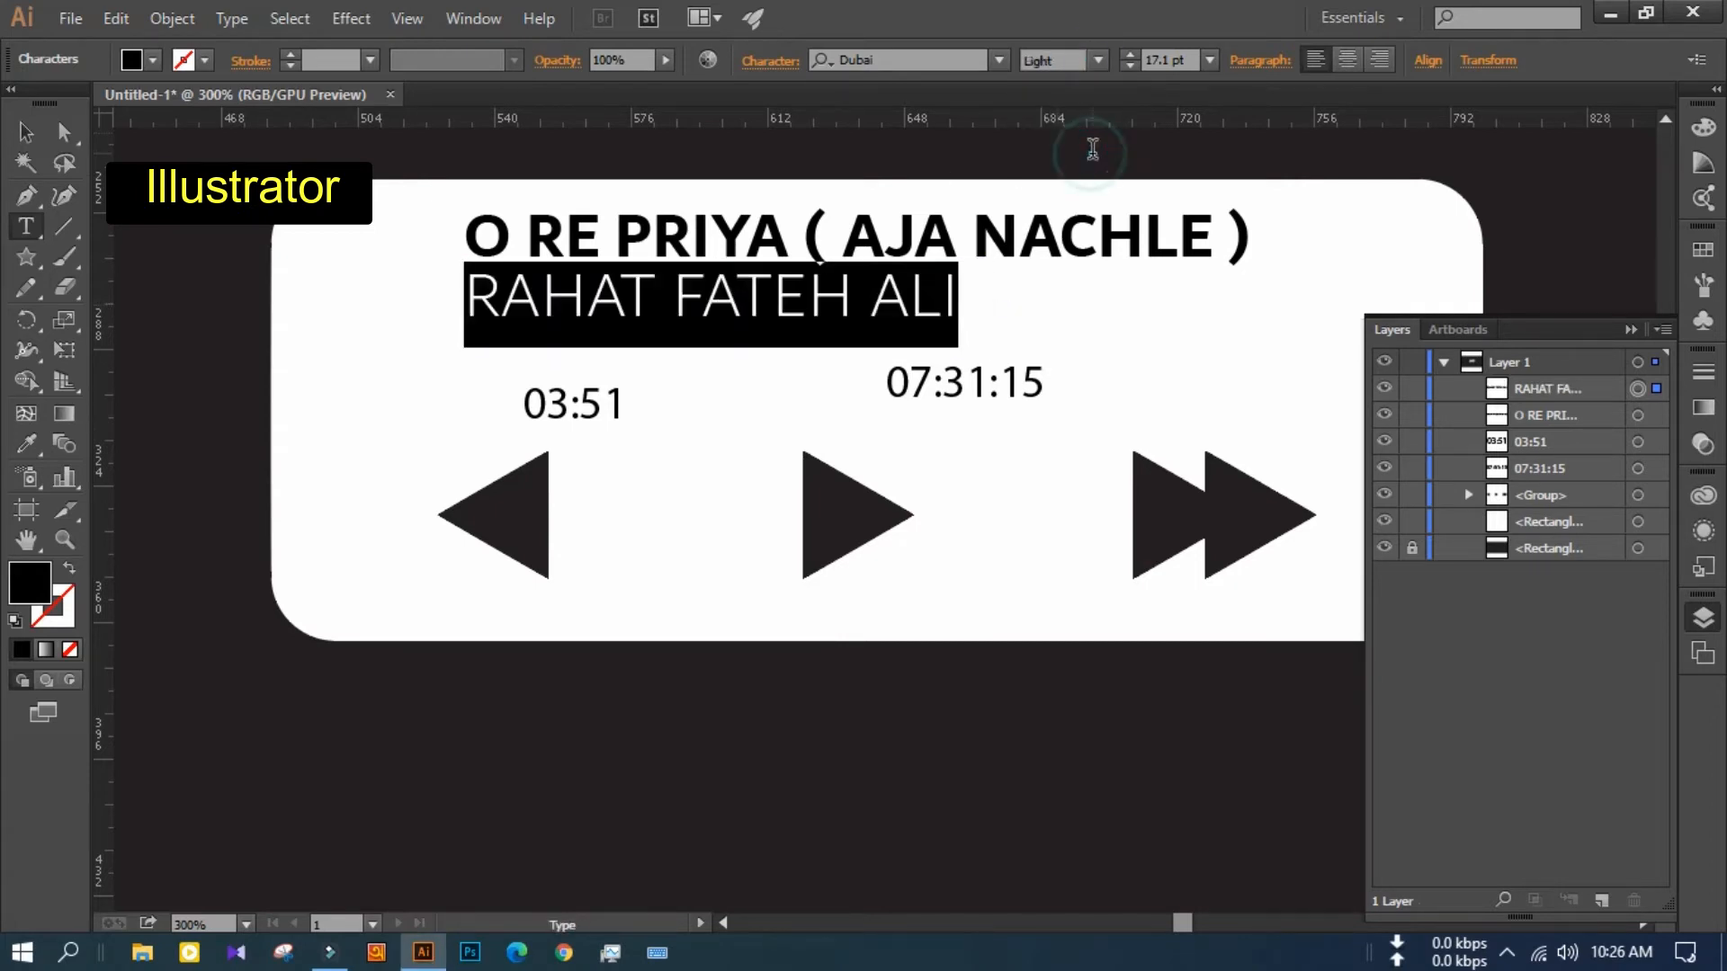
left_click(30, 129)
left_click(1132, 67)
Align the song title, artist name, icon group and white card on their horizontal centres
left_click(813, 244, "shift")
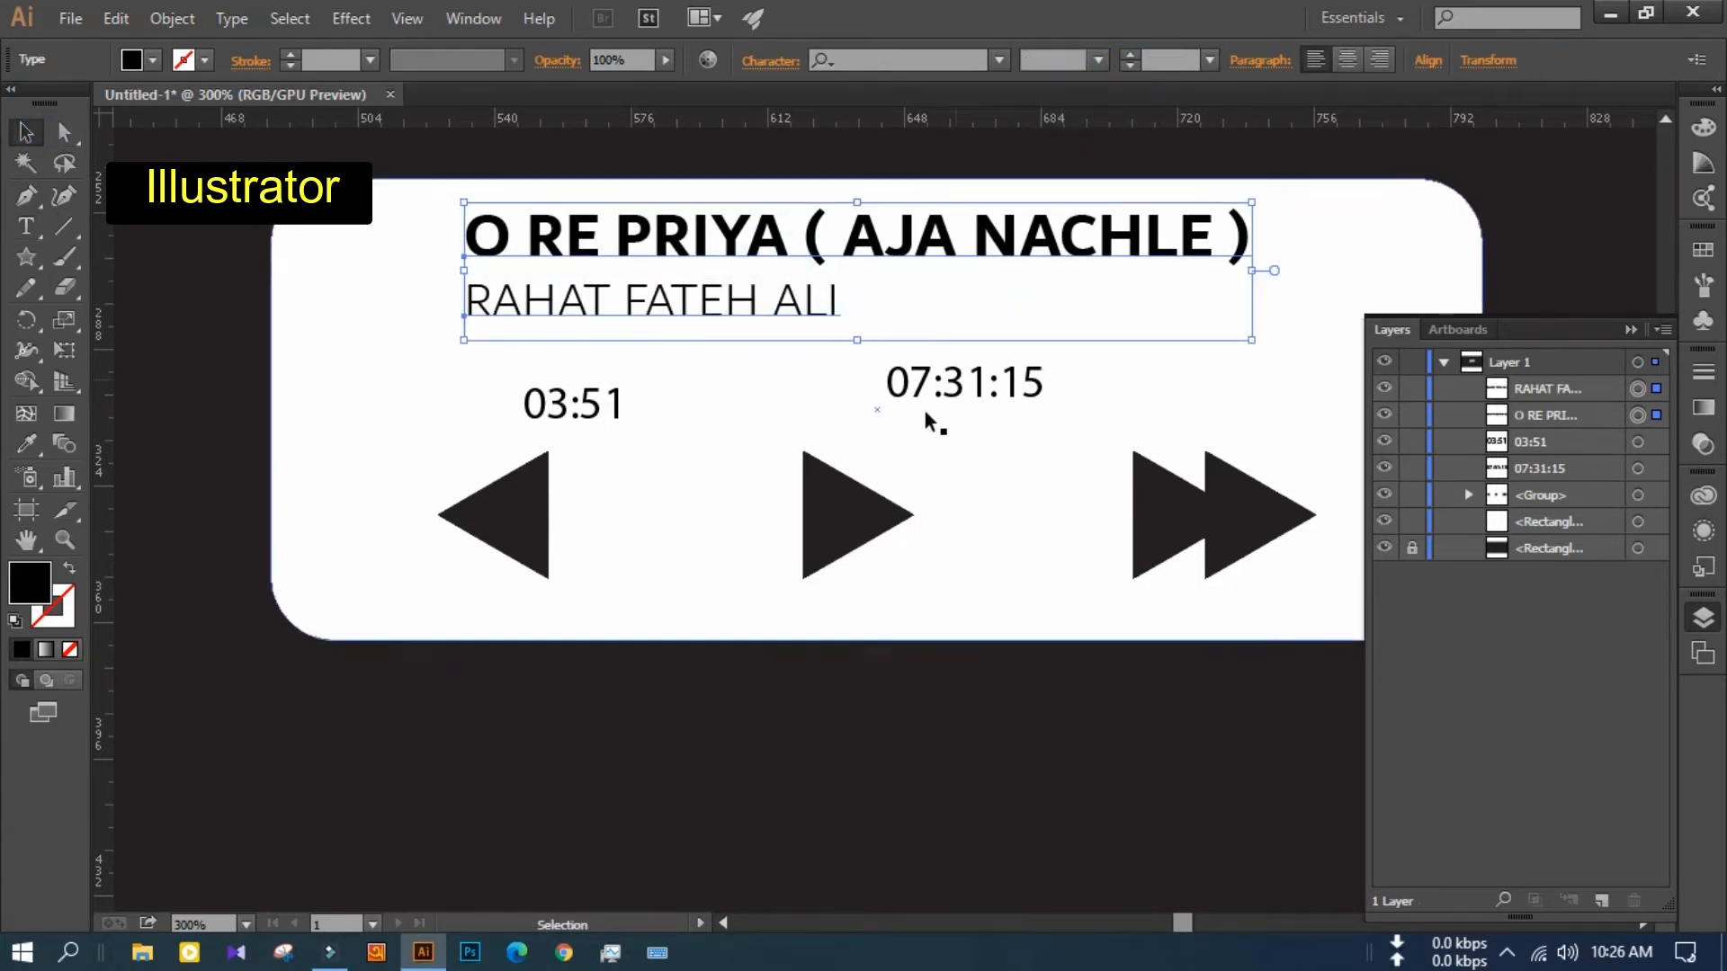
left_click(868, 515, "shift")
left_click(867, 619, "shift")
left_click(870, 62)
left_click(877, 153)
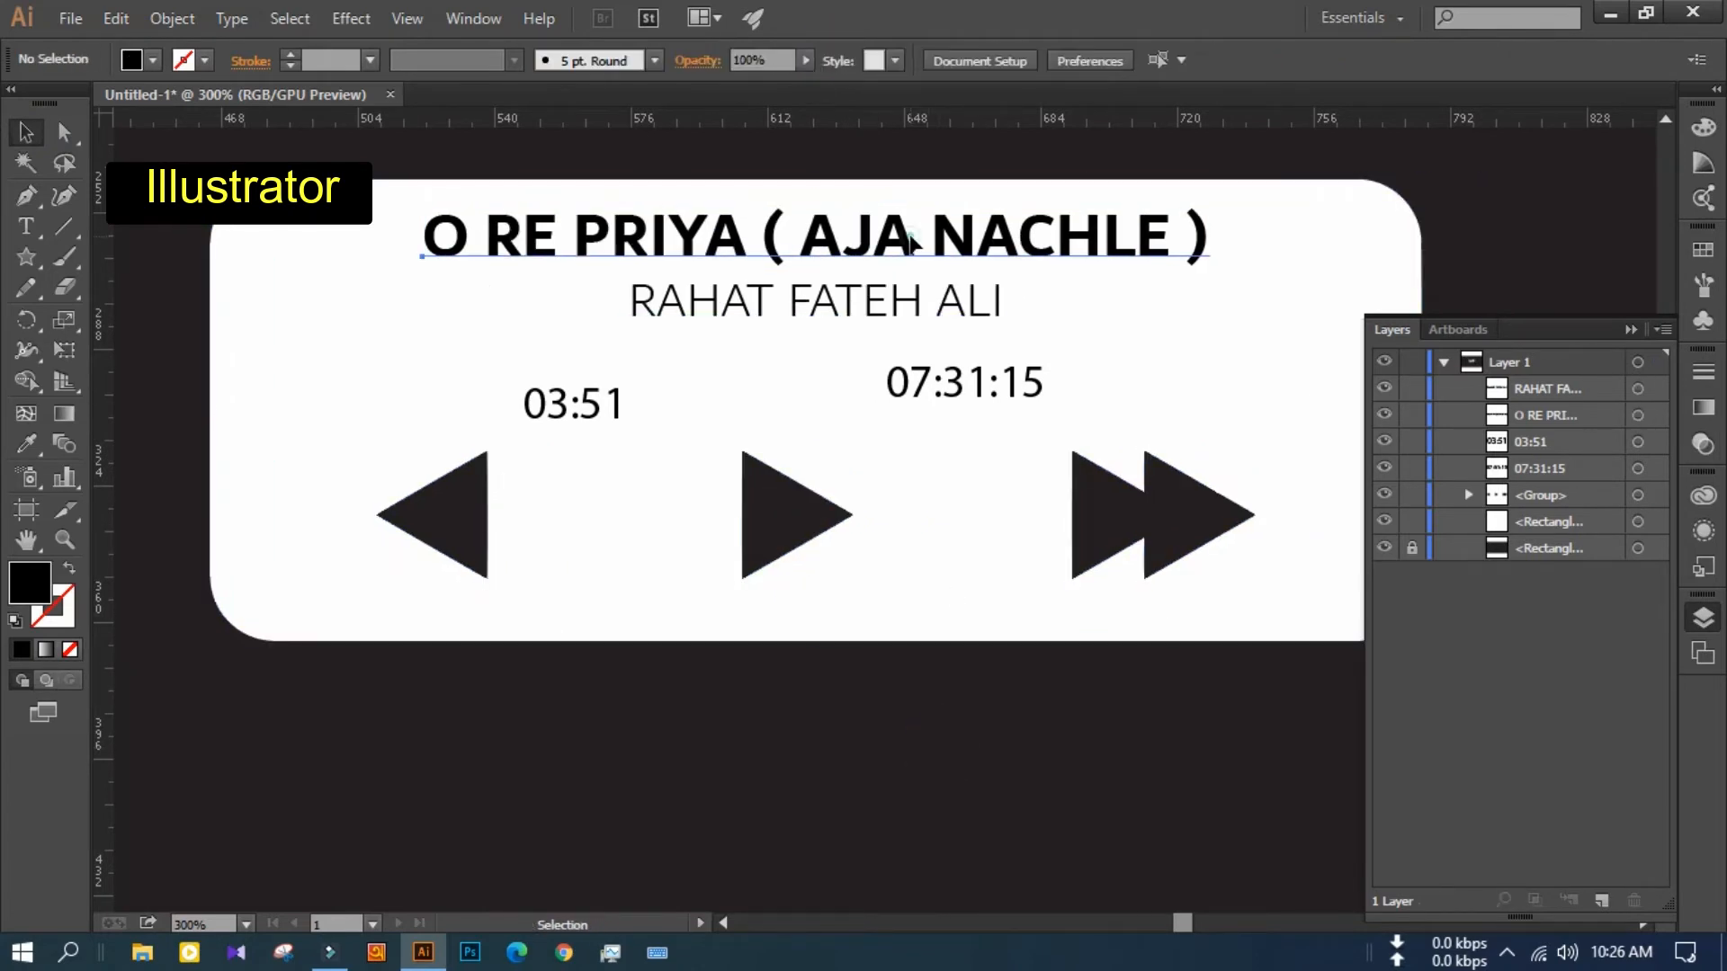
Nudge the song title slightly down toward the artist name and fine-tune the artist name's vertical position
left_click(894, 241)
left_click(893, 315)
key("Down")
key("Up")
key("Up")
key("Up")
key("Down")
key("Up")
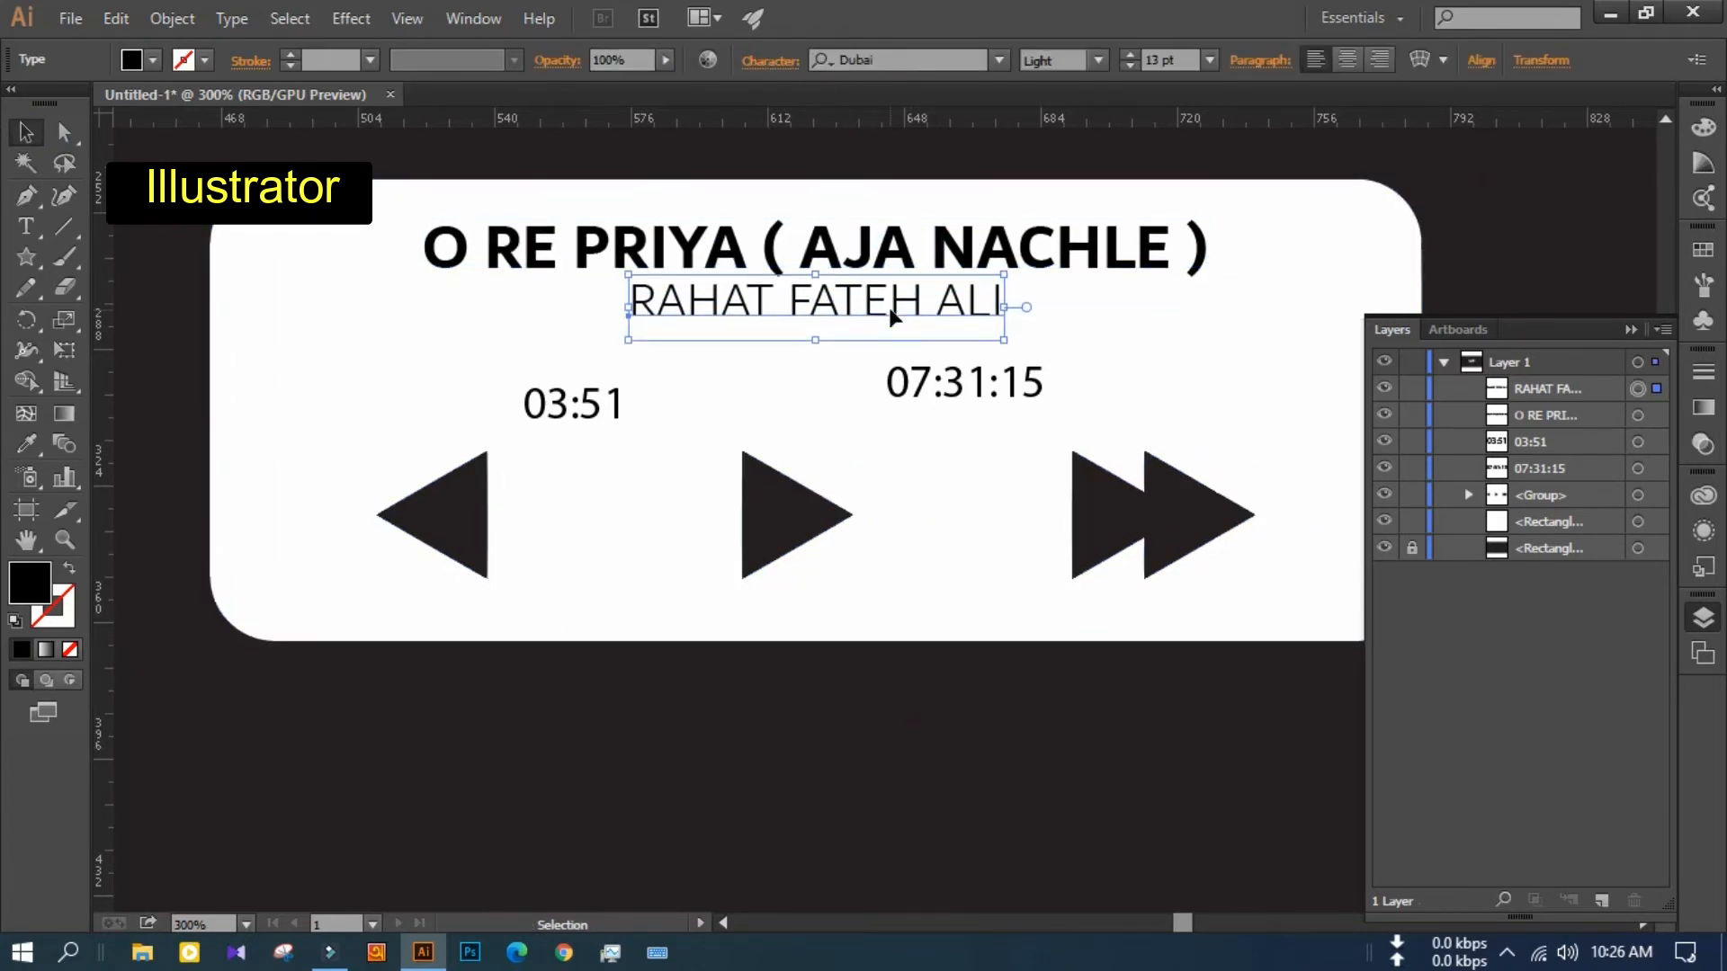
Move the 03:51 text to the card's left edge and the 07:31:15 text to its right edge
left_click(828, 383)
left_click(926, 387)
left_click_drag(627, 409, 327, 381)
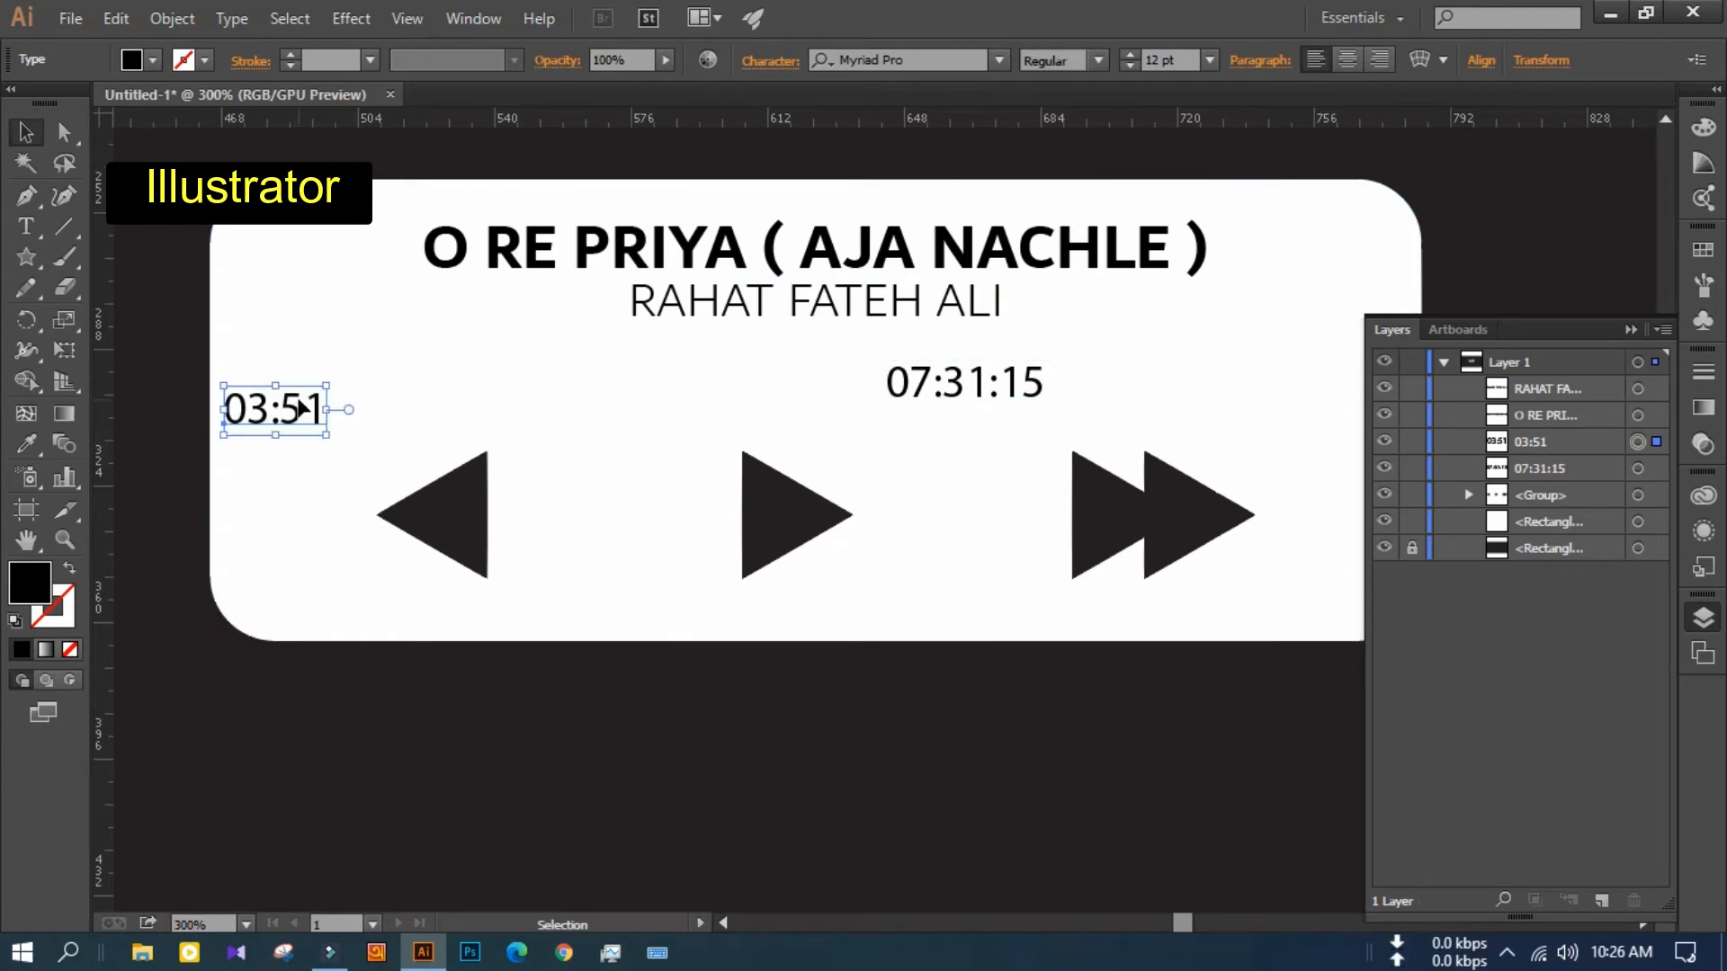
left_click_drag(970, 378, 1322, 366)
Align the two time texts with each other on their vertical centres and group them
left_click(278, 374, "shift")
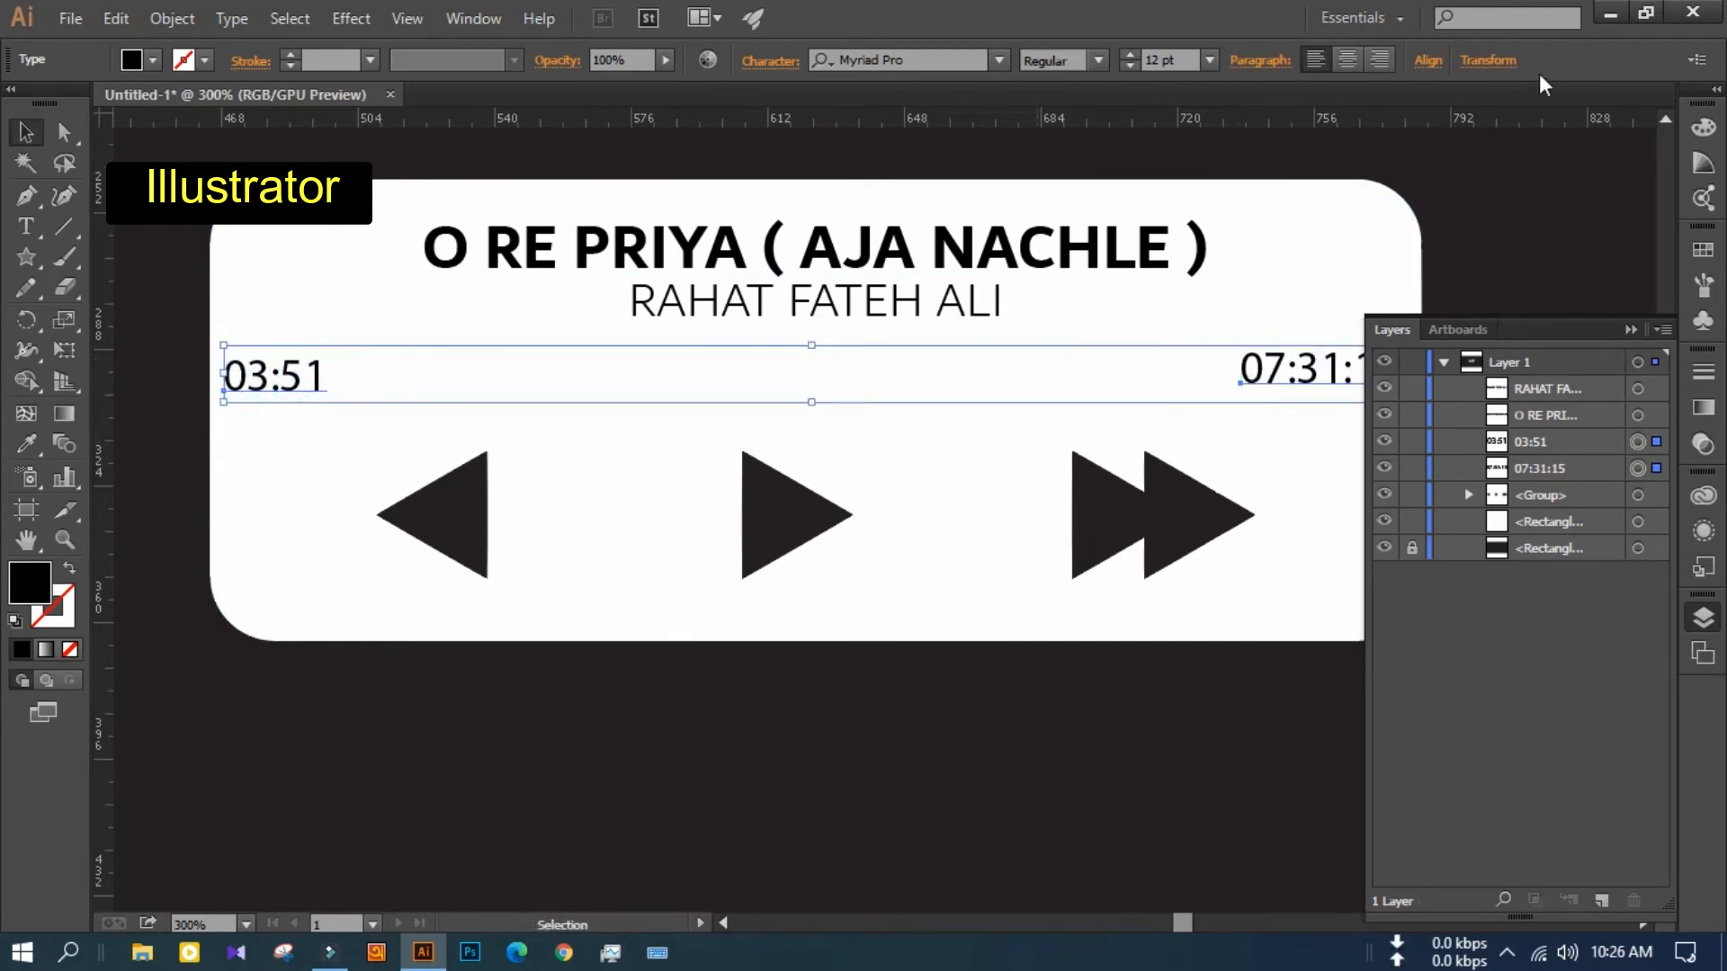
left_click(1428, 60)
left_click(1372, 125)
left_click(193, 529)
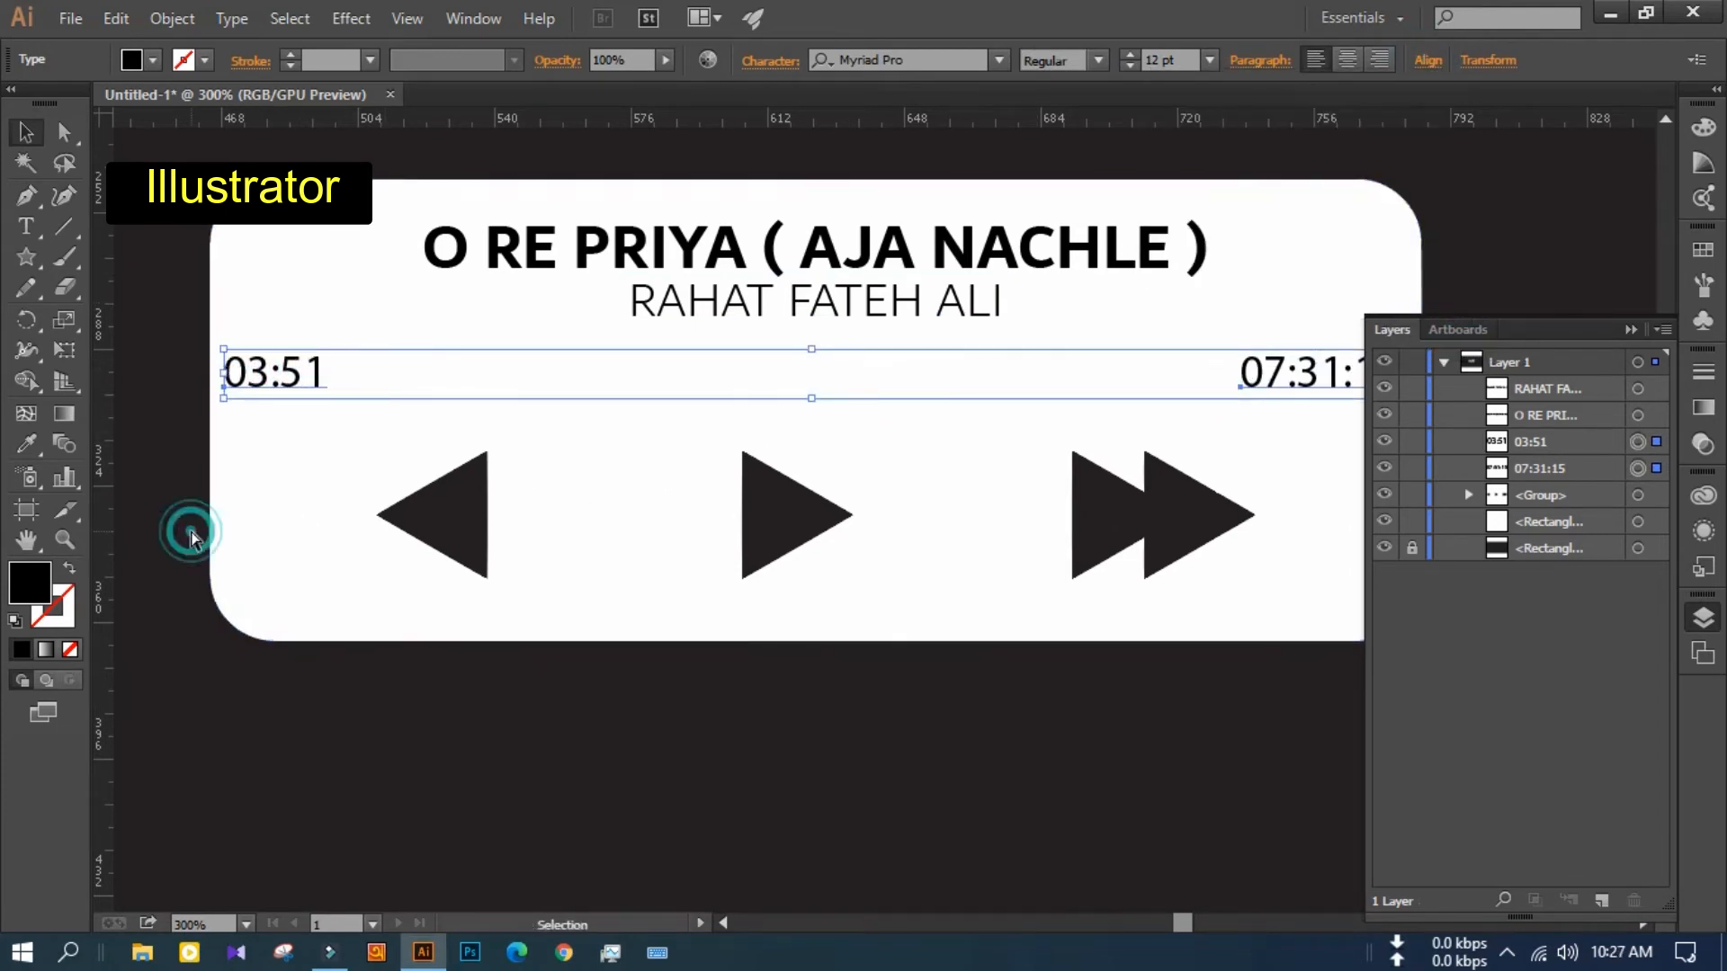
key("ctrl+minus")
key("ctrl+g")
Select the card with all its texts and icons and align everything on the horizontal centres
left_click_drag(355, 248, 1193, 644)
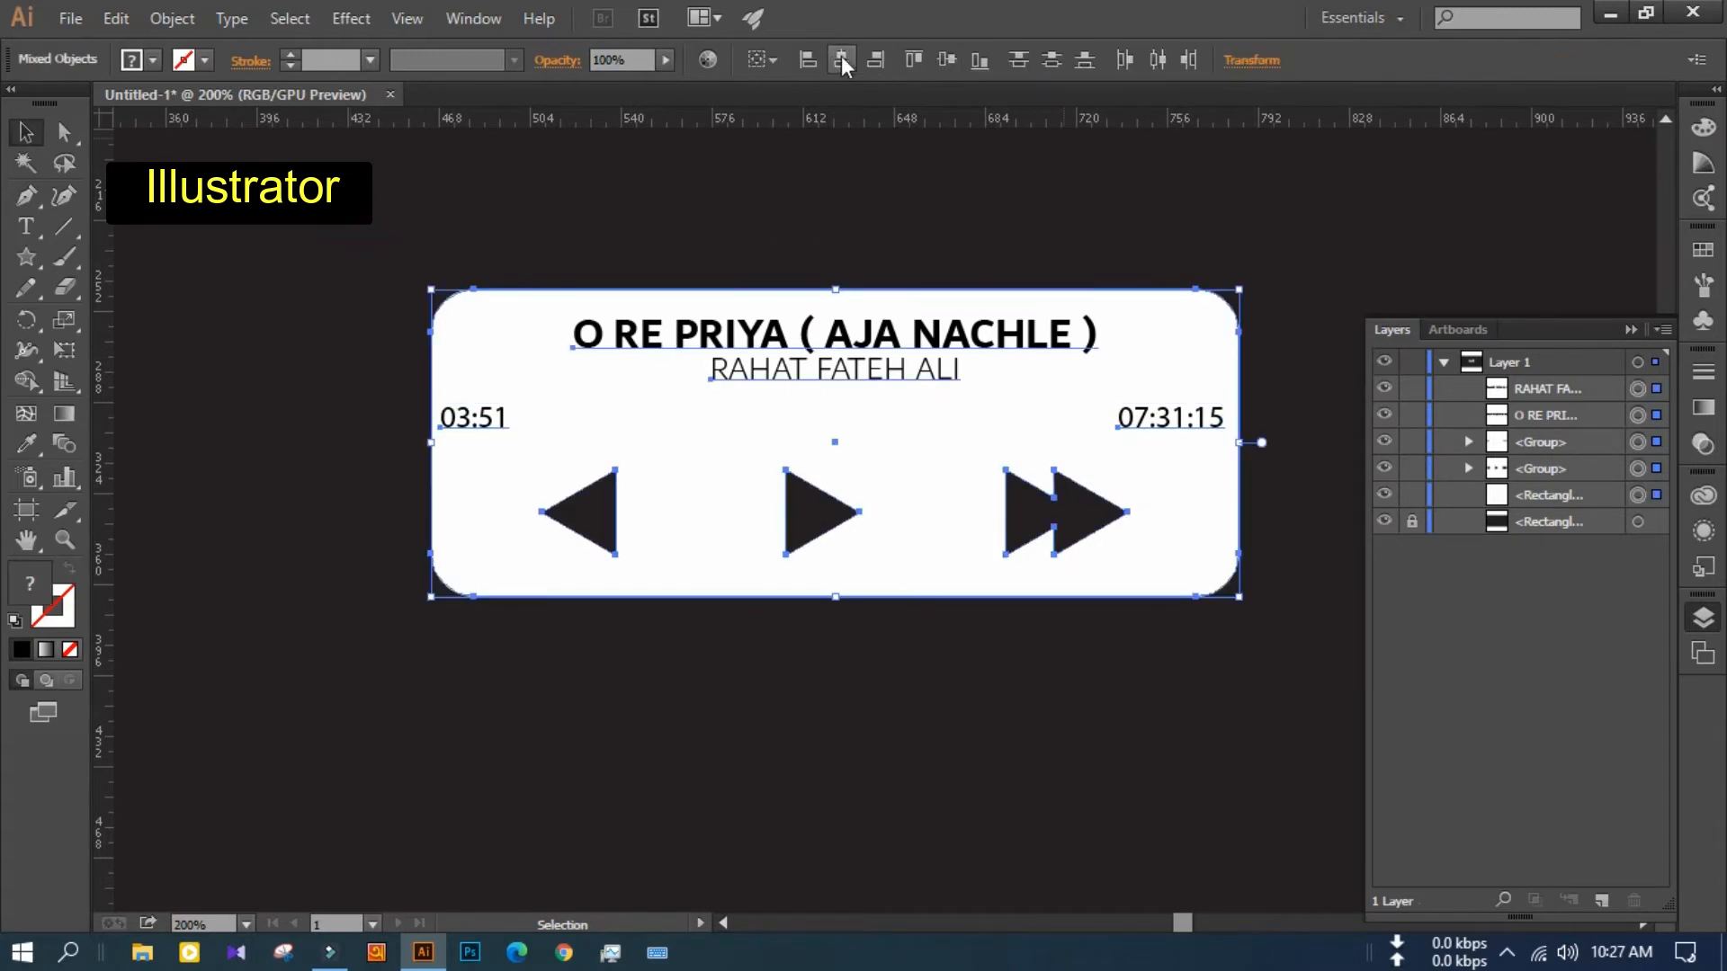
left_click(835, 56)
left_click(348, 405)
Scale the time text group down to 11.77 pt and move it slightly up
left_click(497, 426)
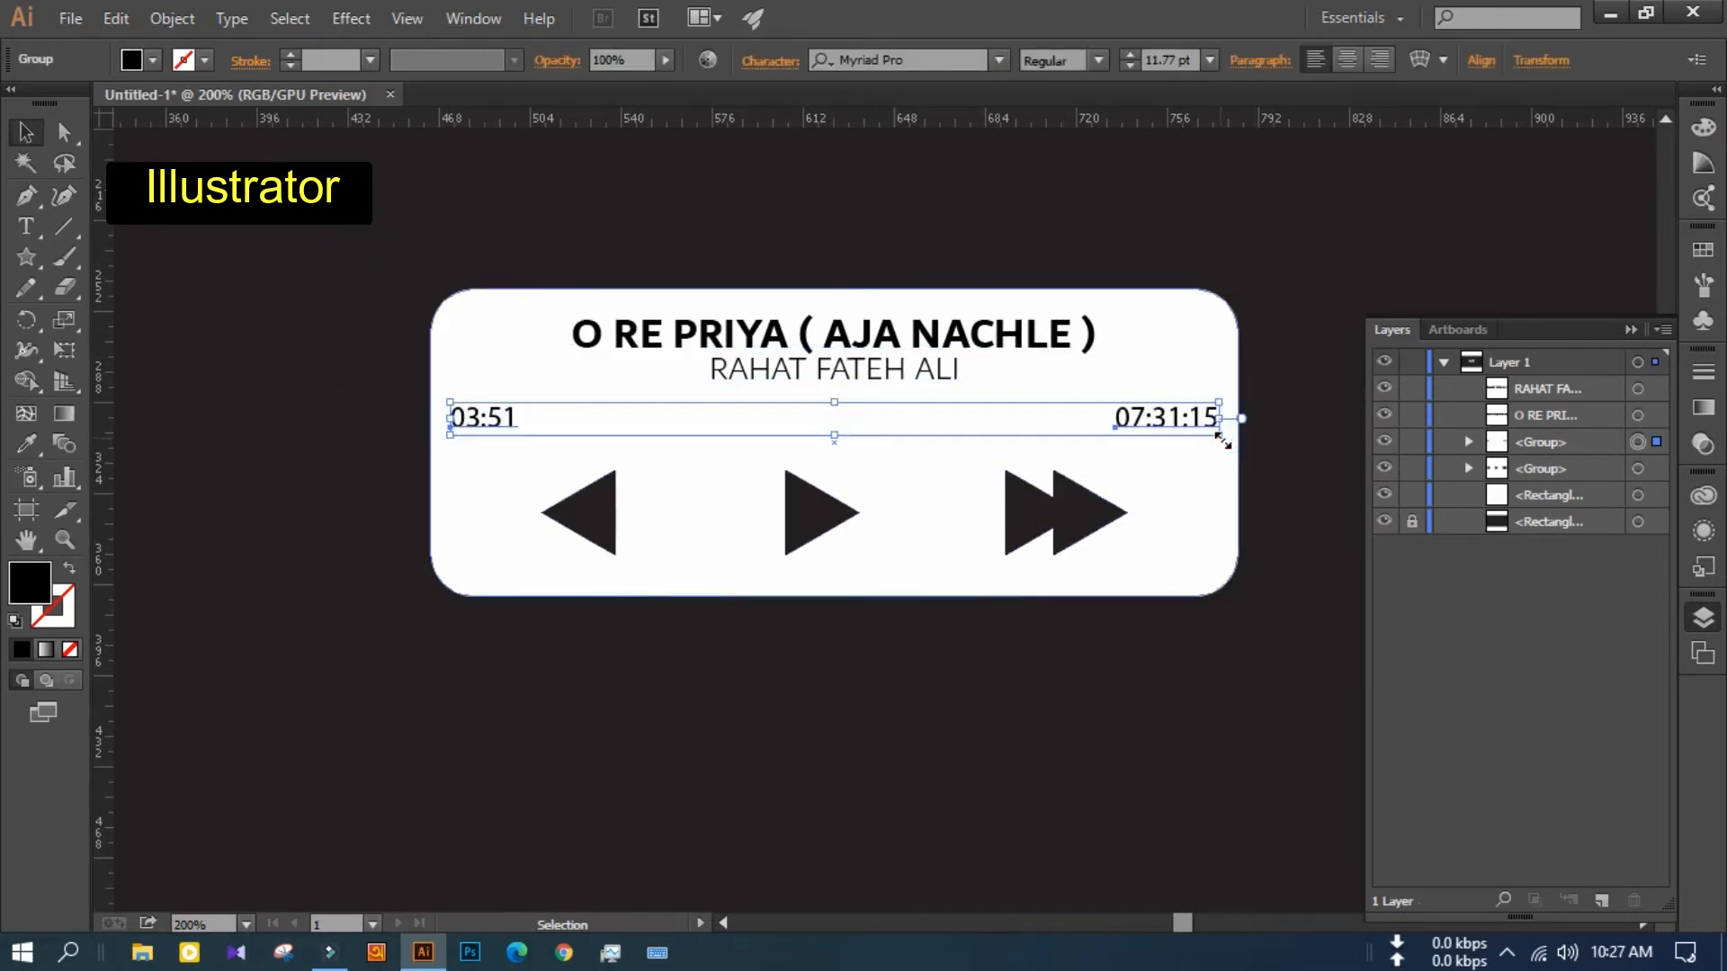
left_click(943, 716)
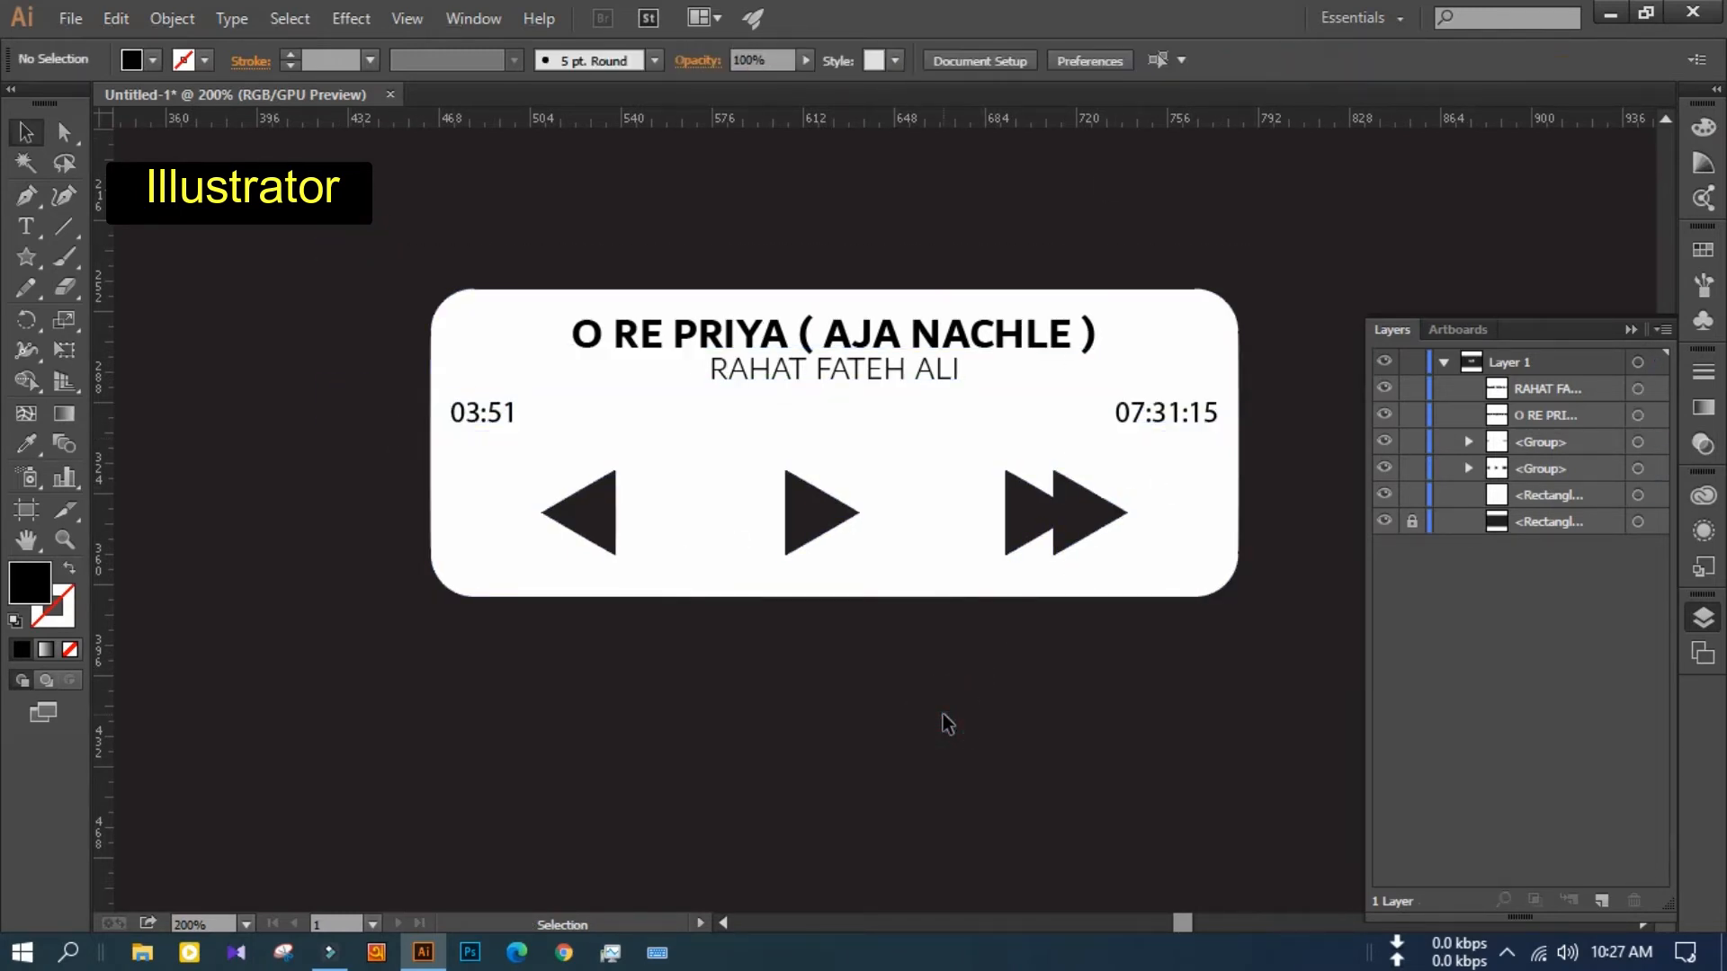
Draw a straight horizontal line across the card between the time texts and the icons
key("ctrl+equal")
left_click(64, 226)
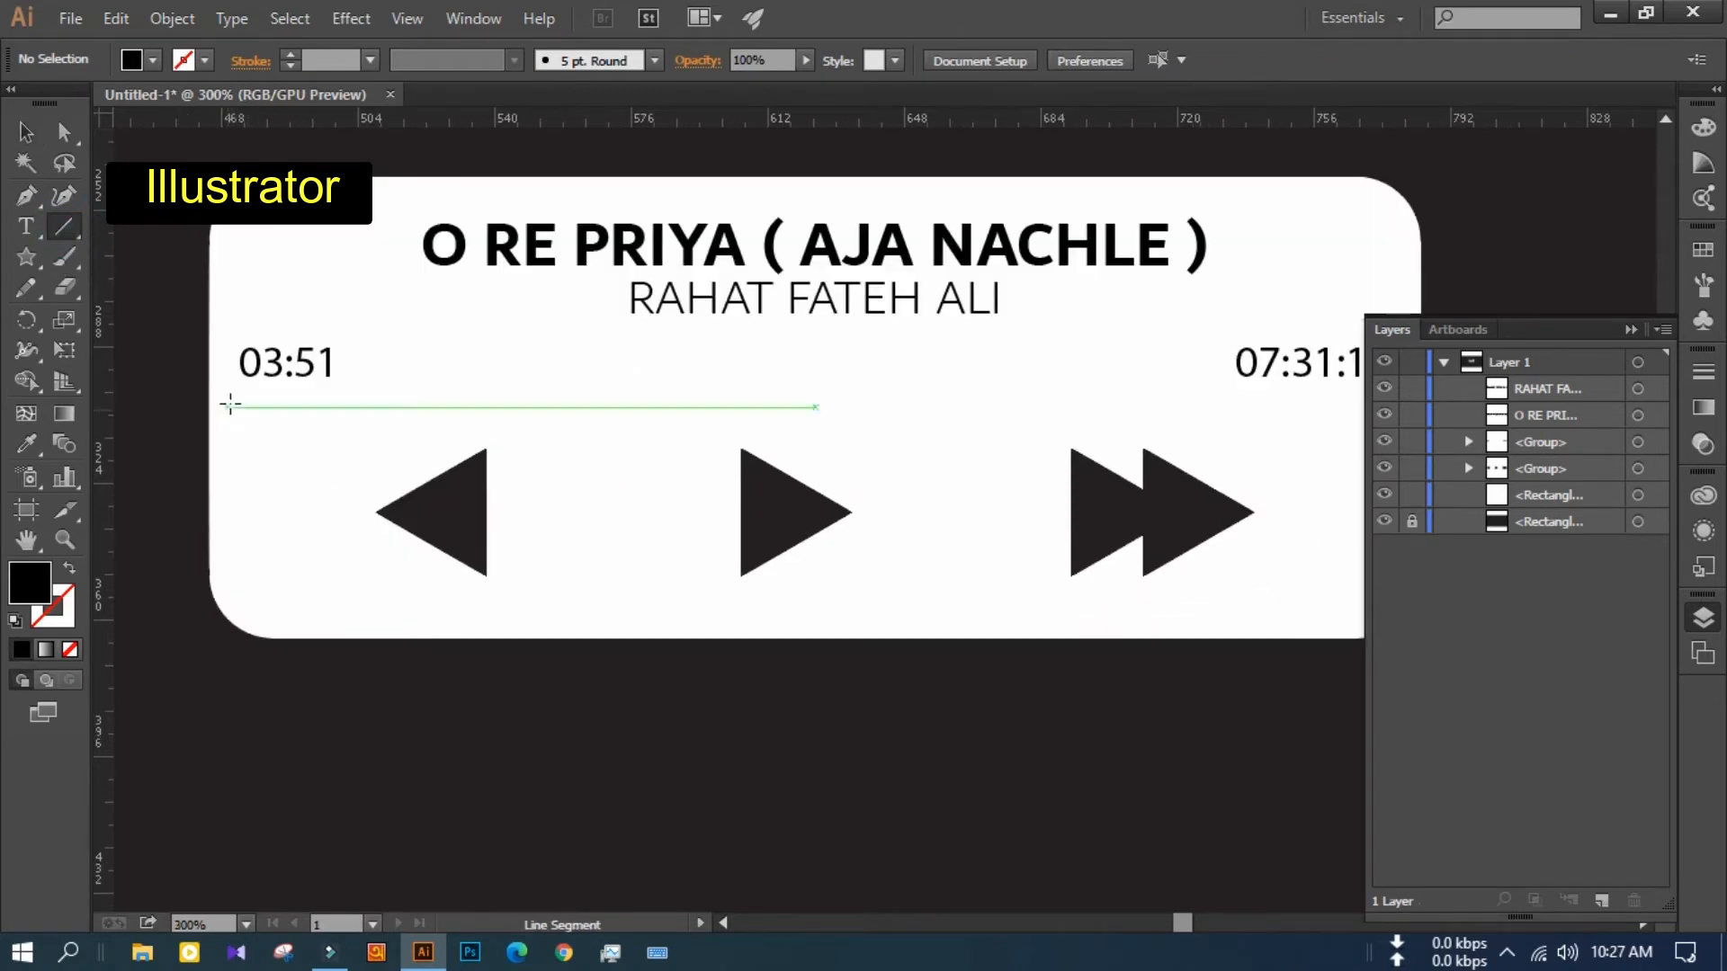
left_click_drag(231, 396, 1313, 395)
Set the line's stroke to 2 pt and extend its right end to near the card's right edge
left_click(29, 140)
left_click(291, 54)
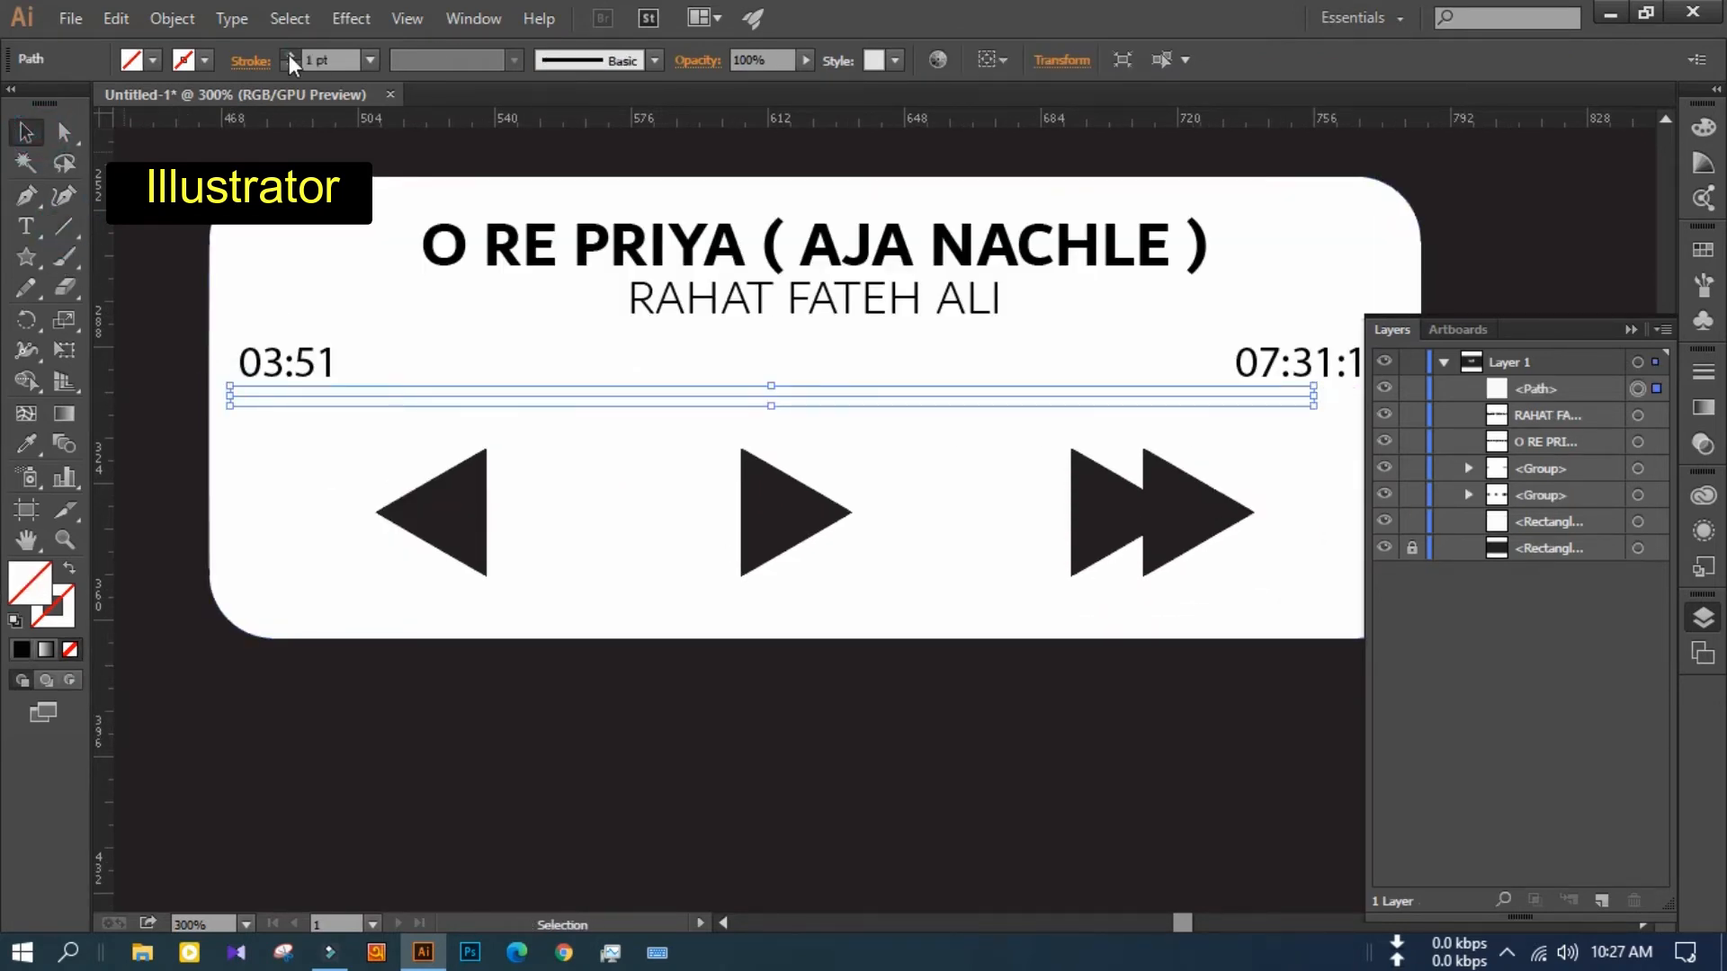
left_click(291, 55)
left_click_drag(1226, 438, 1118, 420)
left_click_drag(1205, 378, 1298, 379)
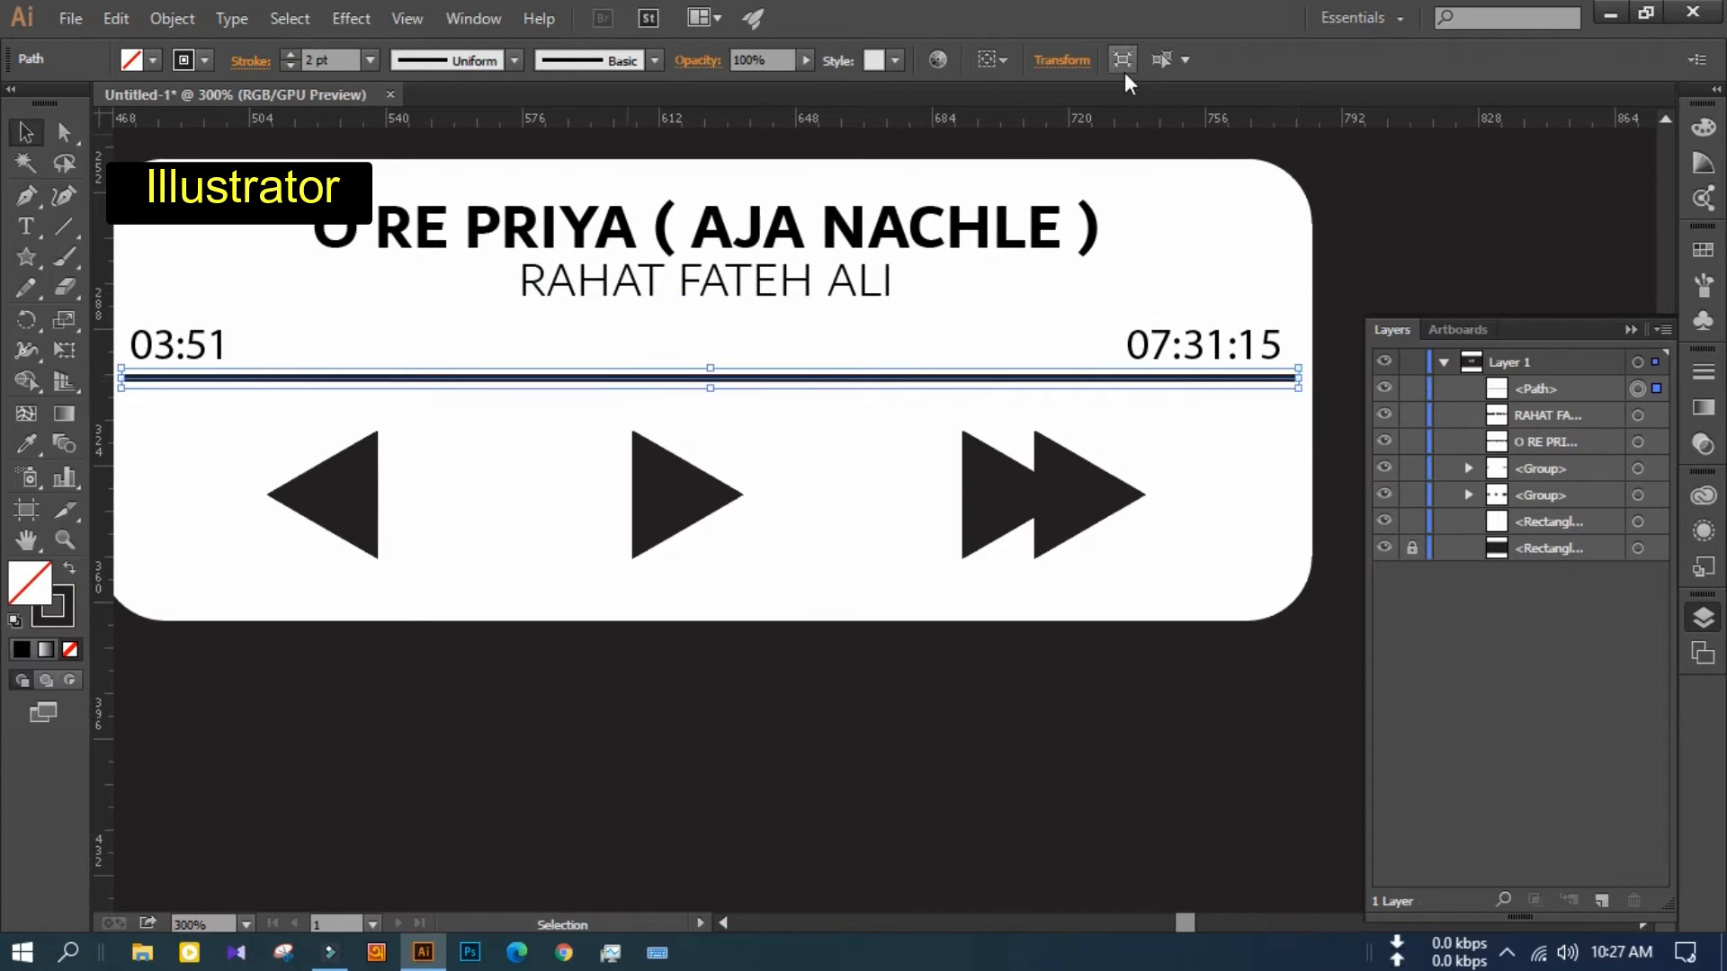
Select the card with its texts, line and icons and align everything on the horizontal centres
key("ctrl+a")
scroll(1041, 363, "up", 1)
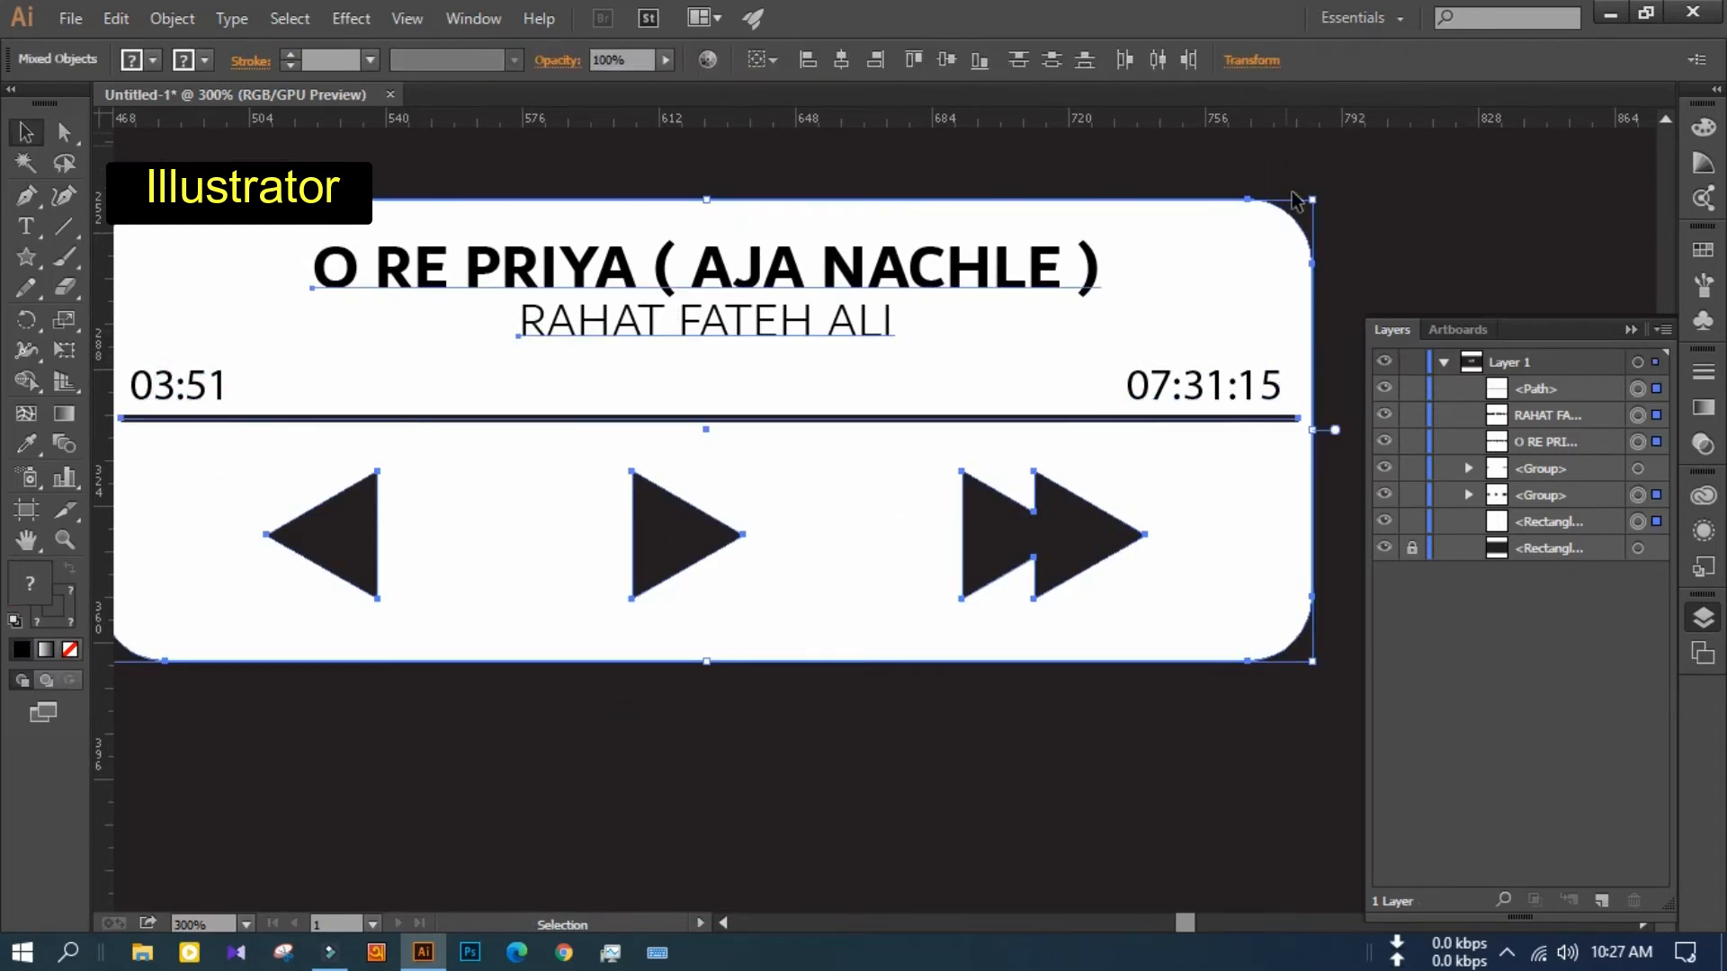
left_click(842, 59)
left_click(810, 520)
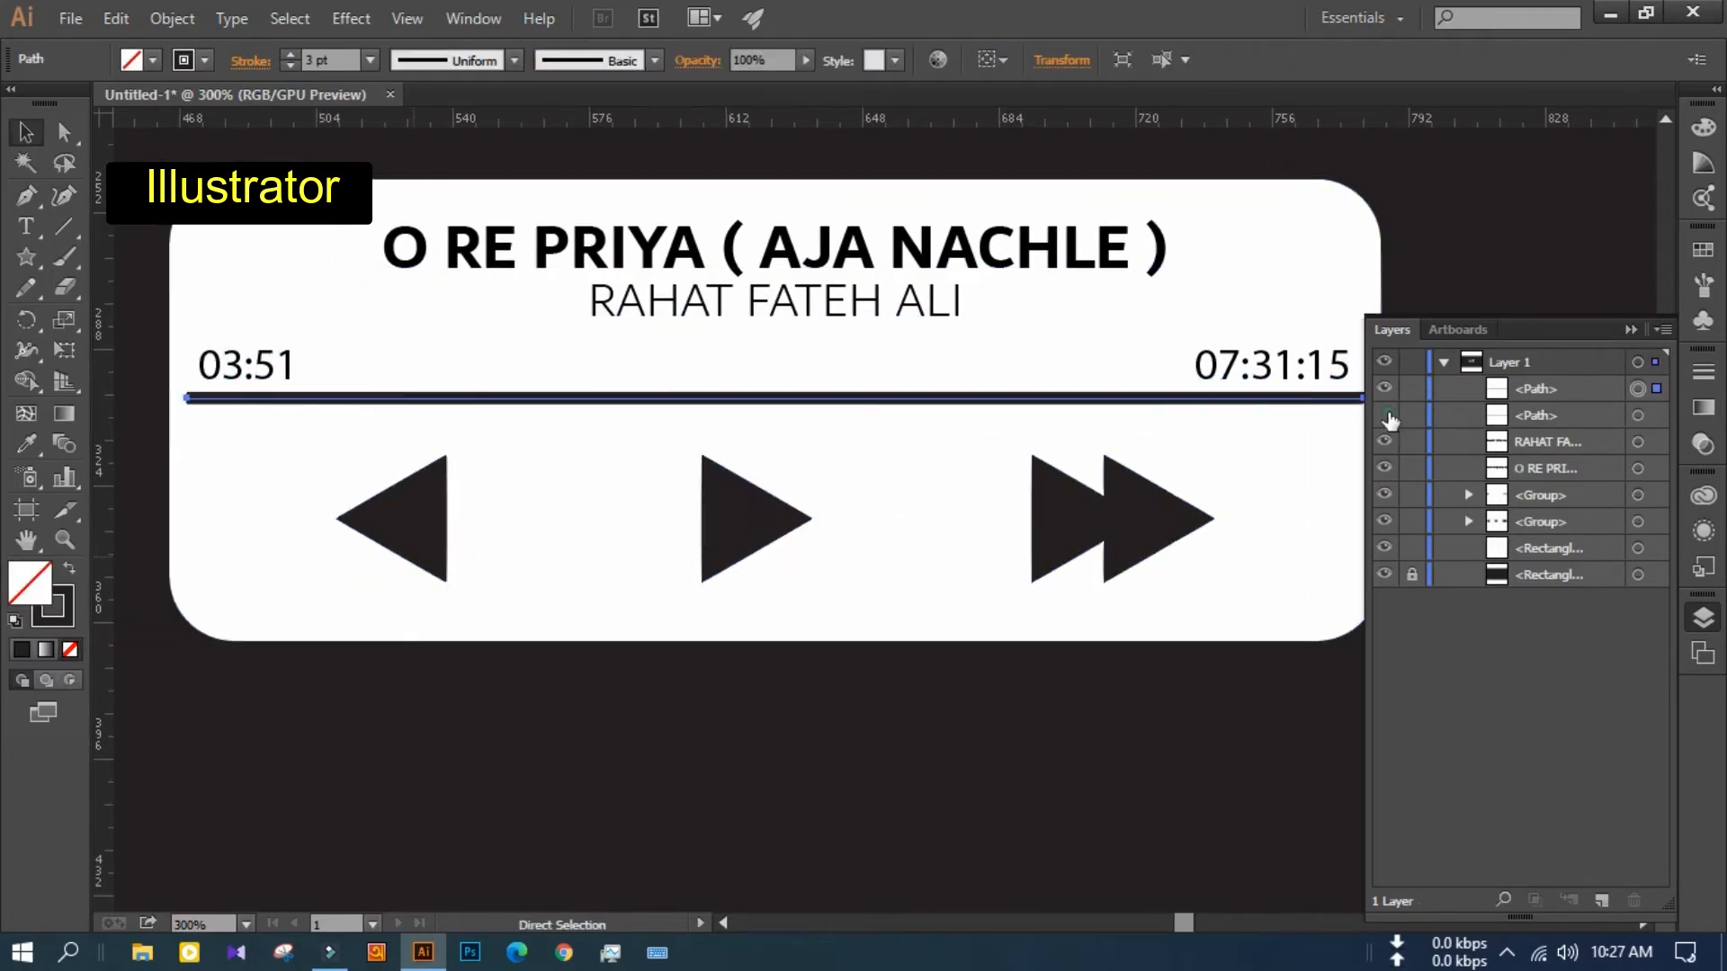
Hide the lower of the two progress-line paths and expand the visible 3 pt line into a filled shape
left_click(1386, 416)
key("v")
left_click(172, 18)
left_click(254, 294)
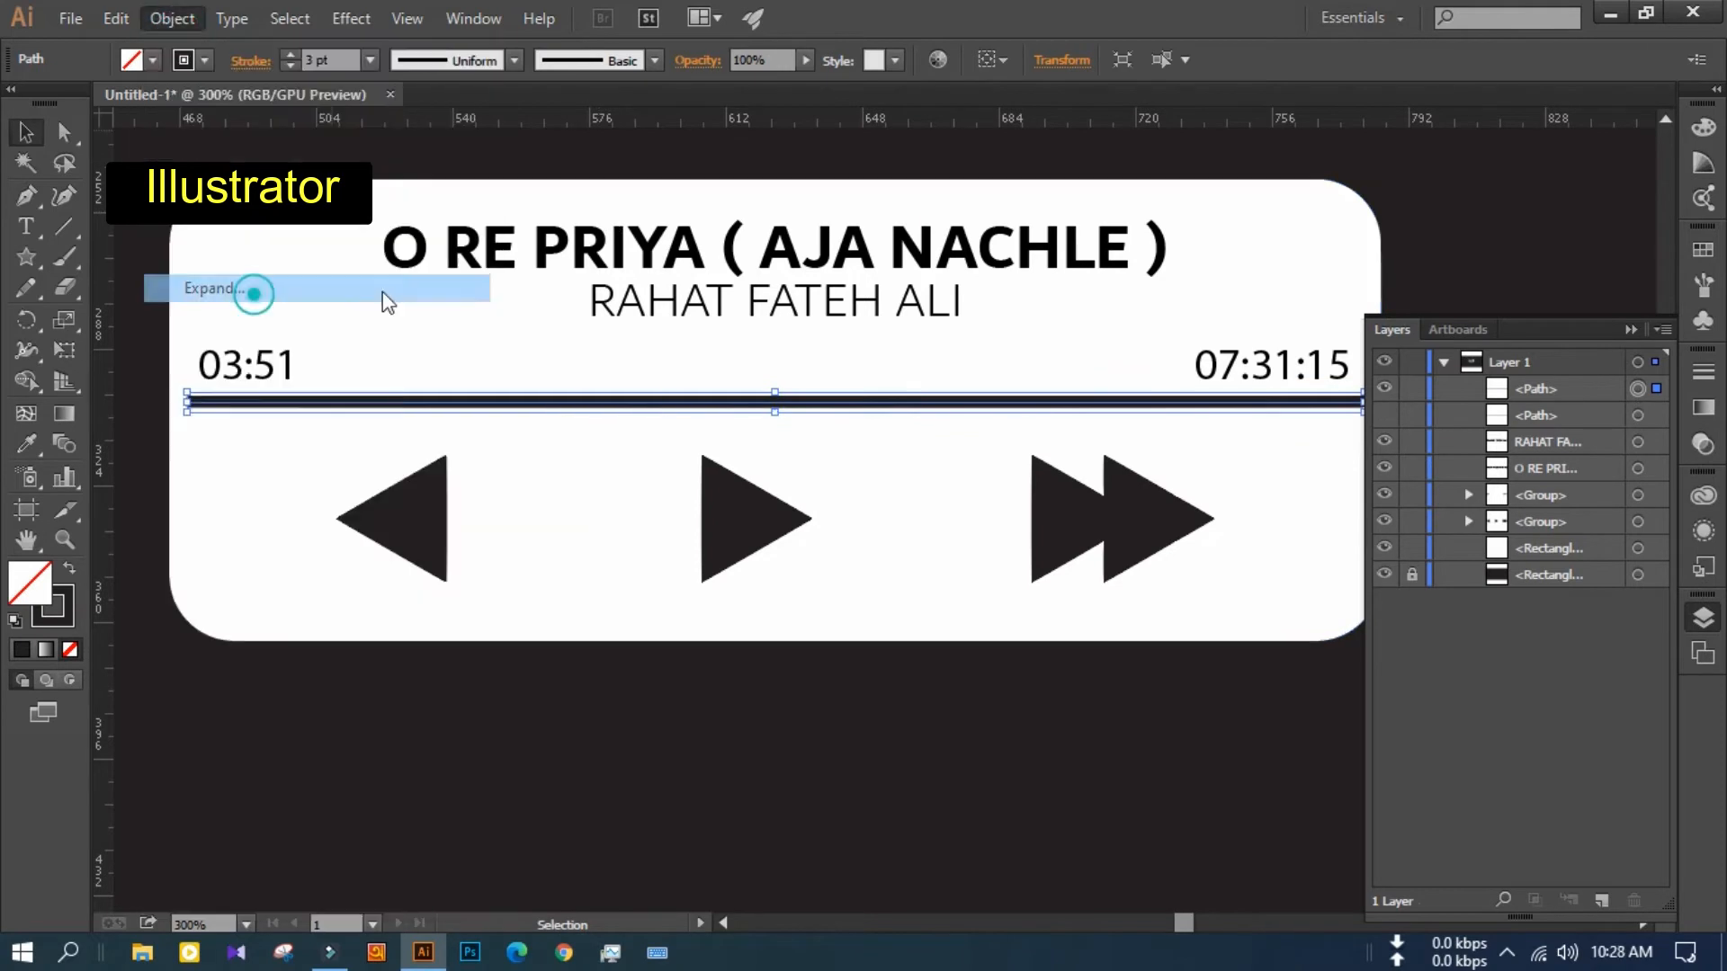
key("Return")
Try a 1 pt white stroke around the expanded progress bar
left_click(289, 54)
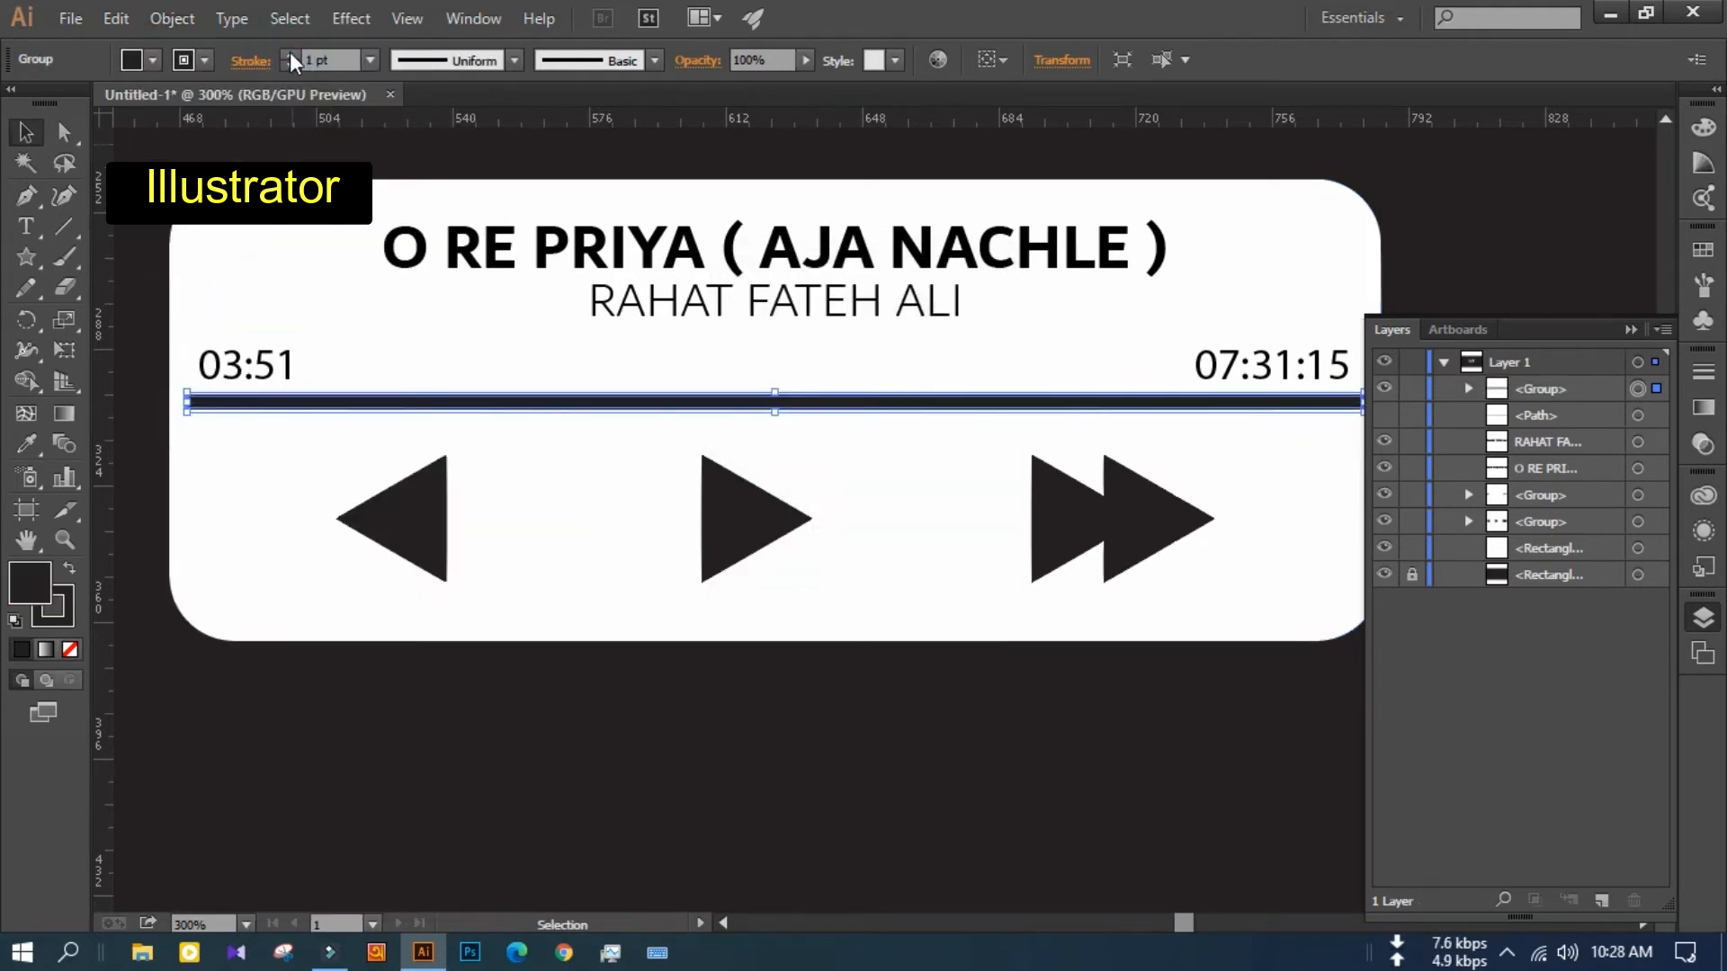
key("ctrl+z")
left_click(64, 133)
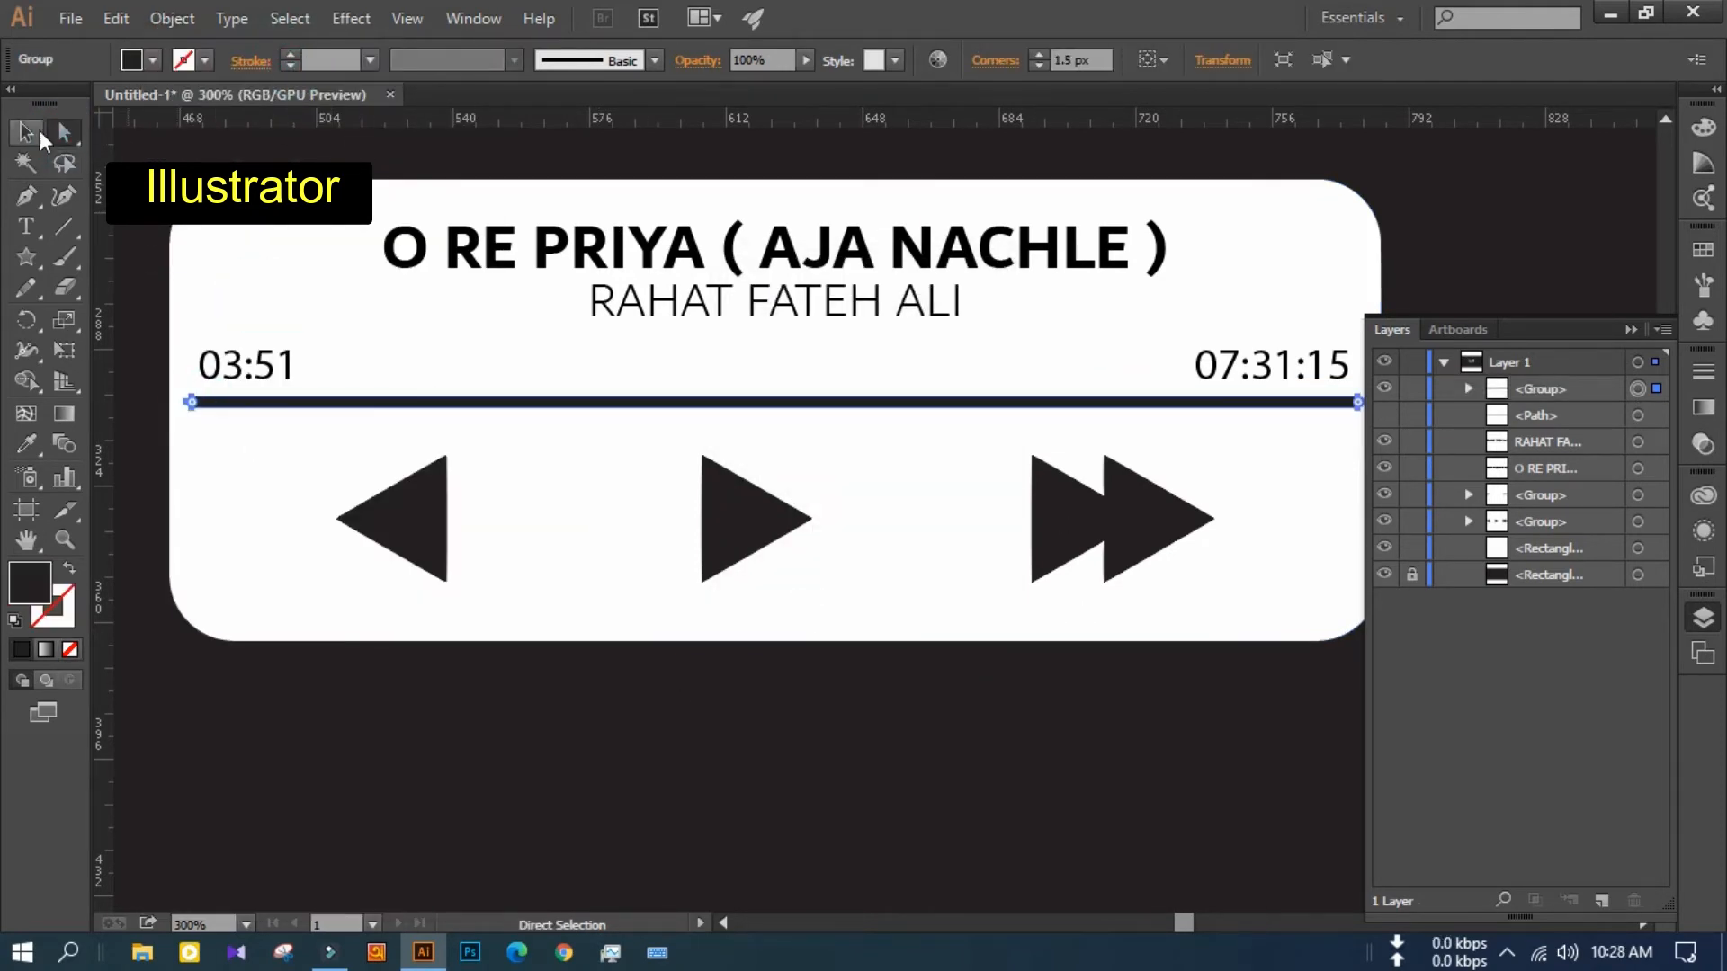
left_click(40, 133)
left_click(379, 373)
key("ctrl+shift+a")
left_click(385, 401)
key("ctrl+shift+z")
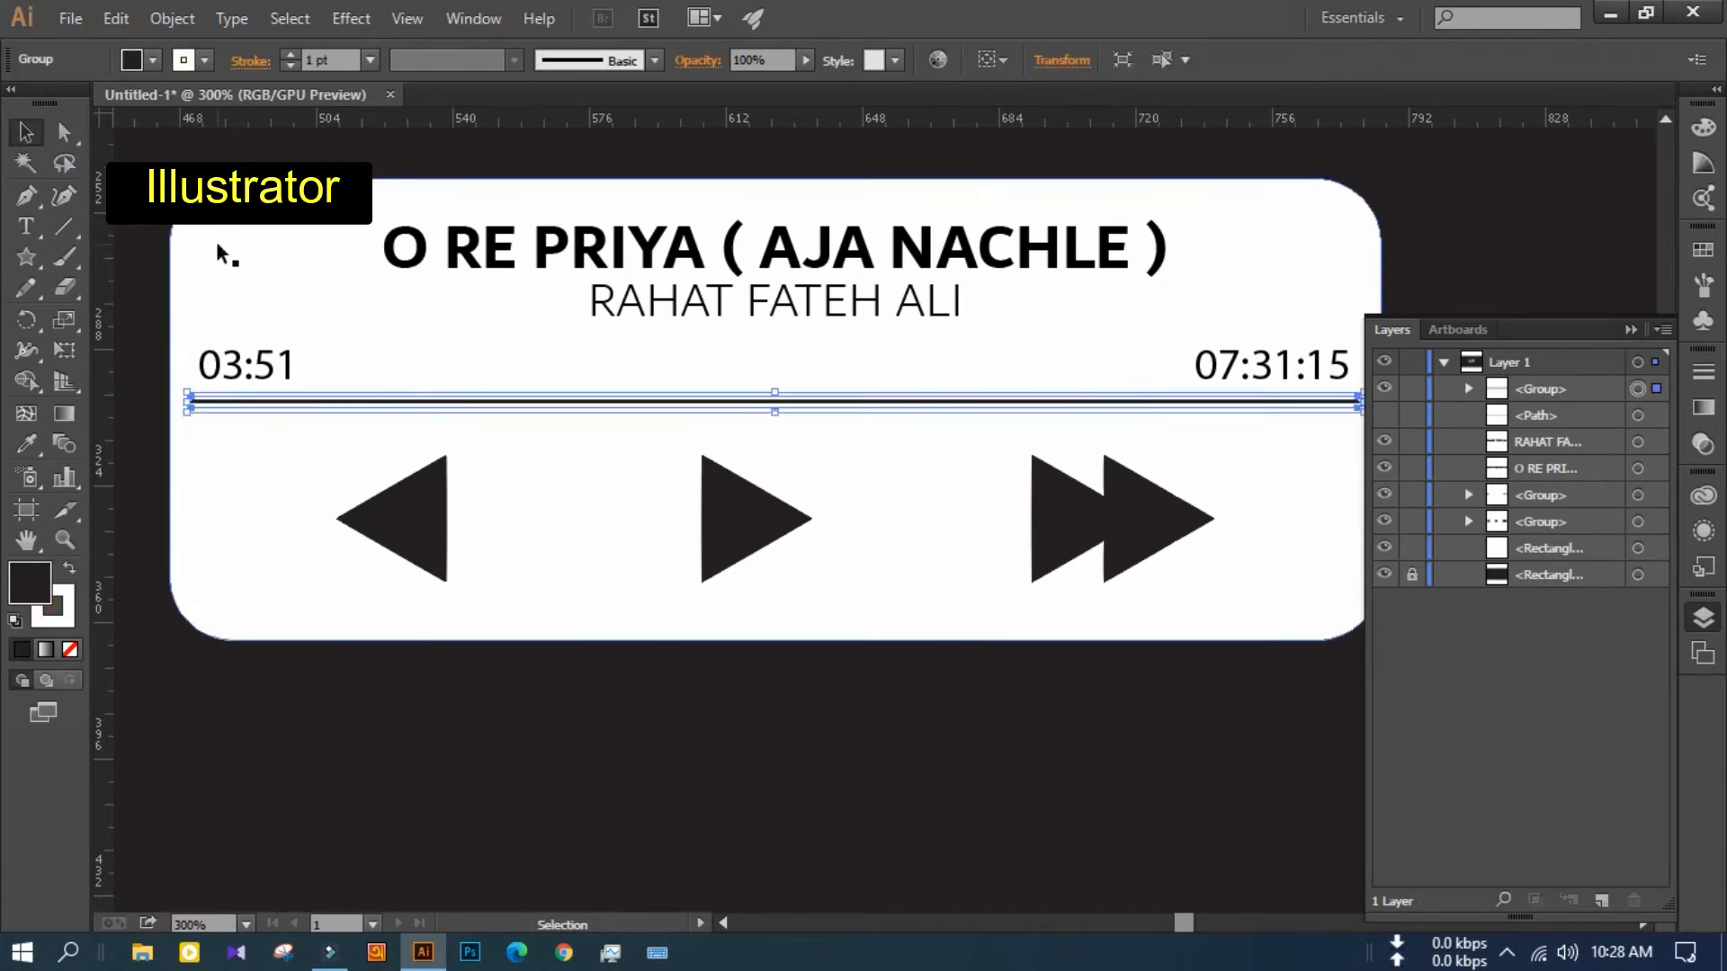
Show the hidden line path again, set its stroke colour to white and nudge it down onto the dark bar
left_click(1384, 415)
left_click(1638, 415)
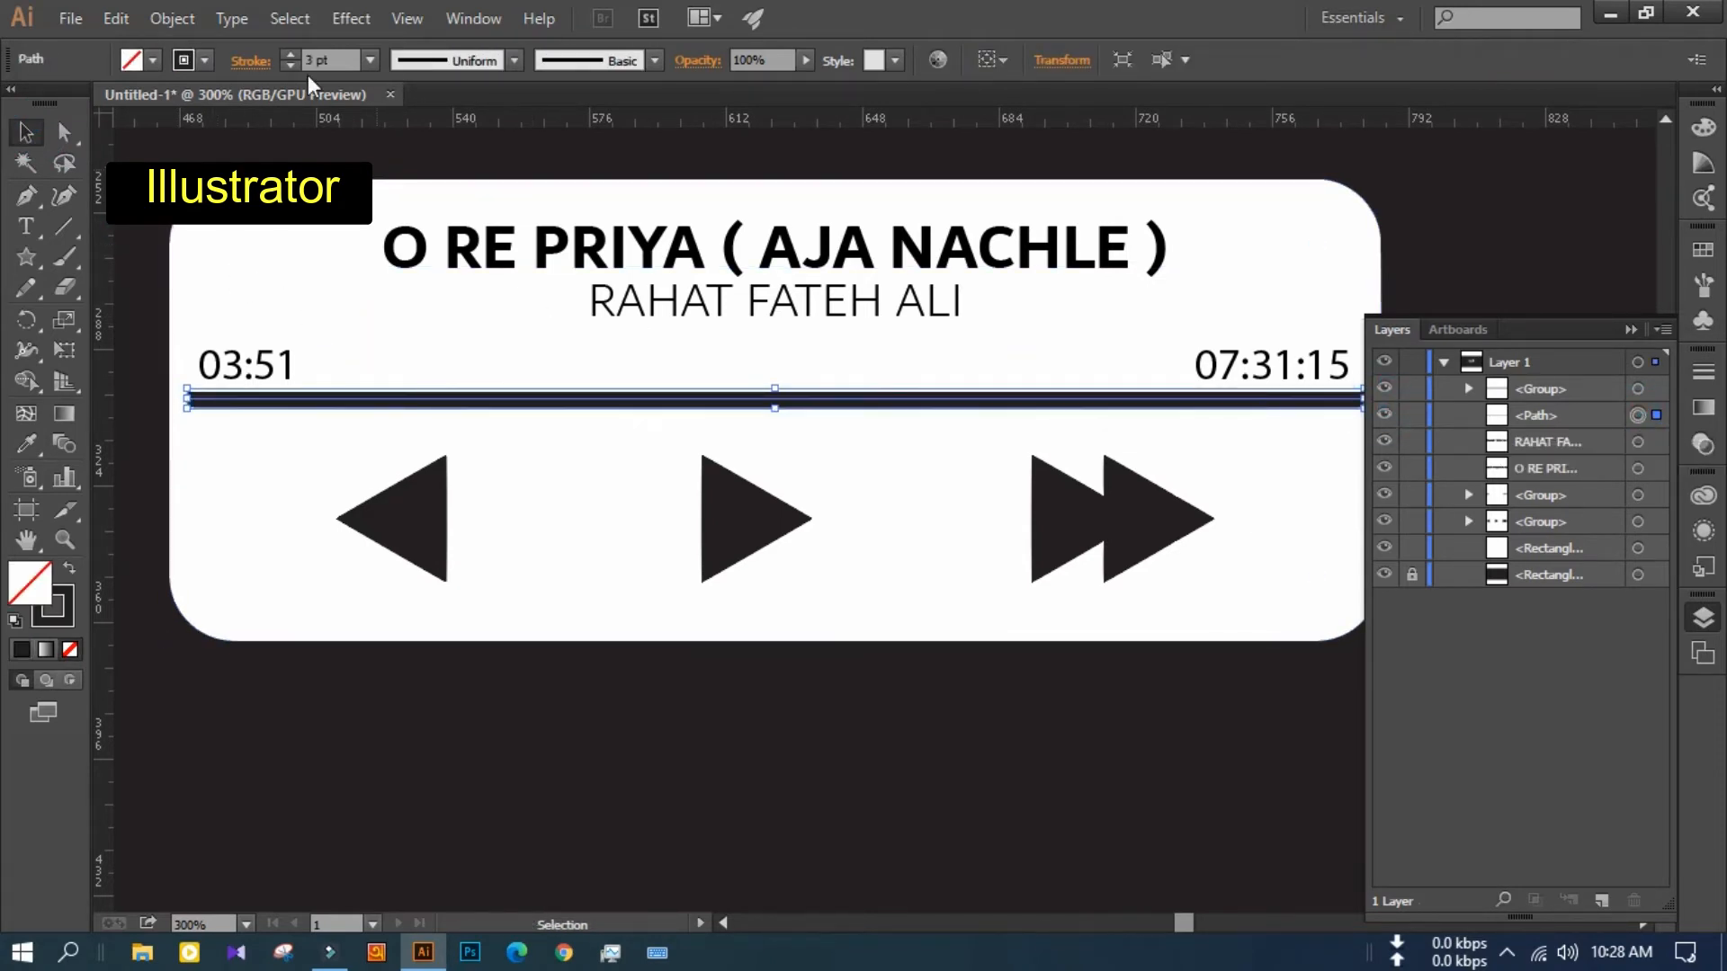
left_click(204, 60)
left_click(54, 103)
left_click(615, 325)
key("Down")
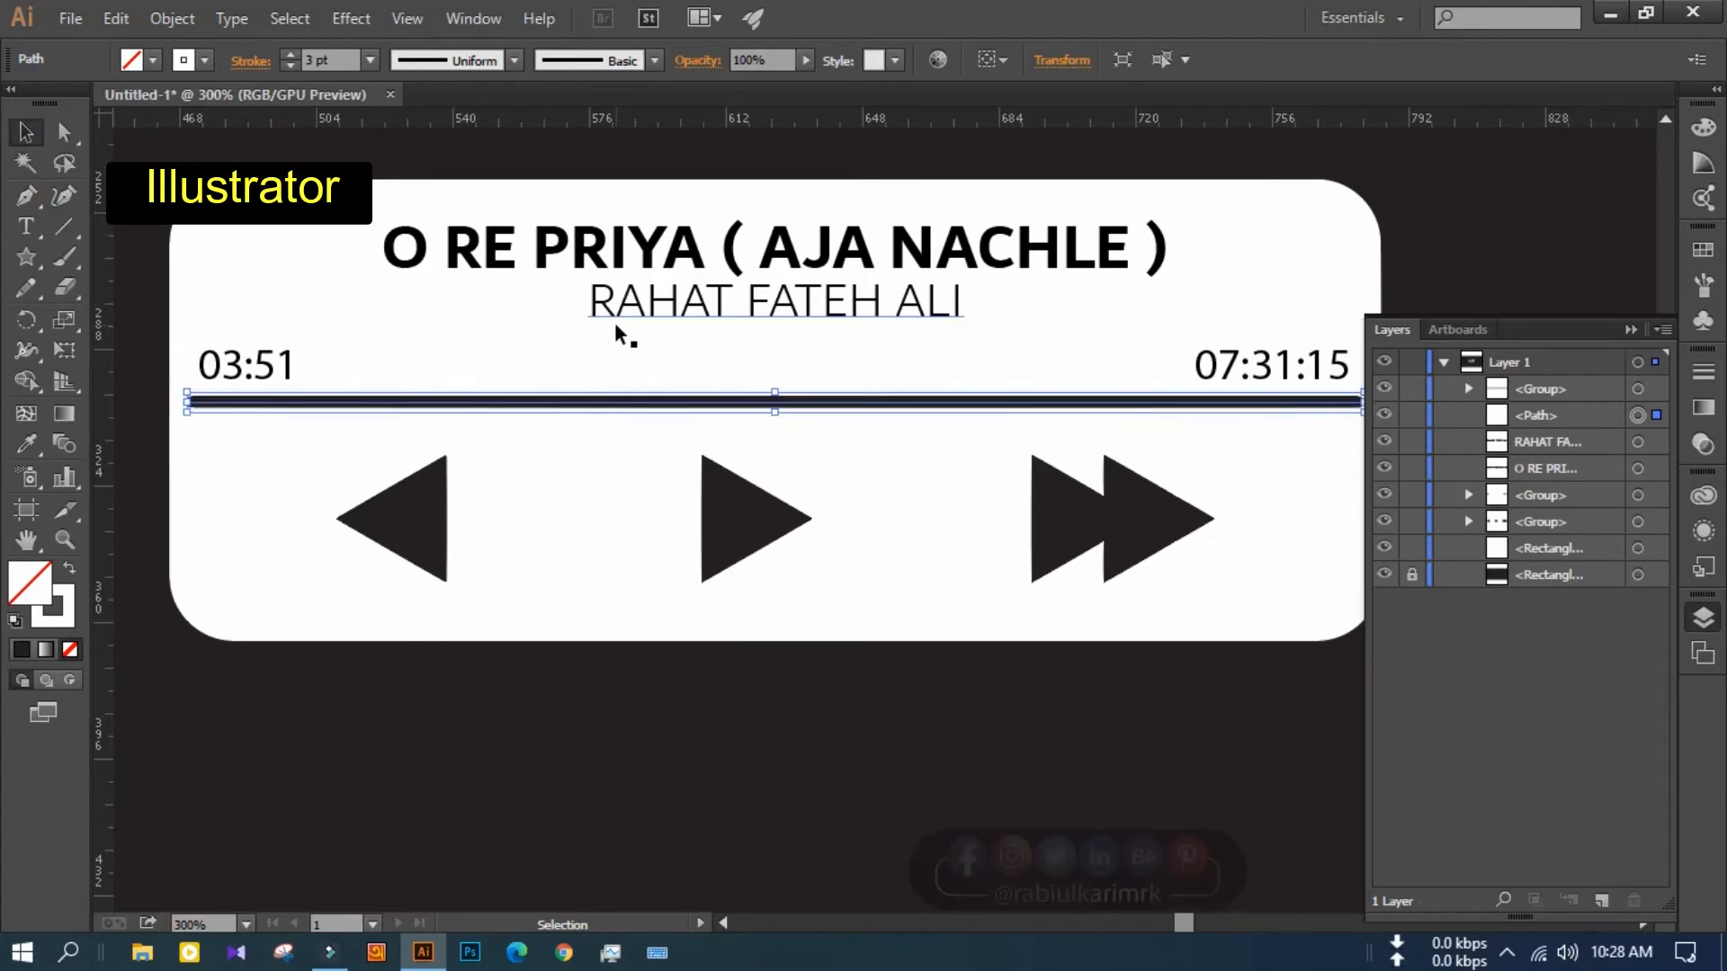
Bring the white line to the front and reduce its stroke to 1 pt
right_click(634, 400)
mouse_move(771, 758)
left_click(1043, 756)
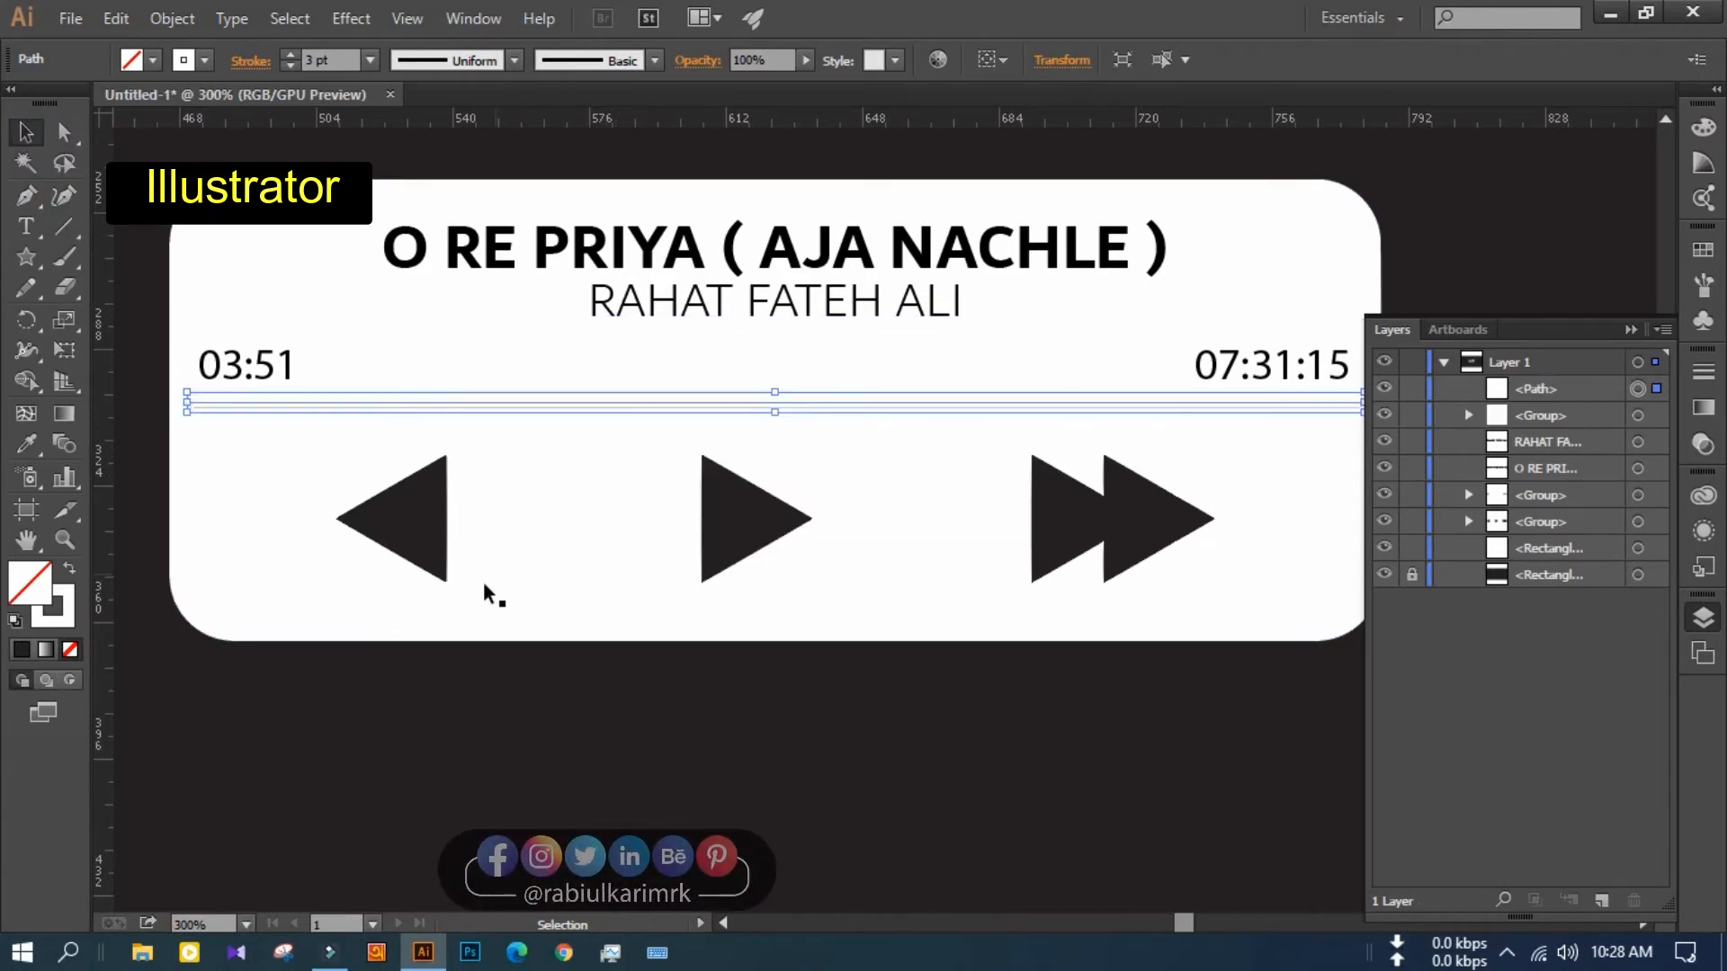
left_click(289, 64)
left_click(290, 64)
left_click(270, 747)
left_click(840, 406)
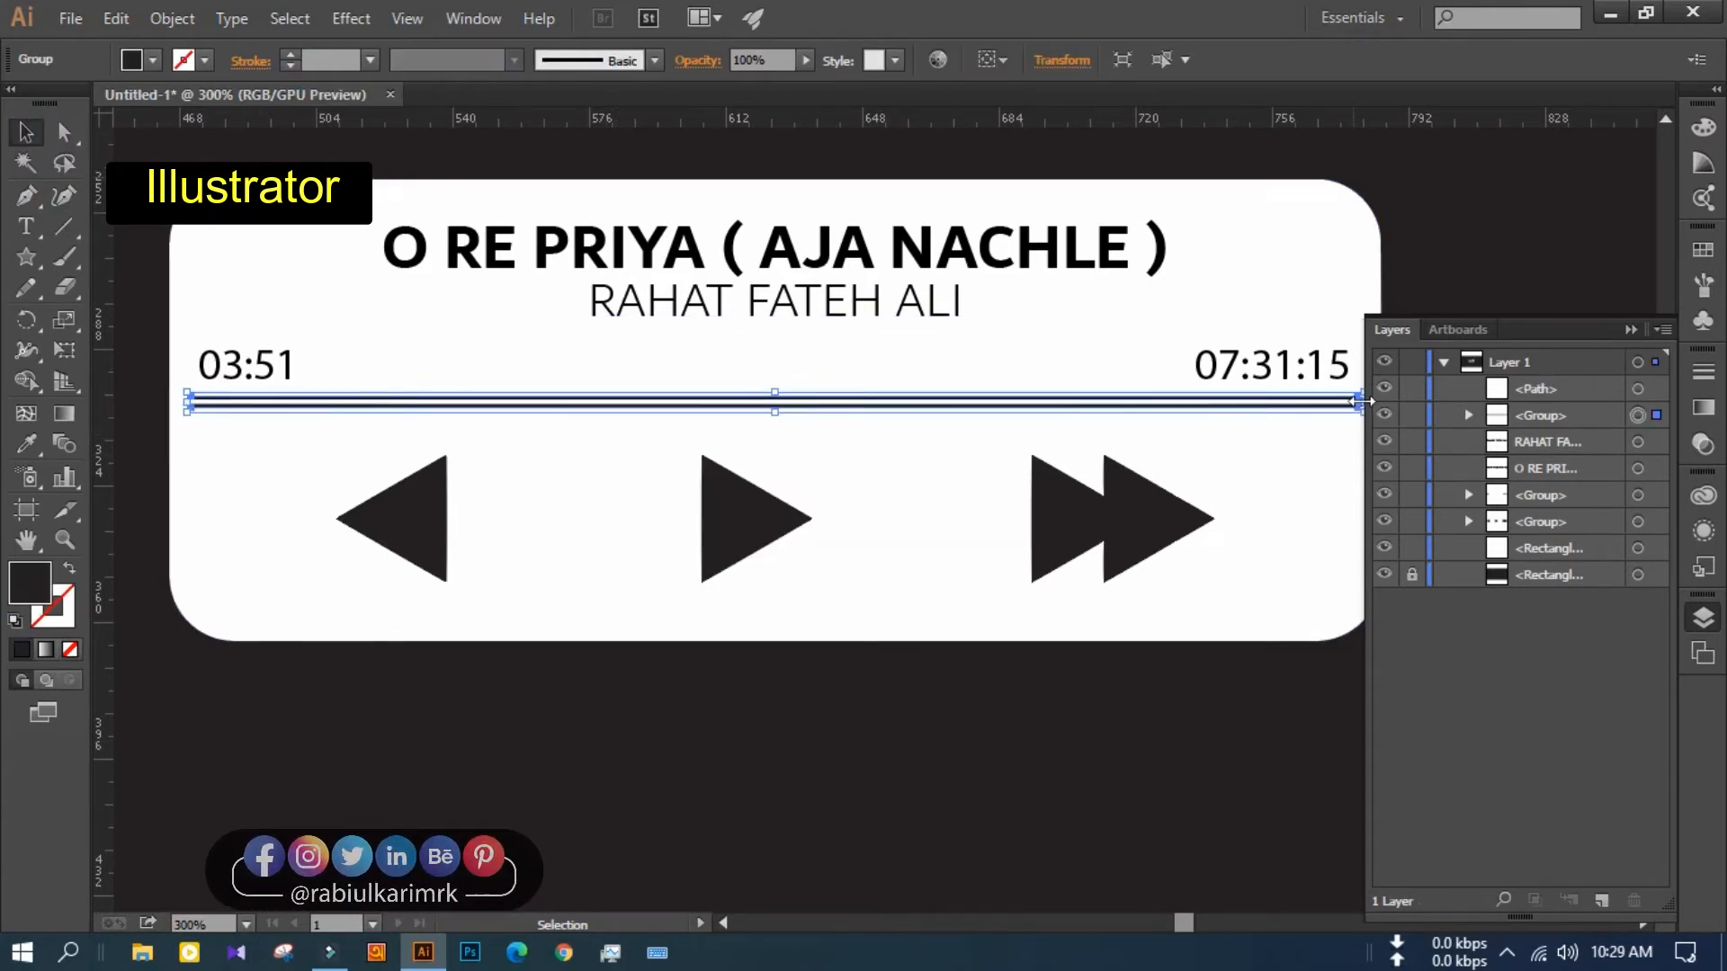
left_click_drag(1362, 401, 593, 412)
left_click(856, 771)
Shorten the white line from its right end to a little over a third of the bar and inset it inside the bar's left end
left_click(1637, 395)
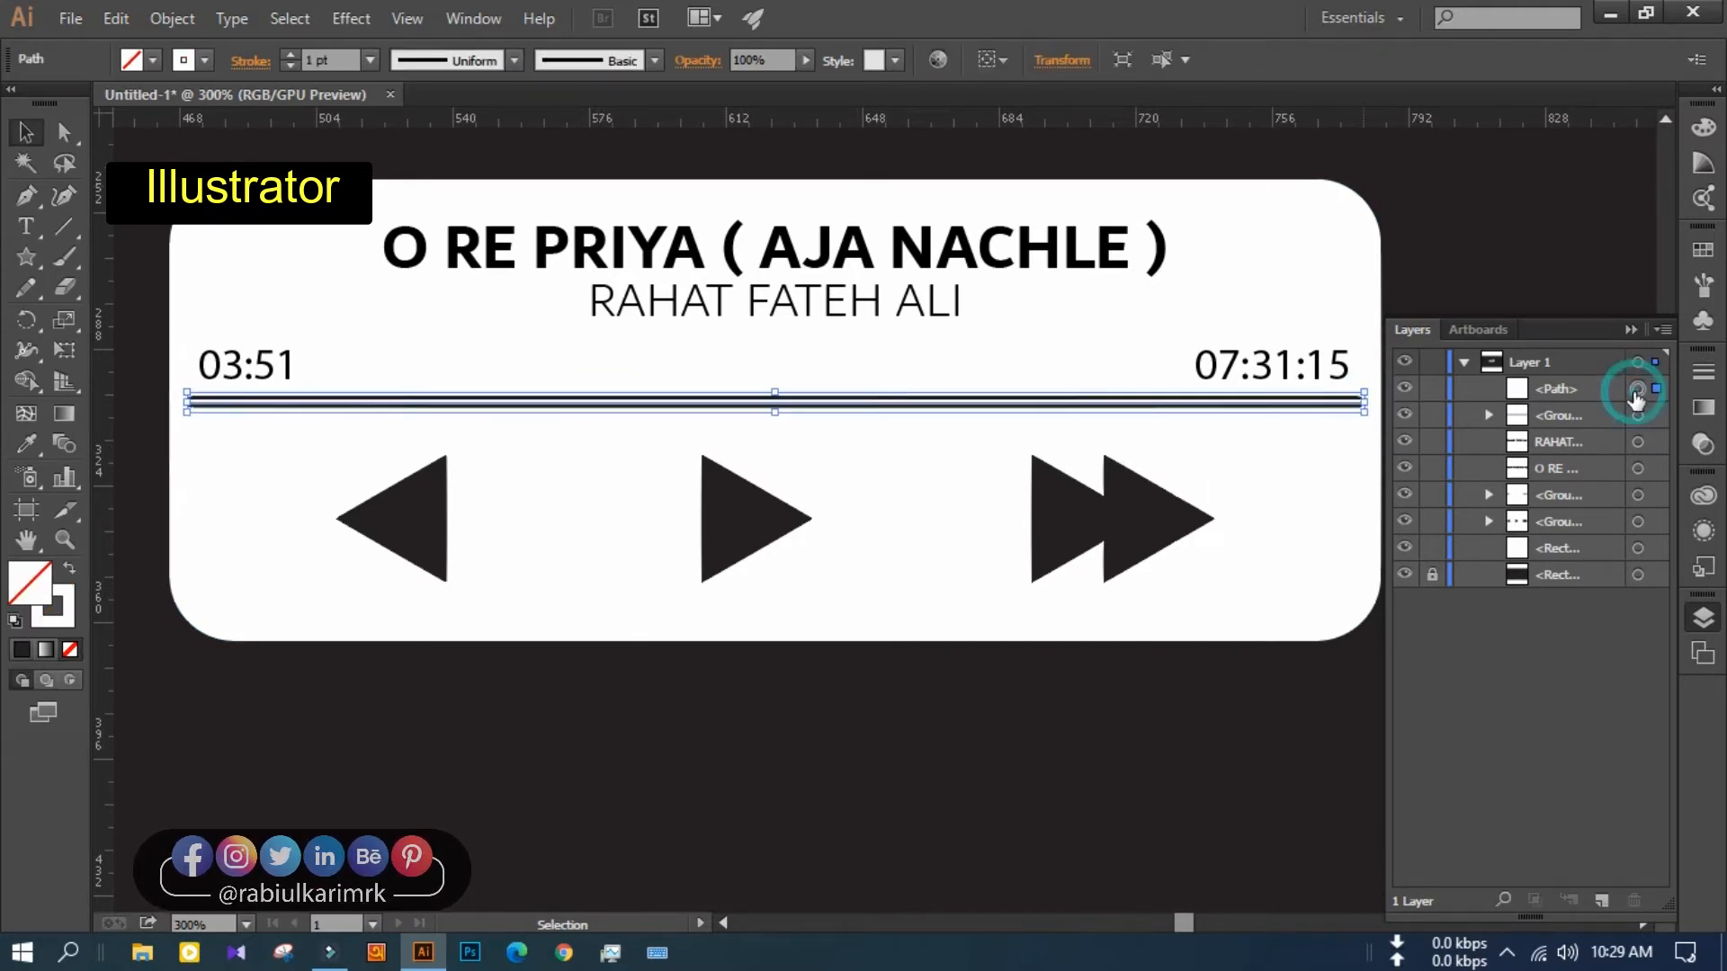
left_click_drag(1365, 401, 659, 401)
left_click(589, 676)
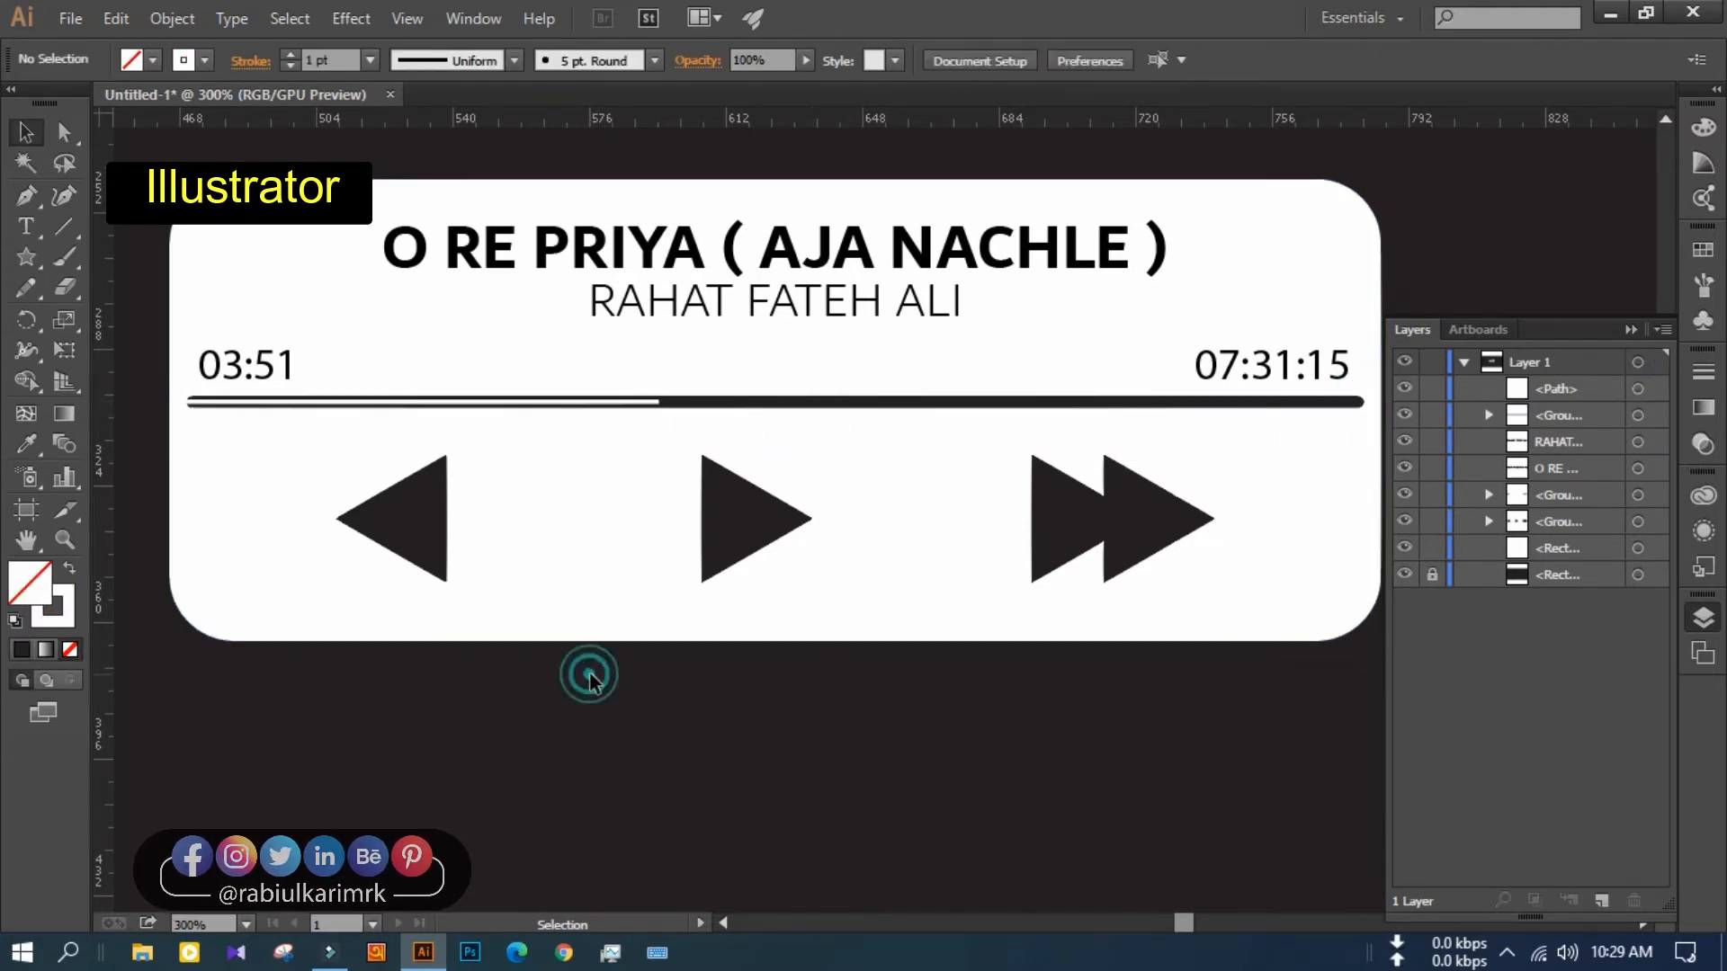
left_click(442, 405)
left_click(598, 630)
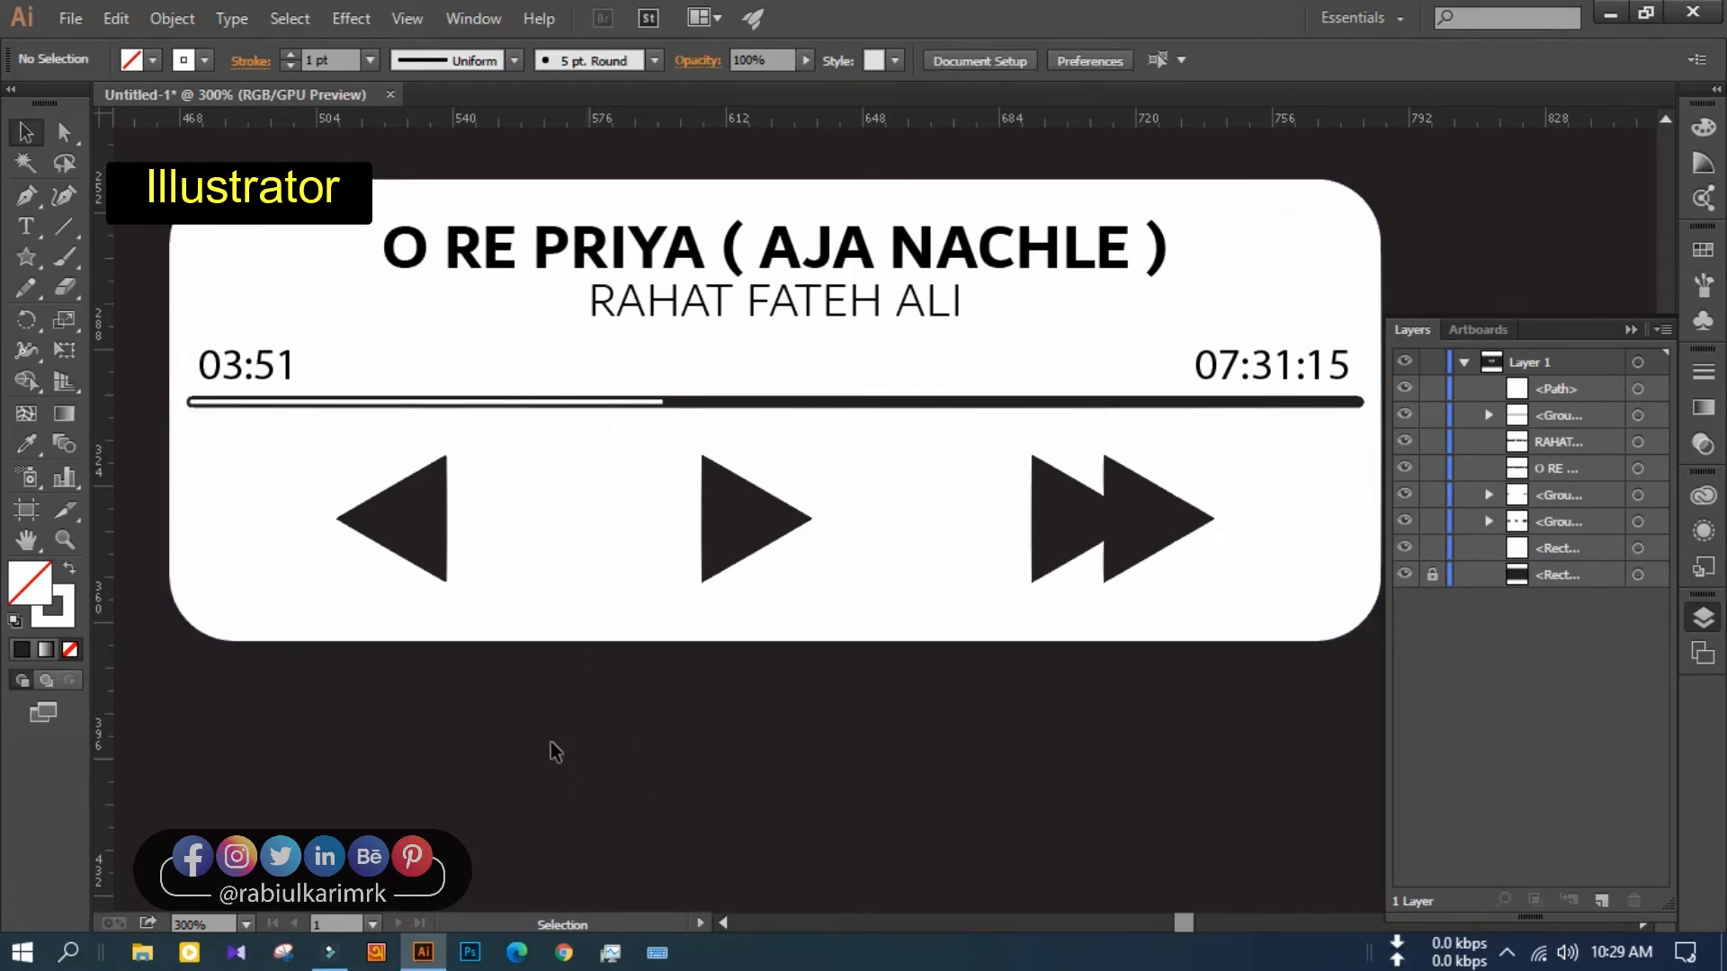
left_click(585, 402)
left_click_drag(663, 402, 633, 403)
left_click(755, 891)
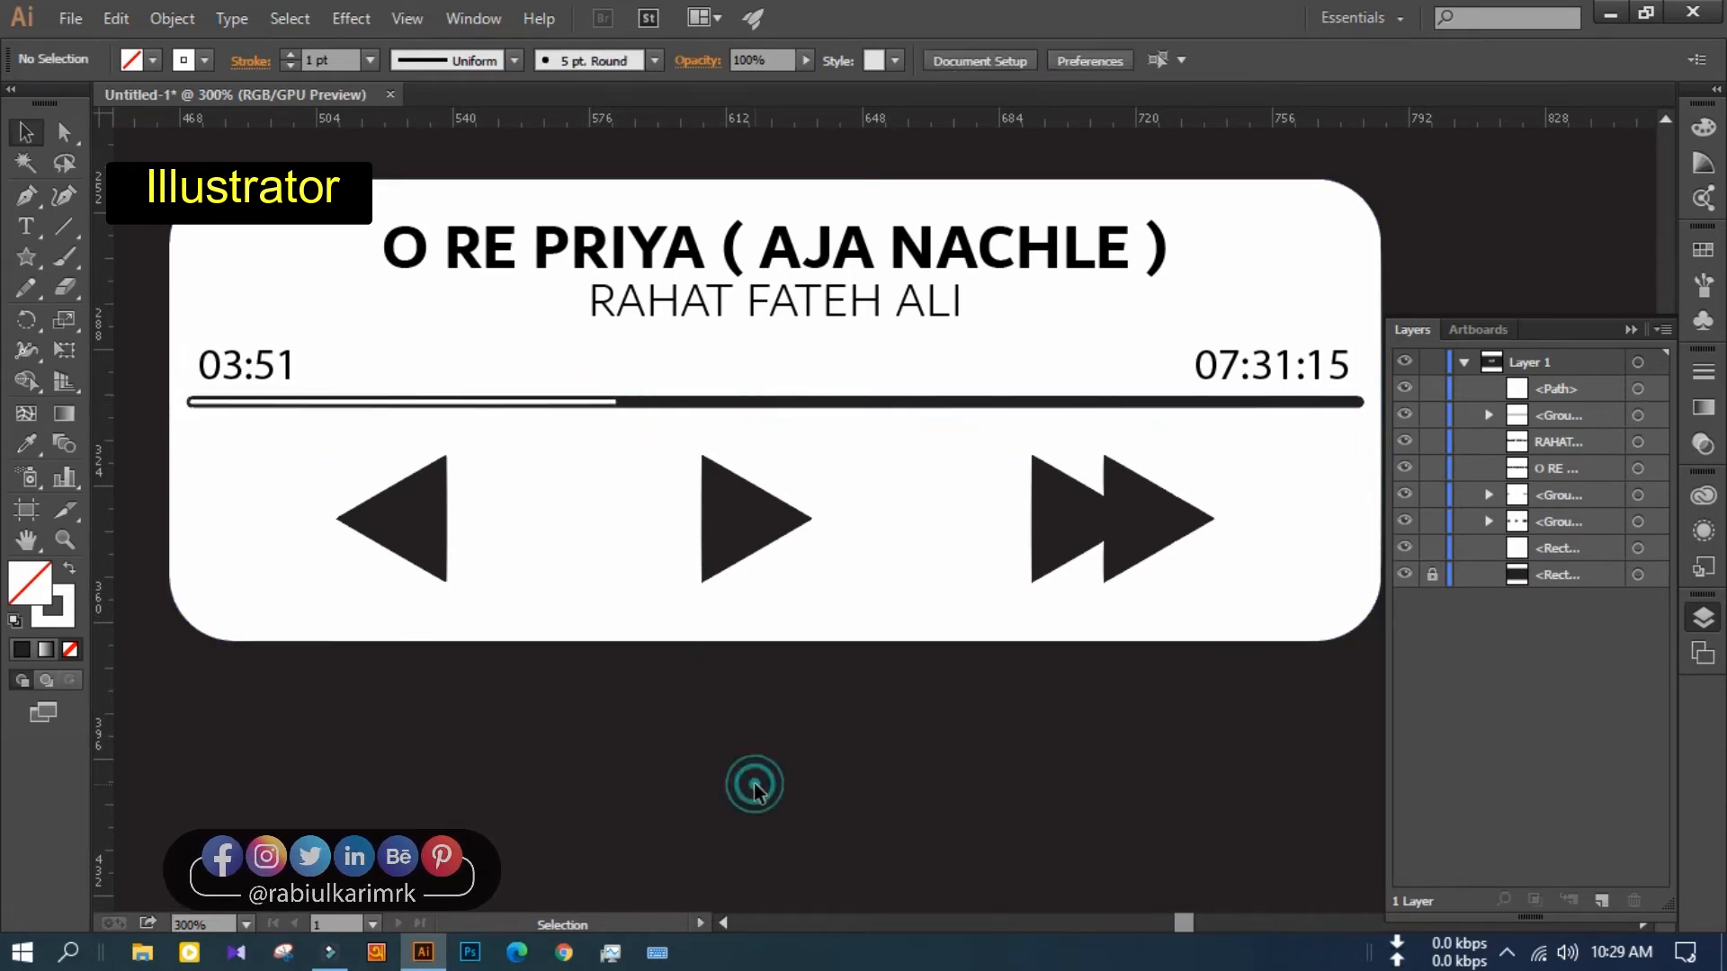
Examine the finished player card at several magnifications, including its title and artist texts
key("ctrl+minus")
key("ctrl+minus")
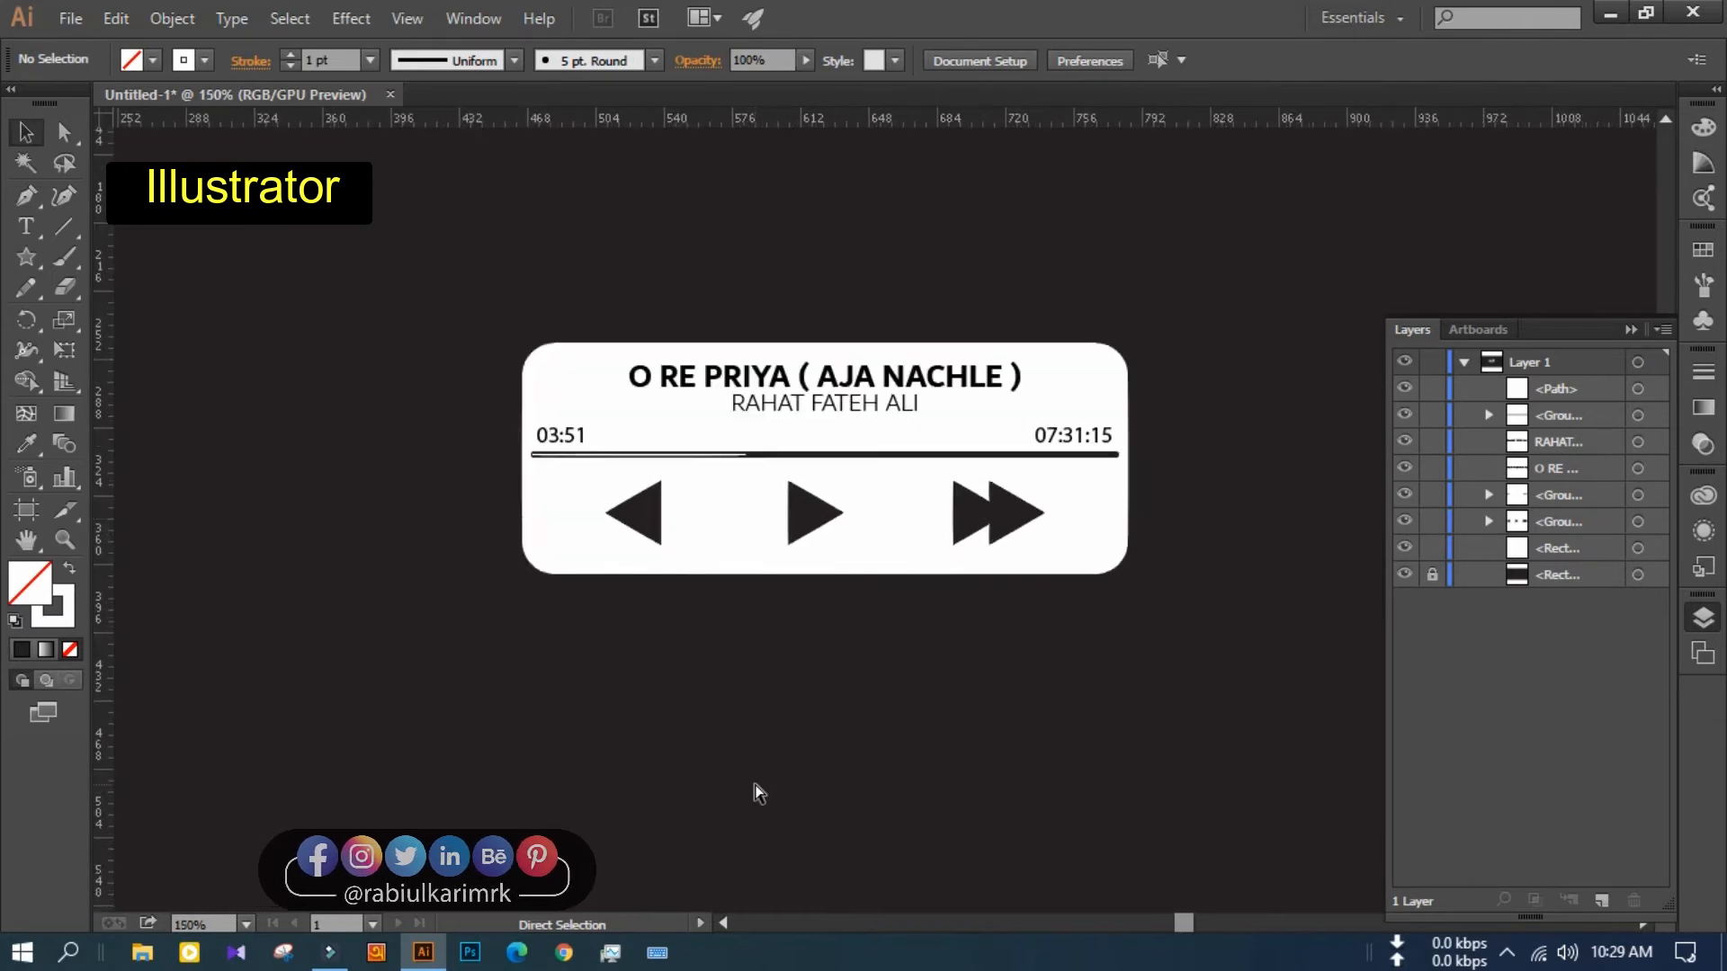
key("ctrl+plus")
left_click(821, 374)
left_click(791, 328, "shift")
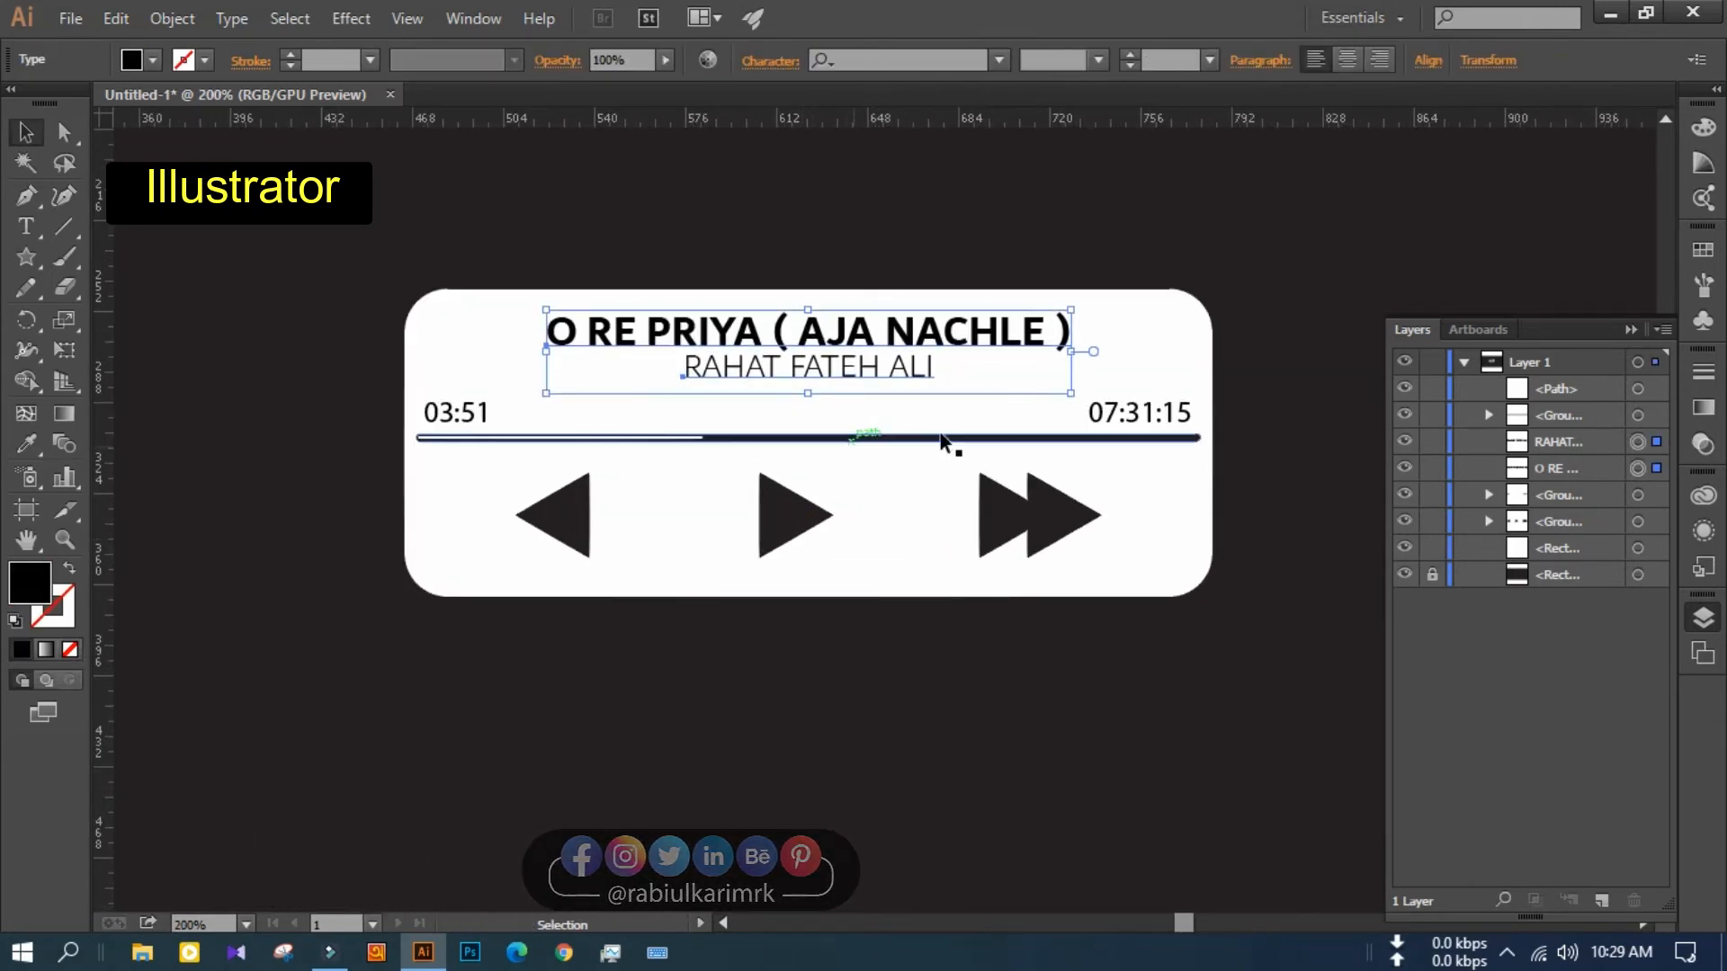
left_click(1283, 359)
key("ctrl+minus")
key("ctrl+minus")
key("ctrl+minus")
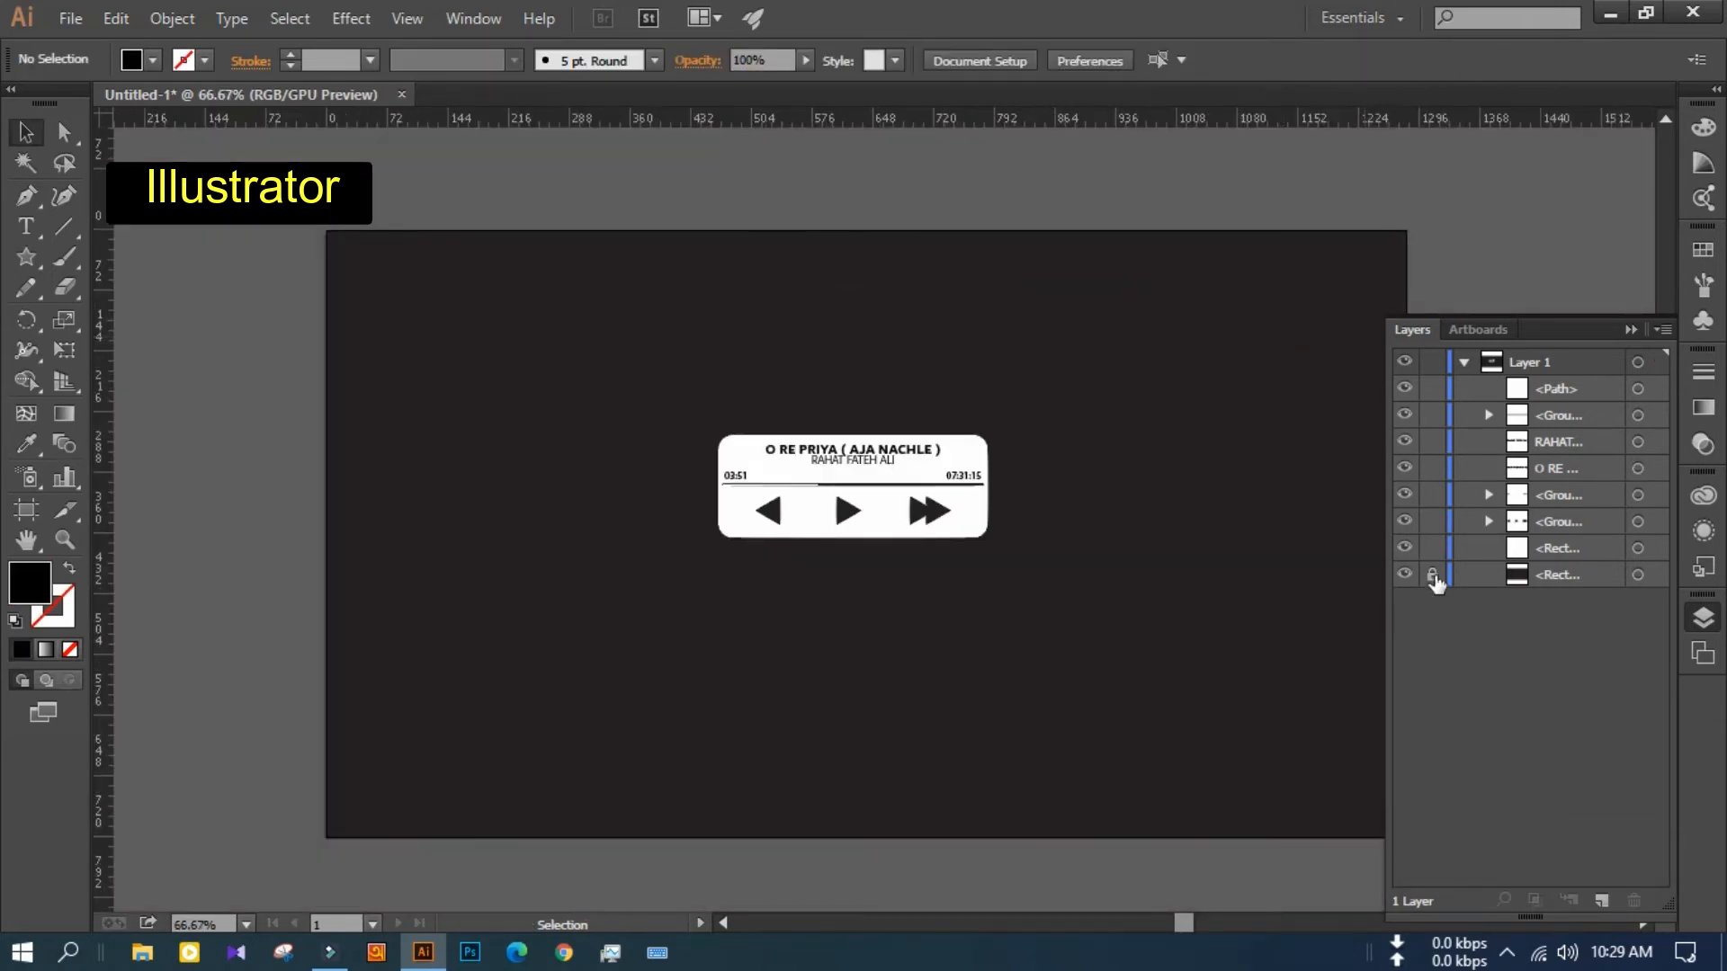
Unlock and hide the dark background rectangle, and group all the player card elements
left_click(1432, 574)
left_click(1404, 574)
key("ctrl+a")
key("ctrl+g")
Set up an export of the artwork as the PNG file Untitled-1 with Use Artboards turned off
left_click(70, 18)
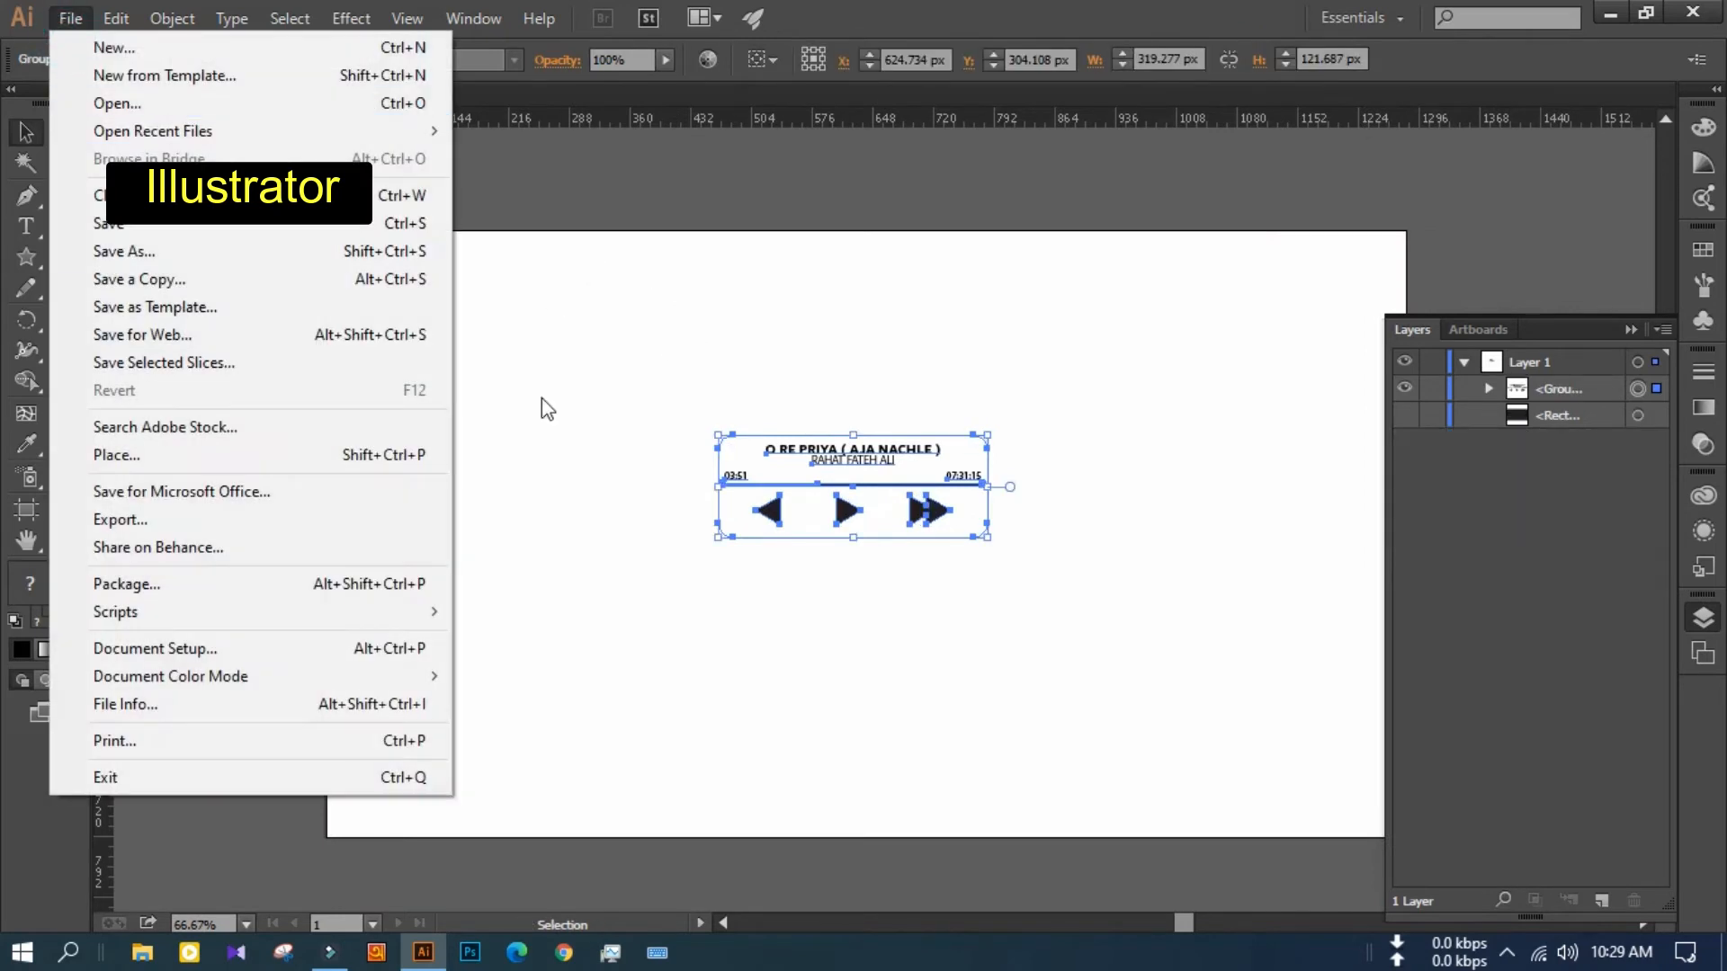
left_click(90, 518)
left_click(94, 184)
left_click(387, 509)
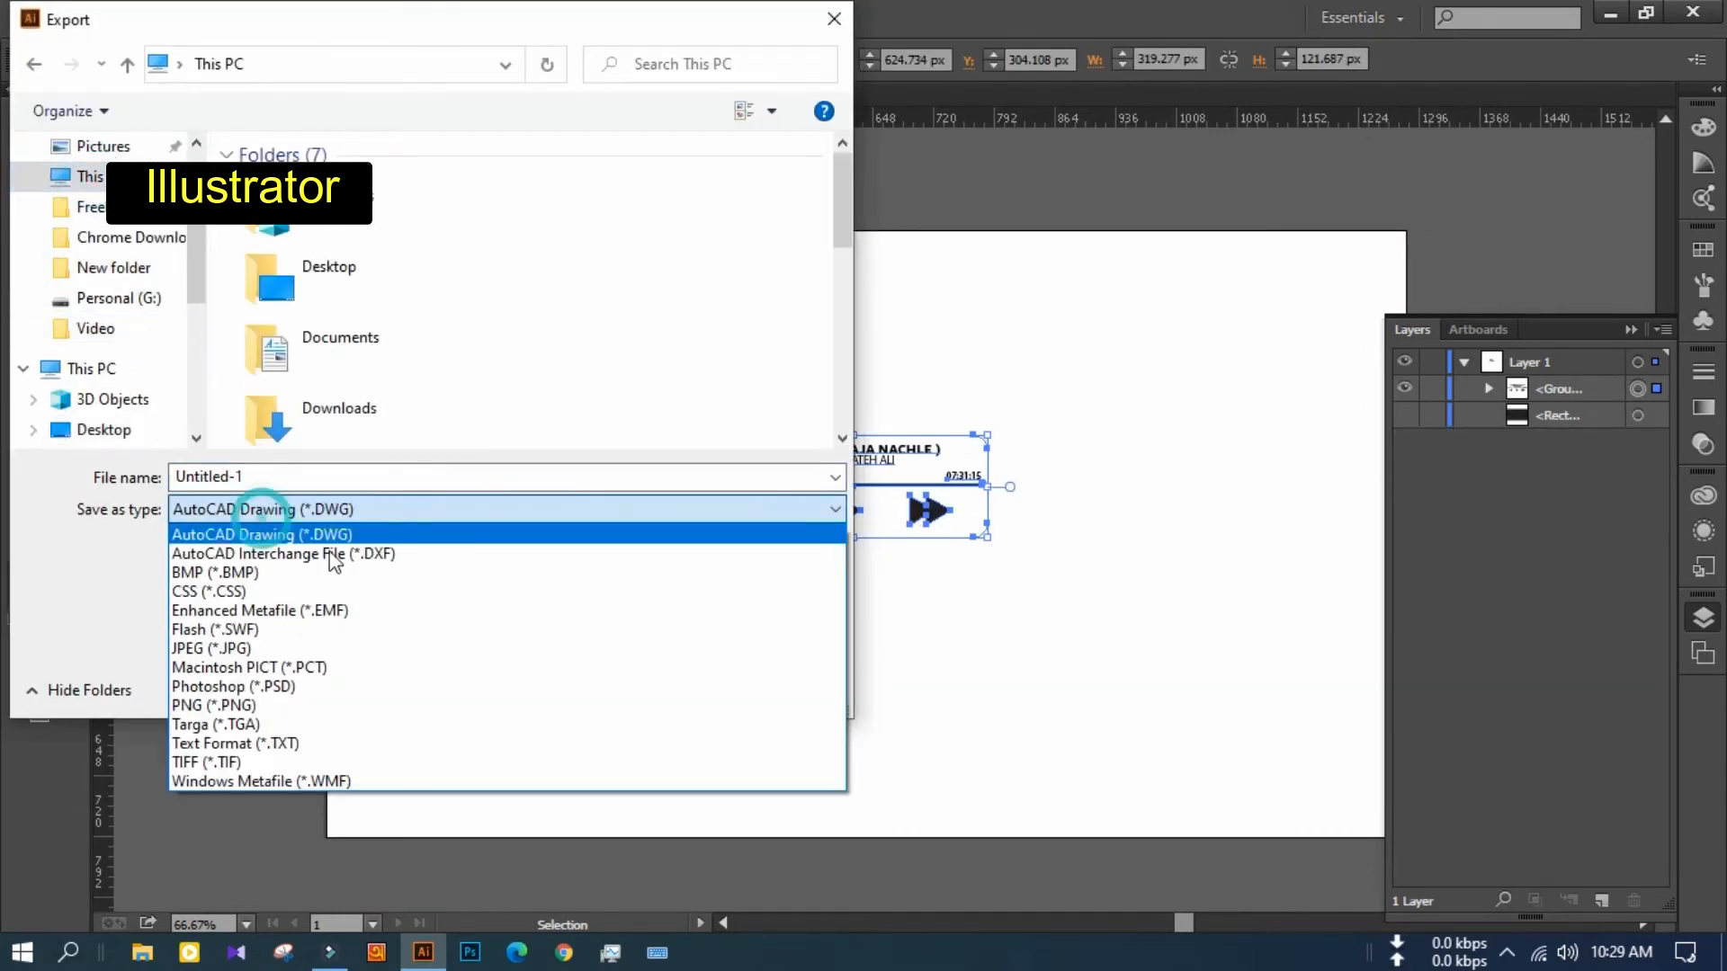
left_click(378, 721)
left_click(208, 546)
left_click(208, 601)
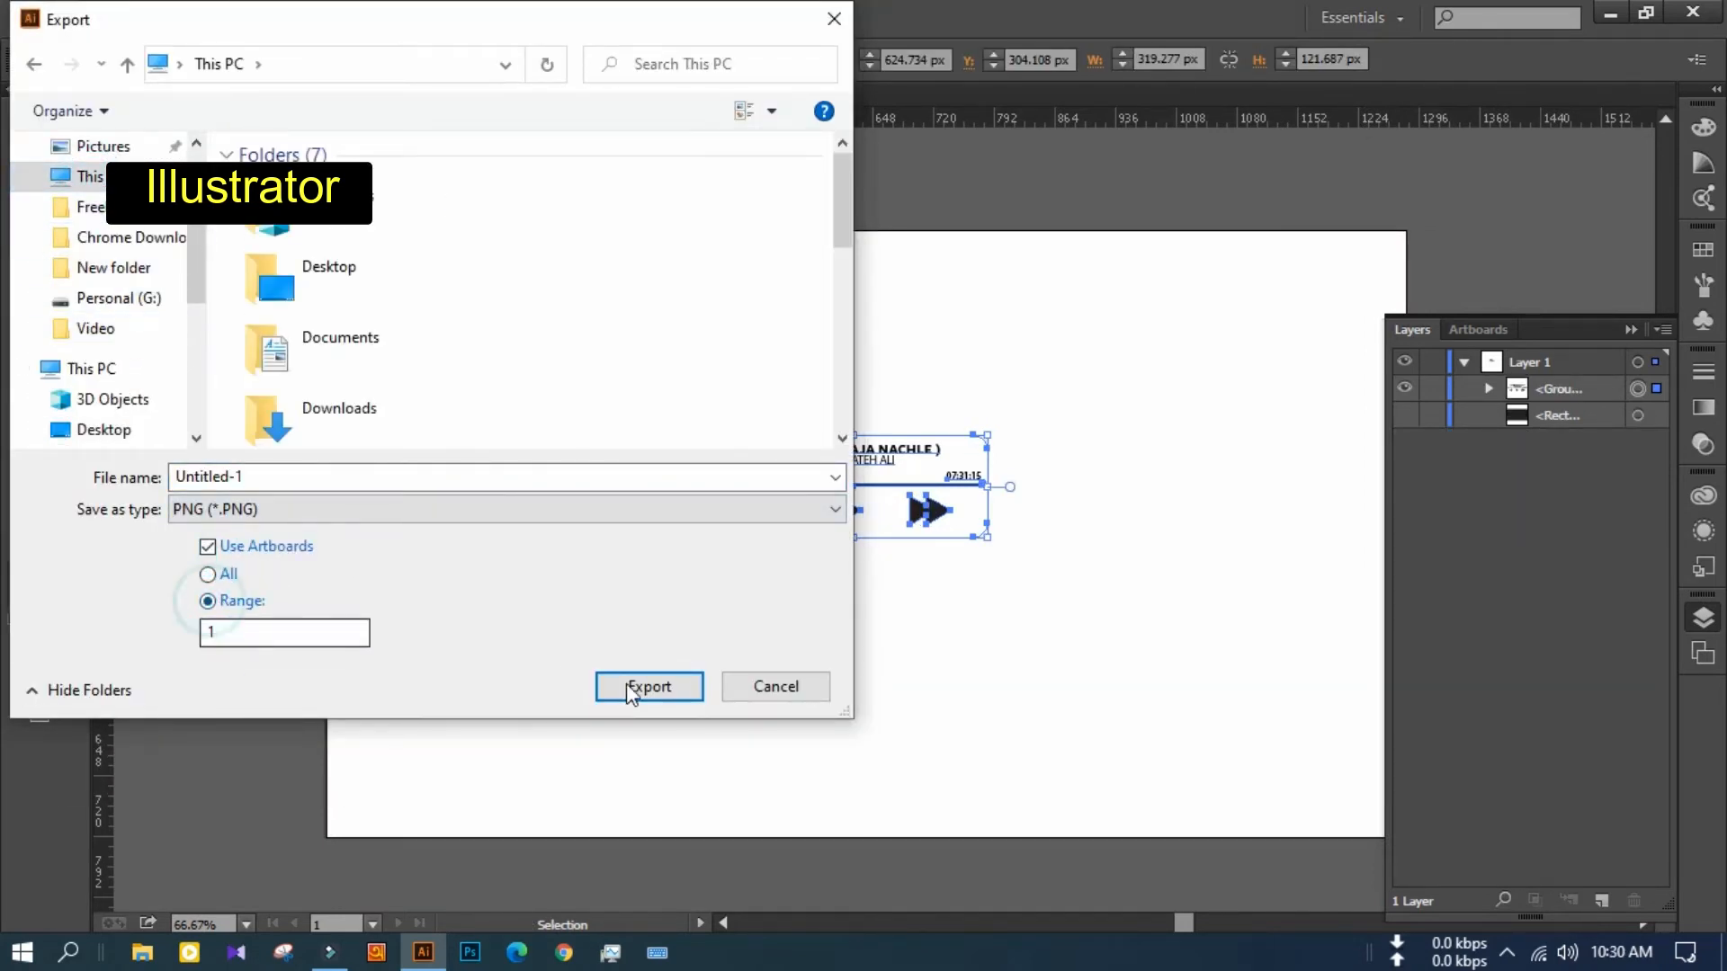
left_click(628, 686)
key("Return")
left_click(208, 546)
left_click(611, 685)
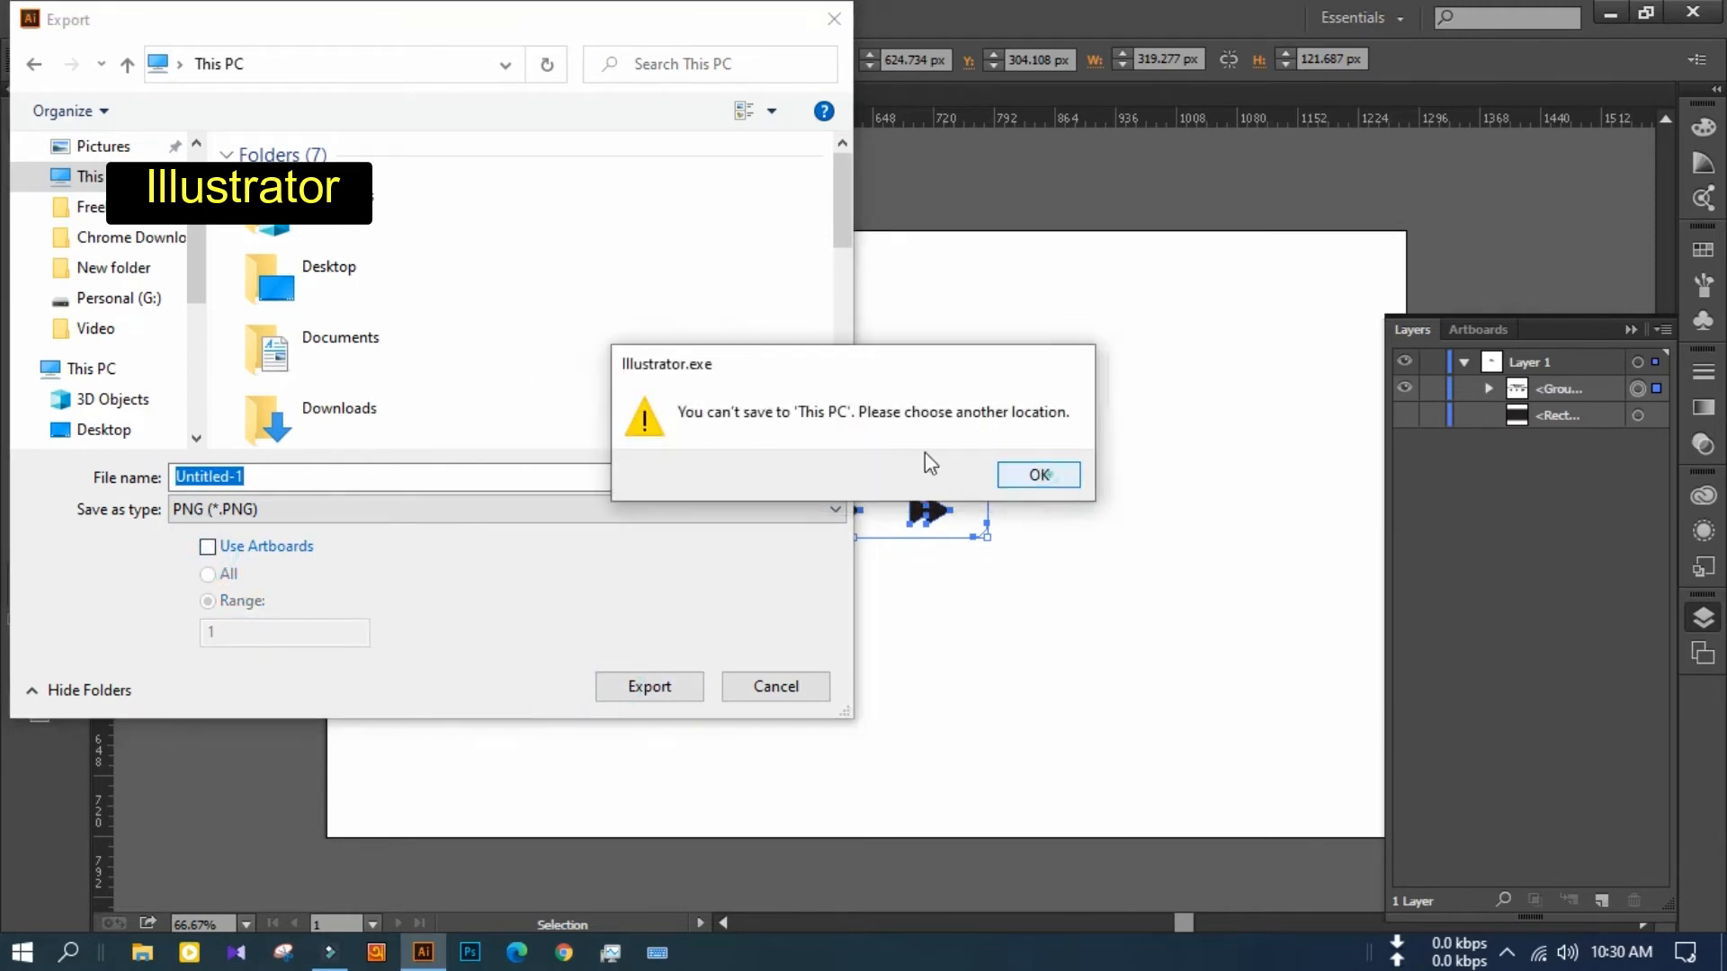
Choose the Desktop as the export location and export the PNG with the offered options
left_click(1024, 473)
left_click(327, 295)
left_click(648, 687)
left_click(648, 688)
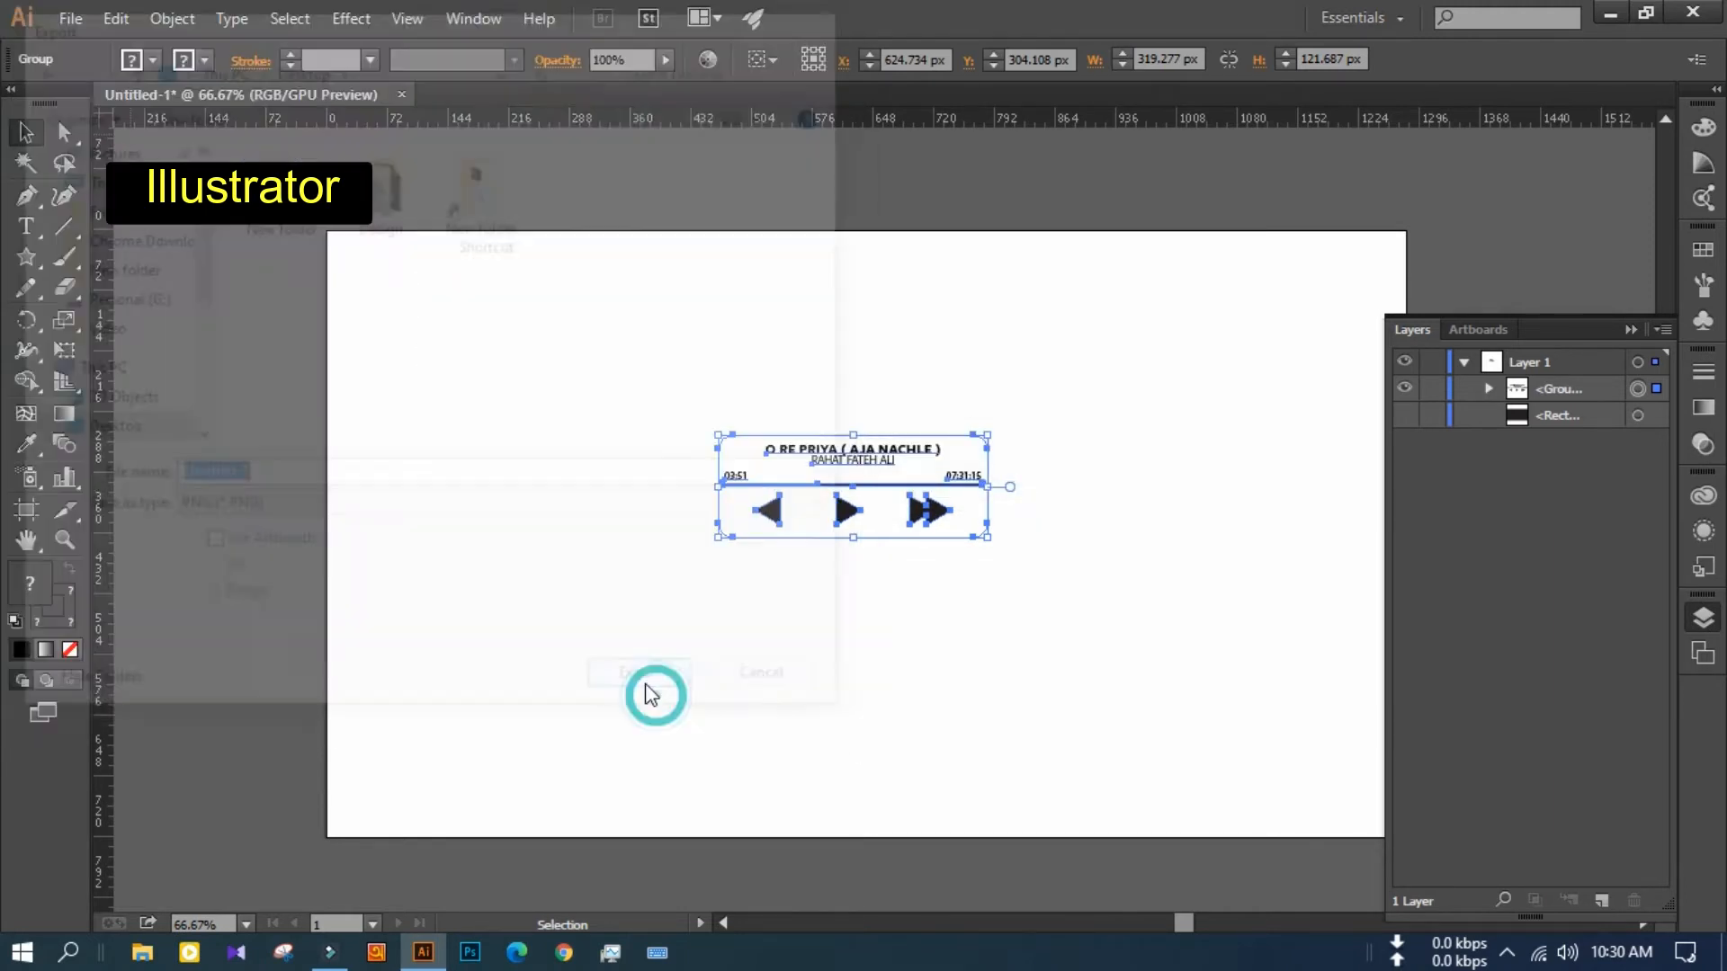
left_click(885, 688)
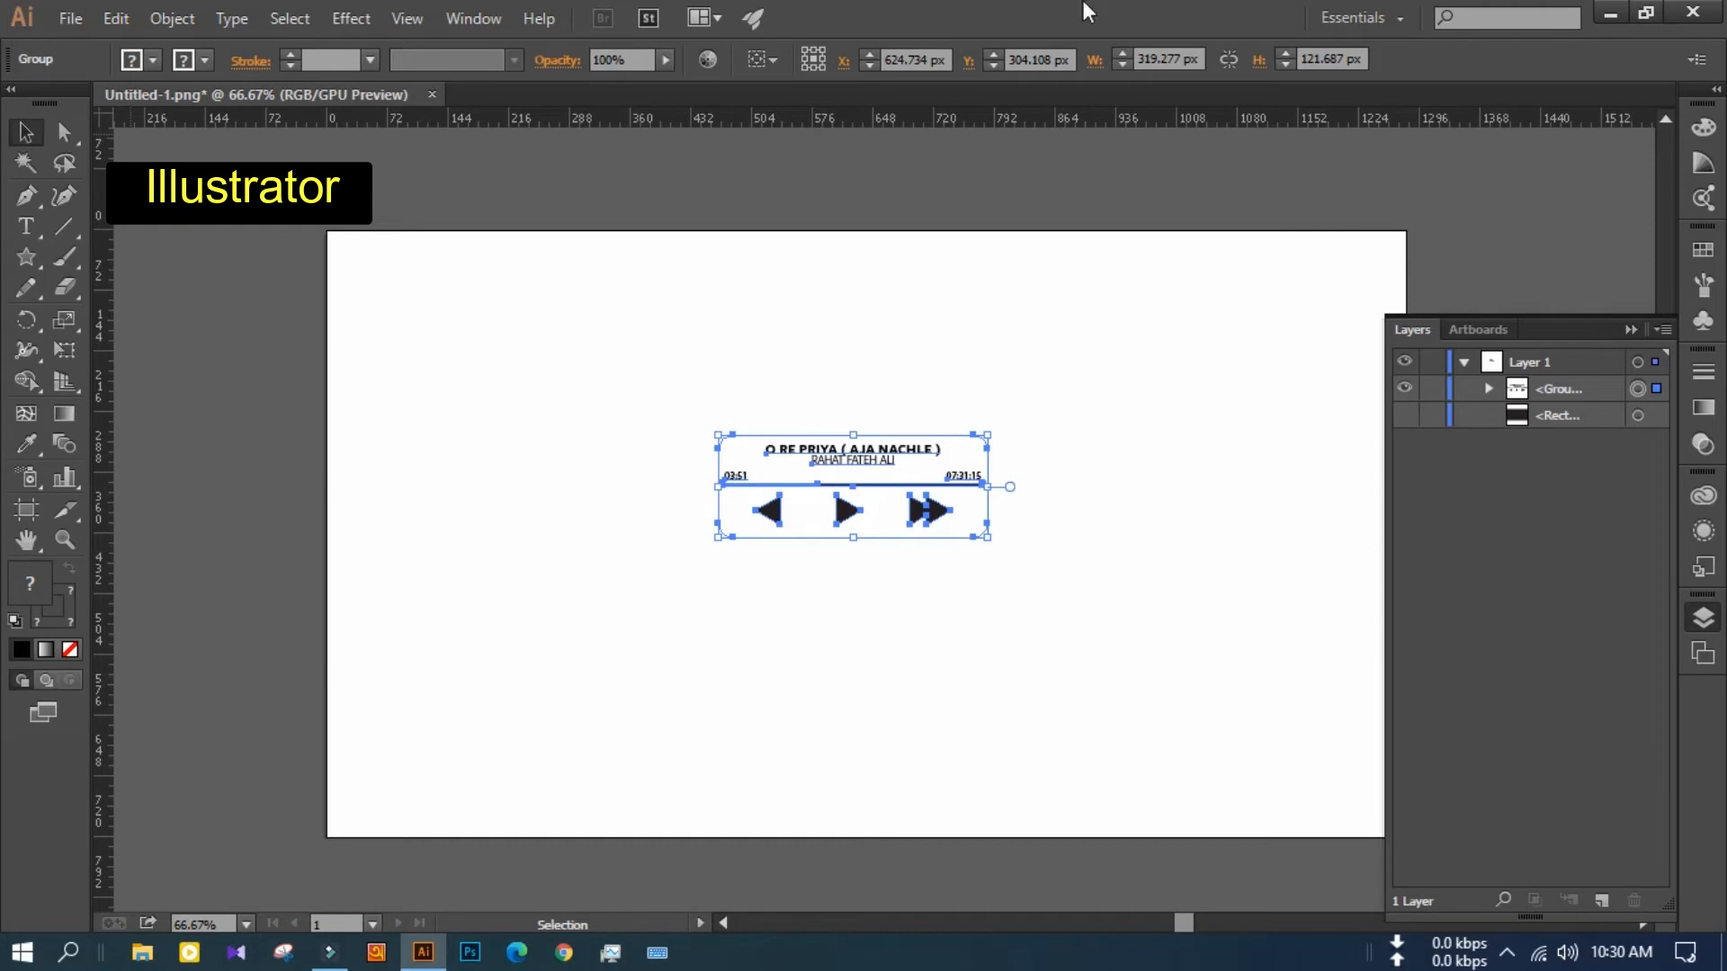
Show the desktop, refresh it and move the exported Untitled-1 image beside the Ore Priya file
left_click(1610, 13)
right_click(345, 406)
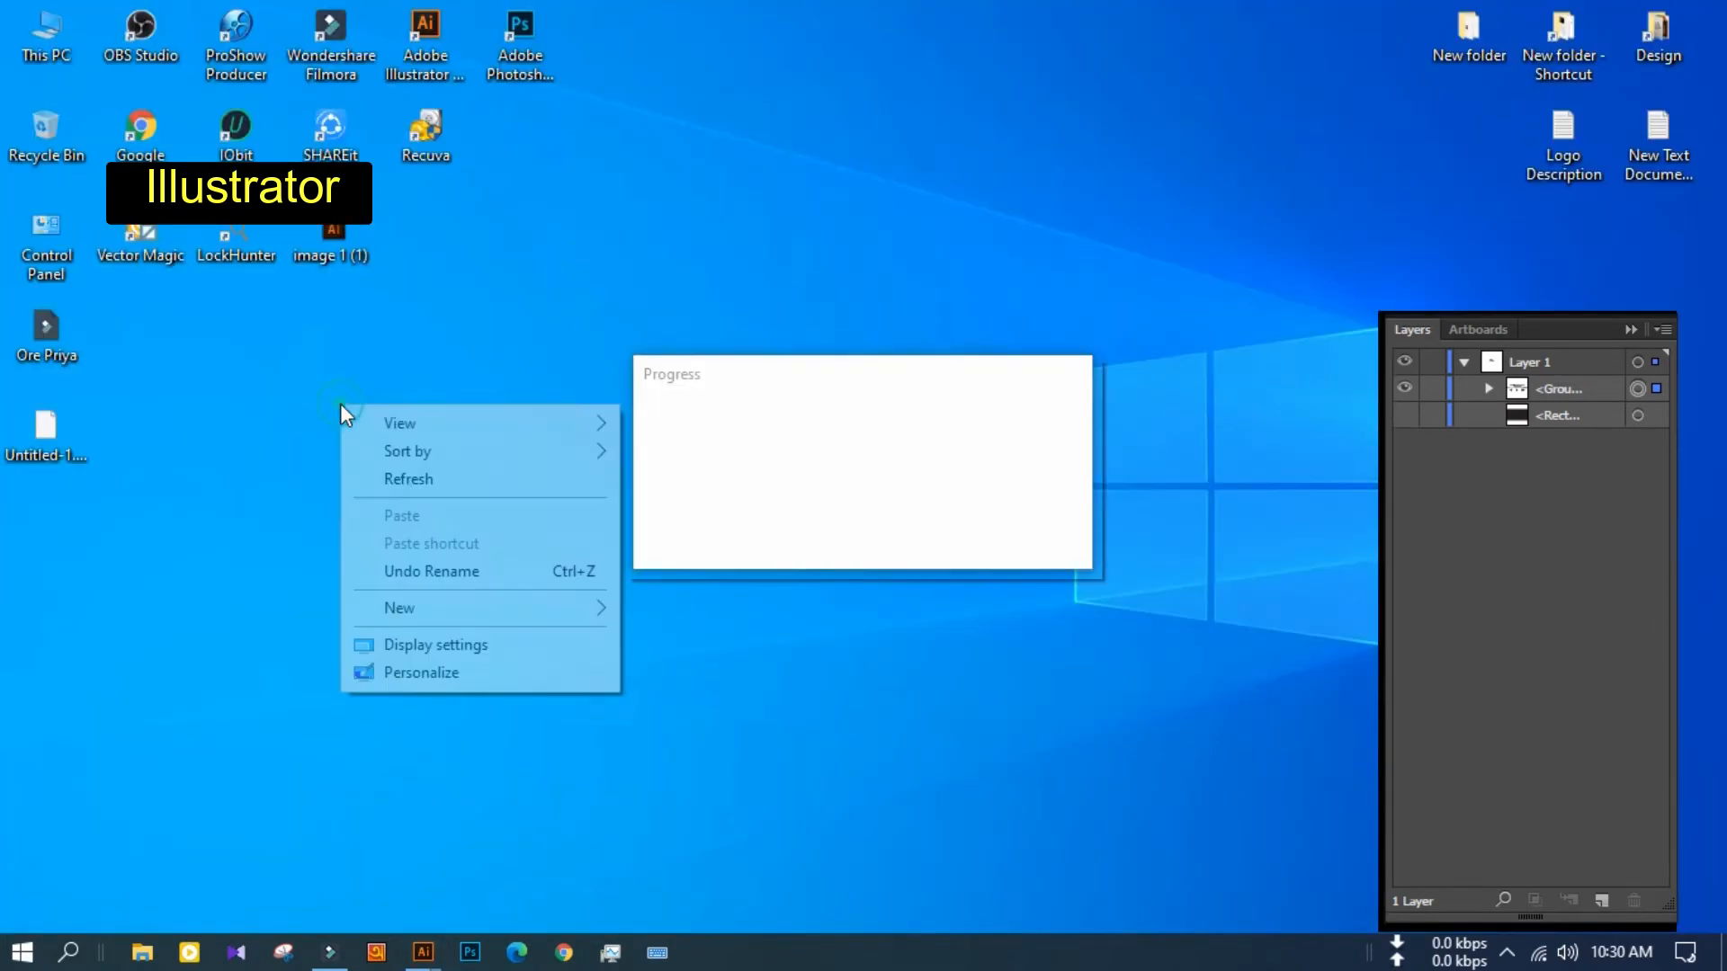
left_click(263, 400)
right_click(262, 400)
left_click(381, 472)
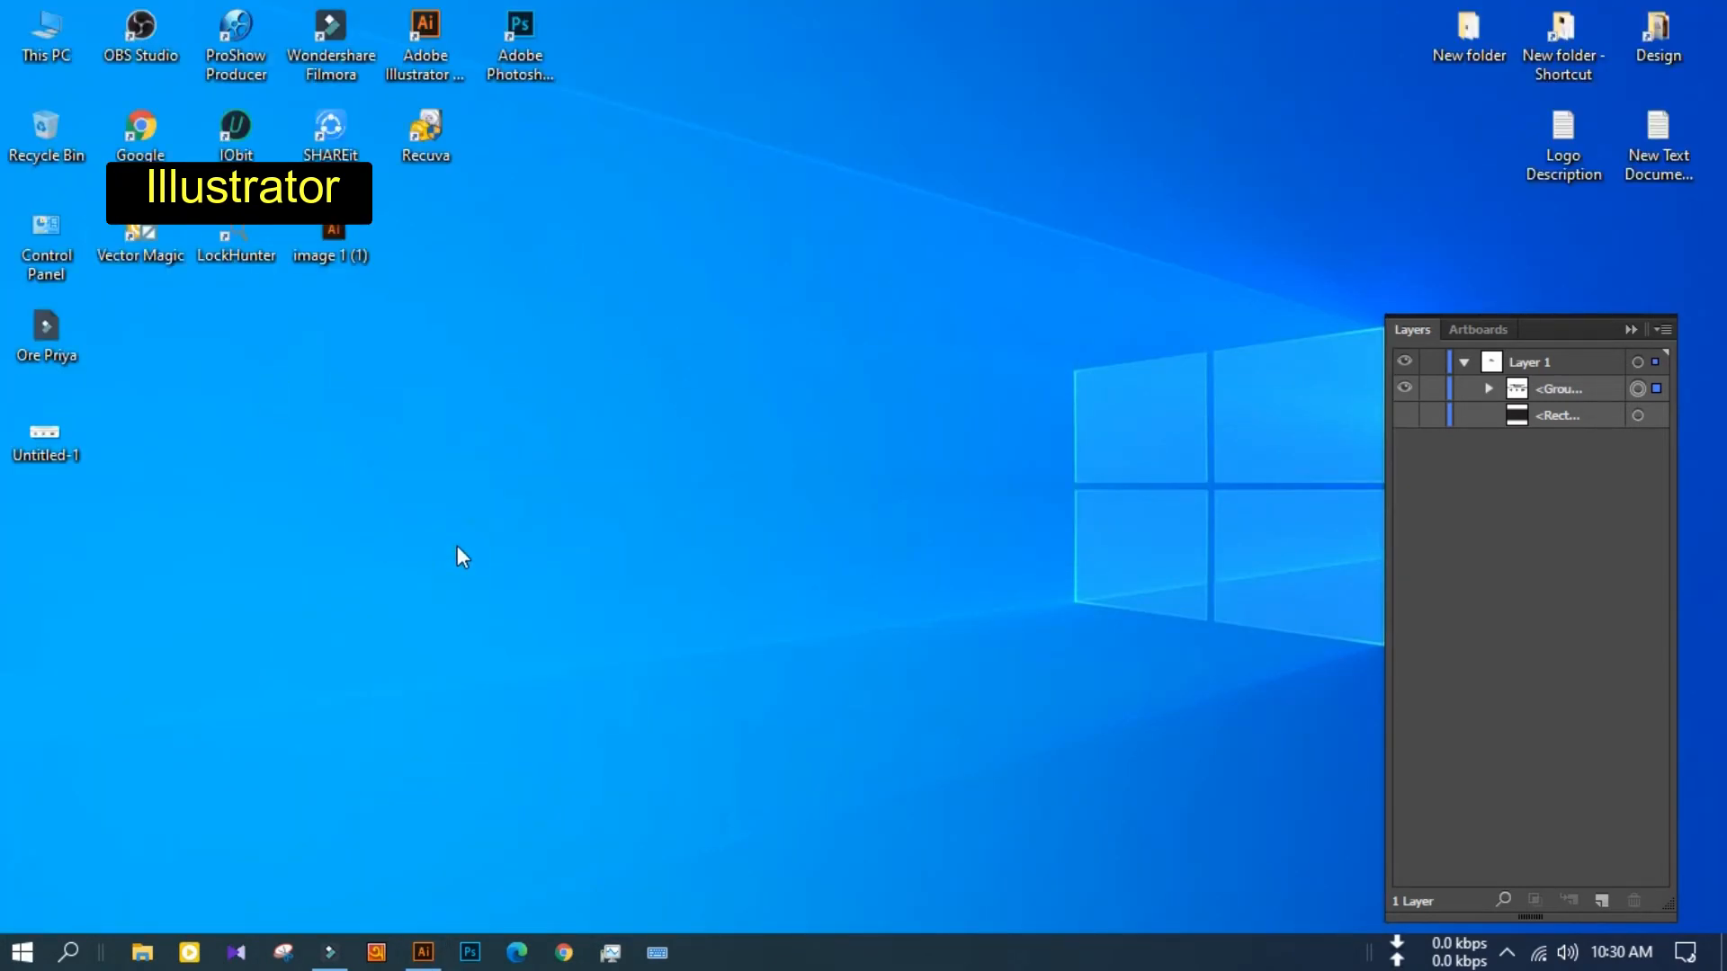
left_click_drag(45, 436, 144, 340)
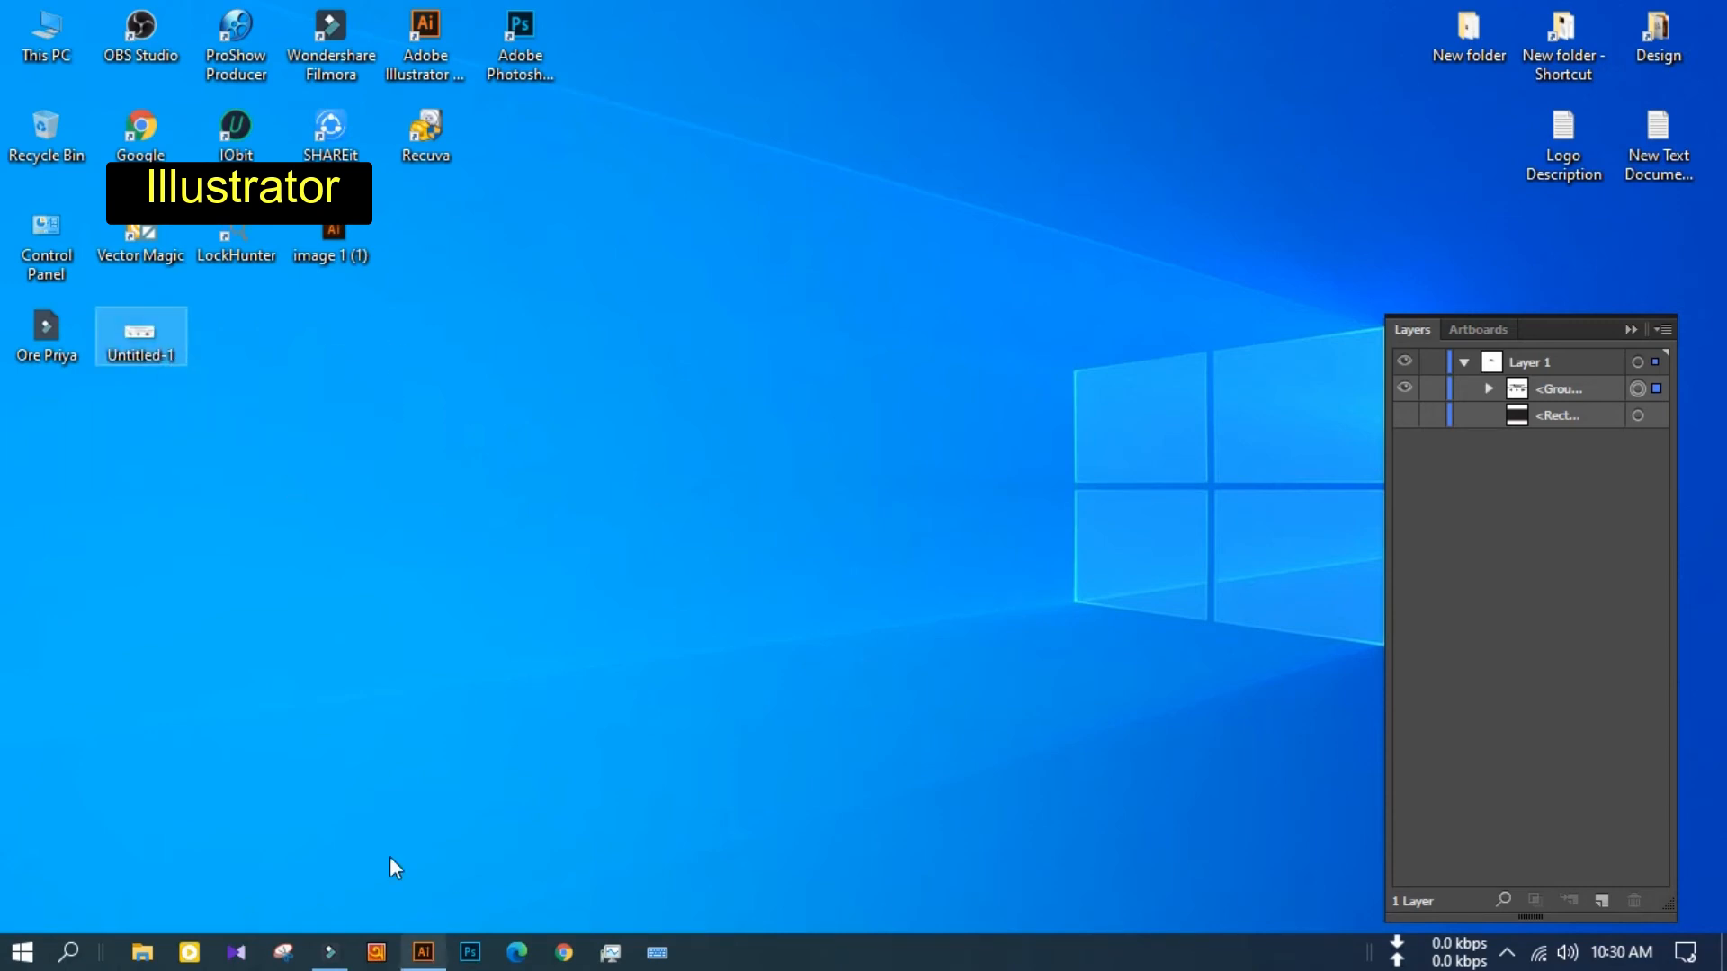
Return to Illustrator and save the document on the Desktop as the Adobe Illustrator file PALYER with the Illustrator CC version options
left_click(422, 952)
key("ctrl+s")
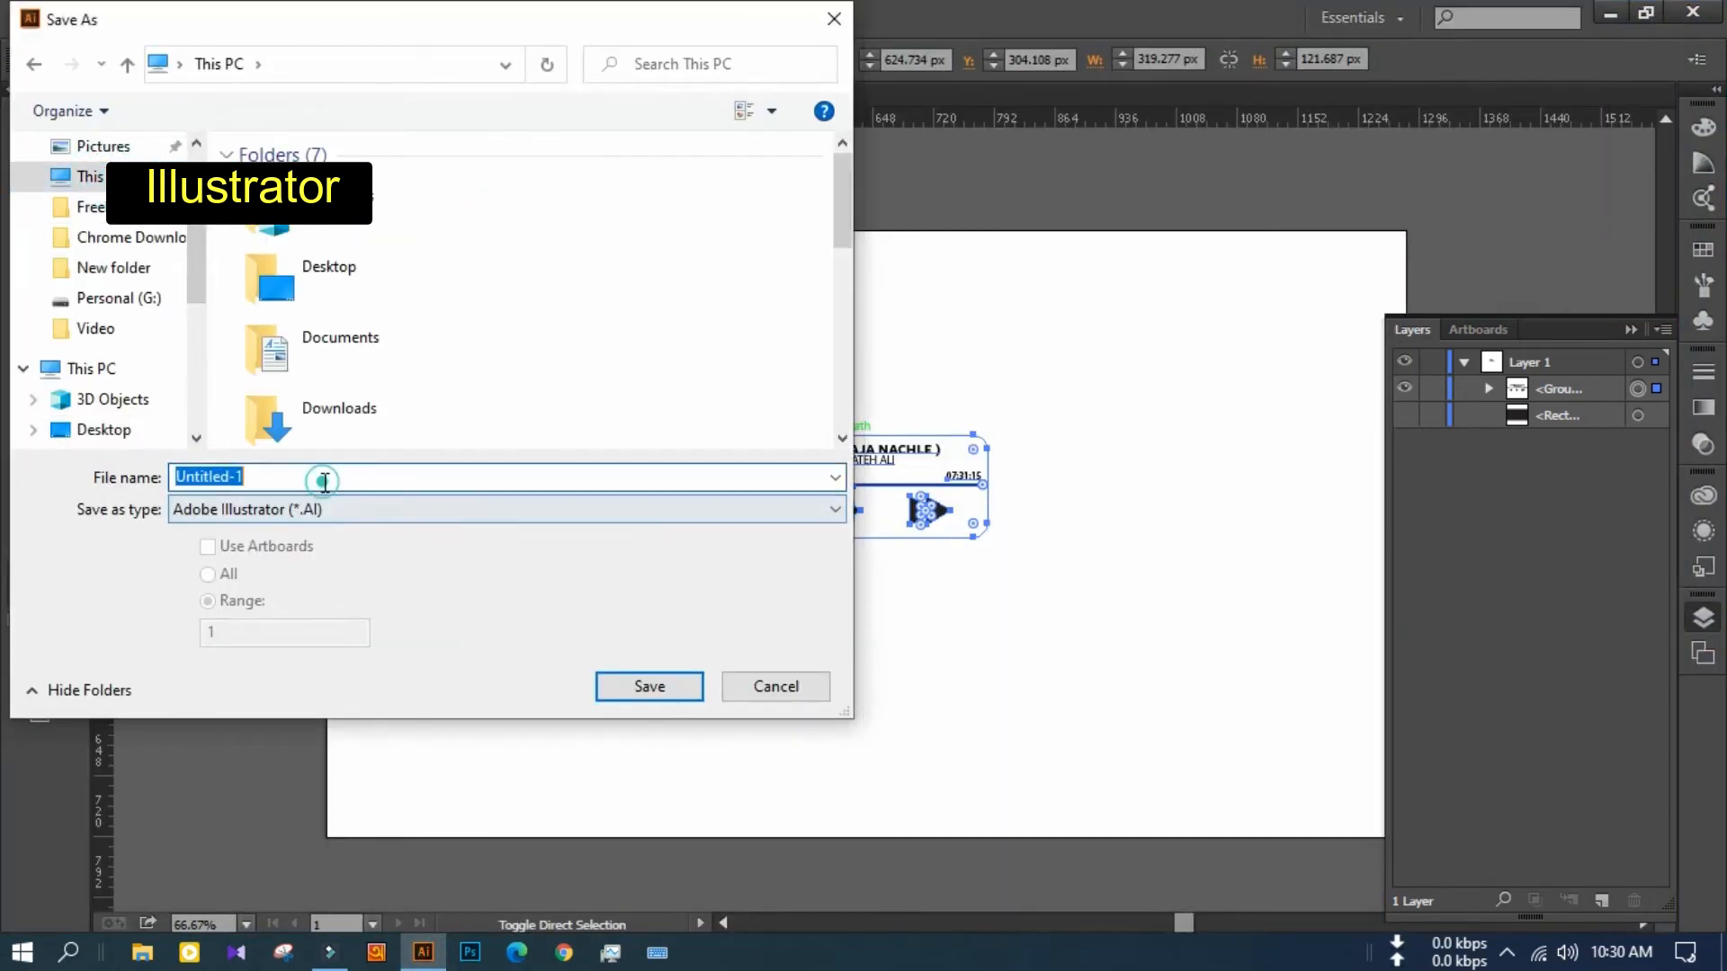
type("PALYER")
key("Return")
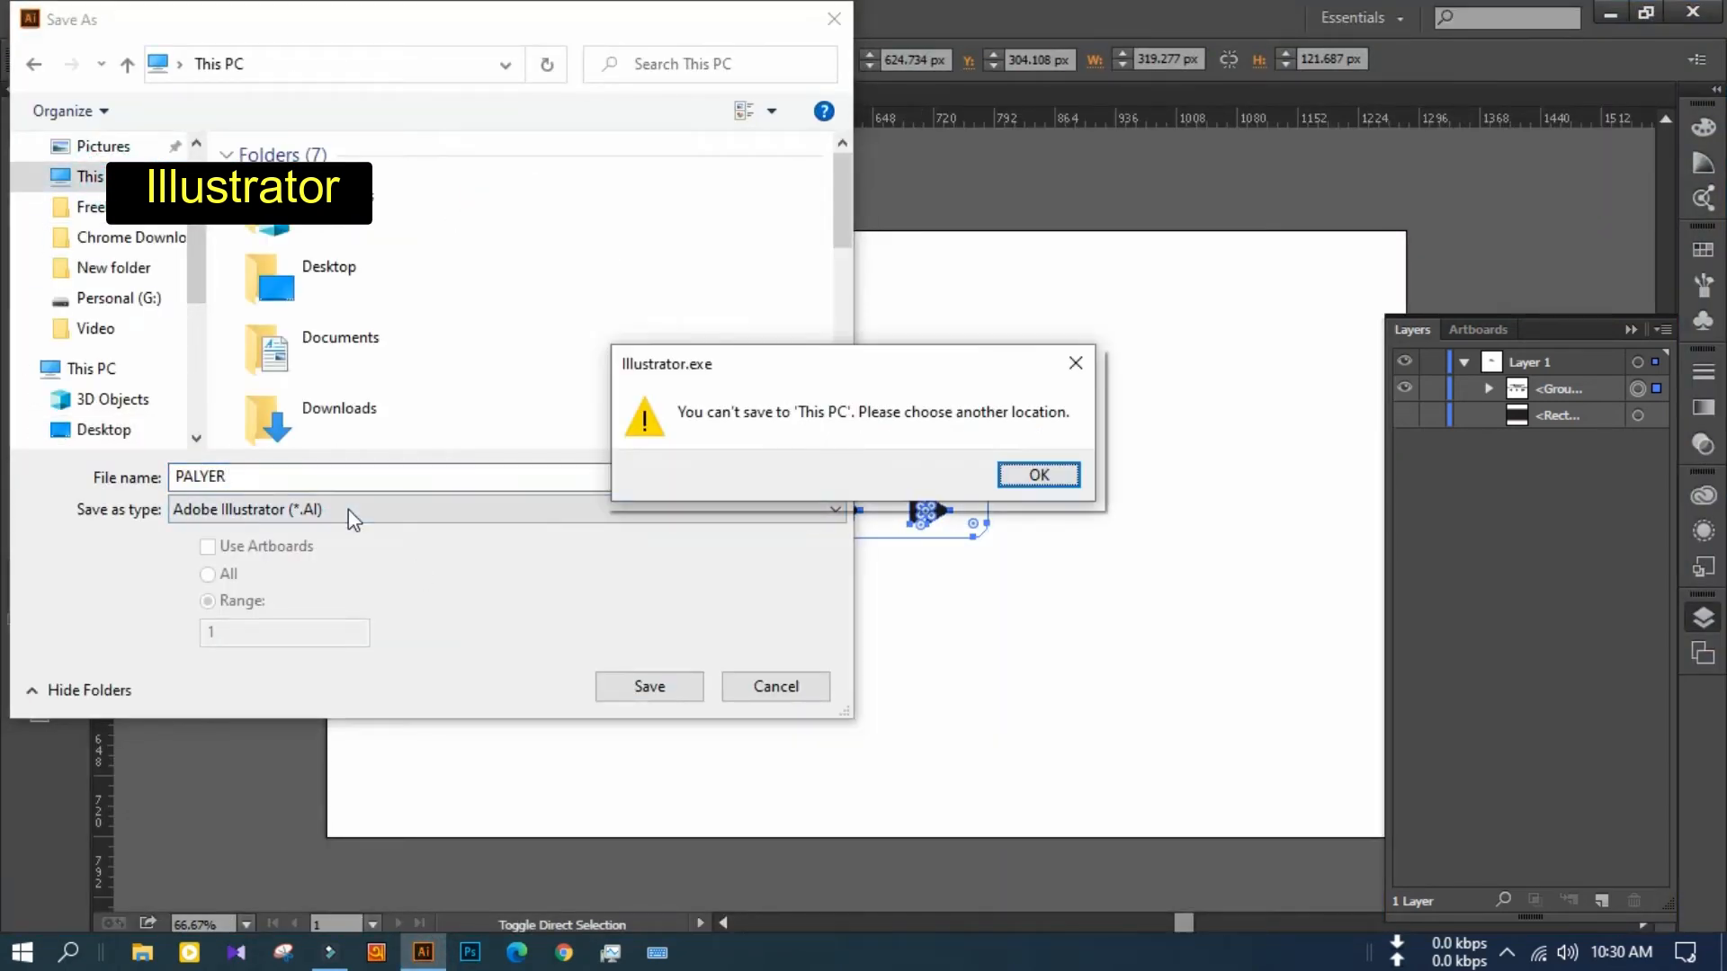
left_click(1014, 468)
double_click(355, 278)
left_click(665, 686)
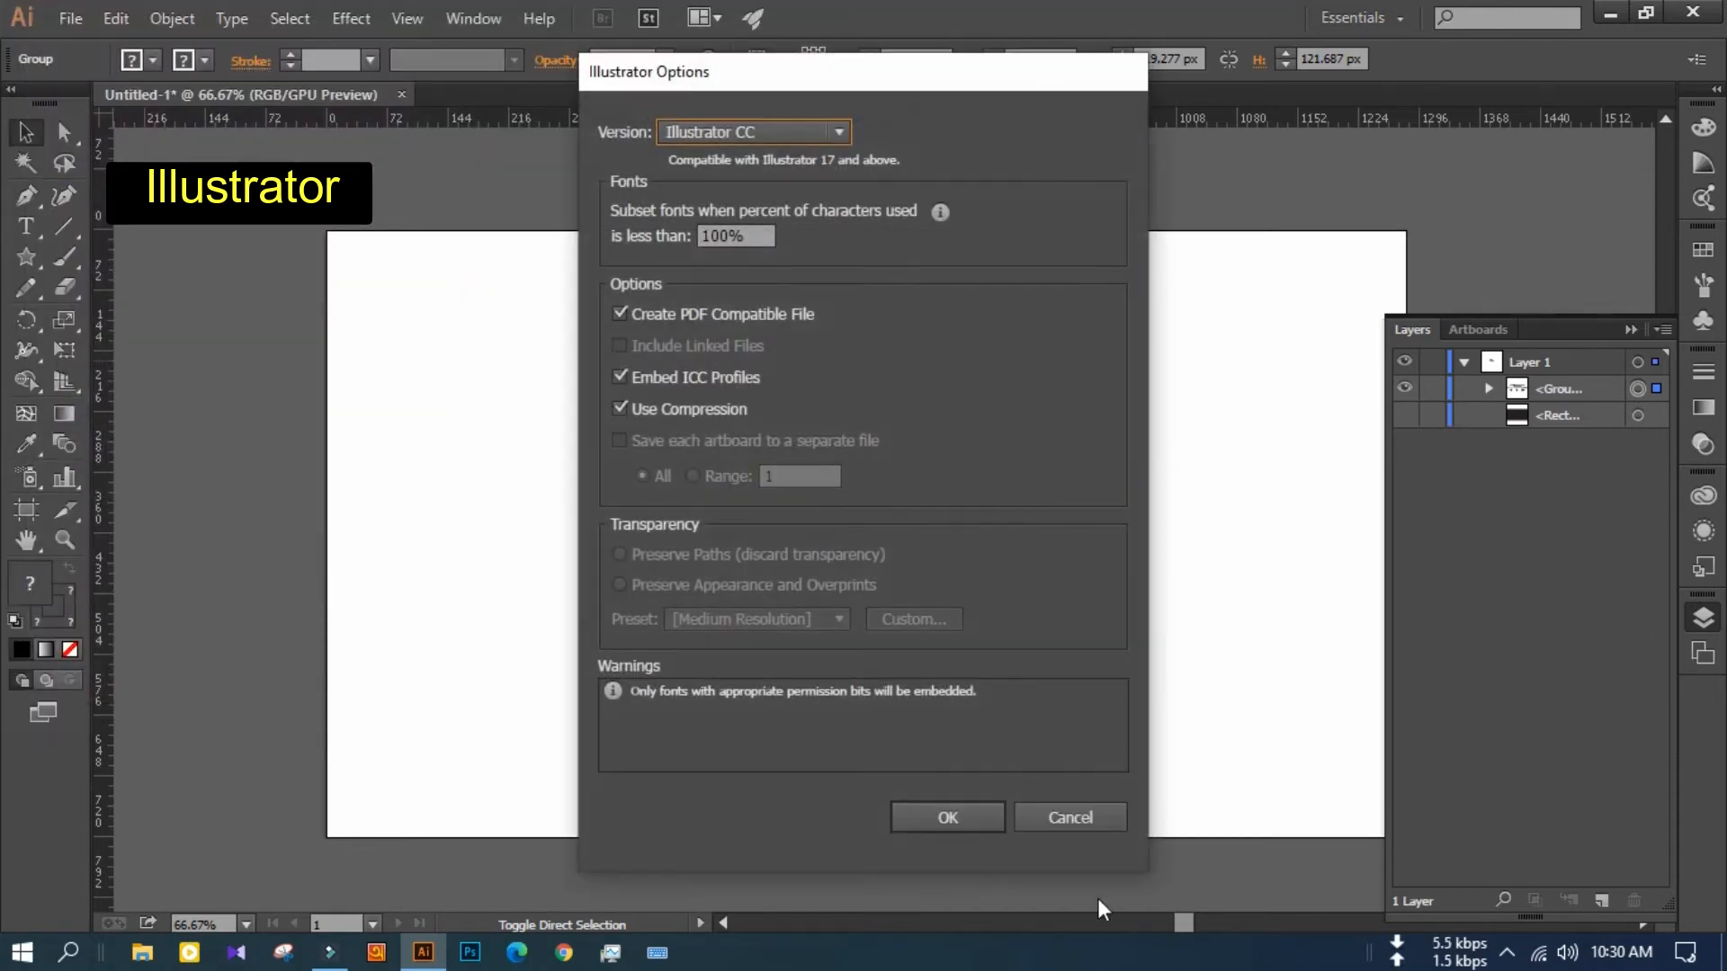
left_click(948, 818)
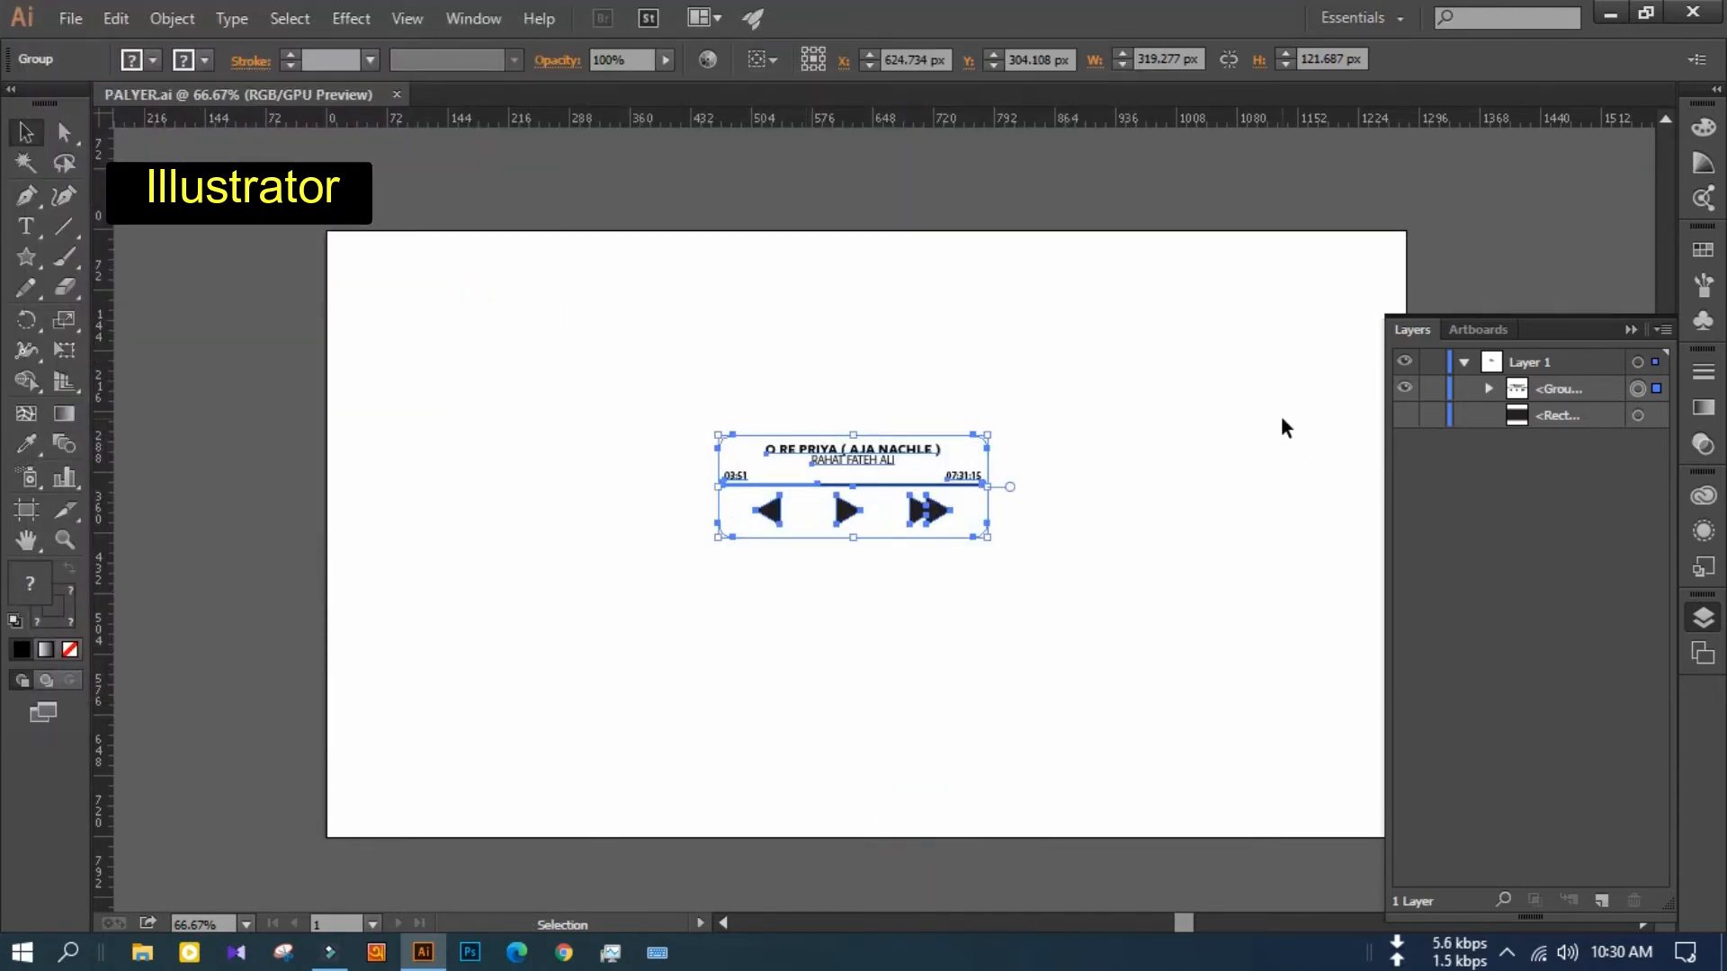
left_click(1288, 252)
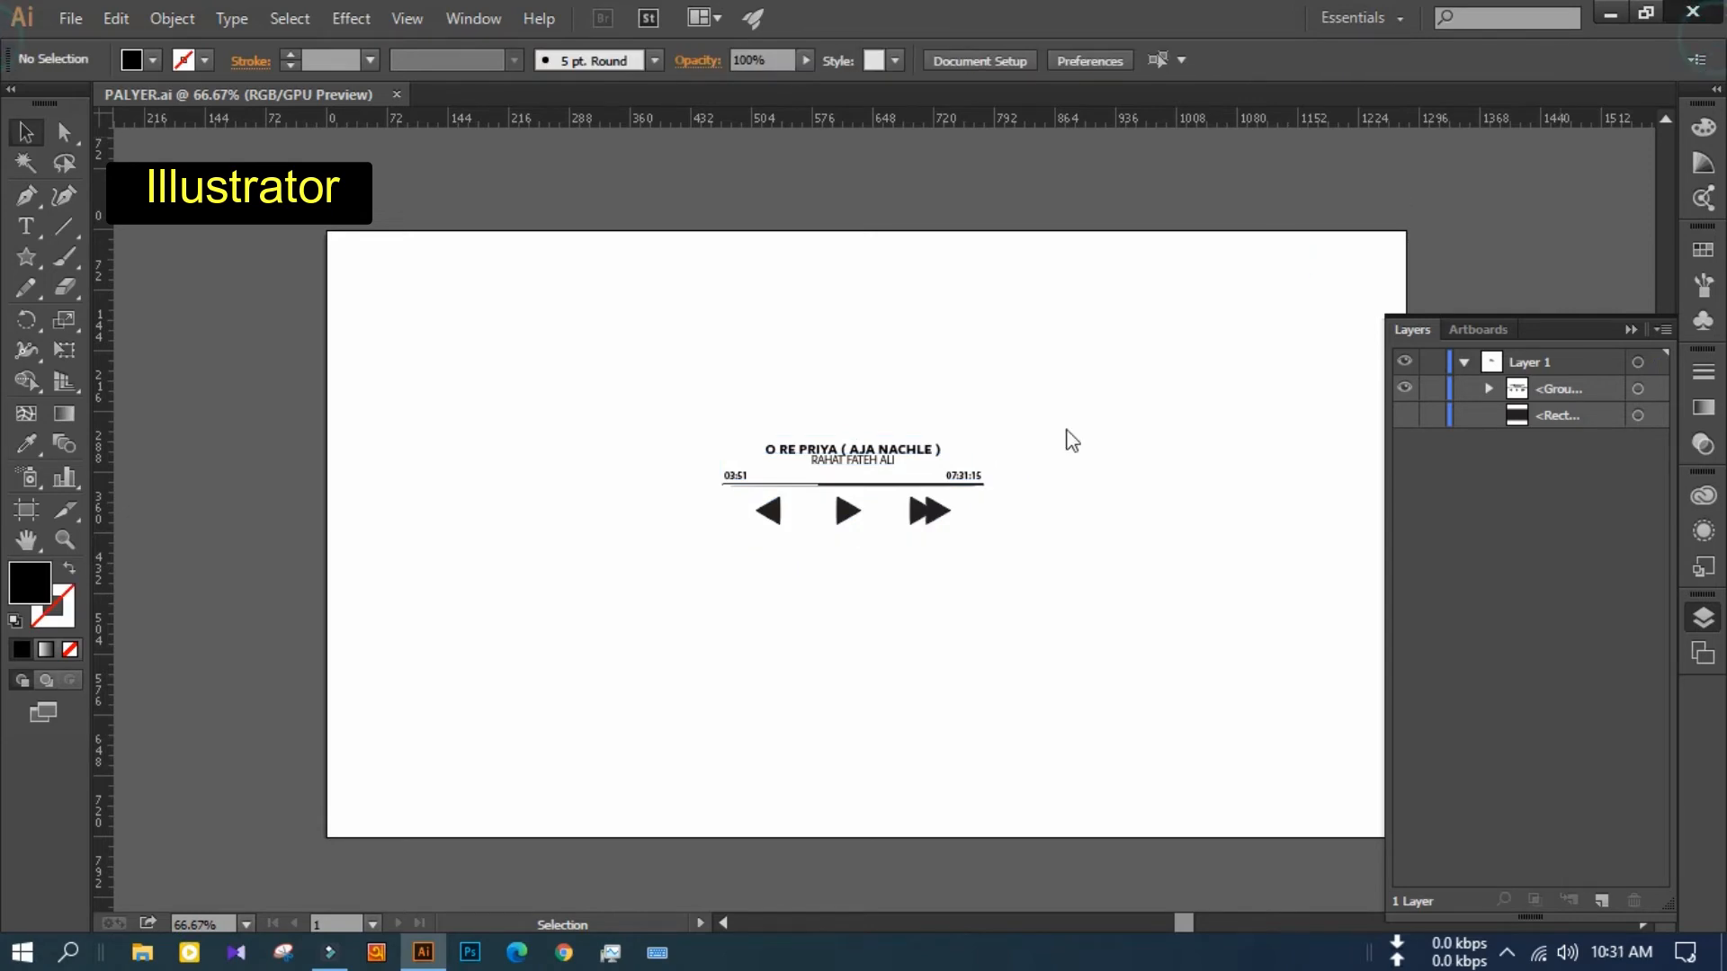
Switch to Filmora in a smaller window over the desktop and import the Untitled-1 player image into the project media
left_click(337, 955)
left_click(1668, 24)
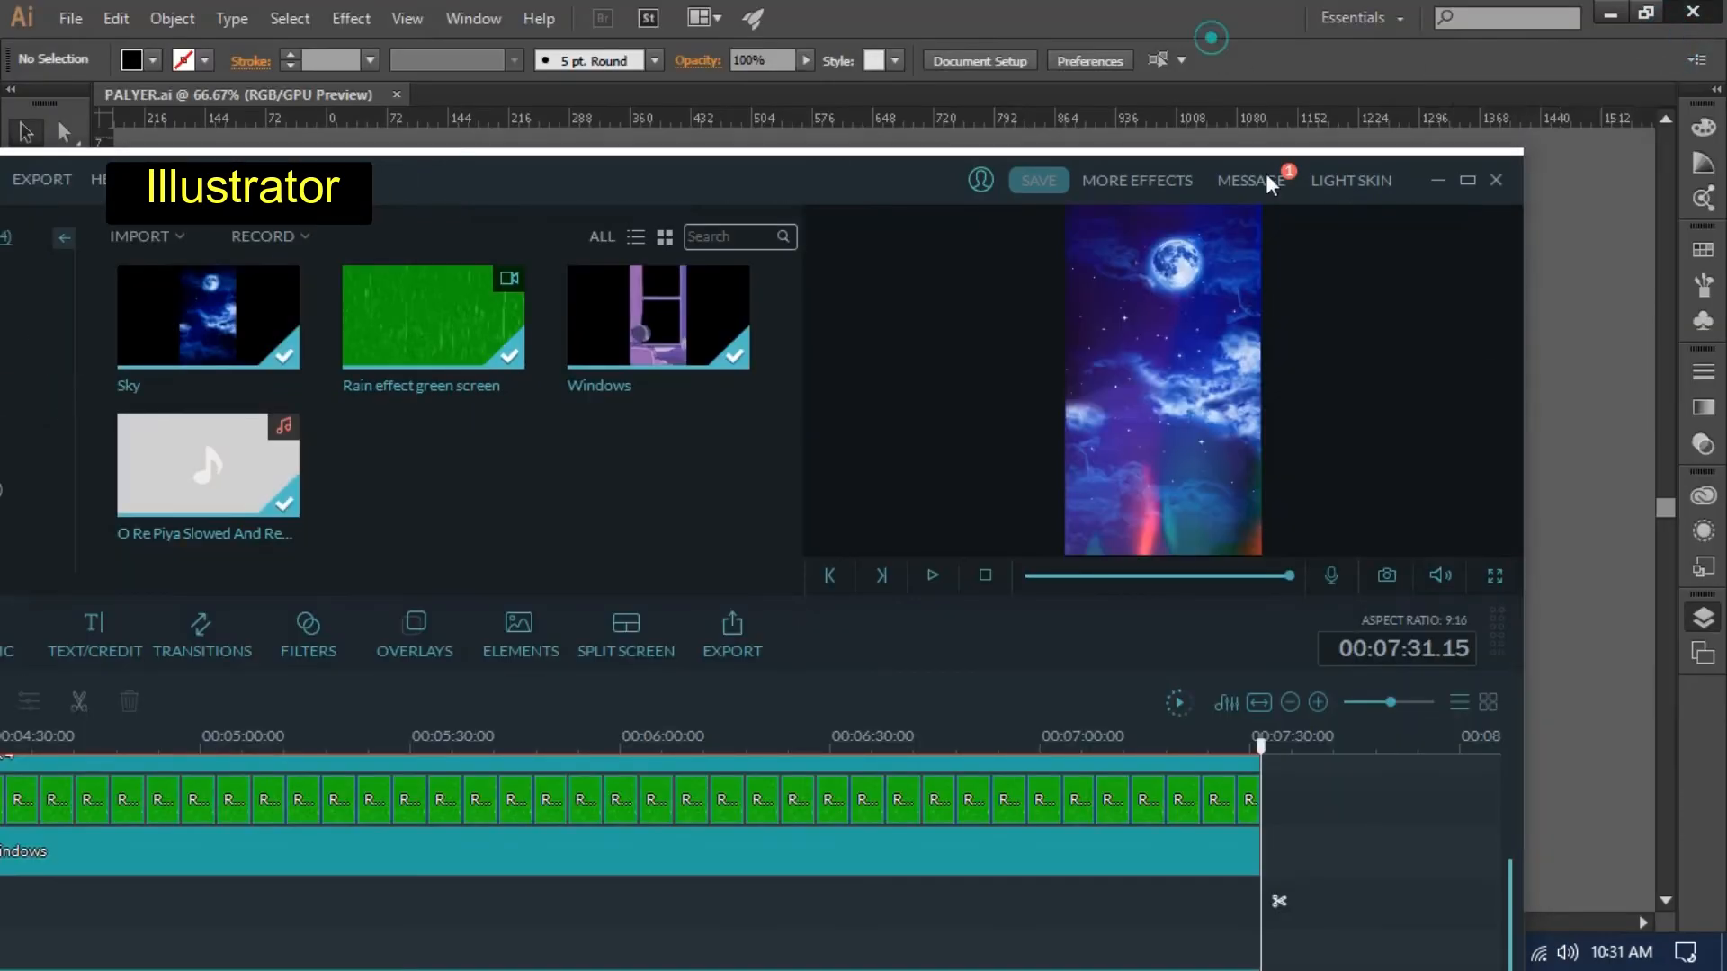
left_click(1606, 13)
left_click(1594, 13)
left_click_drag(783, 180, 1188, 256)
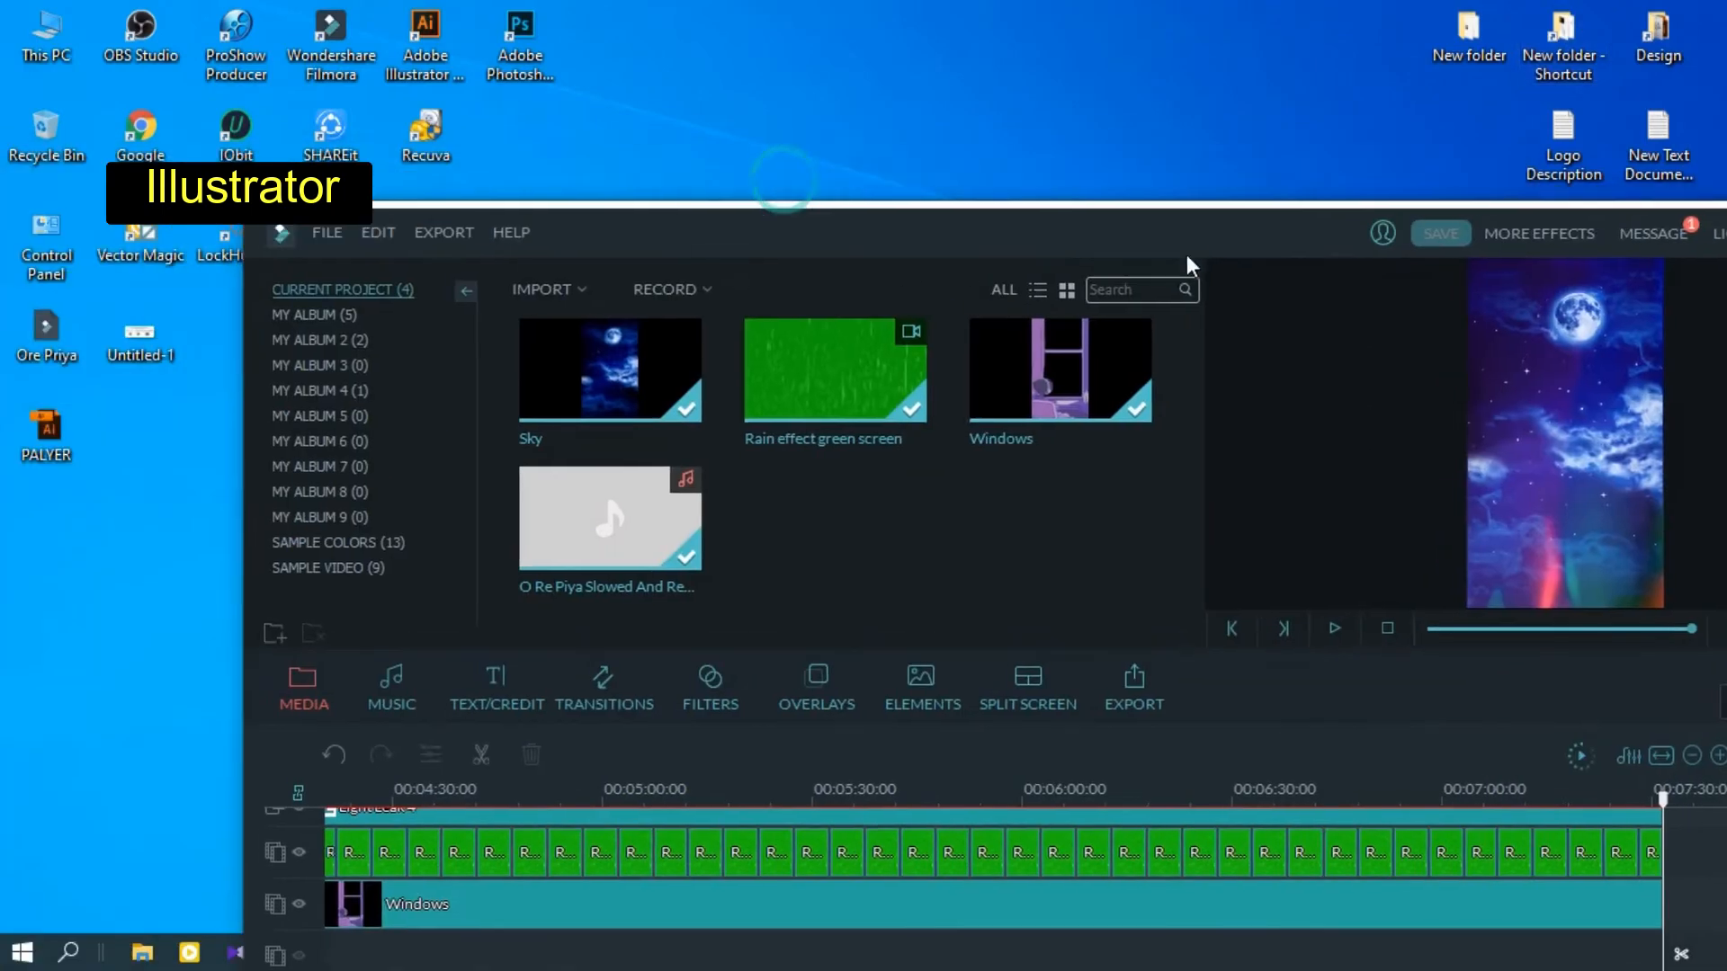
left_click_drag(139, 335, 918, 575)
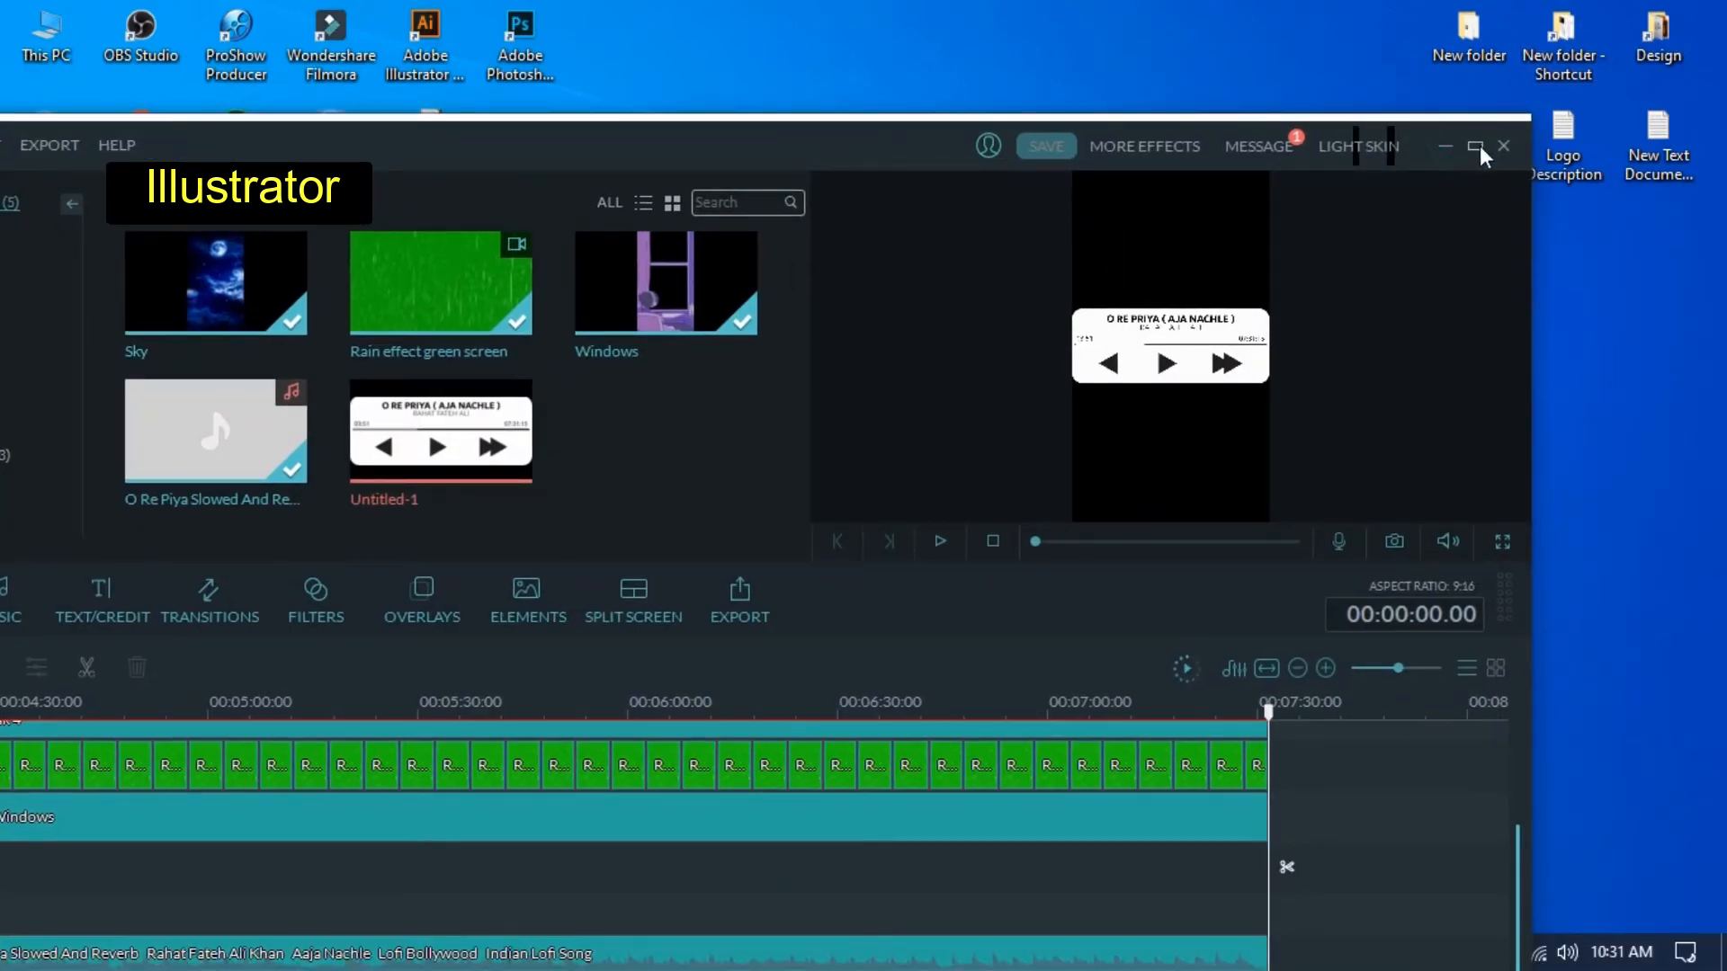
Maximize the window, shift the Windows clip down one track and place the Untitled-1 player image above it at the timeline start
left_click(1479, 150)
left_click_drag(1272, 706, 975, 621)
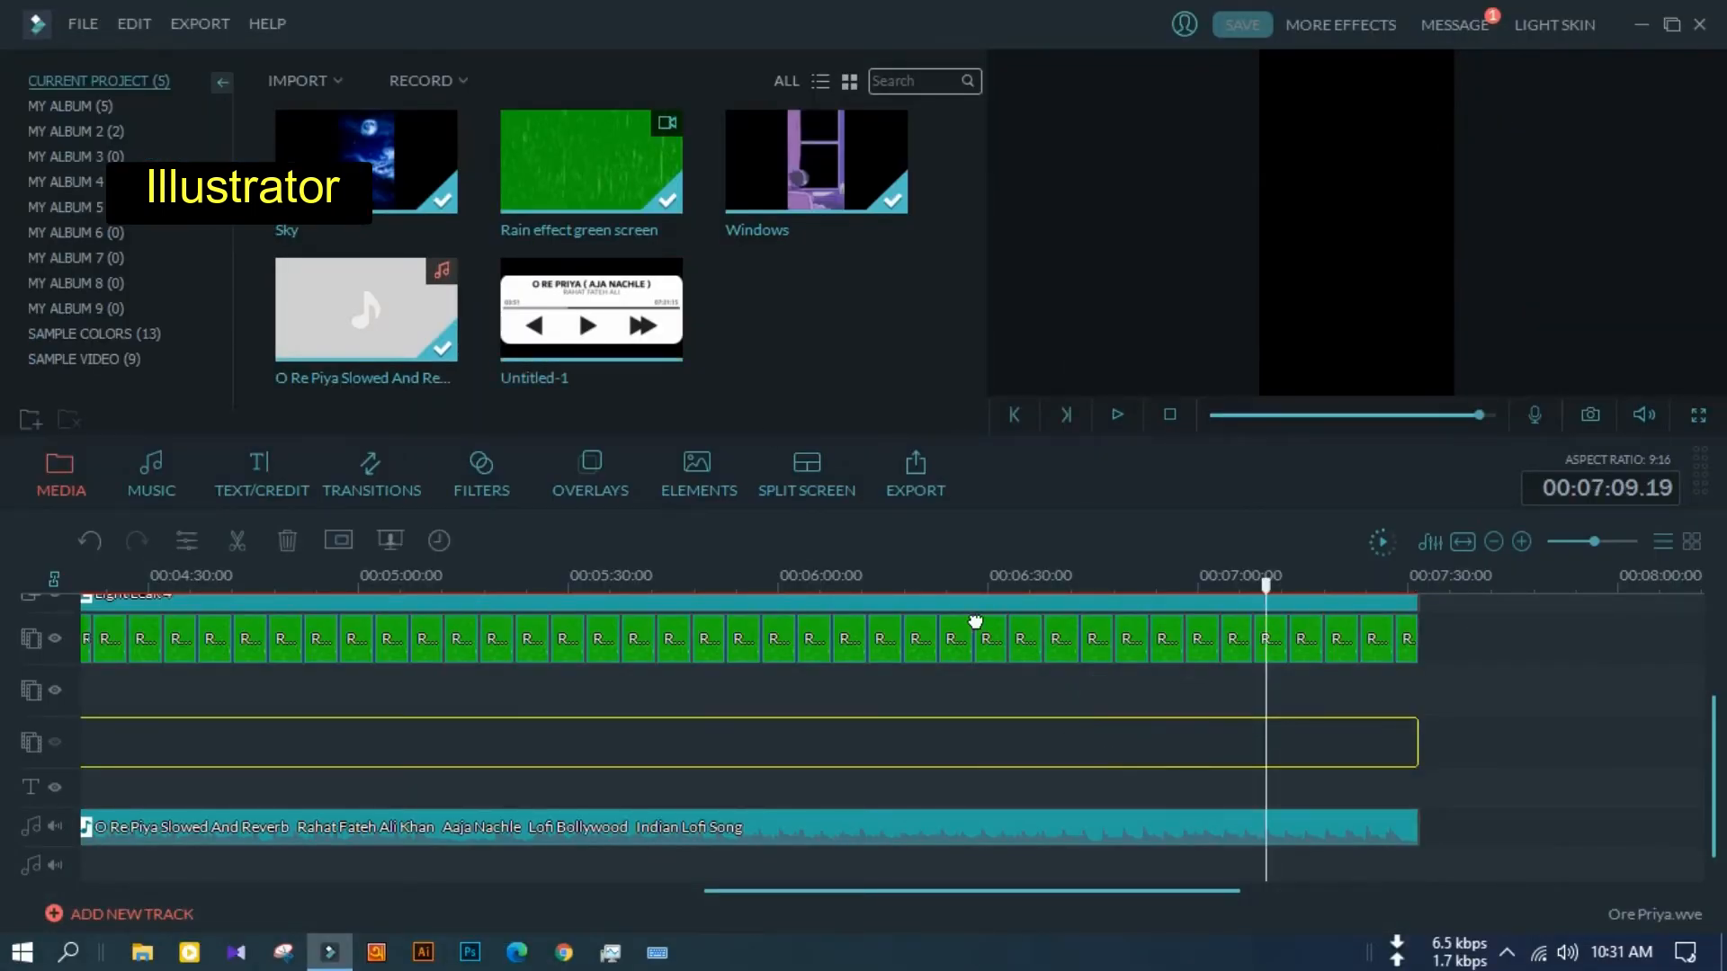
left_click_drag(529, 807, 551, 751)
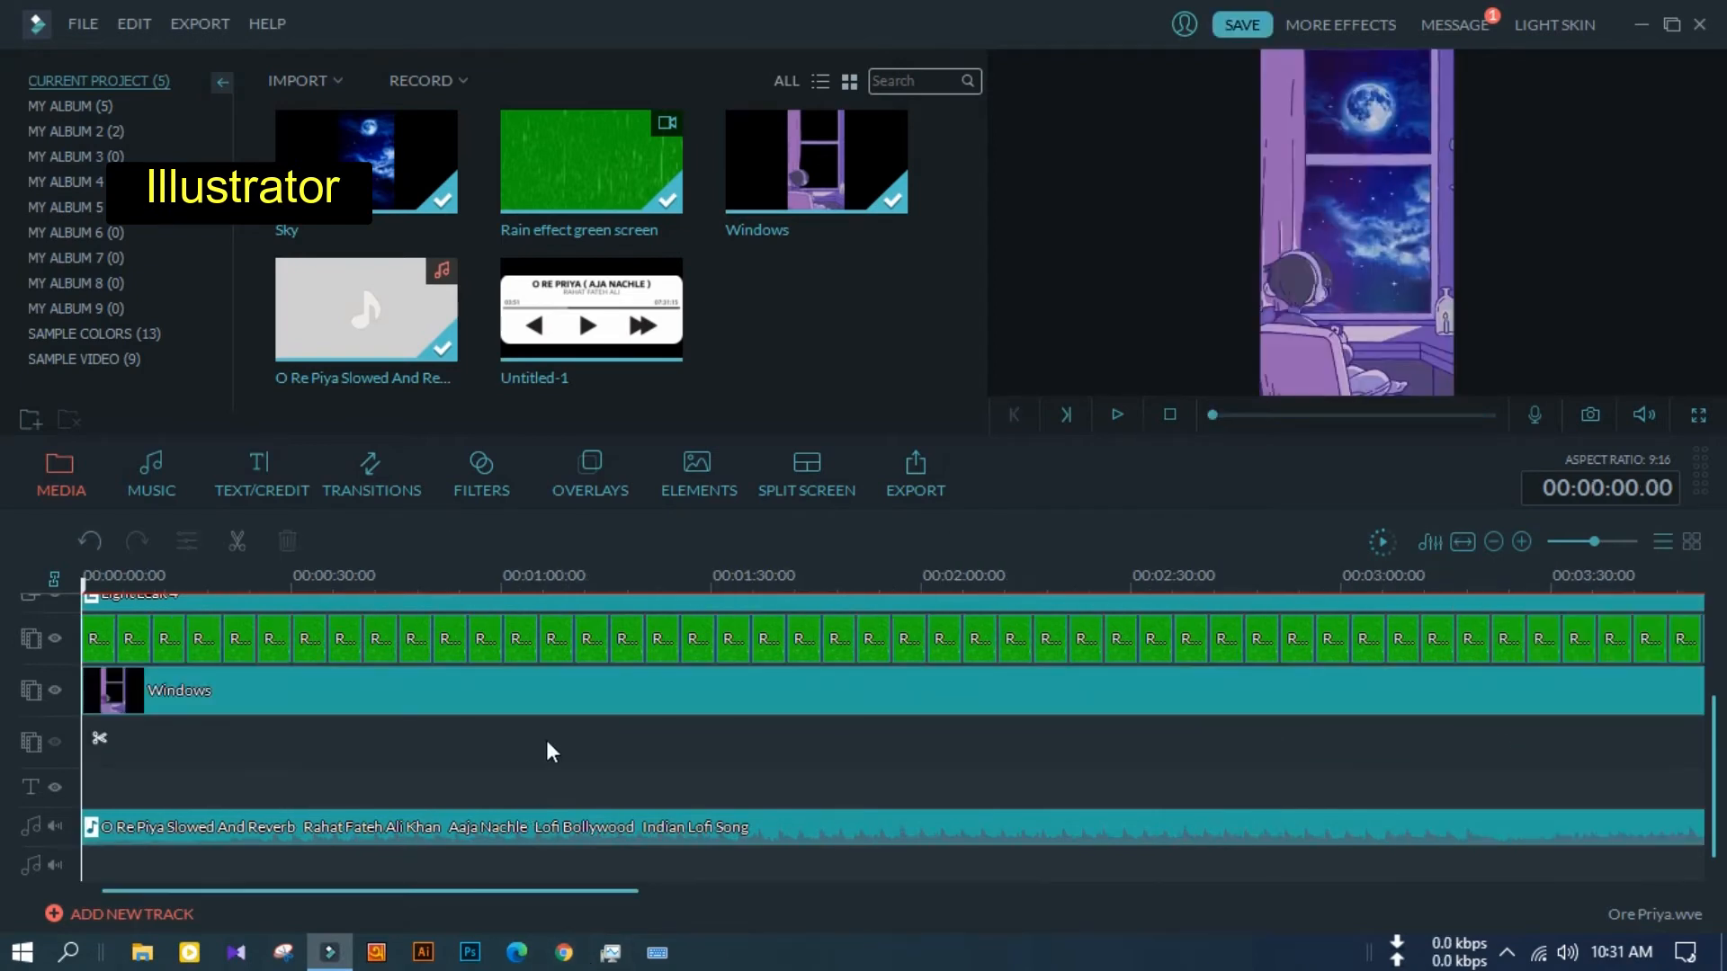
left_click_drag(593, 315, 933, 739)
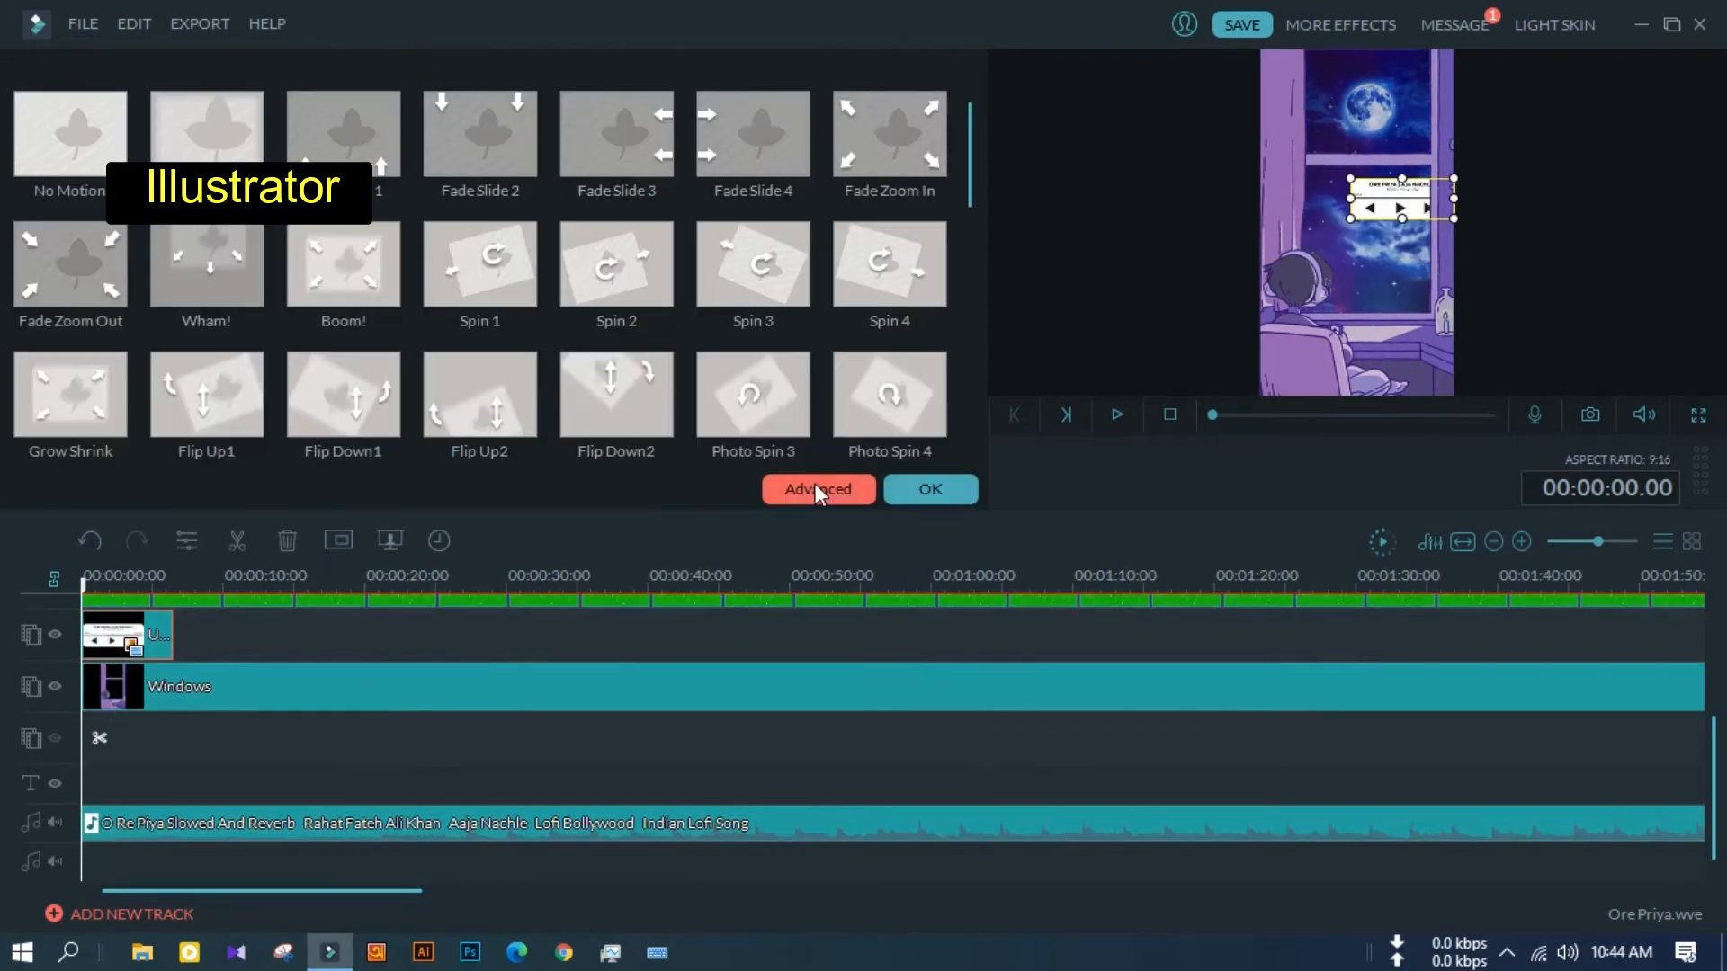
Lower the opacity of the Untitled-1 player clip in its advanced settings so the night sky shows through, and apply the edit
left_click(815, 491)
left_click(540, 153)
left_click_drag(620, 247, 580, 240)
left_click(1222, 807)
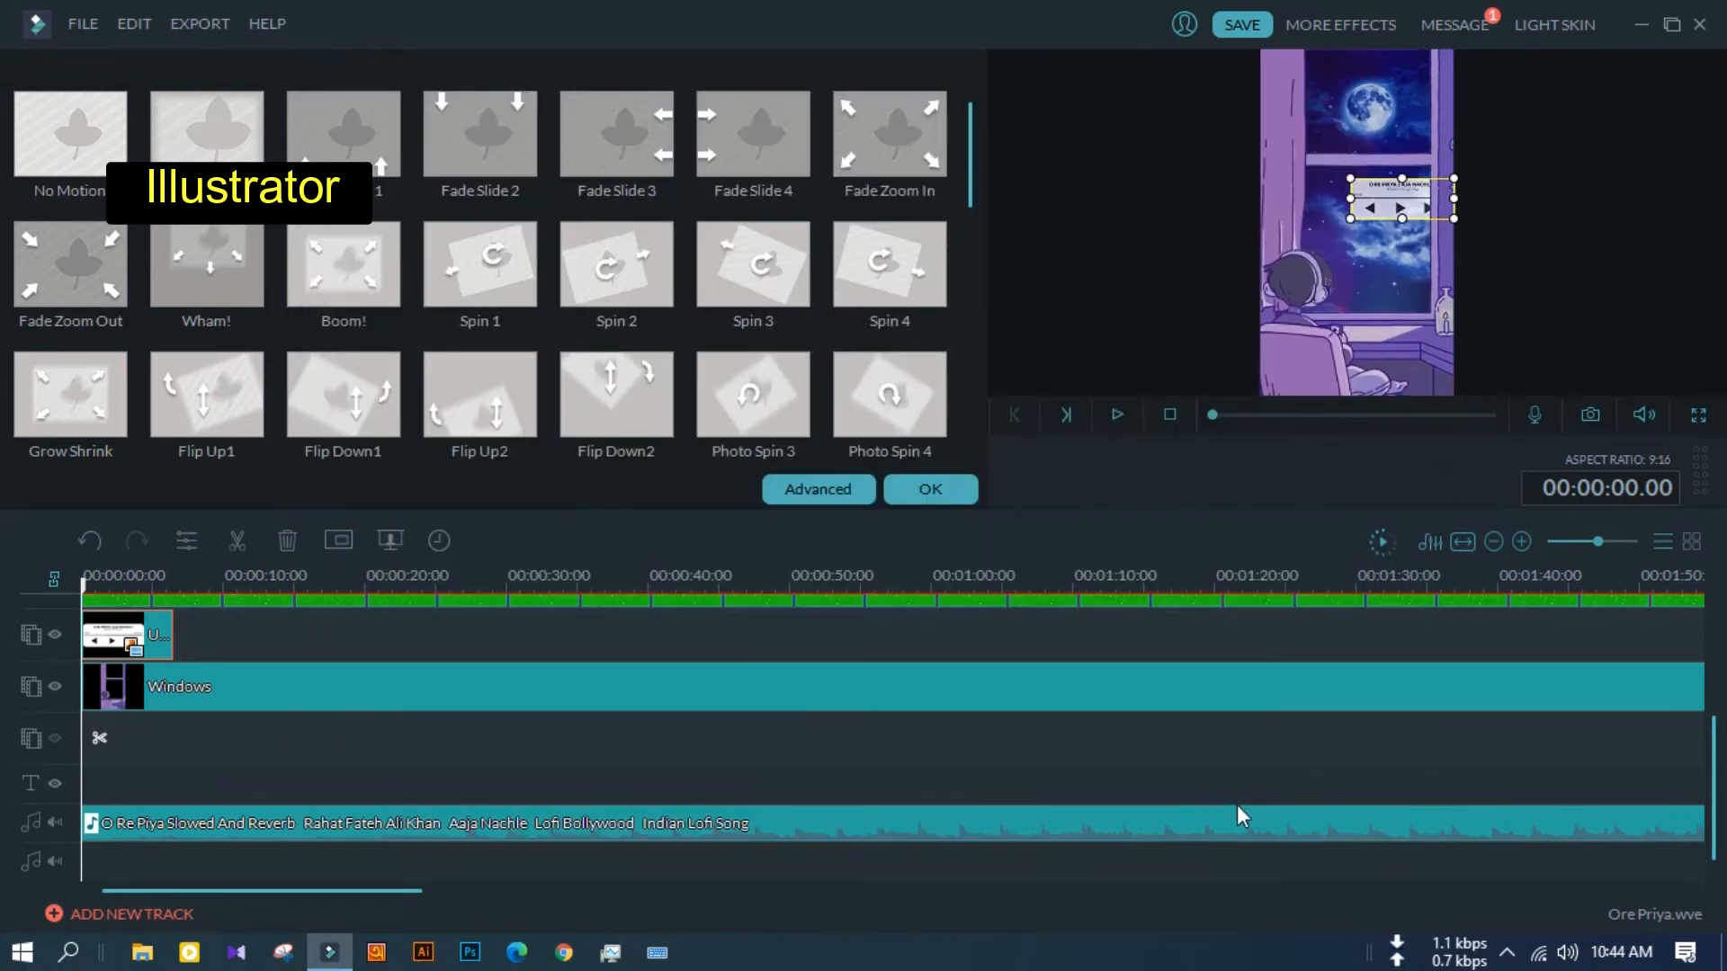
left_click(956, 492)
Play the start of the player clip's movement and split the clip at 00:00:04.08
right_click(126, 620)
left_click(203, 389)
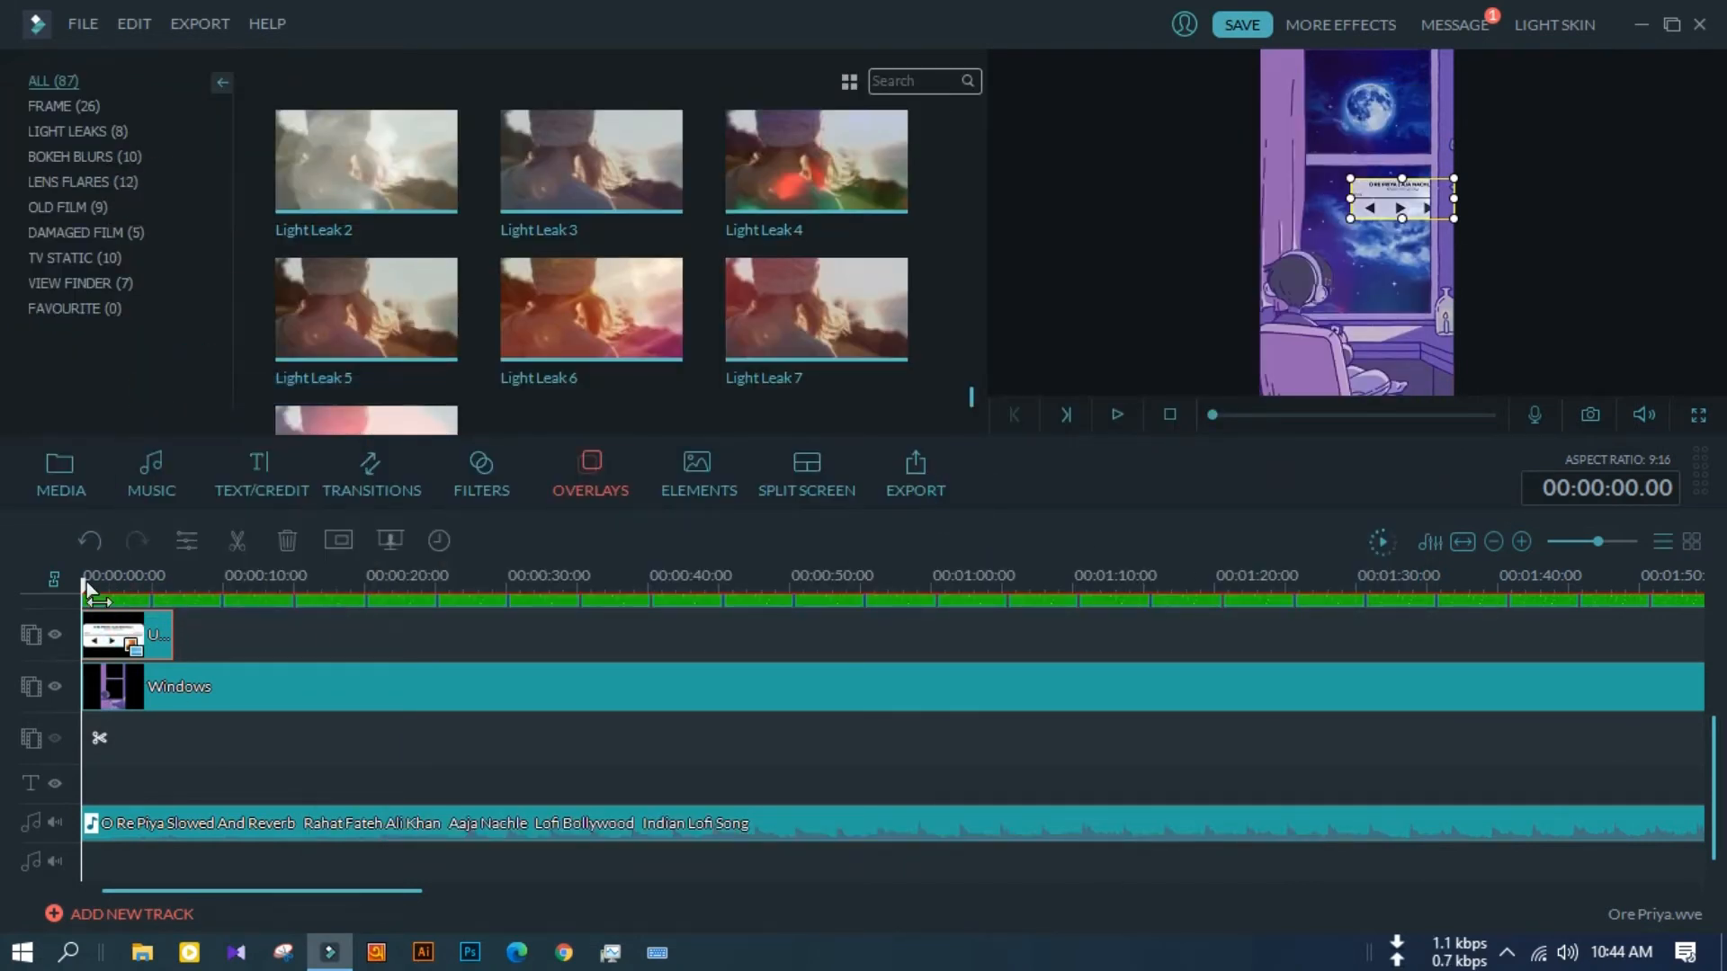
left_click_drag(87, 581, 132, 585)
key("space")
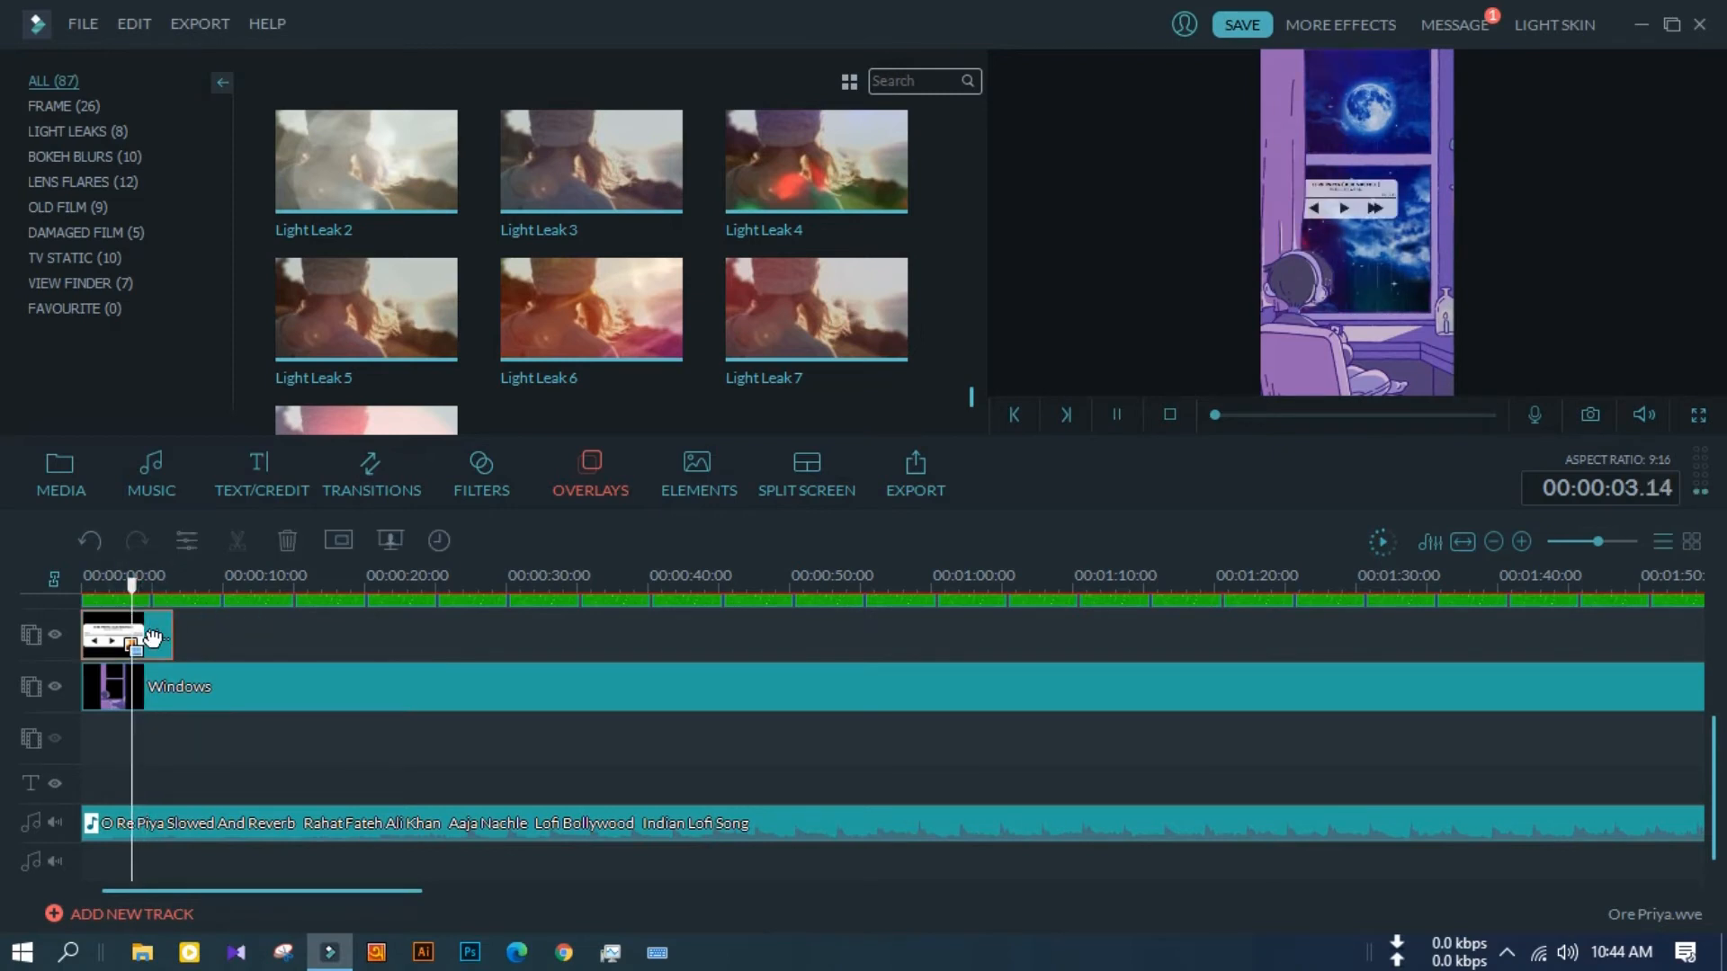
left_click(156, 638)
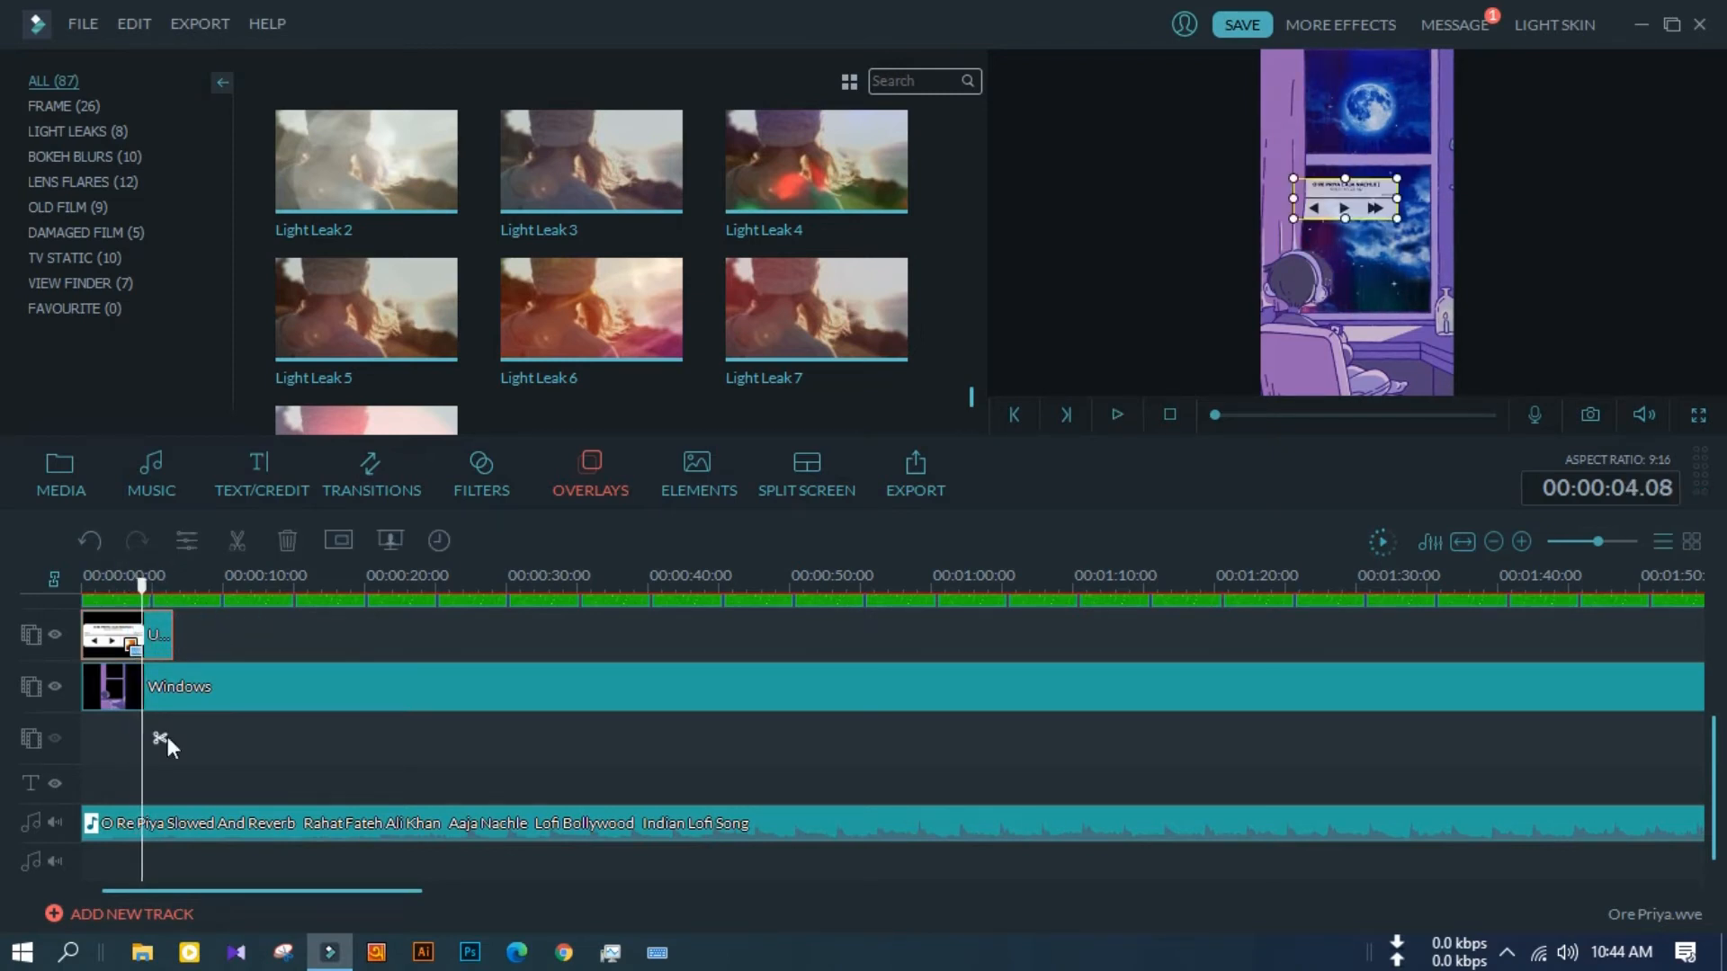
left_click(160, 738)
right_click(147, 632)
left_click(148, 641)
left_click(695, 495)
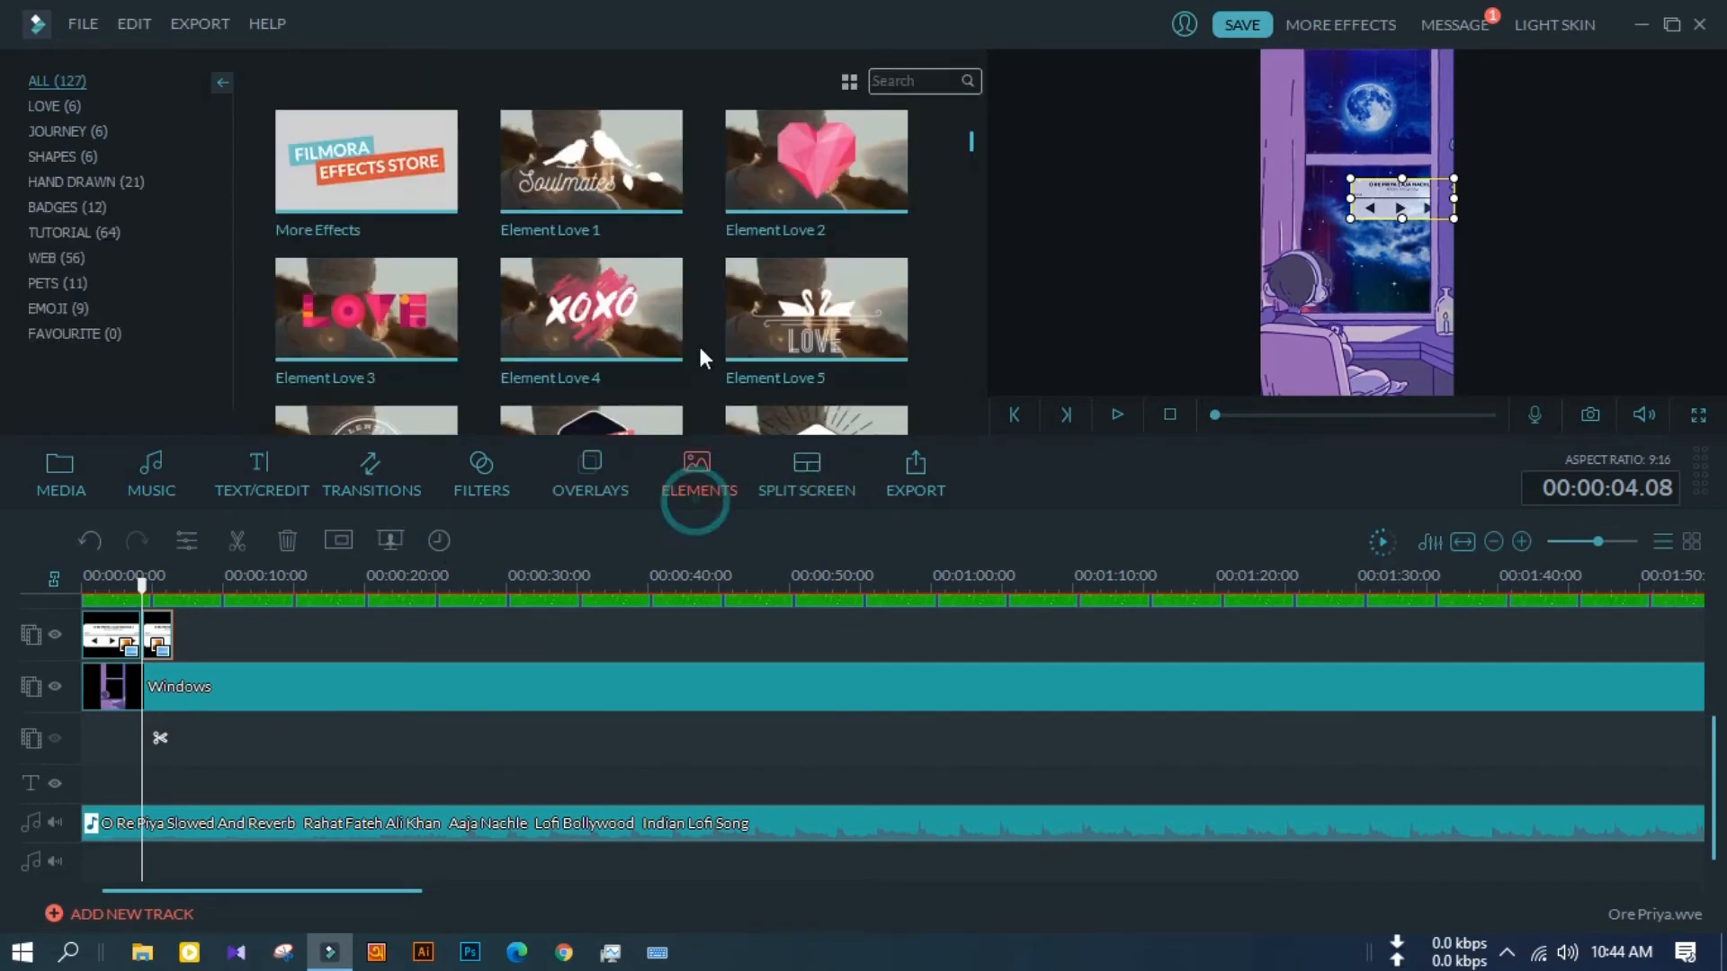
Apply a rightward motion preset to the second part of the split player clip
double_click(163, 624)
scroll(963, 360, "down", 10)
scroll(670, 342, "up", 5)
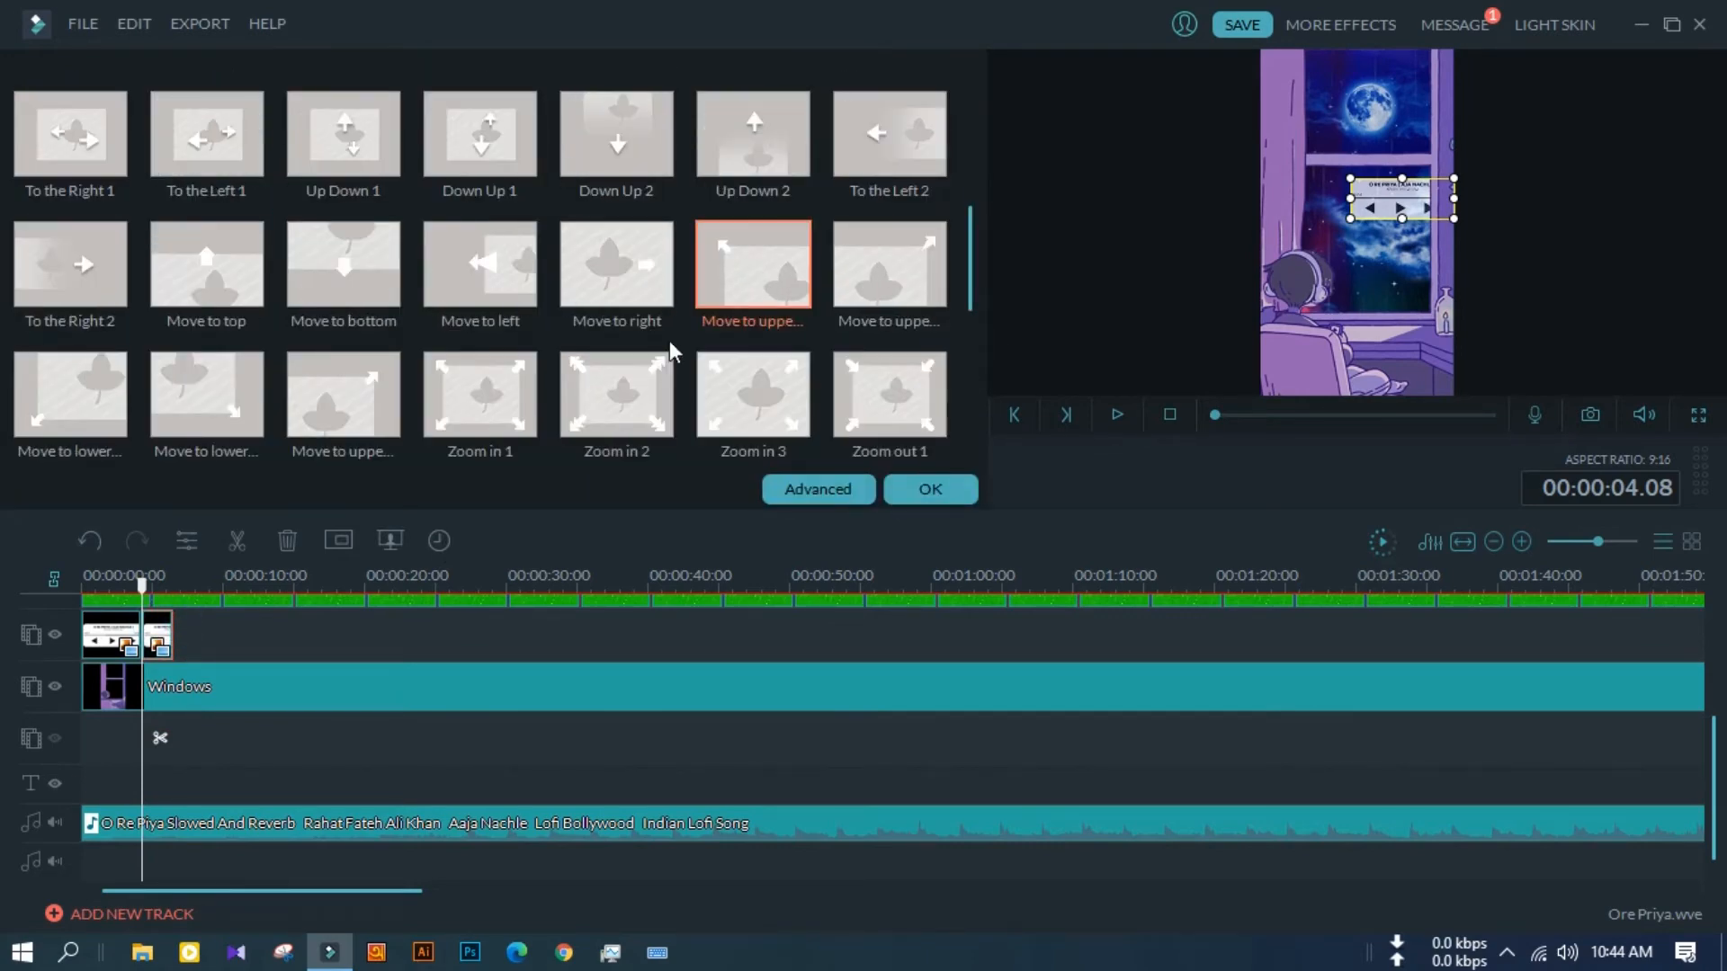
left_click(930, 489)
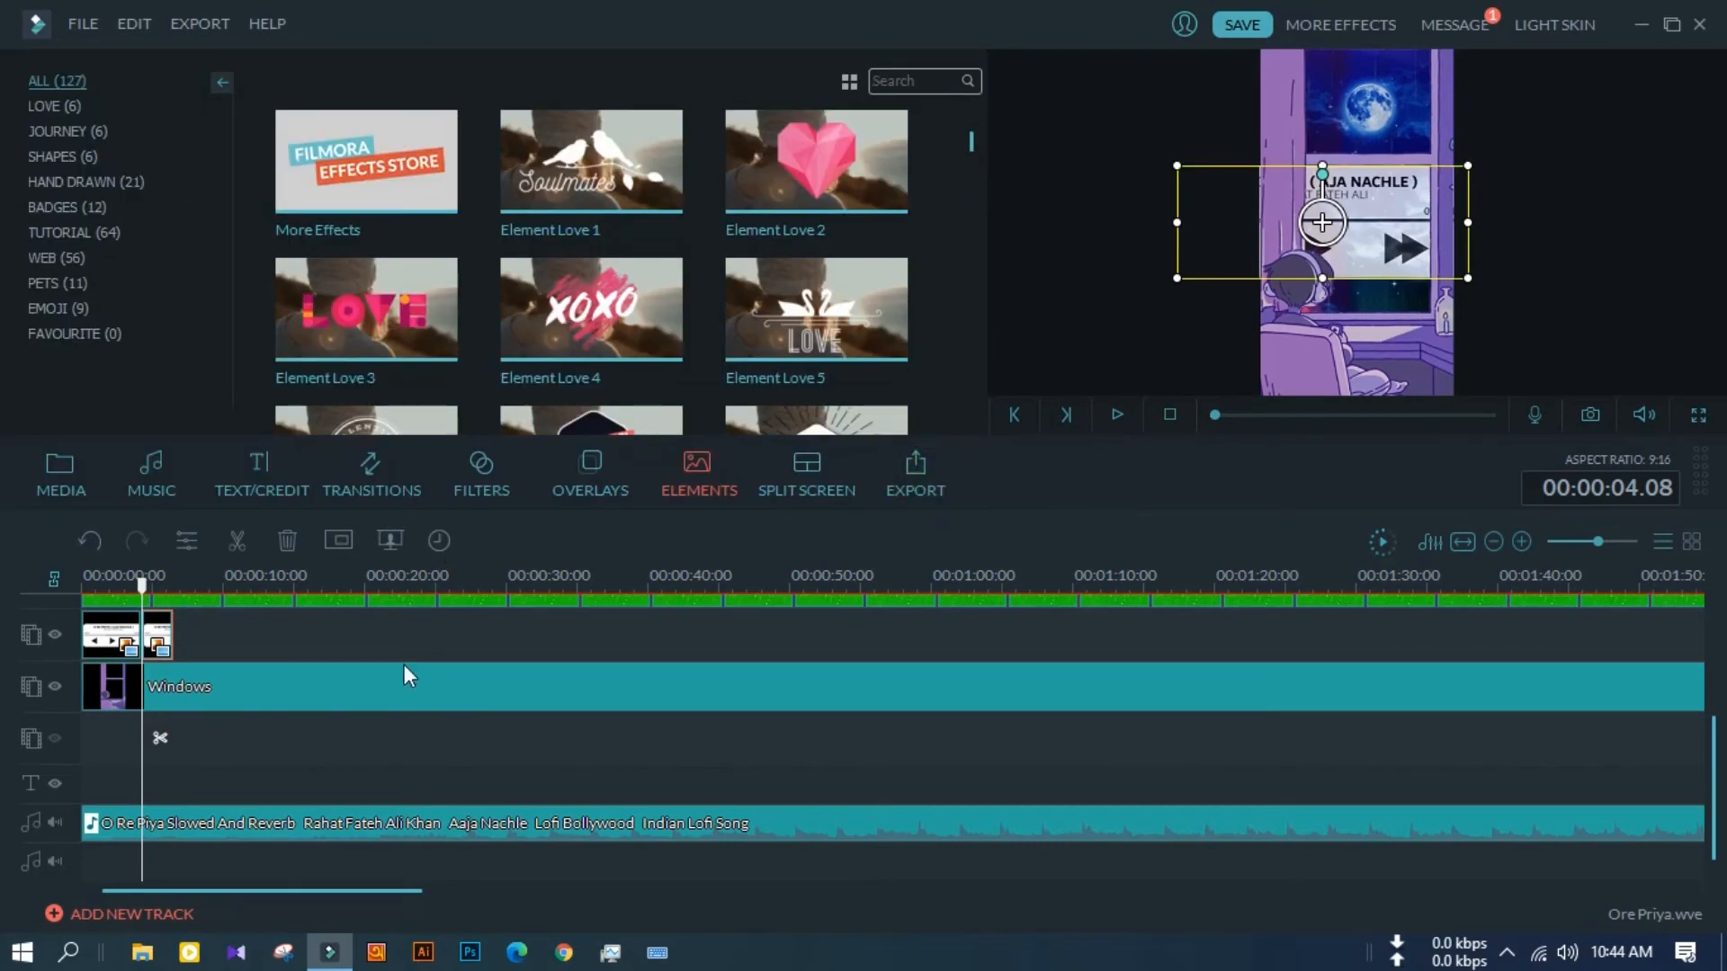
Move the Windows clip down a track and place the second player clip at the timeline start, directly below the first
left_click(270, 677)
left_click_drag(168, 646, 222, 751)
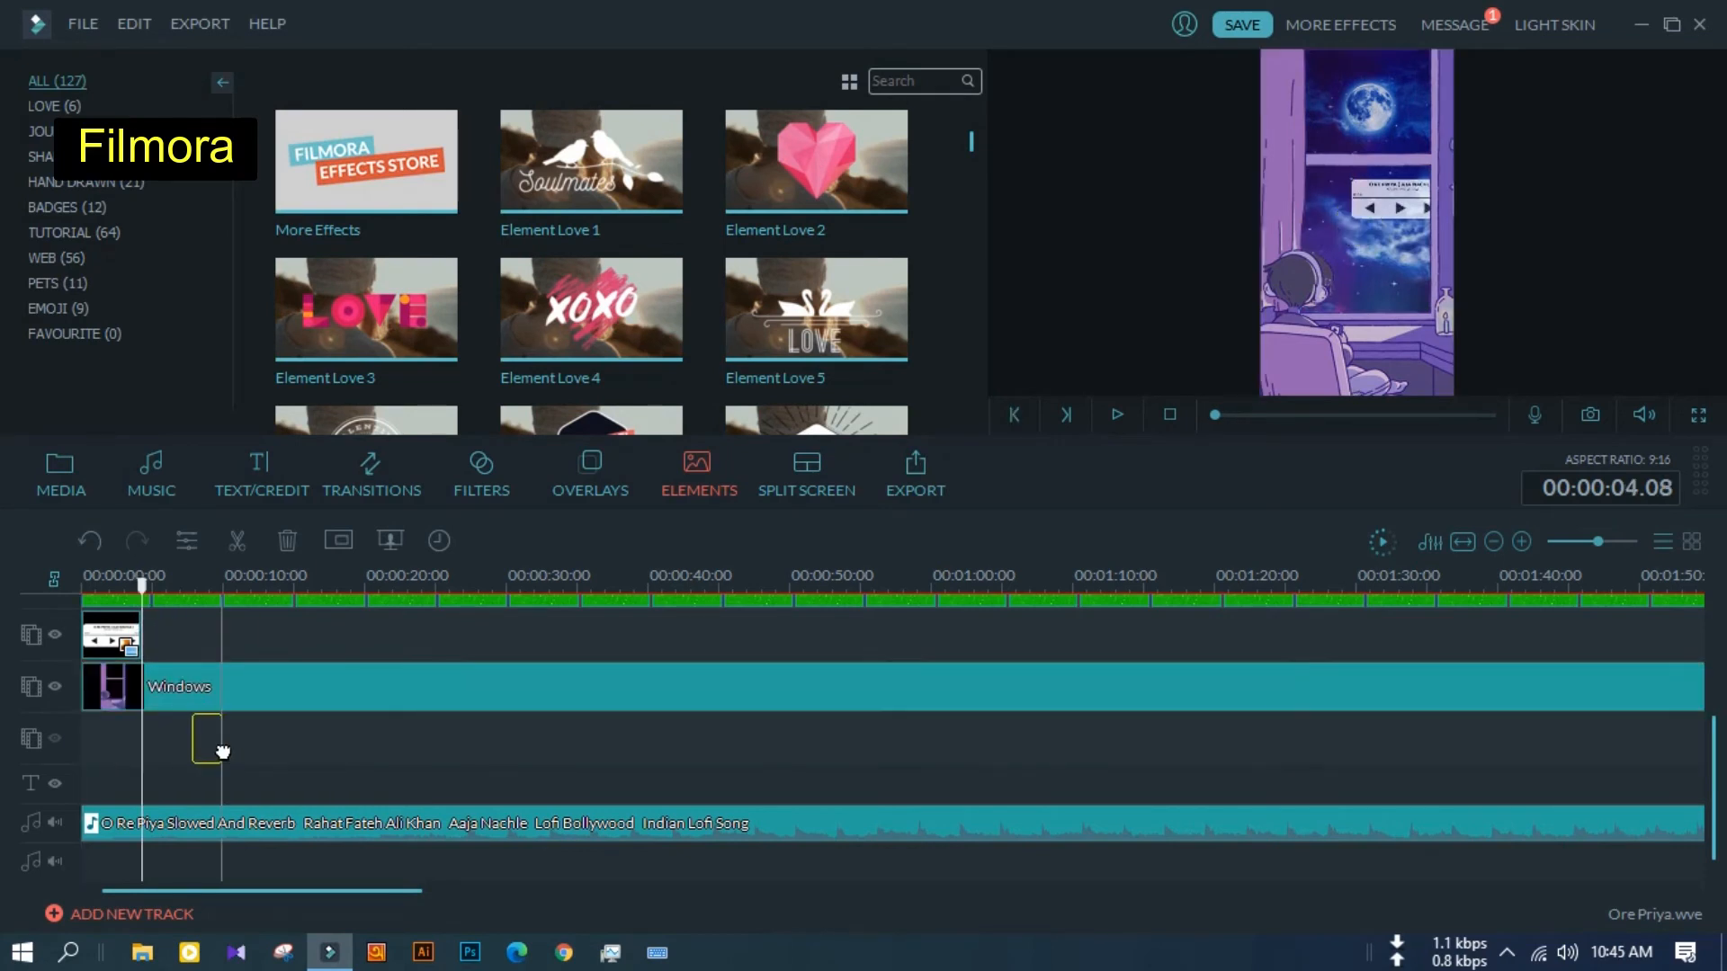
left_click_drag(274, 677, 291, 782)
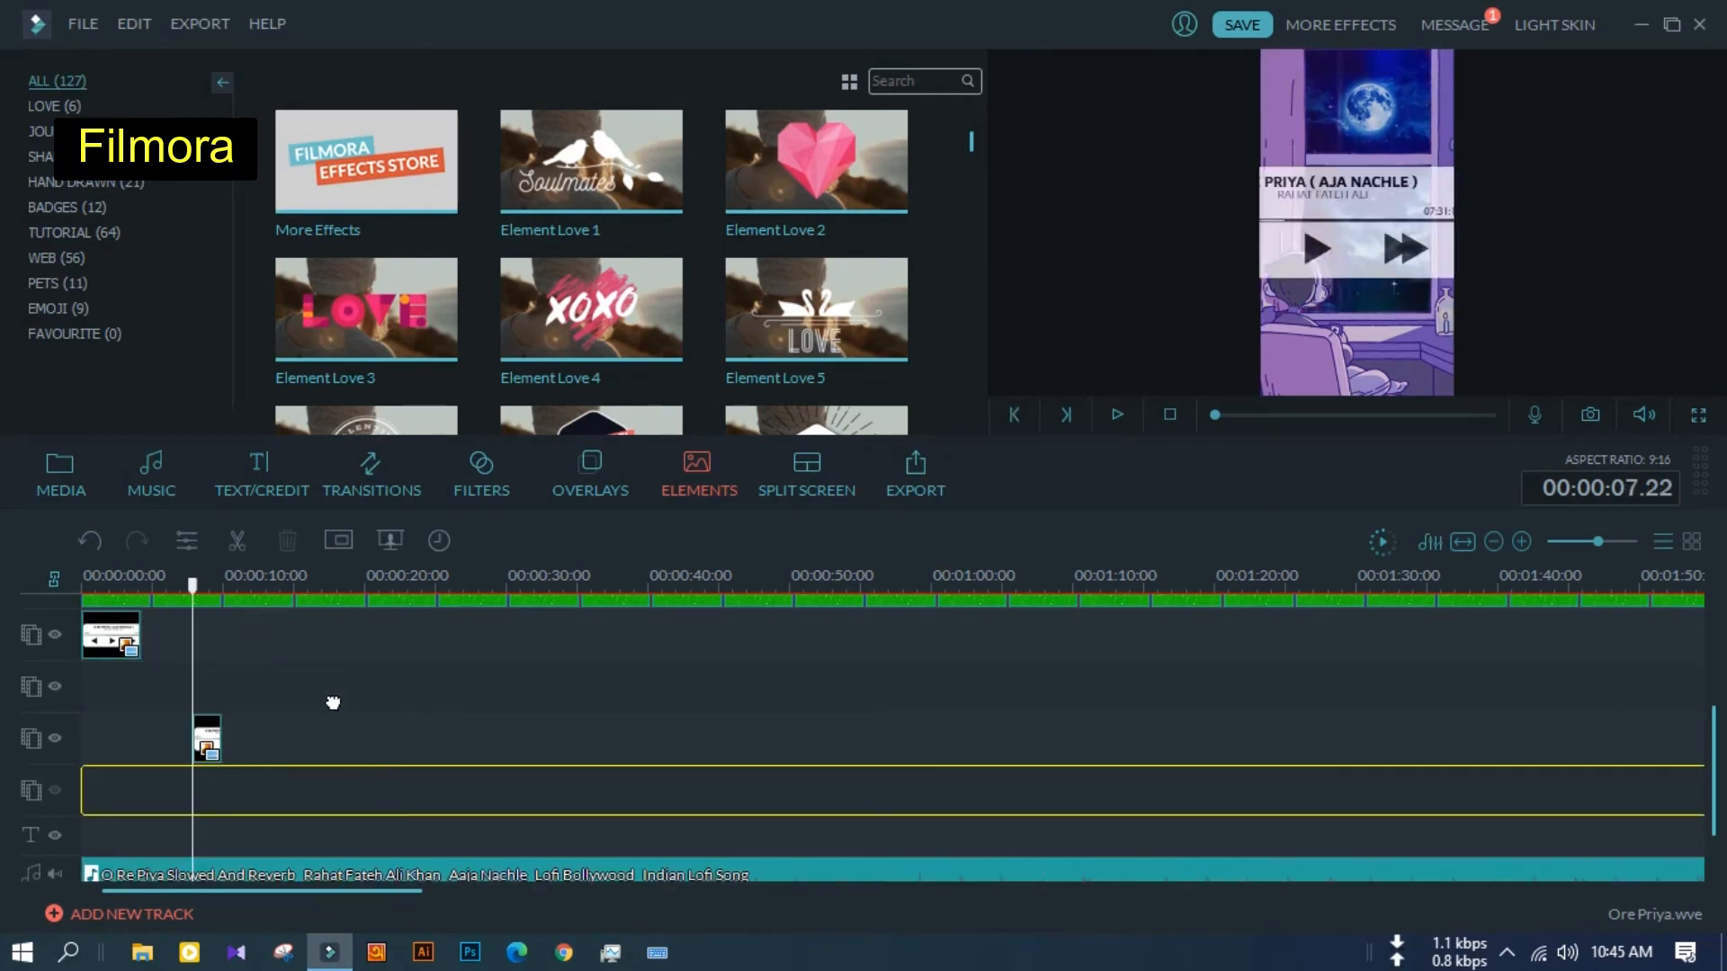
left_click_drag(214, 683, 108, 687)
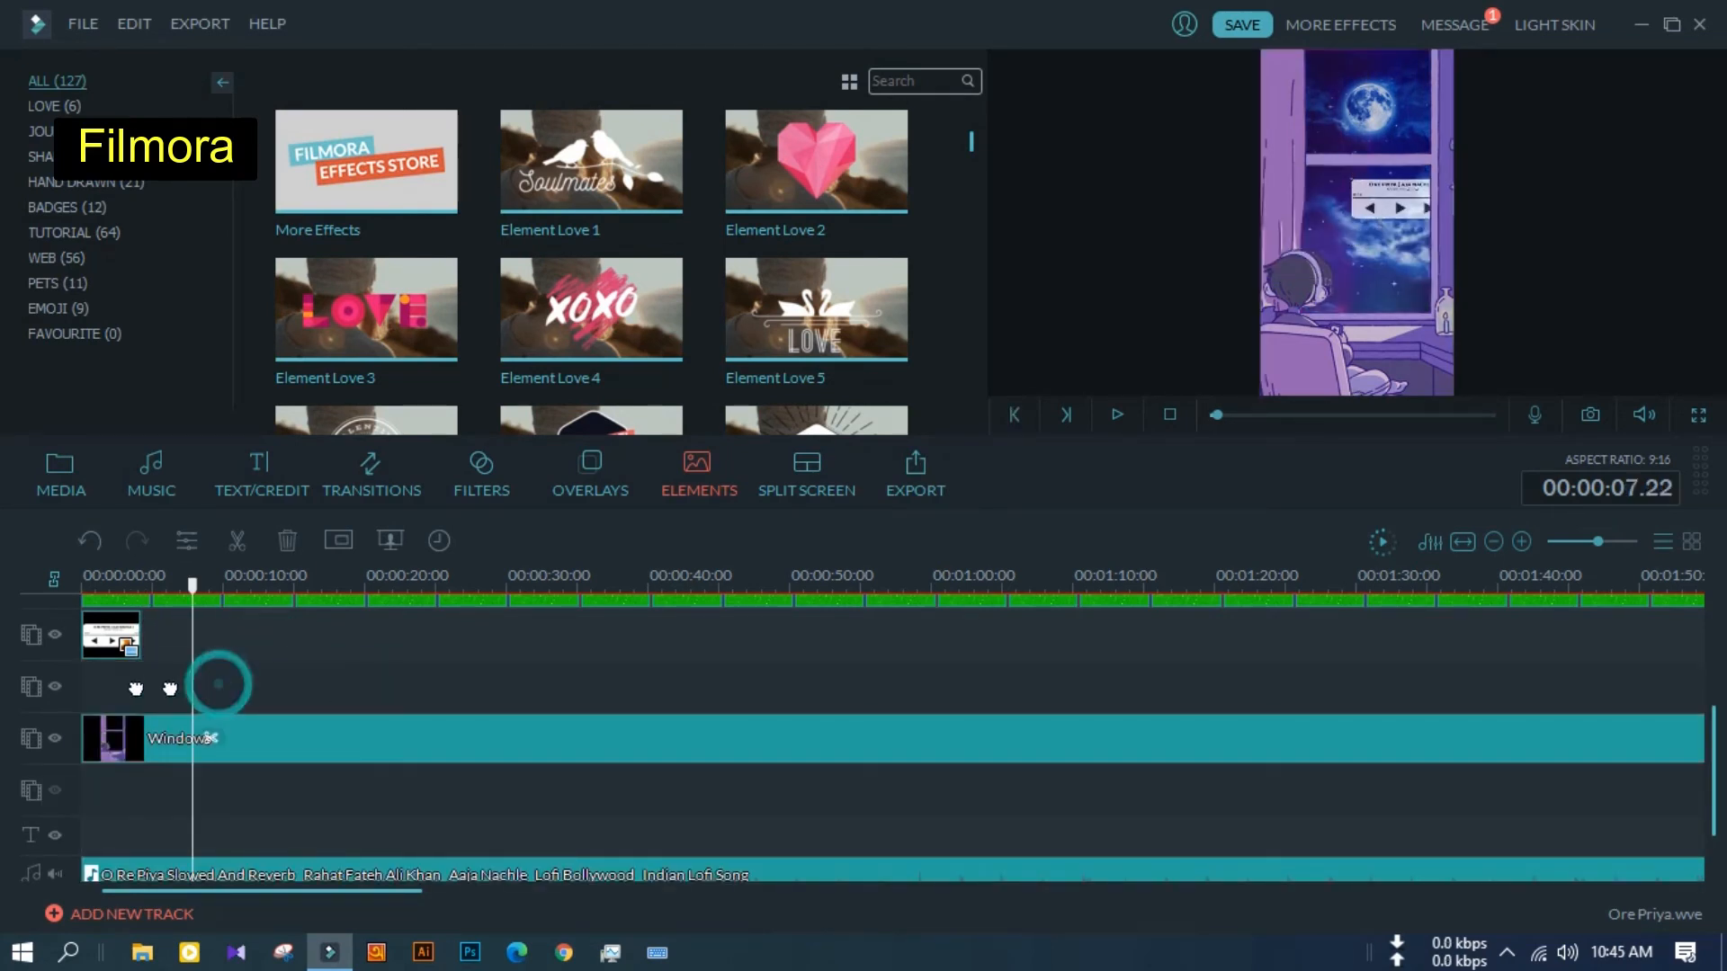
left_click(1613, 541)
left_click(331, 653)
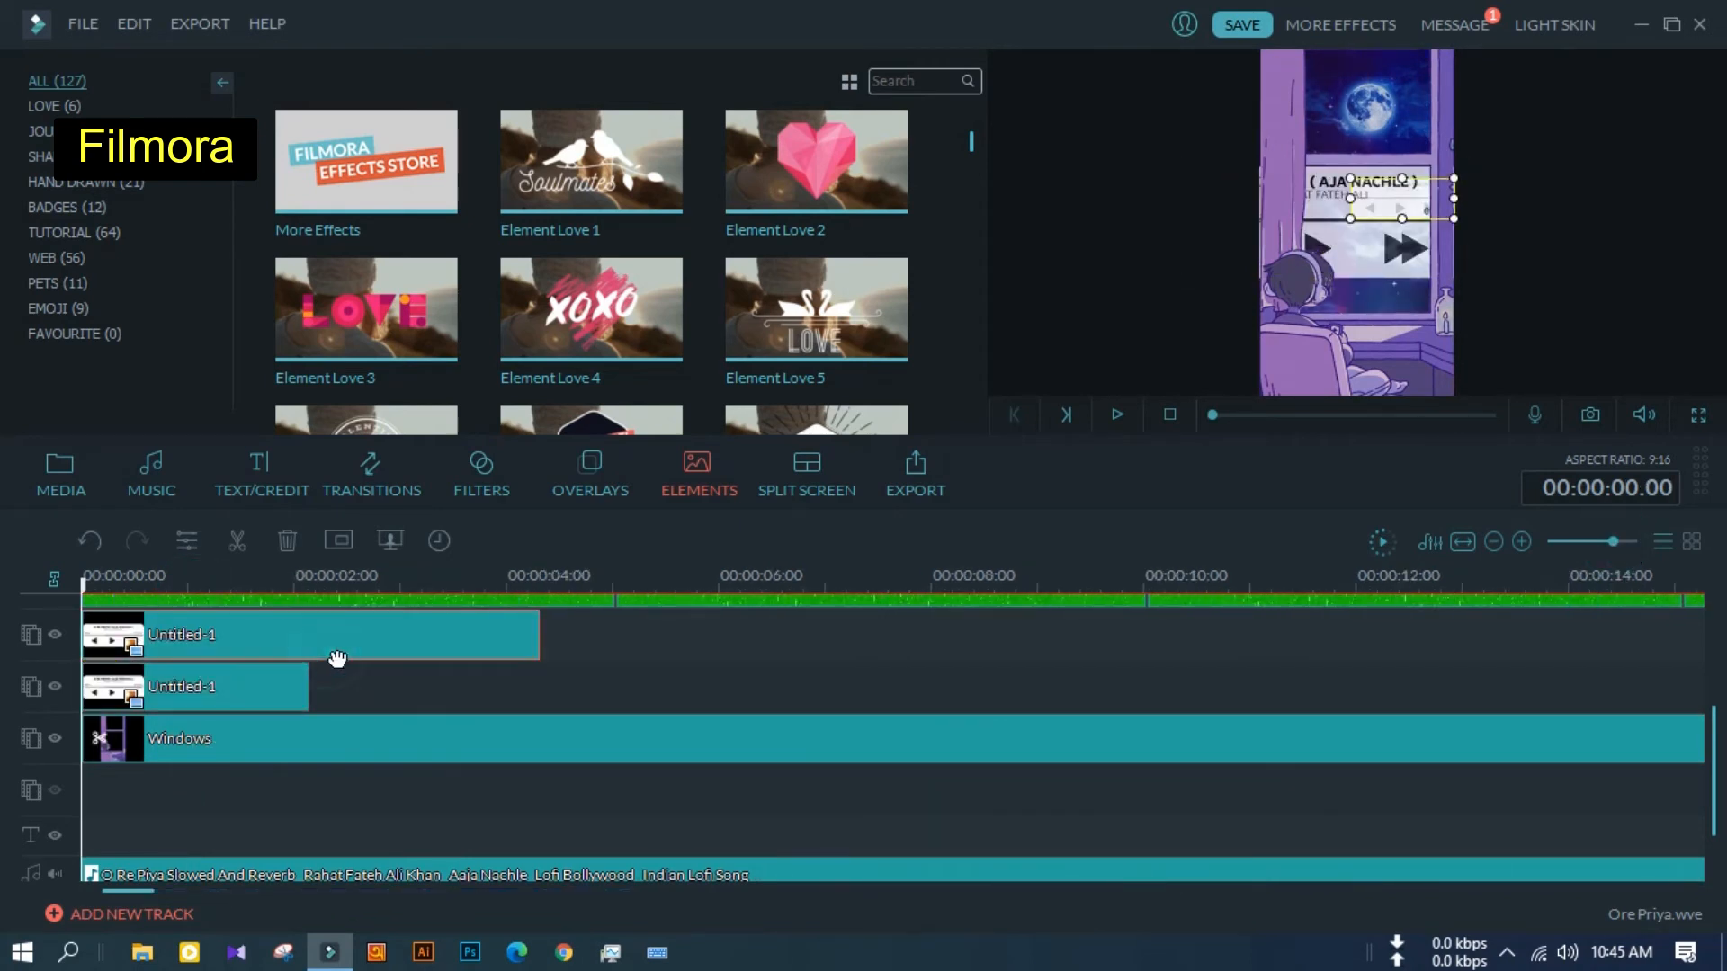
Shrink the second player clip's image in the preview to about the size of the first player image
left_click_drag(87, 583, 235, 601)
left_click(219, 695)
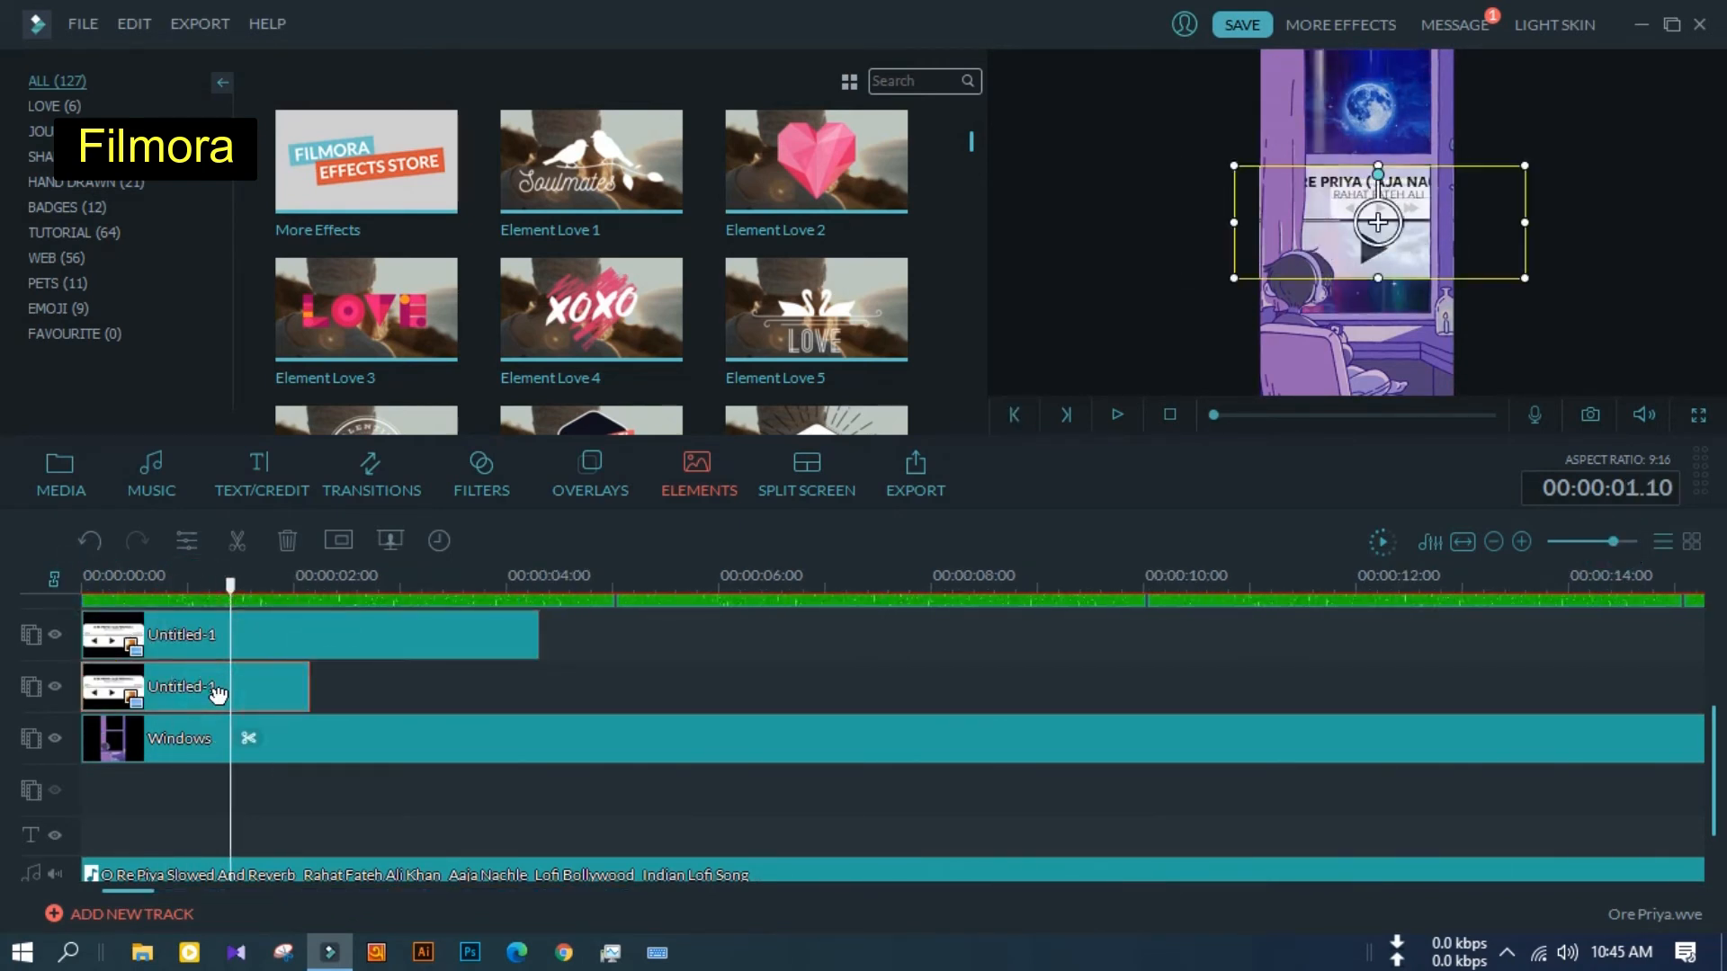
left_click_drag(1457, 243, 1465, 311)
left_click_drag(1242, 234, 1395, 239)
Move the second player clip to start at 00:00:02.04 and align its image with the first player image in the preview
left_click_drag(235, 601, 349, 601)
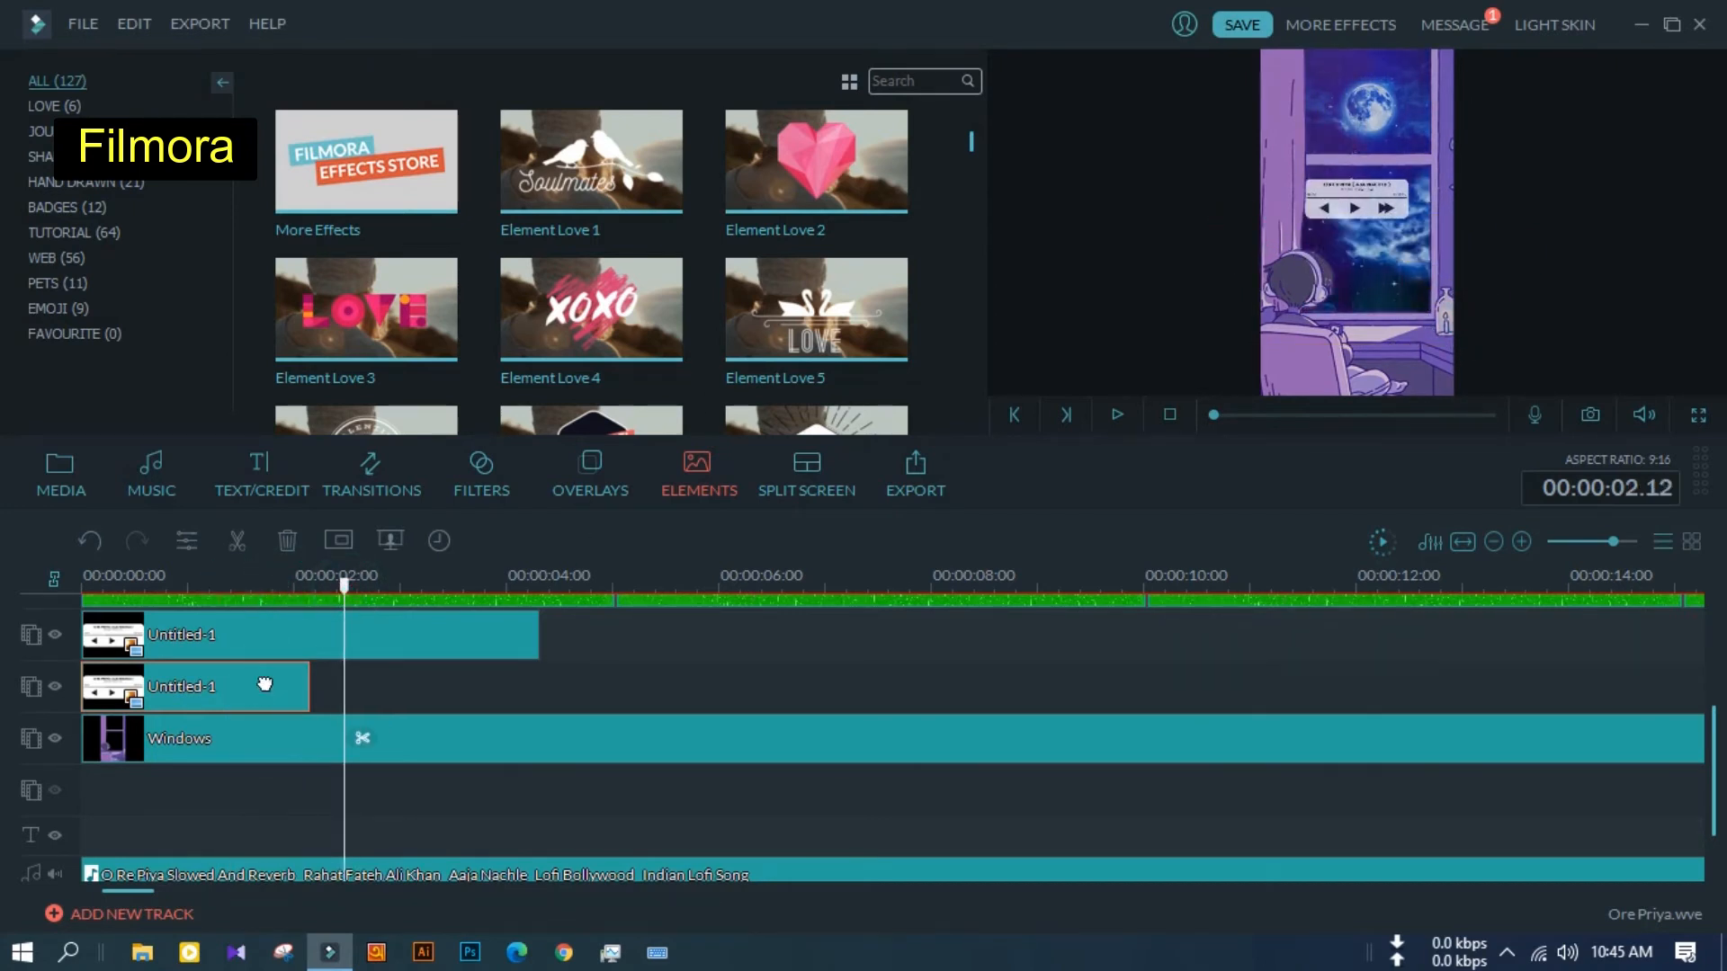
left_click_drag(264, 683, 375, 676)
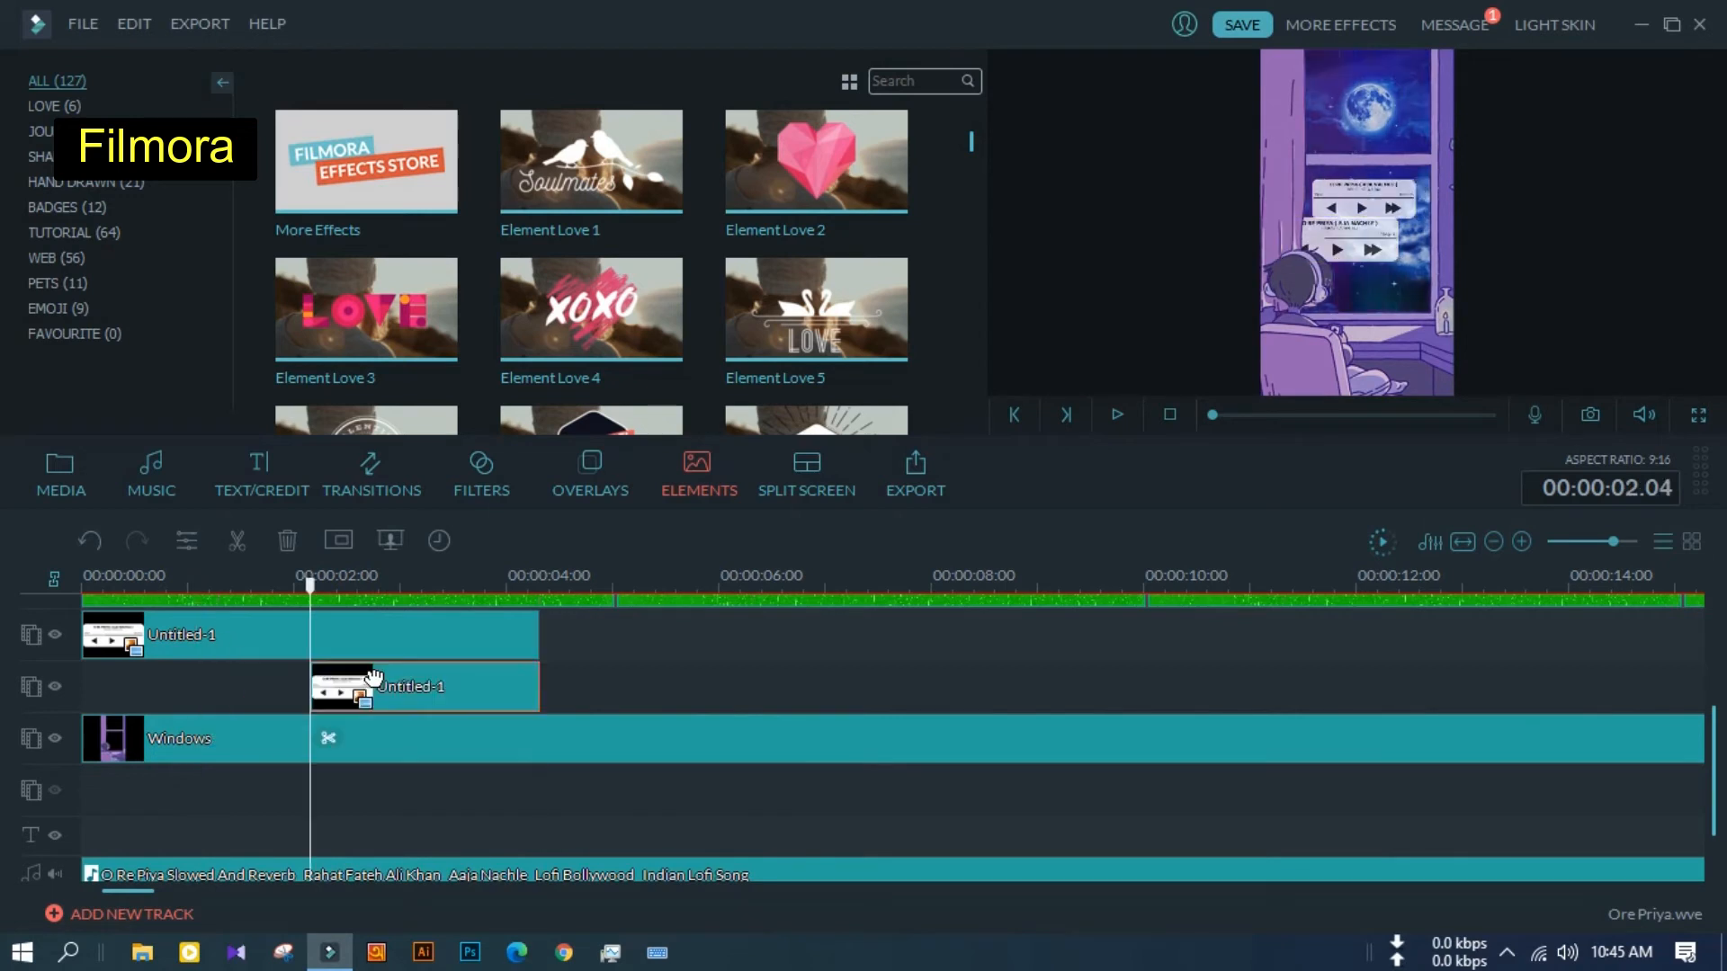
left_click_drag(1339, 240, 1370, 203)
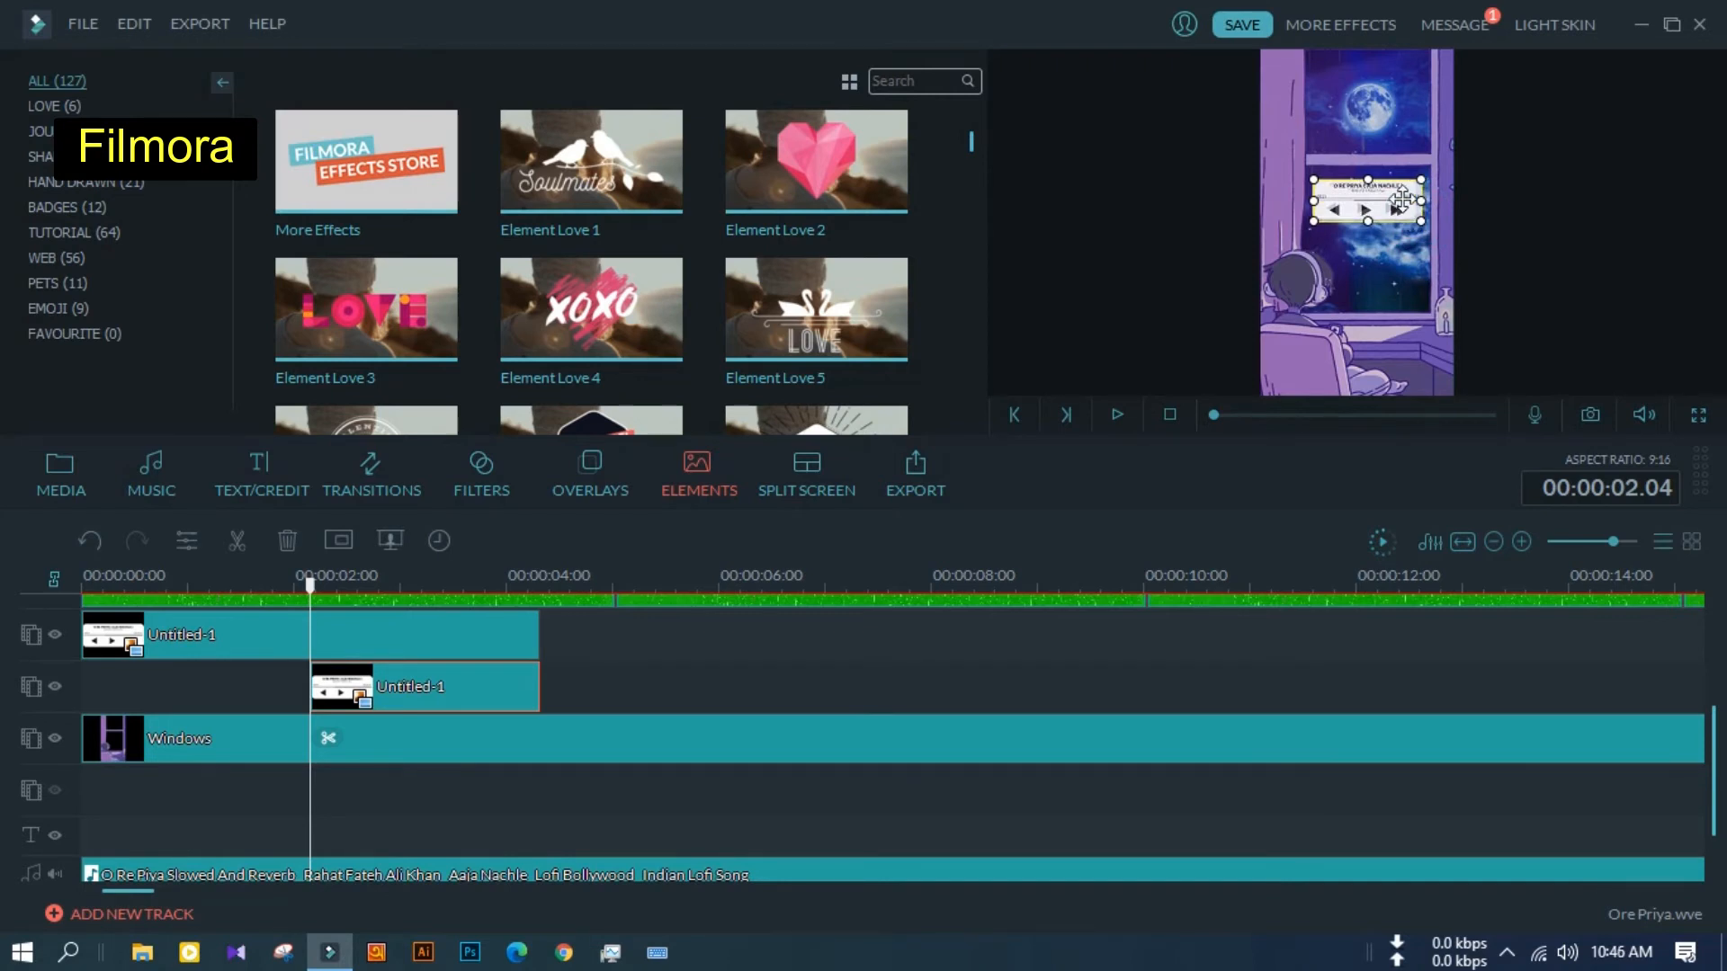
left_click_drag(1401, 198, 1381, 196)
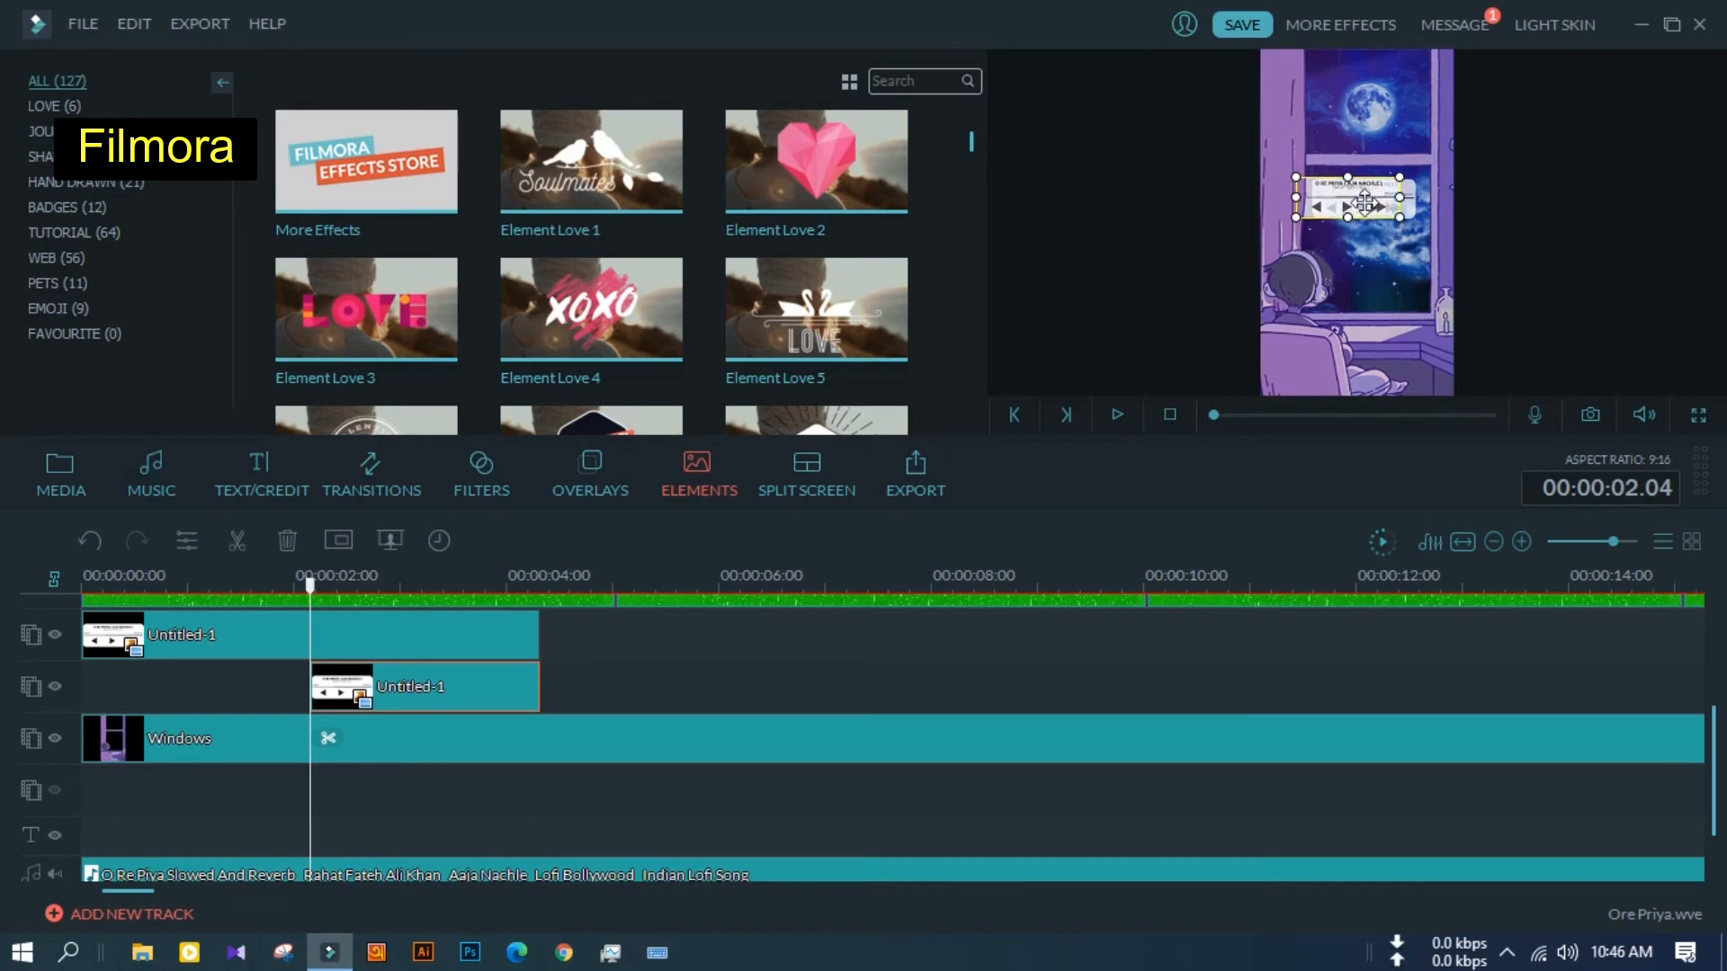
left_click_drag(1364, 203, 1366, 205)
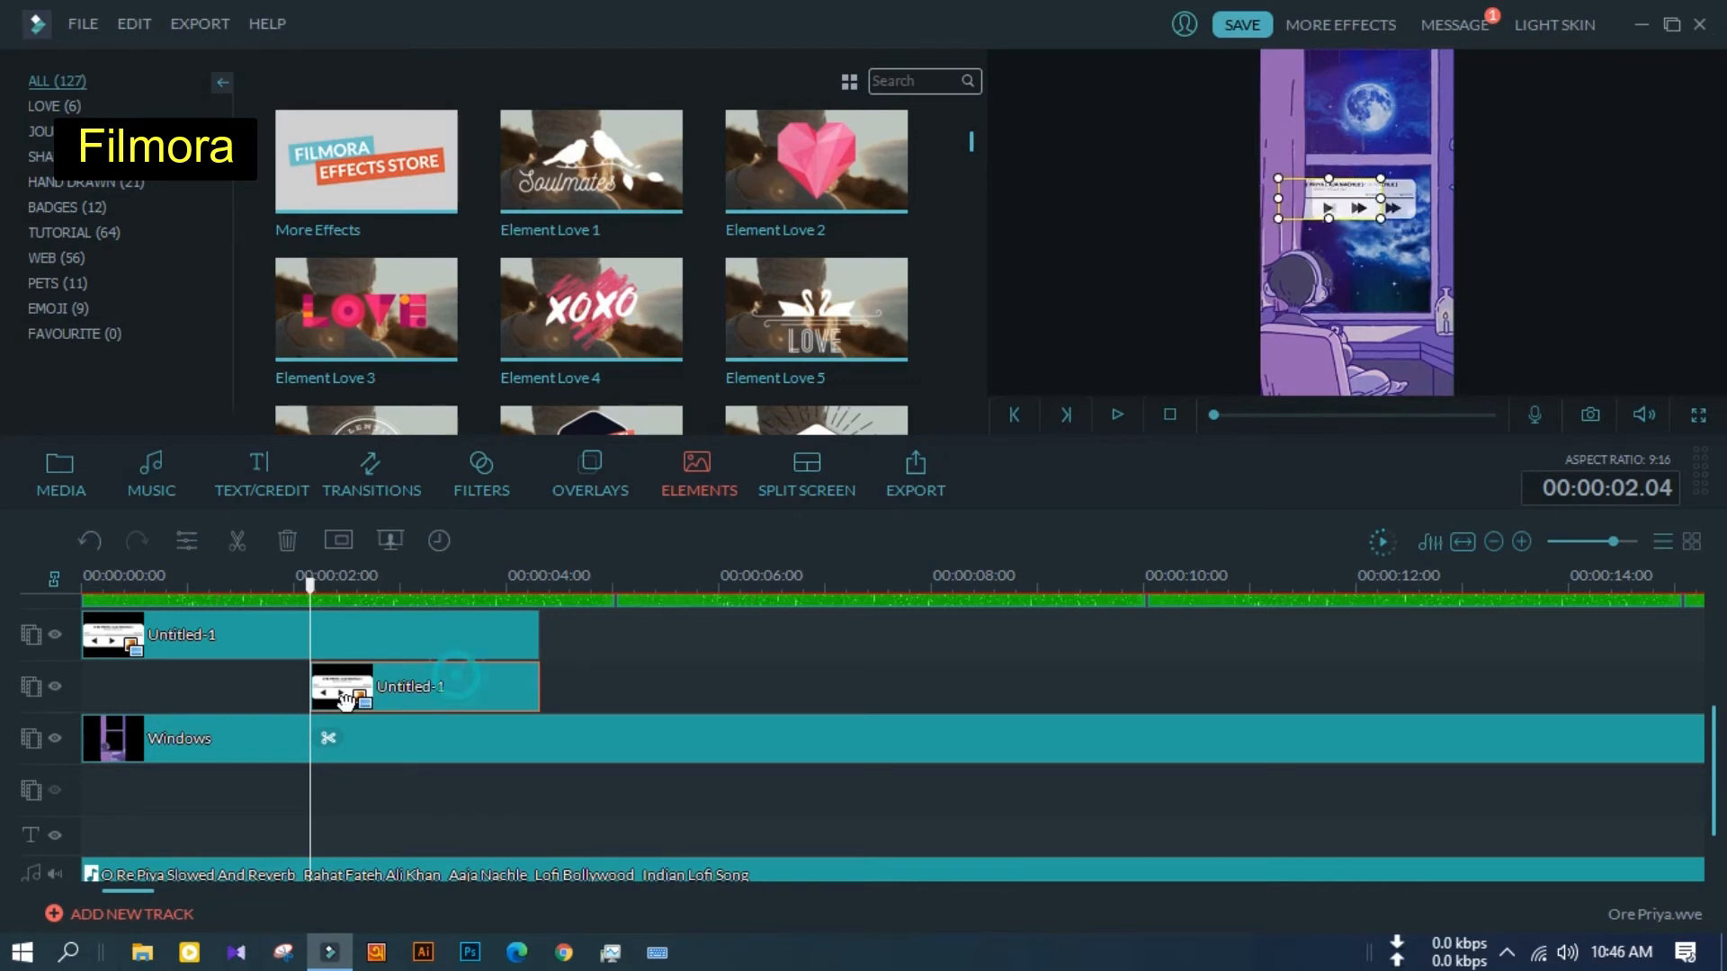
Extend the second player clip to the first one's length, place it directly after the first on the same track and play both
left_click_drag(345, 700, 900, 621)
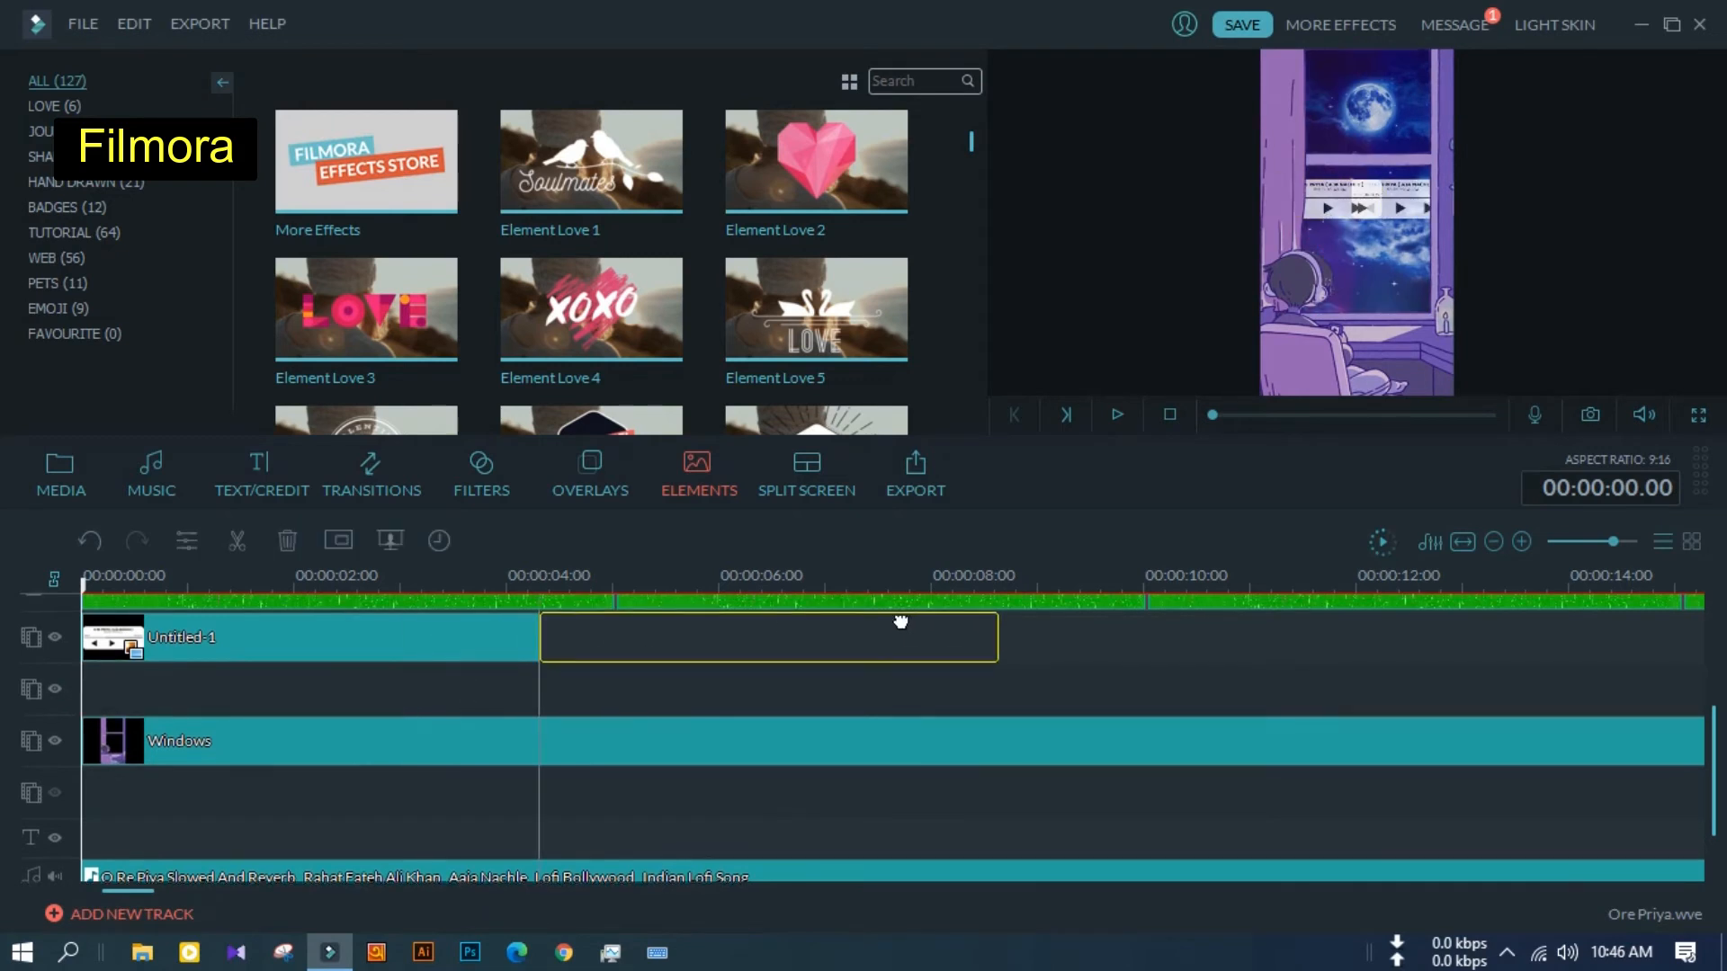
left_click_drag(756, 658, 758, 660)
left_click(219, 739)
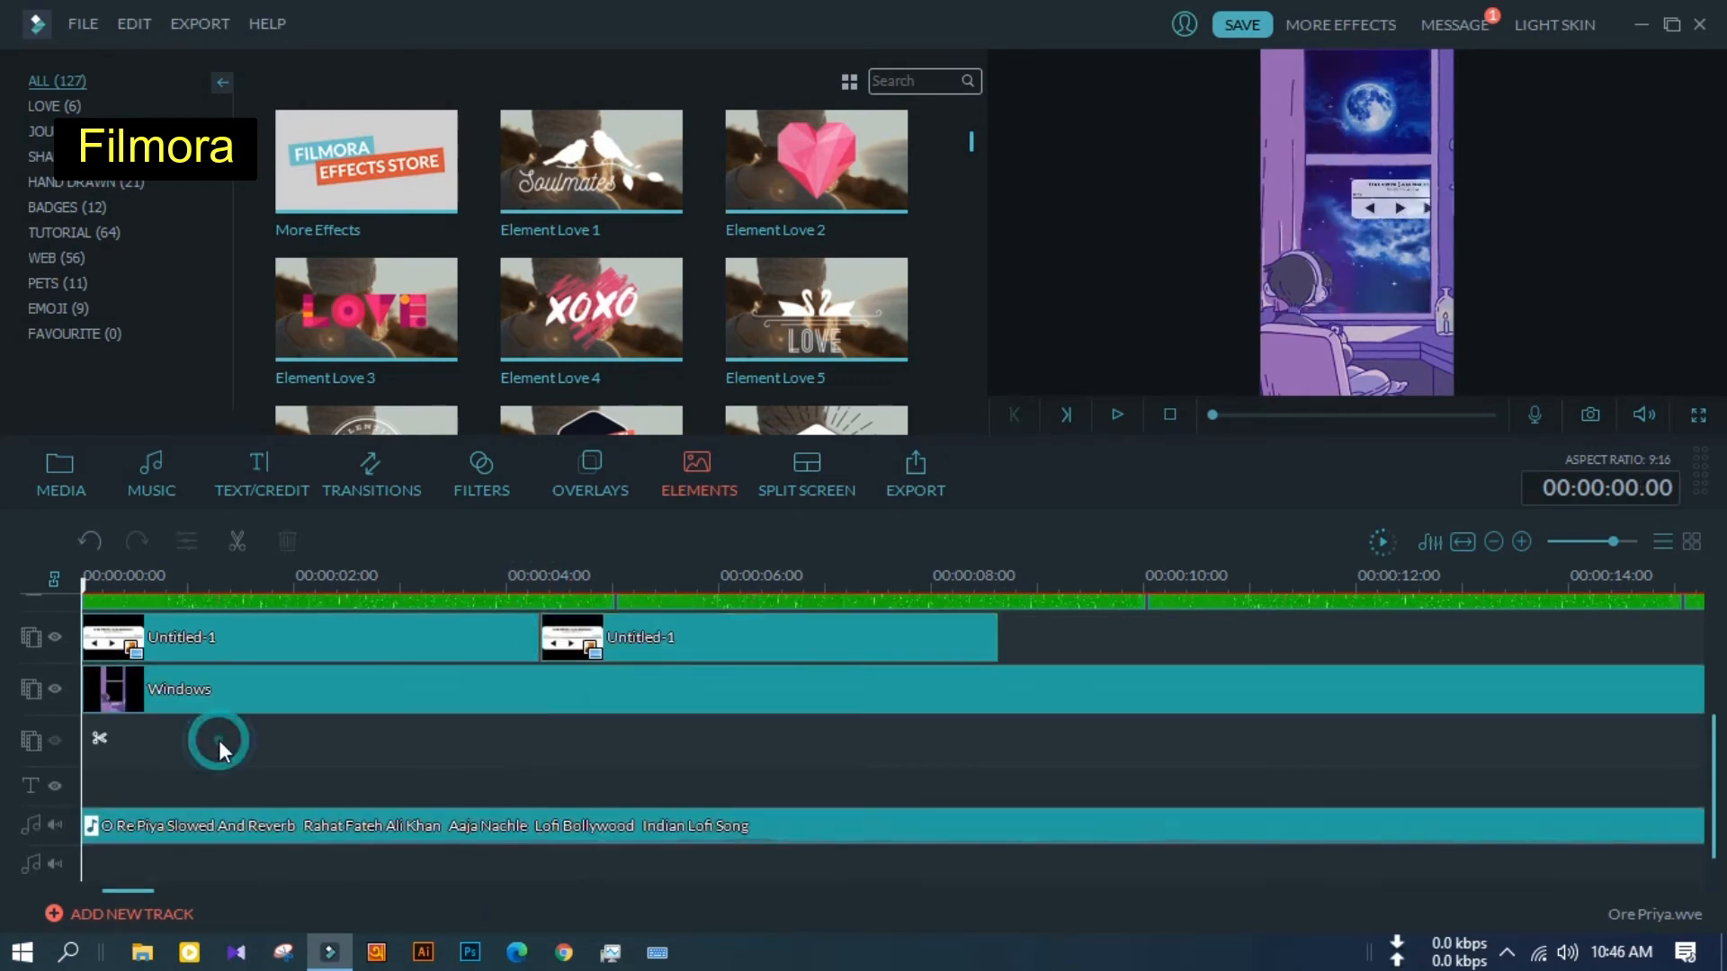
key("space")
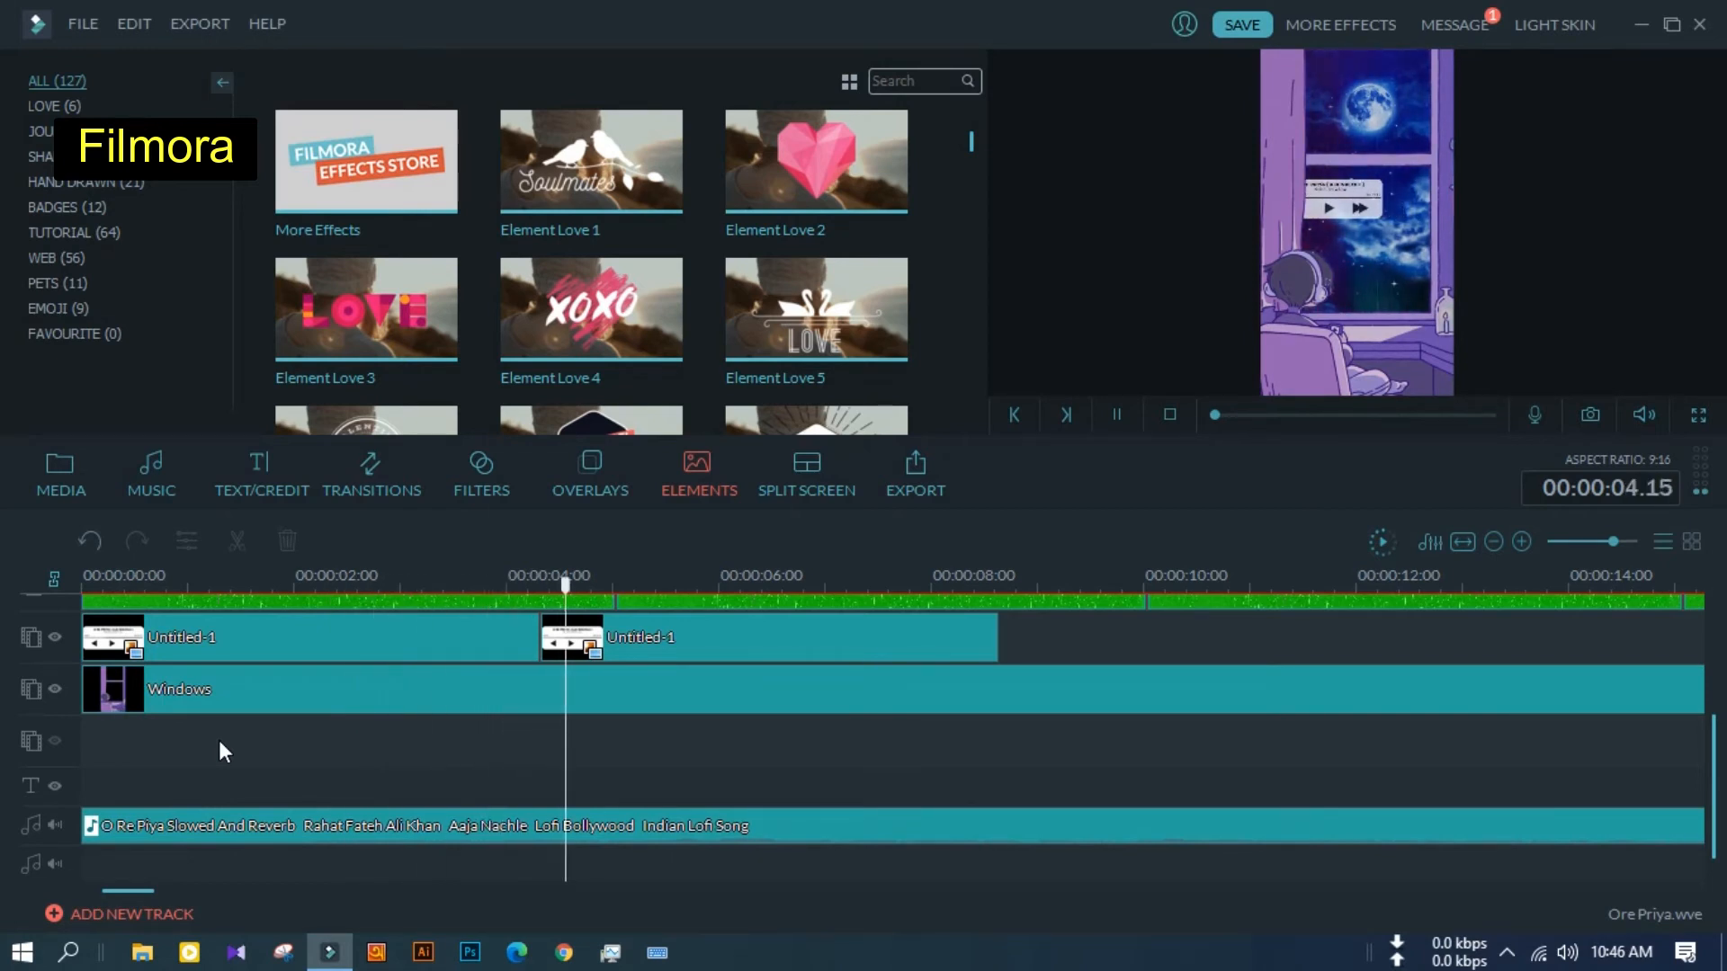
key("space")
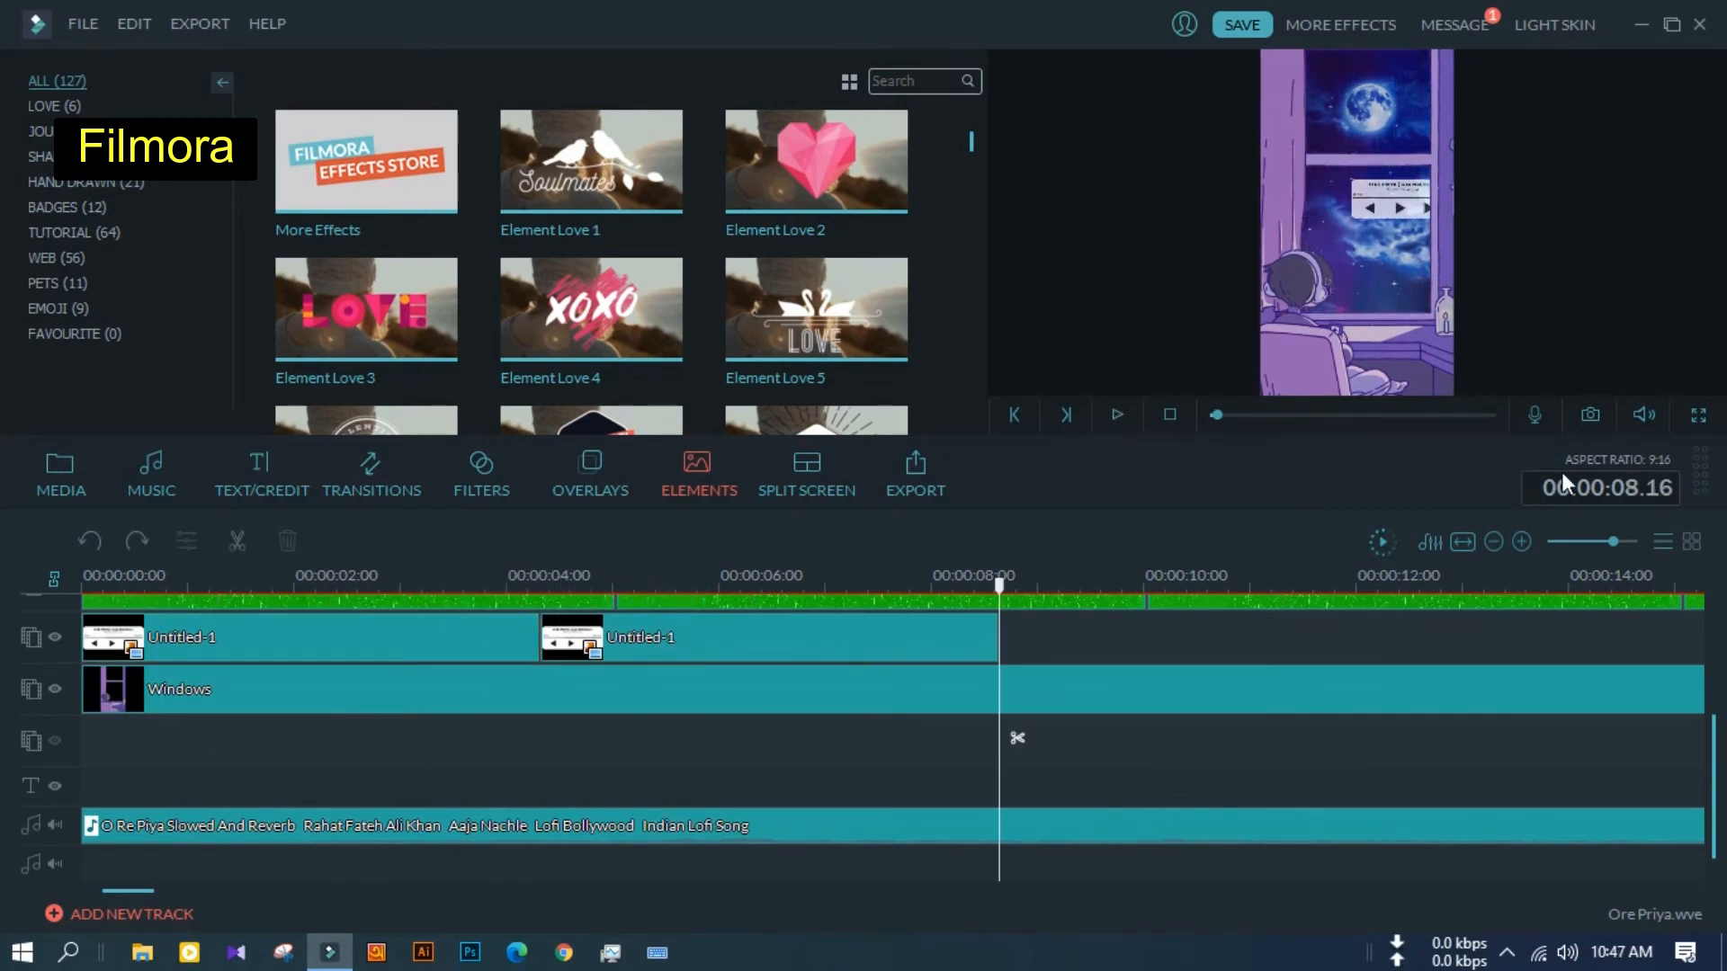
Paste the pair of player clips at 00:00:08.16, and copy all four player clips to 00:00:17.07
key("ctrl+v")
mouse_move(1612, 541)
left_mouse_down()
mouse_move(1593, 539)
mouse_move(1608, 542)
left_mouse_up()
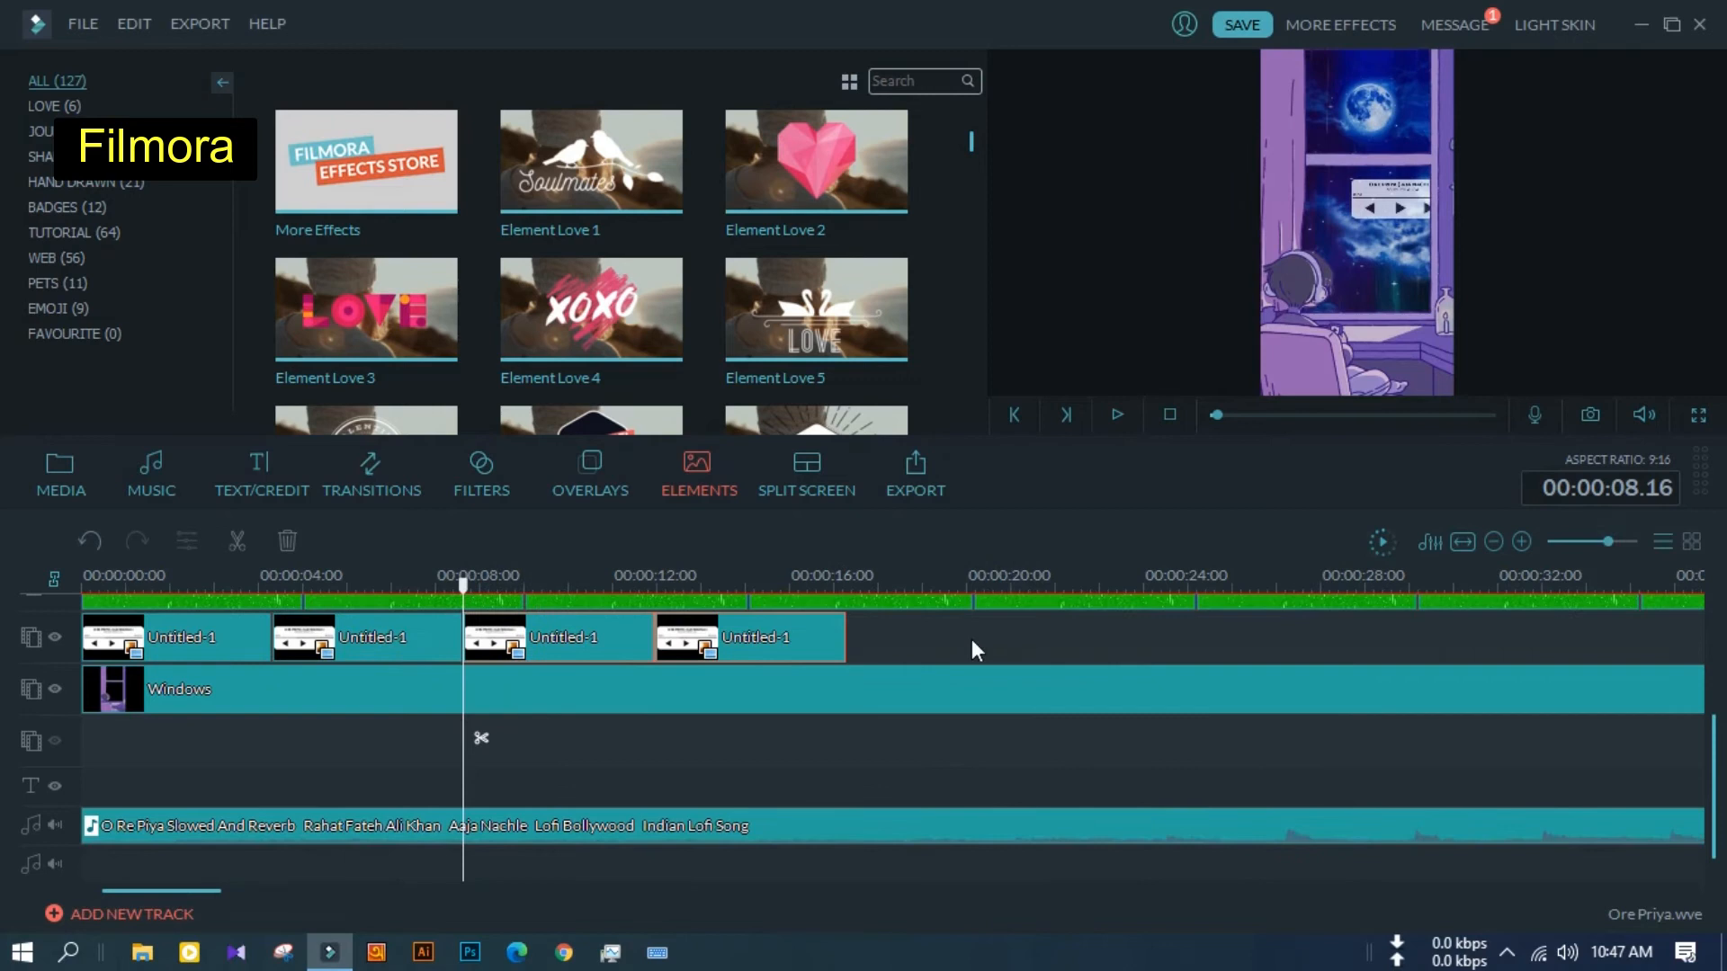
left_click_drag(170, 640, 174, 641)
right_click(178, 642)
left_click(248, 749)
right_click(927, 644)
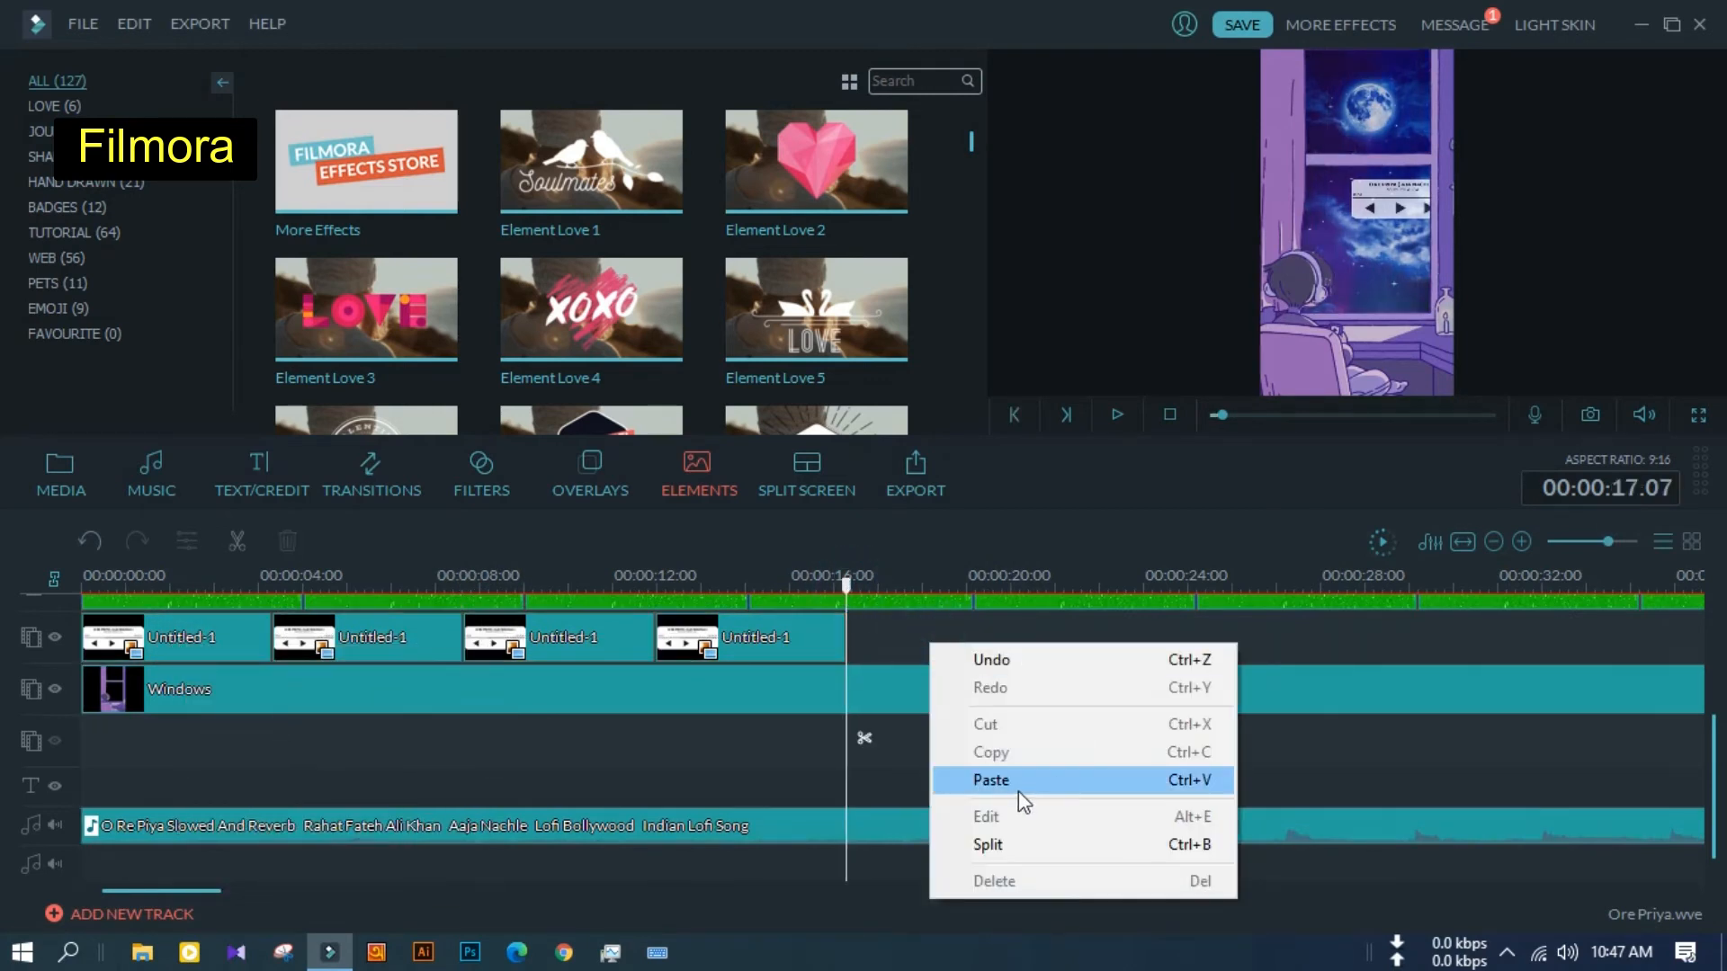
left_click(1018, 792)
Copy all eight player clips, paste them at 00:00:34.14 and paste them once more after the last clip
left_click_drag(1674, 633, 674, 668)
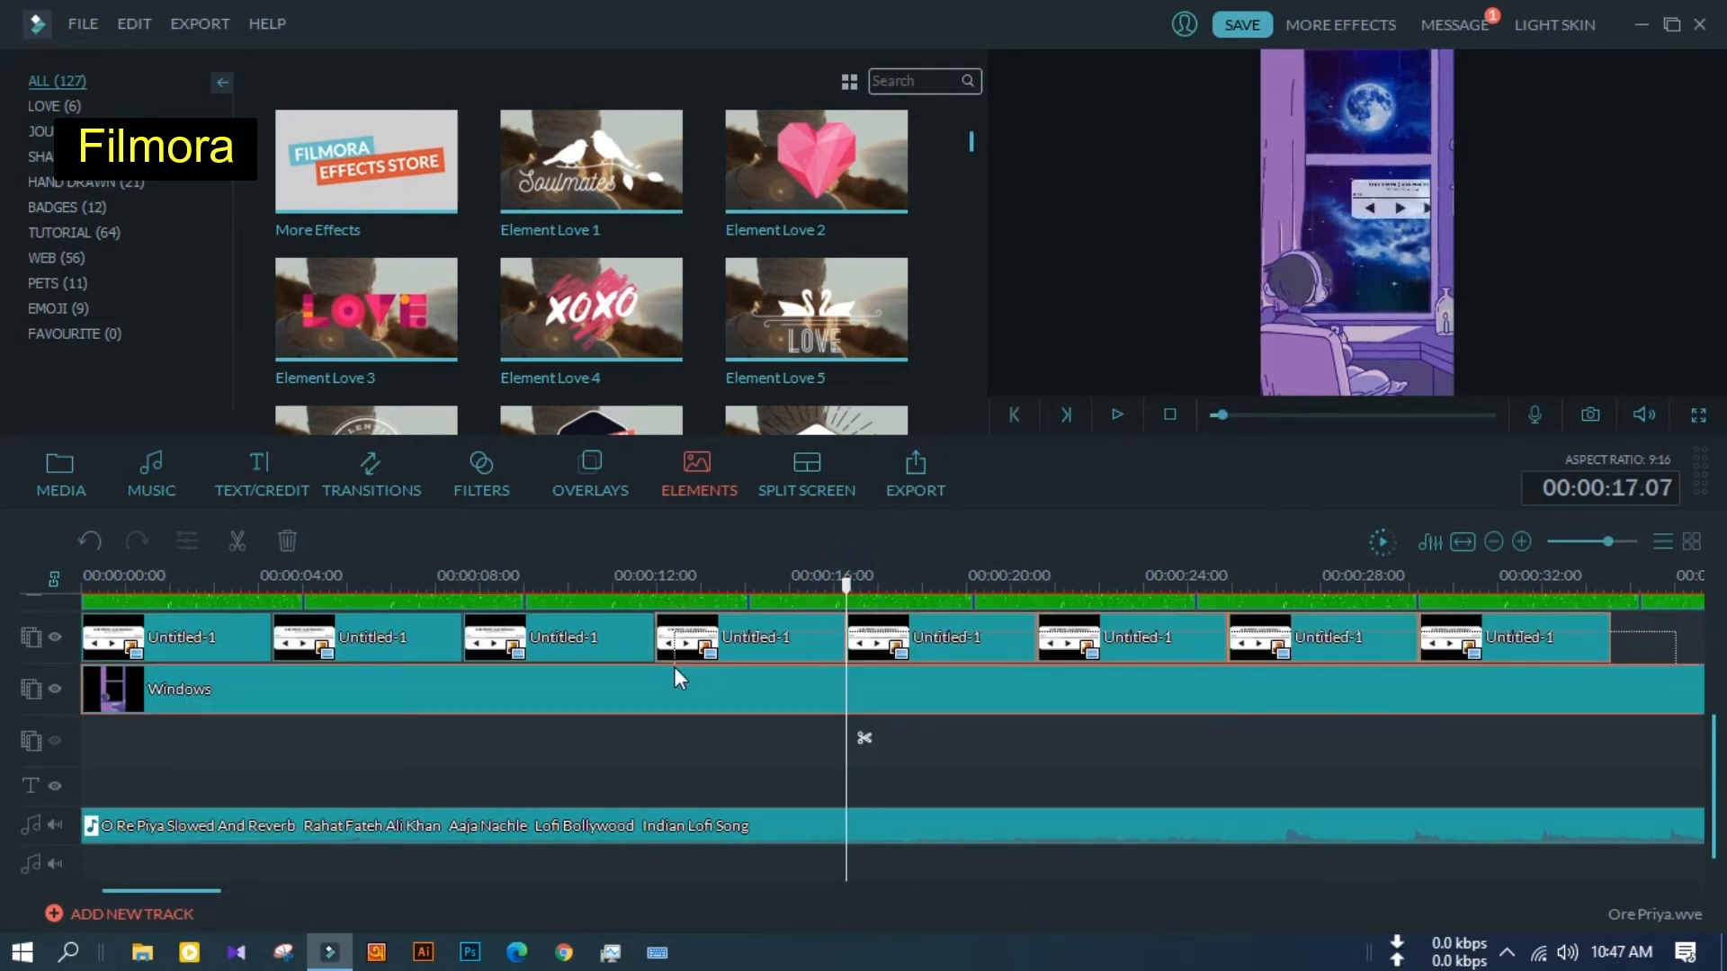
left_click_drag(221, 629, 215, 631)
left_click_drag(1656, 636, 1001, 659)
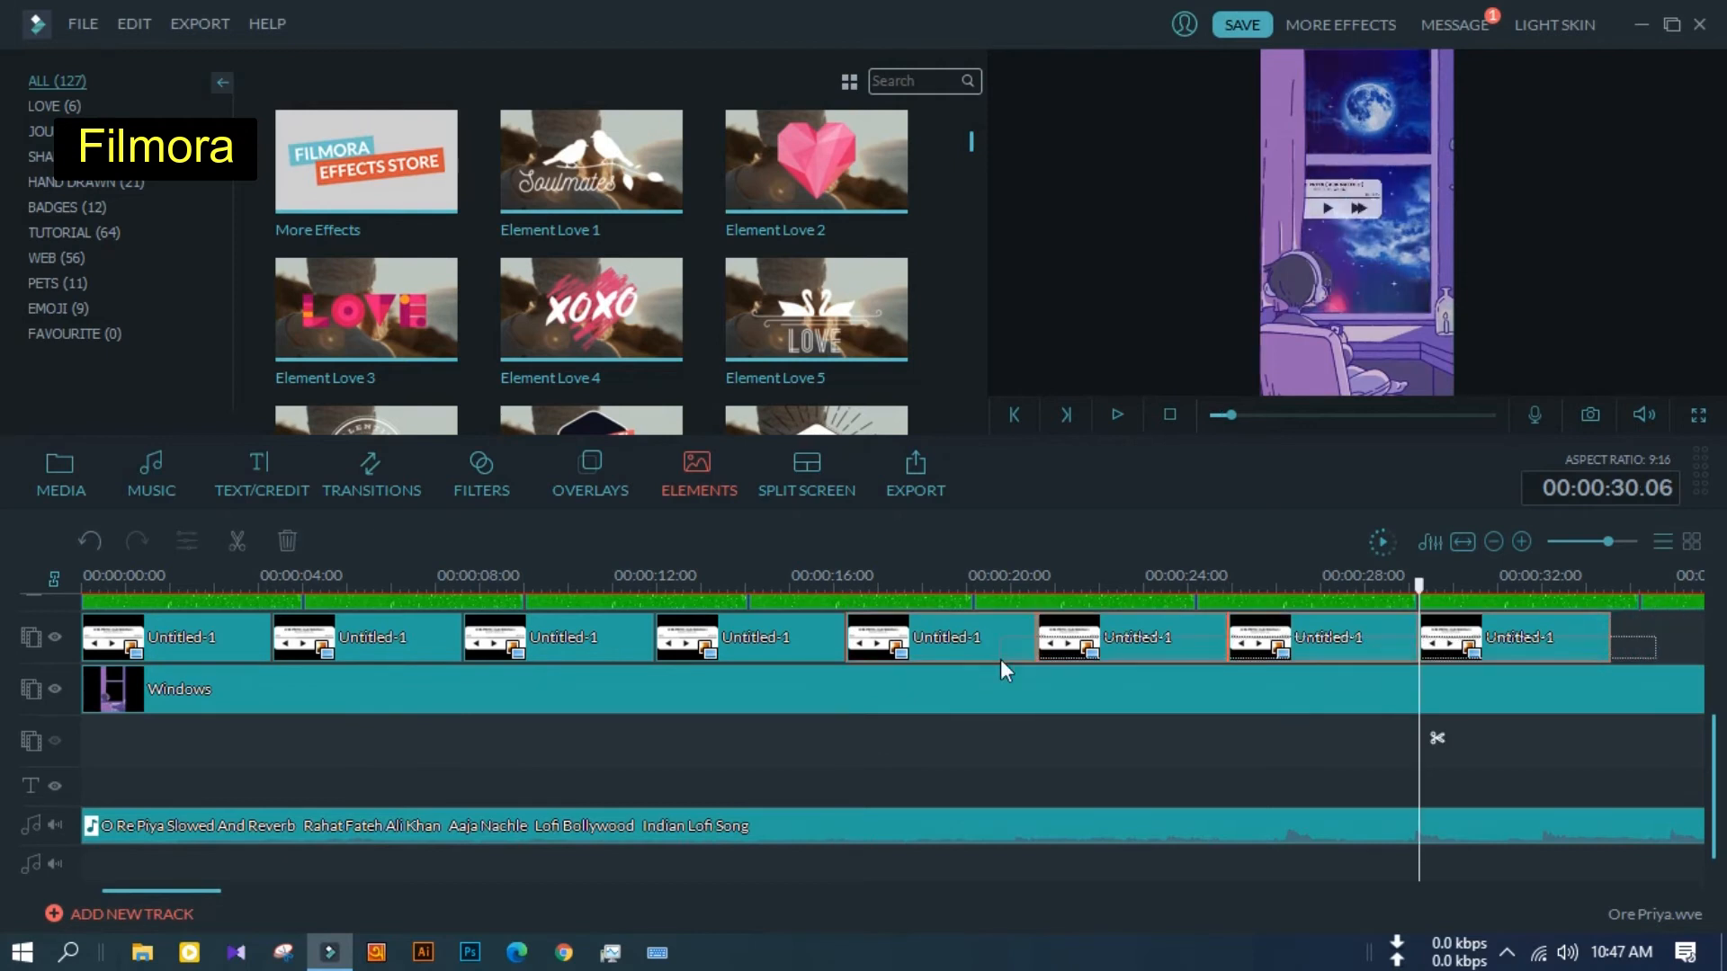
right_click(227, 639)
left_click(329, 767)
right_click(1565, 641)
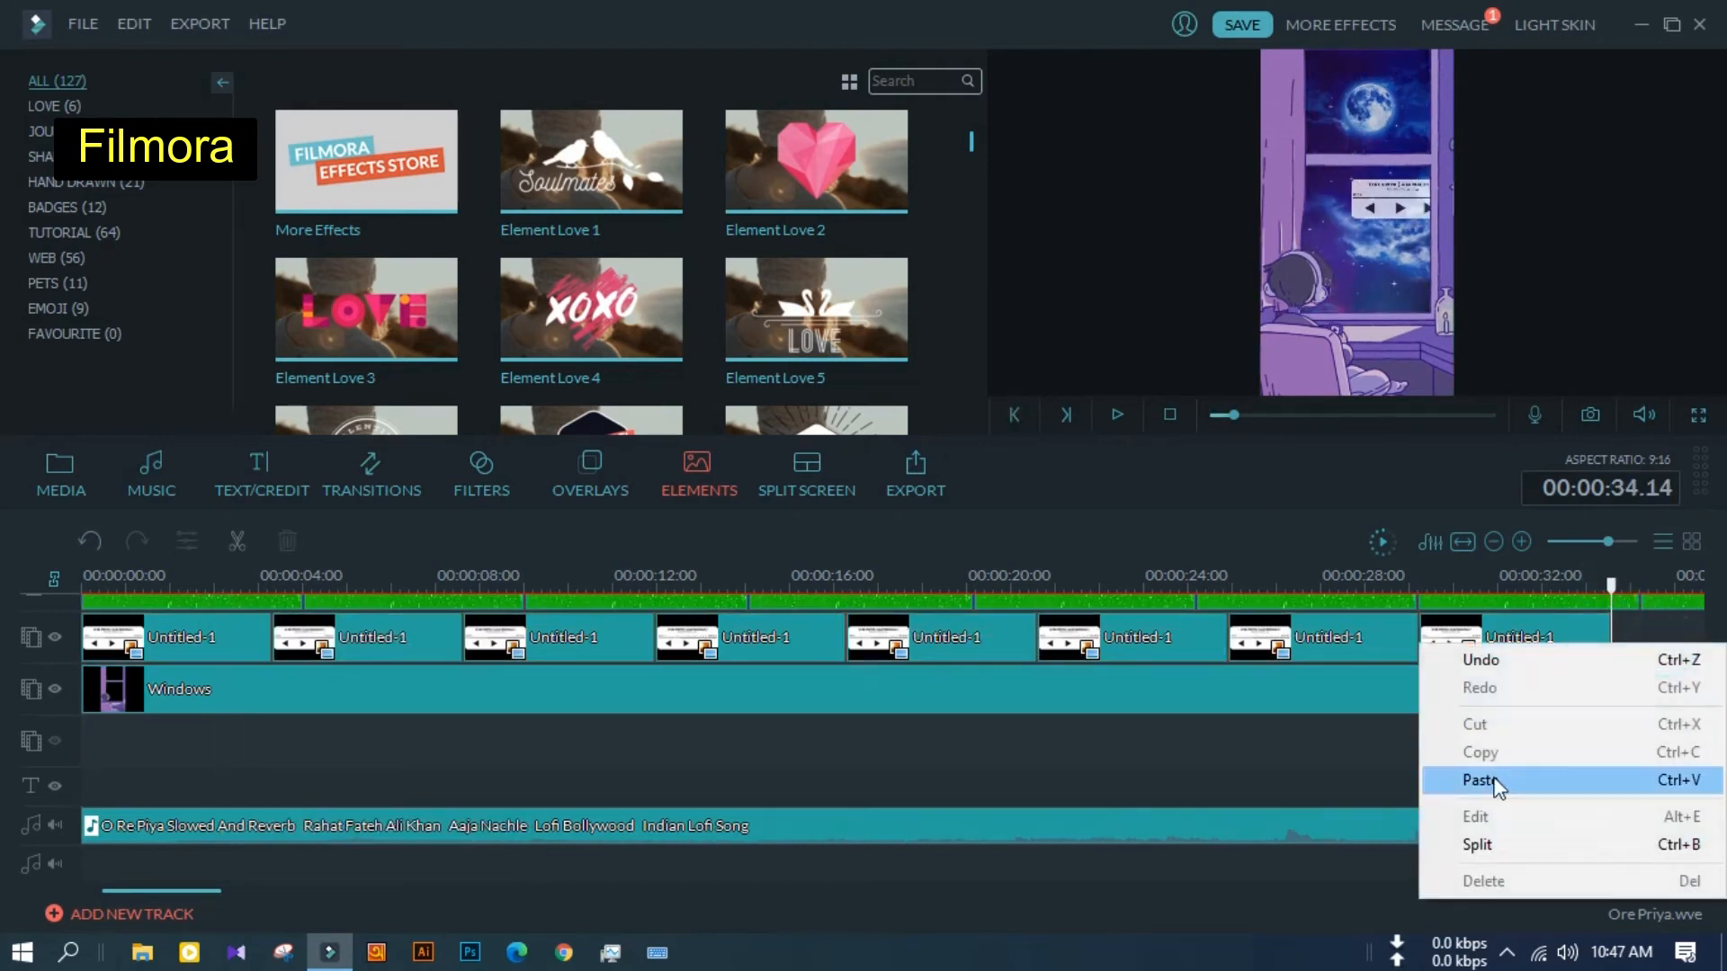
left_click(1496, 783)
left_click_drag(203, 890, 539, 891)
right_click(644, 662)
left_click(732, 808)
Copy the whole run of player clips from the timeline start and paste it at 00:01:43.12
scroll(45, 639, "left", 15)
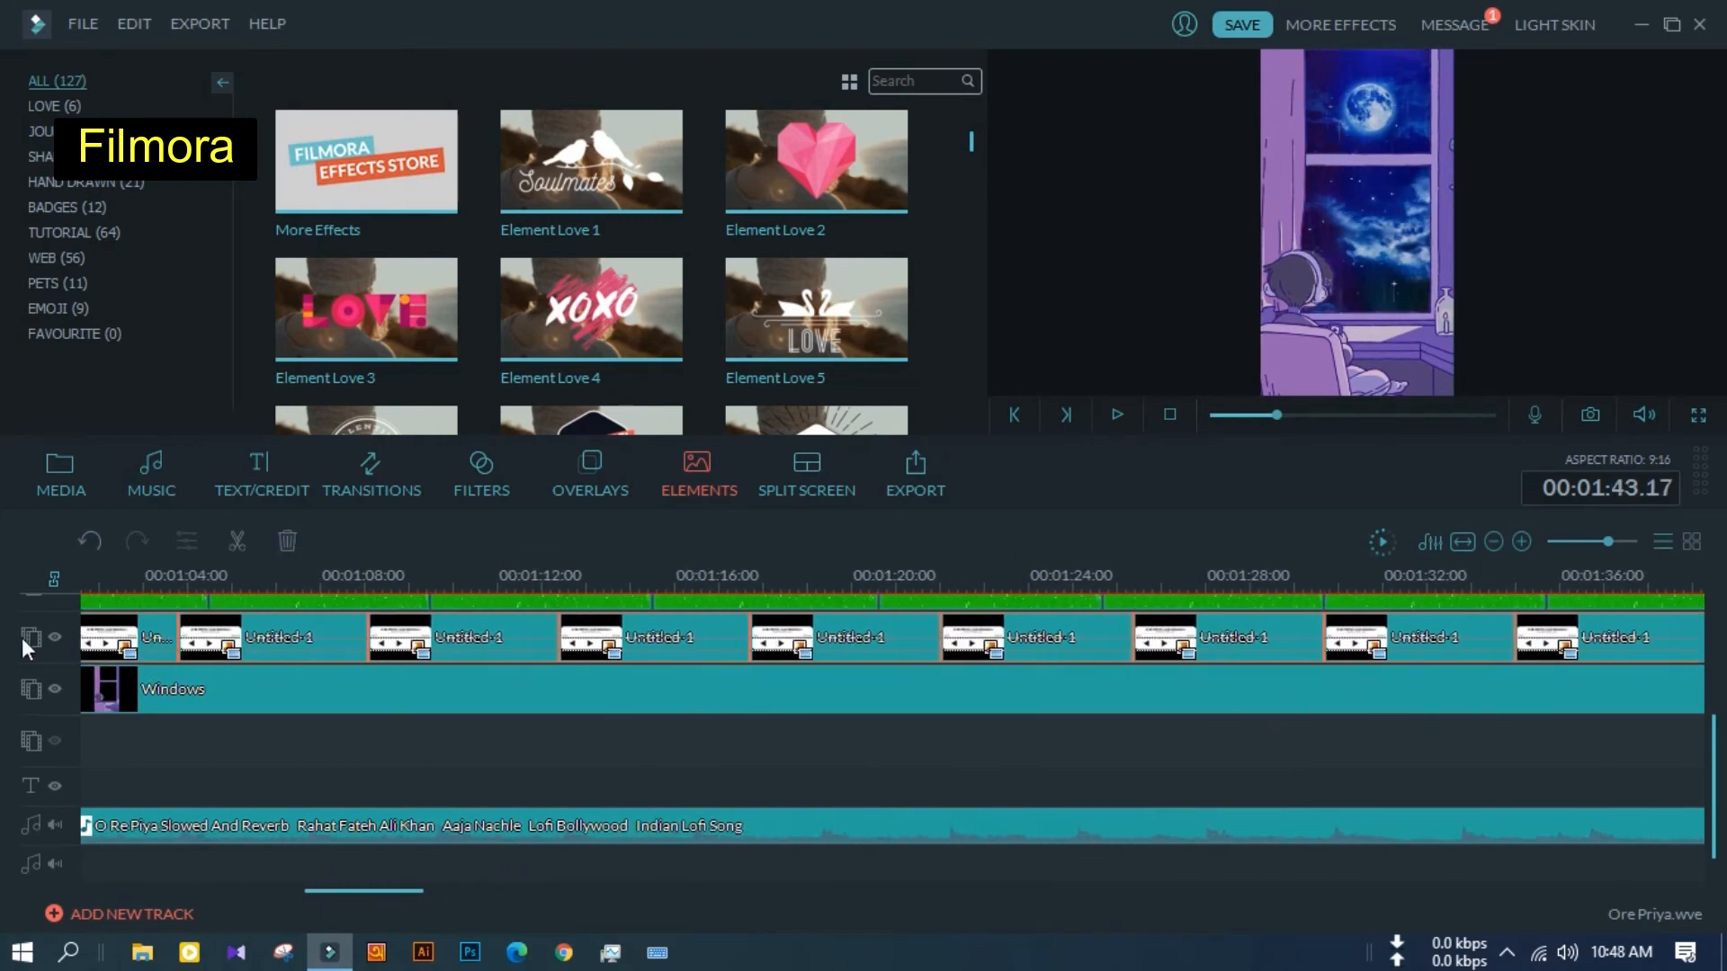
right_click(115, 635)
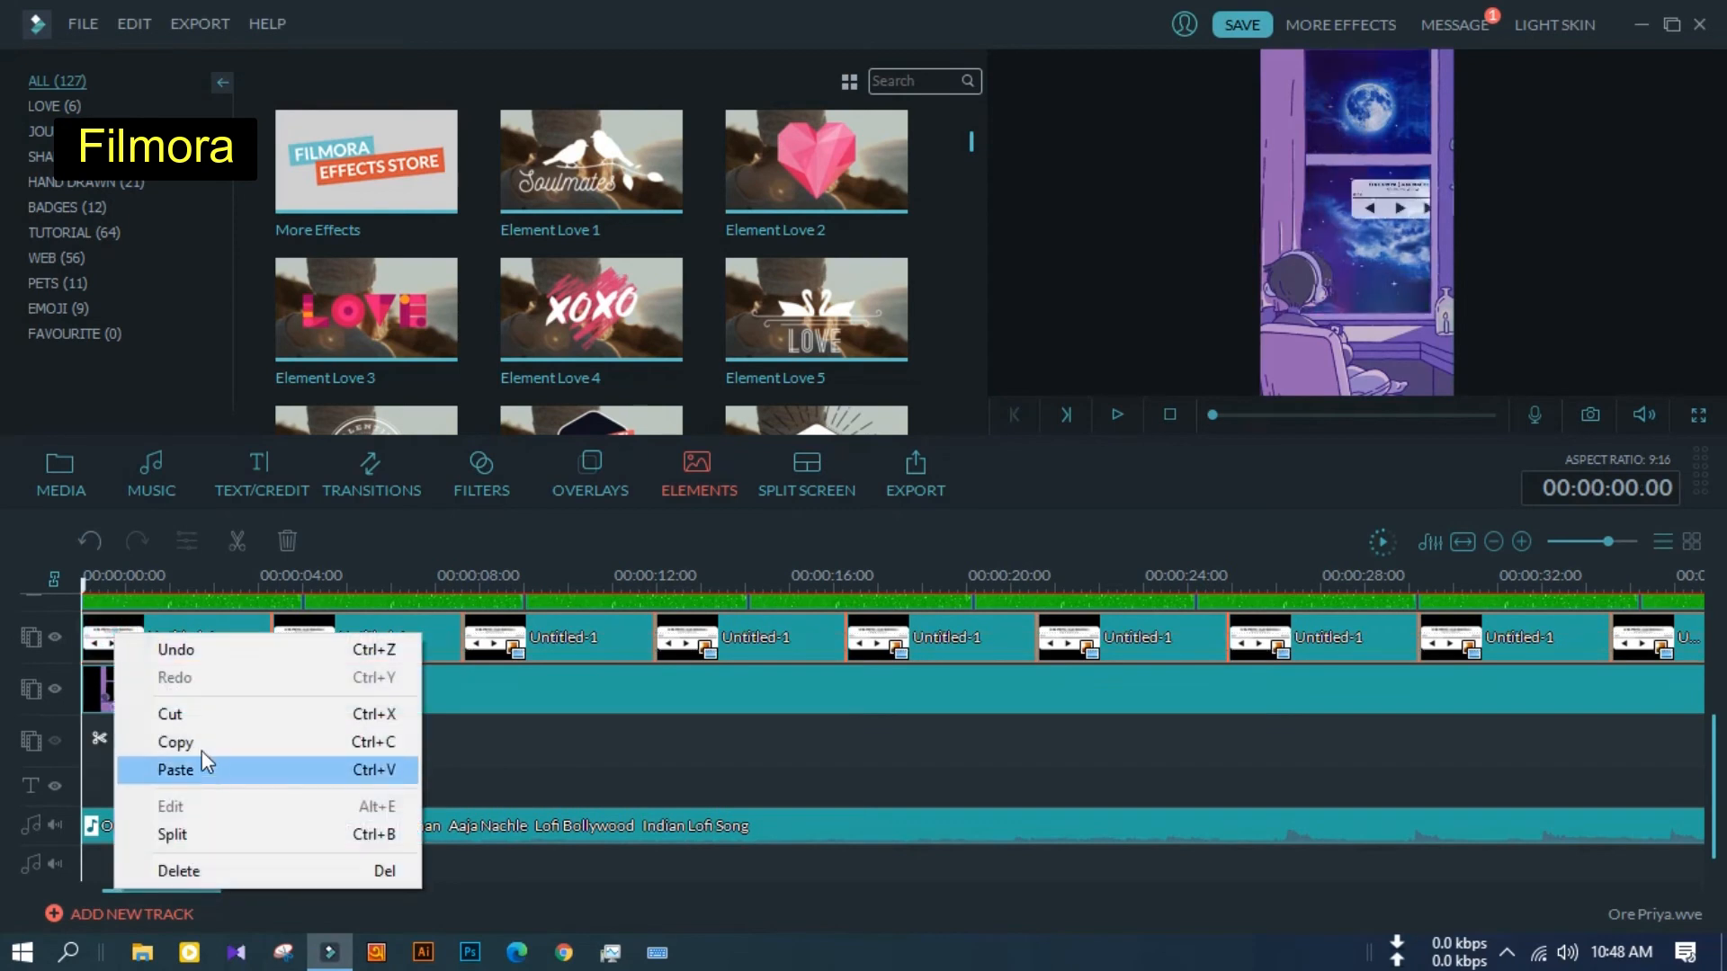
left_click(200, 742)
left_click_drag(1607, 542, 1588, 545)
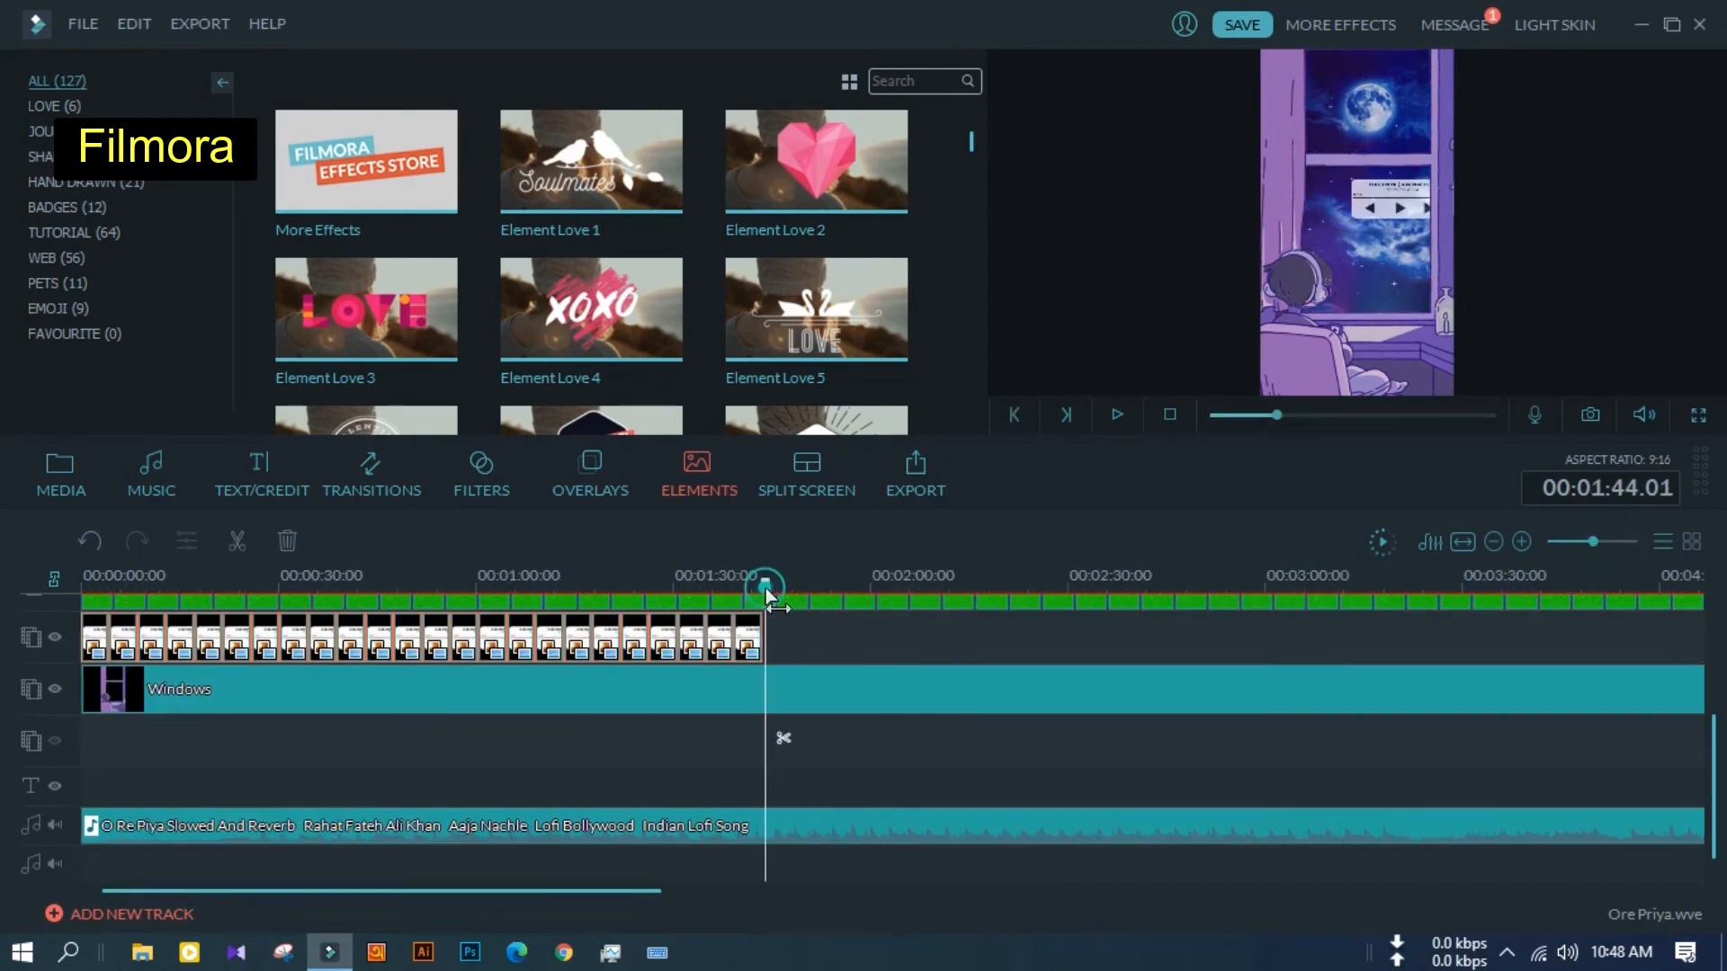
right_click(806, 637)
left_click(869, 779)
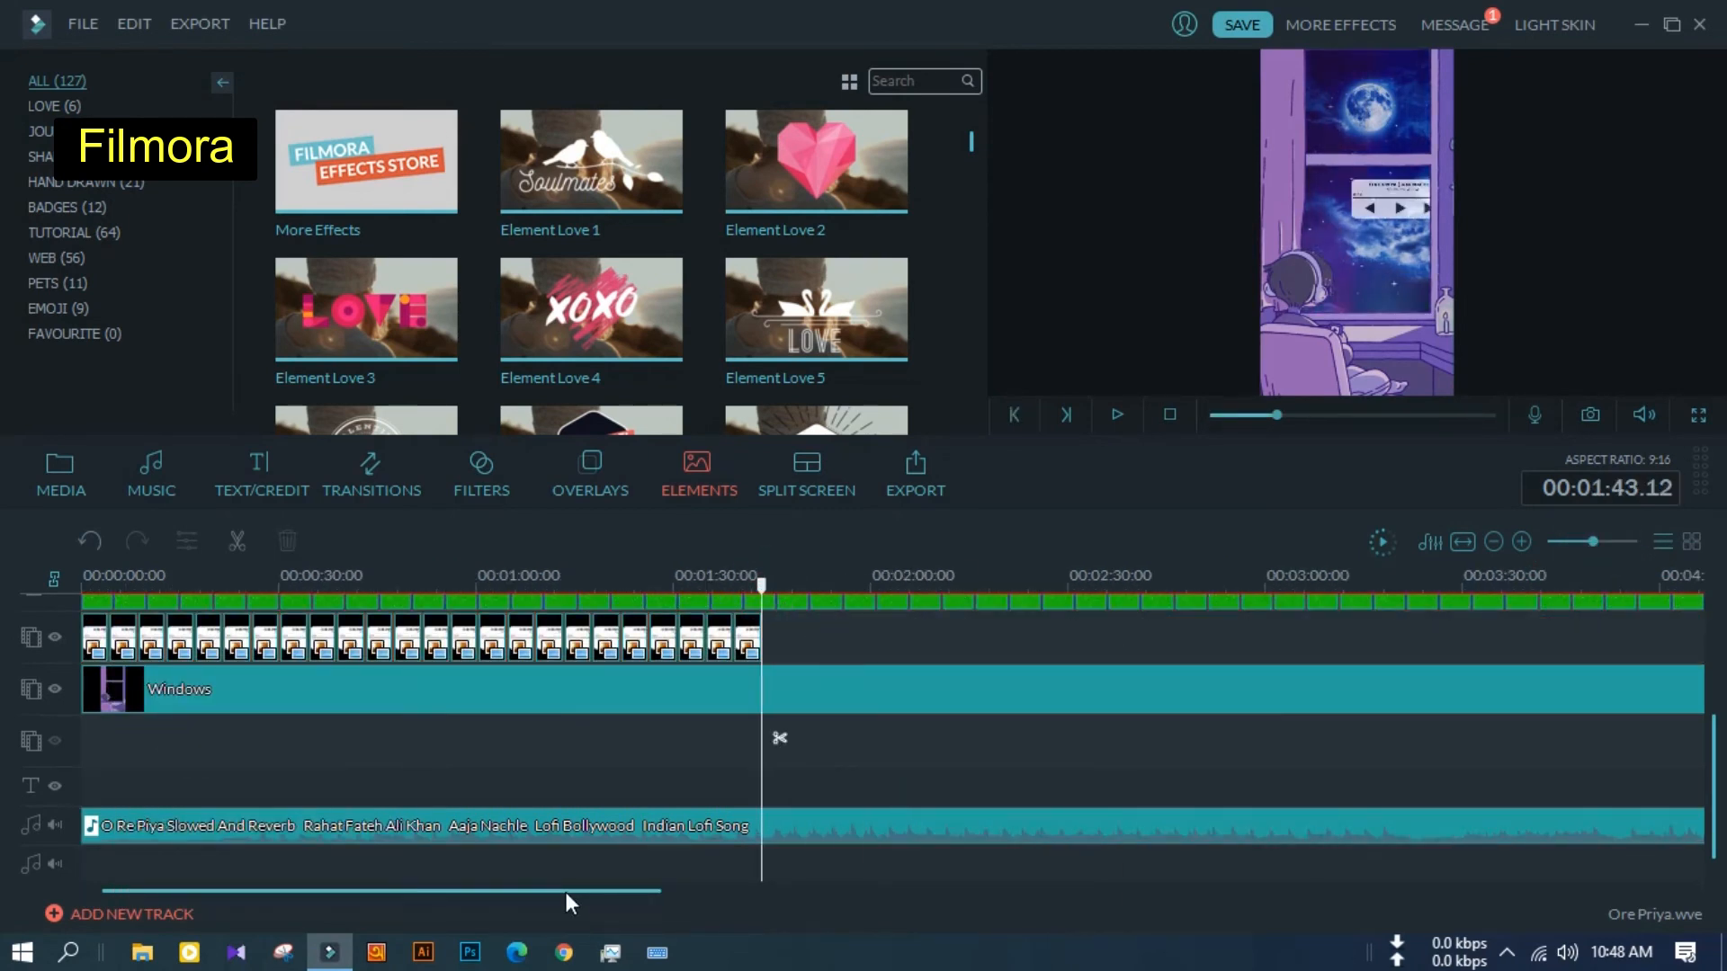
Paste the copied run of player clips again at 00:03:26.18, right after the last clip
left_click_drag(554, 891, 645, 891)
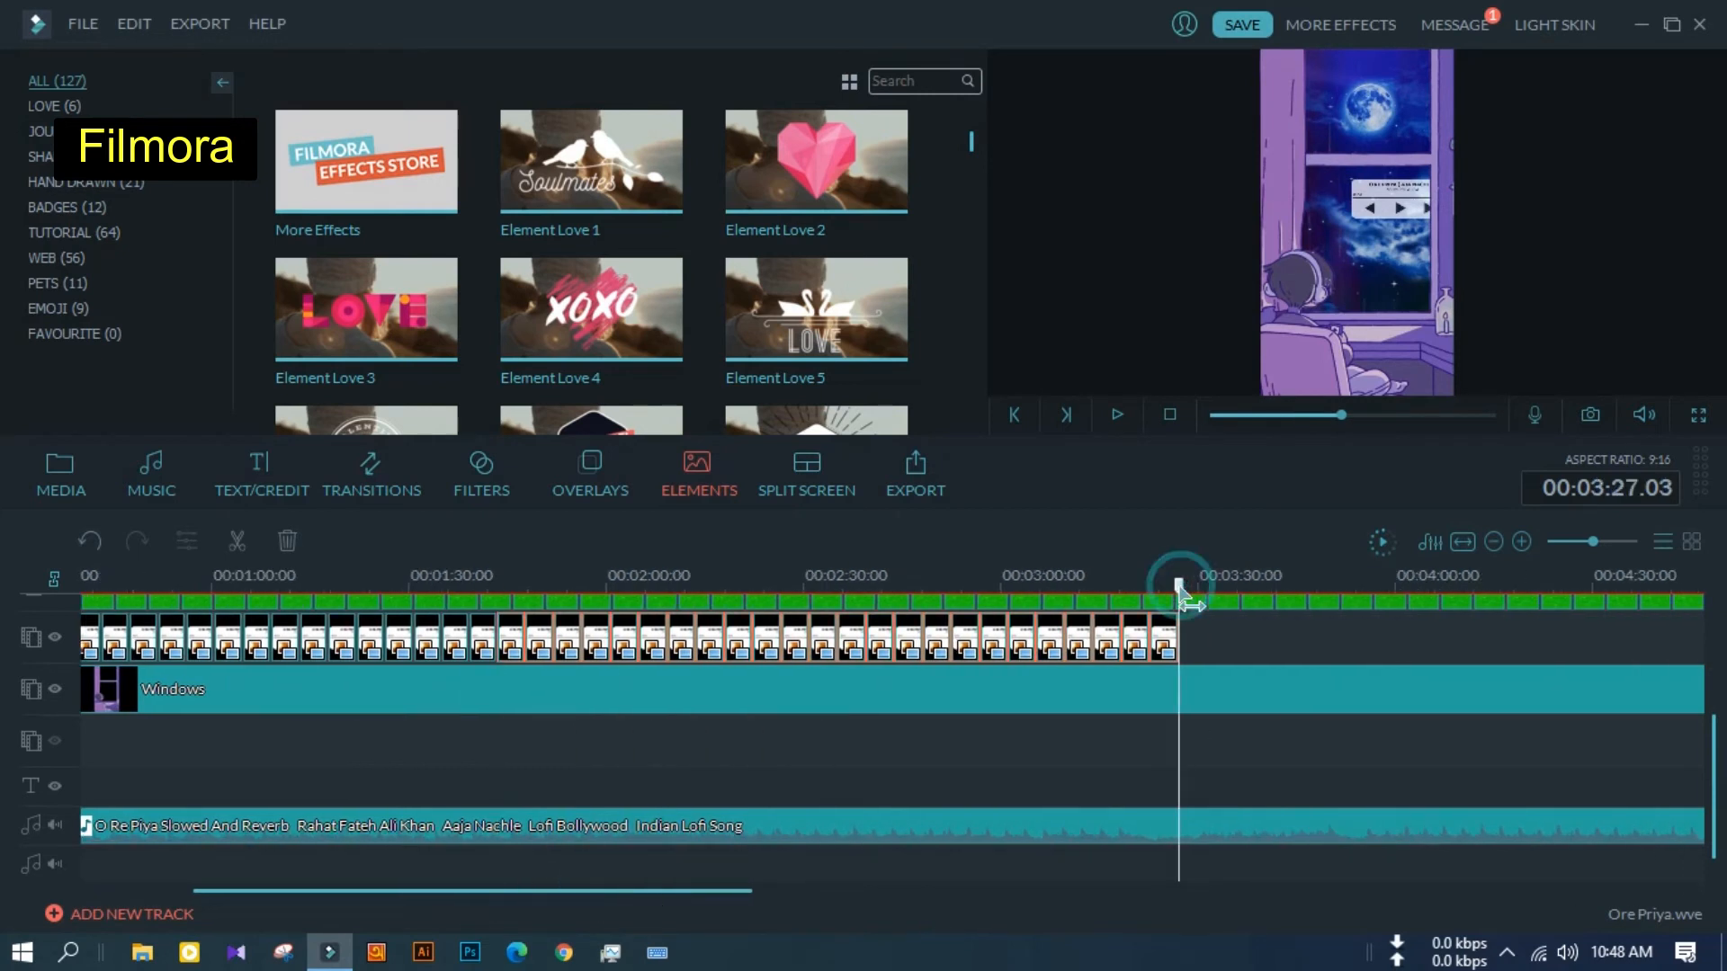
right_click(1248, 668)
left_click(1287, 567)
scroll(759, 819, "right", 8)
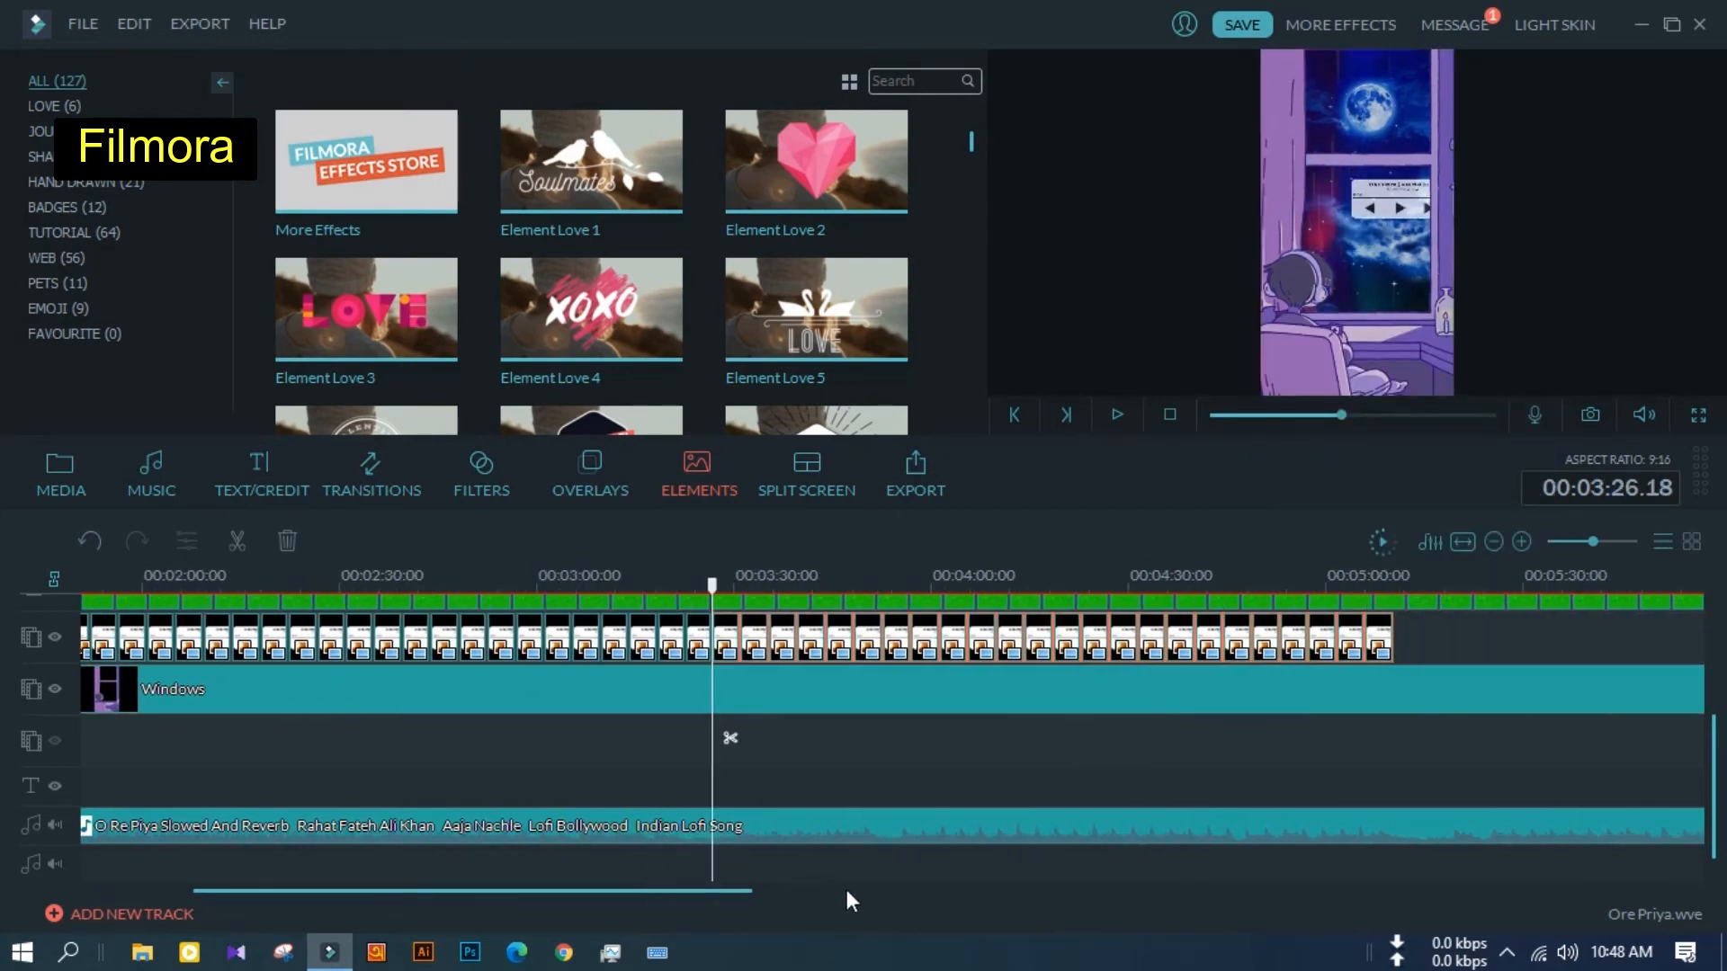
Paste the copied run of player clips at 00:05:10.00 and once more at 00:06:53.06, after the last clip
right_click(1457, 668)
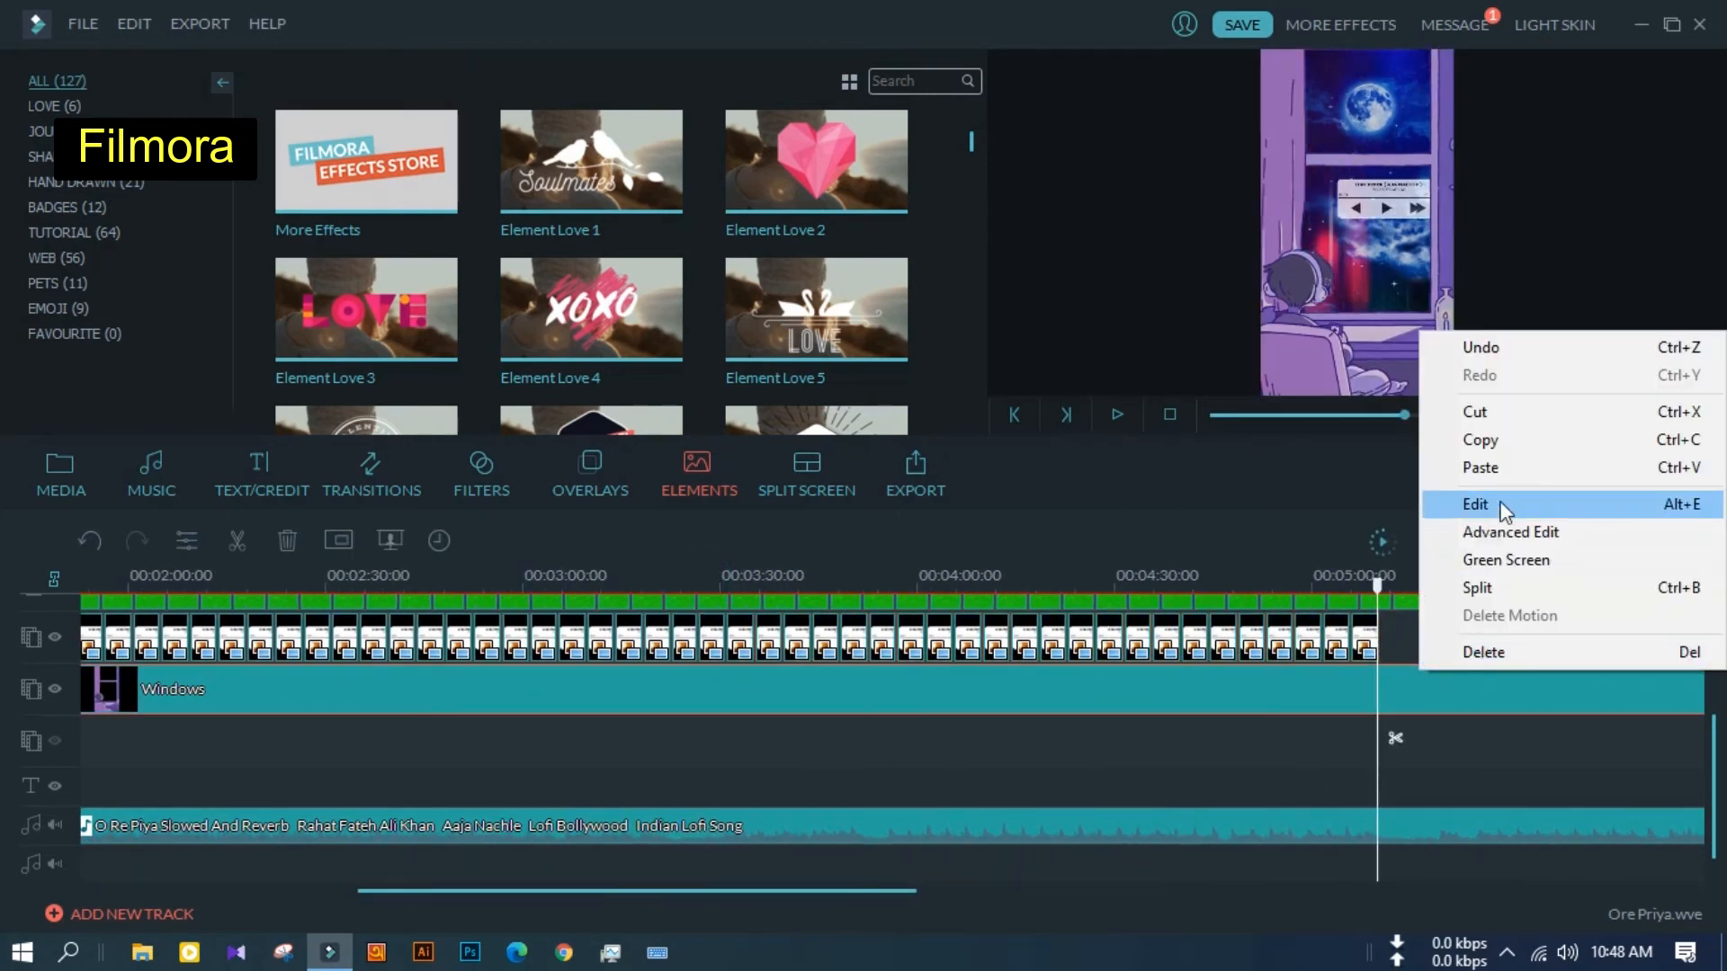
left_click(1495, 465)
left_click_drag(723, 888, 1234, 892)
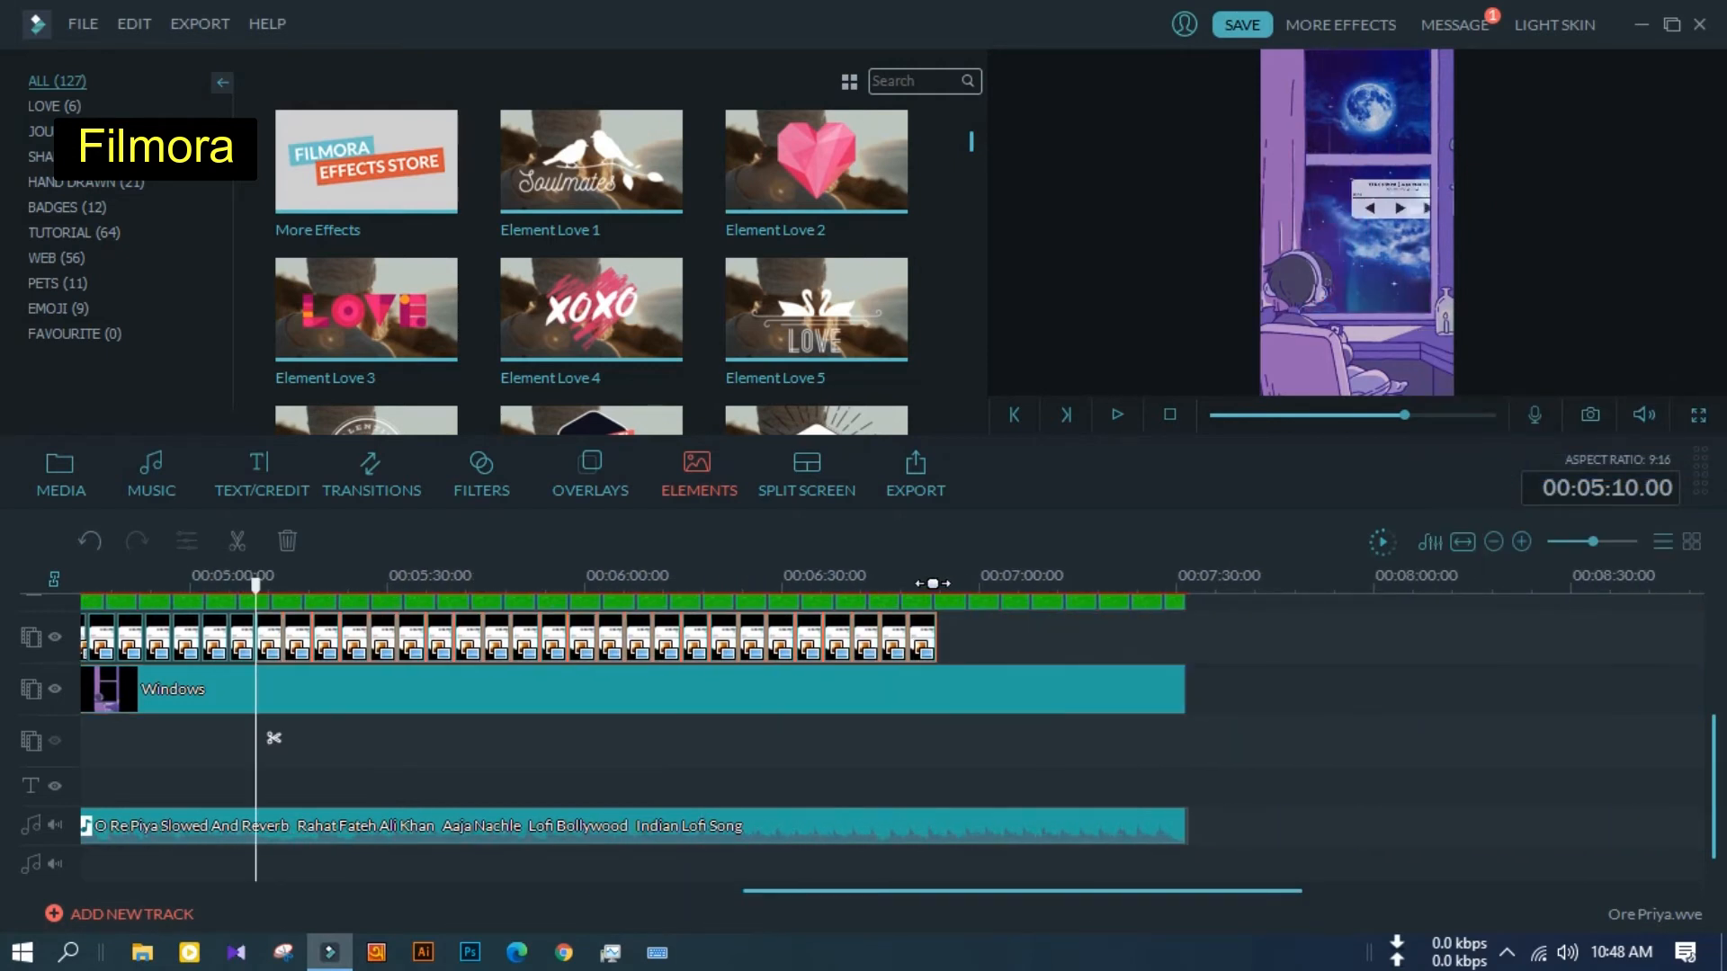
left_click_drag(934, 585, 929, 592)
right_click(1016, 649)
left_click(1084, 777)
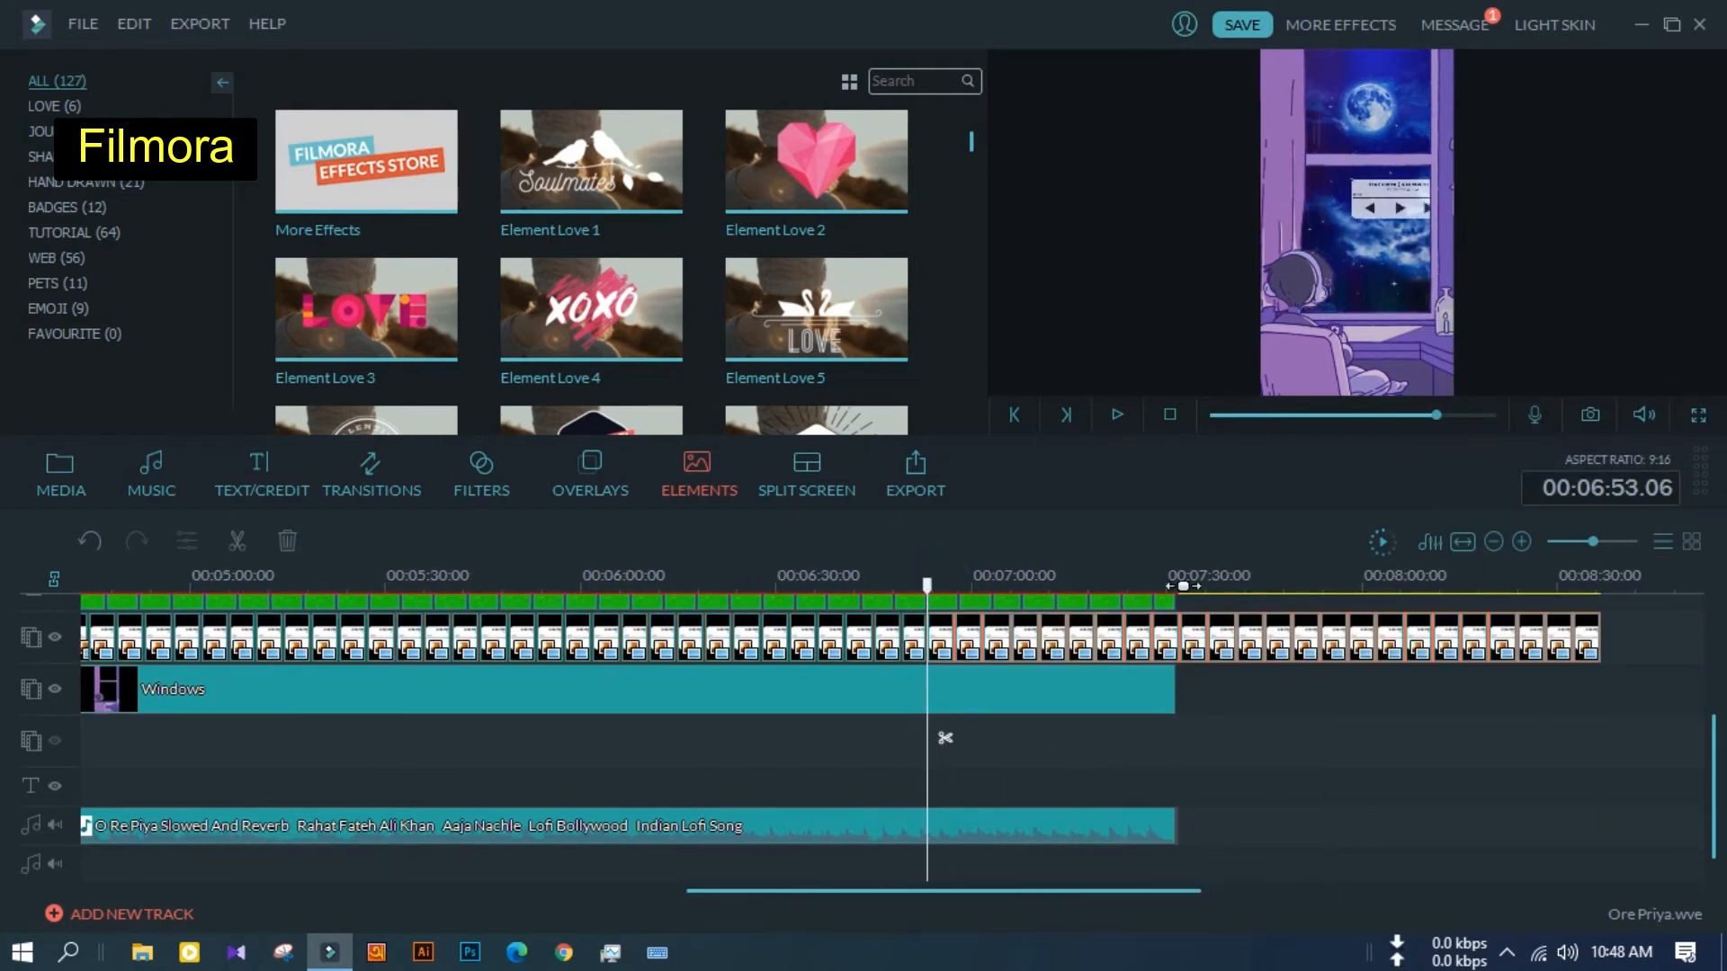
Try to cut the player clips at 00:07:31.13 and delete the excess, and undo the changes
left_click(1176, 585)
right_click(1203, 640)
left_click(1273, 876)
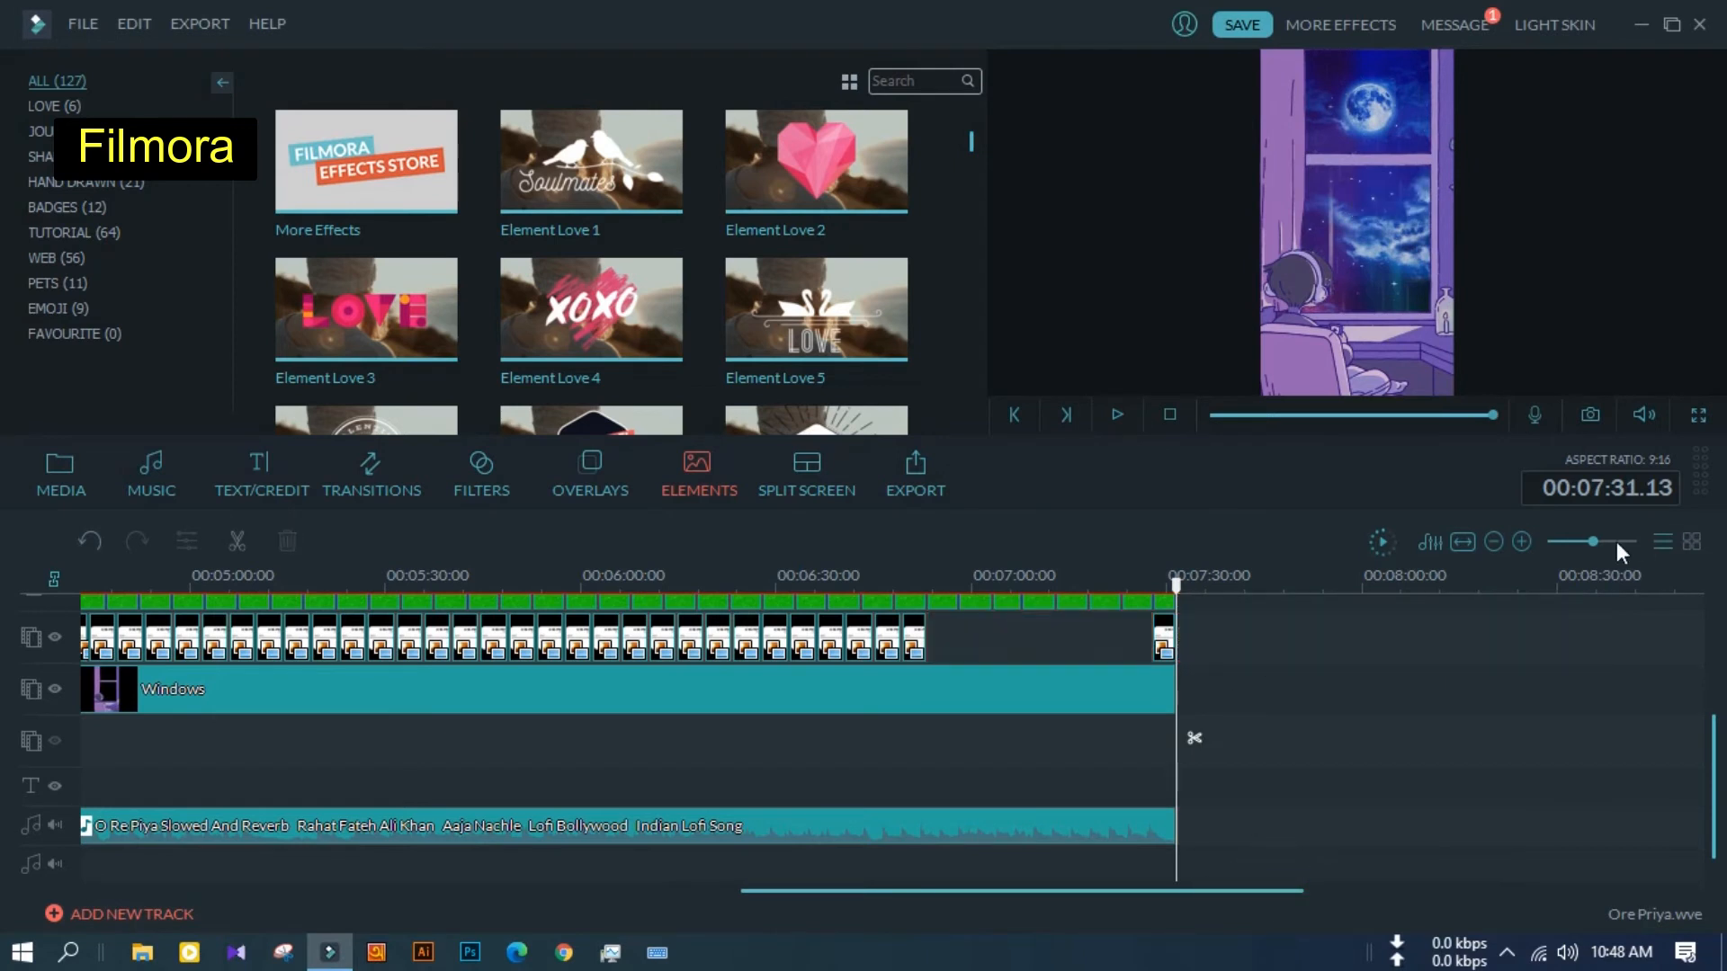
left_click(94, 543)
scroll(1261, 644, "up", 2)
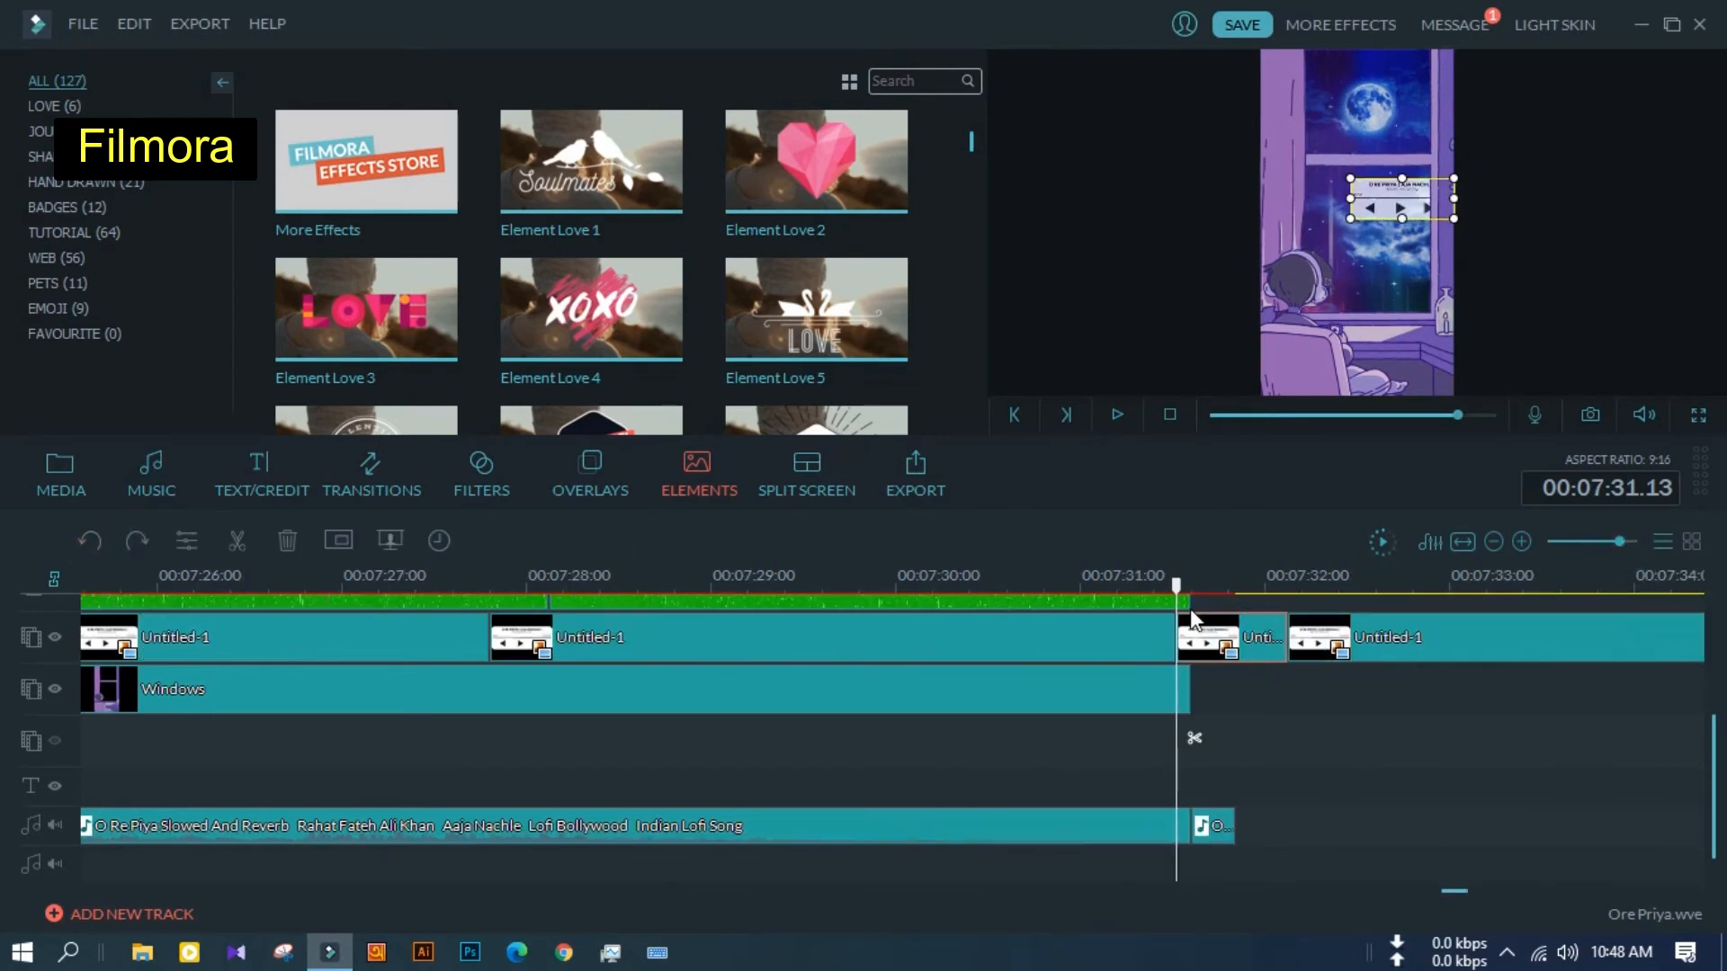
key("ctrl+z")
Delete the leftover audio piece past the window clip's end, and cut off the player clip at 00:07:31.15
scroll(1295, 776, "down", 1)
right_click(1226, 822)
left_click(1267, 687)
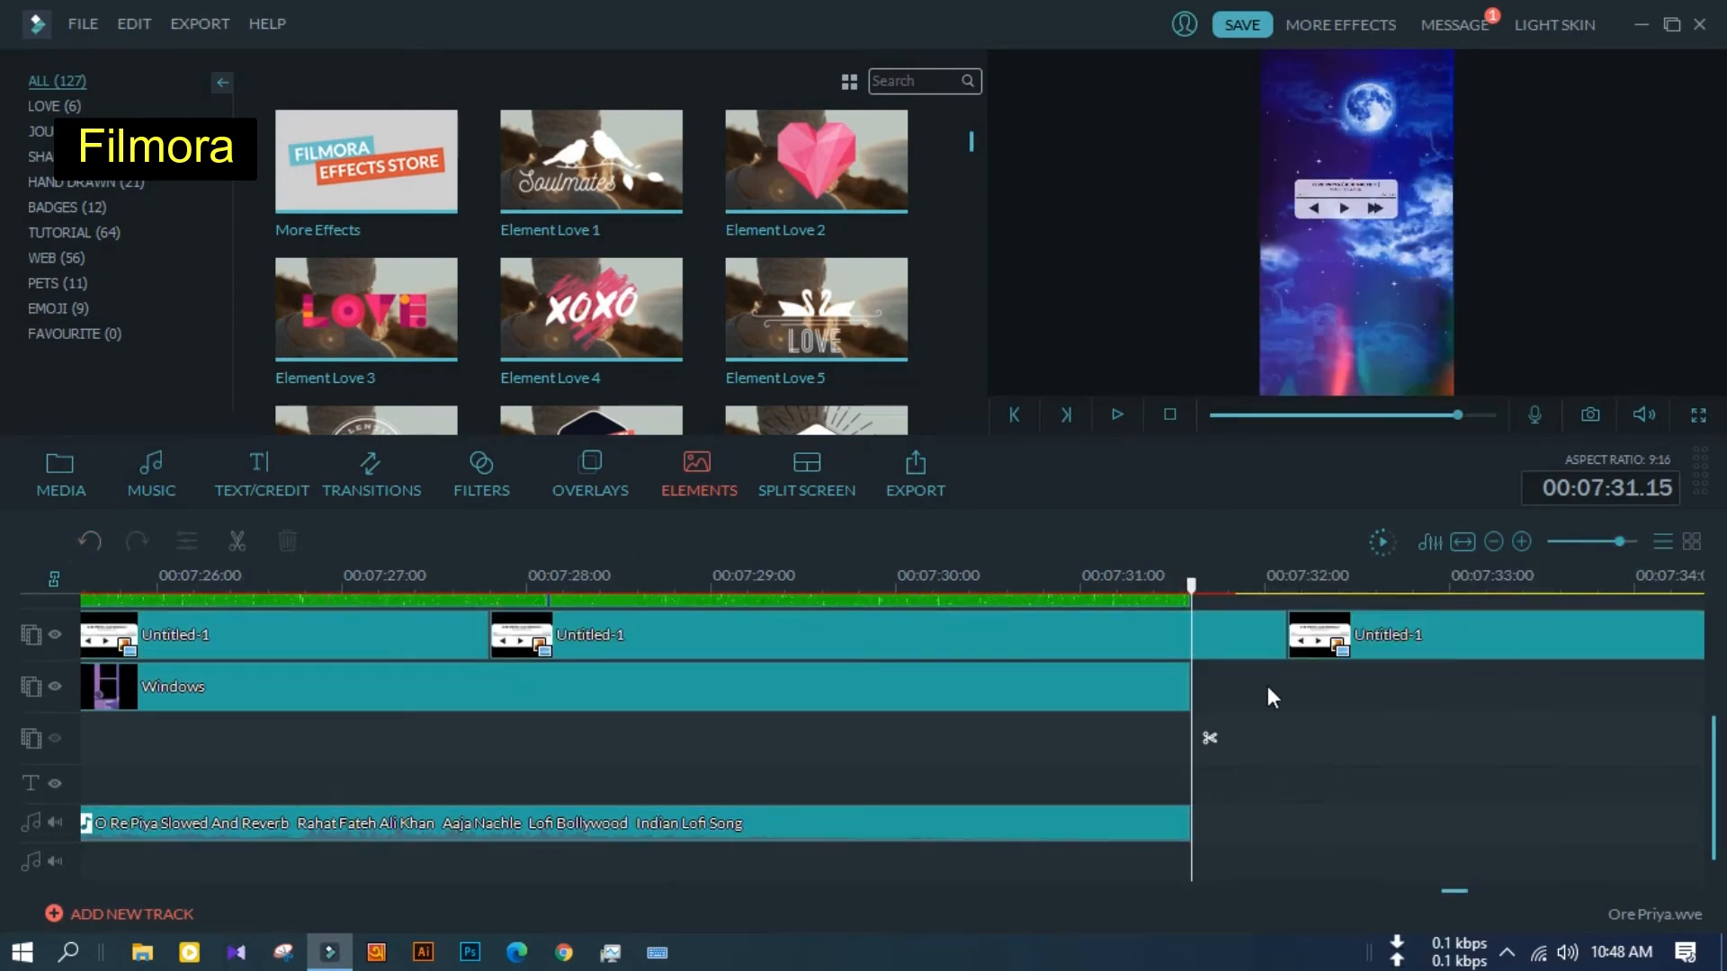
left_click(1210, 736)
right_click(1245, 657)
left_click(1301, 638)
Delete all remaining player clips that extend past the end of the window clip and song
left_click_drag(1266, 632, 1726, 652)
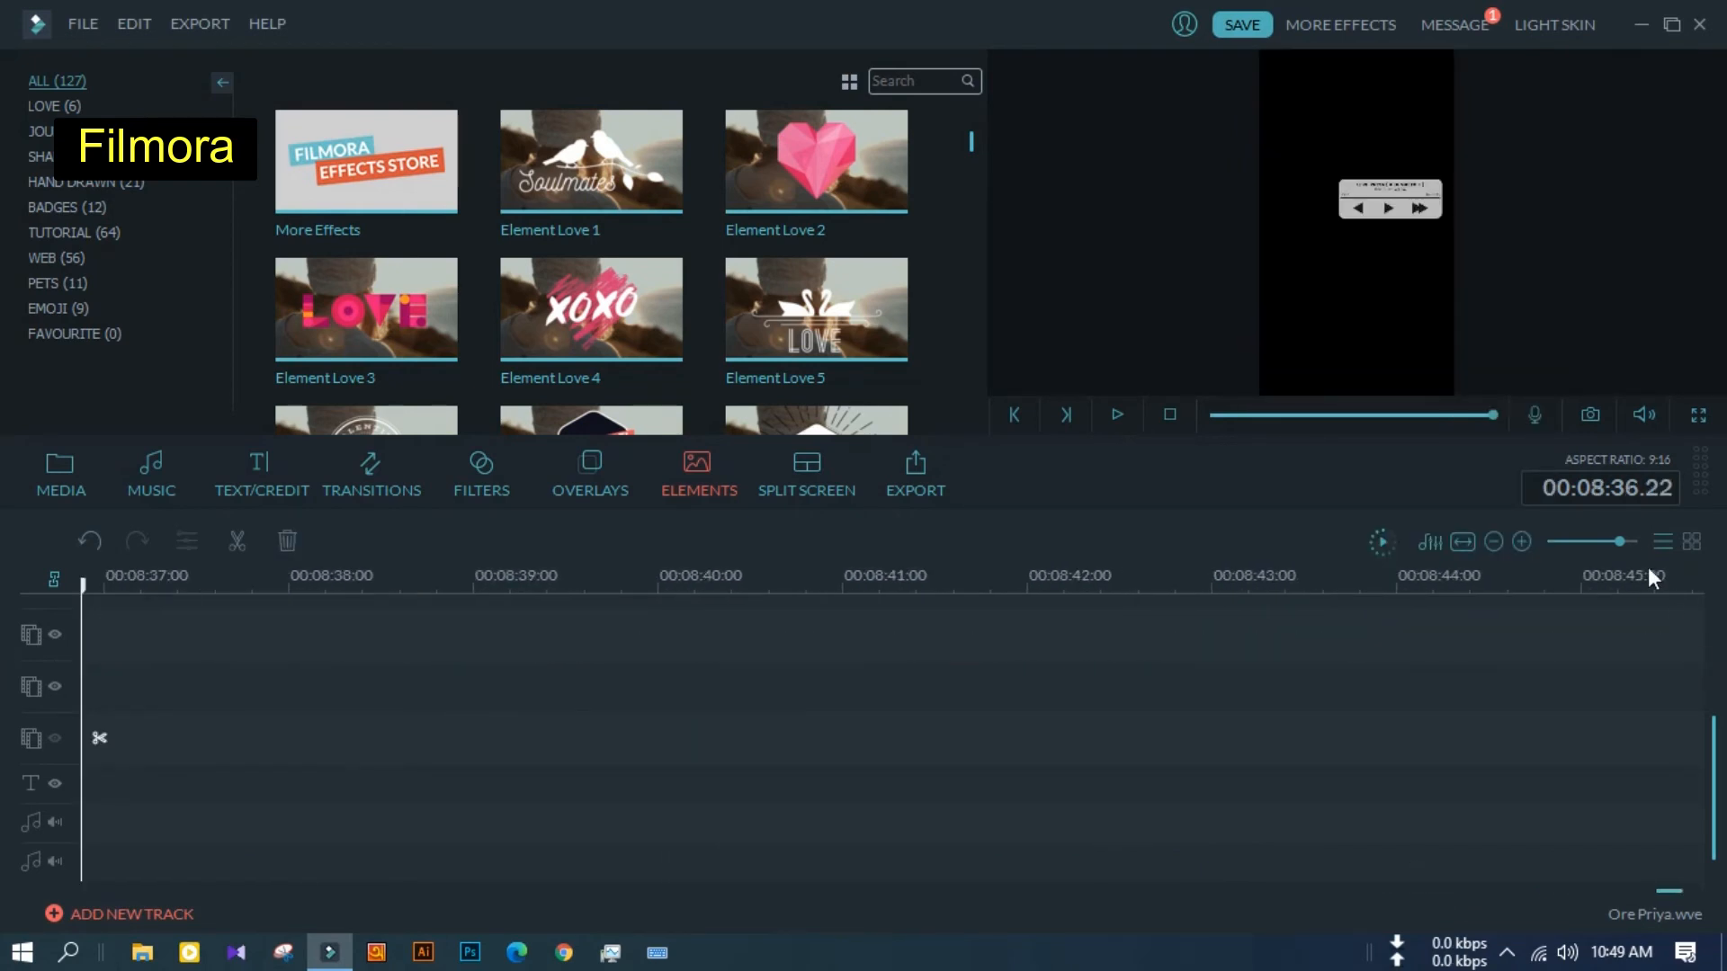
left_click(1590, 541)
left_click(1436, 416)
right_click(570, 639)
left_click(649, 878)
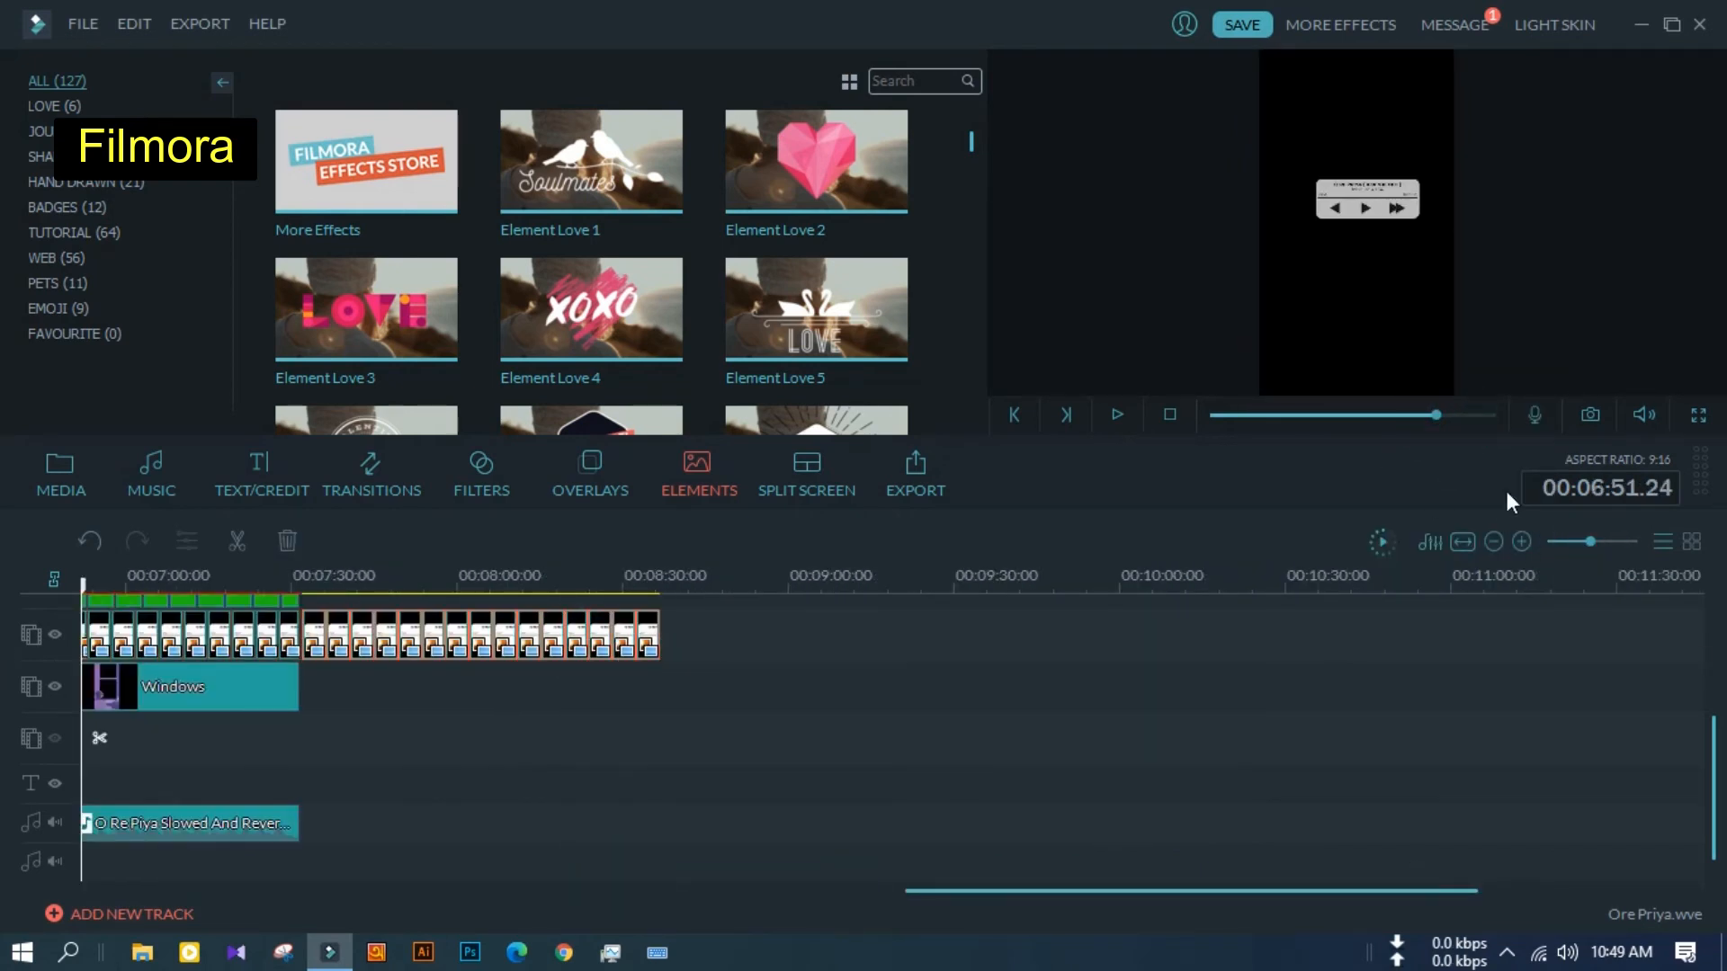
Check the trimmed timeline and play the video from the start as a short preview
left_click_drag(1380, 418, 1552, 415)
left_click(1274, 670)
left_click_drag(1376, 416, 1205, 419)
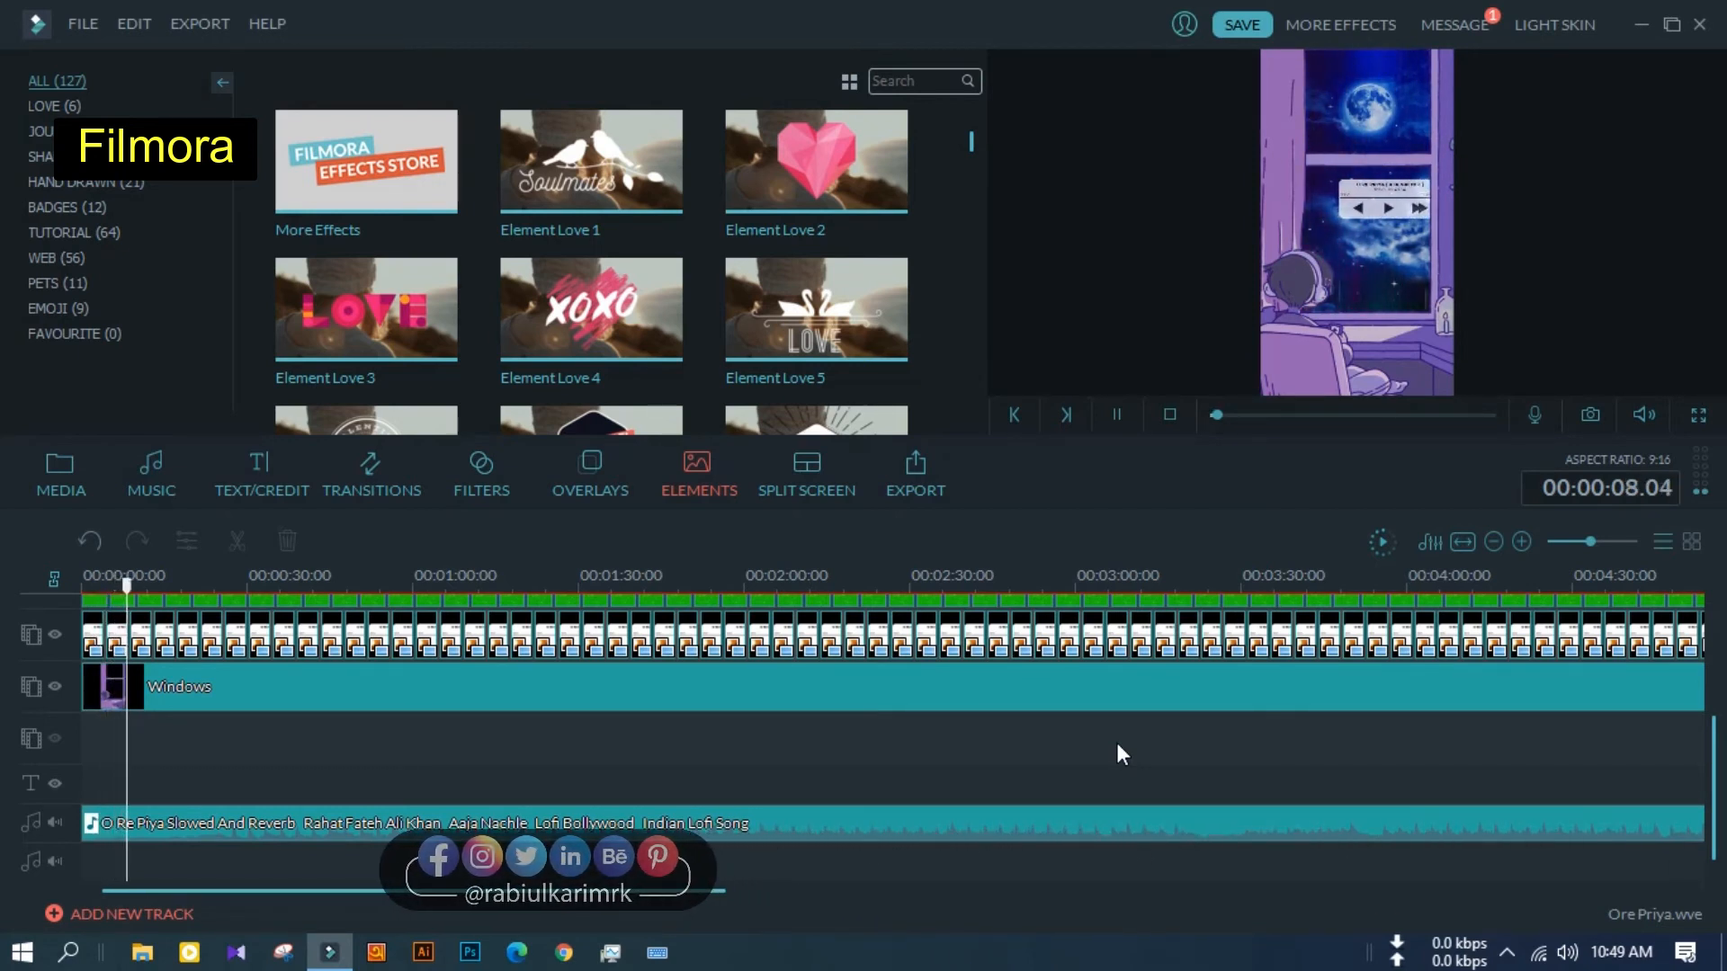
key("space")
Save a copy of the project on the Desktop as Ore Priya main
left_click(83, 24)
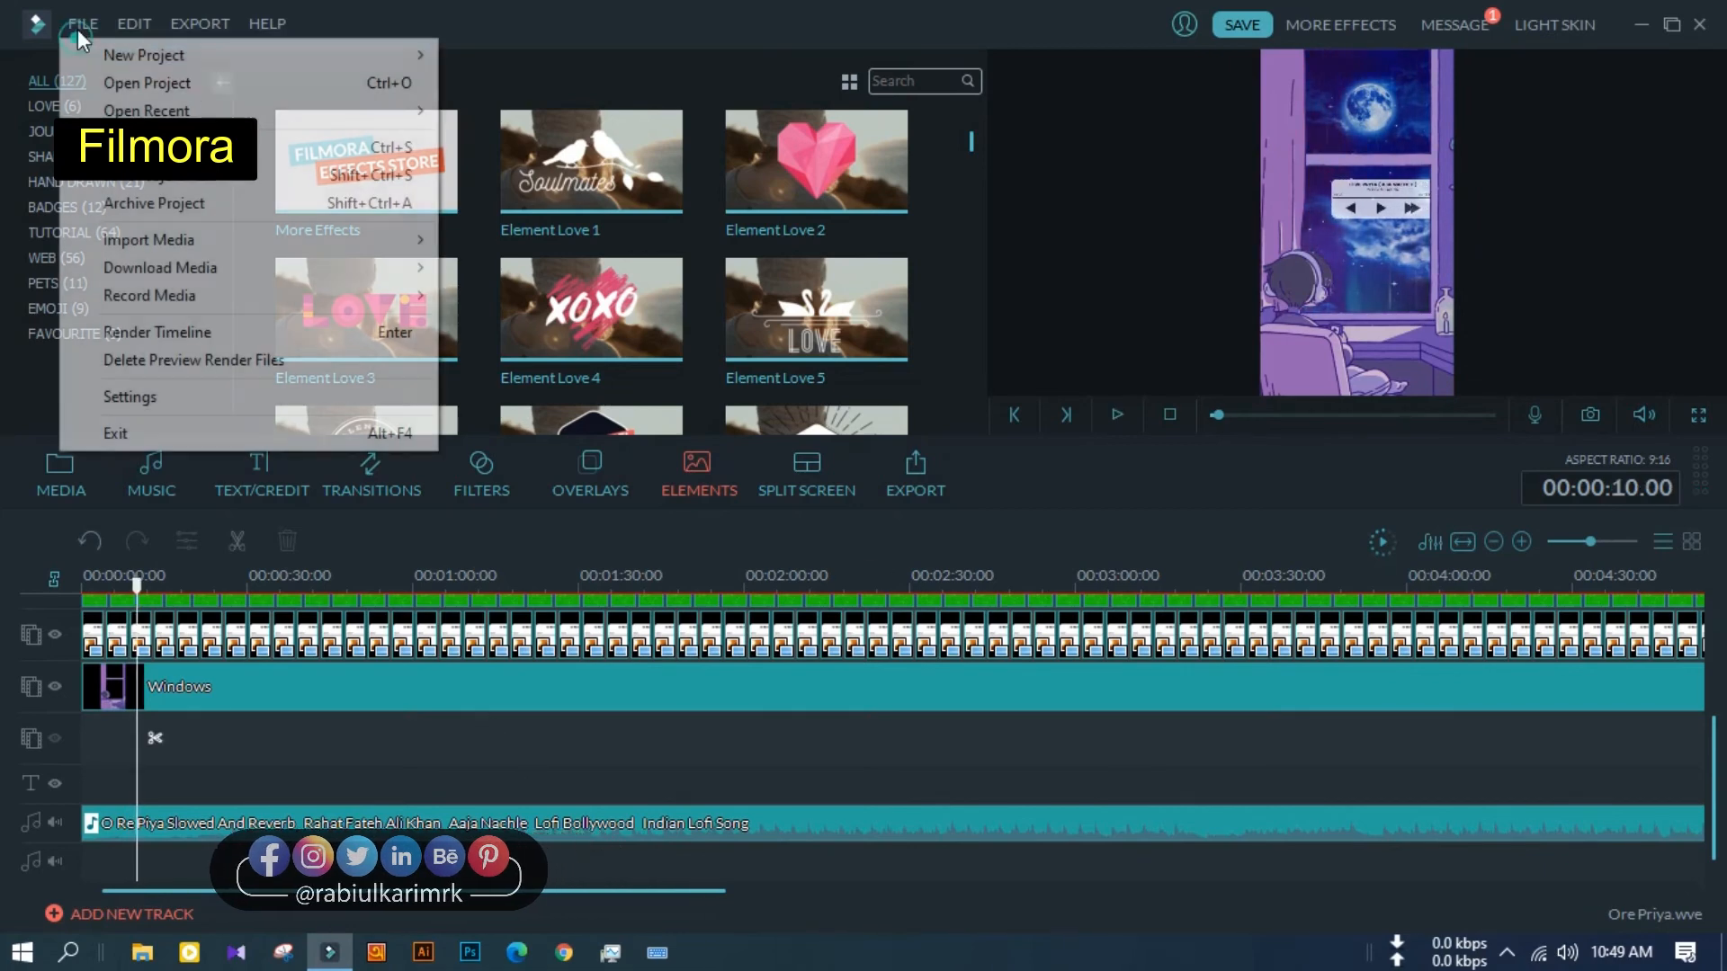
left_click(135, 174)
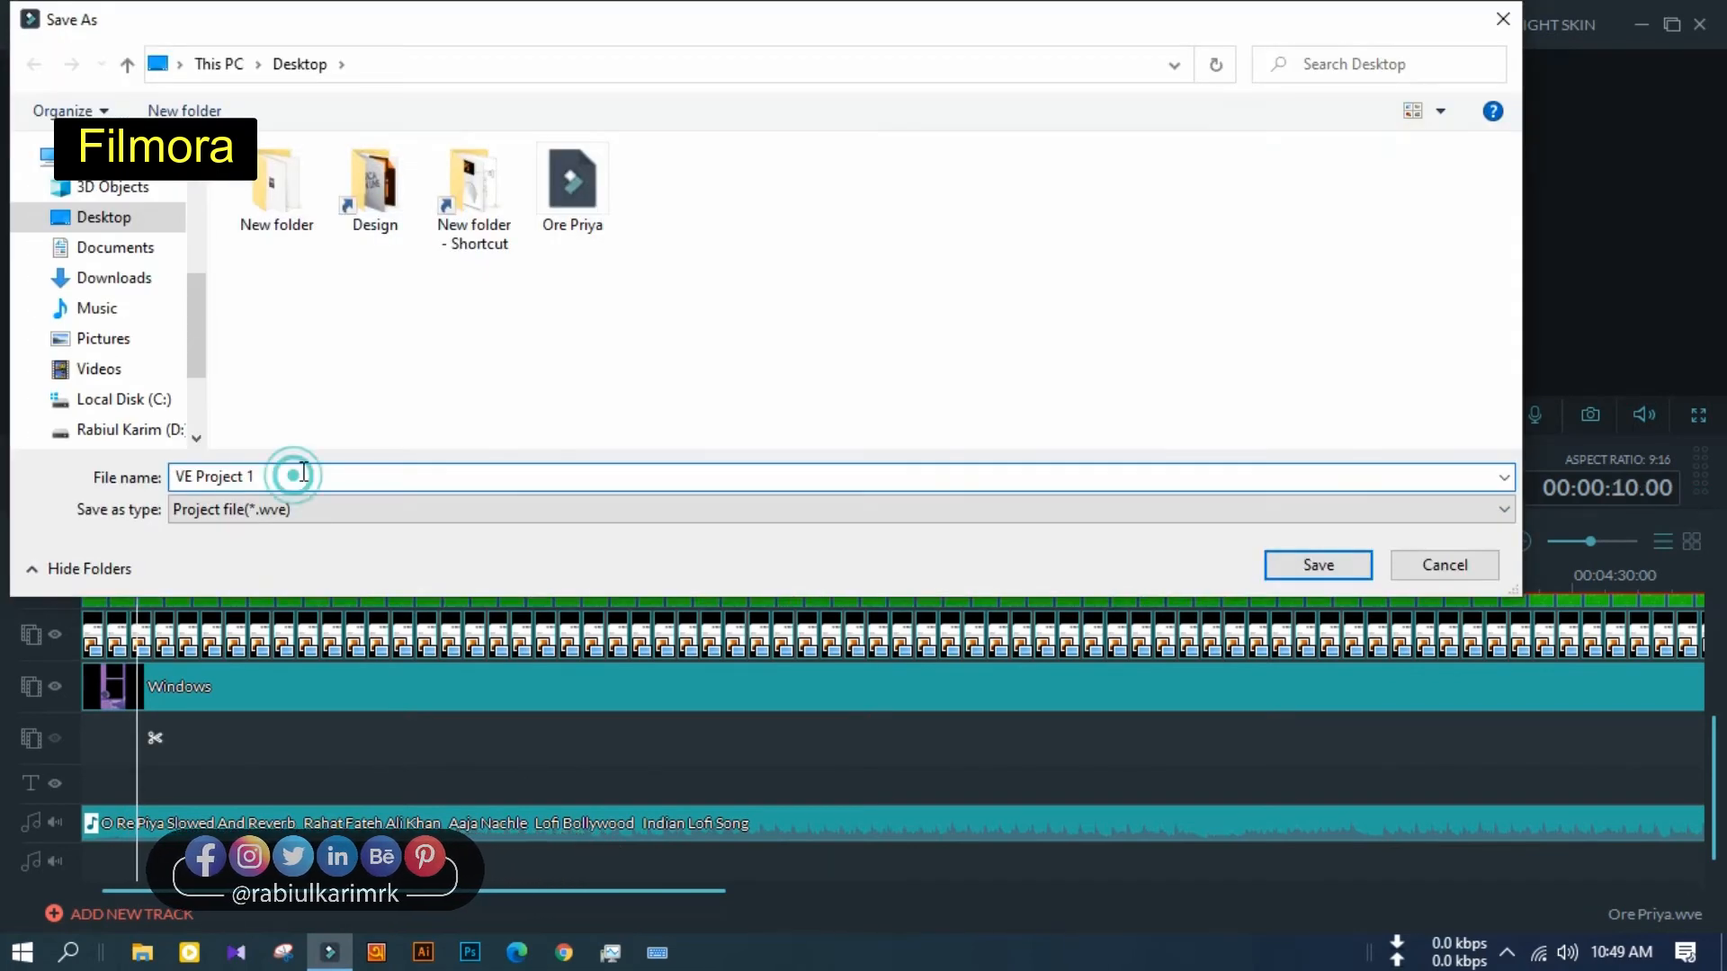
left_click(572, 189)
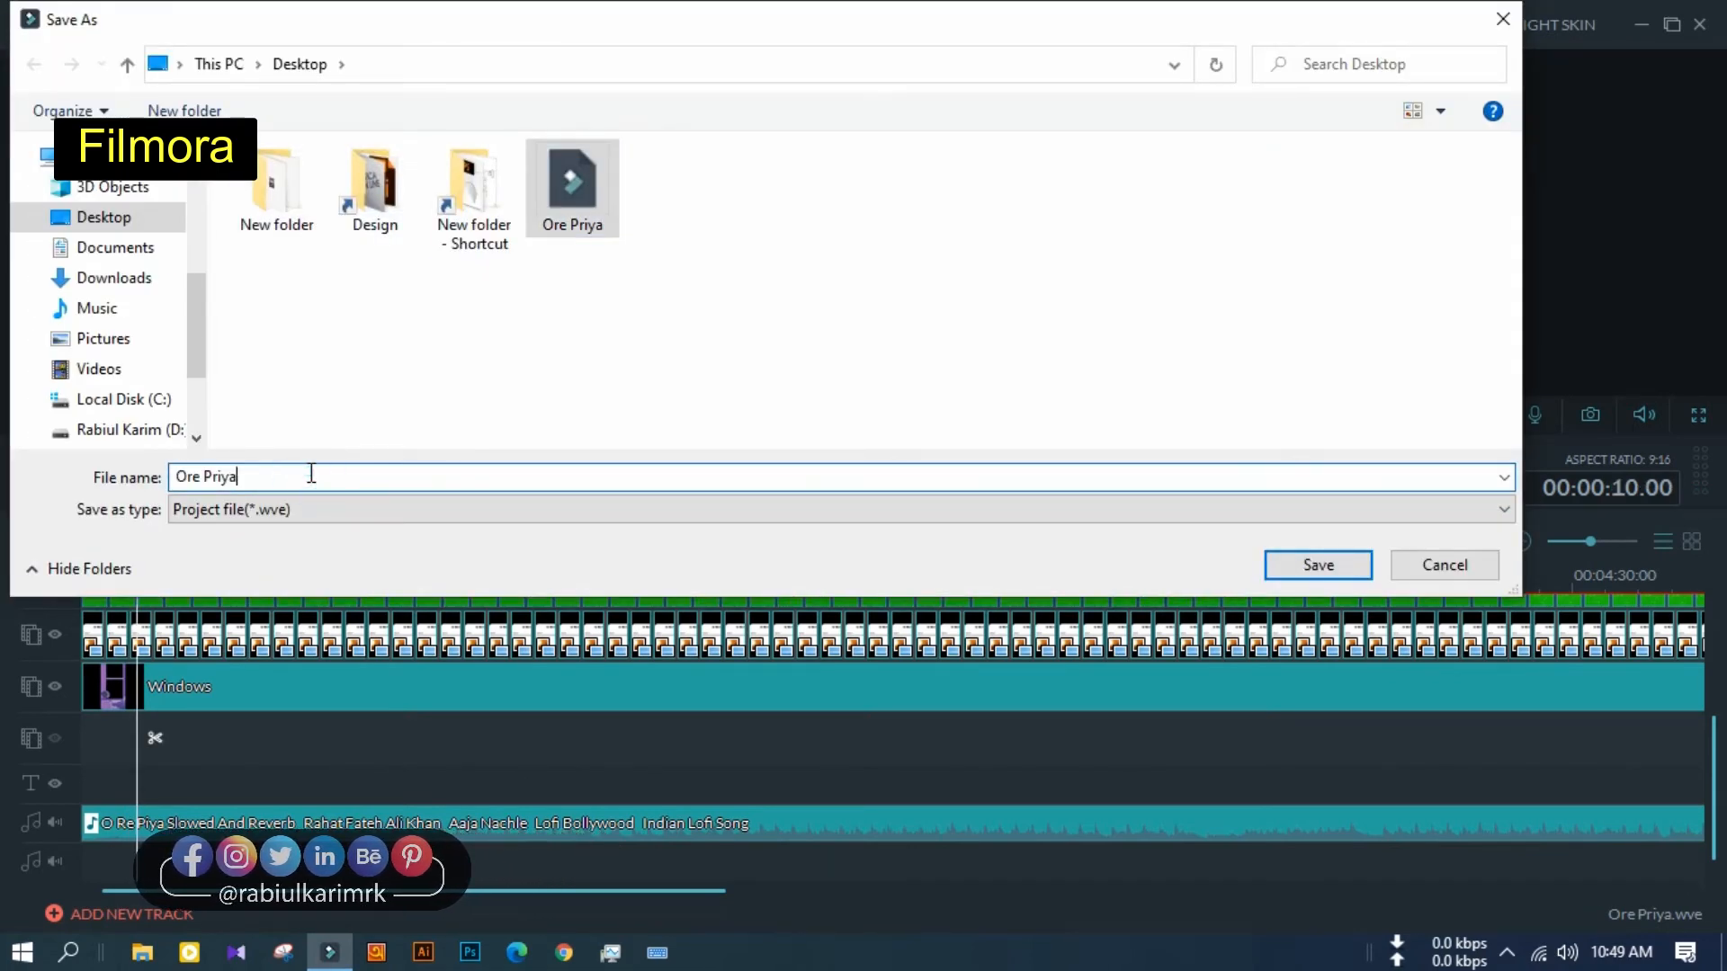
key("Return")
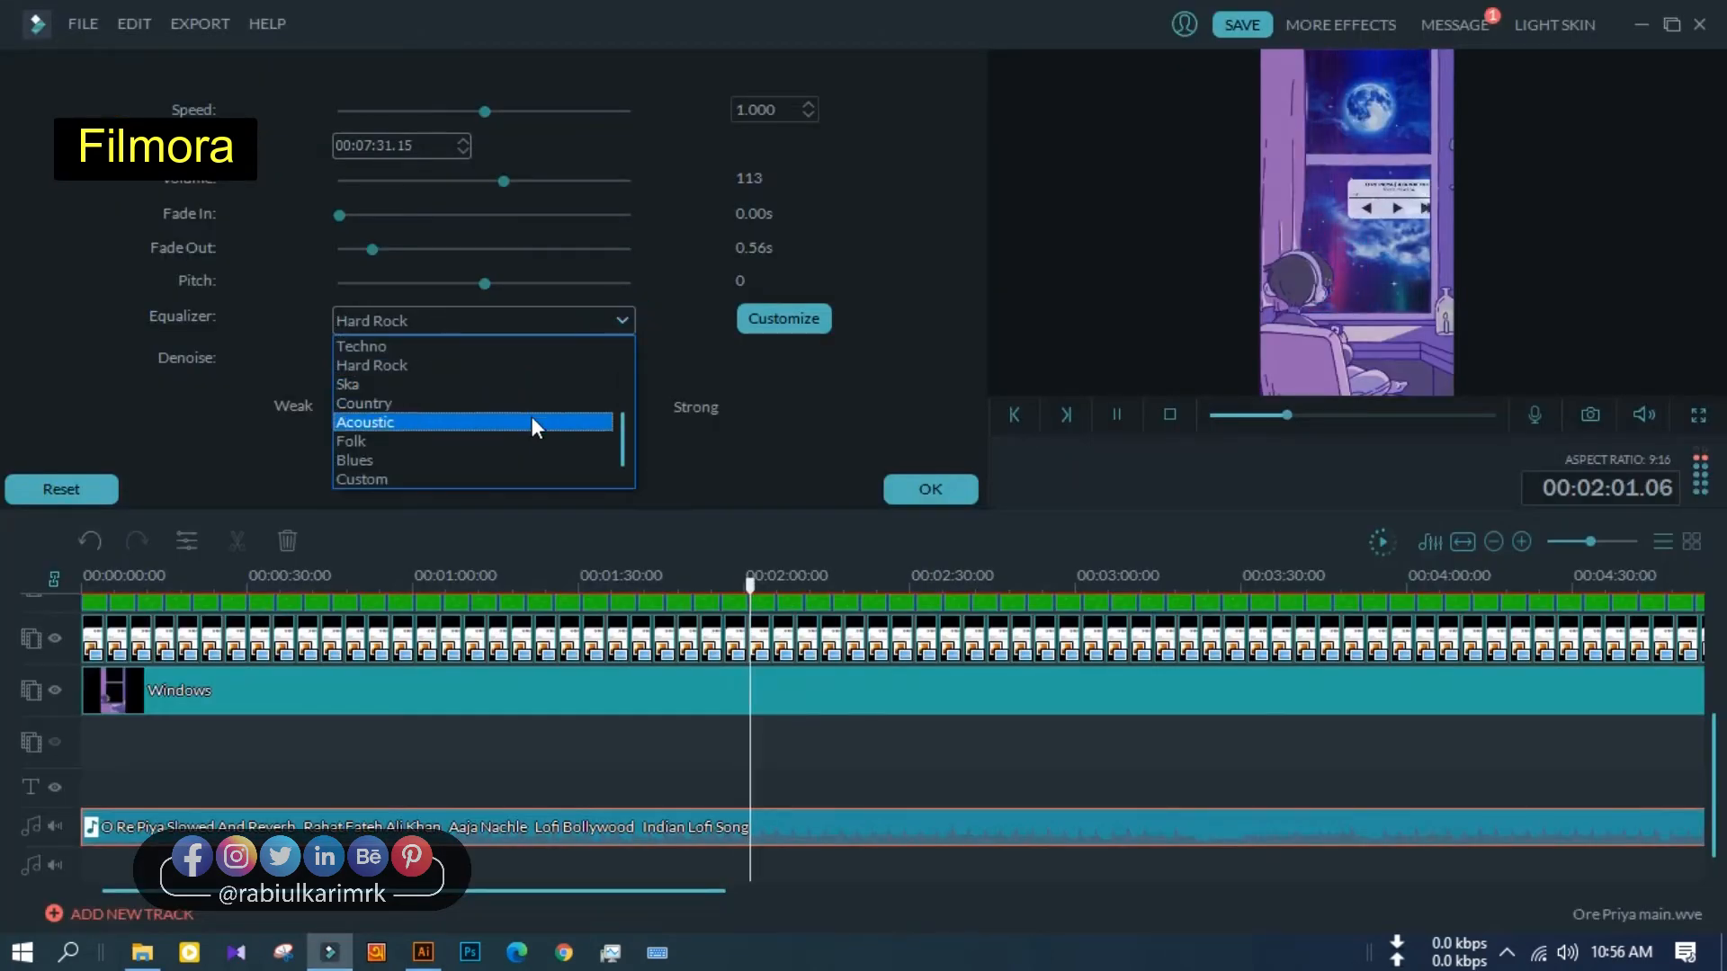
Browse the equalizer presets for the song's audio clip and choose one in place of Hard Rock
scroll(486, 435, "up", 3)
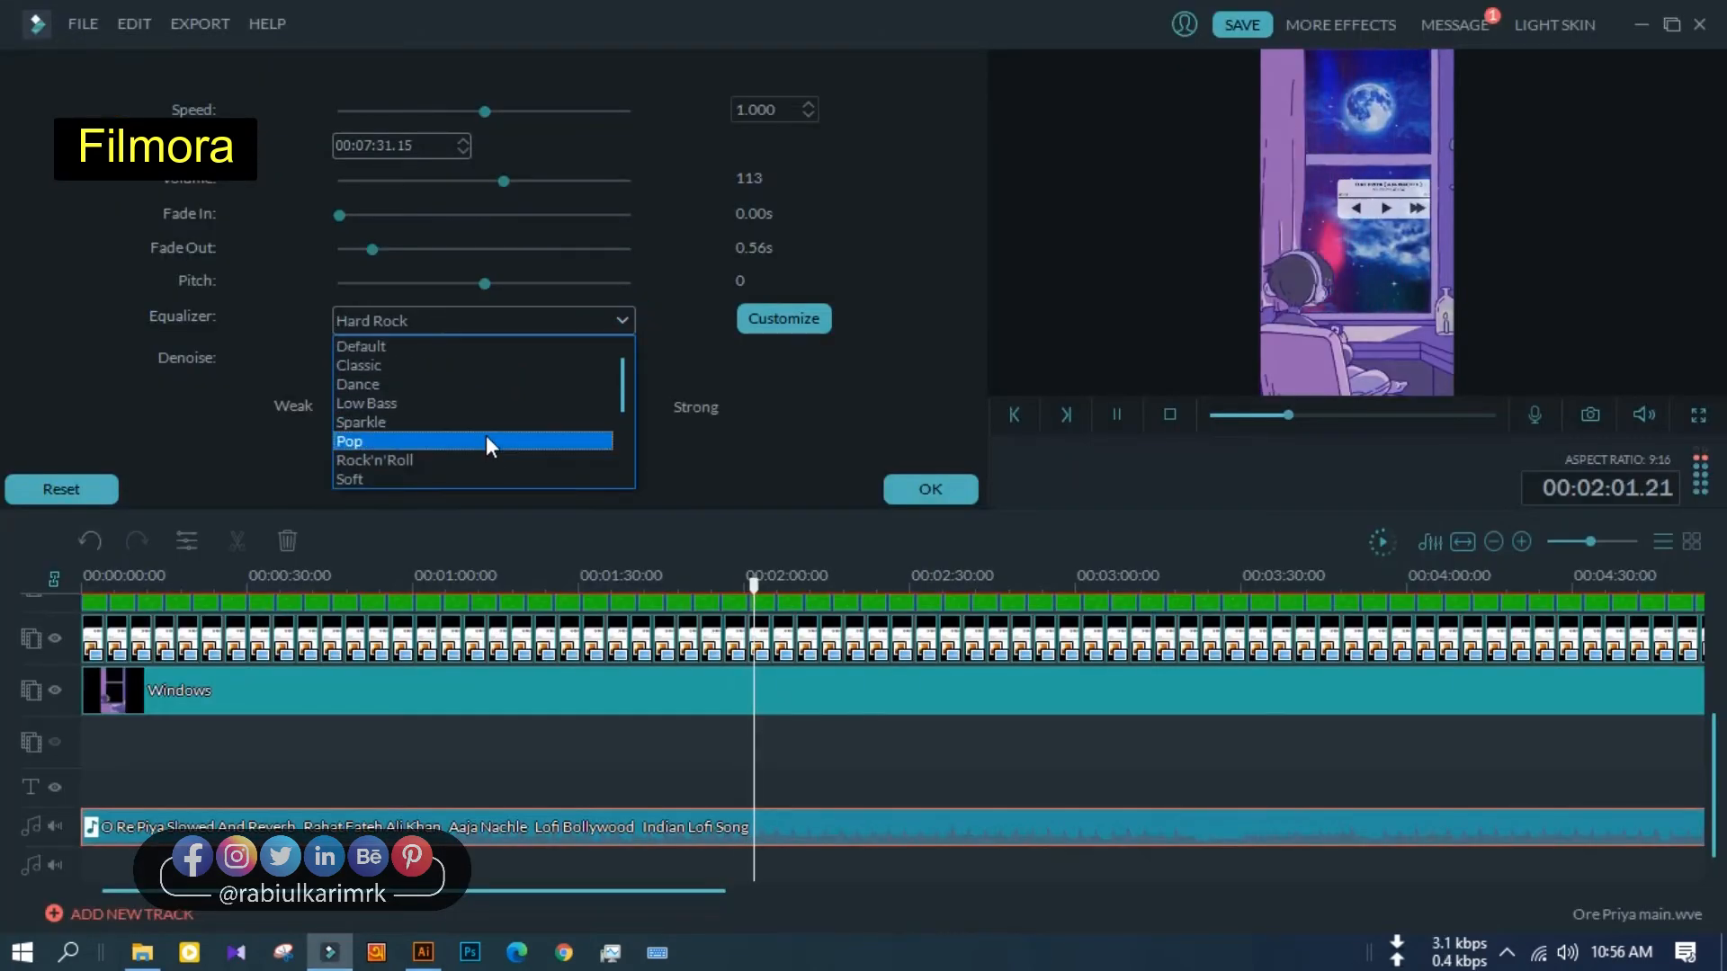
scroll(430, 369, "down", 3)
left_click(432, 384)
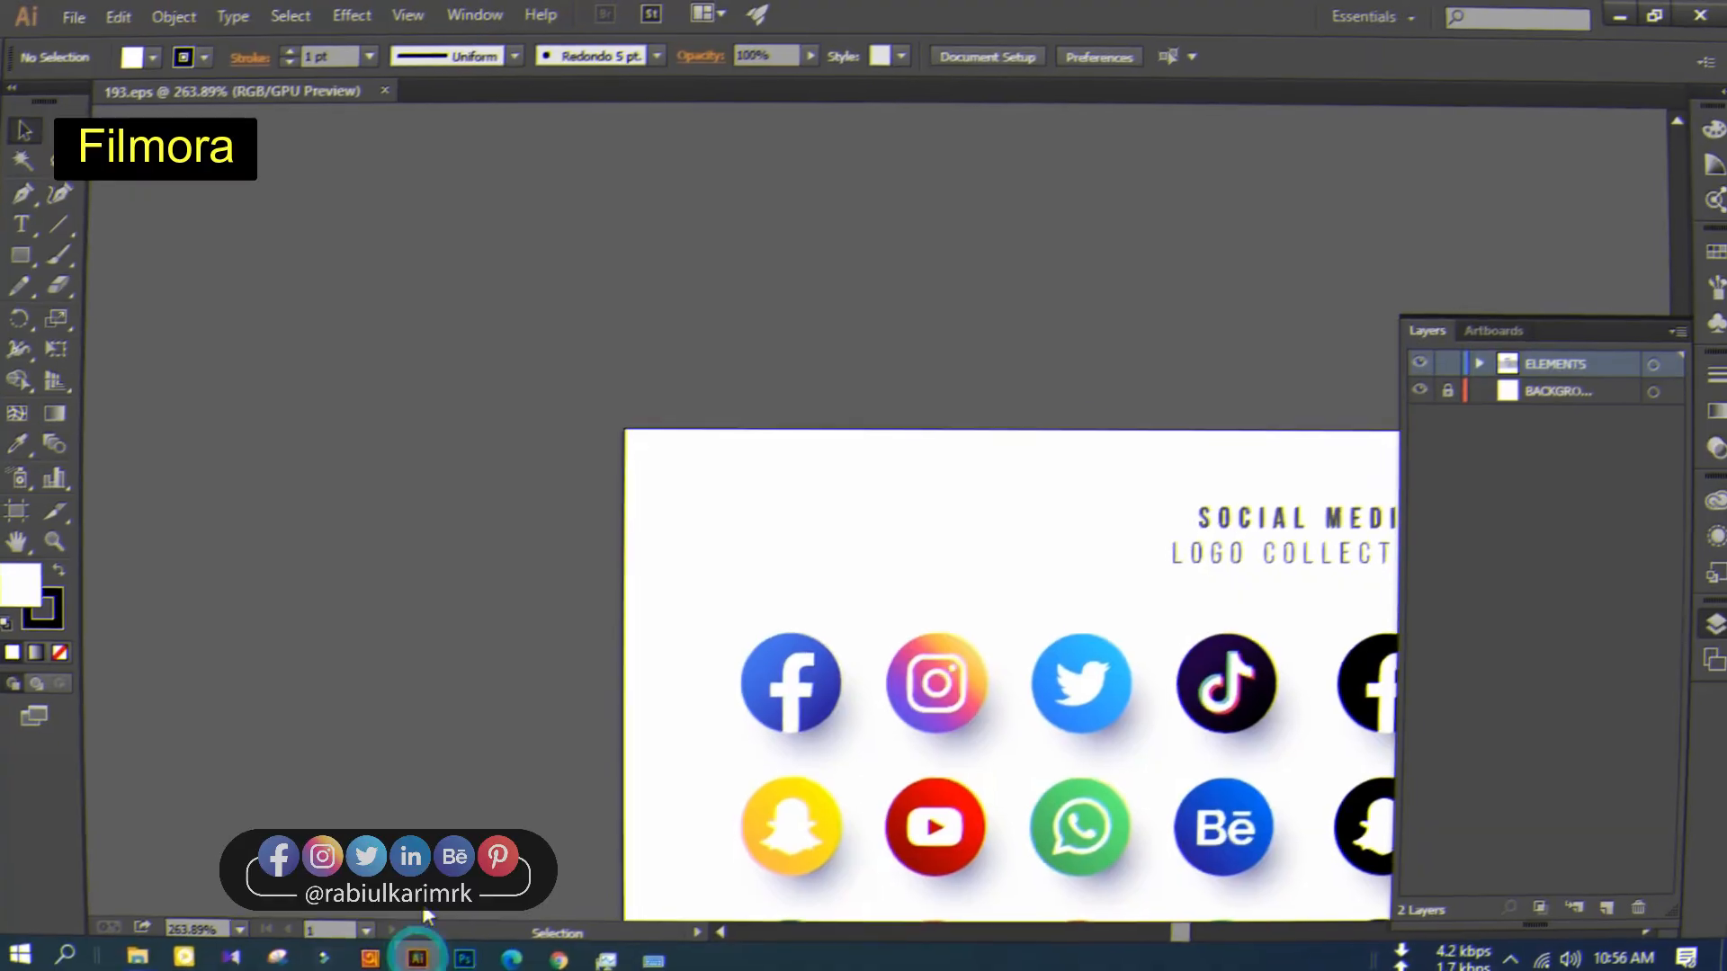
Switch to Illustrator with 193.eps, hide the Layers panel and ungroup the social media logo collection
left_click(1630, 329)
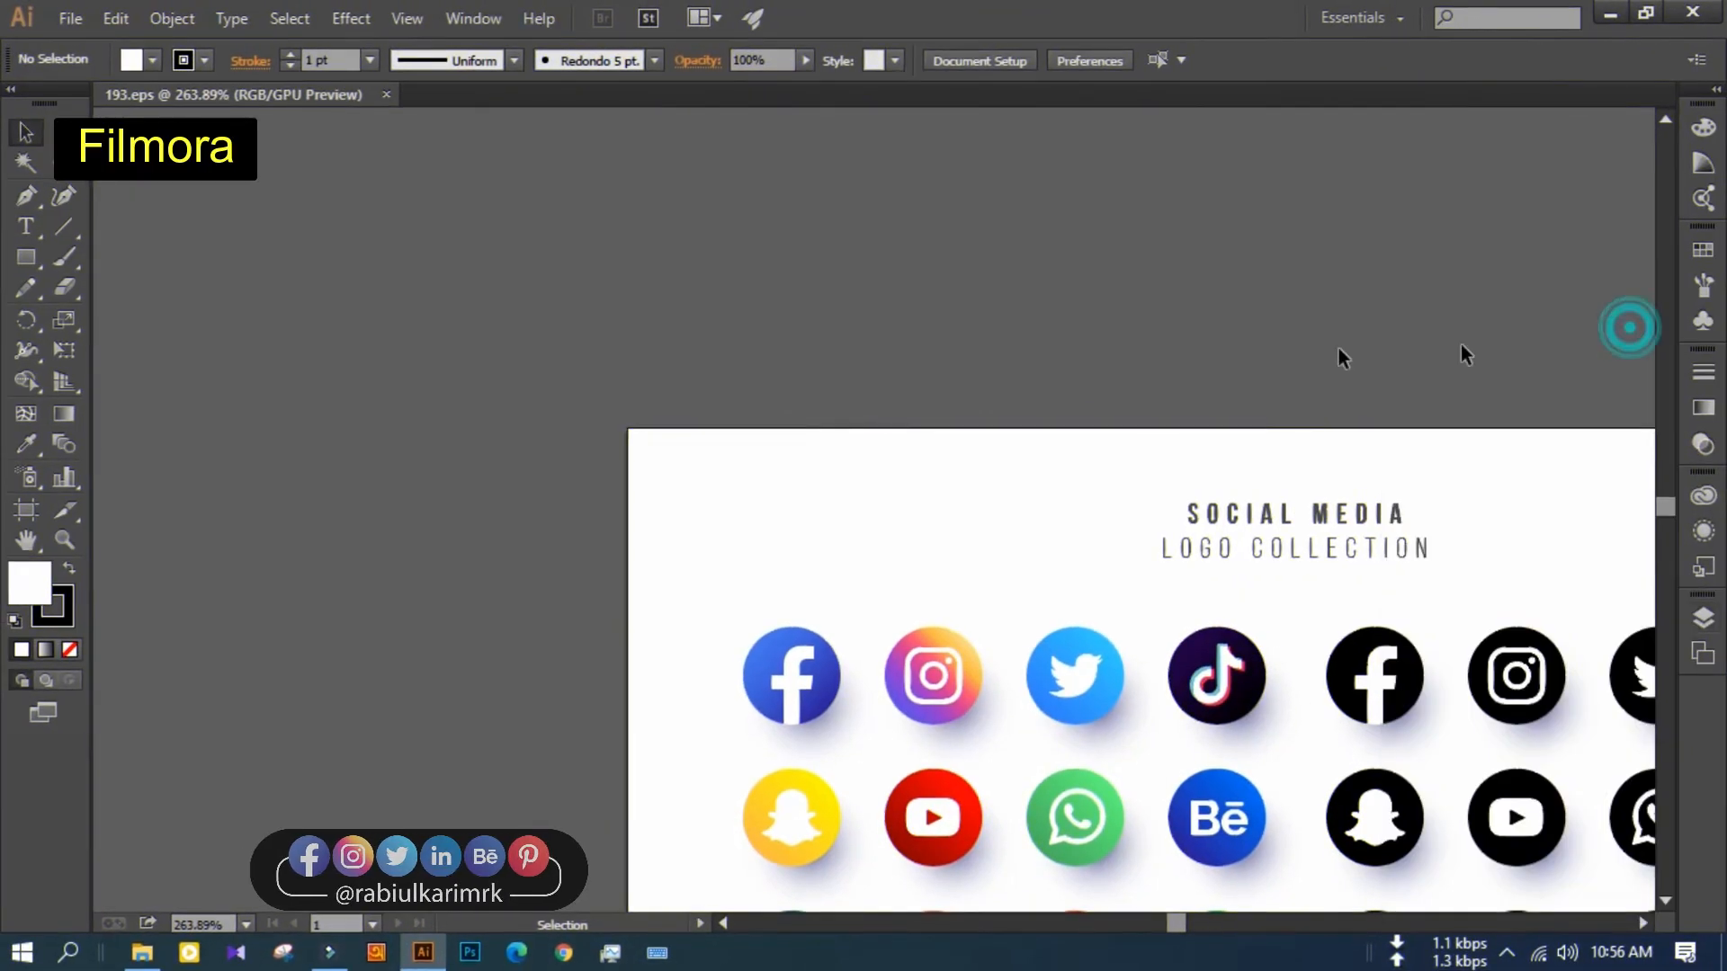
left_click_drag(1032, 420, 589, 157)
left_click_drag(783, 208, 1317, 846)
right_click(1113, 508)
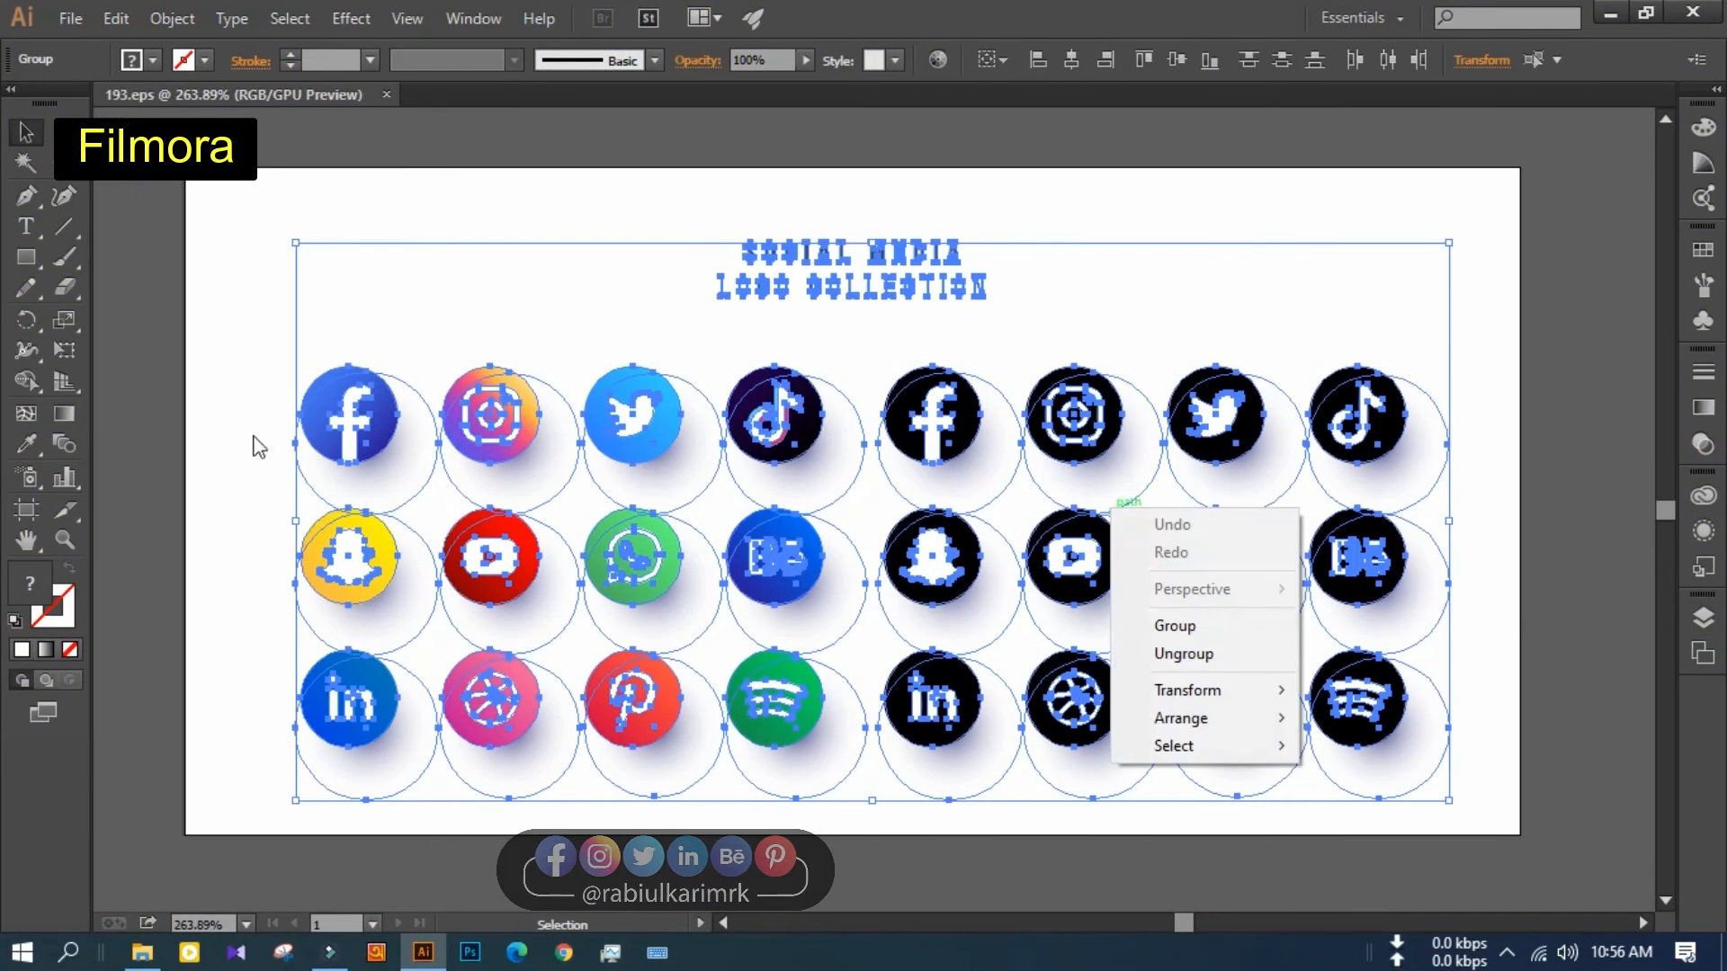
left_click(254, 441)
right_click(372, 426)
left_click(455, 571)
Delete the black set of logos and the Social Media Logo Collection title from the artboard
left_click(932, 432)
key("Delete")
left_click(933, 262)
key("Delete")
Move the Facebook and Instagram logos to the empty half of the artboard and remove their drop shadows
left_click_drag(349, 416, 1159, 262)
left_click_drag(518, 414, 1310, 270)
left_click_drag(386, 291, 1265, 346)
right_click(1128, 253)
left_click(1026, 430)
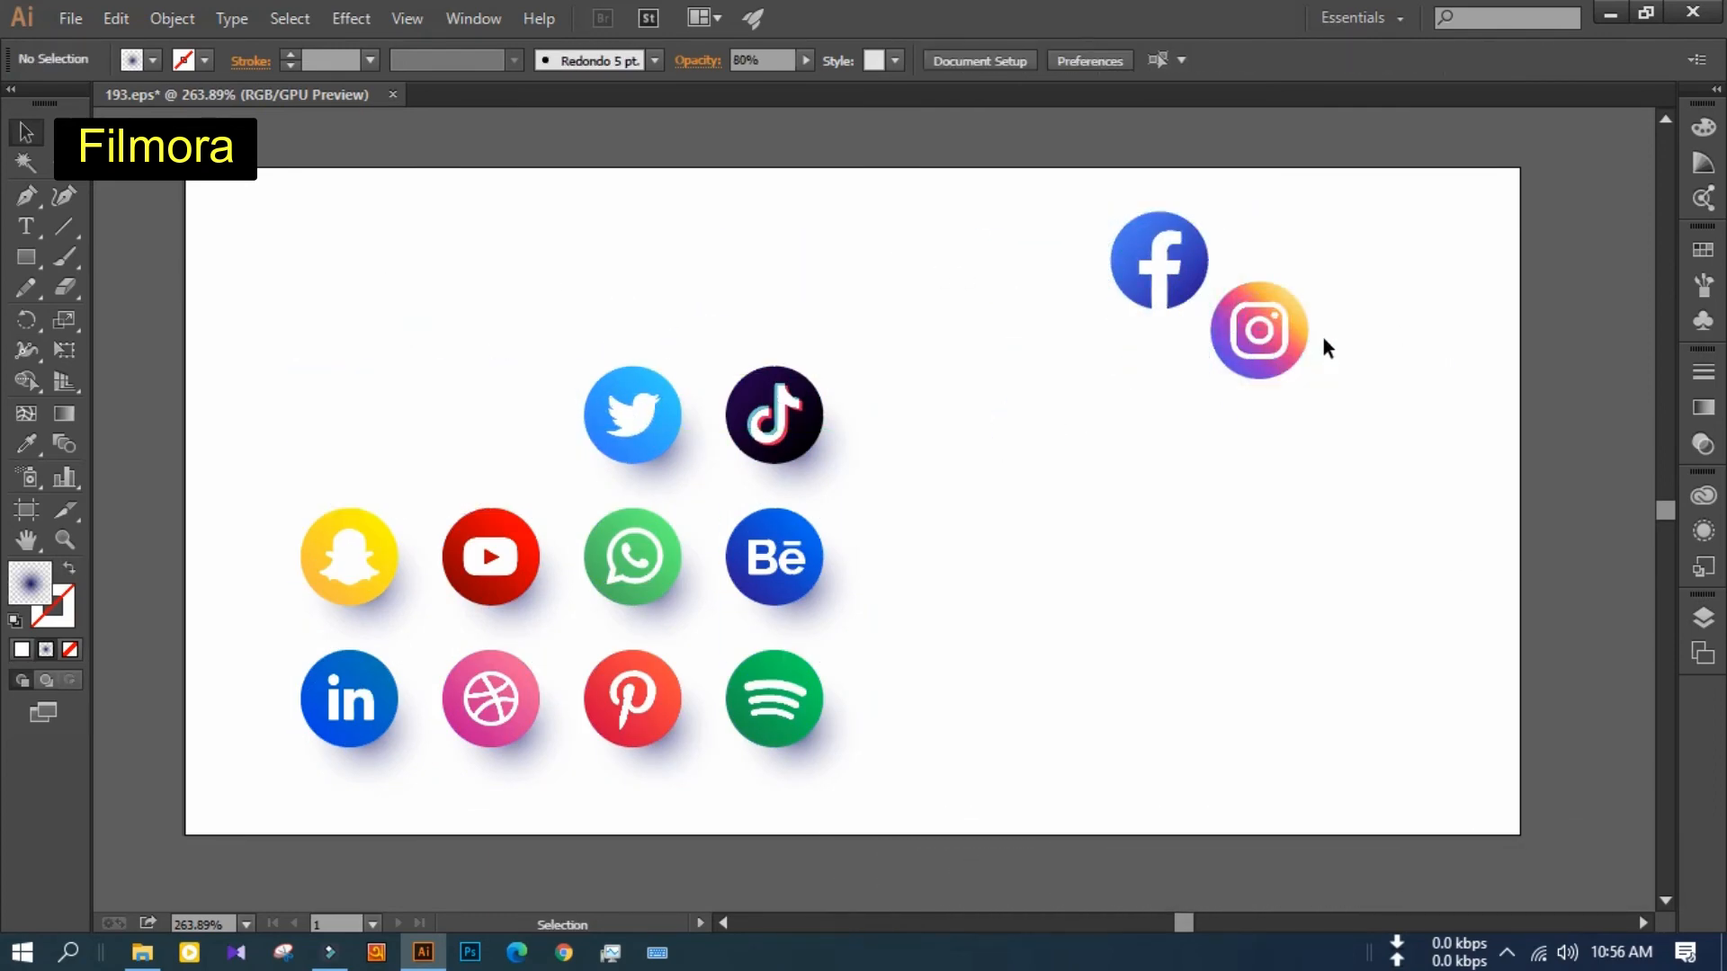
left_click(1121, 264)
left_click(38, 129)
left_click_drag(1307, 227, 1241, 364)
left_click_drag(1245, 327, 1322, 326)
Move the Twitter logo beside the Facebook logo, ungroup it and delete its drop shadow
left_click_drag(641, 401, 1081, 284)
right_click(1034, 321)
left_click(1080, 478)
left_click(1098, 557)
left_click(1043, 373)
key("Delete")
Move the Behance logo below the Facebook logo, ungroup it and delete its drop shadow
left_click_drag(810, 572, 1243, 492)
right_click(1243, 492)
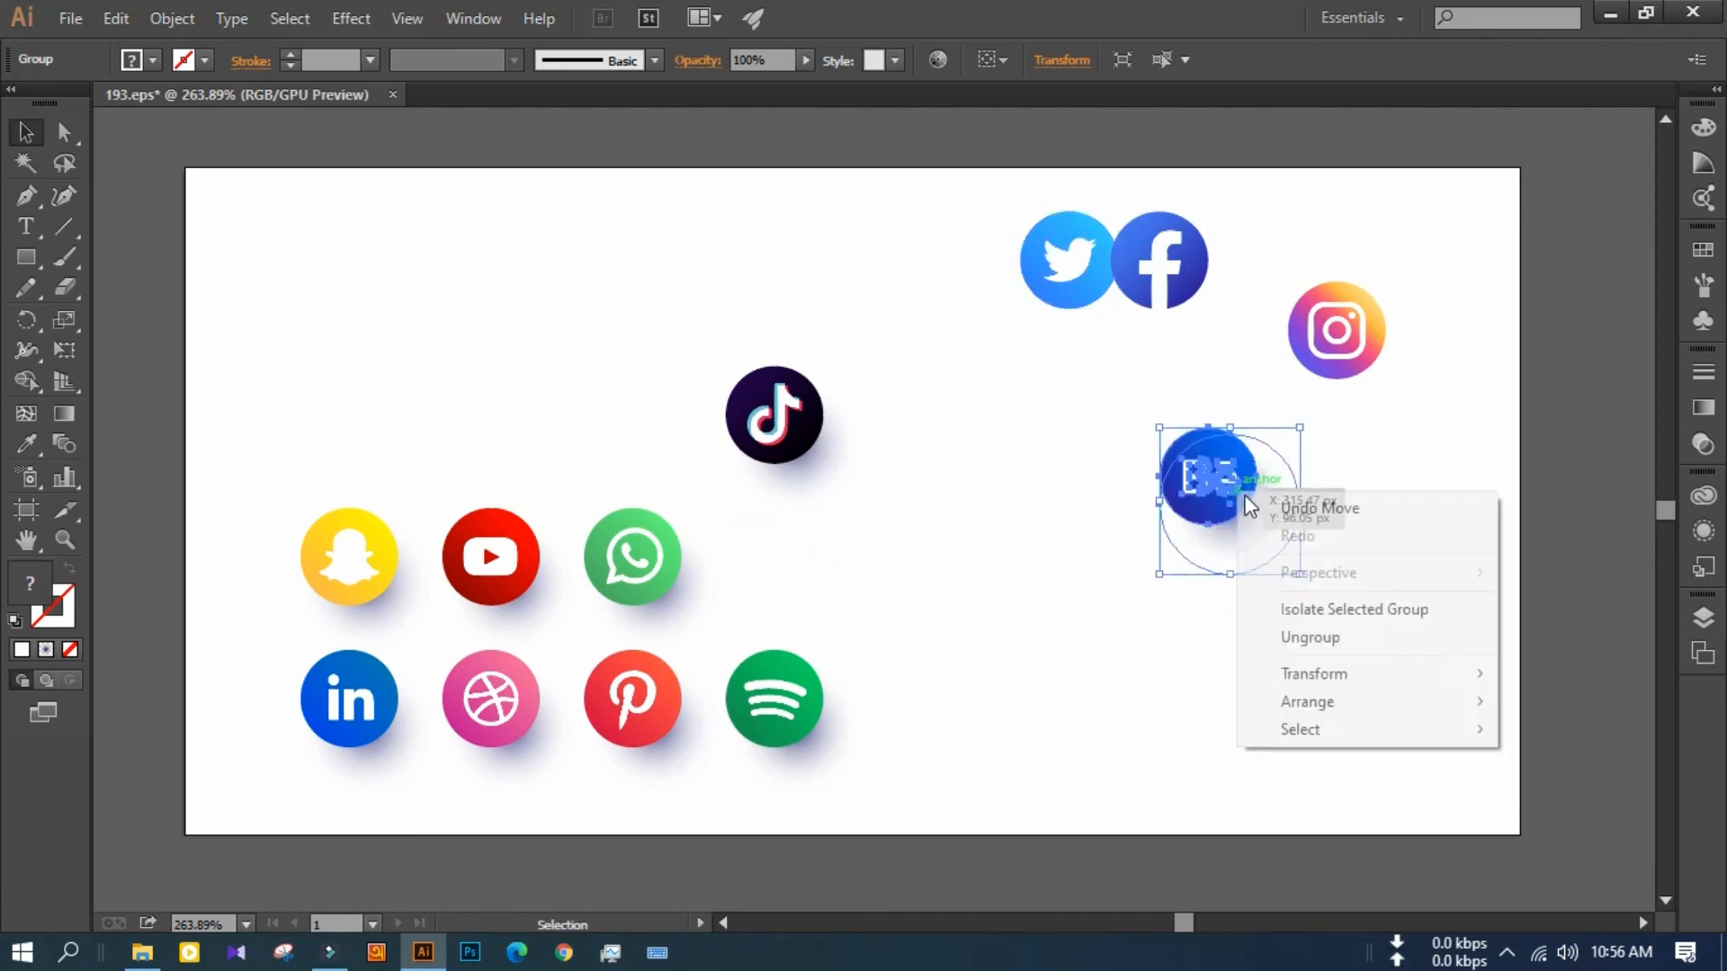
left_click(1310, 636)
left_click(1095, 624)
left_click(1278, 529)
key("Delete")
left_click_drag(1104, 421, 1261, 534)
Move the Pinterest logo below the Twitter logo, remove its drop shadow and regroup its parts
left_click_drag(627, 658, 1028, 534)
right_click(1028, 534)
left_click(1104, 701)
left_click(1113, 734)
left_click(1090, 630)
key("Delete")
left_click_drag(936, 490, 1096, 634)
key("ctrl+g")
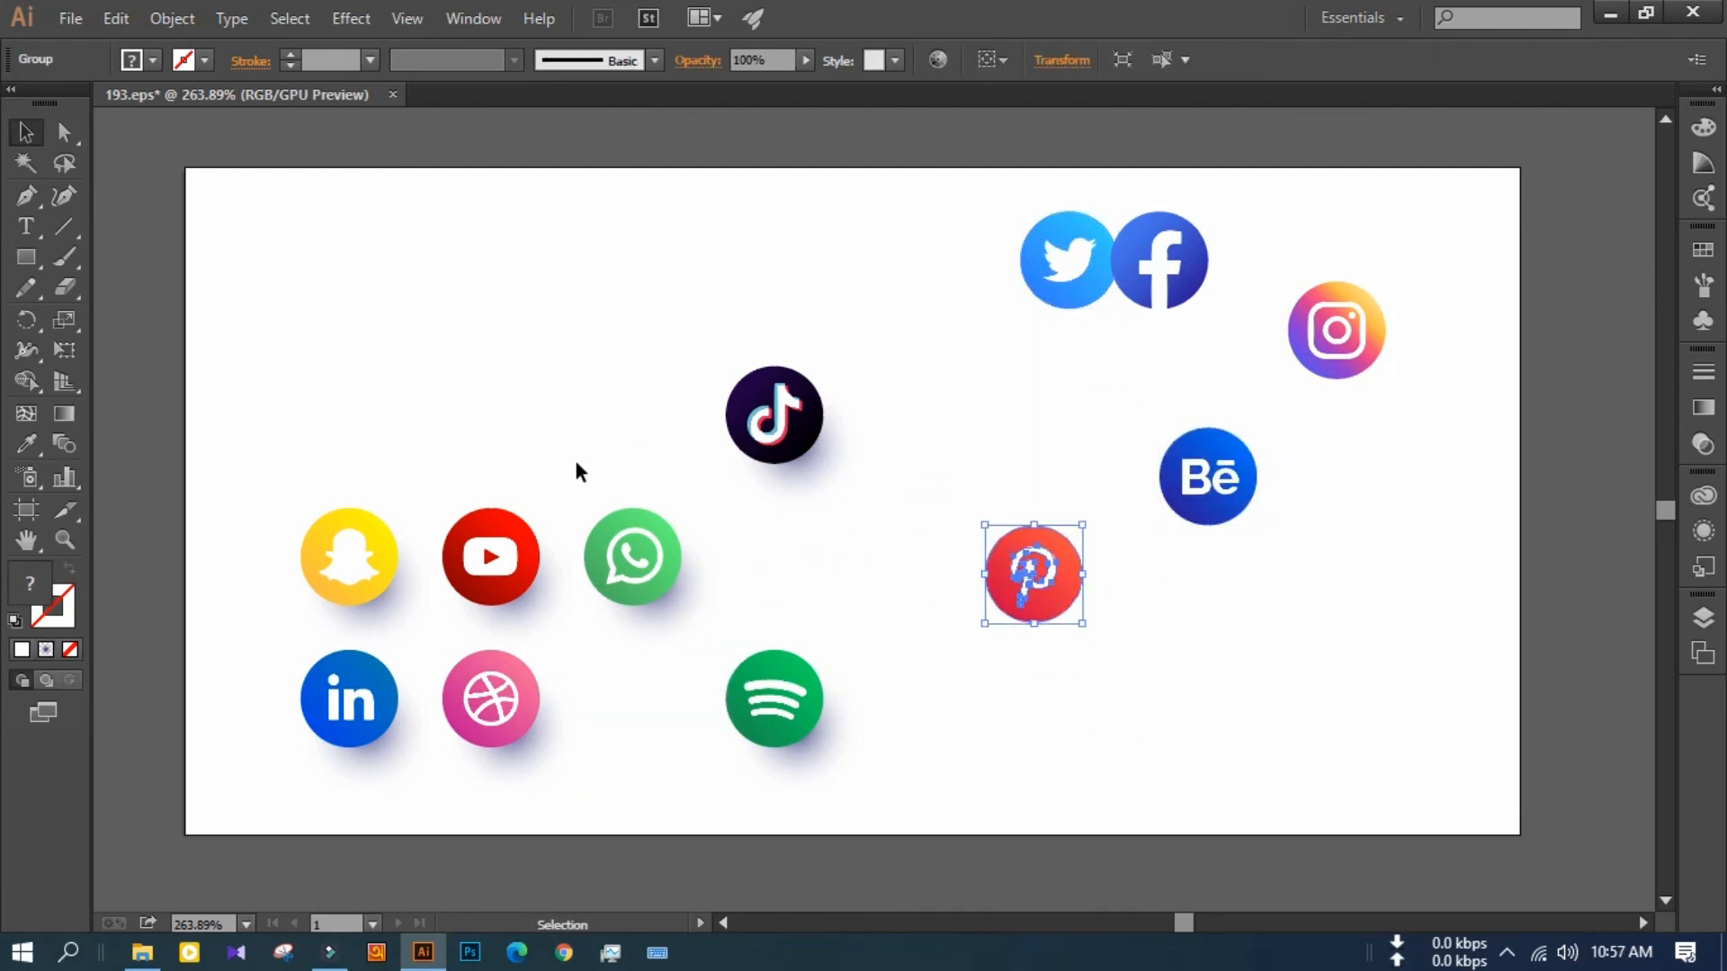
Move the LinkedIn logo below the Behance logo, remove its drop shadow and regroup its parts
left_click_drag(368, 691, 1243, 589)
right_click(1243, 589)
left_click(1315, 733)
left_click(1137, 714)
left_click(1271, 662)
key("Delete")
left_click_drag(1155, 538, 1274, 649)
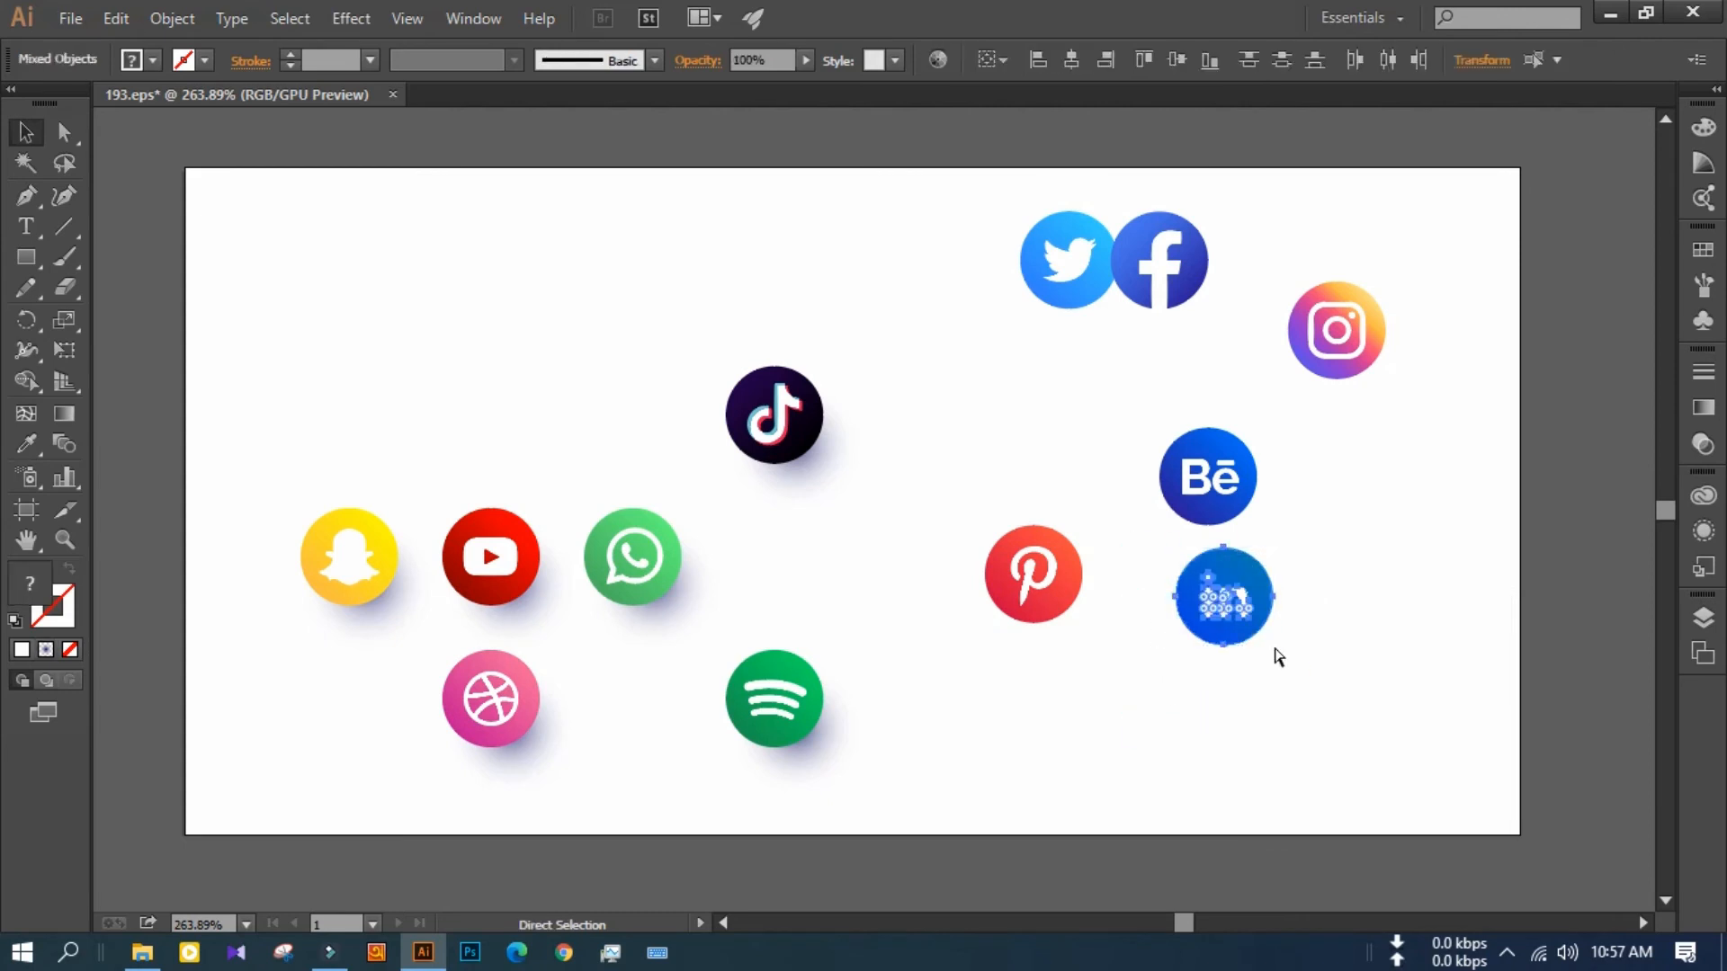
key("ctrl+g")
Align the six separated logos on their vertical centres and distribute them evenly by their horizontal centres
left_click_drag(1009, 168, 1461, 700)
left_click(1176, 61)
left_click(985, 238)
left_click_drag(1013, 408, 865, 404)
left_click_drag(700, 301, 1416, 476)
left_click(1388, 60)
left_click(1106, 551)
Delete the TikTok logo and arrange the six logos as a smaller, evenly spaced row
left_click(801, 423)
key("Delete")
left_click_drag(784, 308, 1259, 413)
left_click(1389, 60)
left_click(1251, 511)
left_click_drag(871, 344, 1427, 514)
left_click(1389, 62)
left_click(1360, 382)
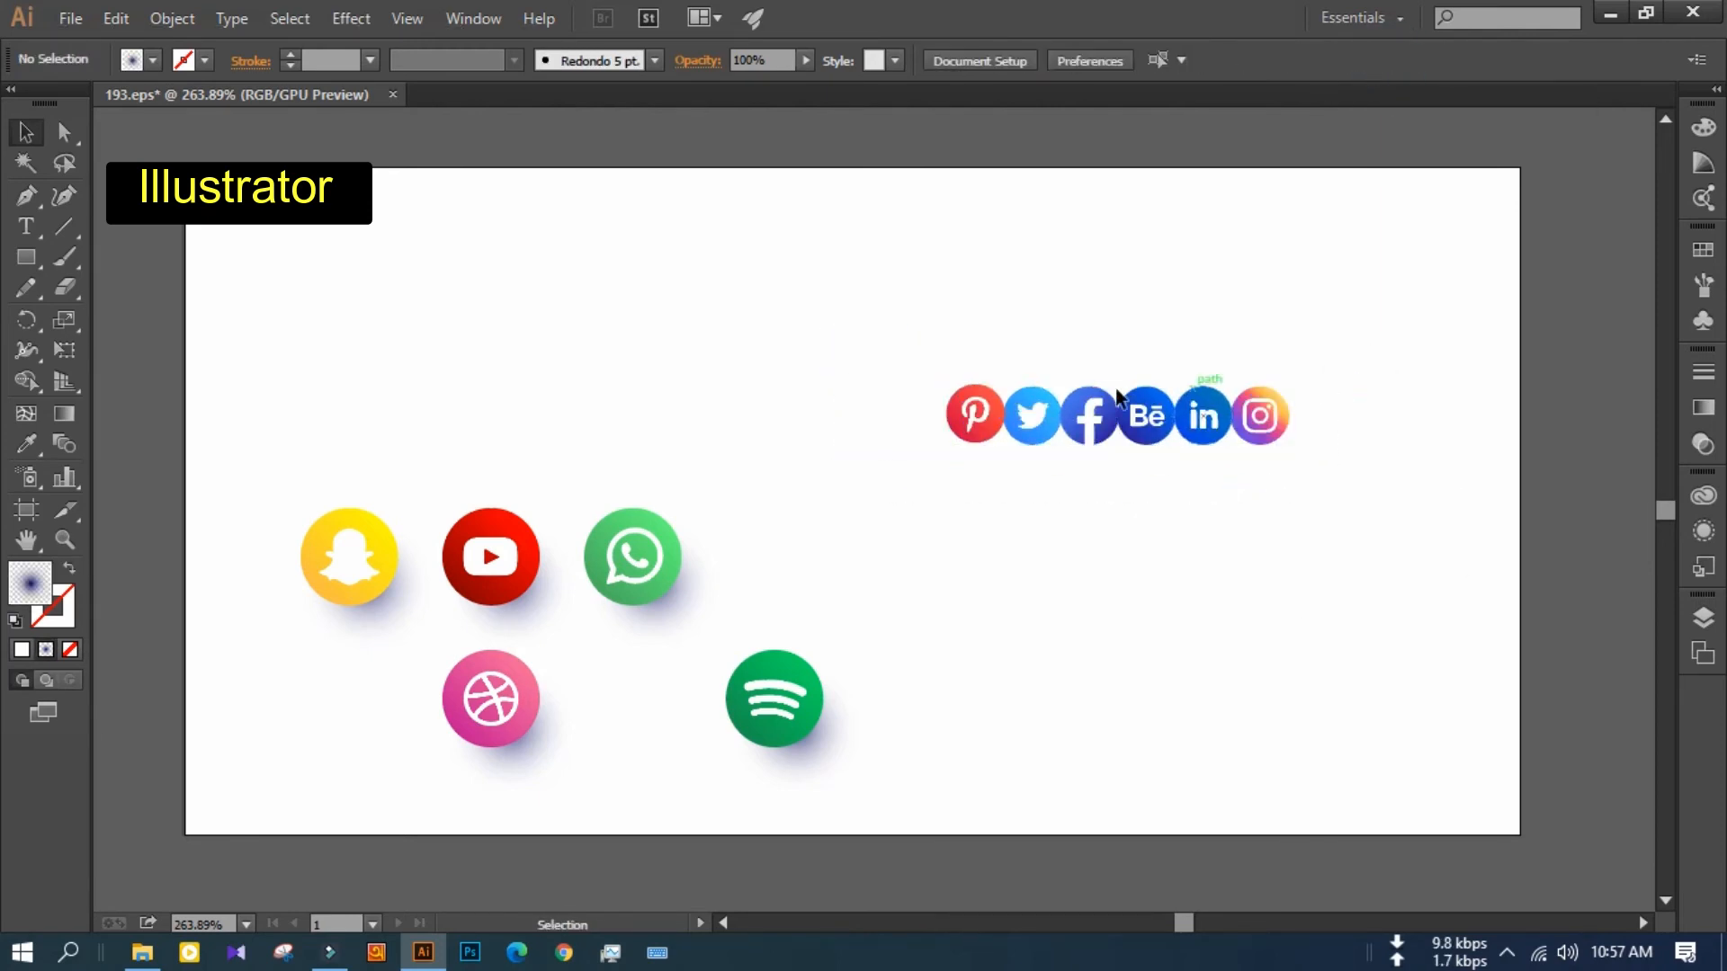
Shift the Pinterest logo outward and redistribute the row with small gaps between the logos
left_click_drag(957, 415, 957, 415)
left_click_drag(875, 358, 1355, 493)
left_click(1388, 63)
mouse_move(887, 320)
left_mouse_down()
mouse_move(1384, 569)
mouse_move(938, 519)
left_mouse_up()
left_click(1309, 560)
Draw a rectangle about 106 by 27 px below the row of logos
key("ctrl+equal")
key("ctrl+equal")
key("m")
mouse_move(834, 495)
left_mouse_down()
mouse_move(1292, 635)
mouse_move(1368, 632)
left_mouse_up()
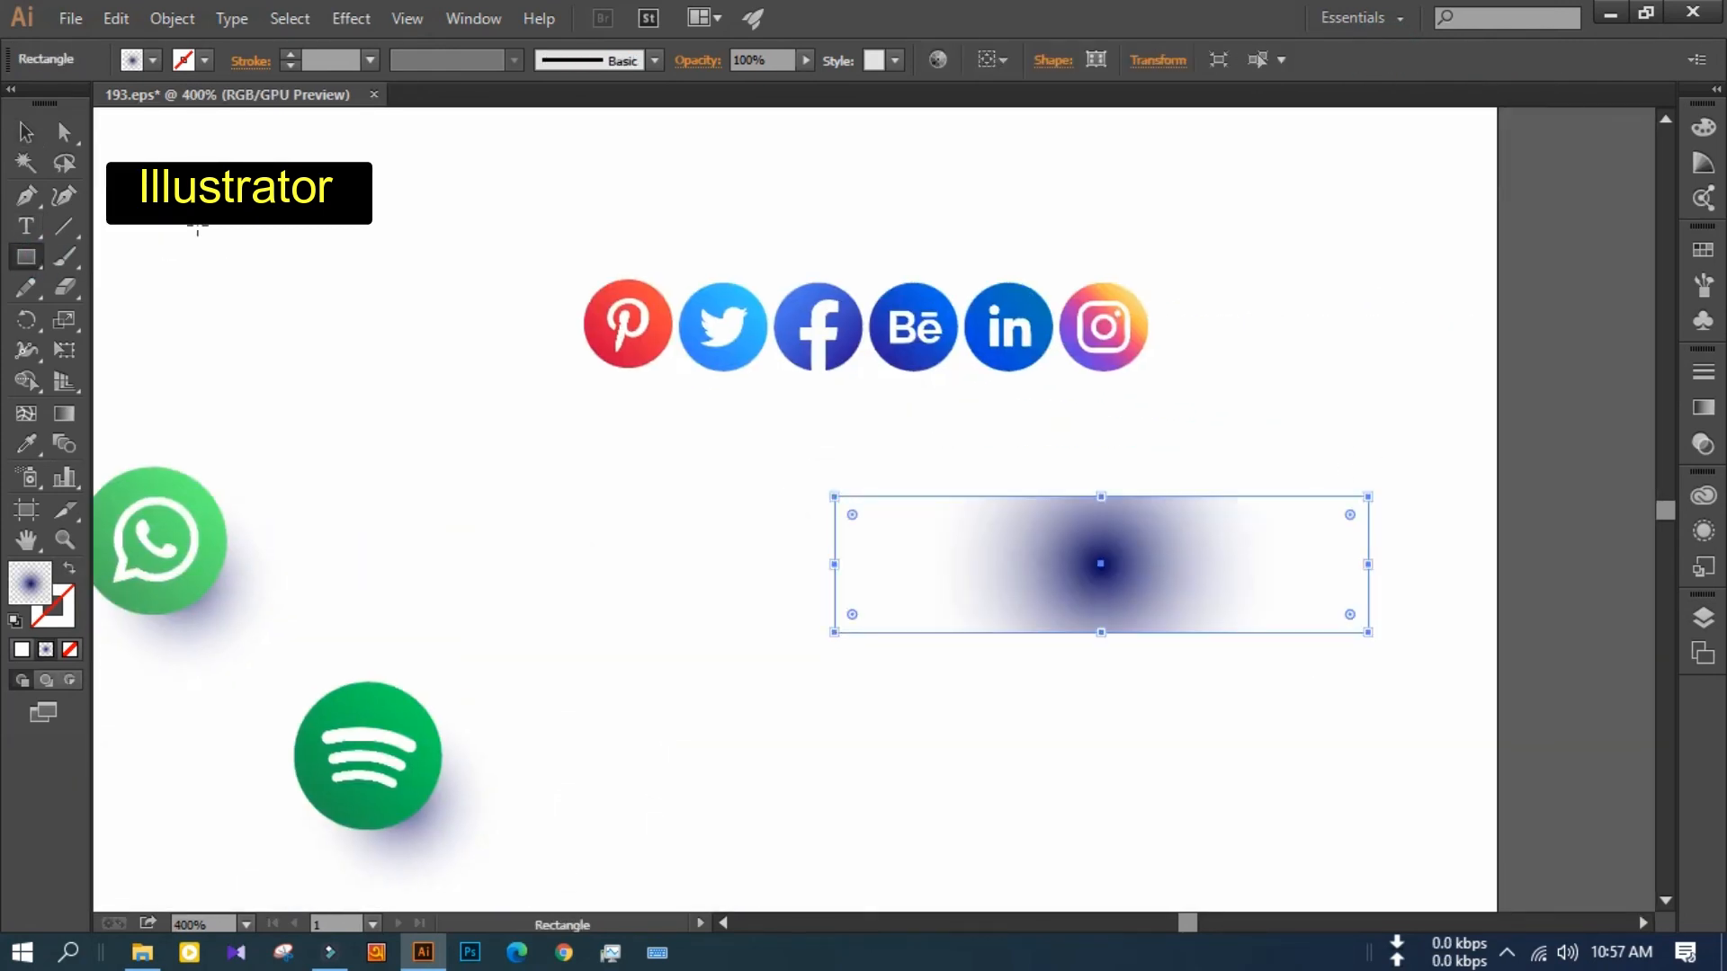
Give the rectangle no fill and a 2 pt black stroke
key("v")
left_click(139, 61)
left_click(290, 55)
left_click(291, 55)
left_click(135, 61)
left_click(18, 100)
left_click(19, 136)
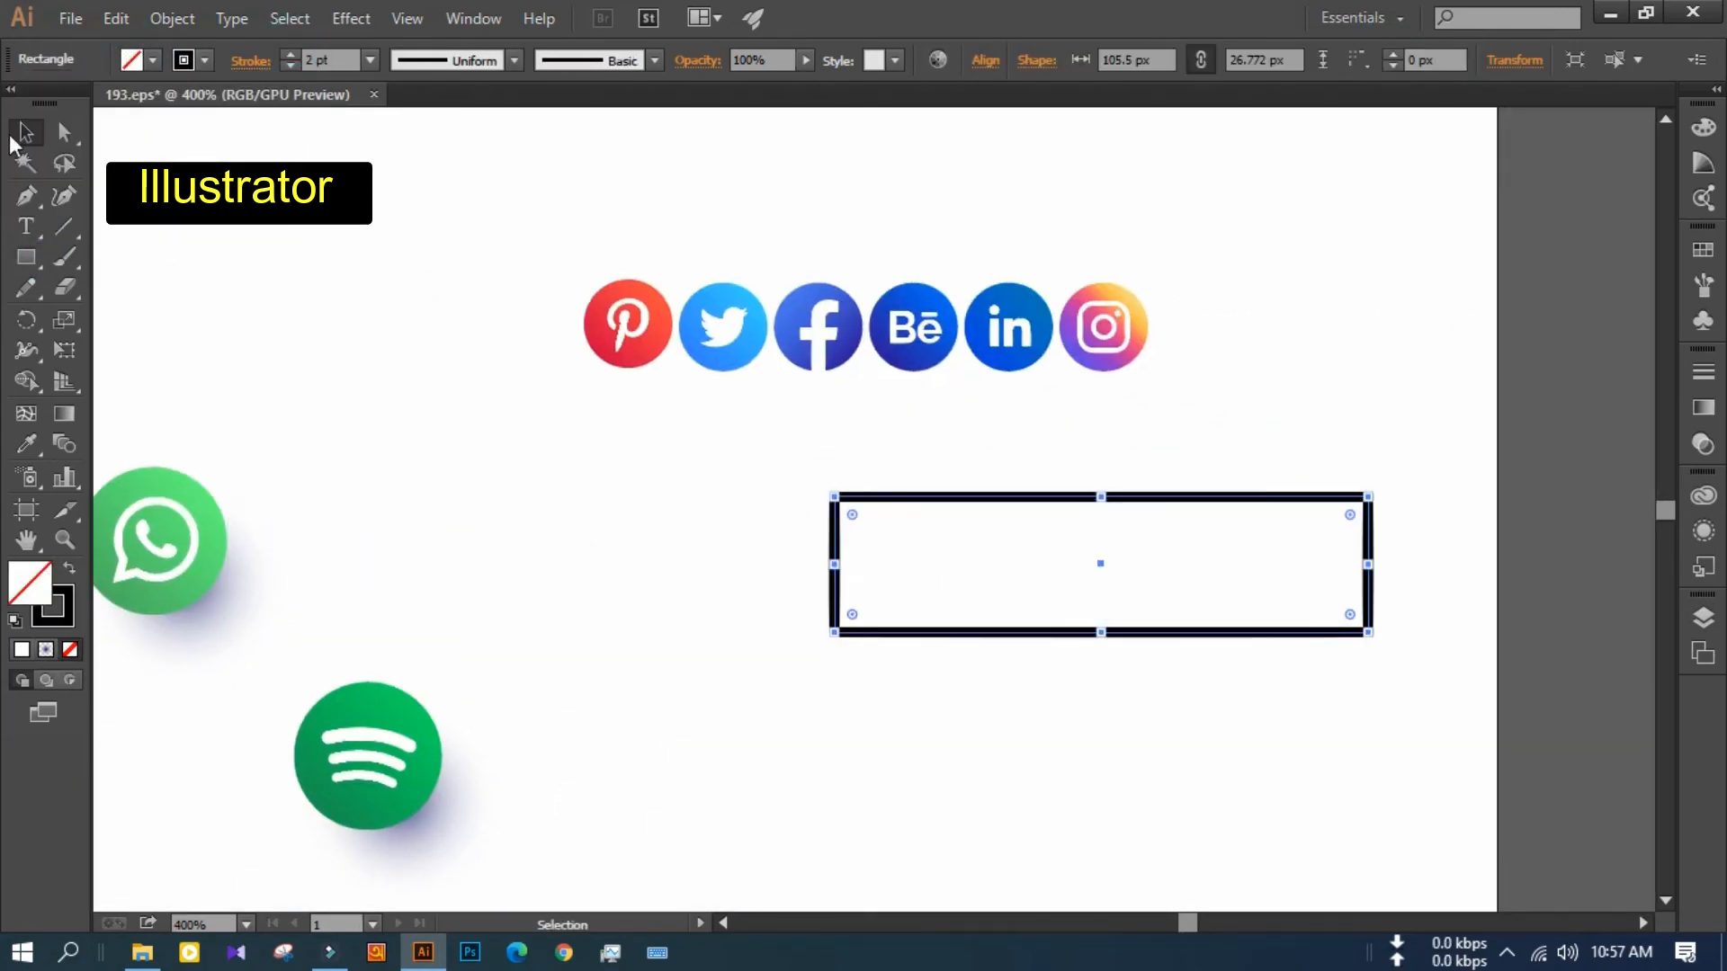
Move the rectangle so its upper edge crosses the logos' centres, and widen it past the Instagram logo
mouse_move(1144, 497)
left_mouse_down()
mouse_move(799, 362)
mouse_move(830, 326)
left_mouse_up()
left_click_drag(1091, 396, 1142, 399)
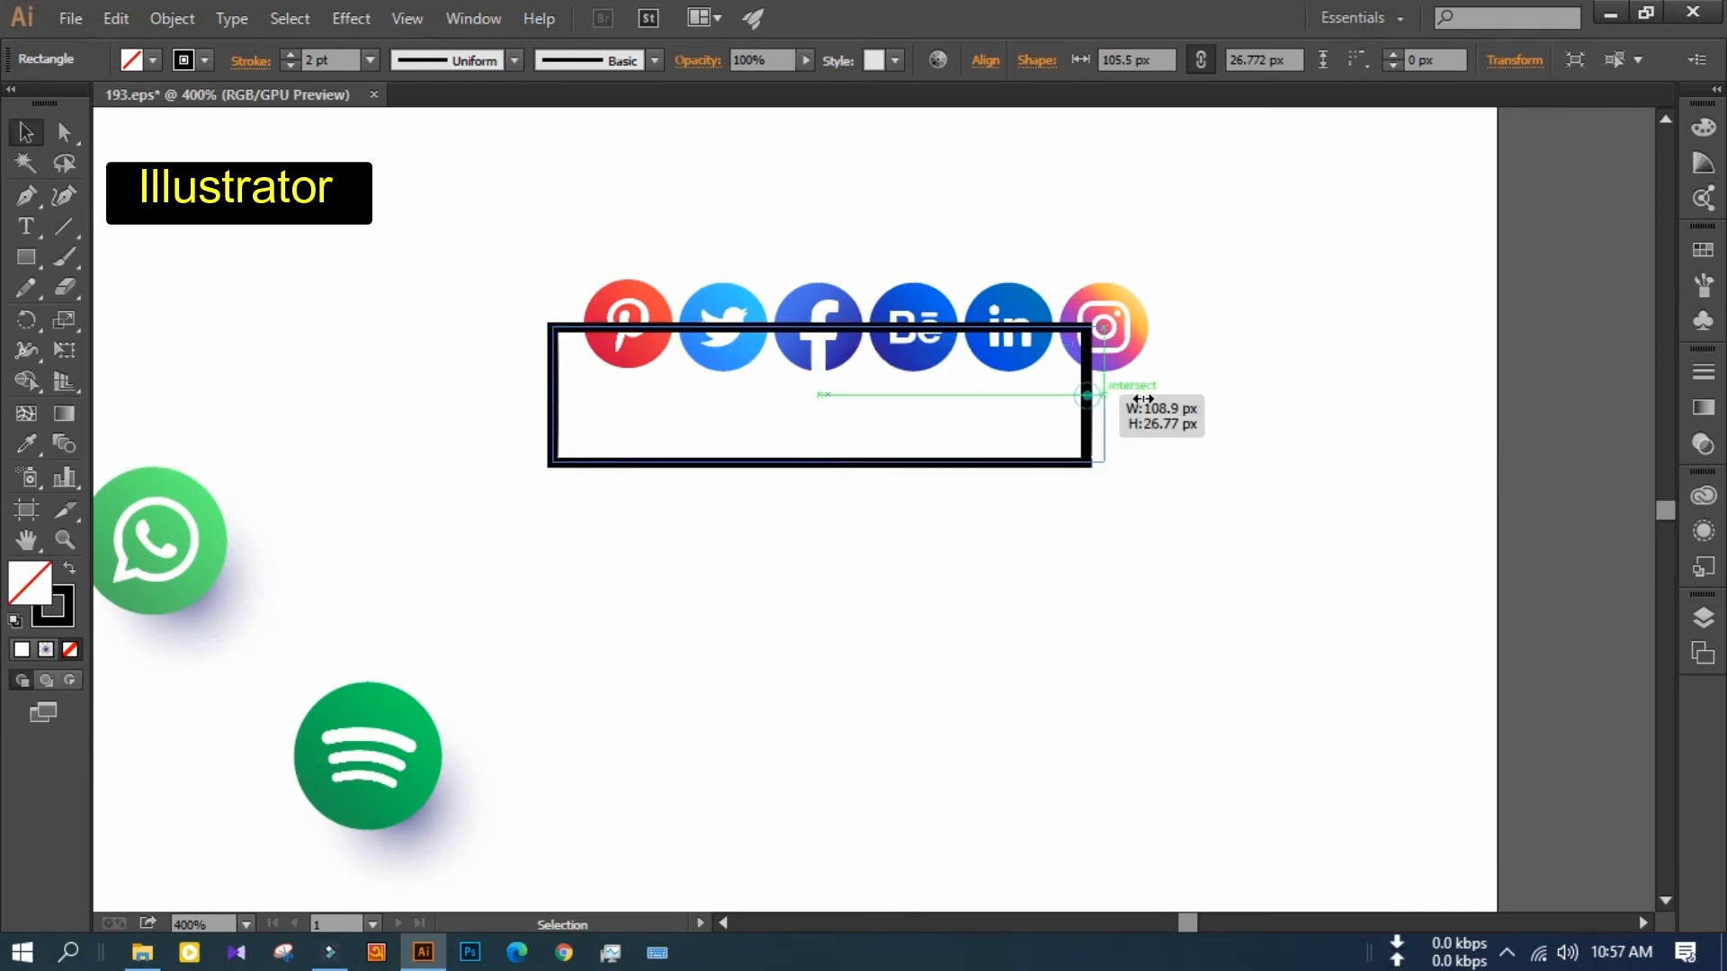
Round the rectangle's corners and reduce its height by raising the lower edge
left_click(62, 132)
key("v")
key("ctrl+plus")
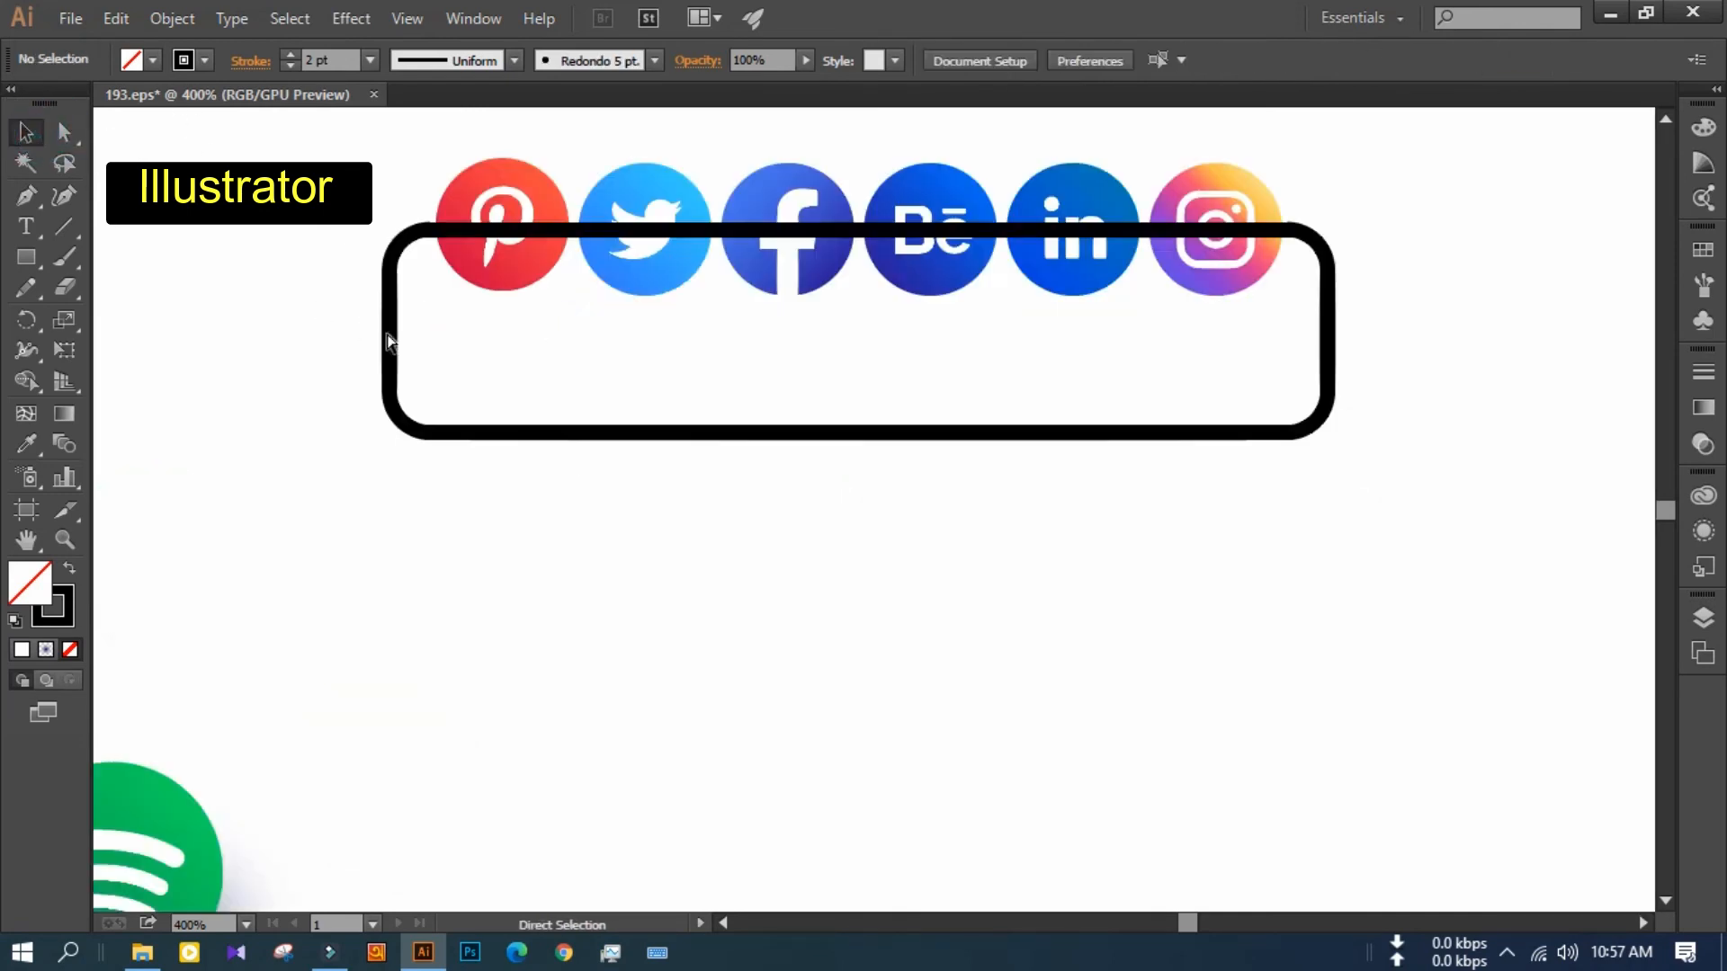
left_click_drag(856, 430, 856, 364)
Add the social media handle as a black text line and place it over the rectangle's lower edge
key("t")
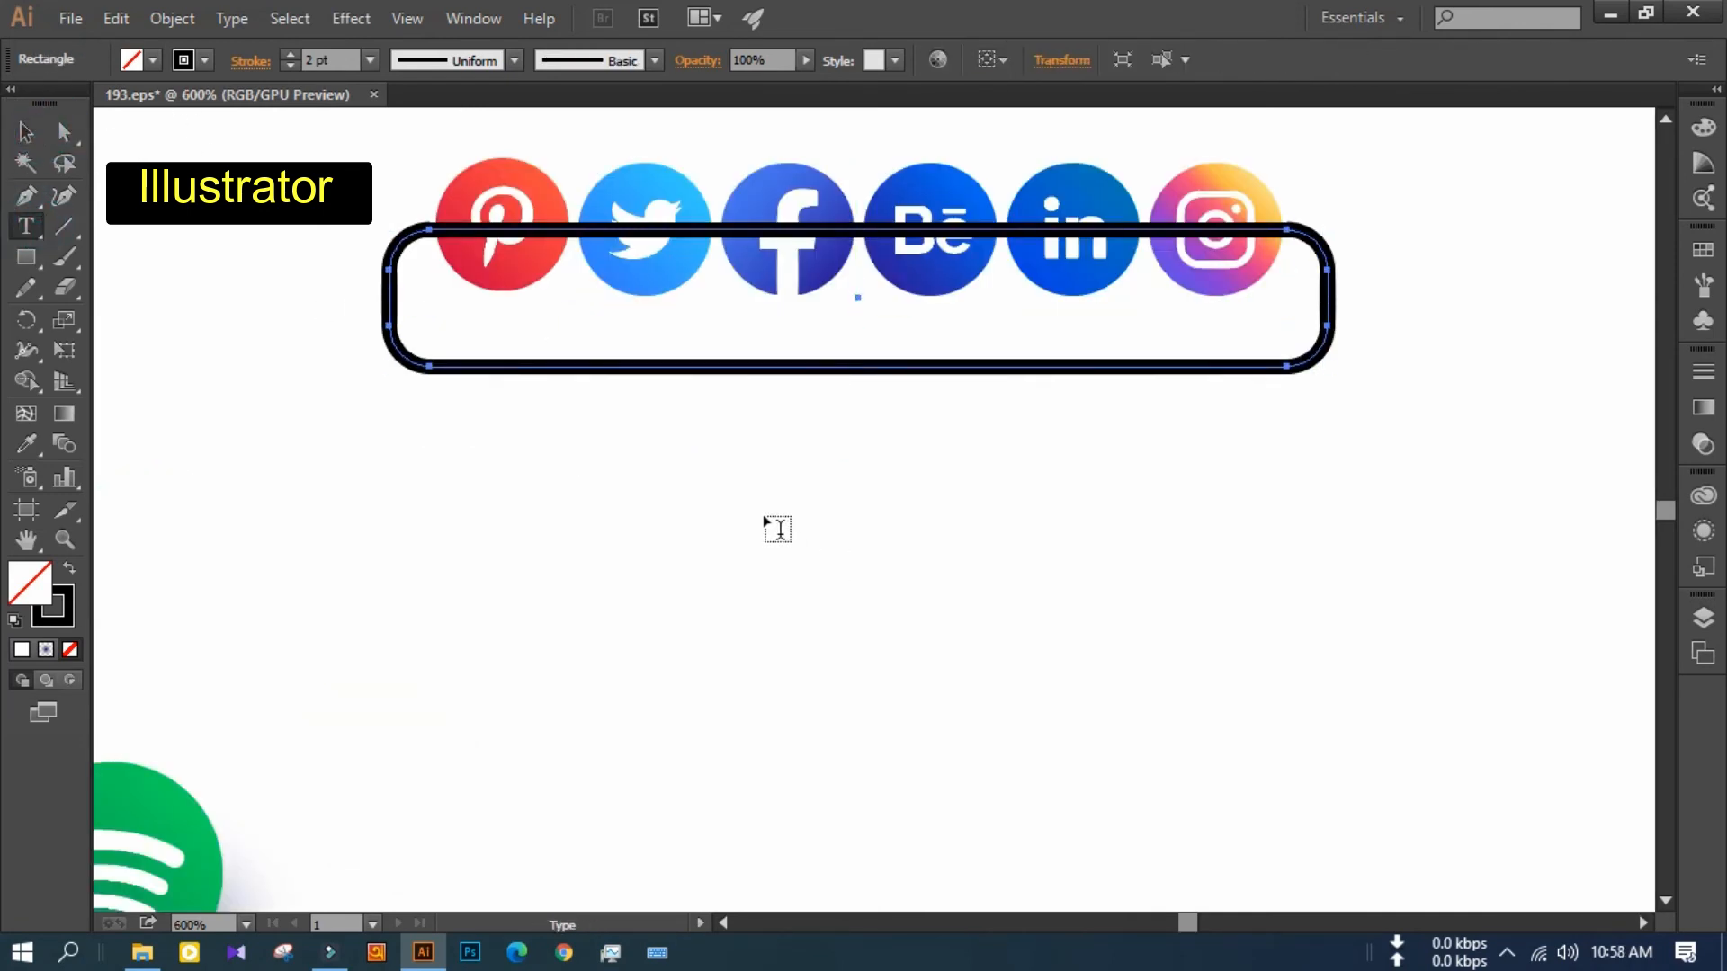
key("ctrl+shift+a")
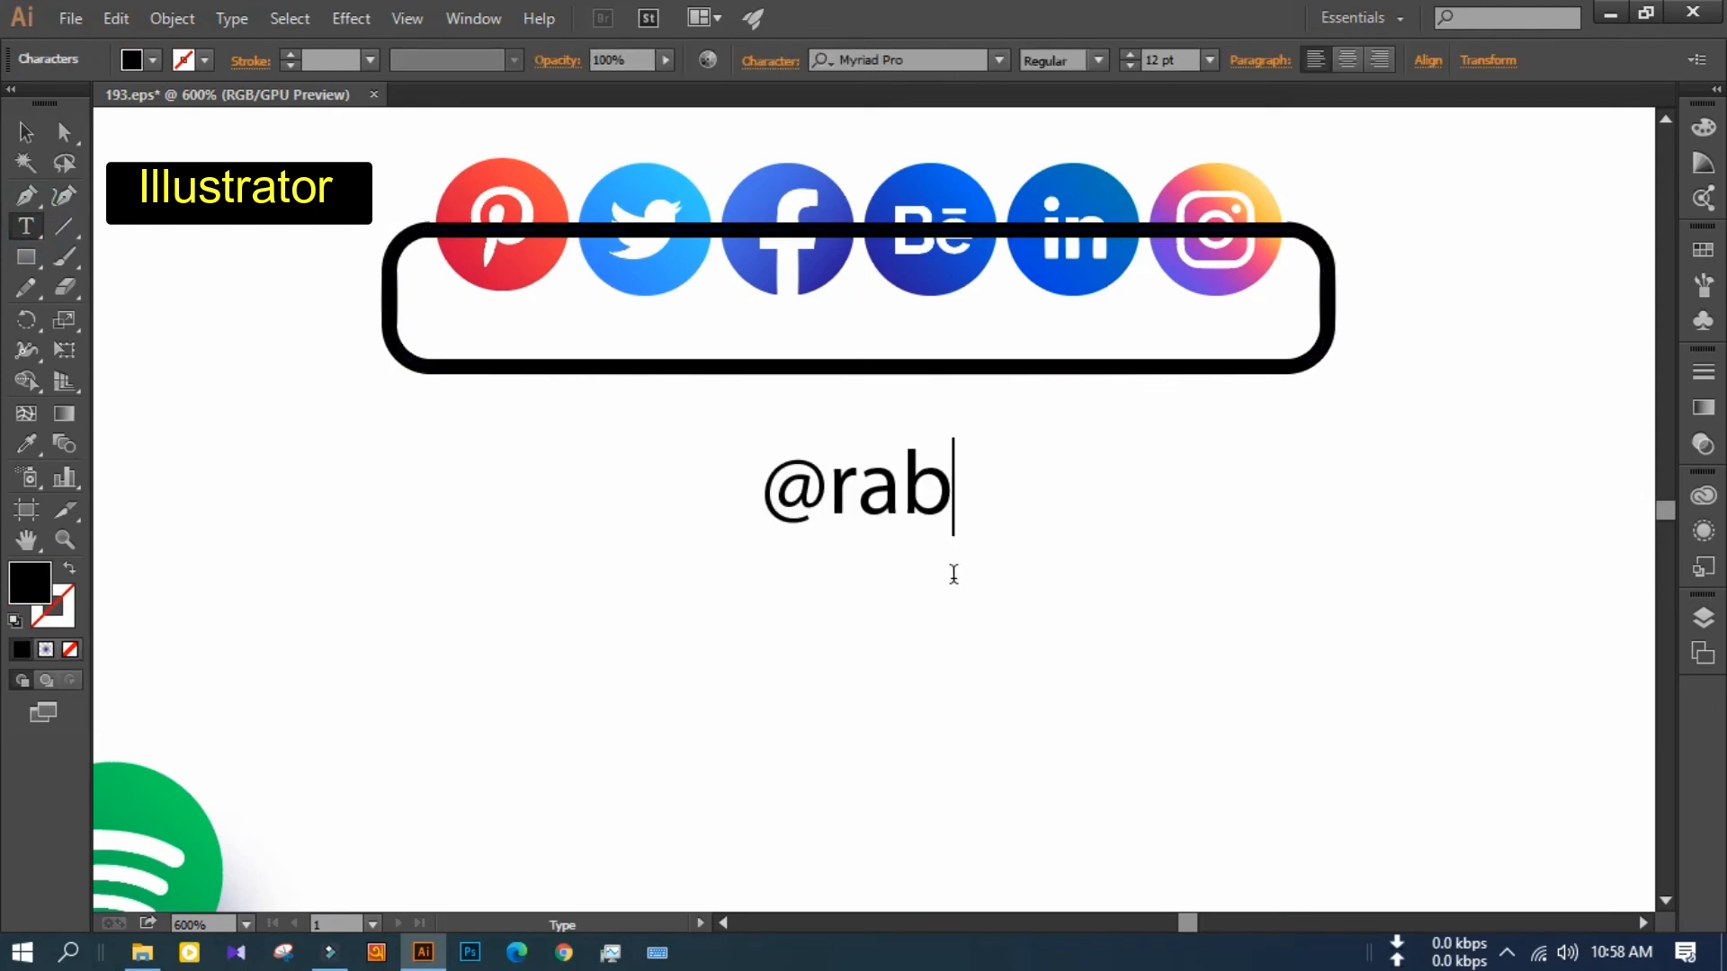
type("rk")
key("Escape")
left_click_drag(978, 532, 792, 402)
Group the six logos and centre them horizontally with the rounded rectangle and the handle text
left_click_drag(412, 163, 1296, 185)
key("ctrl+g")
left_click_drag(964, 576, 655, 295)
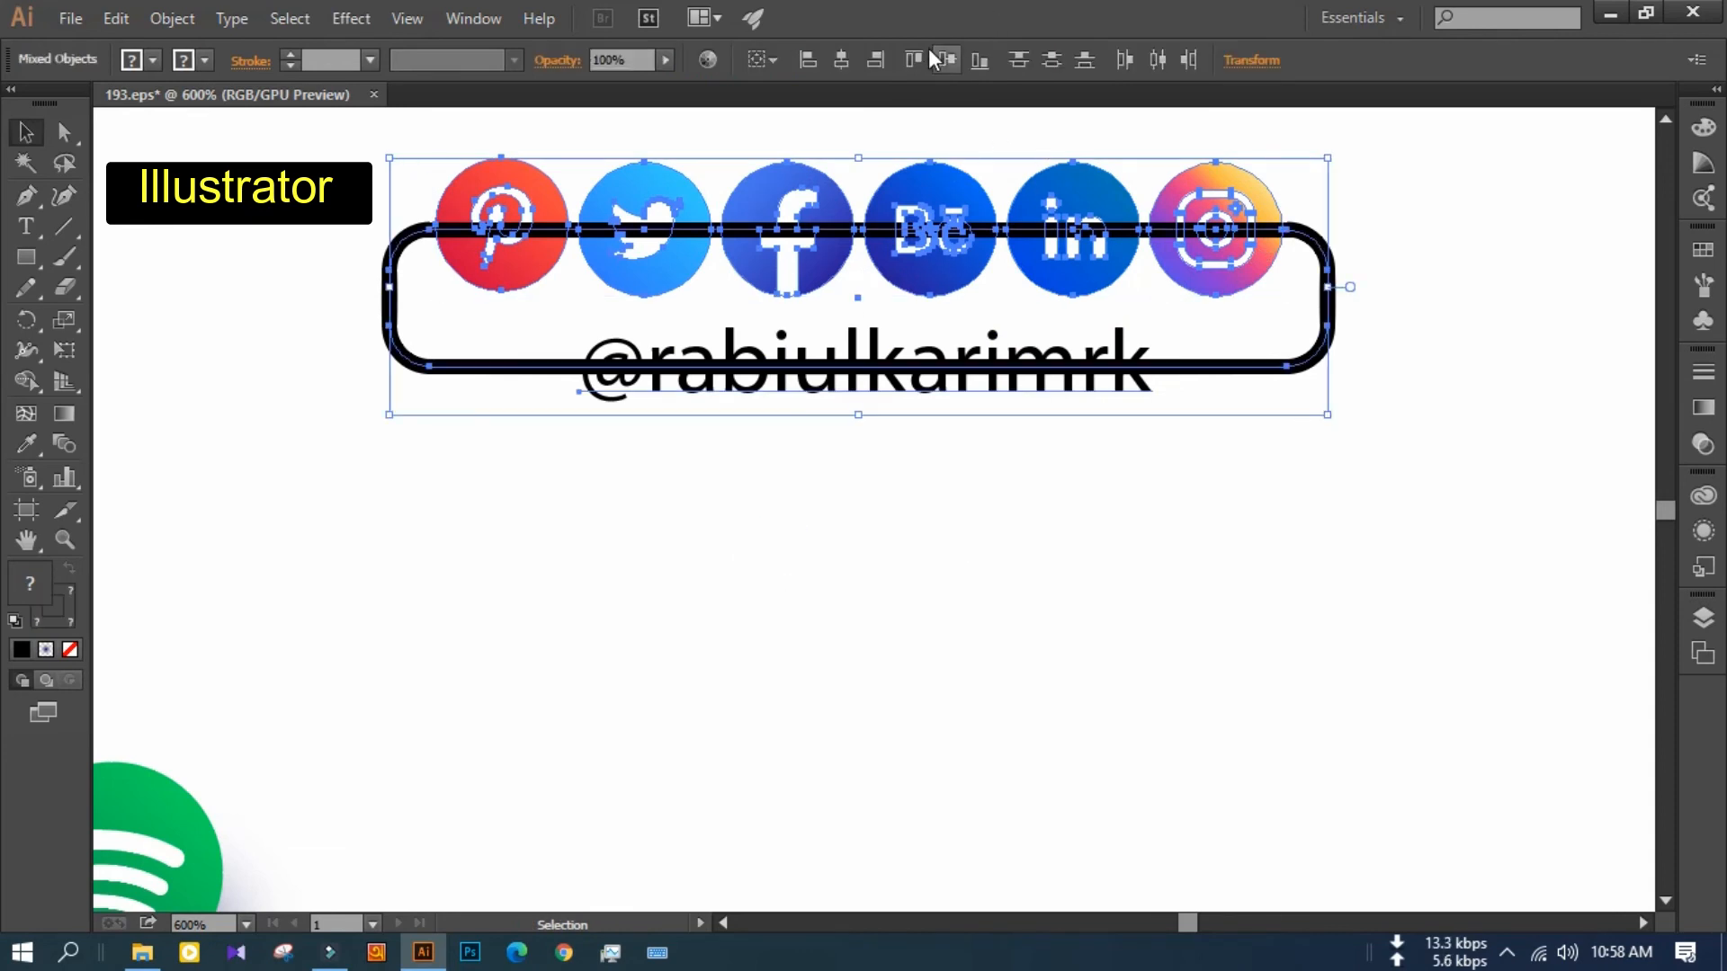
left_click(841, 60)
left_click(956, 394)
left_click(979, 501)
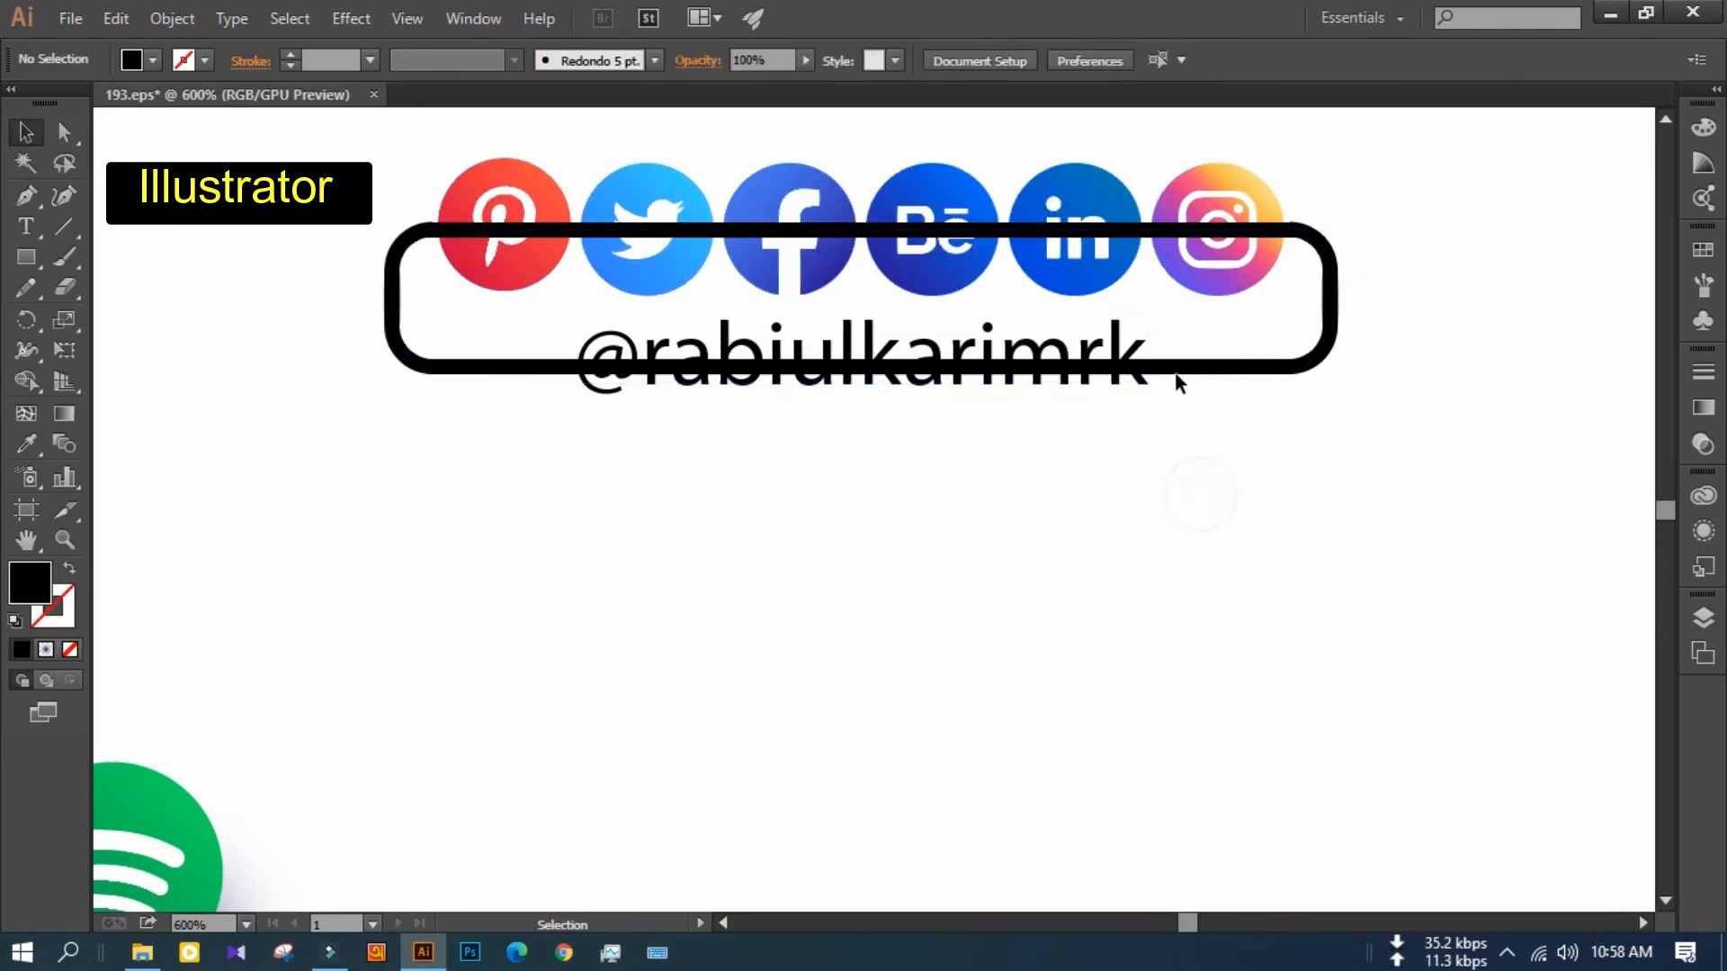